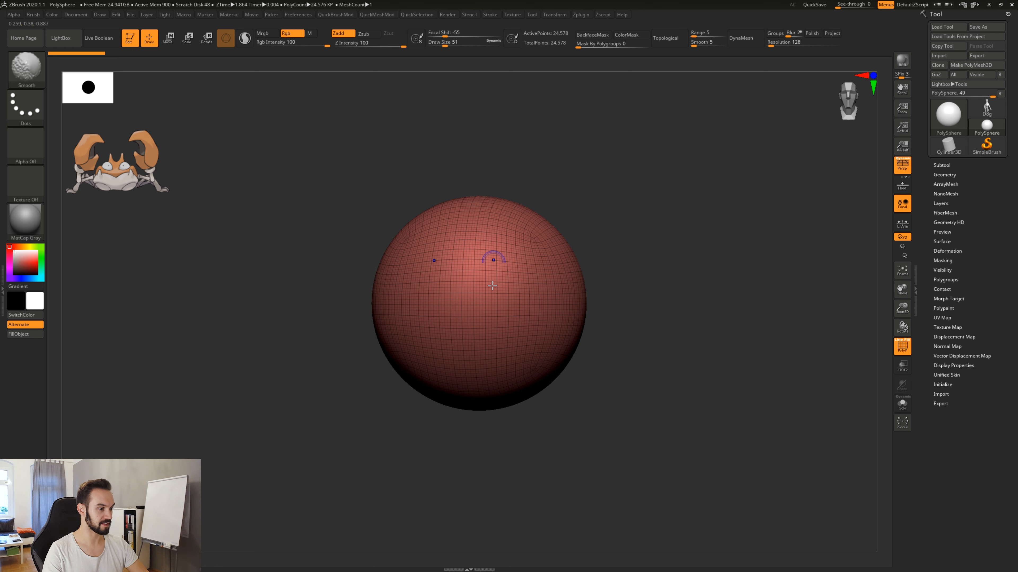
# Choose the Move brush and turn off the PolyFrame wireframe display on the sphere.
pyautogui.press('b')
pyautogui.press('m')
pyautogui.press('v')
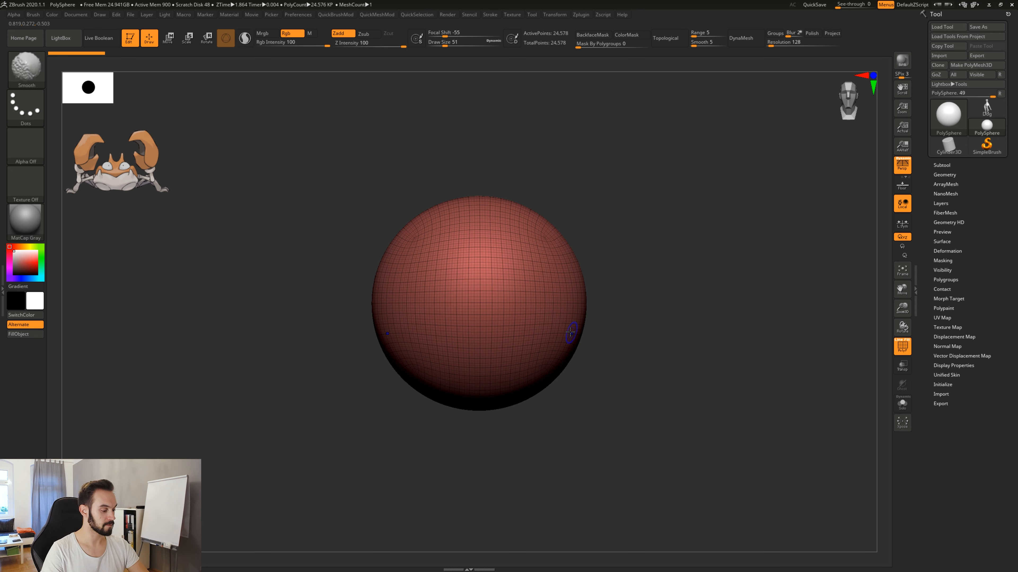
pyautogui.hotkey('shift', 'f')
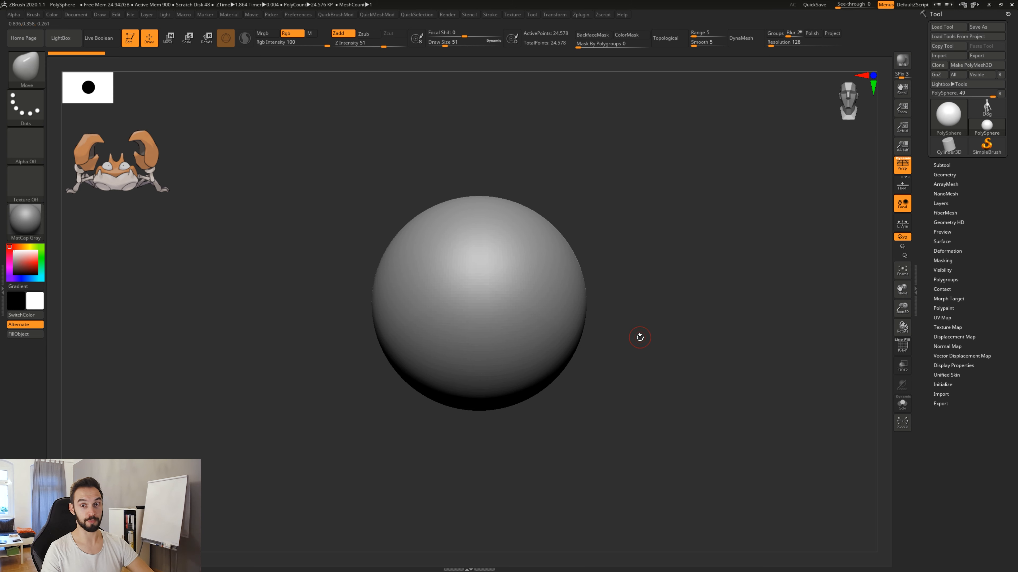
# Load the DynaMesh_Sphere_64 project without saving the current one, and hide the floor grid.
pyautogui.press(',')
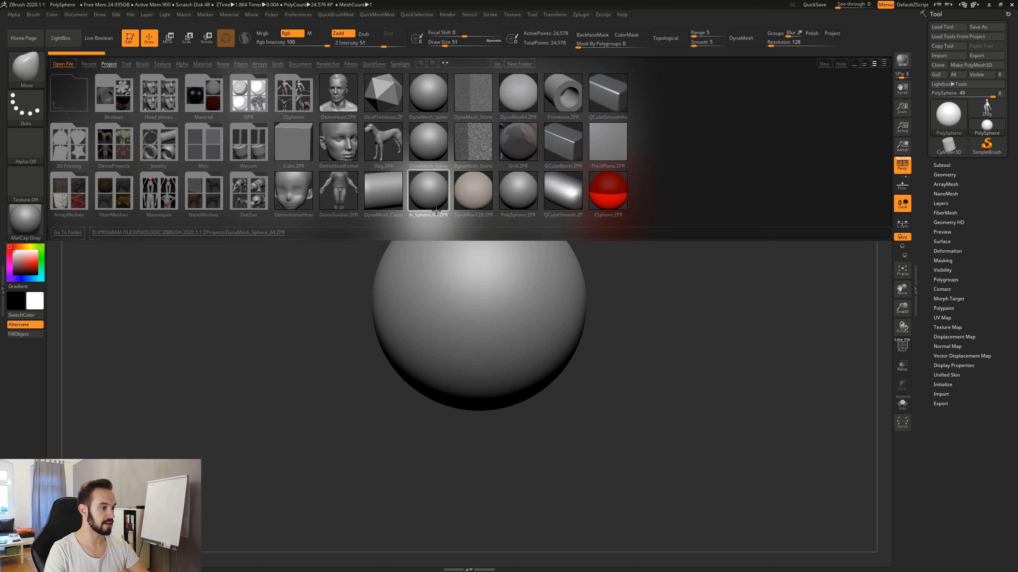
pyautogui.doubleClick(430, 191)
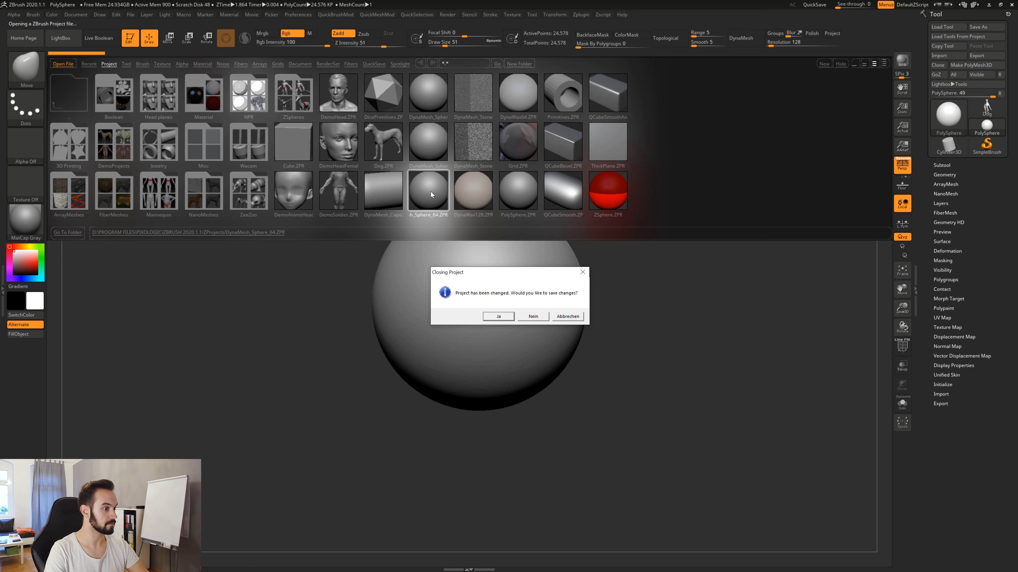
pyautogui.click(533, 316)
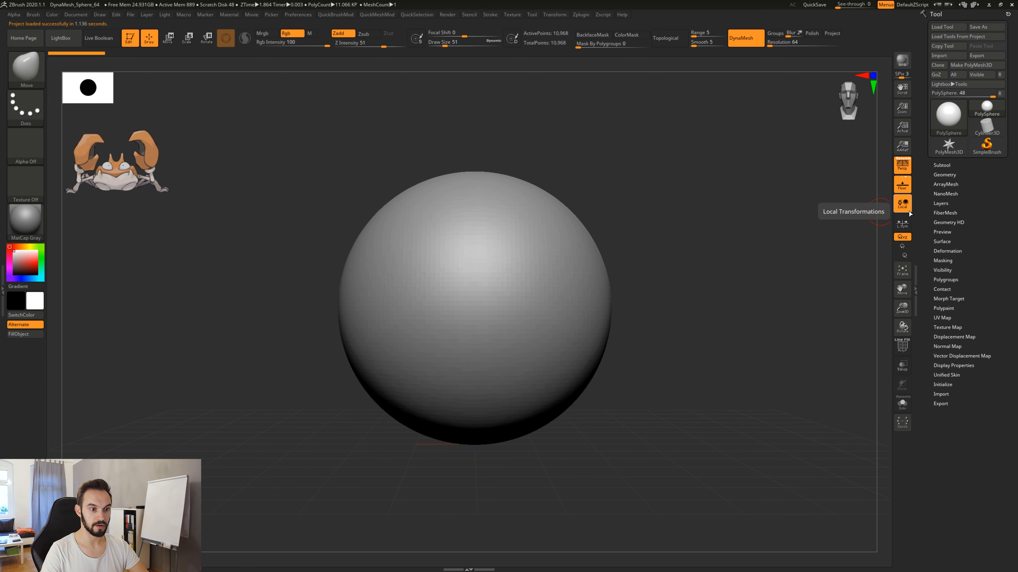
pyautogui.click(907, 190)
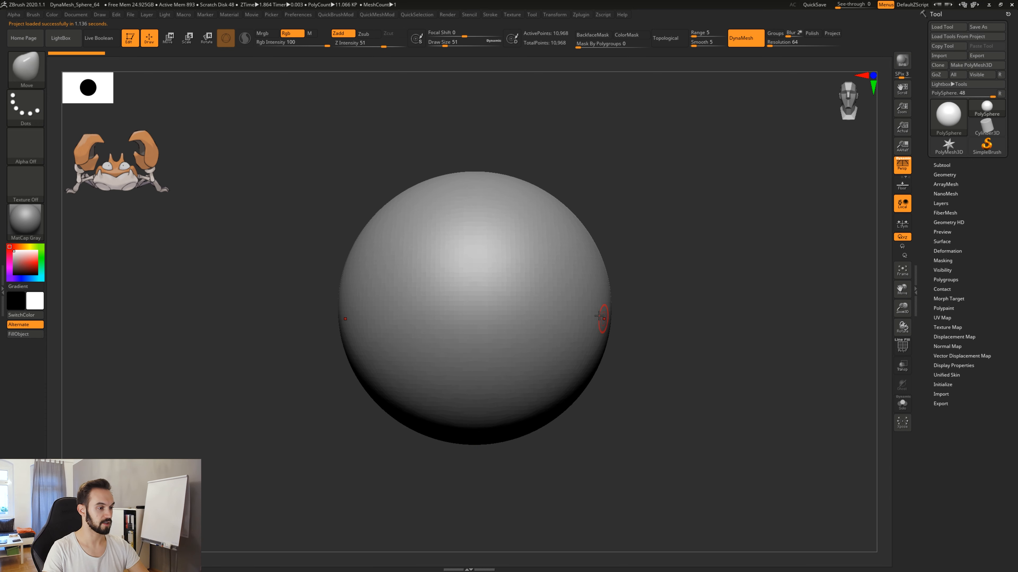
# Reshape the sphere into a wide, flattened rounded block using the Move brush at draw size 657.
pyautogui.press('f')
pyautogui.hotkey('shift', 'f')
pyautogui.hotkey('shift', 'f')
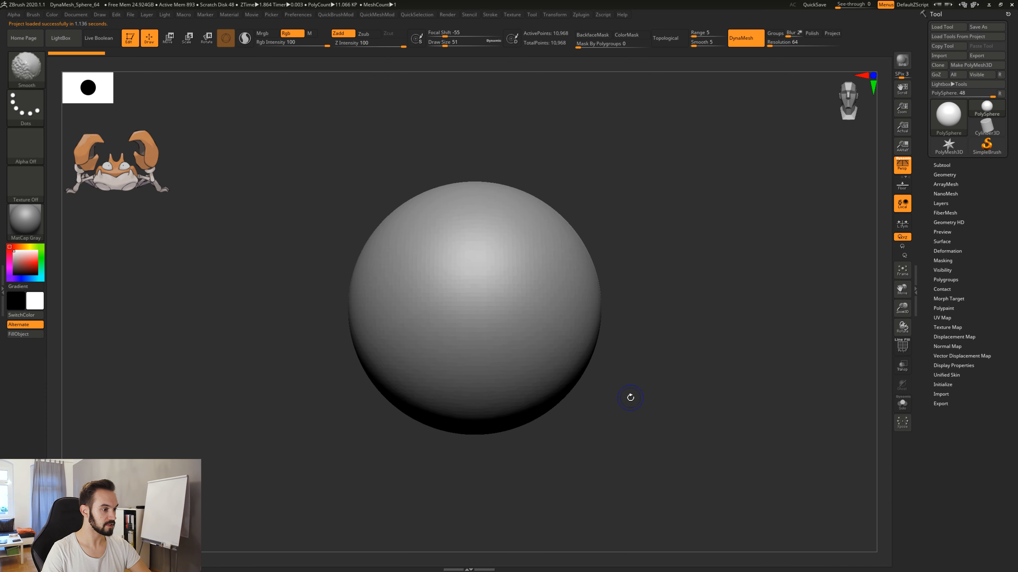
pyautogui.keyDown('alt'); pyautogui.moveTo(607, 396); pyautogui.dragTo(595, 437); pyautogui.keyUp('alt')
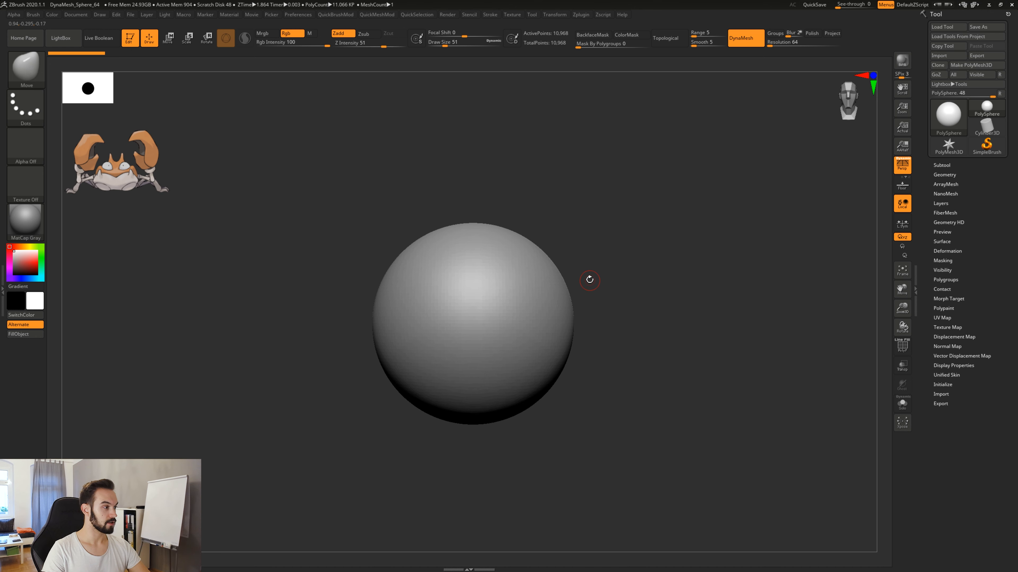
pyautogui.press('s')
pyautogui.moveTo(577, 279); pyautogui.dragTo(627, 276)
pyautogui.moveTo(558, 276); pyautogui.dragTo(583, 255)
pyautogui.moveTo(552, 369); pyautogui.dragTo(568, 388)
pyautogui.moveTo(504, 418); pyautogui.dragTo(503, 409)
pyautogui.moveTo(502, 222); pyautogui.dragTo(502, 230)
pyautogui.keyDown('alt'); pyautogui.moveTo(568, 407); pyautogui.dragTo(575, 366); pyautogui.keyUp('alt')
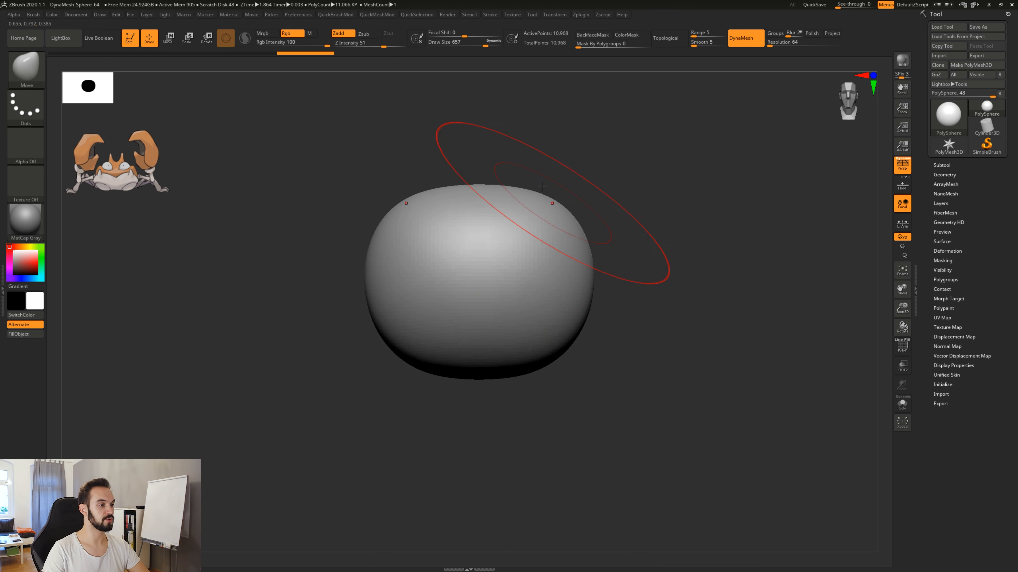
# Refine the sides and corners of the block's front silhouette into an even rounded square.
pyautogui.moveTo(567, 239); pyautogui.dragTo(570, 237)
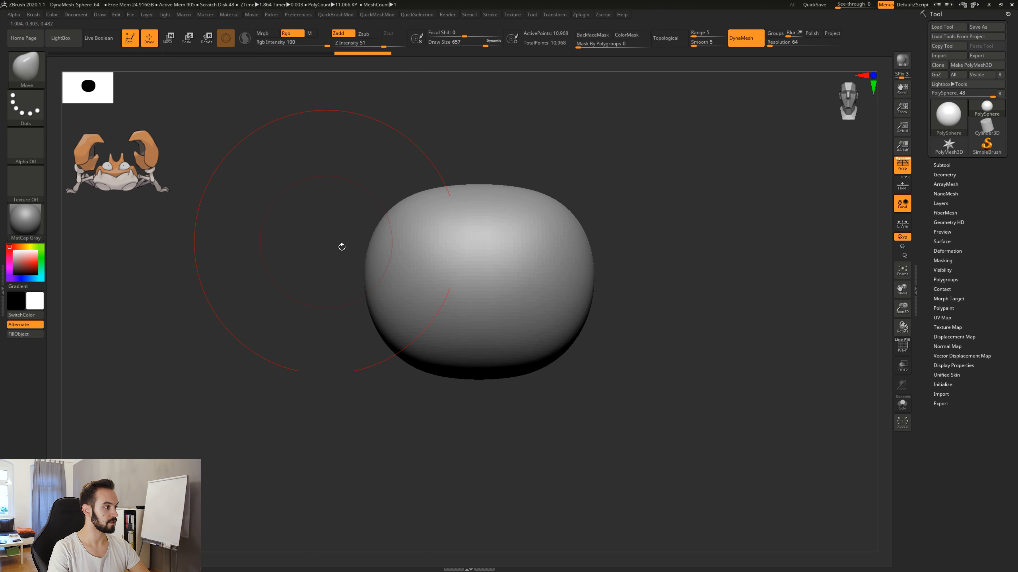
pyautogui.moveTo(409, 336); pyautogui.dragTo(402, 341)
pyautogui.moveTo(393, 226); pyautogui.dragTo(388, 225)
pyautogui.moveTo(368, 278); pyautogui.dragTo(375, 279)
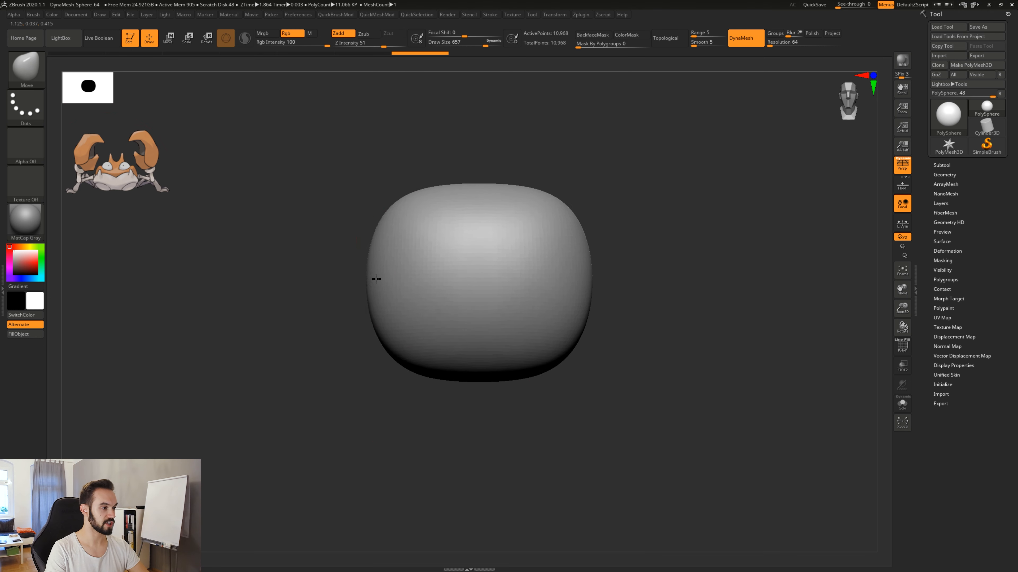
# Pull the block's side profile into a diagonal egg shape that rises toward the front.
pyautogui.moveTo(497, 405); pyautogui.dragTo(573, 405)
pyautogui.moveTo(399, 347); pyautogui.dragTo(387, 356)
pyautogui.moveTo(525, 218); pyautogui.dragTo(549, 198)
pyautogui.moveTo(561, 234); pyautogui.dragTo(572, 230)
pyautogui.moveTo(553, 339)
pyautogui.mouseDown()
pyautogui.moveTo(541, 331)
pyautogui.moveTo(531, 348)
pyautogui.mouseUp()
pyautogui.moveTo(429, 236); pyautogui.dragTo(435, 245)
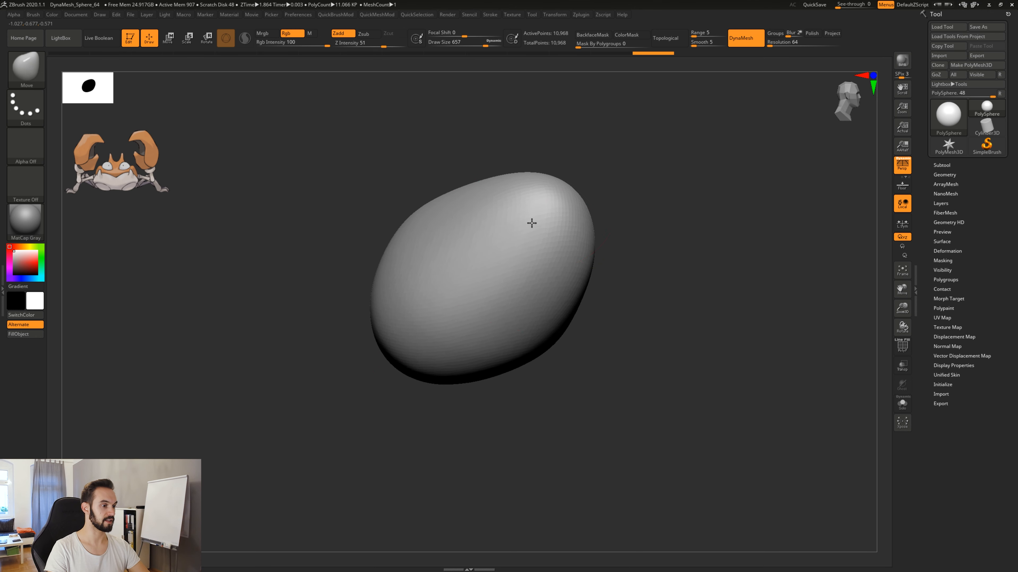
pyautogui.moveTo(532, 222); pyautogui.dragTo(517, 221)
pyautogui.moveTo(412, 326); pyautogui.dragTo(404, 334)
pyautogui.moveTo(552, 217); pyautogui.dragTo(555, 215)
# Taper the raised front end of the body and flatten its profile in the side view.
pyautogui.keyDown('shift'); pyautogui.moveTo(604, 288); pyautogui.dragTo(638, 210); pyautogui.keyUp('shift')
pyautogui.press('f')
pyautogui.moveTo(554, 247); pyautogui.dragTo(575, 248)
pyautogui.moveTo(544, 255); pyautogui.dragTo(574, 248)
pyautogui.moveTo(559, 155); pyautogui.dragTo(552, 164)
pyautogui.moveTo(553, 256); pyautogui.dragTo(564, 255)
pyautogui.keyDown('alt'); pyautogui.moveTo(583, 425); pyautogui.dragTo(588, 480); pyautogui.keyUp('alt')
pyautogui.moveTo(588, 480); pyautogui.dragTo(608, 383)
pyautogui.moveTo(670, 456)
pyautogui.keyDown('alt'); pyautogui.mouseDown()
pyautogui.moveTo(629, 264)
pyautogui.moveTo(576, 292)
pyautogui.mouseUp(); pyautogui.keyUp('alt')
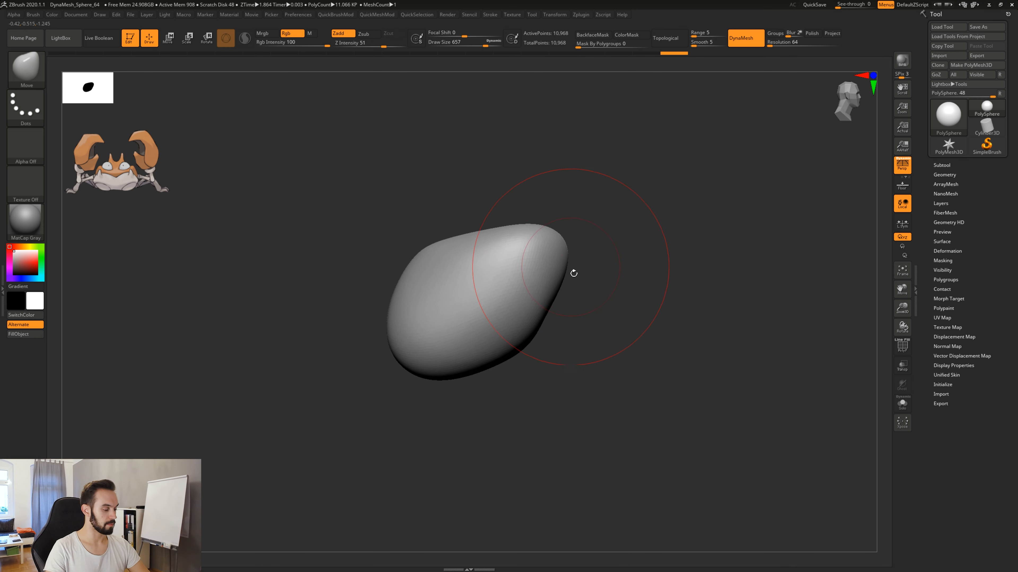
# Annotate the side view with the crab's body outline, tilt arrow, legs, claw, horn and eye, and clear the markup.
pyautogui.hotkey('ctrl', 'shift')
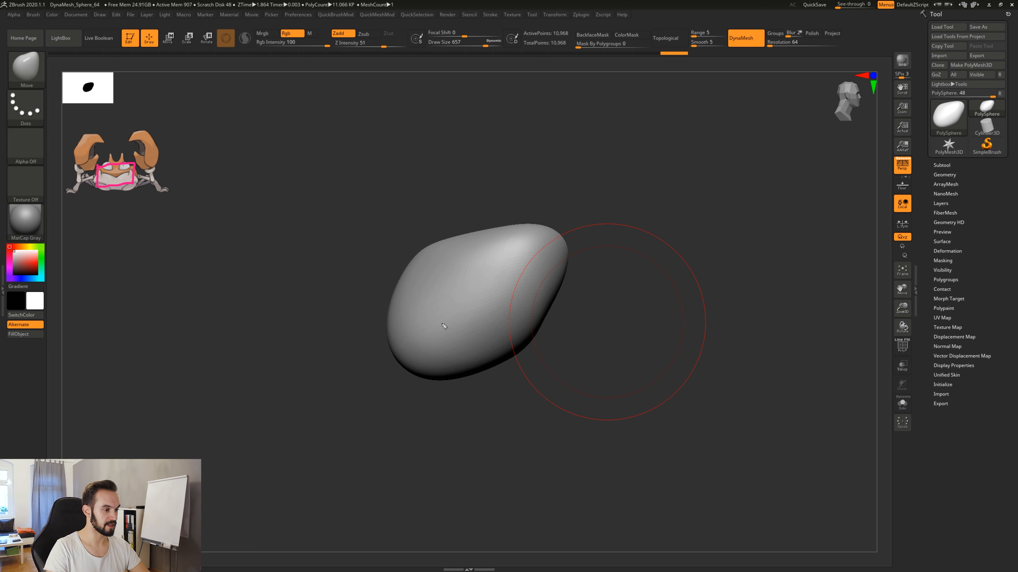
pyautogui.moveTo(438, 331); pyautogui.dragTo(499, 273)
pyautogui.moveTo(523, 229)
pyautogui.mouseDown()
pyautogui.moveTo(489, 234)
pyautogui.moveTo(401, 355)
pyautogui.moveTo(564, 230)
pyautogui.moveTo(461, 263)
pyautogui.mouseUp()
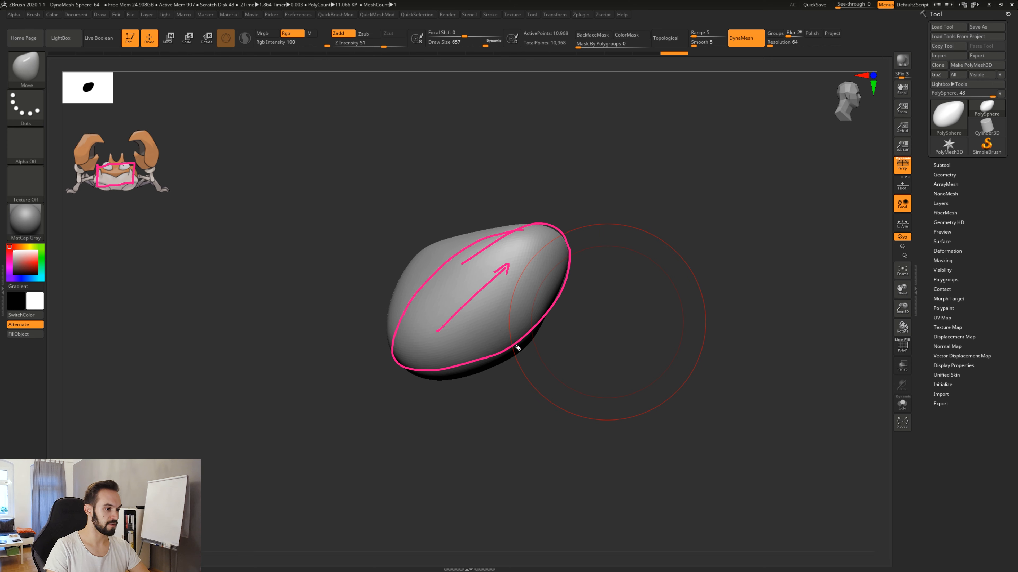
pyautogui.moveTo(498, 332); pyautogui.dragTo(511, 400)
pyautogui.moveTo(466, 337)
pyautogui.mouseDown()
pyautogui.moveTo(474, 410)
pyautogui.moveTo(430, 408)
pyautogui.mouseUp()
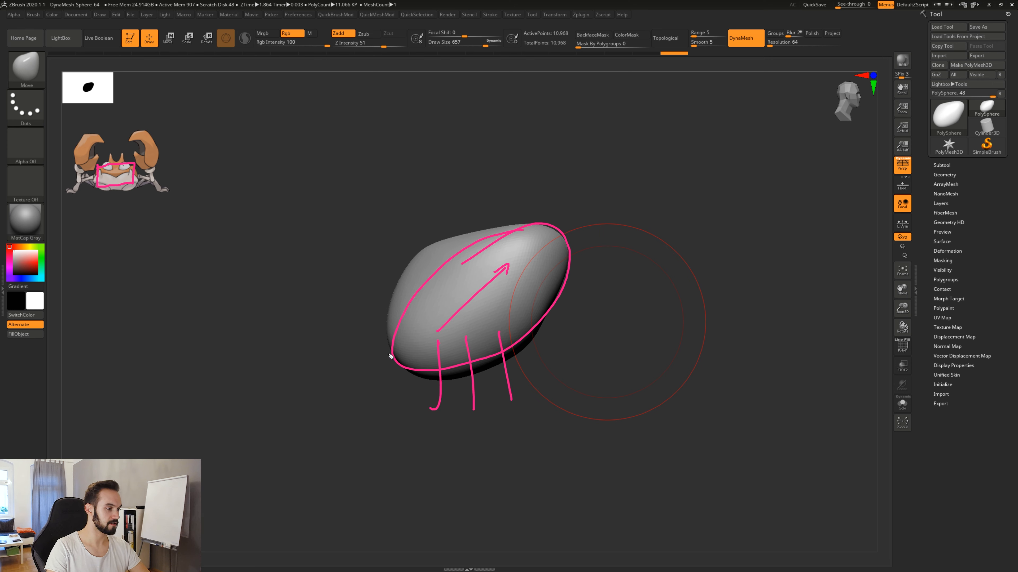
pyautogui.moveTo(407, 335)
pyautogui.mouseDown()
pyautogui.moveTo(366, 402)
pyautogui.moveTo(402, 348)
pyautogui.mouseUp()
pyautogui.moveTo(433, 408); pyautogui.dragTo(441, 344)
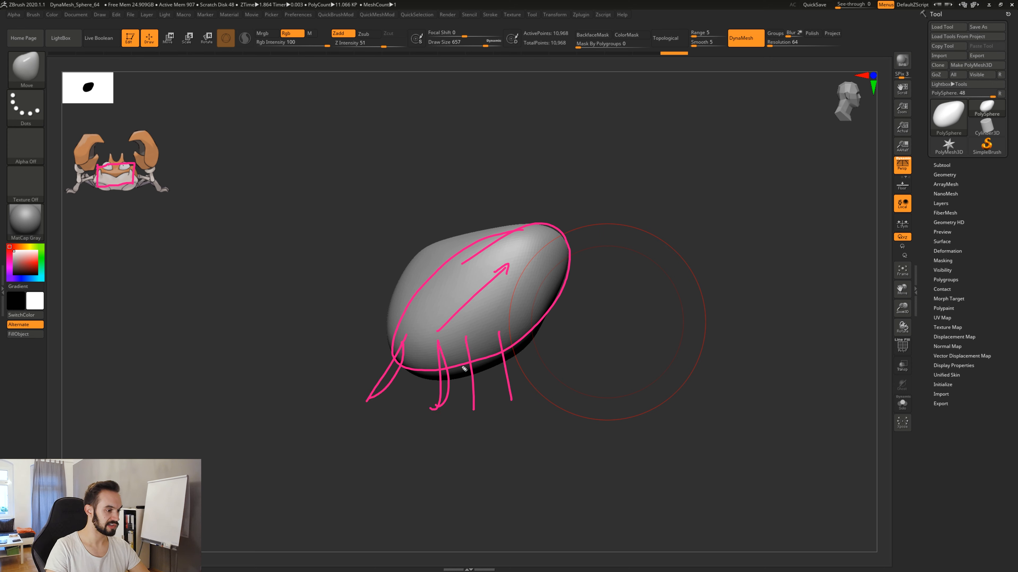
pyautogui.moveTo(476, 409); pyautogui.dragTo(472, 338)
pyautogui.moveTo(513, 401); pyautogui.dragTo(505, 342)
pyautogui.moveTo(537, 375); pyautogui.dragTo(529, 317)
pyautogui.moveTo(550, 371)
pyautogui.mouseDown()
pyautogui.moveTo(597, 346)
pyautogui.moveTo(531, 350)
pyautogui.mouseUp()
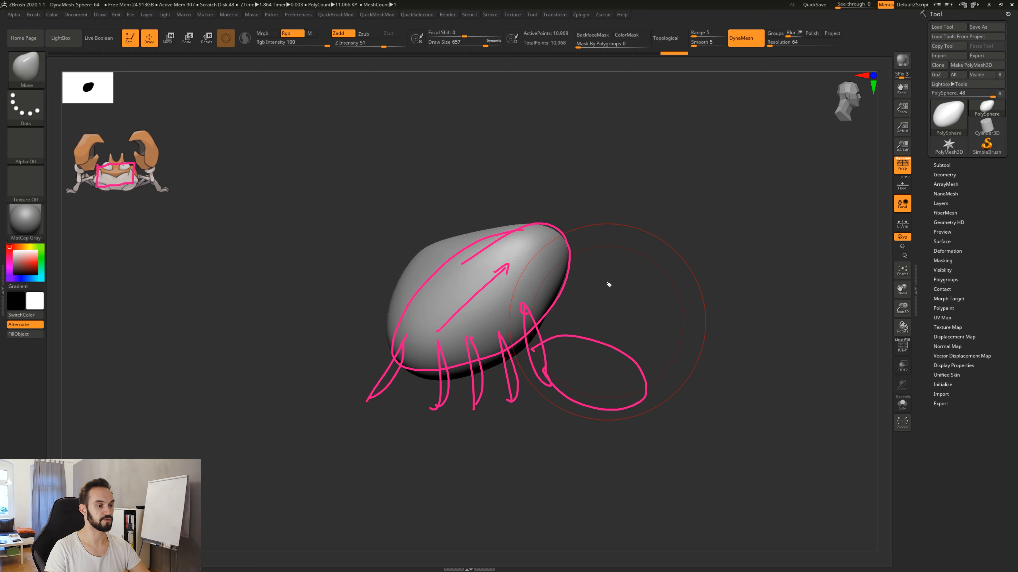
pyautogui.moveTo(604, 346); pyautogui.dragTo(648, 382)
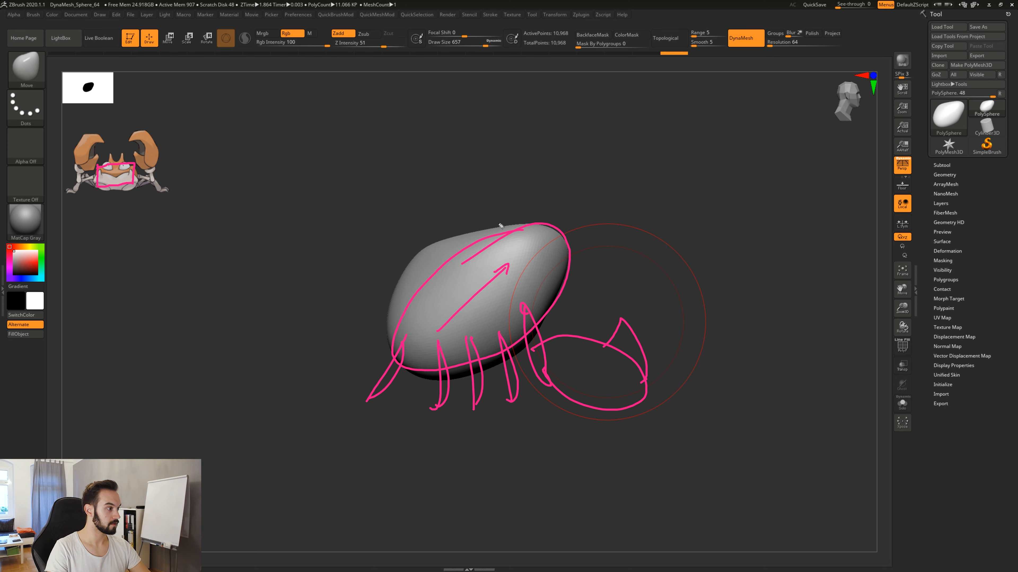
pyautogui.moveTo(501, 238)
pyautogui.mouseDown()
pyautogui.moveTo(512, 191)
pyautogui.moveTo(520, 232)
pyautogui.moveTo(548, 233)
pyautogui.mouseUp()
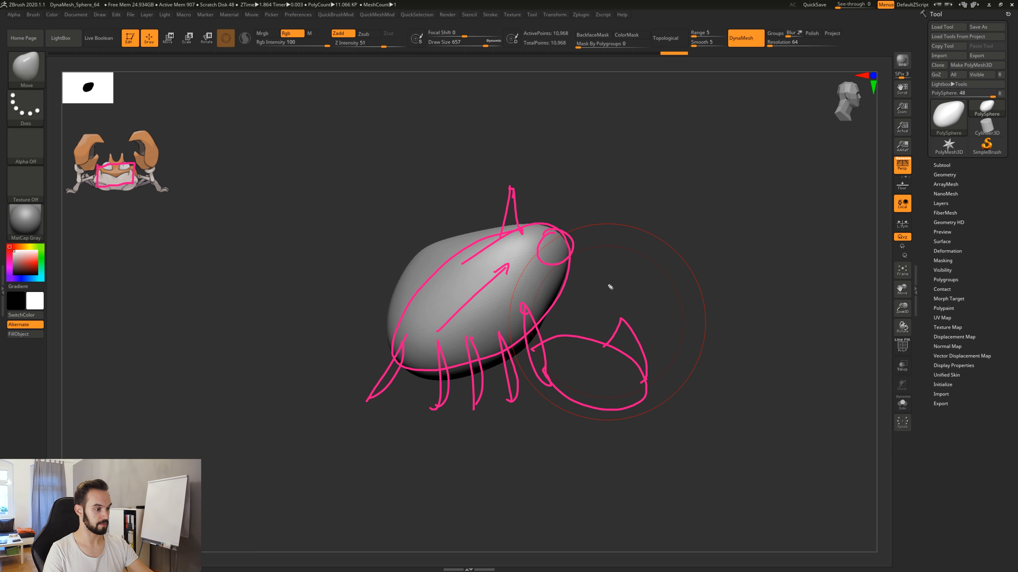
pyautogui.press('Delete')
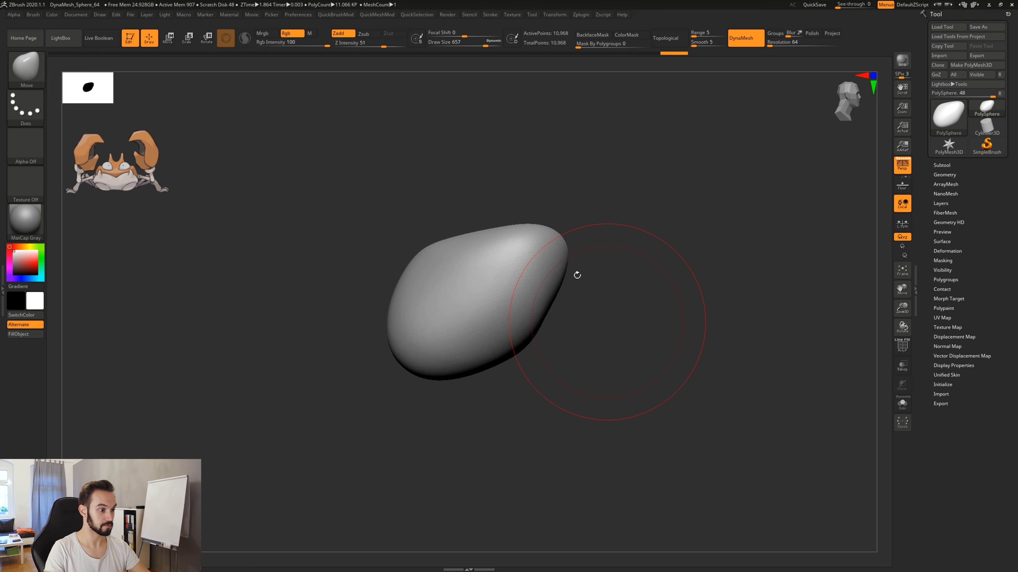
# Raise and round the body's upper front end, and push the back and the front underside inward.
pyautogui.moveTo(576, 275); pyautogui.dragTo(582, 284)
pyautogui.moveTo(511, 246); pyautogui.dragTo(503, 226)
pyautogui.moveTo(526, 280); pyautogui.dragTo(532, 284)
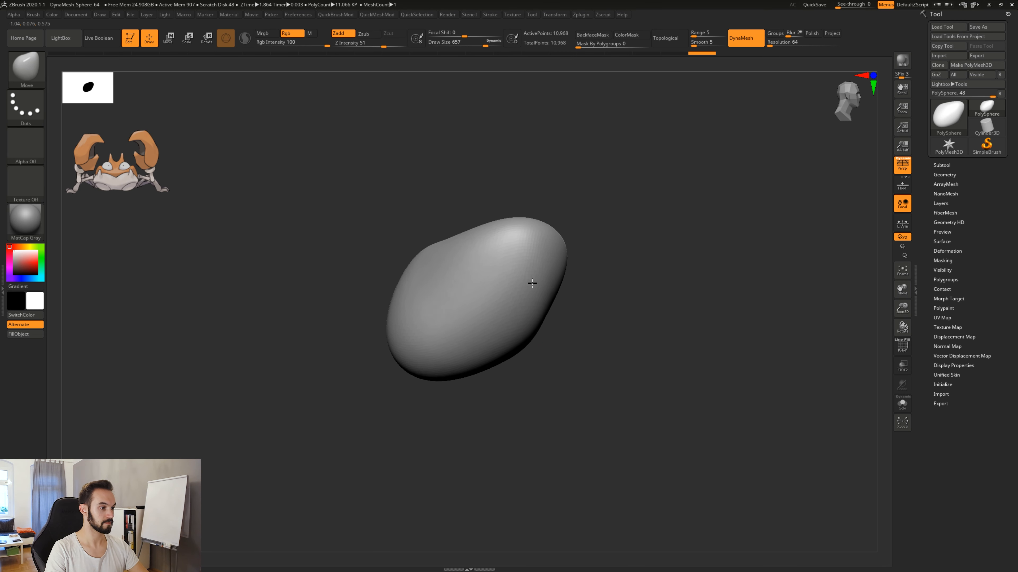
pyautogui.moveTo(429, 259); pyautogui.dragTo(438, 274)
pyautogui.moveTo(521, 326); pyautogui.dragTo(509, 318)
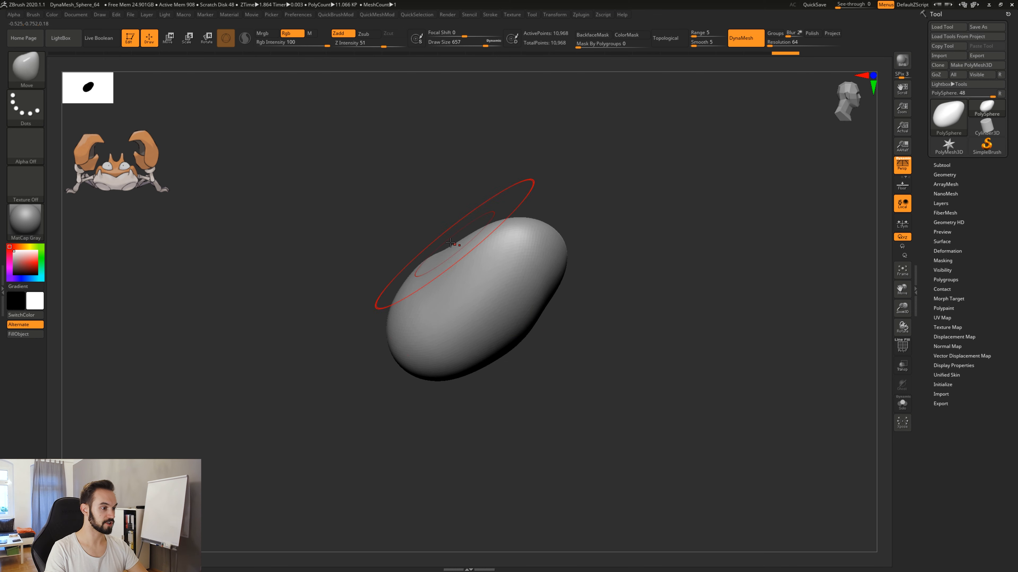
# Fill the dip in the back and even out the front underside to form a smooth tilted oval.
pyautogui.moveTo(459, 249); pyautogui.dragTo(445, 236)
pyautogui.moveTo(440, 276); pyautogui.dragTo(434, 271)
pyautogui.moveTo(517, 325); pyautogui.dragTo(509, 318)
pyautogui.moveTo(541, 273); pyautogui.dragTo(535, 276)
pyautogui.moveTo(515, 312); pyautogui.dragTo(520, 319)
pyautogui.moveTo(539, 286); pyautogui.dragTo(543, 291)
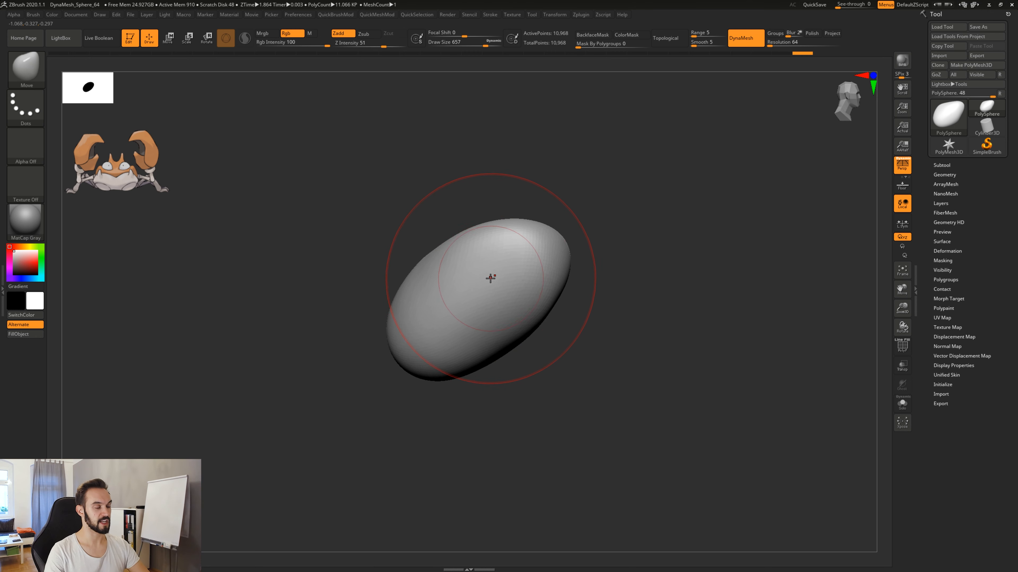
# Try pulling a pointed horn out of the body's top with the Move brush at draw size 207.
pyautogui.press('s')
pyautogui.moveTo(479, 269); pyautogui.dragTo(456, 271)
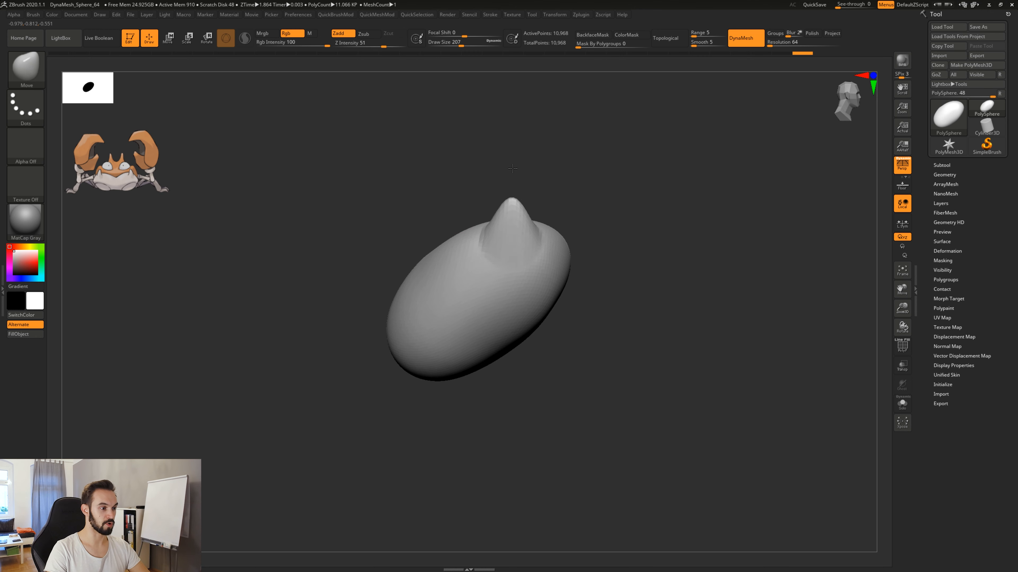
pyautogui.moveTo(583, 283)
pyautogui.mouseDown()
pyautogui.moveTo(563, 268)
pyautogui.moveTo(587, 291)
pyautogui.moveTo(545, 286)
pyautogui.moveTo(513, 261)
pyautogui.moveTo(545, 259)
pyautogui.mouseUp()
pyautogui.hotkey('ctrl', 'z')
pyautogui.hotkey('ctrl', 'z')
# Rework the body's front end and underside from several angles with the Move brush at draw size 567.
pyautogui.press('s')
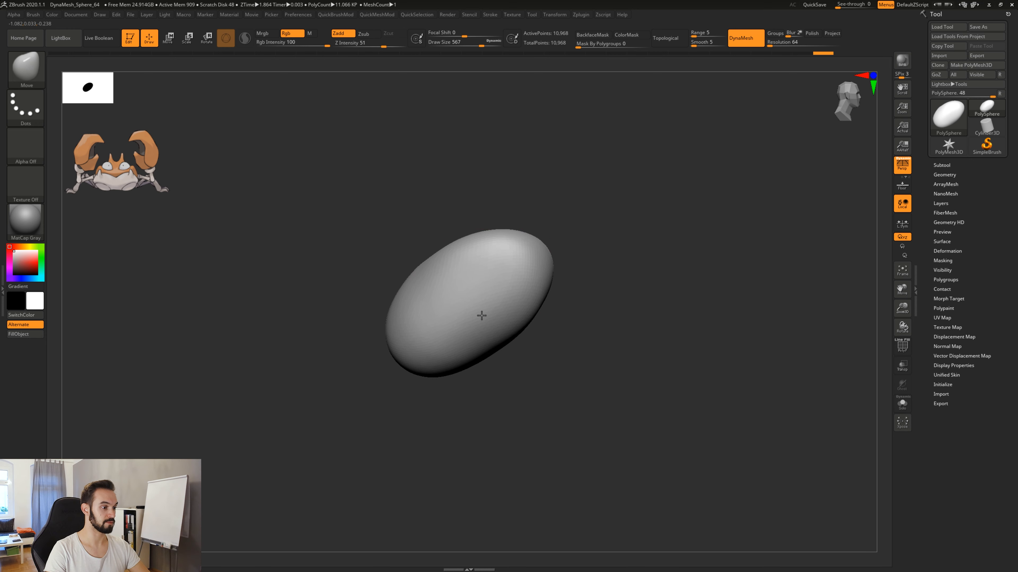
pyautogui.moveTo(482, 316)
pyautogui.mouseDown()
pyautogui.moveTo(450, 338)
pyautogui.moveTo(522, 295)
pyautogui.mouseUp()
pyautogui.keyDown('shift'); pyautogui.moveTo(641, 317); pyautogui.dragTo(577, 319); pyautogui.keyUp('shift')
pyautogui.moveTo(563, 250); pyautogui.dragTo(563, 240)
pyautogui.moveTo(653, 262)
pyautogui.keyDown('alt'); pyautogui.mouseDown()
pyautogui.moveTo(571, 254)
pyautogui.moveTo(556, 236)
pyautogui.moveTo(551, 256)
pyautogui.mouseUp(); pyautogui.keyUp('alt')
pyautogui.moveTo(537, 314); pyautogui.dragTo(505, 321)
pyautogui.moveTo(503, 389)
pyautogui.mouseDown()
pyautogui.moveTo(458, 380)
pyautogui.moveTo(462, 346)
pyautogui.mouseUp()
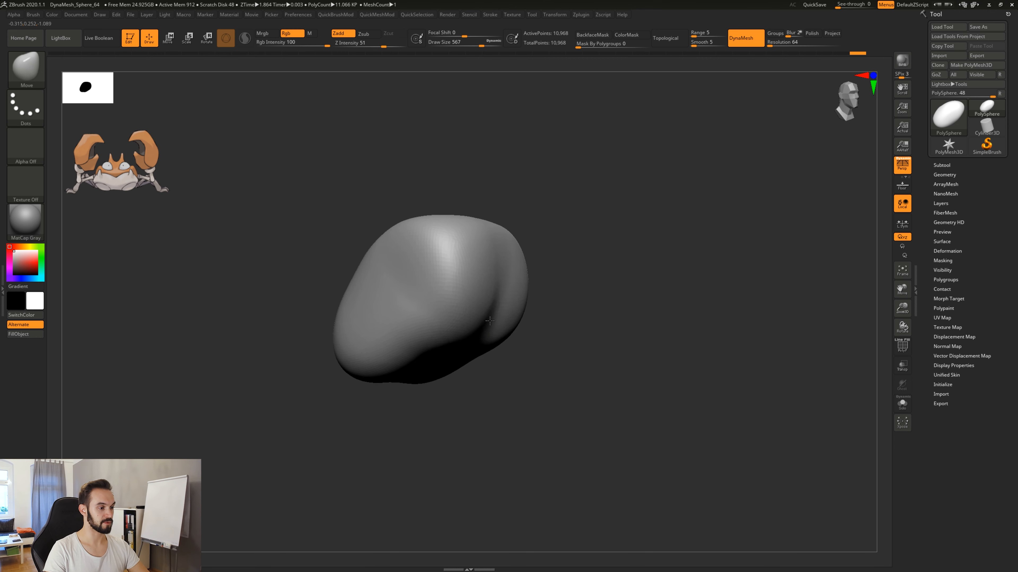
# Flatten the body's underside and square off its front corners, reducing the Move brush to draw size 351.
pyautogui.moveTo(518, 364); pyautogui.dragTo(508, 356)
pyautogui.moveTo(508, 357); pyautogui.dragTo(505, 289, button='right')
pyautogui.moveTo(504, 352); pyautogui.dragTo(499, 335)
pyautogui.moveTo(525, 276); pyautogui.dragTo(555, 343, button='right')
pyautogui.press('space')
pyautogui.moveTo(545, 278)
pyautogui.mouseDown()
pyautogui.moveTo(485, 288)
pyautogui.moveTo(509, 295)
pyautogui.mouseUp()
pyautogui.keyDown('shift'); pyautogui.moveTo(525, 239); pyautogui.dragTo(520, 242); pyautogui.keyUp('shift')
pyautogui.keyDown('shift'); pyautogui.moveTo(536, 277); pyautogui.dragTo(533, 317); pyautogui.keyUp('shift')
pyautogui.moveTo(616, 305)
pyautogui.mouseDown()
pyautogui.moveTo(605, 283)
pyautogui.moveTo(504, 323)
pyautogui.mouseUp()
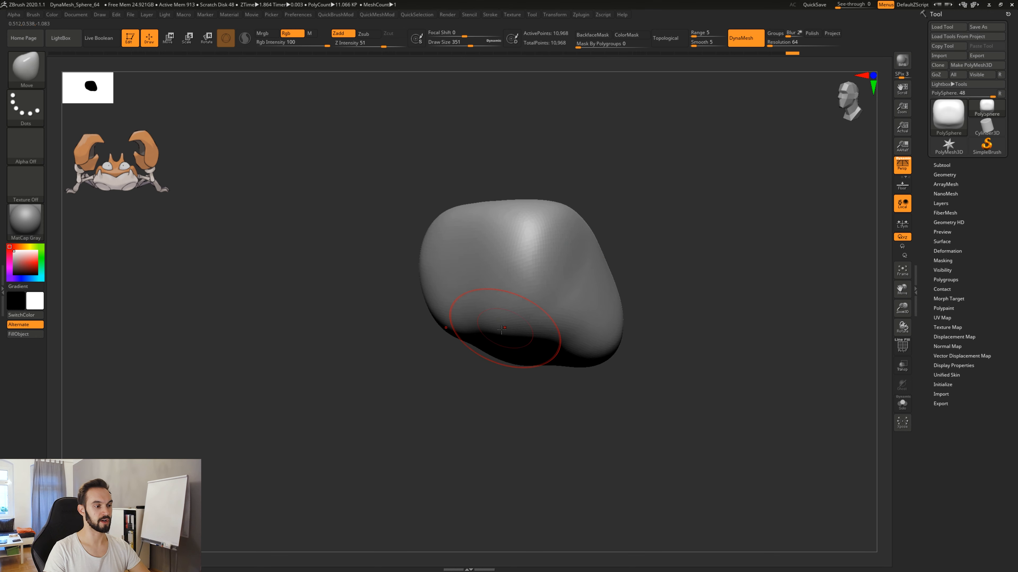
# Even out the body's front face and sides from three-quarter views.
pyautogui.press('shift')
pyautogui.moveTo(641, 341); pyautogui.dragTo(710, 349)
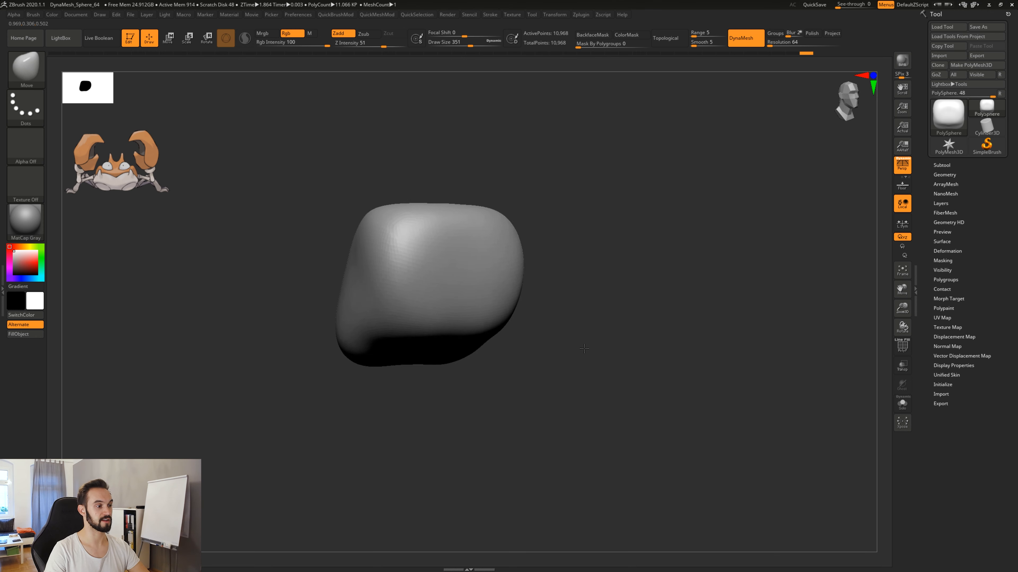
pyautogui.keyDown('alt'); pyautogui.moveTo(540, 356); pyautogui.dragTo(607, 372); pyautogui.keyUp('alt')
pyautogui.moveTo(489, 311)
pyautogui.keyDown('shift'); pyautogui.mouseDown()
pyautogui.moveTo(400, 298)
pyautogui.moveTo(441, 293)
pyautogui.mouseUp(); pyautogui.keyUp('shift')
pyautogui.moveTo(589, 240); pyautogui.dragTo(533, 259)
pyautogui.moveTo(721, 283); pyautogui.dragTo(536, 394)
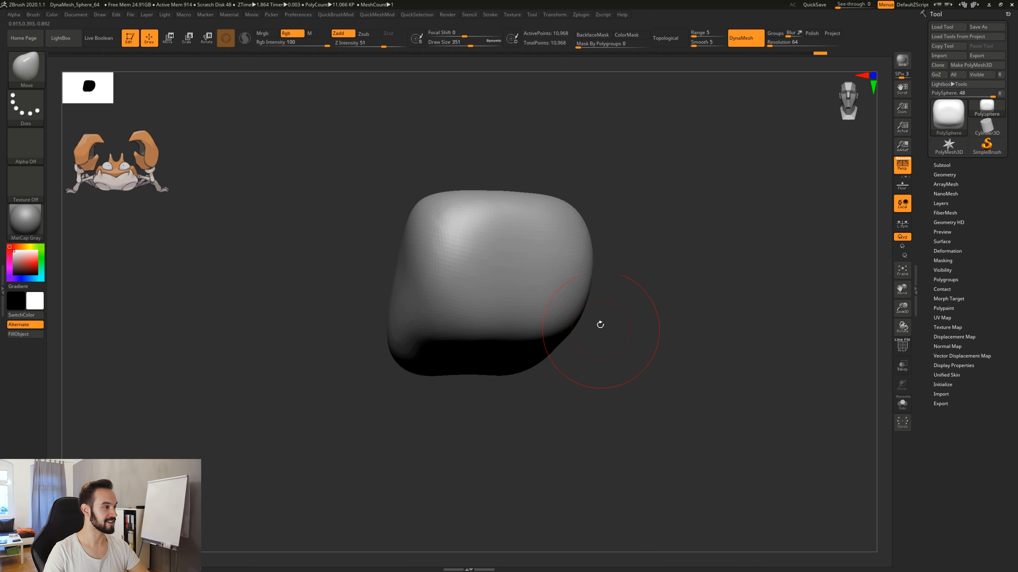
# Adjust the body's lower edge and upper surface with broad Move strokes at draw size 611.
pyautogui.moveTo(609, 325)
pyautogui.mouseDown()
pyautogui.moveTo(578, 395)
pyautogui.moveTo(591, 403)
pyautogui.moveTo(586, 419)
pyautogui.moveTo(563, 311)
pyautogui.moveTo(547, 302)
pyautogui.moveTo(474, 319)
pyautogui.moveTo(478, 329)
pyautogui.mouseUp()
pyautogui.press('space')
pyautogui.moveTo(415, 346); pyautogui.dragTo(414, 356)
pyautogui.moveTo(435, 351); pyautogui.dragTo(431, 360)
pyautogui.moveTo(503, 255); pyautogui.dragTo(501, 245)
pyautogui.moveTo(464, 321); pyautogui.dragTo(468, 334)
pyautogui.moveTo(588, 249); pyautogui.dragTo(611, 364)
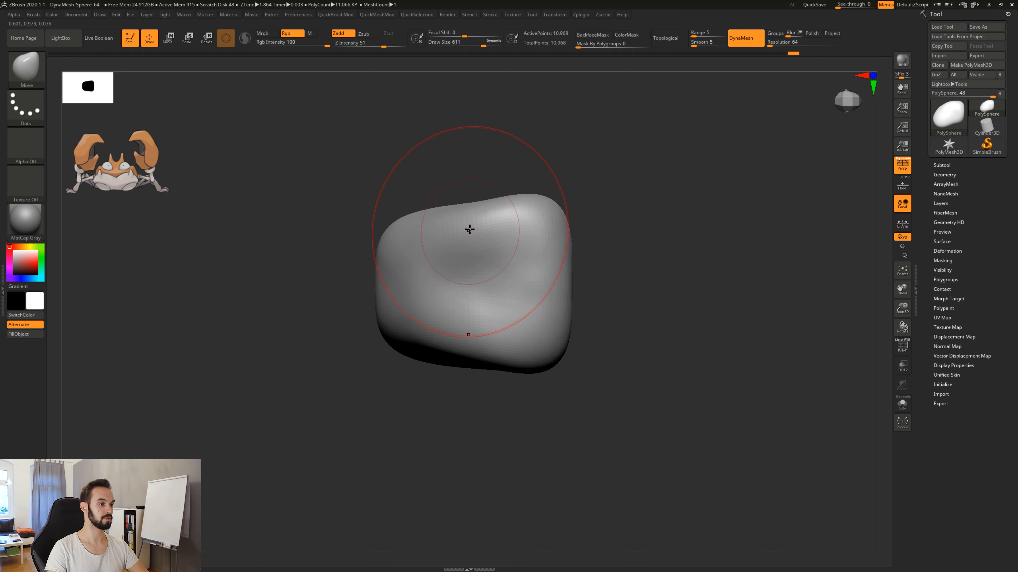
# Pull the dented side of the body outward to give it a fuller, smoother contour.
pyautogui.moveTo(477, 218); pyautogui.dragTo(476, 205)
pyautogui.moveTo(429, 220)
pyautogui.mouseDown()
pyautogui.moveTo(418, 224)
pyautogui.moveTo(463, 216)
pyautogui.mouseUp()
pyautogui.moveTo(451, 220)
pyautogui.mouseDown()
pyautogui.moveTo(438, 218)
pyautogui.moveTo(508, 208)
pyautogui.mouseUp()
pyautogui.moveTo(597, 316); pyautogui.dragTo(621, 289)
pyautogui.moveTo(497, 240)
pyautogui.keyDown('shift'); pyautogui.mouseDown()
pyautogui.moveTo(516, 222)
pyautogui.moveTo(513, 193)
pyautogui.mouseUp(); pyautogui.keyUp('shift')
# Examine the body's mesh with the PolyFrame wireframe from several sides, and hide the wireframe again.
pyautogui.hotkey('shift', 'f')
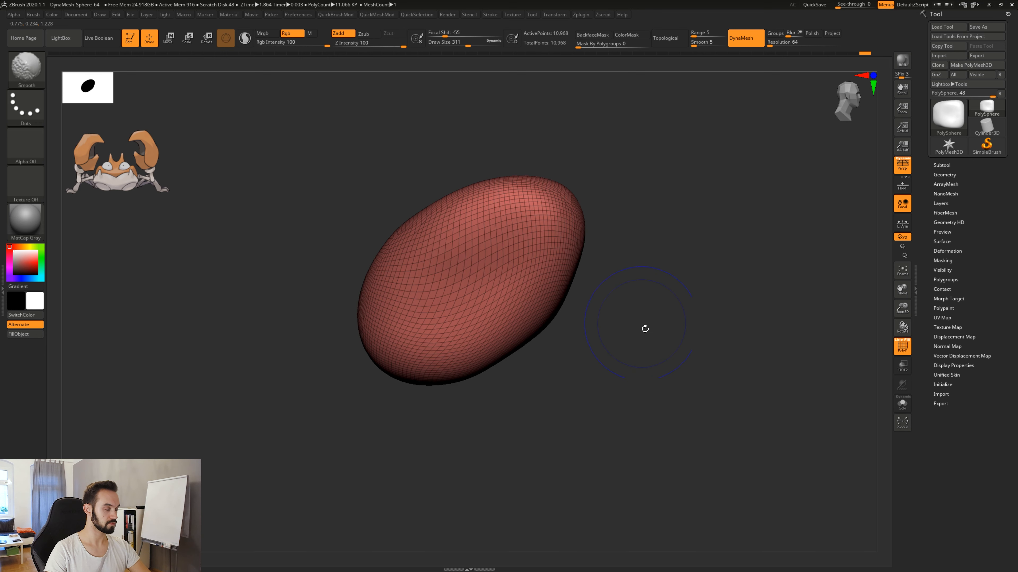
pyautogui.moveTo(645, 328)
pyautogui.mouseDown()
pyautogui.moveTo(655, 325)
pyautogui.moveTo(606, 355)
pyautogui.mouseUp()
pyautogui.moveTo(613, 376)
pyautogui.mouseDown()
pyautogui.moveTo(632, 347)
pyautogui.moveTo(625, 311)
pyautogui.mouseUp()
pyautogui.hotkey('shift', 'f')
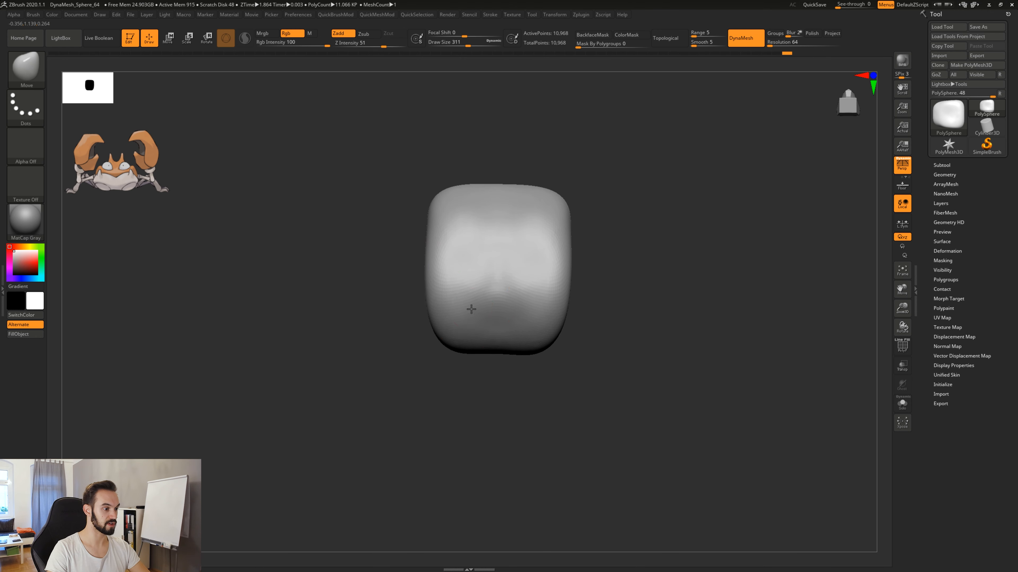
# Push the middle of the body's underside upward and refine the lower edge using the Move brush at draw size 311.
pyautogui.moveTo(596, 321); pyautogui.dragTo(618, 316)
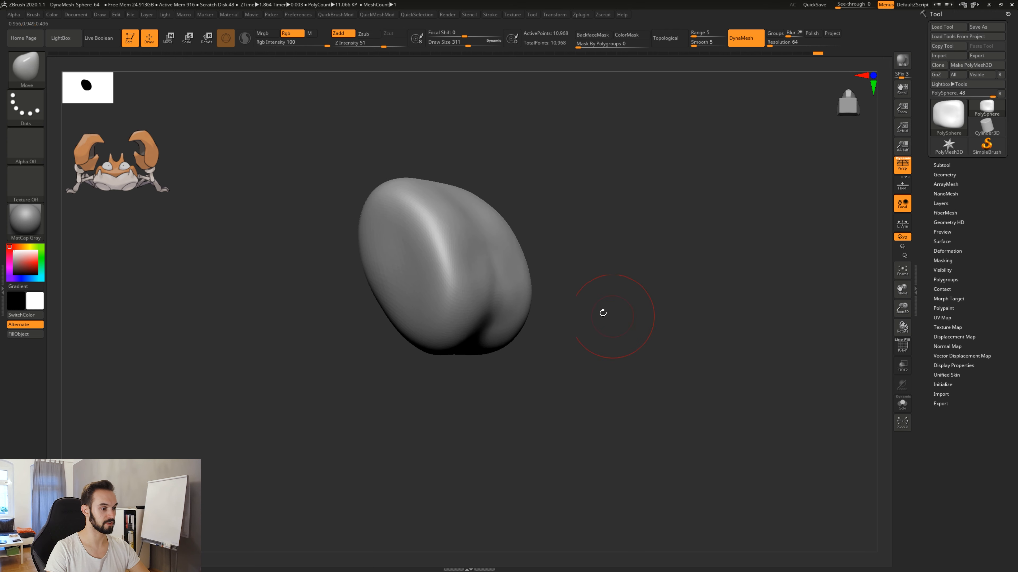
pyautogui.moveTo(467, 343); pyautogui.dragTo(469, 336)
pyautogui.moveTo(475, 389); pyautogui.dragTo(472, 311)
pyautogui.moveTo(479, 371); pyautogui.dragTo(477, 353)
pyautogui.moveTo(543, 393); pyautogui.dragTo(555, 336)
pyautogui.moveTo(506, 418); pyautogui.dragTo(527, 319)
pyautogui.moveTo(541, 356); pyautogui.dragTo(547, 364)
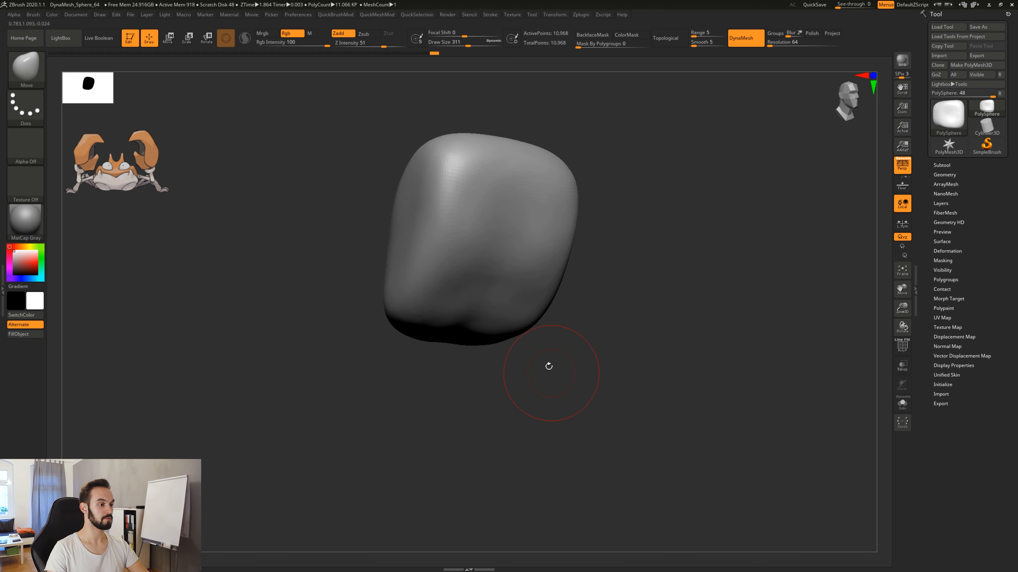
# Reshape the body's lower front and upper surface slightly with Move strokes at draw size 311.
pyautogui.keyDown('shift'); pyautogui.moveTo(478, 290); pyautogui.dragTo(453, 326); pyautogui.keyUp('shift')
pyautogui.keyDown('shift'); pyautogui.moveTo(443, 194); pyautogui.dragTo(460, 177); pyautogui.keyUp('shift')
pyautogui.moveTo(637, 297)
pyautogui.mouseDown()
pyautogui.moveTo(621, 317)
pyautogui.moveTo(615, 388)
pyautogui.moveTo(627, 349)
pyautogui.moveTo(620, 370)
pyautogui.moveTo(641, 365)
pyautogui.moveTo(634, 389)
pyautogui.mouseUp()
# Show the PolyFrame wireframe and examine how the body's polygons are stretched from the side and the front.
pyautogui.hotkey('shift', 'f')
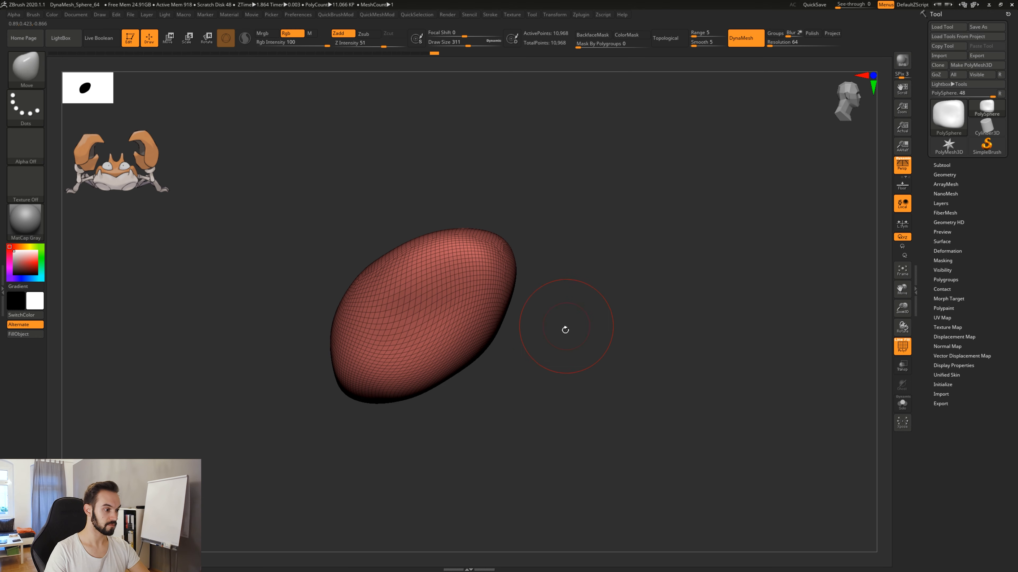
pyautogui.moveTo(565, 386); pyautogui.dragTo(687, 417)
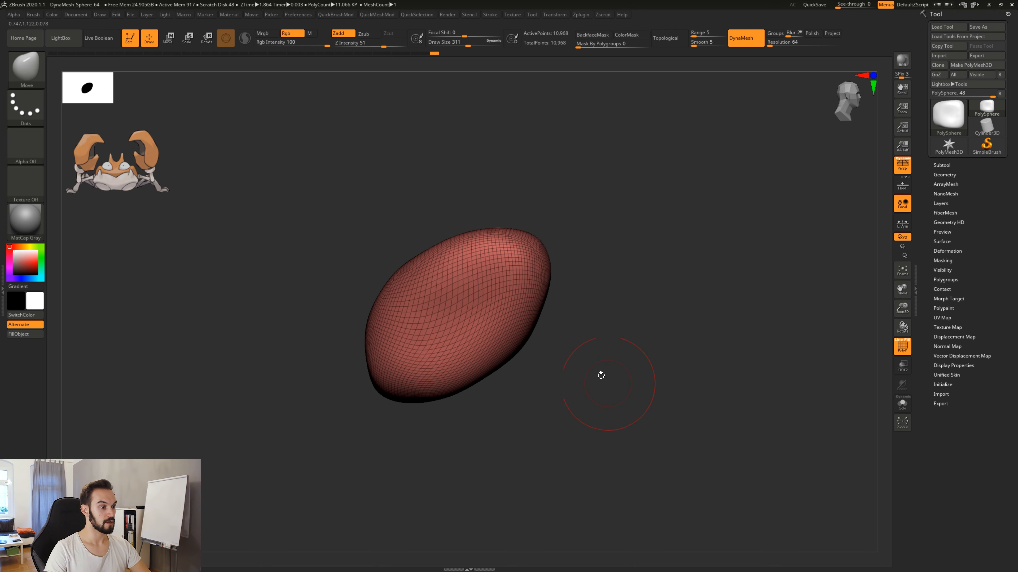
pyautogui.keyDown('alt'); pyautogui.moveTo(597, 419); pyautogui.dragTo(584, 399); pyautogui.keyUp('alt')
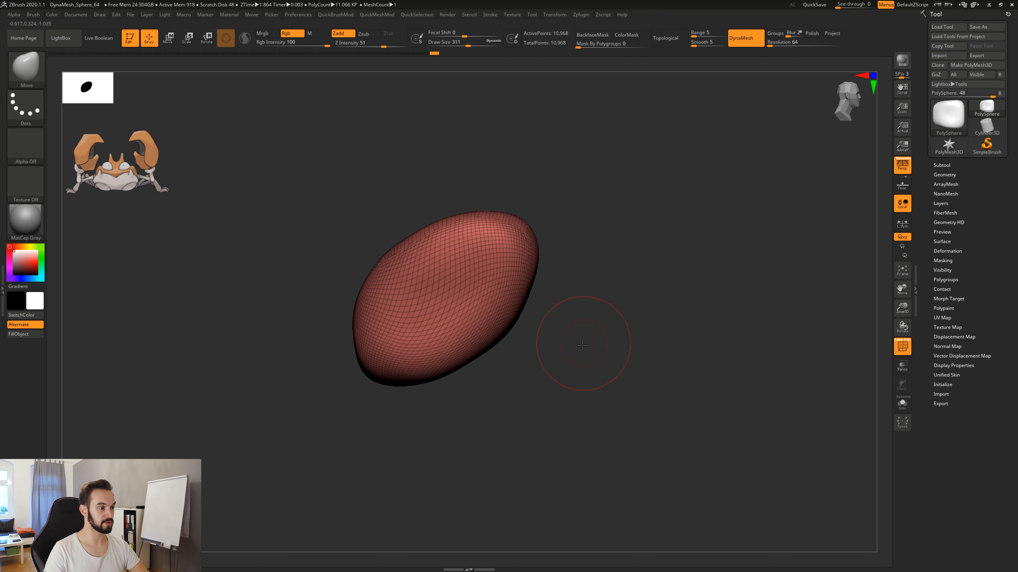
pyautogui.moveTo(582, 345); pyautogui.dragTo(528, 350)
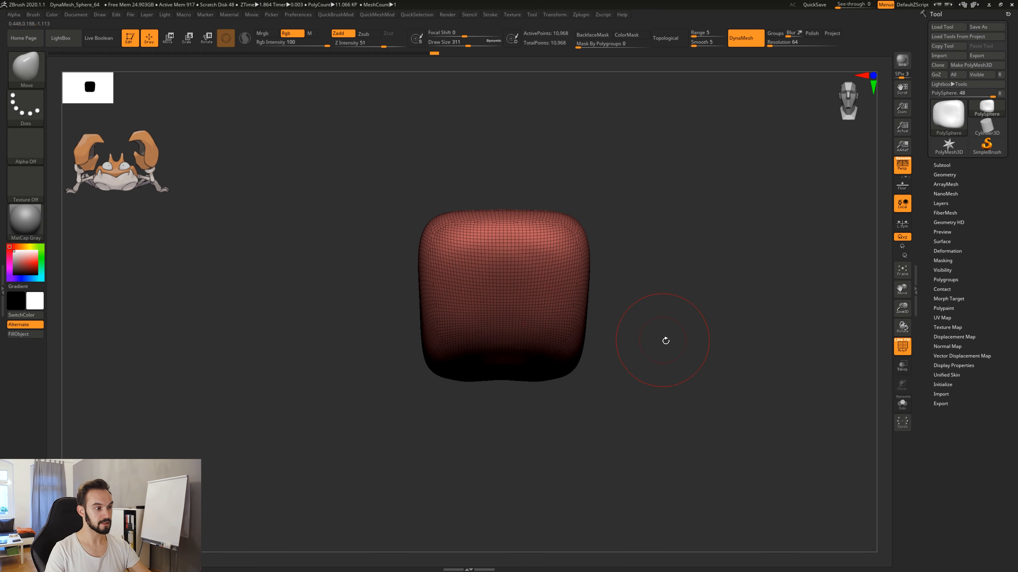
pyautogui.moveTo(659, 337); pyautogui.dragTo(553, 297)
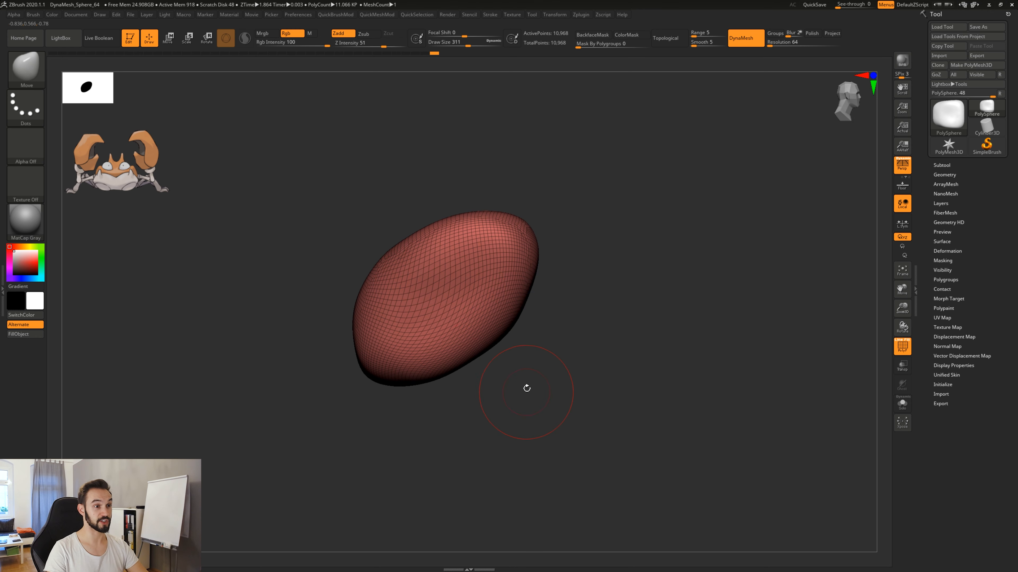
pyautogui.moveTo(595, 332); pyautogui.dragTo(600, 337)
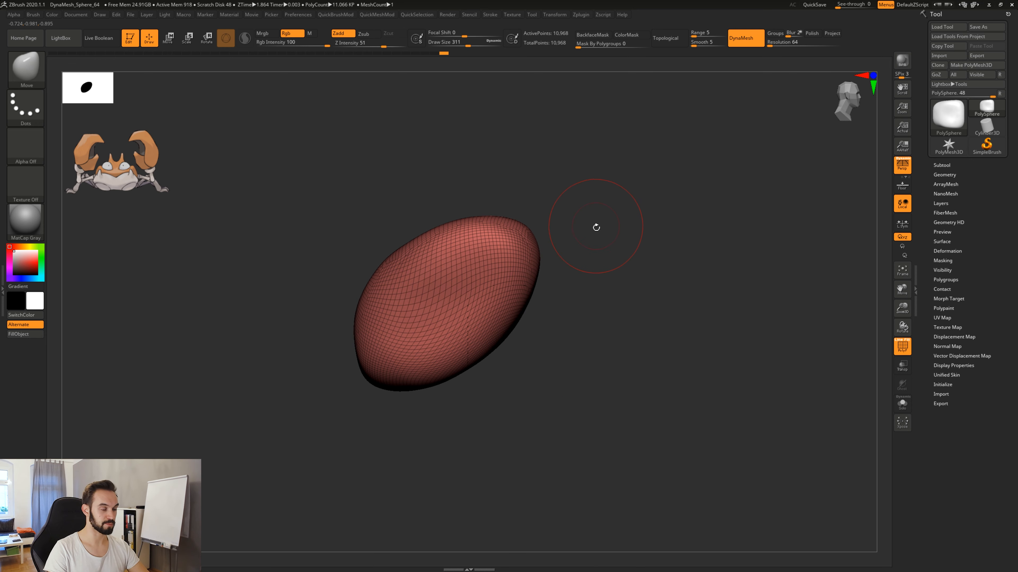
pyautogui.press(',')
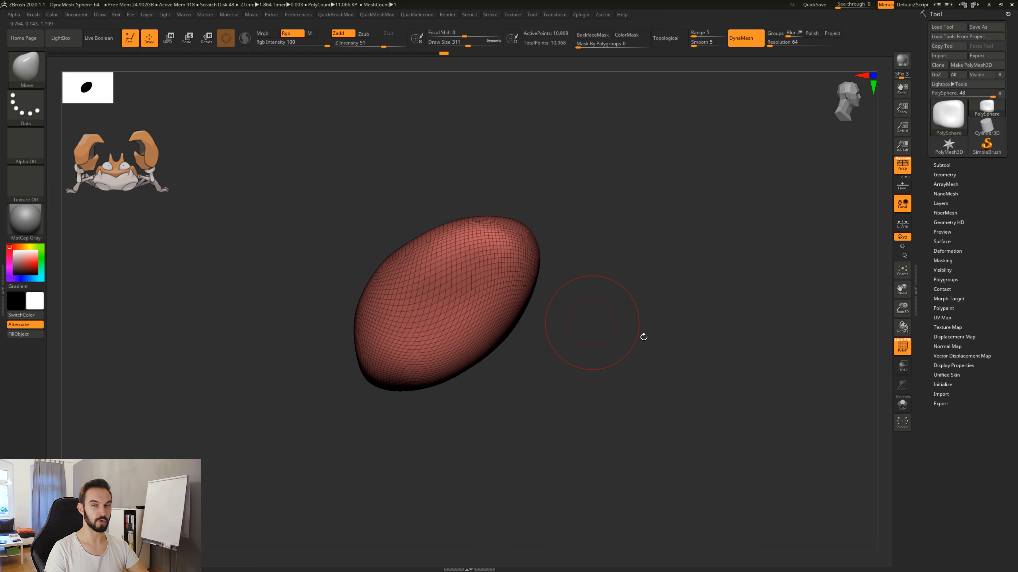
pyautogui.moveTo(611, 370); pyautogui.dragTo(591, 424)
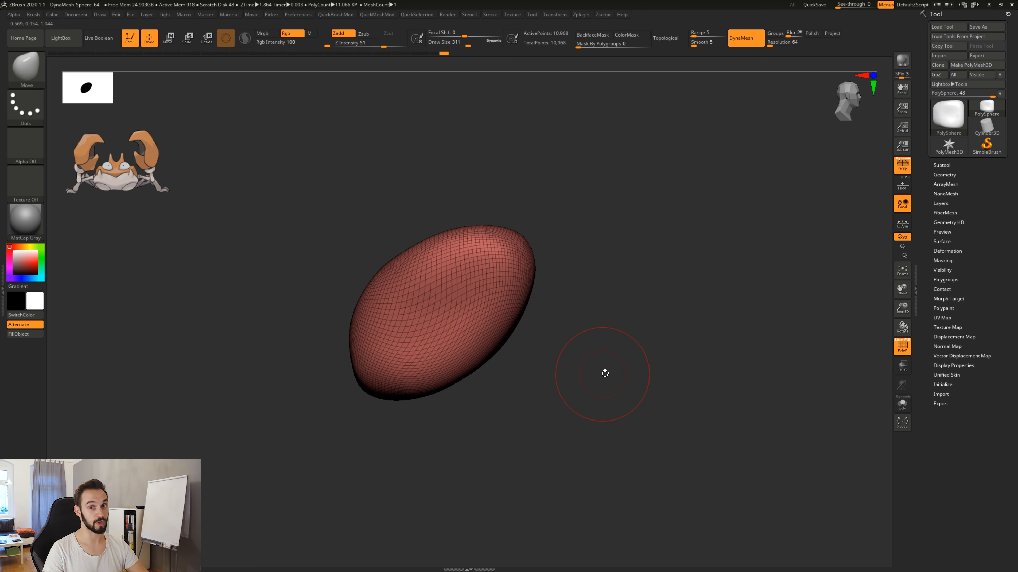
pyautogui.moveTo(643, 367)
pyautogui.mouseDown()
pyautogui.moveTo(673, 365)
pyautogui.moveTo(644, 367)
pyautogui.mouseUp()
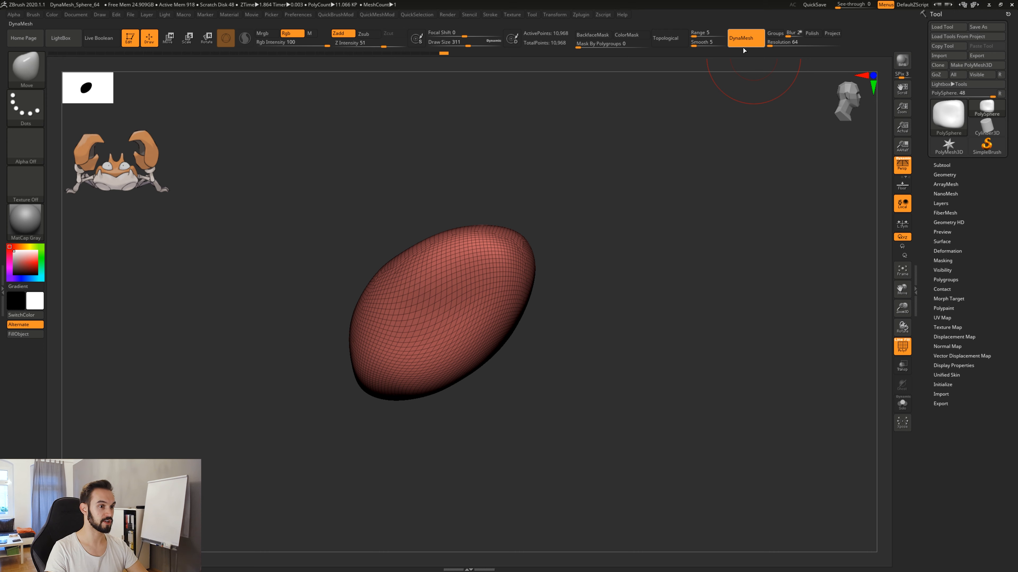
pyautogui.moveTo(608, 268); pyautogui.dragTo(563, 285)
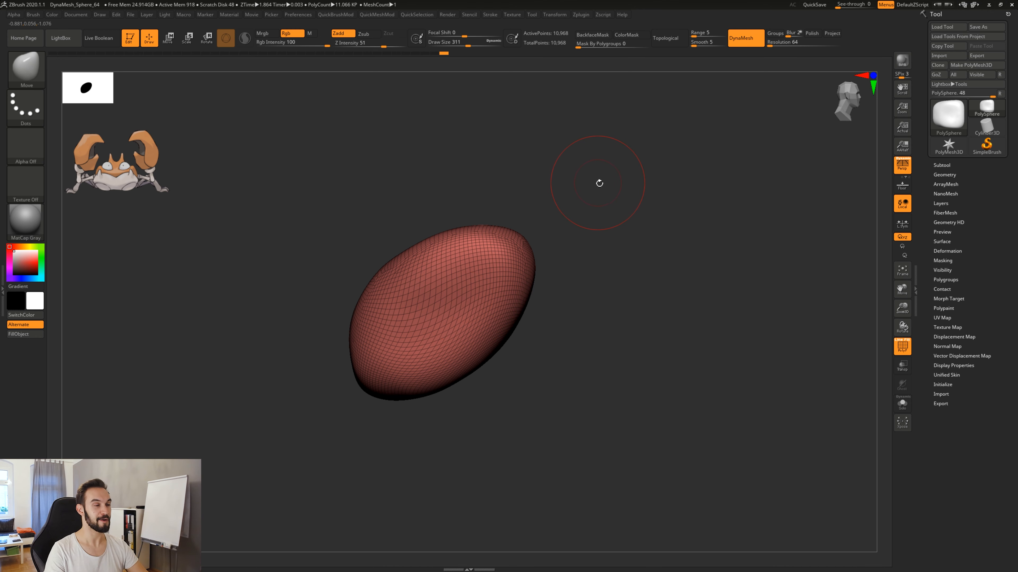
# Remesh the body with DynaMesh at resolution 64, and undo the remesh for a before-and-after comparison.
pyautogui.press('ctrl')
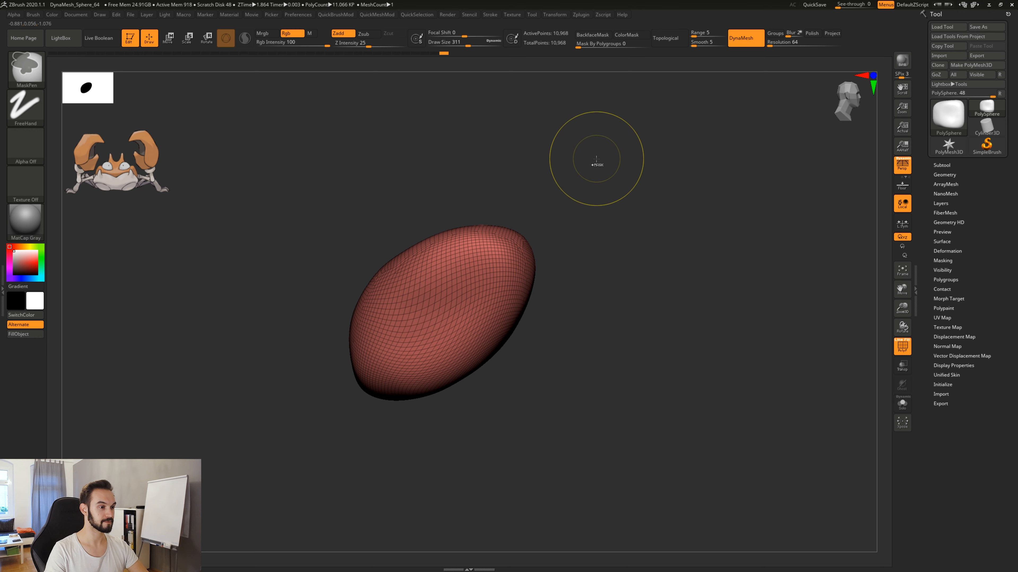
pyautogui.press('ctrl')
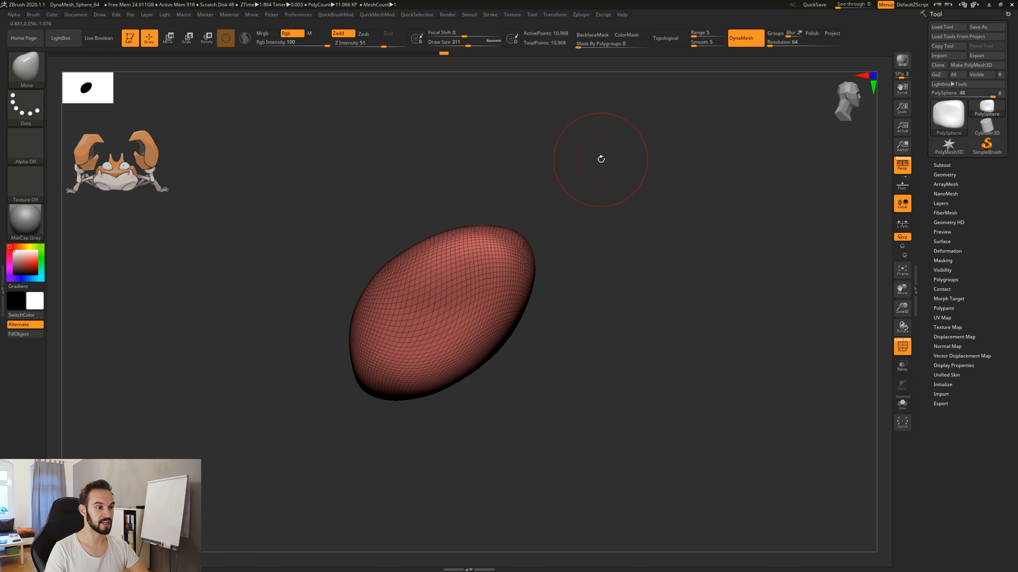
pyautogui.press('ctrl')
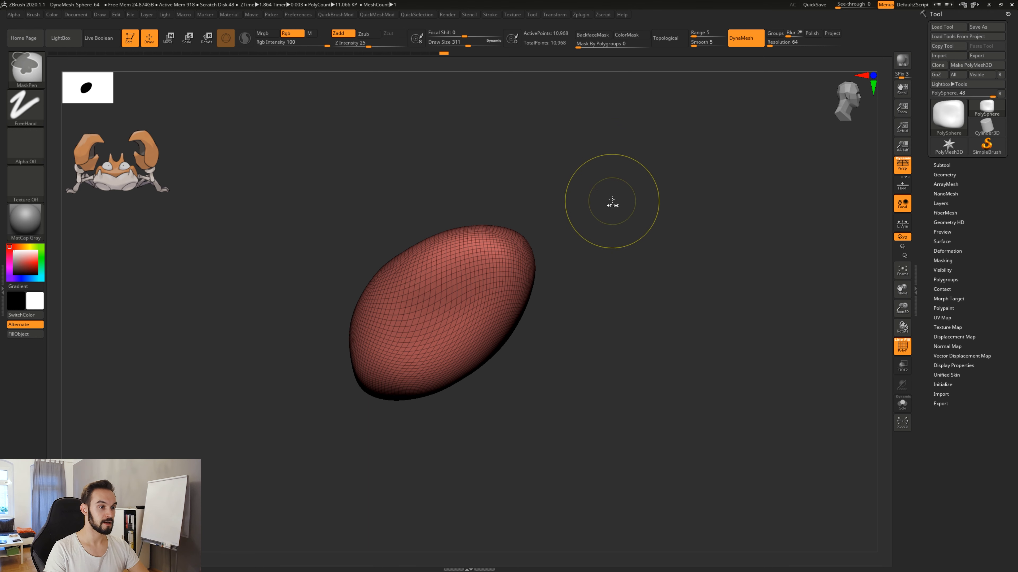
pyautogui.keyDown('ctrl'); pyautogui.moveTo(601, 166); pyautogui.dragTo(619, 175); pyautogui.keyUp('ctrl')
pyautogui.keyDown('ctrl'); pyautogui.moveTo(667, 208); pyautogui.dragTo(702, 226); pyautogui.keyUp('ctrl')
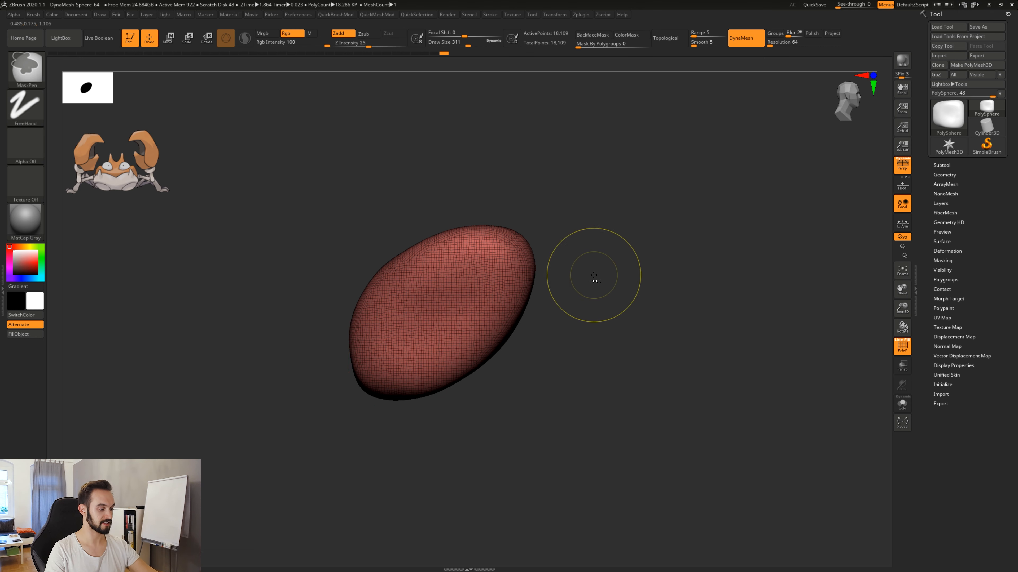
pyautogui.hotkey('ctrl', 'z')
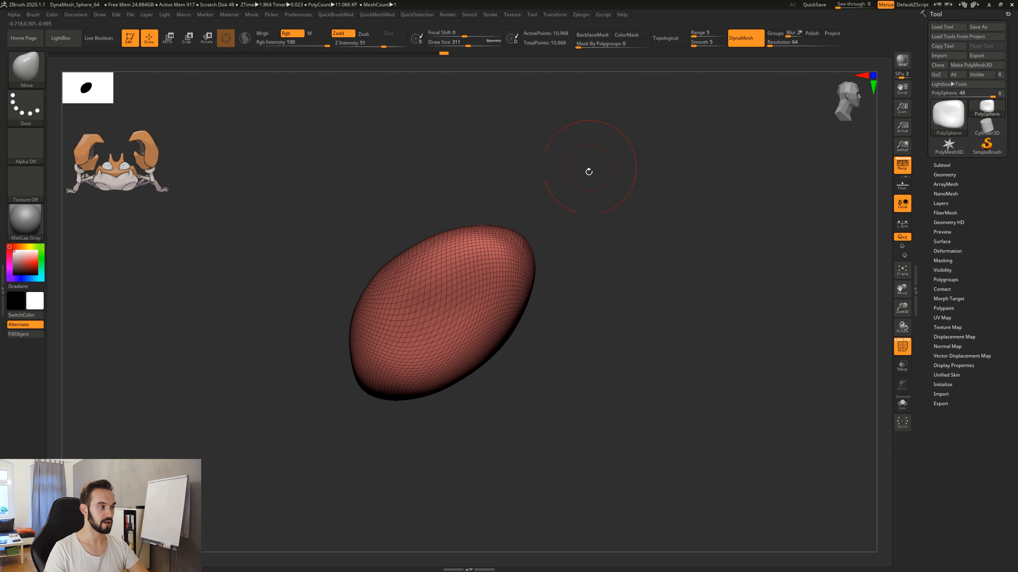
# Remesh the body with DynaMesh at resolution 64 and hide the PolyFrame wireframe in front view.
pyautogui.press('ctrl')
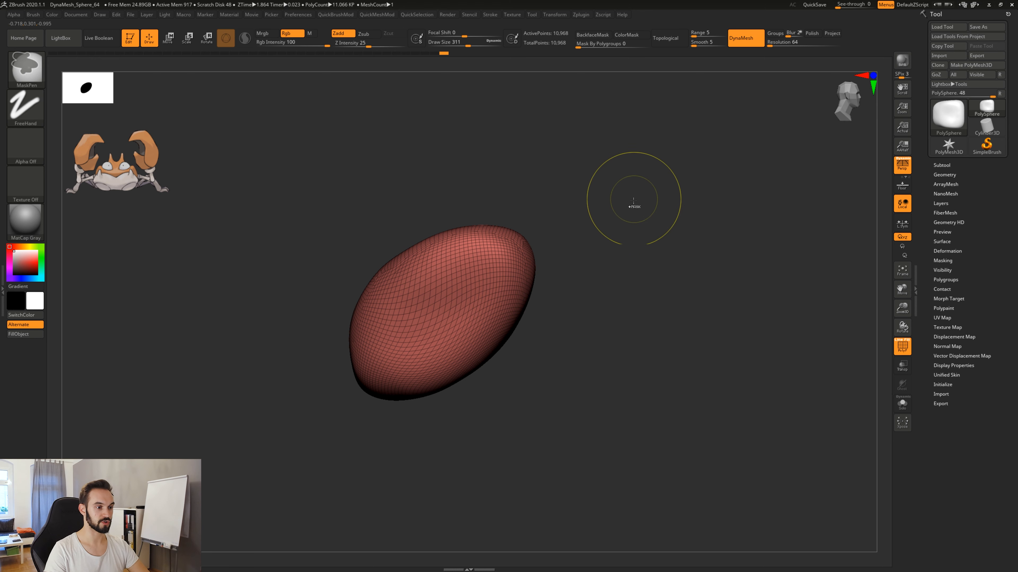
pyautogui.moveTo(627, 175)
pyautogui.keyDown('ctrl'); pyautogui.mouseDown()
pyautogui.moveTo(689, 215)
pyautogui.moveTo(703, 274)
pyautogui.mouseUp(); pyautogui.keyUp('ctrl')
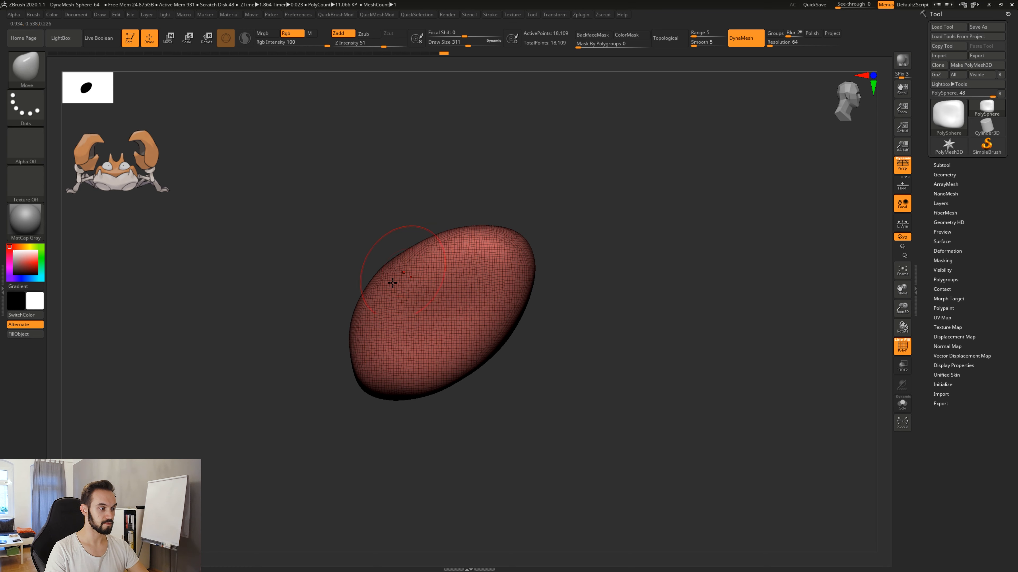
pyautogui.moveTo(590, 261)
pyautogui.mouseDown()
pyautogui.moveTo(580, 280)
pyautogui.moveTo(586, 334)
pyautogui.moveTo(612, 317)
pyautogui.moveTo(733, 356)
pyautogui.moveTo(628, 362)
pyautogui.mouseUp()
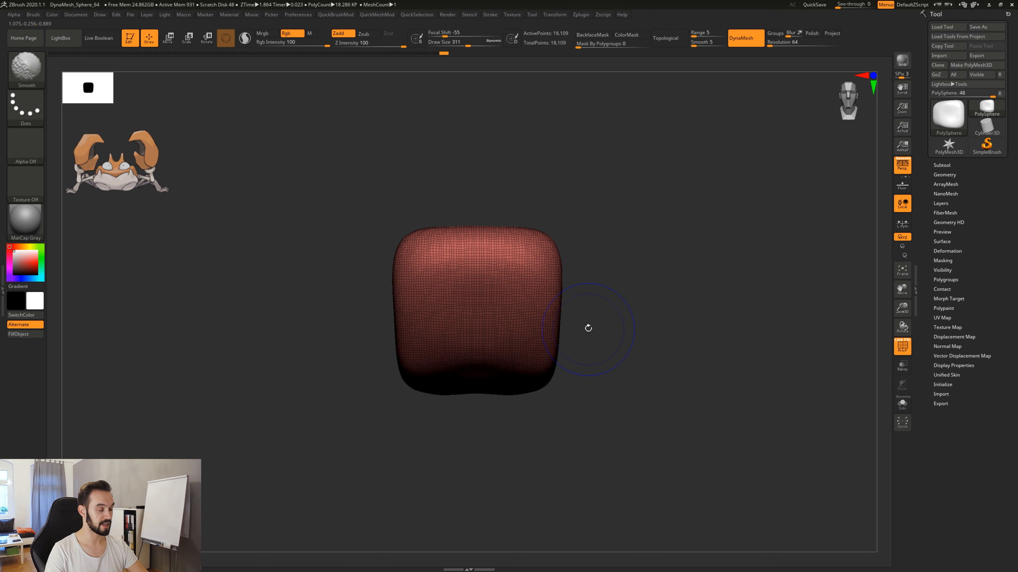
pyautogui.hotkey('shift', 'f')
pyautogui.keyDown('alt'); pyautogui.moveTo(593, 275); pyautogui.dragTo(604, 311); pyautogui.keyUp('alt')
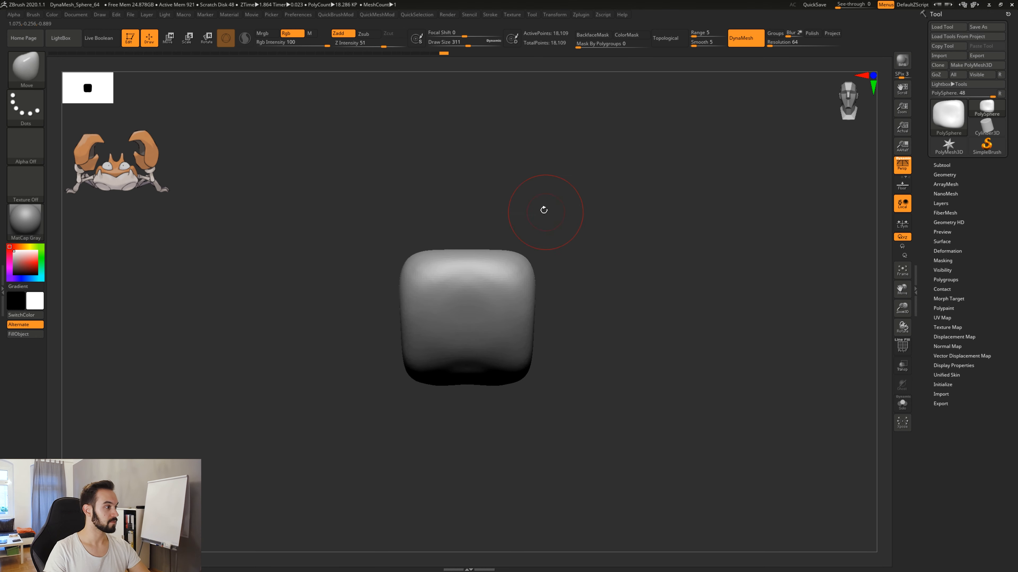
# Try pulling long horns out of the body's upper corners with the Move brush and remeshing the stretched shape with DynaMesh.
pyautogui.moveTo(521, 265); pyautogui.dragTo(582, 218)
pyautogui.moveTo(659, 160); pyautogui.dragTo(749, 113)
pyautogui.hotkey('shift', 'f')
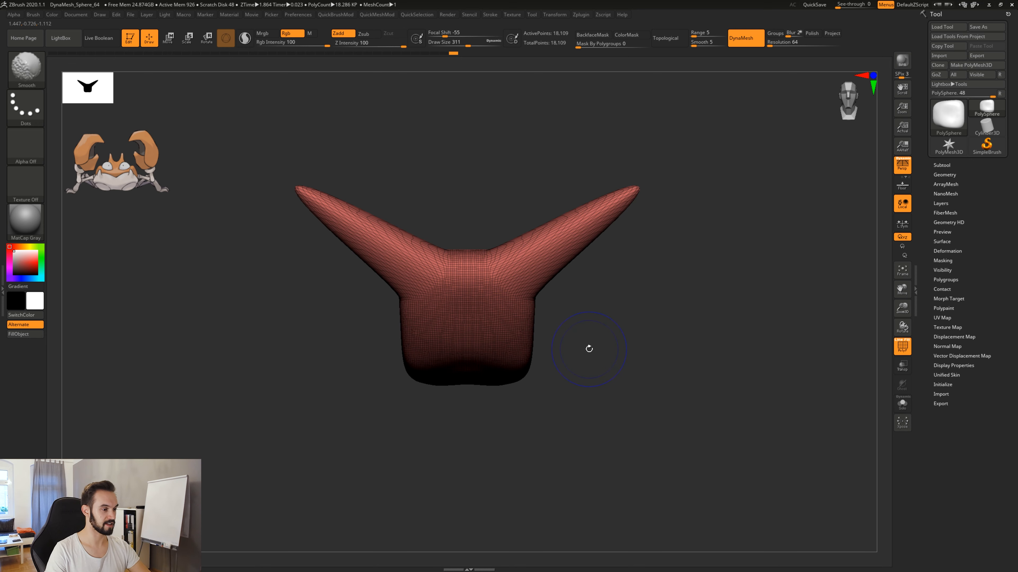
pyautogui.moveTo(585, 325); pyautogui.dragTo(601, 225)
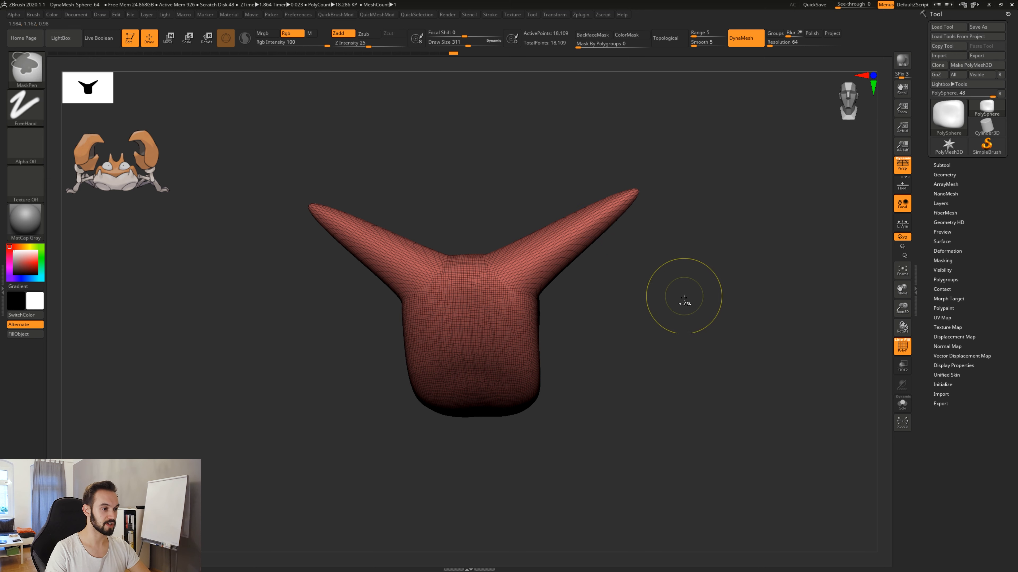
pyautogui.moveTo(666, 272)
pyautogui.keyDown('ctrl'); pyautogui.mouseDown()
pyautogui.moveTo(732, 324)
pyautogui.moveTo(761, 379)
pyautogui.mouseUp(); pyautogui.keyUp('ctrl')
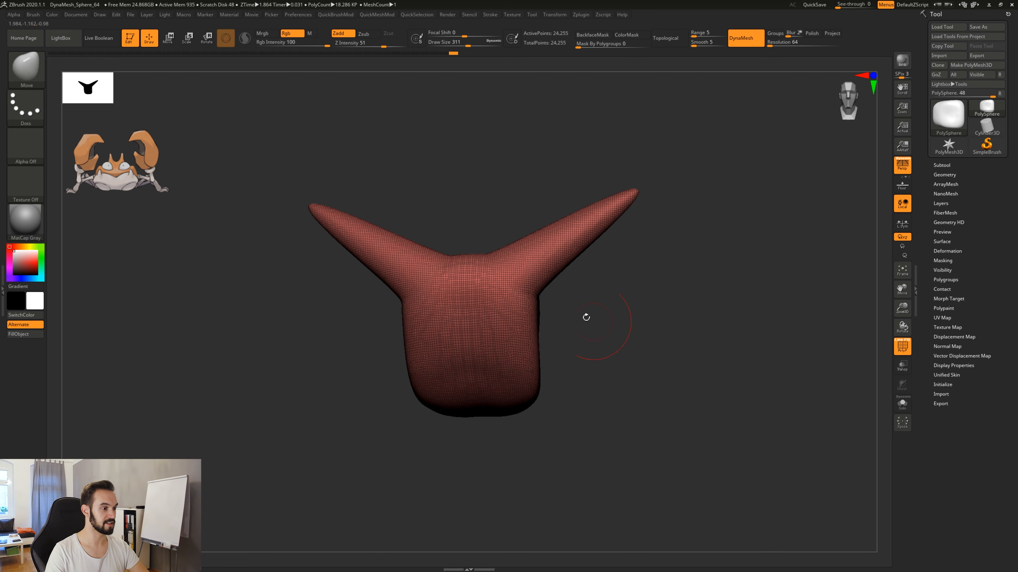
# Try pulling pointed limbs out of the horns with long Move strokes, remeshing with DynaMesh between the pulls.
pyautogui.moveTo(597, 262)
pyautogui.mouseDown()
pyautogui.moveTo(589, 281)
pyautogui.moveTo(601, 260)
pyautogui.moveTo(593, 272)
pyautogui.moveTo(681, 368)
pyautogui.mouseUp()
pyautogui.keyDown('ctrl'); pyautogui.moveTo(702, 254); pyautogui.dragTo(741, 338); pyautogui.keyUp('ctrl')
pyautogui.moveTo(630, 284); pyautogui.dragTo(754, 219)
pyautogui.keyDown('ctrl'); pyautogui.moveTo(735, 306); pyautogui.dragTo(756, 391); pyautogui.keyUp('ctrl')
pyautogui.moveTo(714, 279); pyautogui.dragTo(728, 341)
# Undo the horn and limb pulls together with their remeshes, back to the plain remeshed body.
pyautogui.hotkey('ctrl', 'z')
pyautogui.hotkey('ctrl', 'z')
pyautogui.hotkey('ctrl', 'z')
pyautogui.hotkey('ctrl', 'z')
pyautogui.hotkey('ctrl', 'z')
pyautogui.hotkey('ctrl', 'z')
pyautogui.hotkey('ctrl', 'z')
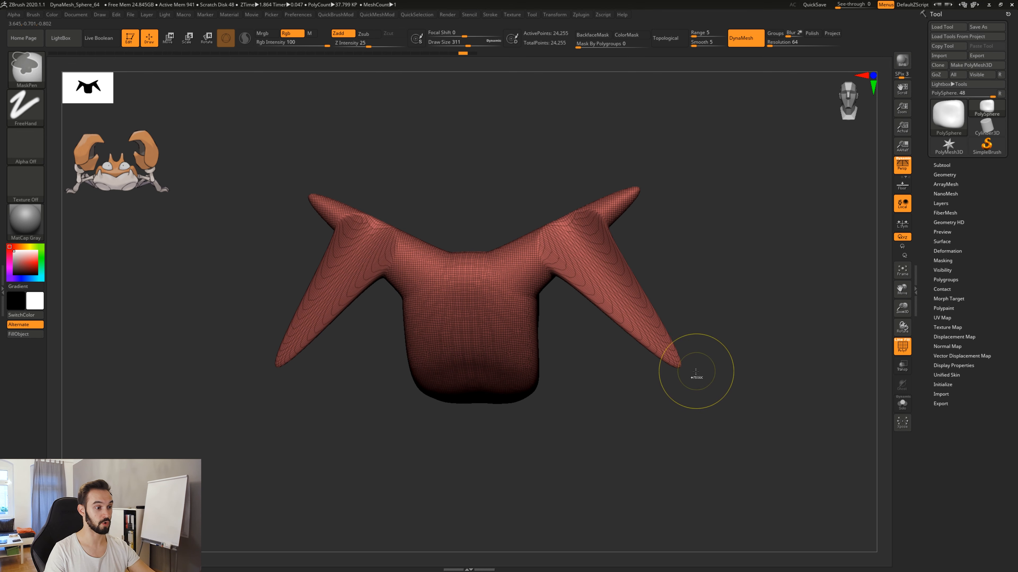
# Examine the remeshed body's wireframe from the side, at an angle and from the front, and hide the wireframe.
pyautogui.moveTo(610, 335); pyautogui.dragTo(636, 429)
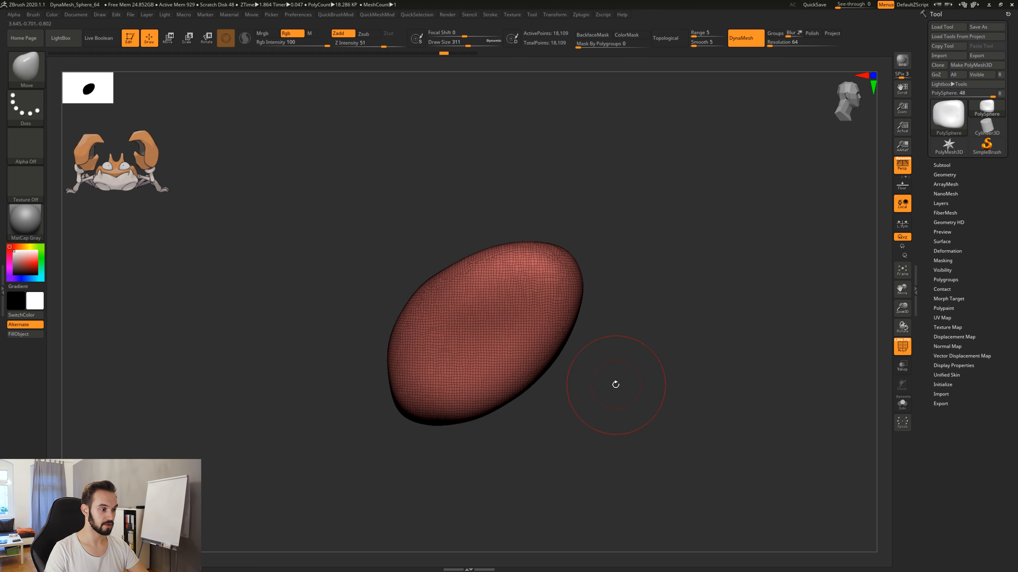
pyautogui.moveTo(616, 384)
pyautogui.keyDown('alt'); pyautogui.mouseDown()
pyautogui.moveTo(609, 360)
pyautogui.moveTo(623, 358)
pyautogui.moveTo(617, 367)
pyautogui.mouseUp(); pyautogui.keyUp('alt')
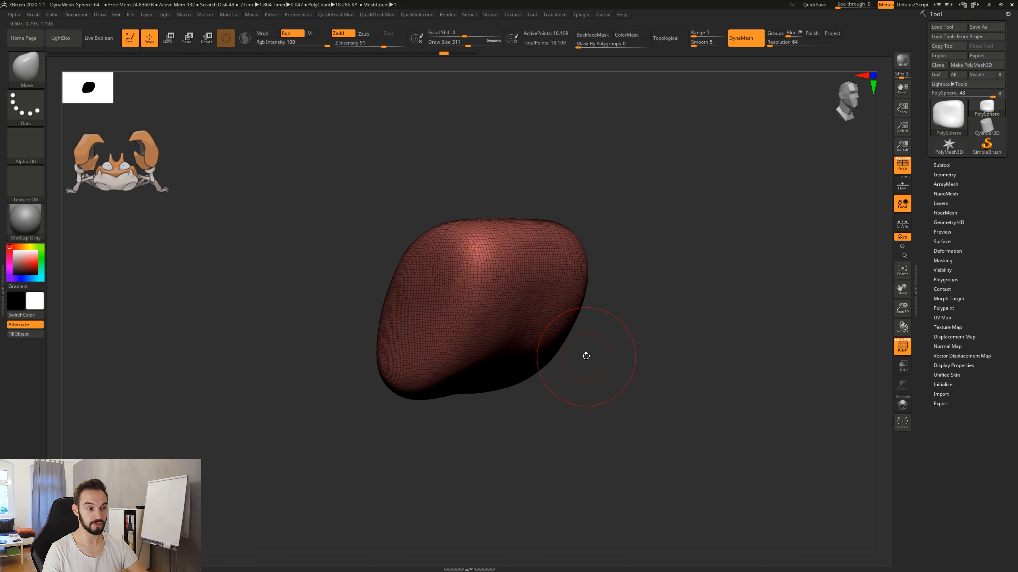
pyautogui.keyDown('ctrl'); pyautogui.moveTo(667, 213); pyautogui.dragTo(732, 285); pyautogui.keyUp('ctrl')
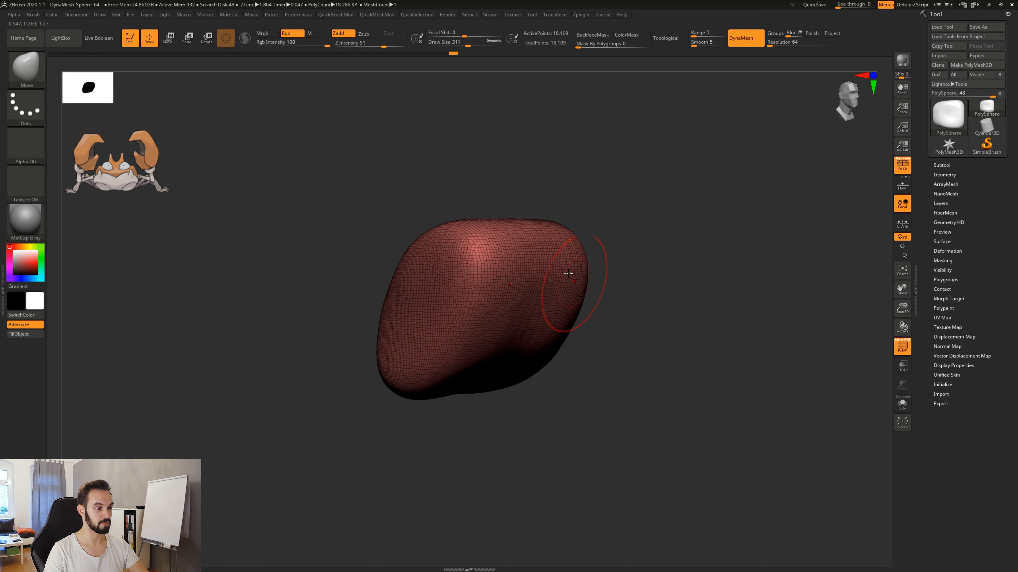
pyautogui.keyDown('shift'); pyautogui.moveTo(679, 350); pyautogui.dragTo(660, 352); pyautogui.keyUp('shift')
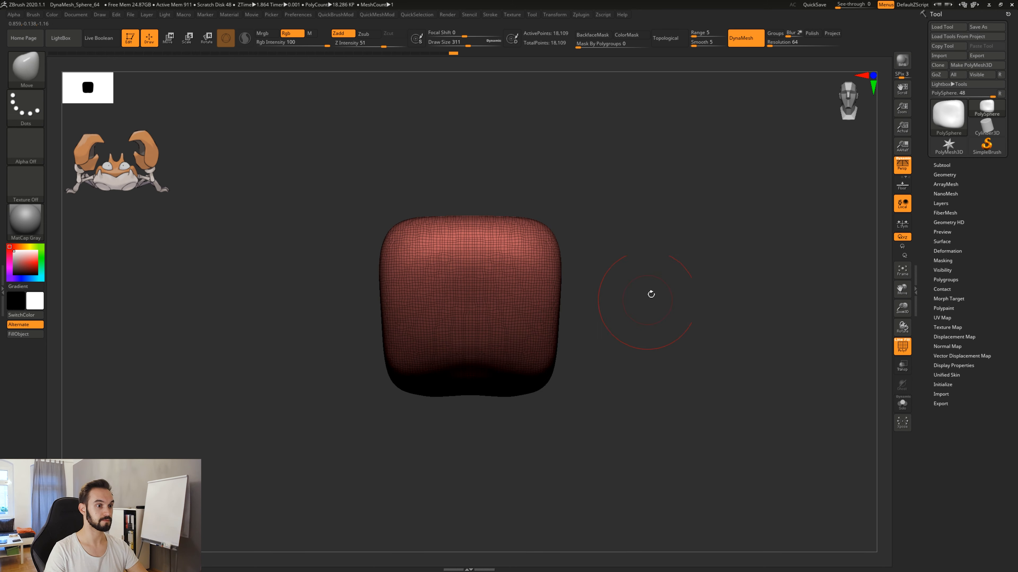
pyautogui.moveTo(614, 332)
pyautogui.mouseDown()
pyautogui.moveTo(656, 335)
pyautogui.moveTo(629, 314)
pyautogui.moveTo(632, 377)
pyautogui.mouseUp()
pyautogui.press('shift')
pyautogui.hotkey('shift', 'f')
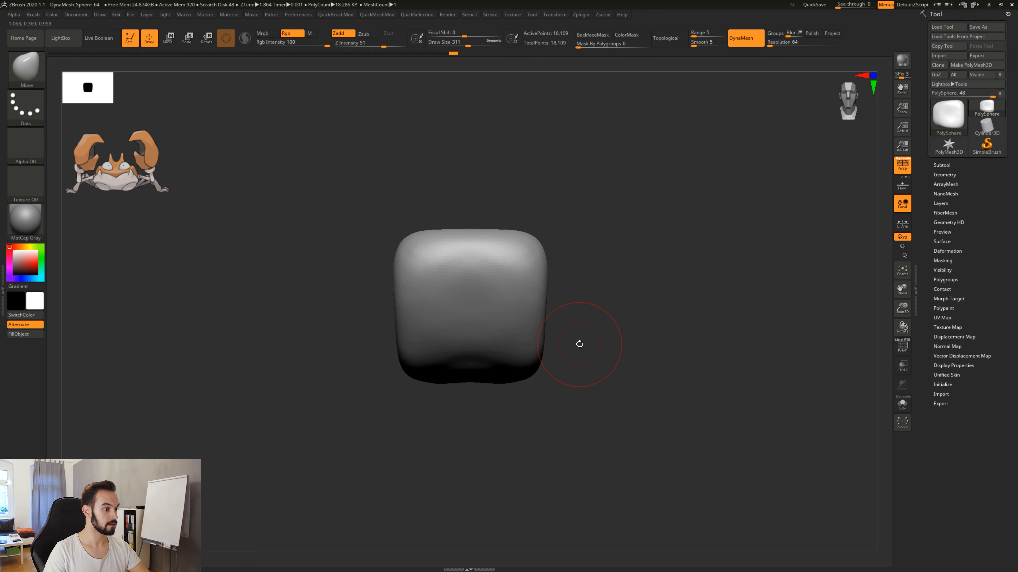
# Paint a mask over the front face of the body with the MaskPen brush.
pyautogui.moveTo(595, 337); pyautogui.dragTo(654, 300)
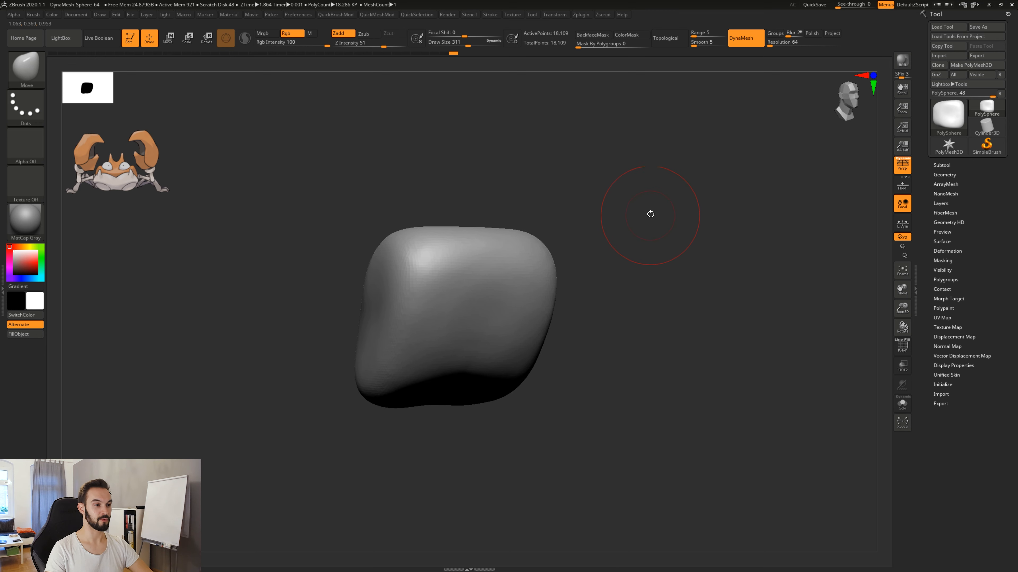
pyautogui.press('ctrl')
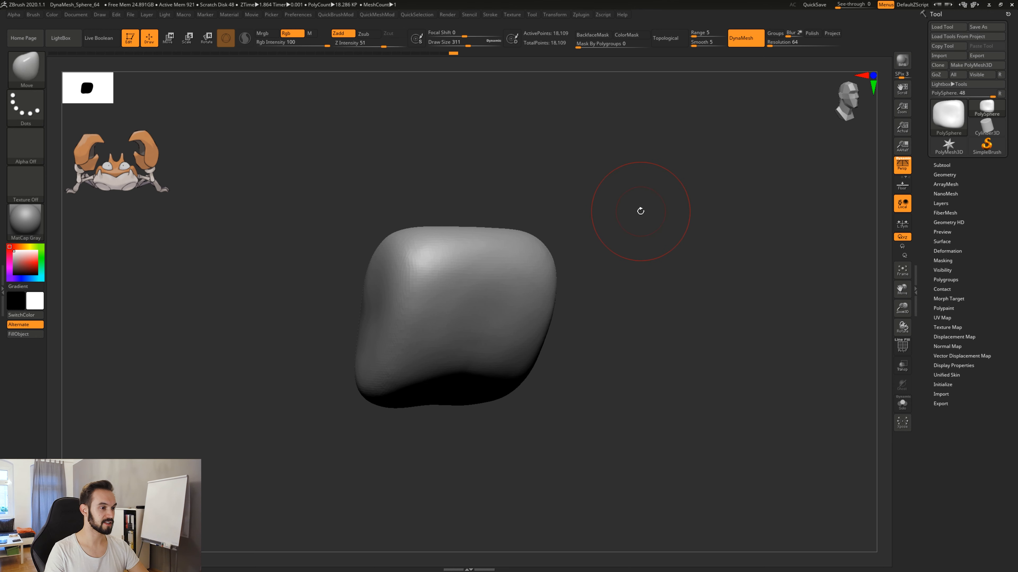
pyautogui.press('ctrl')
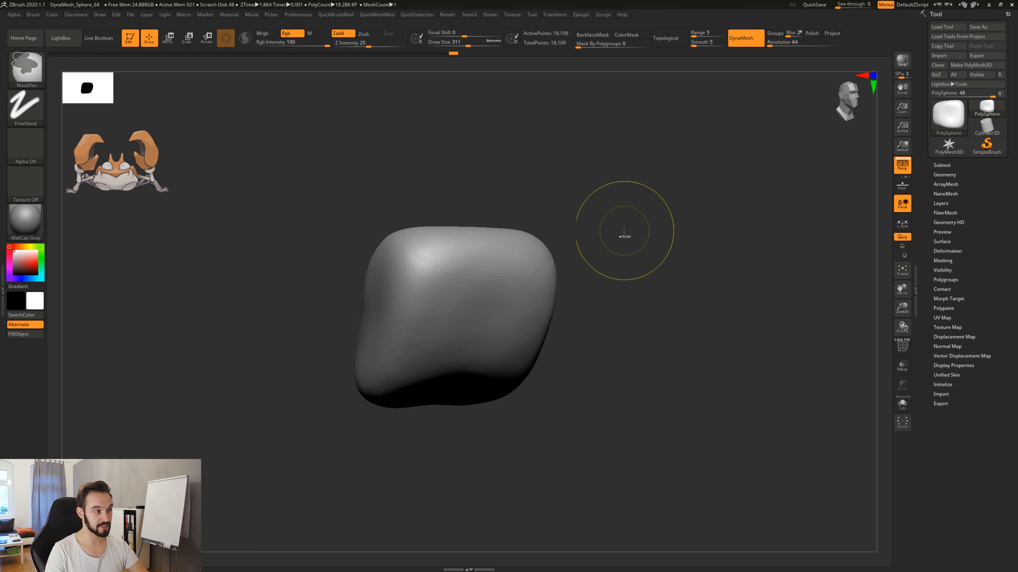
pyautogui.press('ctrl')
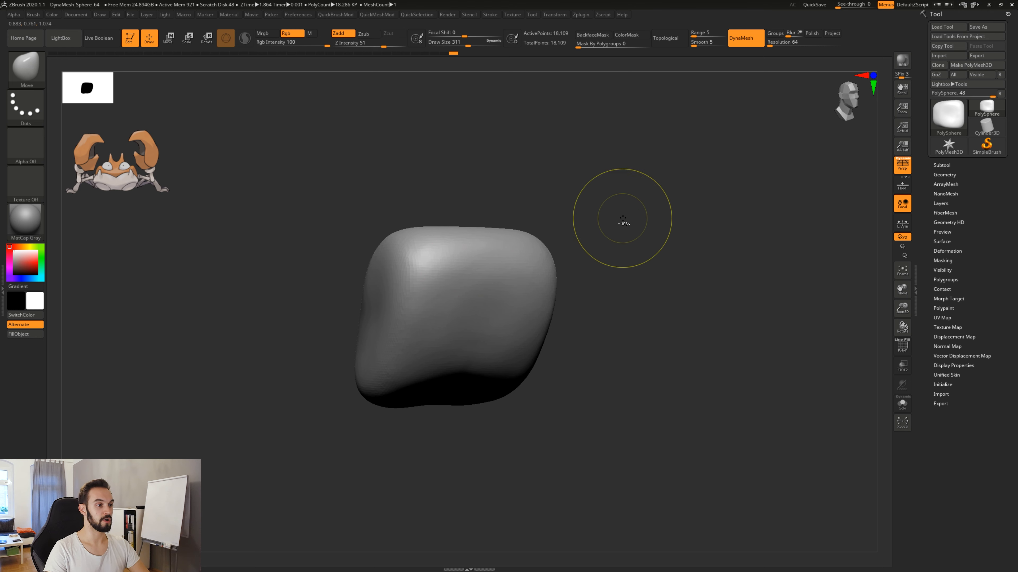
pyautogui.press('ctrl')
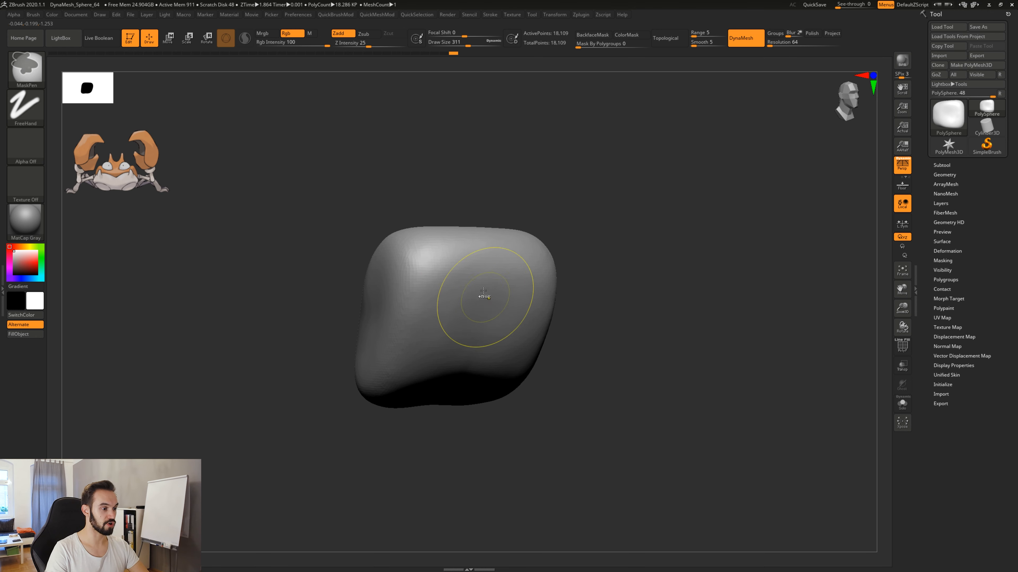
pyautogui.moveTo(484, 291)
pyautogui.keyDown('ctrl'); pyautogui.mouseDown()
pyautogui.moveTo(488, 280)
pyautogui.moveTo(497, 309)
pyautogui.moveTo(455, 317)
pyautogui.moveTo(469, 276)
pyautogui.moveTo(477, 321)
pyautogui.moveTo(481, 277)
pyautogui.mouseUp(); pyautogui.keyUp('ctrl')
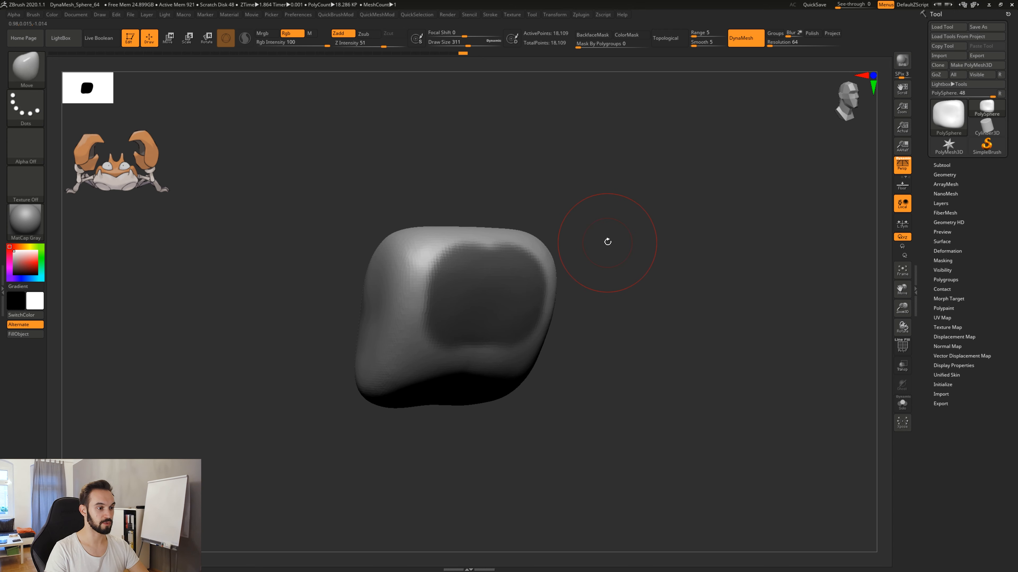
pyautogui.press('ctrl')
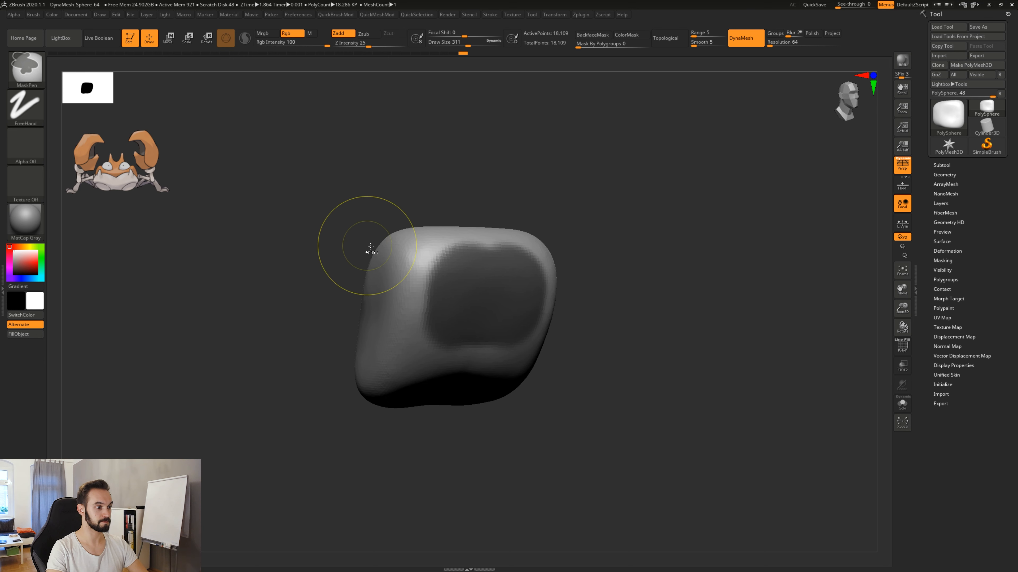
# Pull the body surface outward around the masked front face with Move strokes on both sides and the upper edge.
pyautogui.moveTo(575, 221)
pyautogui.mouseDown()
pyautogui.moveTo(593, 232)
pyautogui.moveTo(577, 232)
pyautogui.mouseUp()
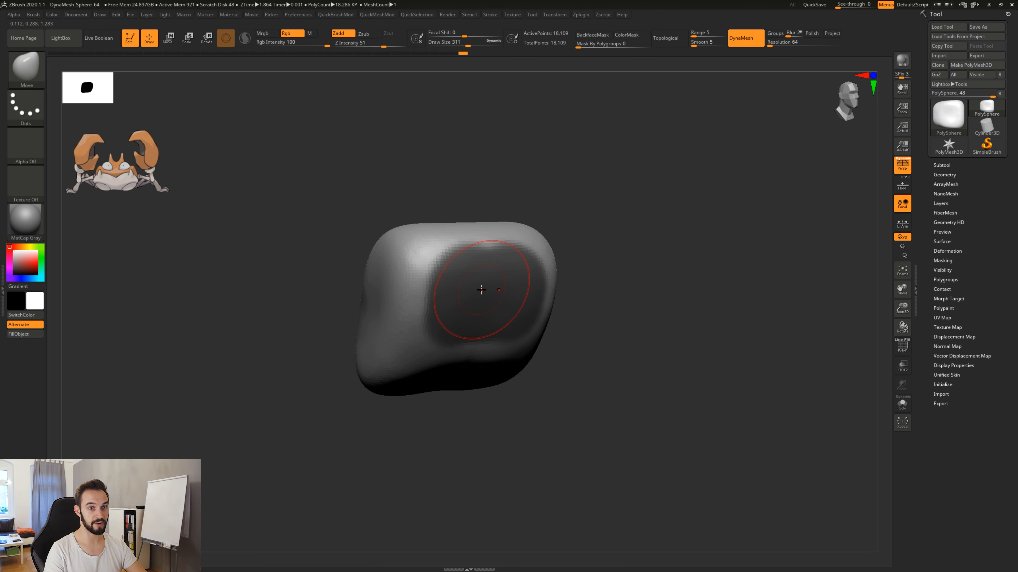
pyautogui.moveTo(600, 280); pyautogui.dragTo(455, 255)
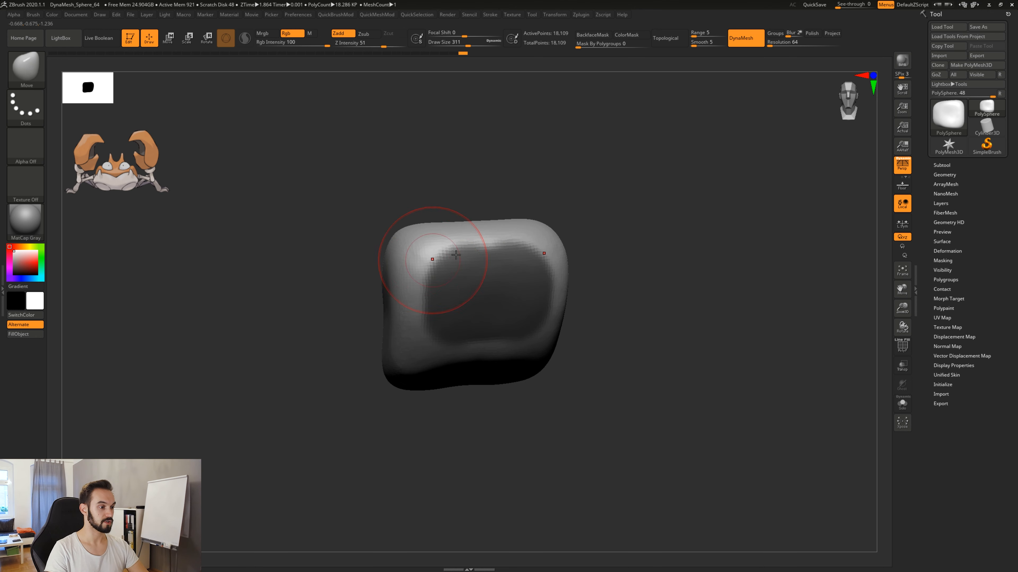
pyautogui.moveTo(616, 280)
pyautogui.mouseDown()
pyautogui.moveTo(687, 283)
pyautogui.moveTo(605, 280)
pyautogui.mouseUp()
pyautogui.moveTo(547, 257); pyautogui.dragTo(561, 259)
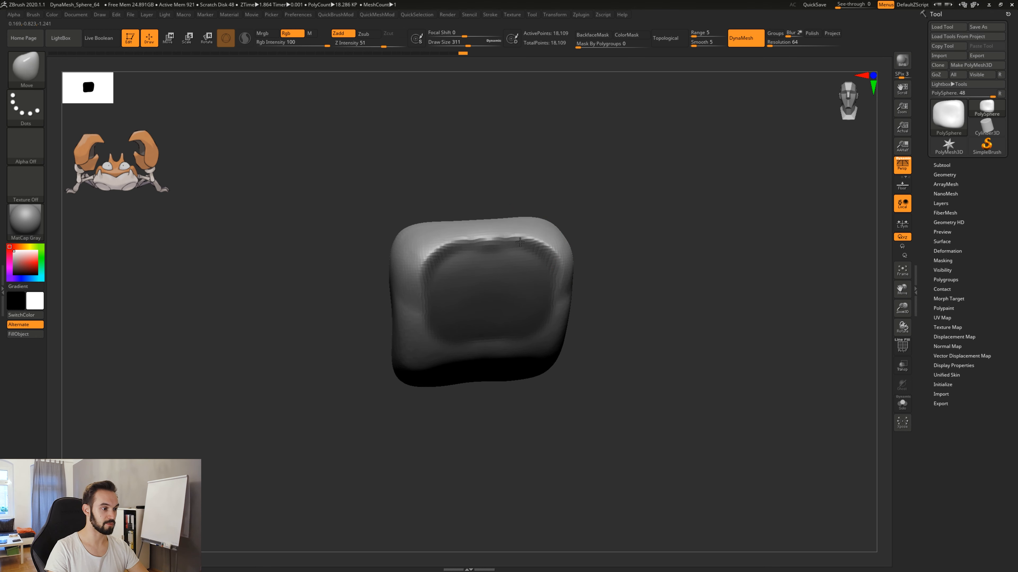
pyautogui.moveTo(554, 307); pyautogui.dragTo(570, 319)
pyautogui.moveTo(661, 272); pyautogui.dragTo(722, 259)
pyautogui.moveTo(649, 307); pyautogui.dragTo(641, 304)
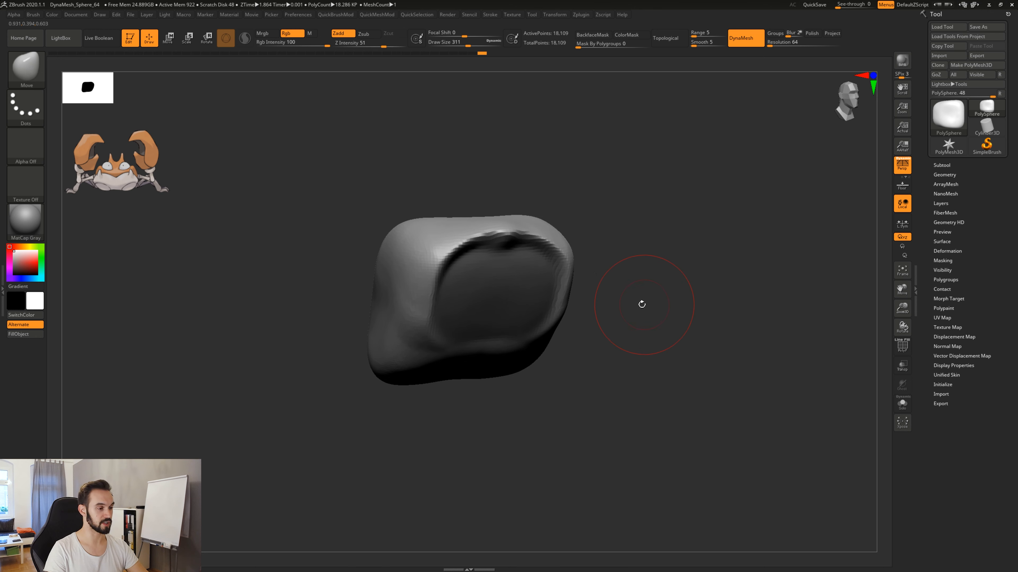
# Undo the Move strokes around the masked face and clear the mask from the body.
pyautogui.press('ctrl')
pyautogui.hotkey('ctrl', 'z')
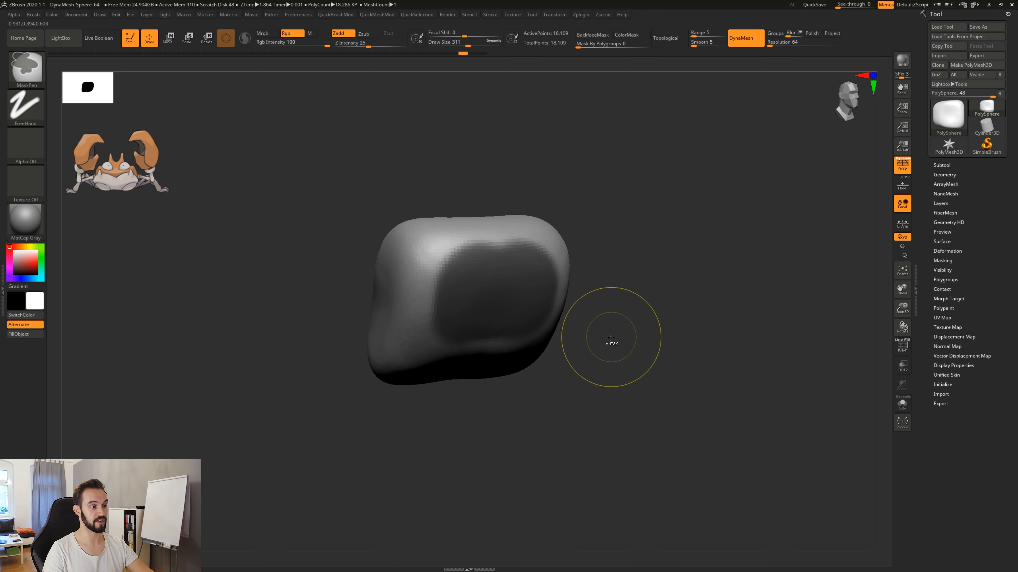
pyautogui.moveTo(621, 290)
pyautogui.mouseDown()
pyautogui.moveTo(618, 302)
pyautogui.moveTo(633, 302)
pyautogui.mouseUp()
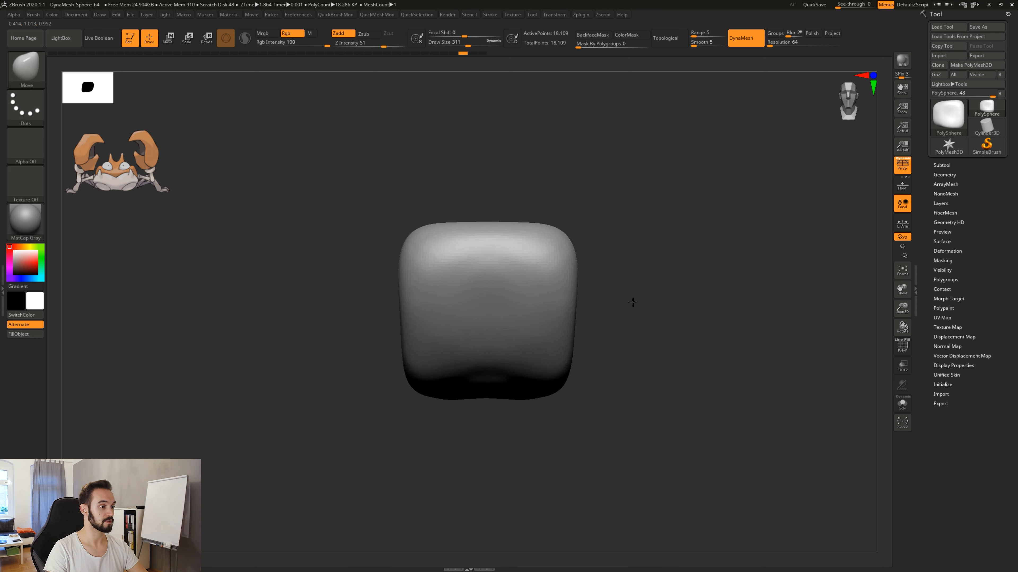
# Set the draw size to 104 and paint two small symmetrical round mask spots on the top of the body.
pyautogui.moveTo(630, 261); pyautogui.dragTo(595, 296)
pyautogui.press('space')
pyautogui.moveTo(449, 246); pyautogui.dragTo(434, 246)
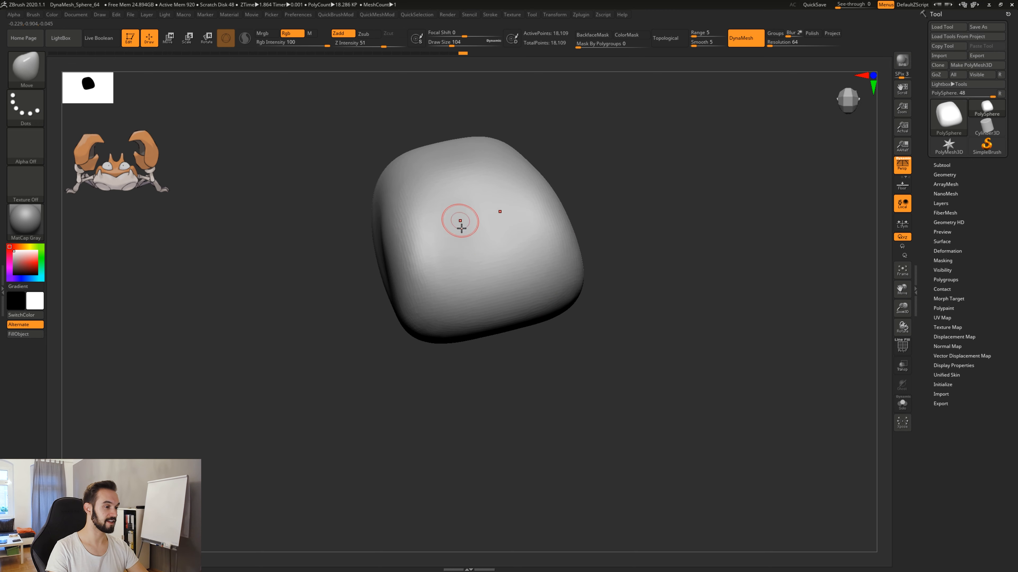
pyautogui.moveTo(617, 234); pyautogui.dragTo(654, 325)
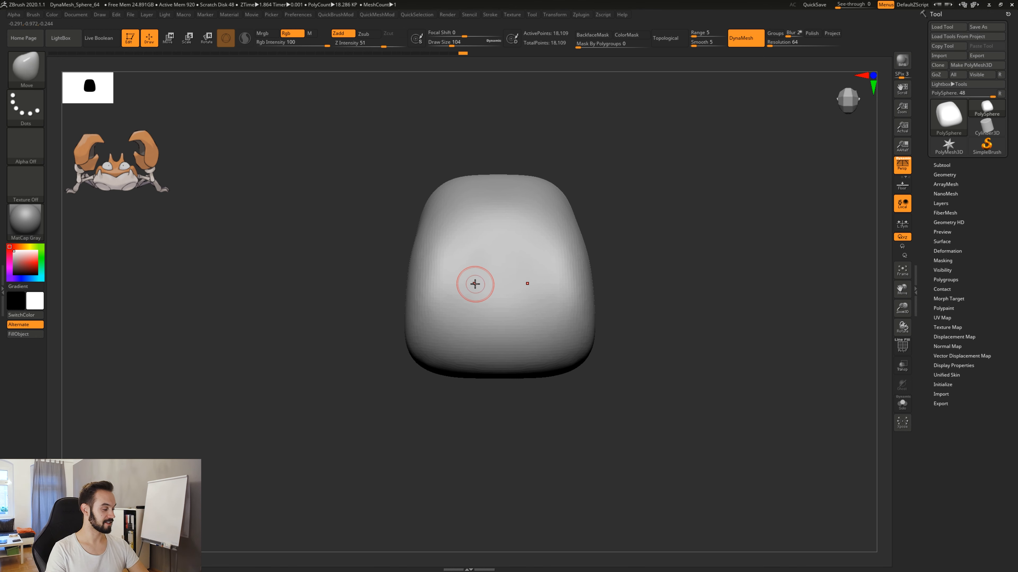
pyautogui.press('ctrl')
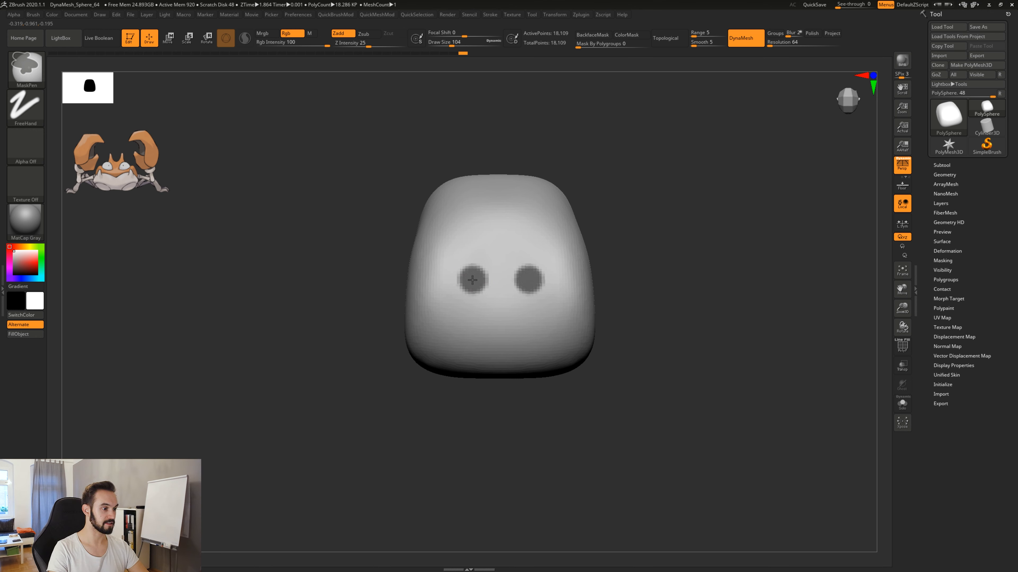
pyautogui.keyDown('ctrl'); pyautogui.moveTo(474, 283); pyautogui.dragTo(473, 281); pyautogui.keyUp('ctrl')
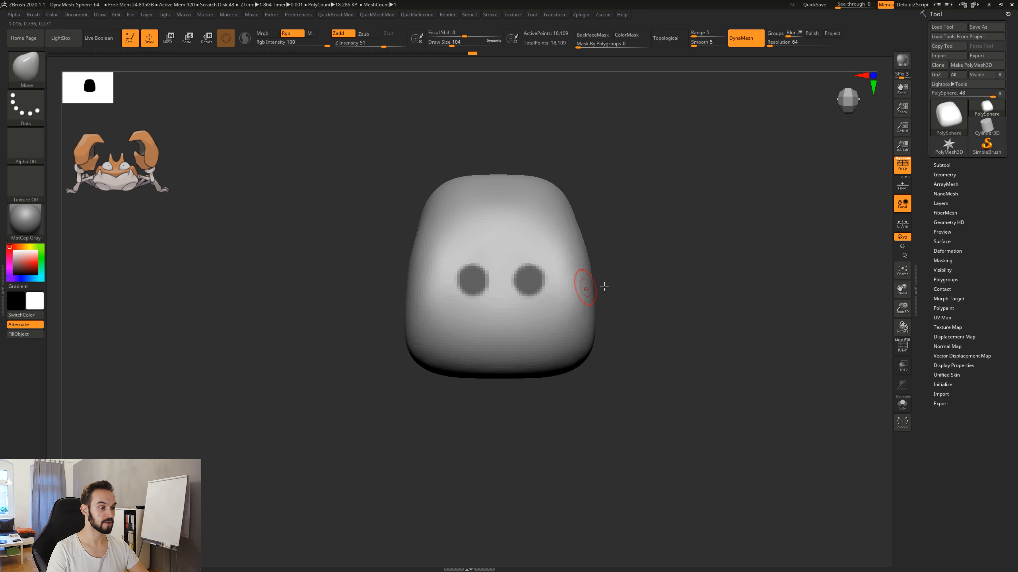
# Try pulling the surface up around the two masked spots with Move strokes, and undo those strokes.
pyautogui.moveTo(637, 301)
pyautogui.mouseDown()
pyautogui.moveTo(637, 269)
pyautogui.moveTo(641, 291)
pyautogui.mouseUp()
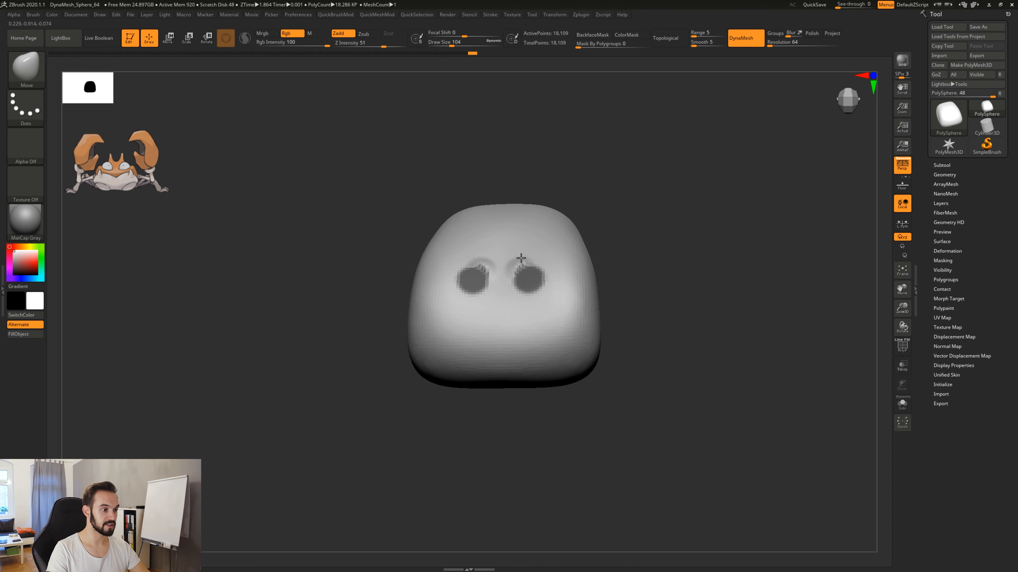
pyautogui.moveTo(528, 257)
pyautogui.mouseDown()
pyautogui.moveTo(531, 292)
pyautogui.moveTo(601, 289)
pyautogui.moveTo(628, 265)
pyautogui.mouseUp()
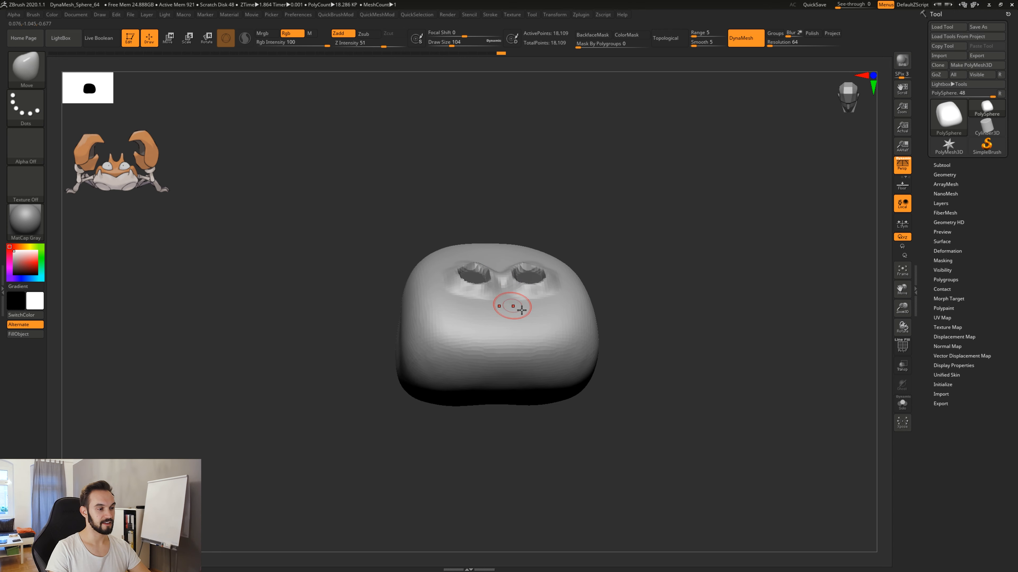
pyautogui.press('ctrl')
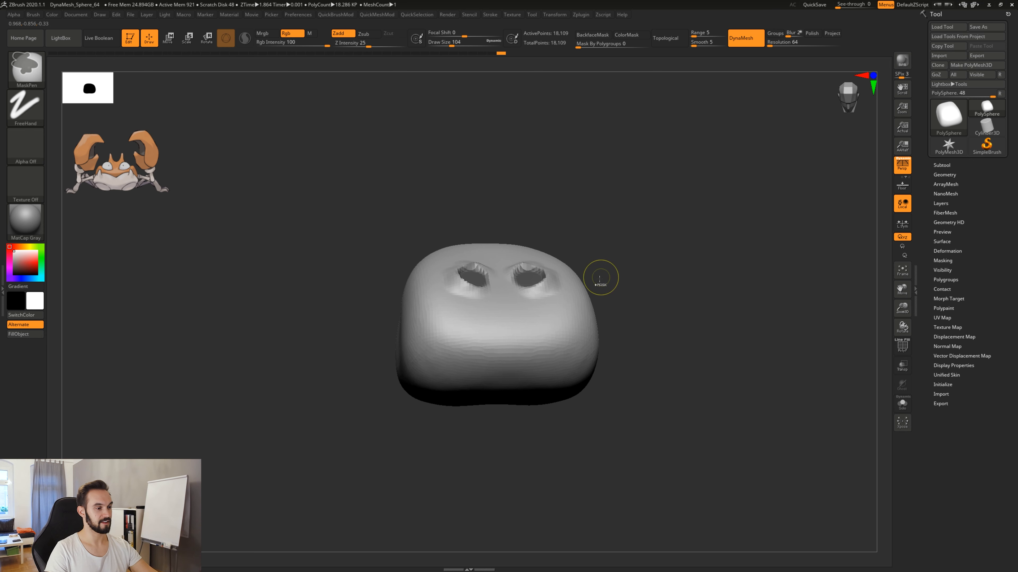
pyautogui.hotkey('ctrl', 'z')
pyautogui.hotkey('ctrl', 'z')
pyautogui.hotkey('ctrl', 'z')
# Invert the mask so only the two spots are unmasked, and invert it back.
pyautogui.moveTo(588, 244)
pyautogui.mouseDown()
pyautogui.moveTo(581, 276)
pyautogui.moveTo(637, 296)
pyautogui.moveTo(637, 336)
pyautogui.mouseUp()
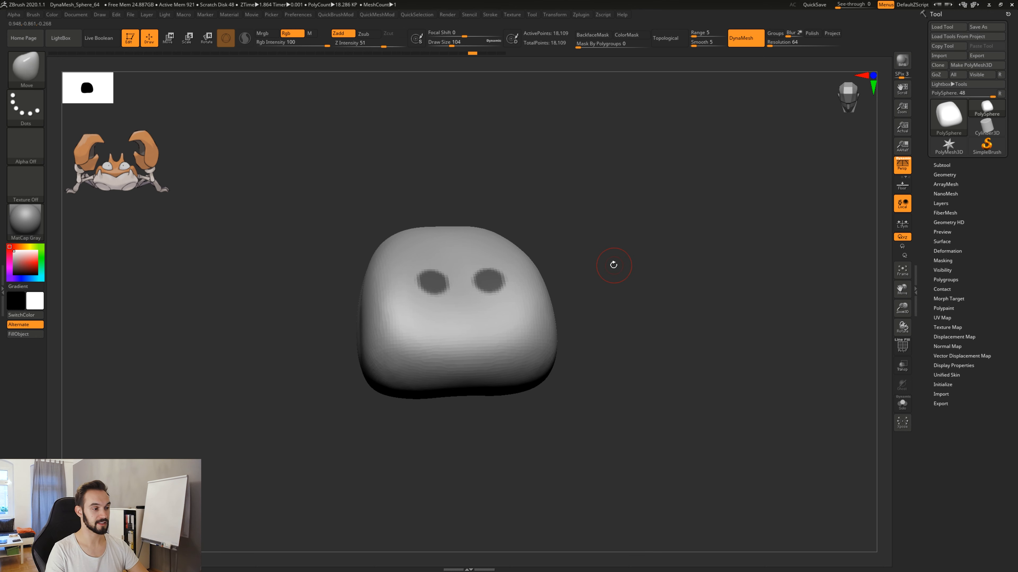
pyautogui.press('ctrl')
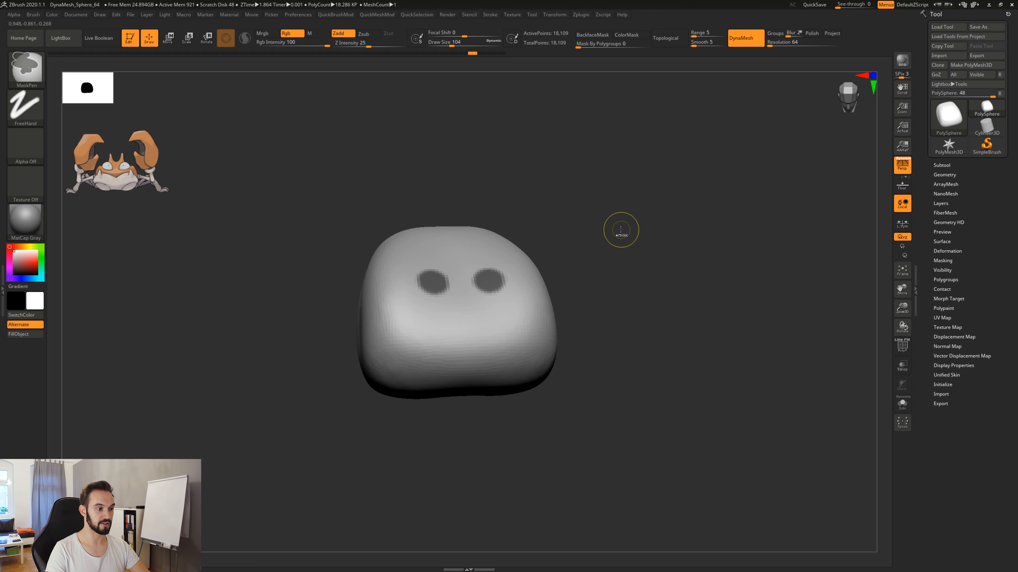
pyautogui.keyDown('ctrl'); pyautogui.click(621, 229); pyautogui.keyUp('ctrl')
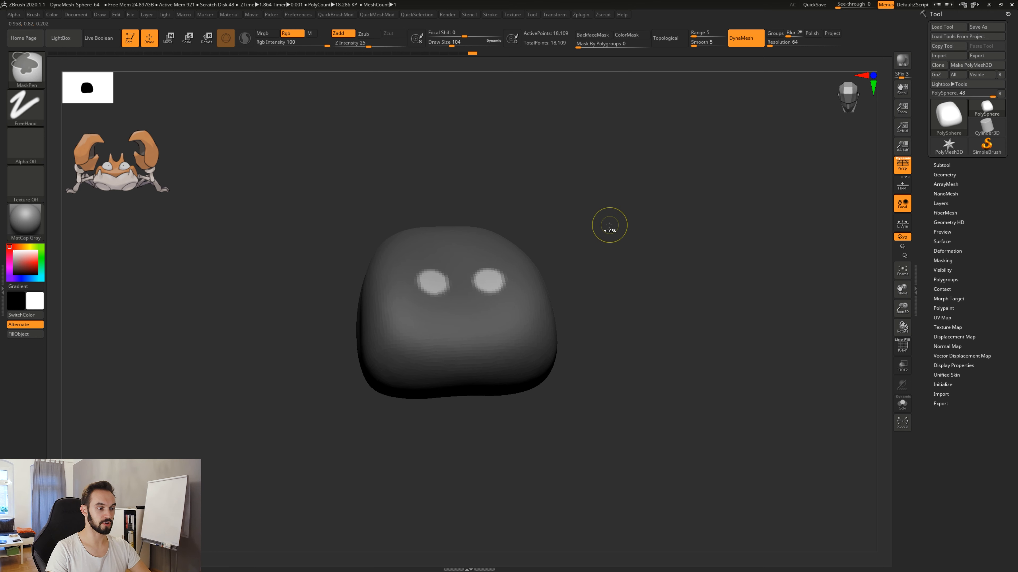
pyautogui.keyDown('ctrl'); pyautogui.click(609, 228); pyautogui.keyUp('ctrl')
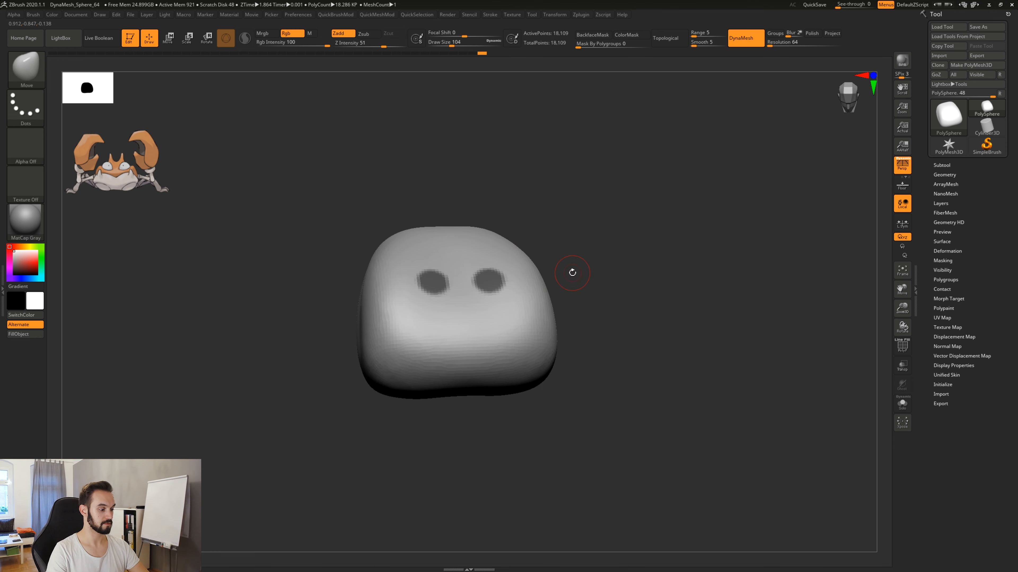
# Clear the mask, repaint two round mask spots on the top of the body, and clear them again.
pyautogui.keyDown('ctrl'); pyautogui.moveTo(587, 276); pyautogui.dragTo(595, 306); pyautogui.keyUp('ctrl')
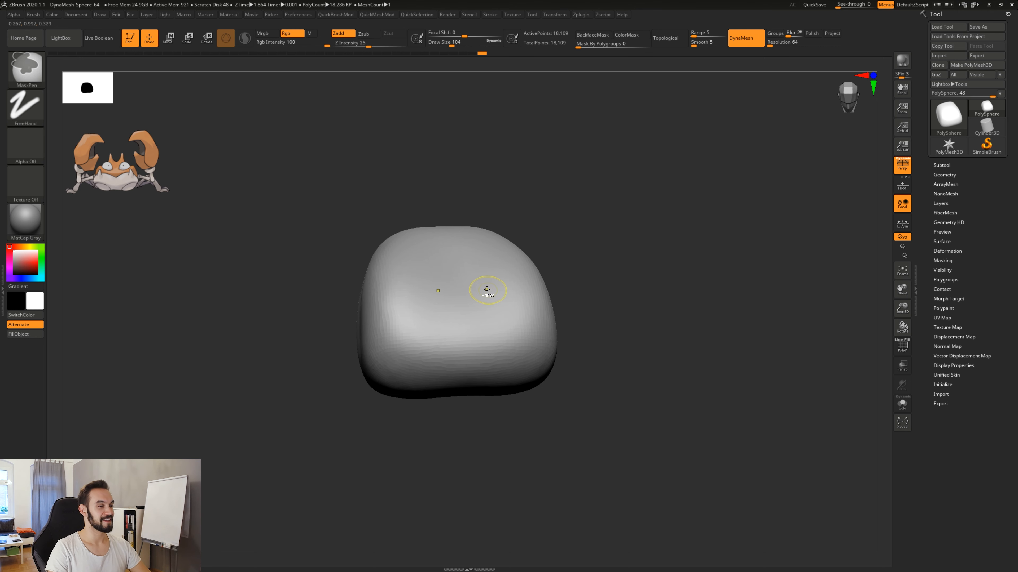
pyautogui.keyDown('ctrl'); pyautogui.click(485, 287); pyautogui.keyUp('ctrl')
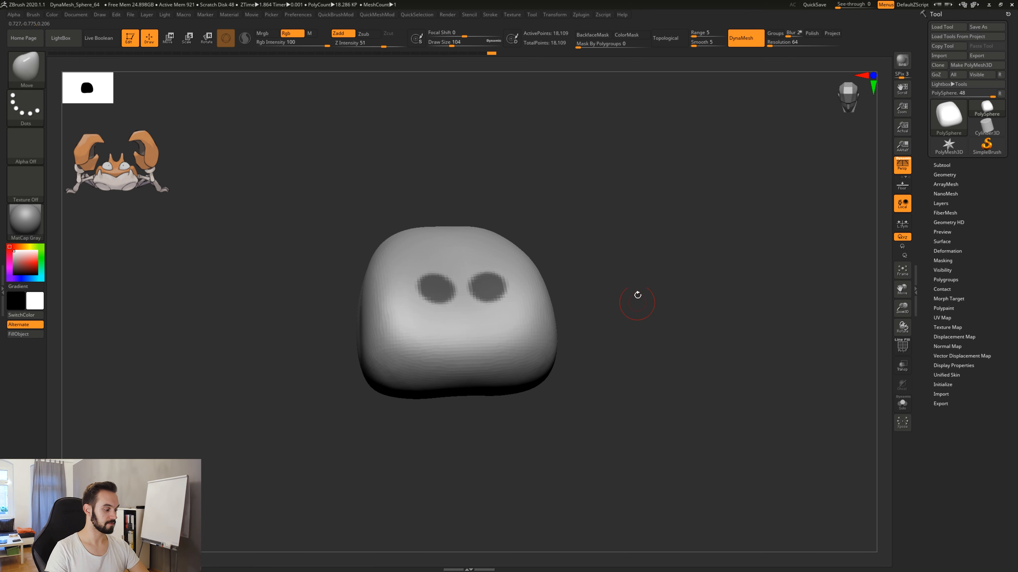
pyautogui.press('ctrl')
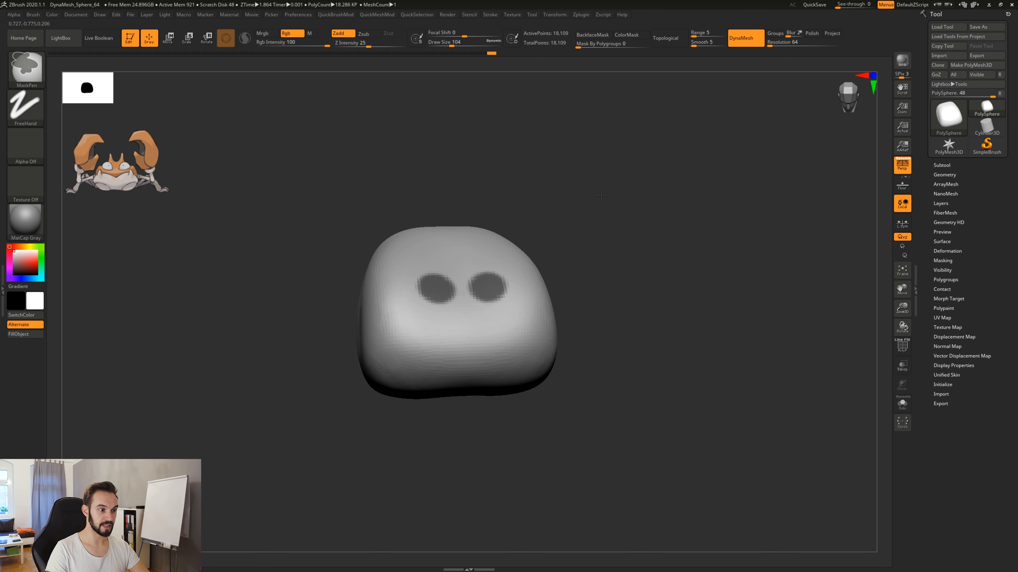
pyautogui.moveTo(601, 195)
pyautogui.keyDown('ctrl'); pyautogui.mouseDown()
pyautogui.moveTo(677, 248)
pyautogui.moveTo(684, 275)
pyautogui.mouseUp(); pyautogui.keyUp('ctrl')
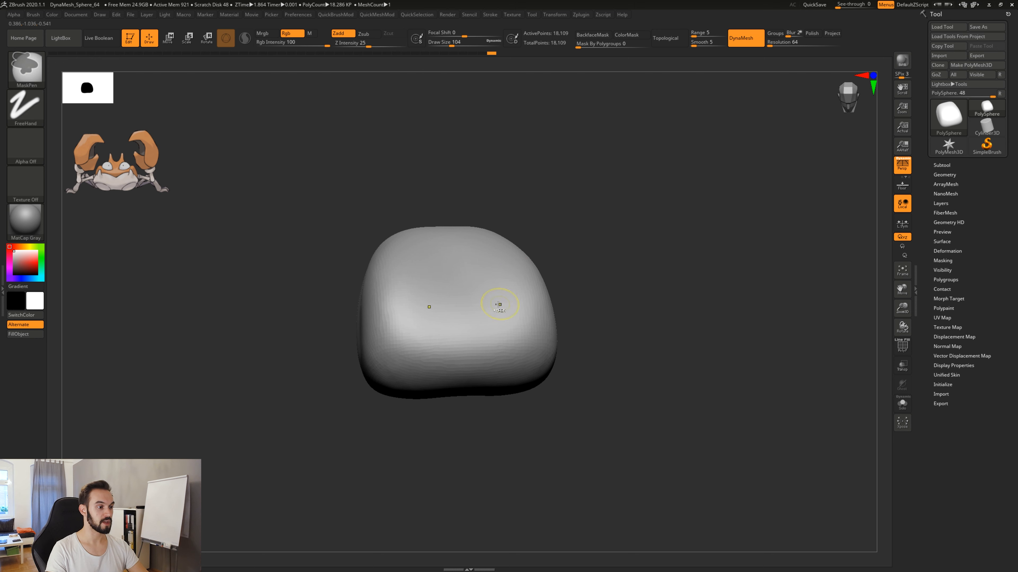
# Paint two larger oval mask spots on the upper body and undo them.
pyautogui.keyDown('alt'); pyautogui.moveTo(501, 303); pyautogui.dragTo(496, 295); pyautogui.keyUp('alt')
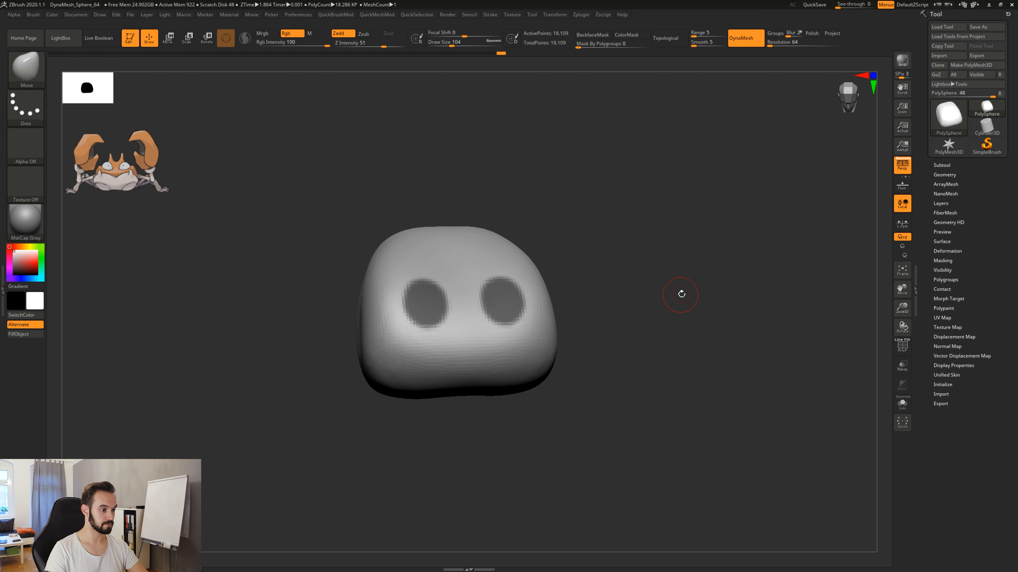
pyautogui.hotkey('ctrl', 'z')
pyautogui.hotkey('ctrl', 'z')
pyautogui.hotkey('ctrl', 'z')
pyautogui.hotkey('ctrl', 'z')
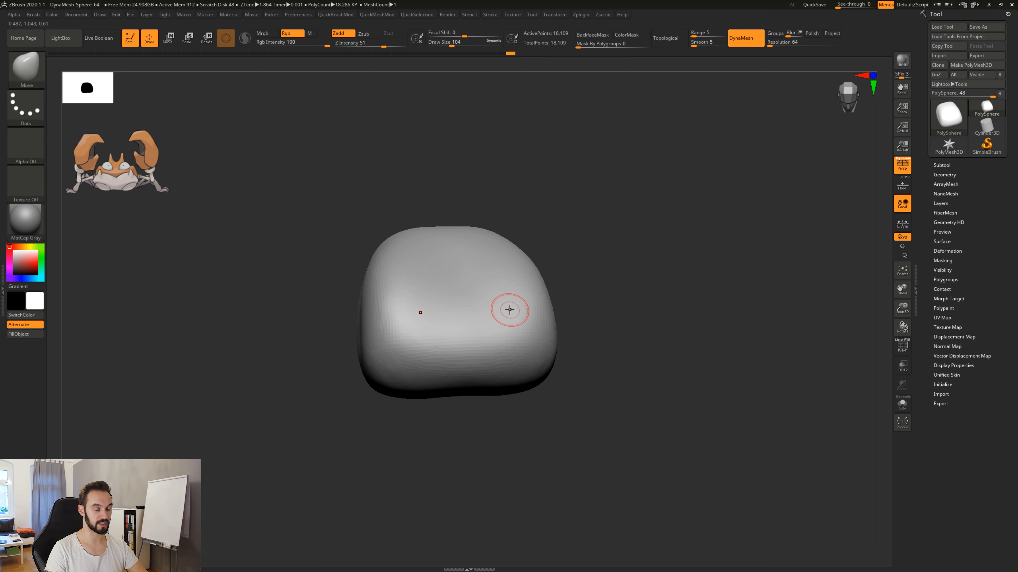
pyautogui.hotkey('ctrl', 'z')
# Show the wireframe, set the draw size to 386, and pull the body's upper corners outward into horns from the front.
pyautogui.keyDown('shift'); pyautogui.moveTo(583, 207); pyautogui.dragTo(600, 372); pyautogui.keyUp('shift')
pyautogui.press('space')
pyautogui.moveTo(588, 324)
pyautogui.mouseDown()
pyautogui.moveTo(606, 321)
pyautogui.moveTo(598, 339)
pyautogui.moveTo(619, 306)
pyautogui.mouseUp()
pyautogui.hotkey('shift', 'f')
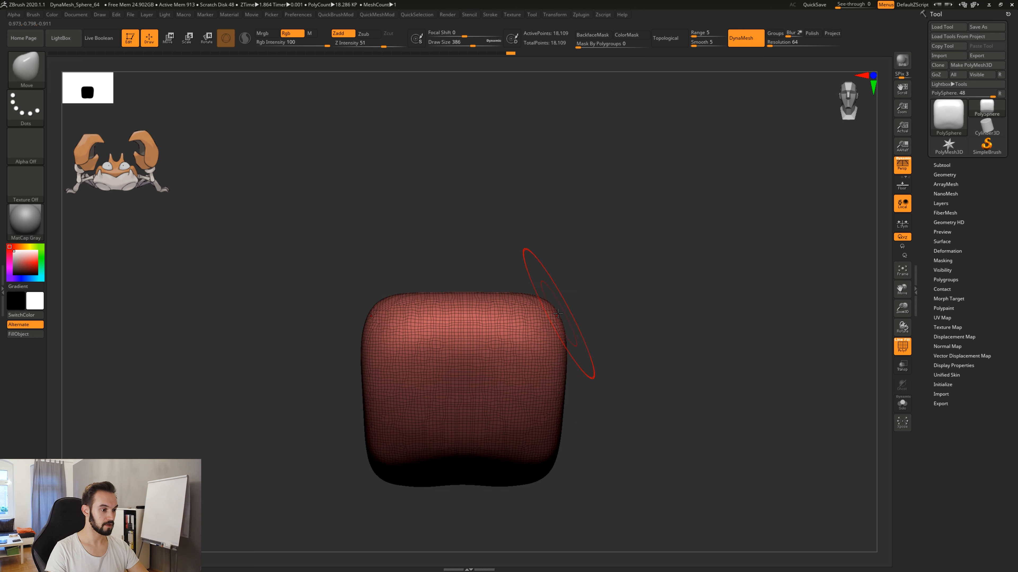
pyautogui.moveTo(558, 313); pyautogui.dragTo(616, 276)
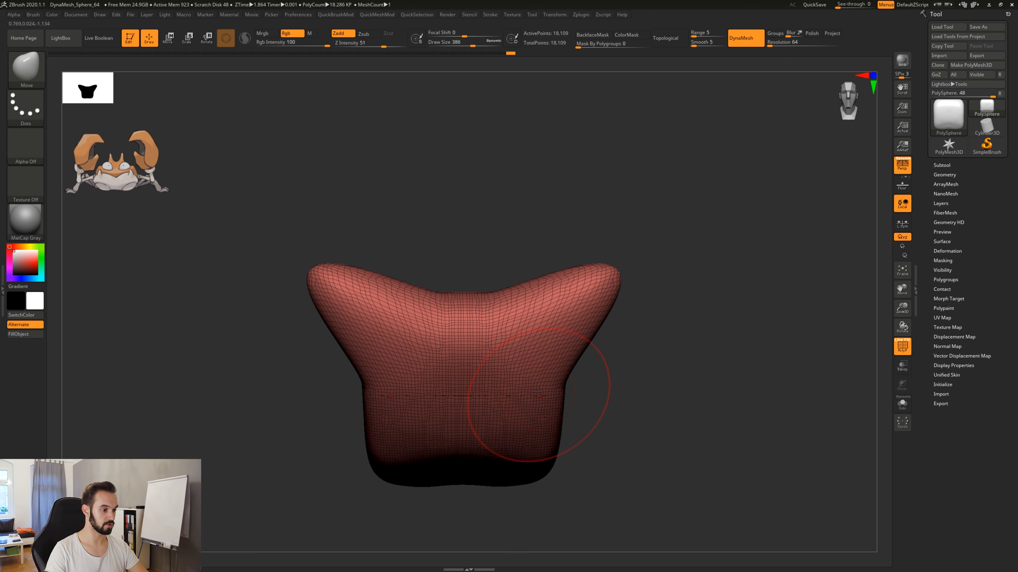
# Set the draw size to 167 and paint two symmetrical round mask spots on the front of the horned body.
pyautogui.press('space')
pyautogui.keyDown('ctrl'); pyautogui.click(516, 361); pyautogui.keyUp('ctrl')
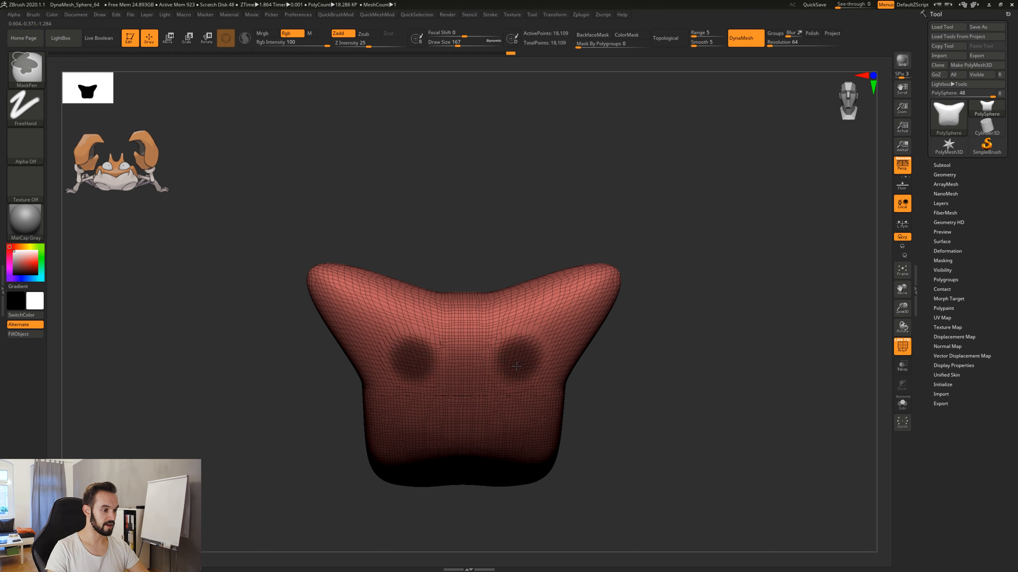
pyautogui.keyDown('ctrl'); pyautogui.moveTo(516, 366); pyautogui.dragTo(524, 348); pyautogui.keyUp('ctrl')
pyautogui.hotkey('shift', 'f')
pyautogui.hotkey('shift', 'f')
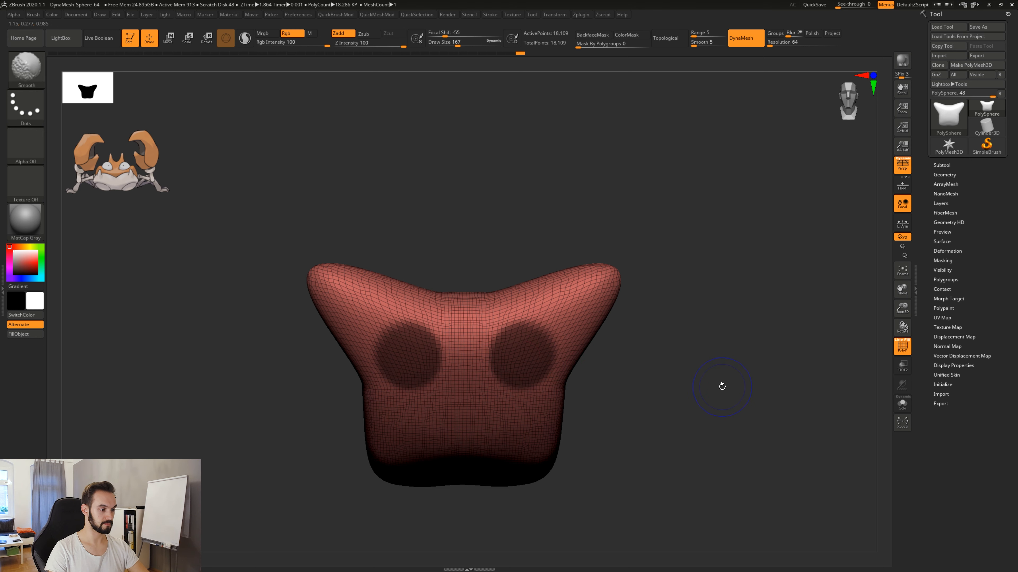
# Clear the mask from the horned body and remesh it with DynaMesh.
pyautogui.moveTo(659, 191)
pyautogui.keyDown('ctrl'); pyautogui.mouseDown()
pyautogui.moveTo(754, 253)
pyautogui.moveTo(768, 277)
pyautogui.mouseUp(); pyautogui.keyUp('ctrl')
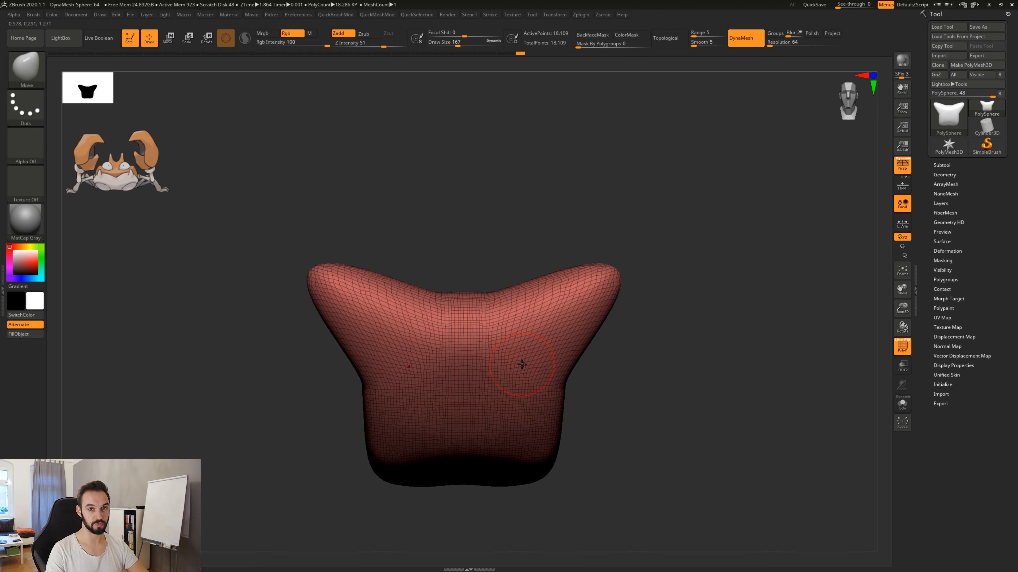
pyautogui.press('ctrl')
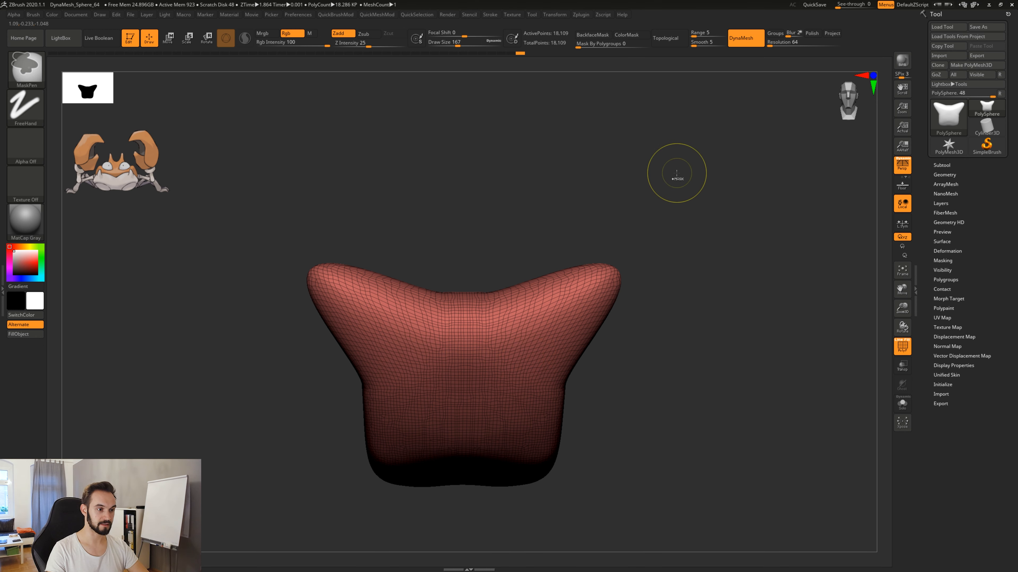
pyautogui.keyDown('ctrl'); pyautogui.moveTo(678, 178); pyautogui.dragTo(787, 264); pyautogui.keyUp('ctrl')
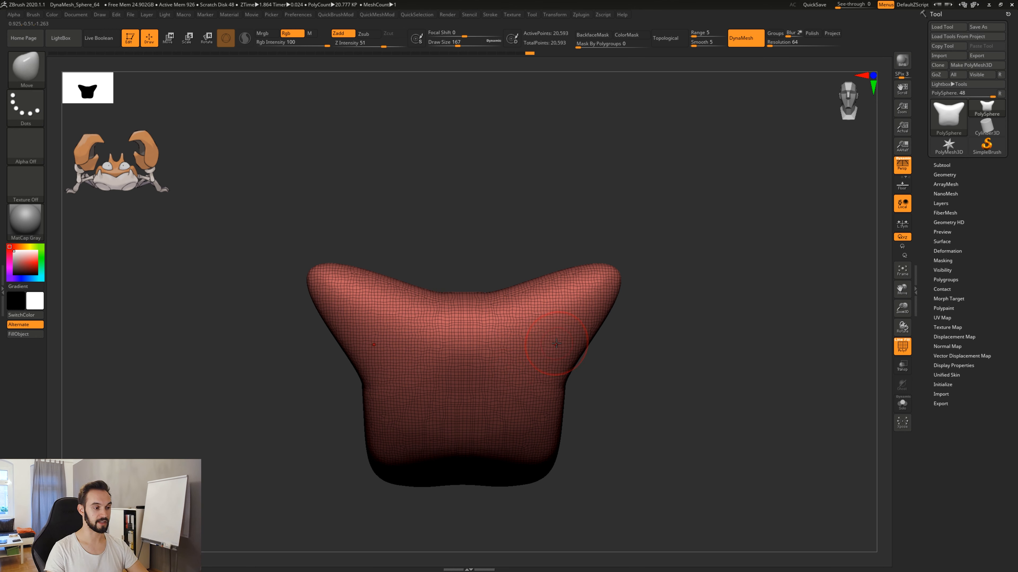
# Undo the remesh, the mask and the horn pull back to the plain body, and hide the wireframe.
pyautogui.press('ctrl')
pyautogui.hotkey('ctrl', 'z')
pyautogui.hotkey('ctrl', 'z')
pyautogui.hotkey('ctrl', 'z')
pyautogui.hotkey('ctrl', 'z')
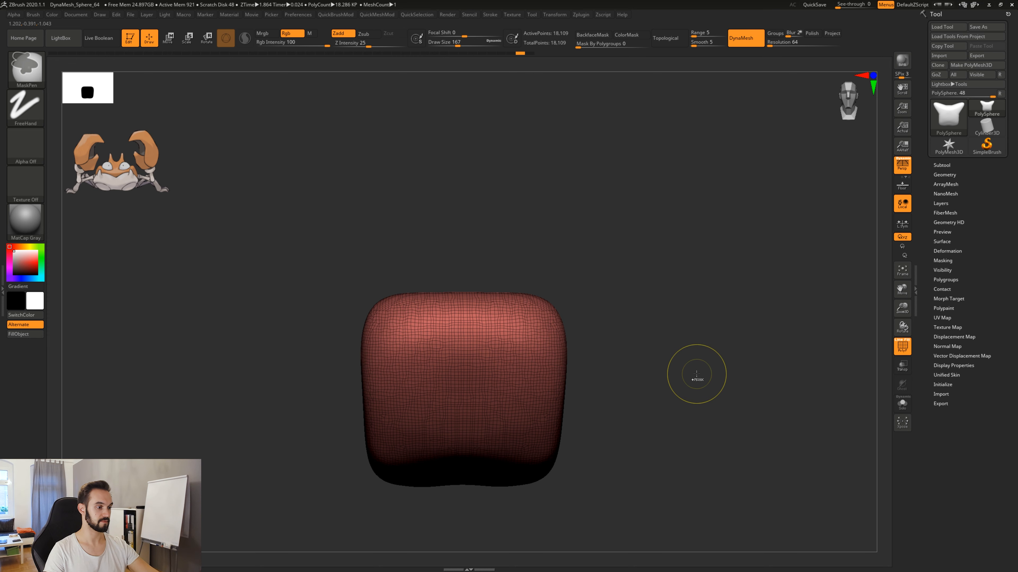
pyautogui.hotkey('shift', 'f')
pyautogui.hotkey('ctrl', 'z')
pyautogui.hotkey('ctrl', 'z')
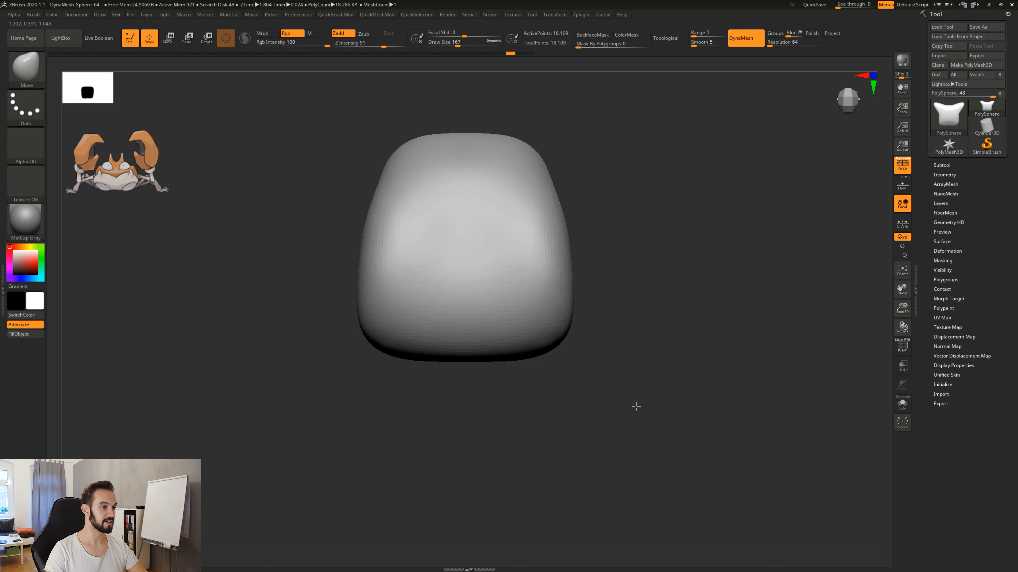
pyautogui.hotkey('ctrl', 'z')
pyautogui.hotkey('ctrl', 'z')
pyautogui.hotkey('ctrl', 'z')
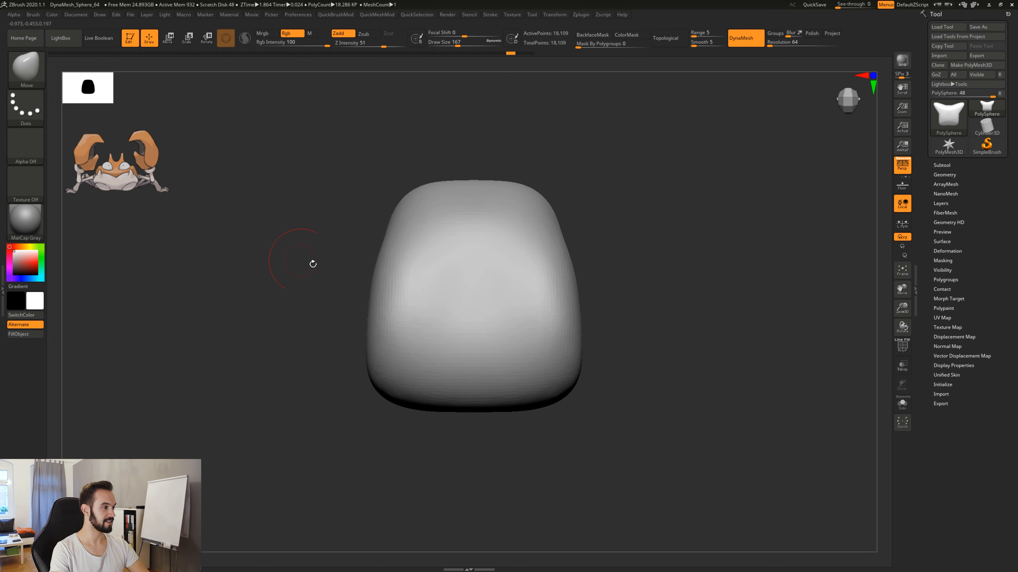
# Set the draw size to 49 and paint two symmetrical round mask spots on the top of the body.
pyautogui.press('space')
pyautogui.moveTo(464, 302); pyautogui.dragTo(444, 308)
pyautogui.press('ctrl')
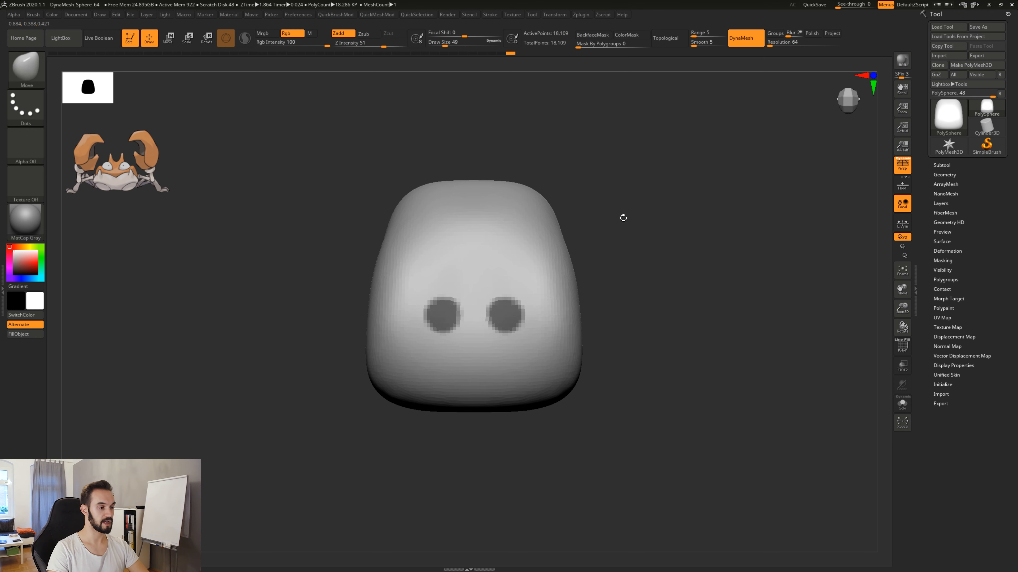
pyautogui.press('ctrl')
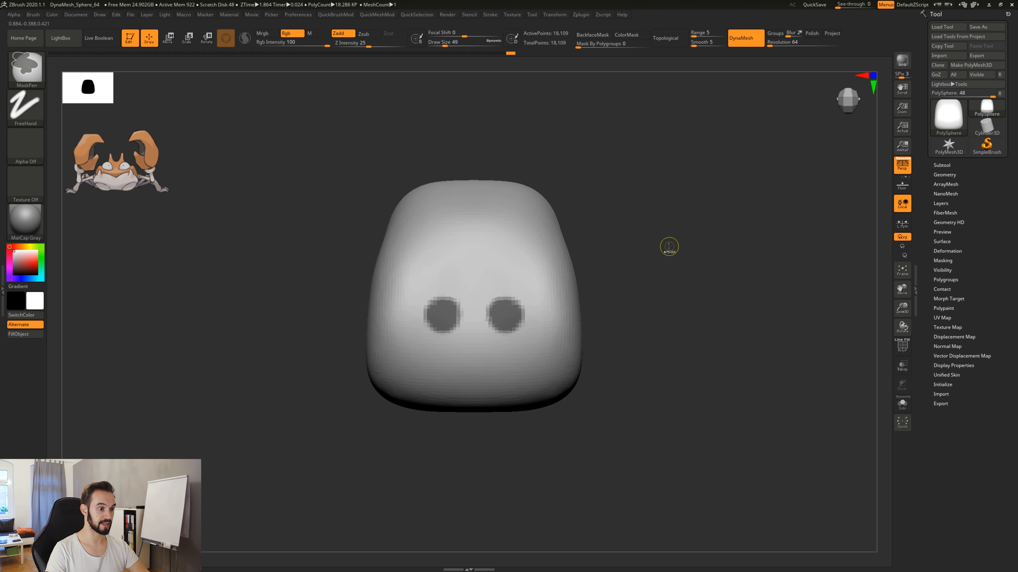
# Invert the mask so only the two round spots stay editable, and set the Move brush's draw size to 445.
pyautogui.keyDown('ctrl'); pyautogui.click(670, 247); pyautogui.keyUp('ctrl')
pyautogui.moveTo(675, 349); pyautogui.dragTo(616, 276)
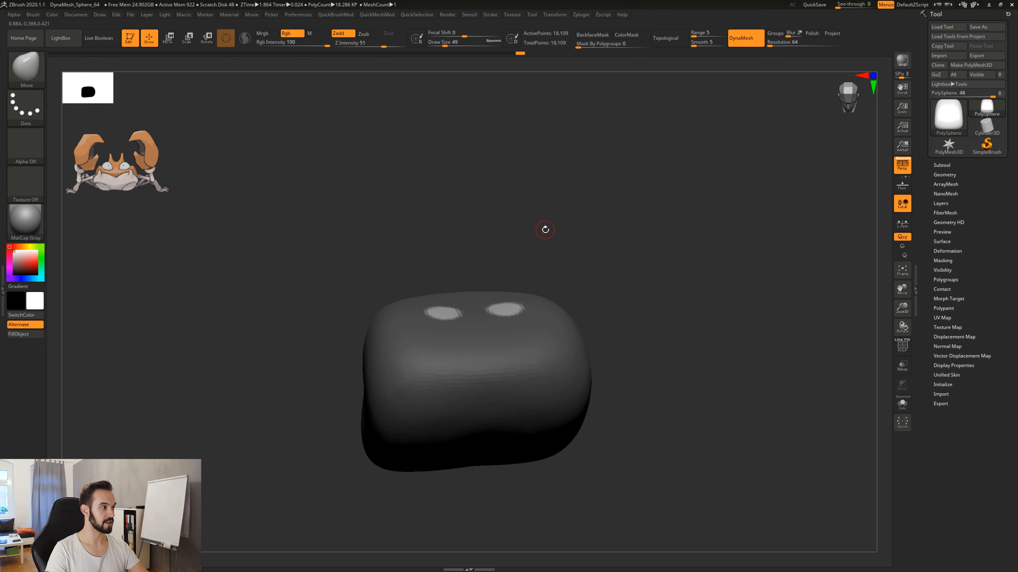
pyautogui.press('space')
pyautogui.moveTo(523, 237); pyautogui.dragTo(554, 230)
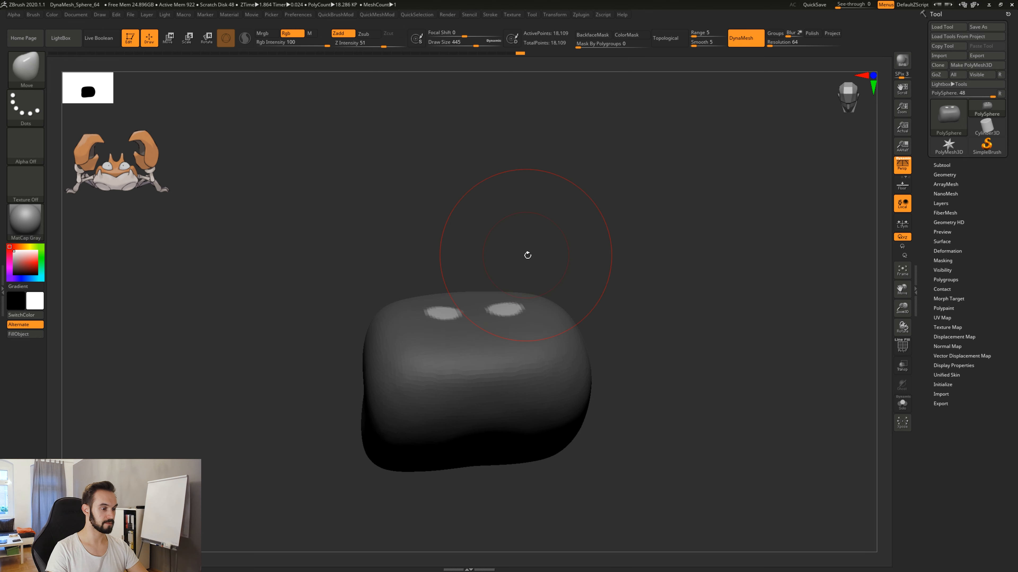
# Pull the two unmasked spots upward into a pair of pointed horns and set the draw size to 177.
pyautogui.moveTo(506, 307)
pyautogui.mouseDown()
pyautogui.moveTo(564, 255)
pyautogui.moveTo(577, 277)
pyautogui.moveTo(589, 275)
pyautogui.mouseUp()
pyautogui.hotkey('ctrl', 'z')
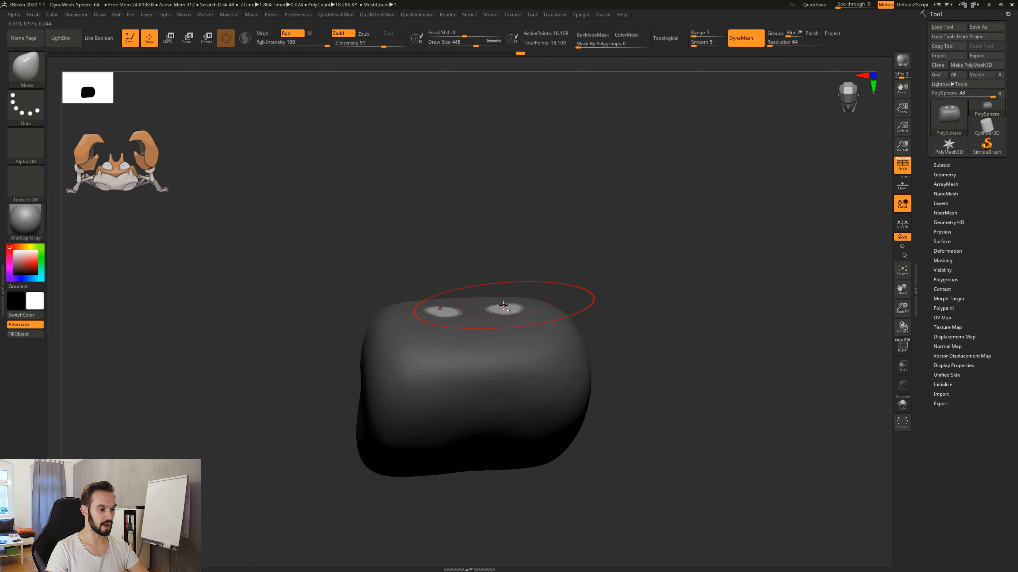
pyautogui.moveTo(508, 305); pyautogui.dragTo(605, 237)
pyautogui.moveTo(514, 182)
pyautogui.mouseDown()
pyautogui.moveTo(577, 240)
pyautogui.moveTo(599, 278)
pyautogui.moveTo(562, 260)
pyautogui.moveTo(498, 260)
pyautogui.moveTo(505, 302)
pyautogui.mouseUp()
pyautogui.press('space')
pyautogui.press('shift')
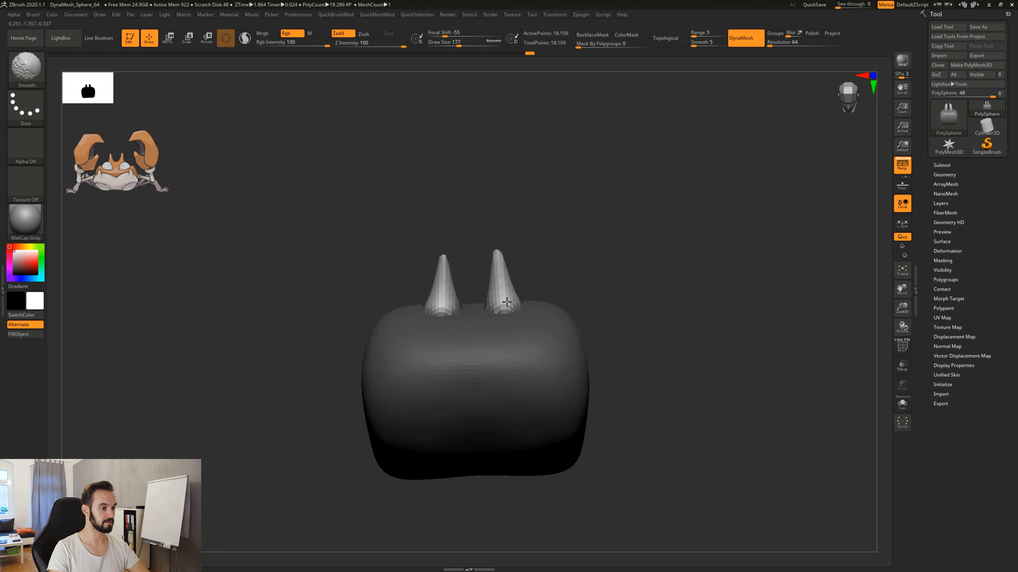
# Clear the mask from the horned body and check the shape from the front.
pyautogui.moveTo(638, 329)
pyautogui.mouseDown()
pyautogui.moveTo(525, 340)
pyautogui.moveTo(652, 340)
pyautogui.mouseUp()
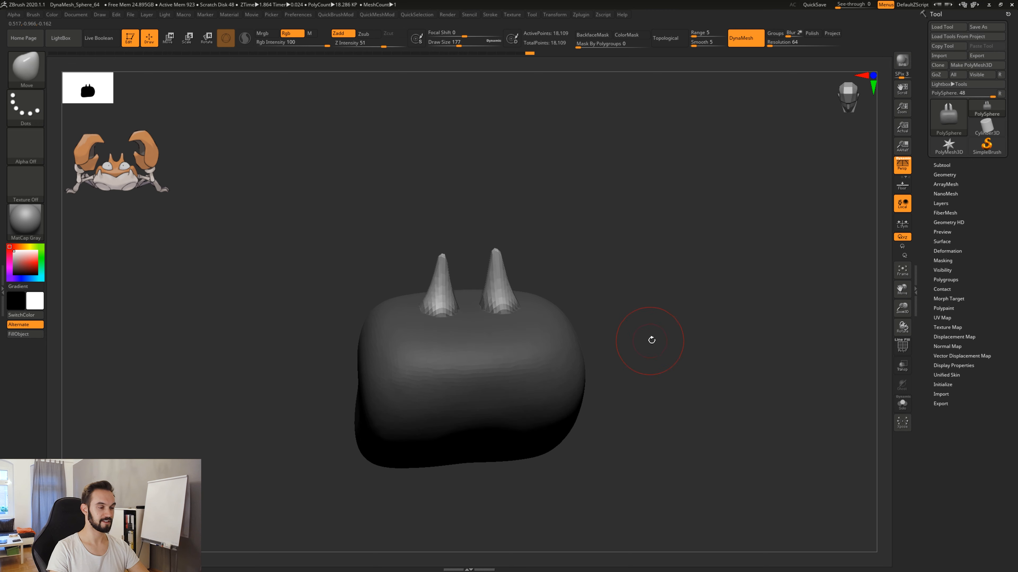
pyautogui.moveTo(645, 375)
pyautogui.mouseDown()
pyautogui.moveTo(593, 409)
pyautogui.moveTo(627, 466)
pyautogui.moveTo(645, 368)
pyautogui.moveTo(652, 400)
pyautogui.moveTo(665, 273)
pyautogui.mouseUp()
pyautogui.press('ctrl')
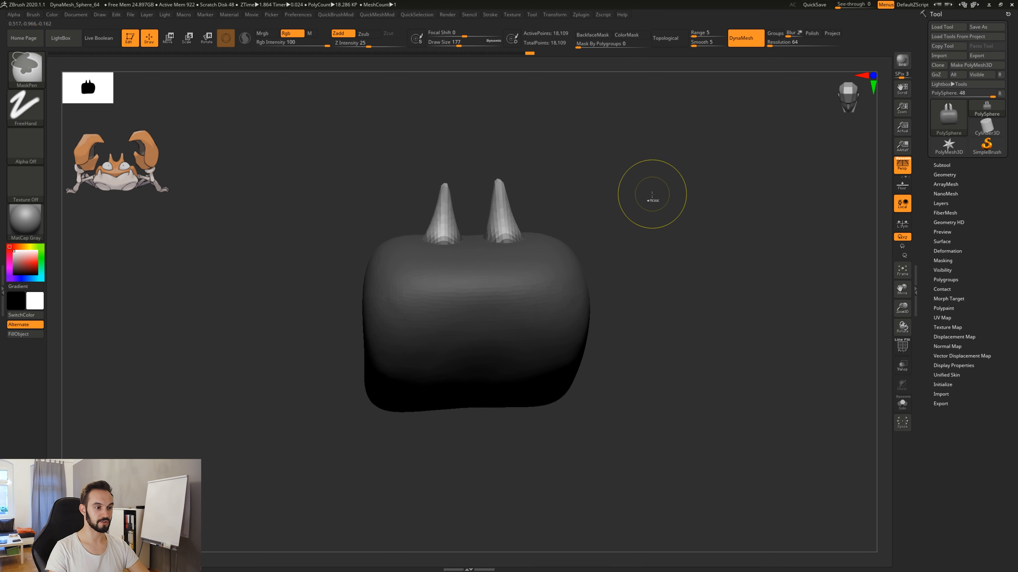
pyautogui.keyDown('ctrl'); pyautogui.moveTo(660, 200); pyautogui.dragTo(738, 262); pyautogui.keyUp('ctrl')
pyautogui.moveTo(477, 222)
pyautogui.mouseDown()
pyautogui.moveTo(505, 320)
pyautogui.moveTo(601, 305)
pyautogui.moveTo(652, 331)
pyautogui.mouseUp()
pyautogui.keyDown('alt'); pyautogui.moveTo(655, 397); pyautogui.dragTo(624, 369); pyautogui.keyUp('alt')
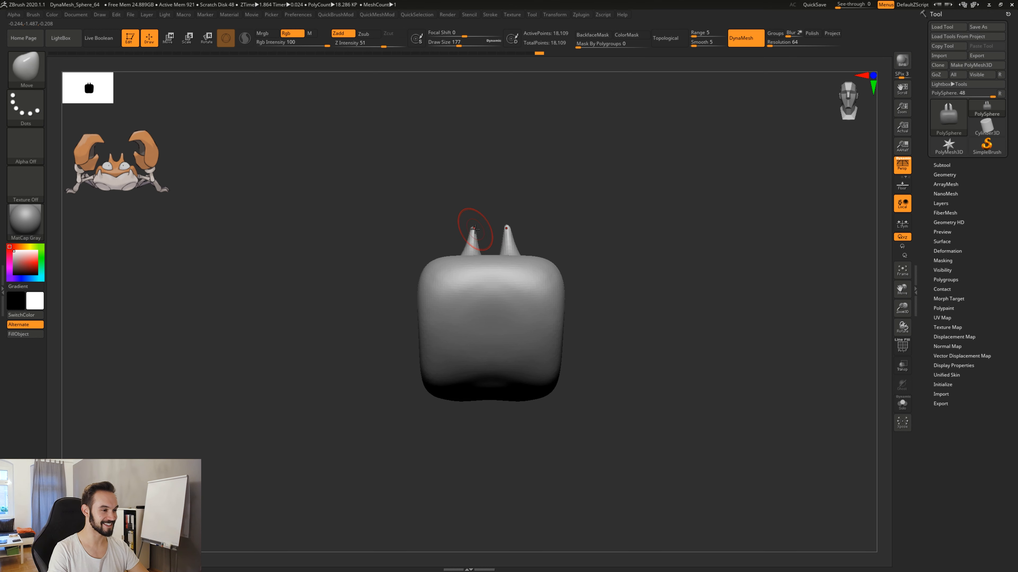
pyautogui.moveTo(604, 349); pyautogui.dragTo(616, 415)
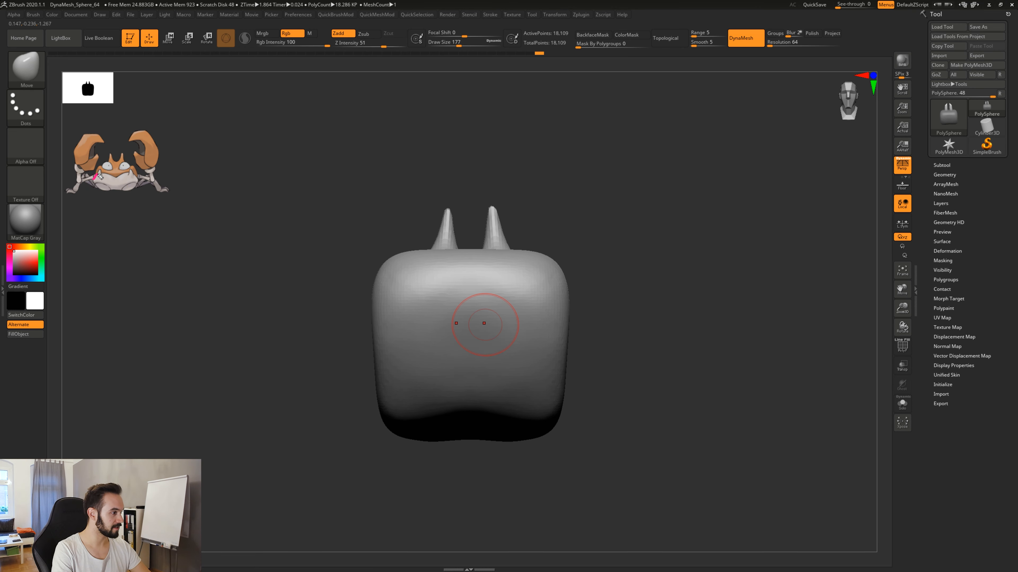
# Annotate the shell border and label its two parts 1 and 2 on the crab reference, and erase the annotations.
pyautogui.moveTo(99, 175); pyautogui.dragTo(104, 172)
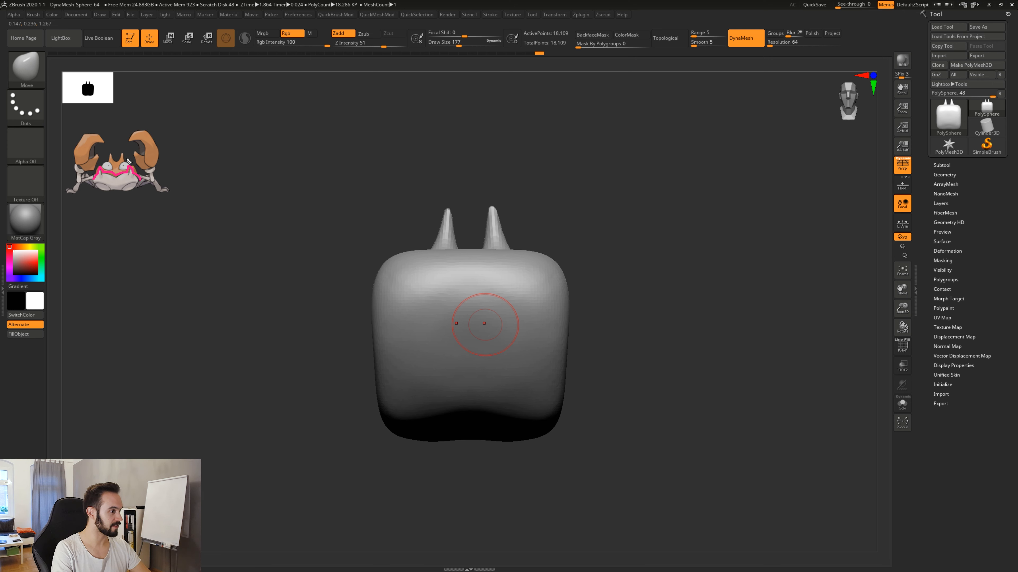
pyautogui.click(112, 141)
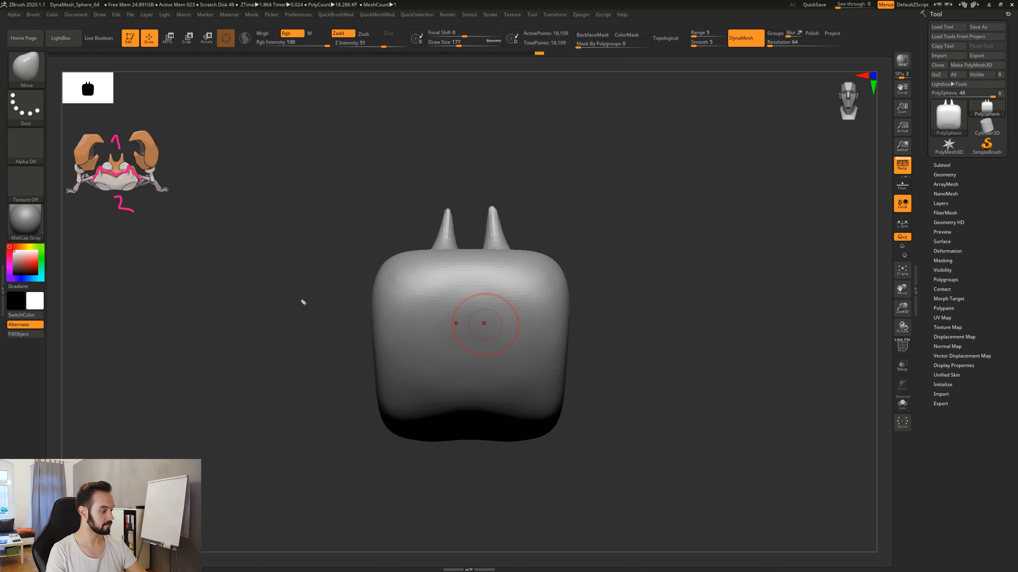
pyautogui.hotkey('ctrl', 'shift', '7')
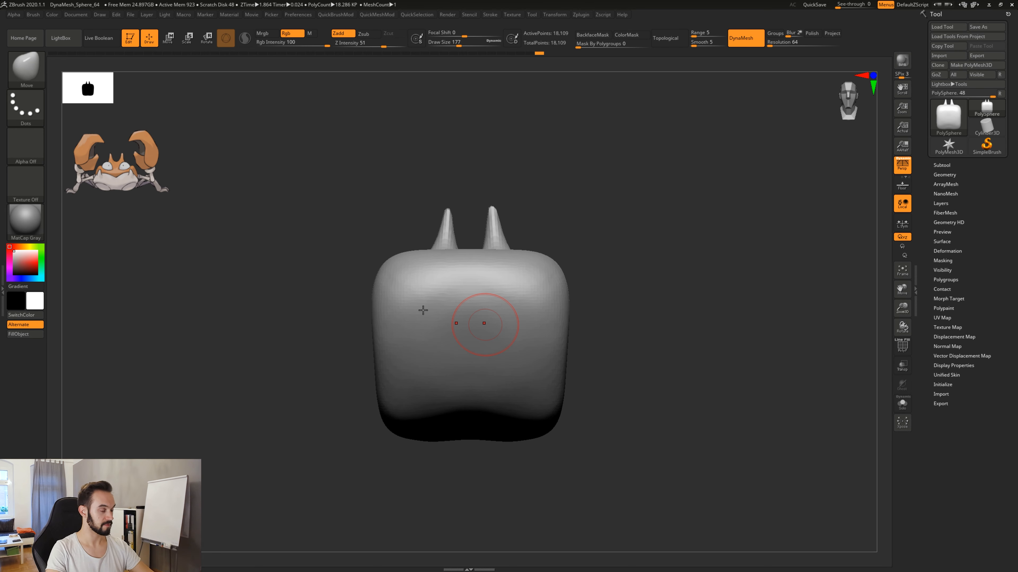
# Paint a symmetrical mask band across the body's front with two rounded lobes rising toward the horns, and extend it downward.
pyautogui.moveTo(615, 251)
pyautogui.mouseDown()
pyautogui.moveTo(650, 322)
pyautogui.moveTo(619, 319)
pyautogui.mouseUp()
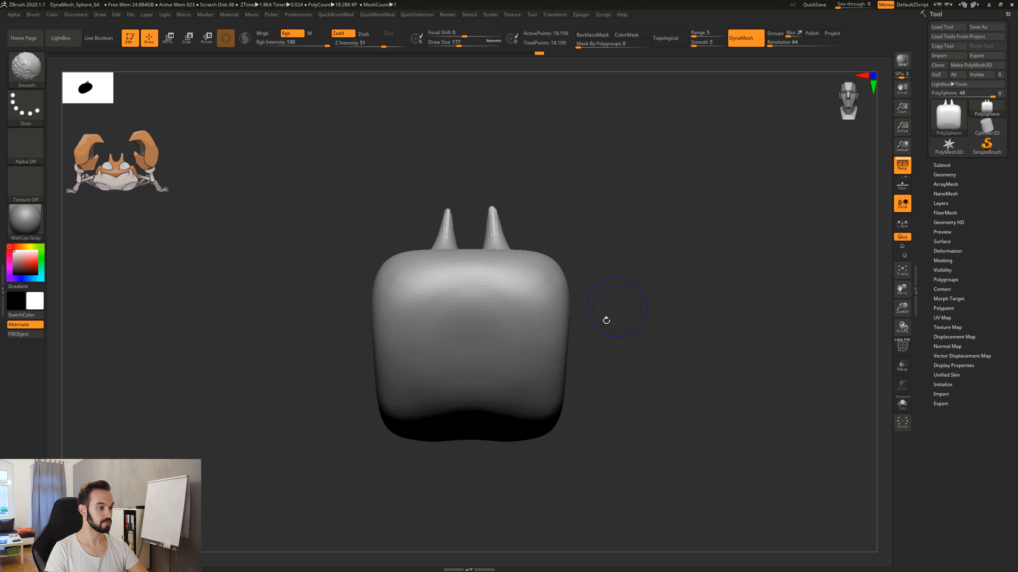
pyautogui.press('ctrl')
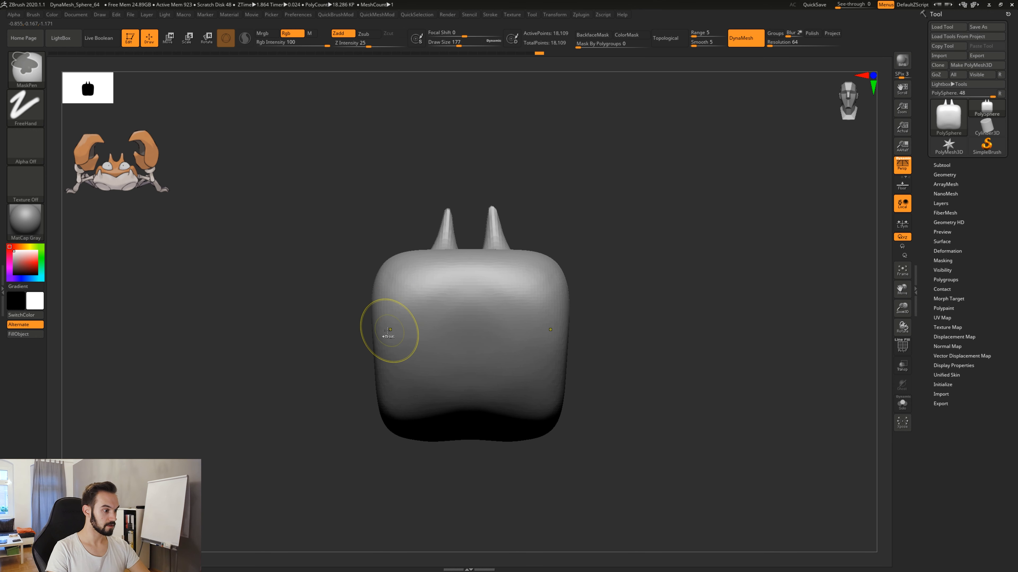
pyautogui.keyDown('ctrl'); pyautogui.click(396, 333); pyautogui.keyUp('ctrl')
pyautogui.keyDown('ctrl'); pyautogui.moveTo(396, 333); pyautogui.dragTo(447, 343); pyautogui.keyUp('ctrl')
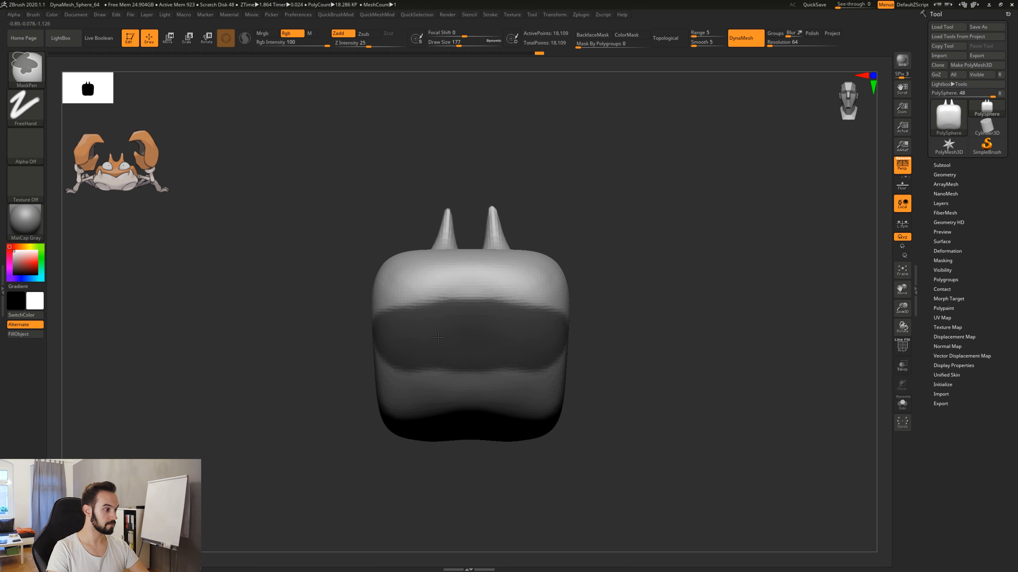
pyautogui.moveTo(415, 304)
pyautogui.keyDown('ctrl'); pyautogui.mouseDown()
pyautogui.moveTo(402, 286)
pyautogui.moveTo(419, 273)
pyautogui.moveTo(413, 308)
pyautogui.mouseUp(); pyautogui.keyUp('ctrl')
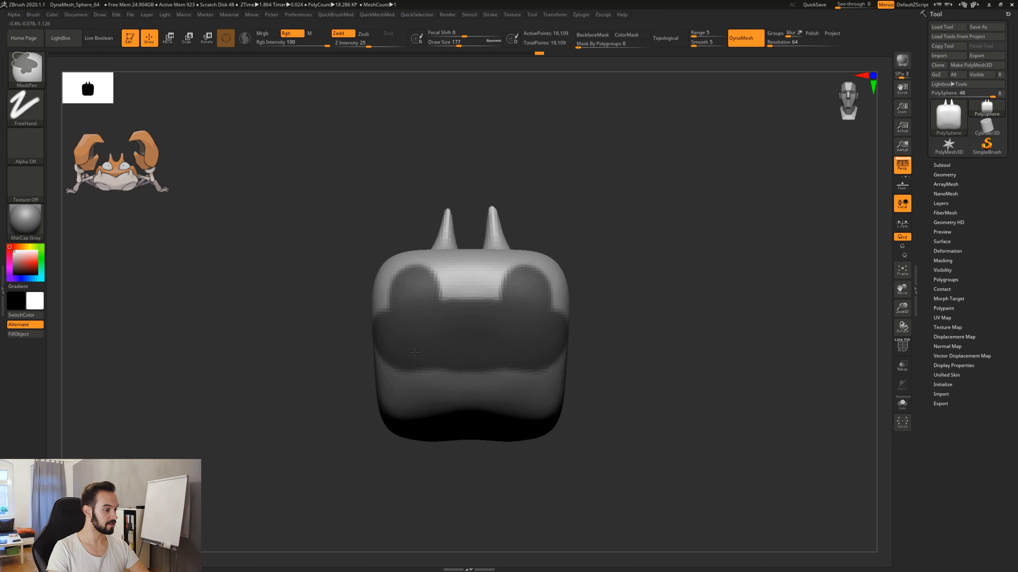
pyautogui.keyDown('ctrl'); pyautogui.moveTo(415, 352); pyautogui.dragTo(404, 409); pyautogui.keyUp('ctrl')
# Extend the mask around the sides, back and underside to cover the entire lower body.
pyautogui.moveTo(646, 380); pyautogui.dragTo(701, 380)
pyautogui.moveTo(371, 327)
pyautogui.keyDown('ctrl'); pyautogui.mouseDown()
pyautogui.moveTo(302, 397)
pyautogui.moveTo(311, 391)
pyautogui.moveTo(268, 415)
pyautogui.mouseUp(); pyautogui.keyUp('ctrl')
pyautogui.moveTo(371, 464); pyautogui.dragTo(356, 385)
pyautogui.moveTo(252, 408)
pyautogui.keyDown('ctrl'); pyautogui.mouseDown()
pyautogui.moveTo(256, 479)
pyautogui.moveTo(239, 390)
pyautogui.moveTo(288, 411)
pyautogui.moveTo(311, 475)
pyautogui.mouseUp(); pyautogui.keyUp('ctrl')
pyautogui.moveTo(518, 446)
pyautogui.keyDown('alt'); pyautogui.mouseDown()
pyautogui.moveTo(607, 329)
pyautogui.moveTo(598, 371)
pyautogui.mouseUp(); pyautogui.keyUp('alt')
pyautogui.keyDown('shift'); pyautogui.moveTo(607, 335); pyautogui.dragTo(577, 340); pyautogui.keyUp('shift')
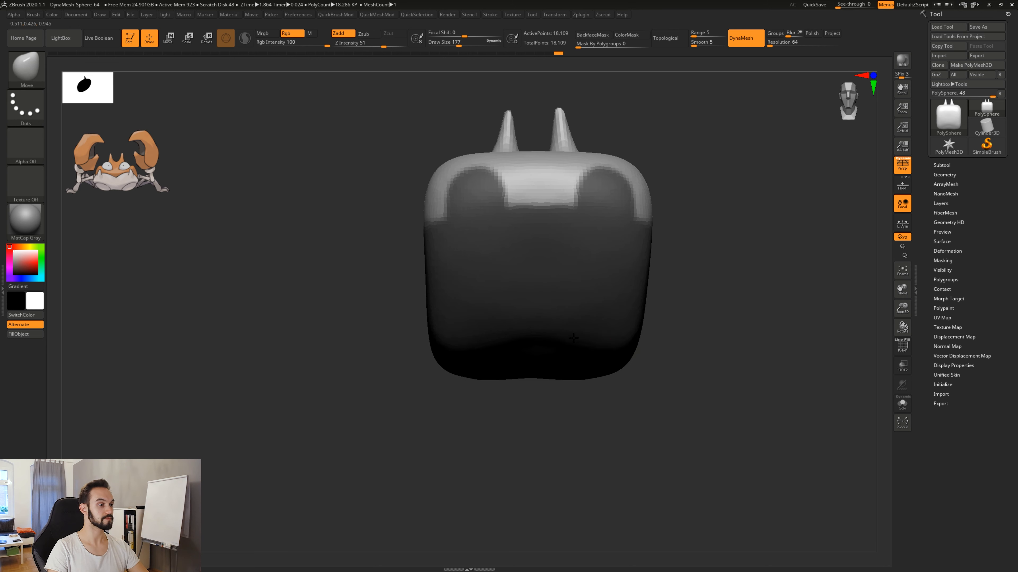
# Set the draw size to 65, invert the mask and refine its front border into two pointed spikes with a central V.
pyautogui.keyDown('alt'); pyautogui.moveTo(681, 267); pyautogui.dragTo(652, 345); pyautogui.keyUp('alt')
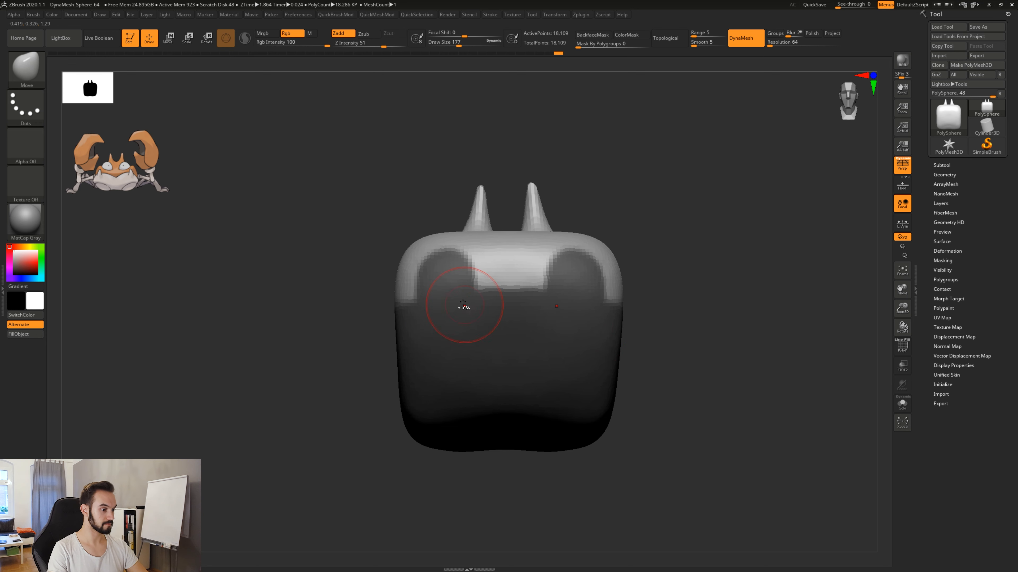
pyautogui.press('space')
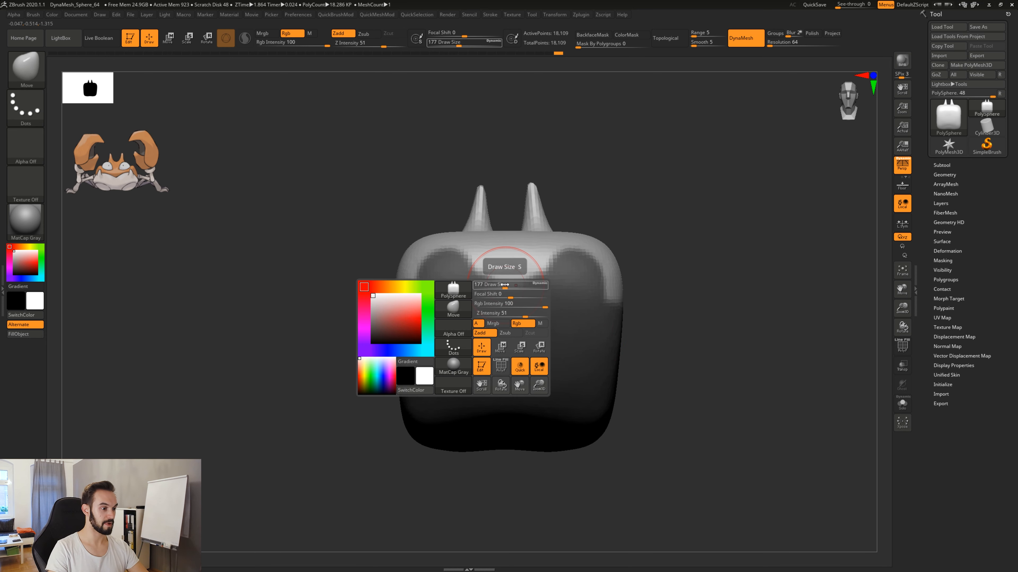
pyautogui.moveTo(495, 286); pyautogui.dragTo(493, 286)
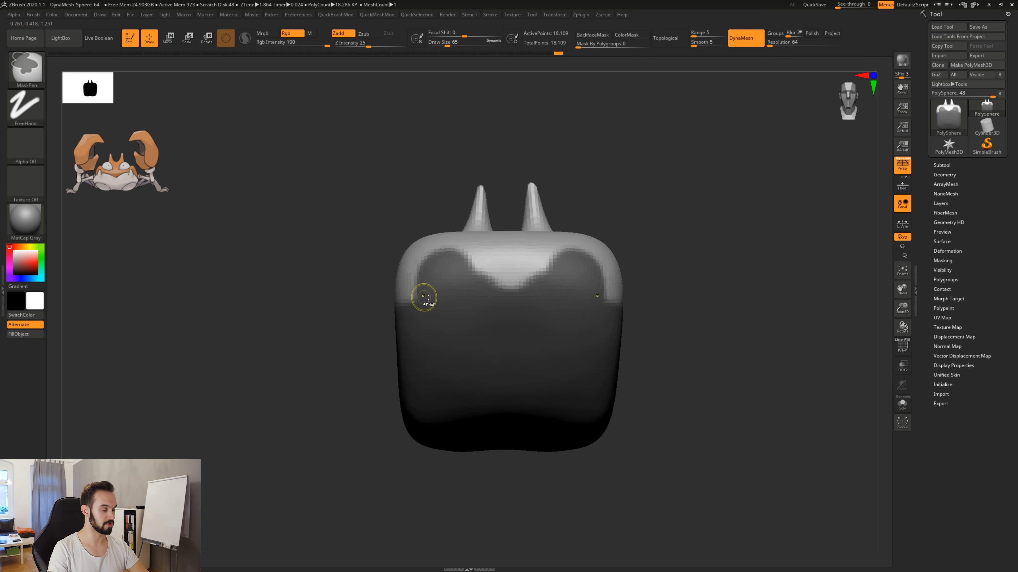
pyautogui.keyDown('ctrl'); pyautogui.click(689, 238); pyautogui.keyUp('ctrl')
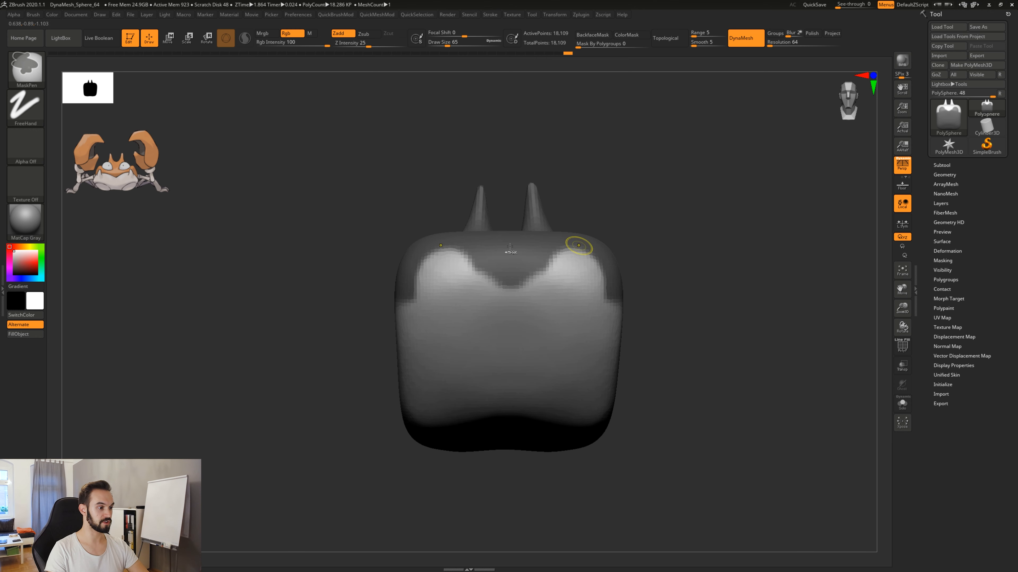
pyautogui.moveTo(404, 291)
pyautogui.keyDown('ctrl'); pyautogui.mouseDown()
pyautogui.moveTo(417, 280)
pyautogui.moveTo(406, 296)
pyautogui.mouseUp(); pyautogui.keyUp('ctrl')
pyautogui.moveTo(452, 249)
pyautogui.keyDown('ctrl'); pyautogui.mouseDown()
pyautogui.moveTo(462, 278)
pyautogui.moveTo(497, 294)
pyautogui.moveTo(482, 265)
pyautogui.mouseUp(); pyautogui.keyUp('ctrl')
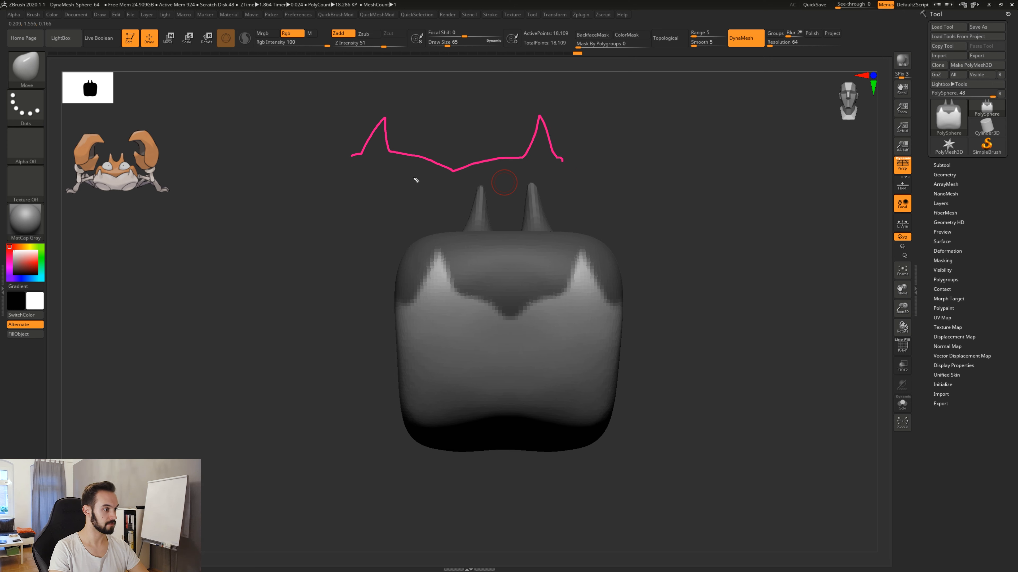
# Annotate the spiked border line above the body, link it to the crab reference with an arrow, and erase the annotations.
pyautogui.moveTo(323, 163); pyautogui.dragTo(177, 173)
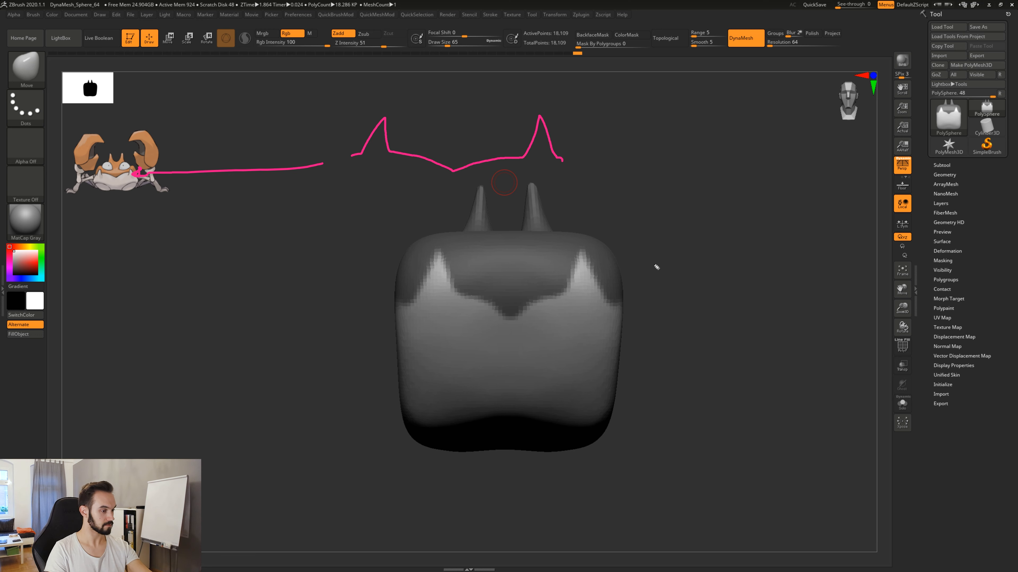
pyautogui.hotkey('ctrl', 'shift', '7')
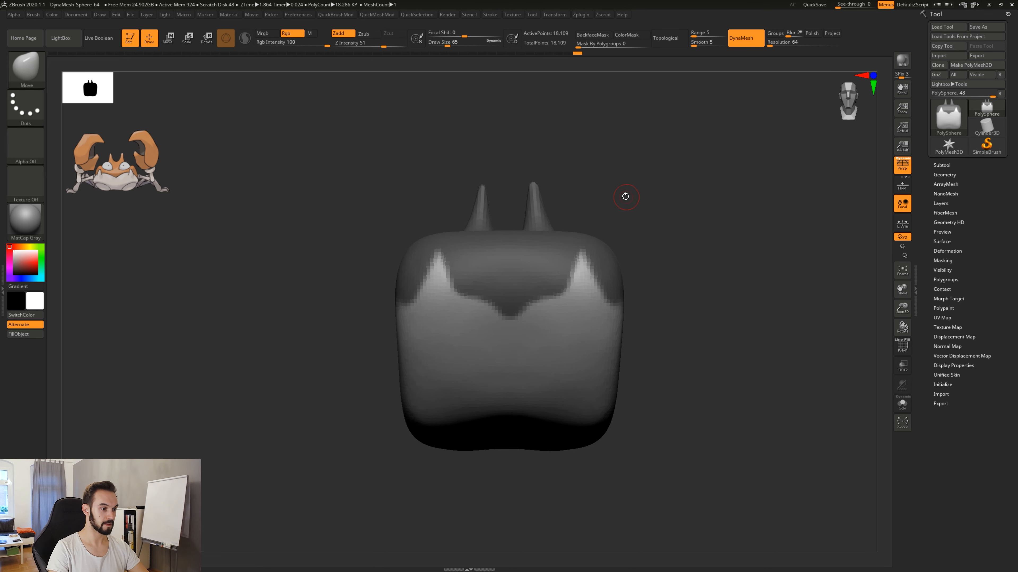
# Set the draw size to 445 and pull the unmasked front of the lower body outward along the spiked border.
pyautogui.moveTo(653, 253); pyautogui.dragTo(641, 281)
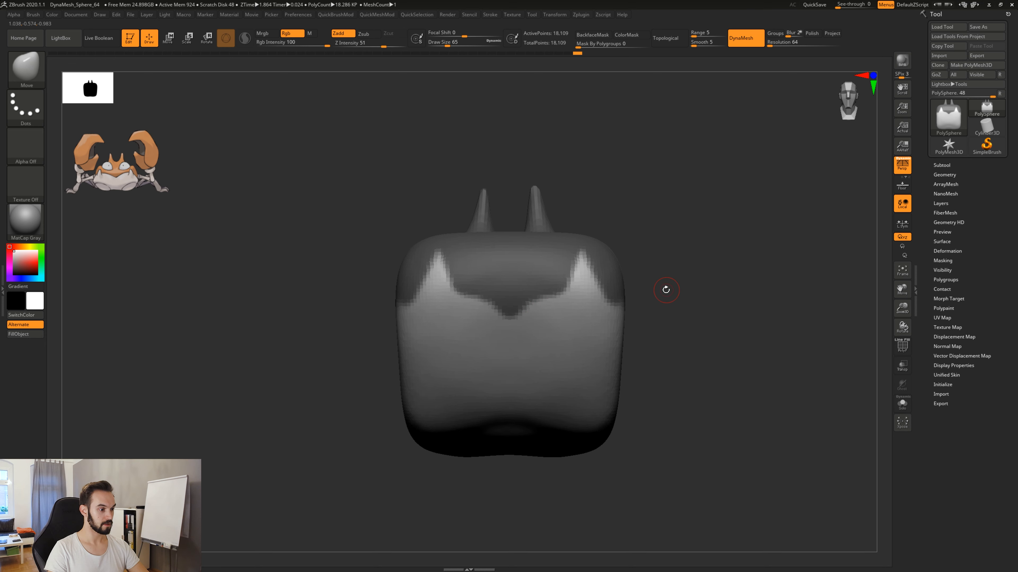
pyautogui.press('space')
pyautogui.moveTo(629, 188); pyautogui.dragTo(656, 187)
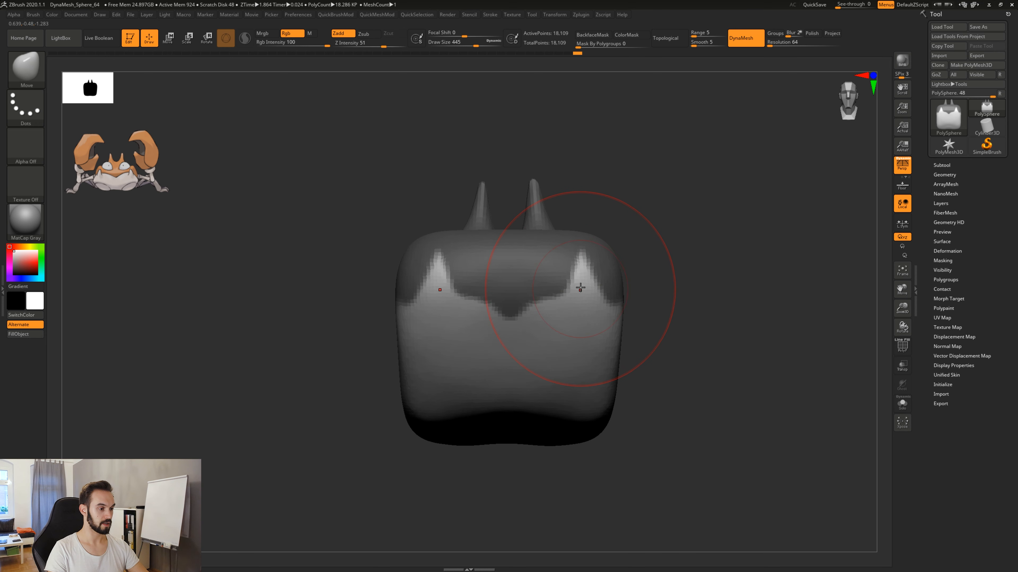
pyautogui.moveTo(579, 288); pyautogui.dragTo(591, 285)
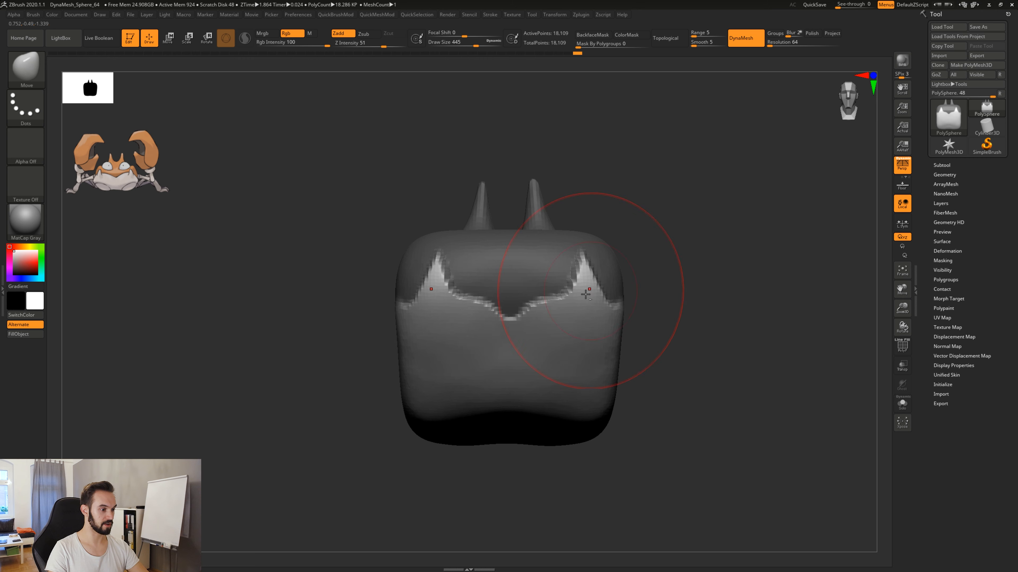
pyautogui.moveTo(536, 315); pyautogui.dragTo(545, 326, button='right')
pyautogui.moveTo(608, 371); pyautogui.dragTo(603, 360, button='right')
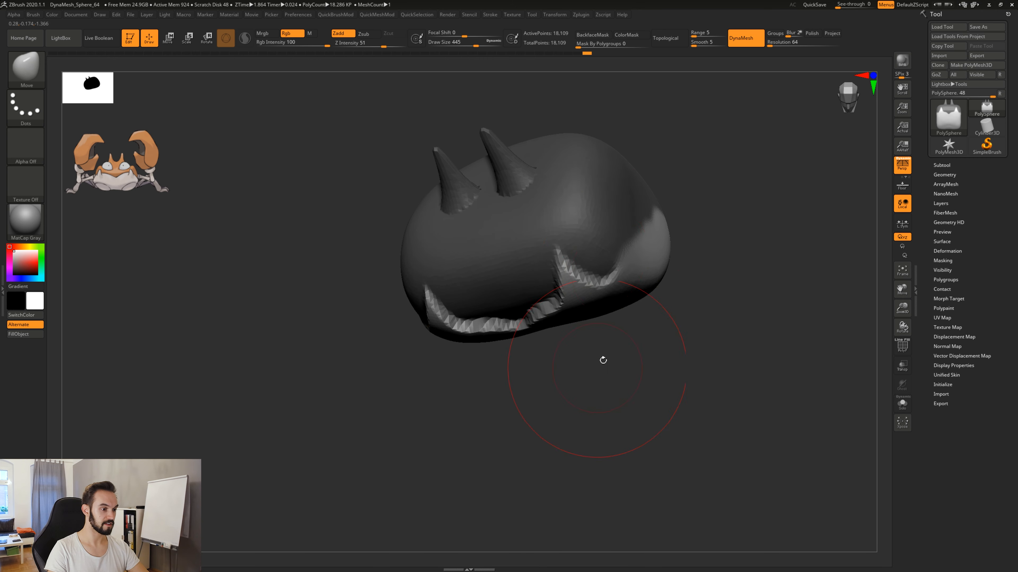
# Pull the sides and front centre of the unmasked lower body outward beyond the masked upper shell.
pyautogui.moveTo(615, 254); pyautogui.dragTo(624, 268)
pyautogui.moveTo(629, 257); pyautogui.dragTo(626, 251, button='right')
pyautogui.moveTo(388, 288); pyautogui.dragTo(380, 292)
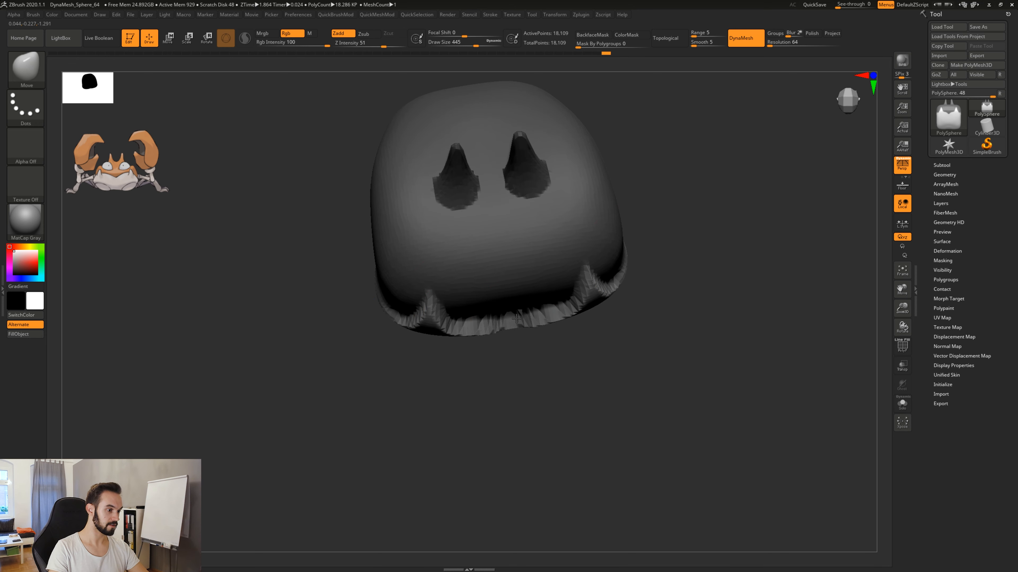
pyautogui.moveTo(518, 375); pyautogui.dragTo(515, 338)
pyautogui.keyDown('shift'); pyautogui.moveTo(515, 338); pyautogui.dragTo(539, 341, button='right'); pyautogui.keyUp('shift')
pyautogui.moveTo(695, 371)
pyautogui.keyDown('ctrl'); pyautogui.mouseDown(button='right')
pyautogui.moveTo(683, 357)
pyautogui.moveTo(677, 373)
pyautogui.mouseUp(button='right'); pyautogui.keyUp('ctrl')
pyautogui.moveTo(613, 432); pyautogui.dragTo(605, 420)
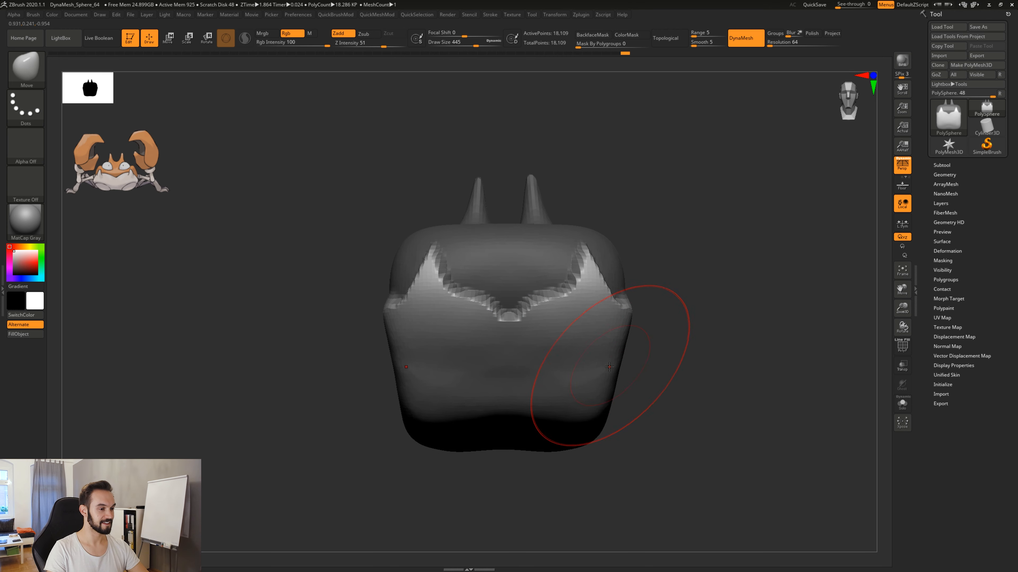
pyautogui.moveTo(598, 363); pyautogui.dragTo(613, 369)
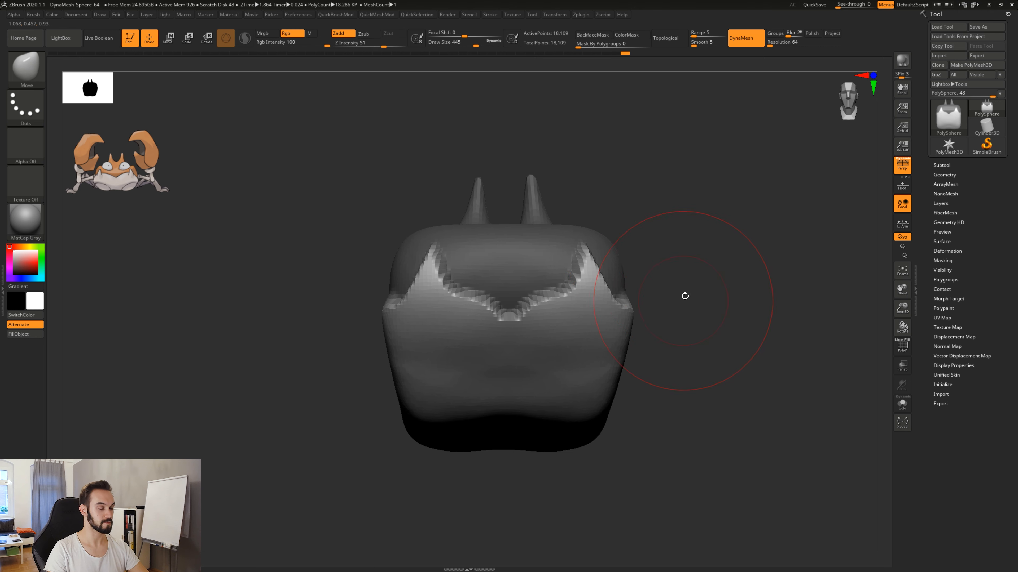
# Invert the mask, set the draw size to 280 and reshape the upper shell's front just above the spiked border.
pyautogui.keyDown('ctrl'); pyautogui.click(711, 252); pyautogui.keyUp('ctrl')
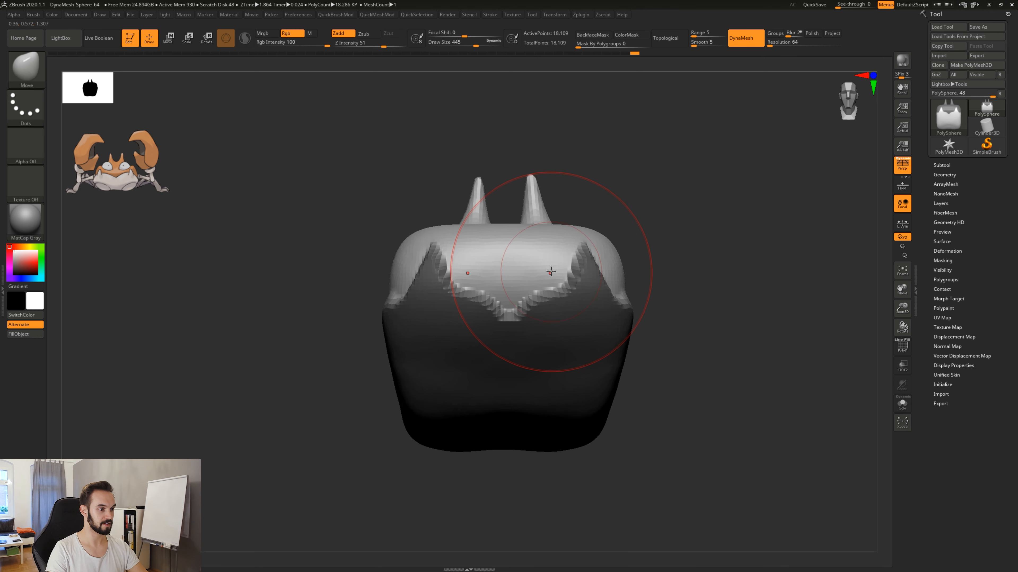
pyautogui.press('s')
pyautogui.moveTo(551, 263)
pyautogui.mouseDown()
pyautogui.moveTo(536, 263)
pyautogui.moveTo(537, 281)
pyautogui.moveTo(573, 268)
pyautogui.mouseUp()
pyautogui.press('s')
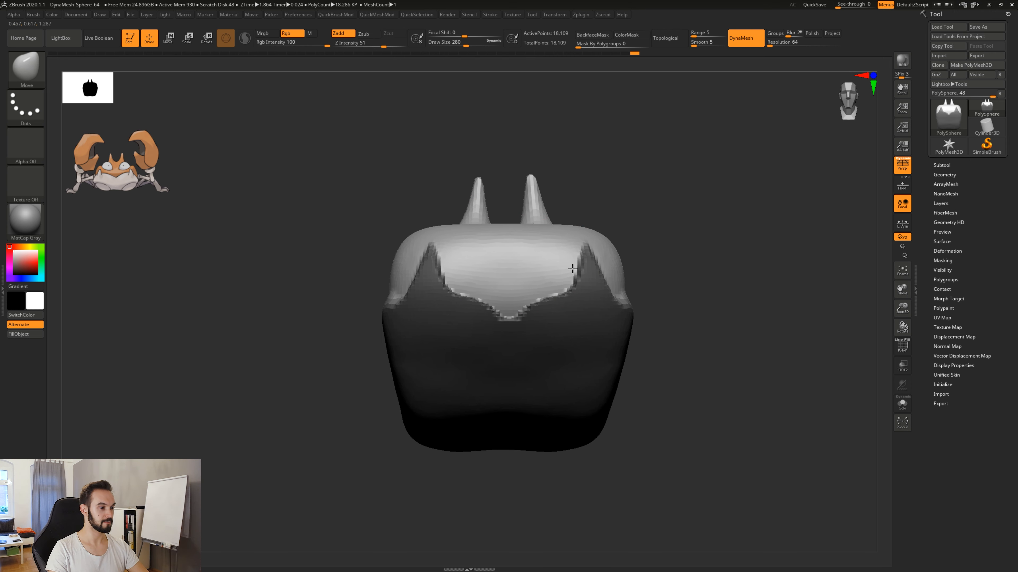
pyautogui.moveTo(658, 250)
pyautogui.mouseDown()
pyautogui.moveTo(599, 256)
pyautogui.moveTo(639, 298)
pyautogui.mouseUp()
pyautogui.moveTo(461, 207); pyautogui.dragTo(533, 261)
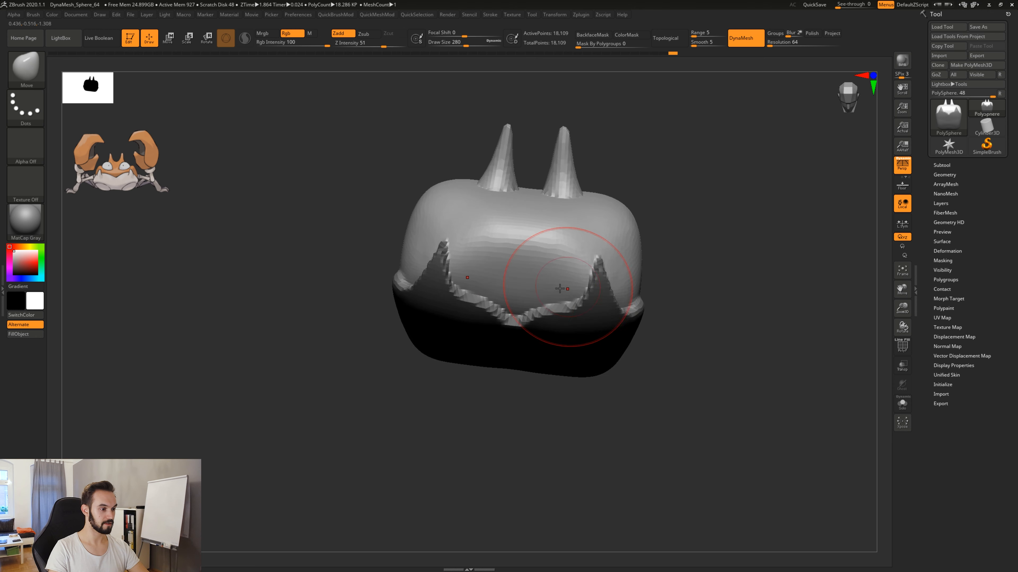
pyautogui.moveTo(555, 384); pyautogui.dragTo(557, 363)
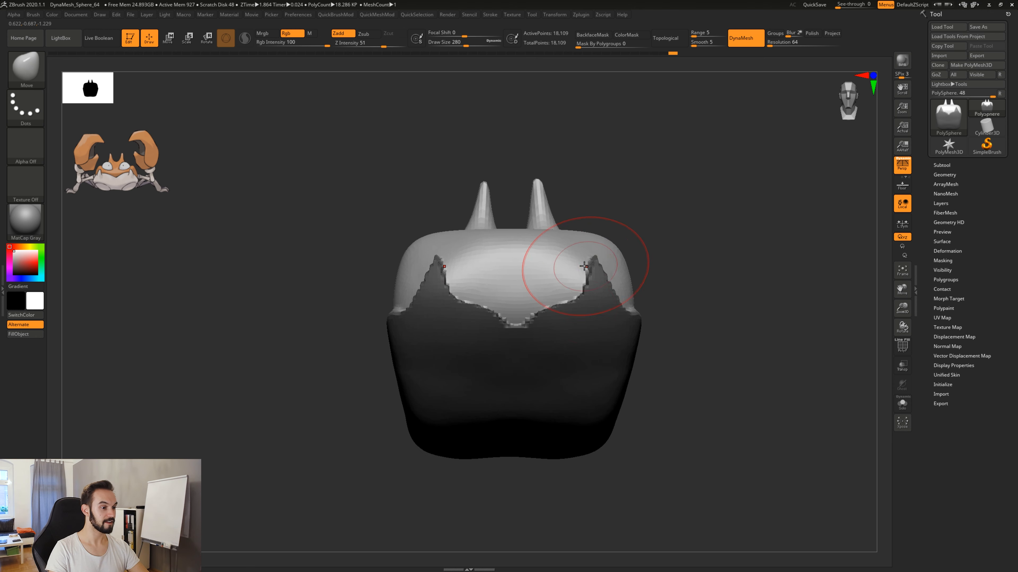
pyautogui.moveTo(687, 272); pyautogui.dragTo(735, 355)
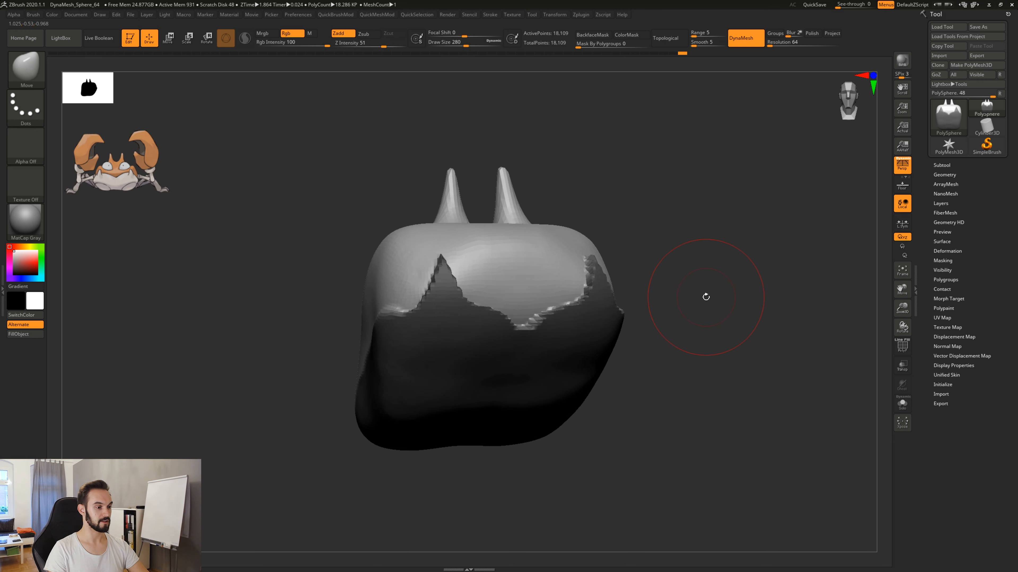
# Clear the mask, set the draw size to 101 and smooth the jagged spiked border across the front of the body.
pyautogui.keyDown('ctrl'); pyautogui.moveTo(673, 179); pyautogui.dragTo(779, 258); pyautogui.keyUp('ctrl')
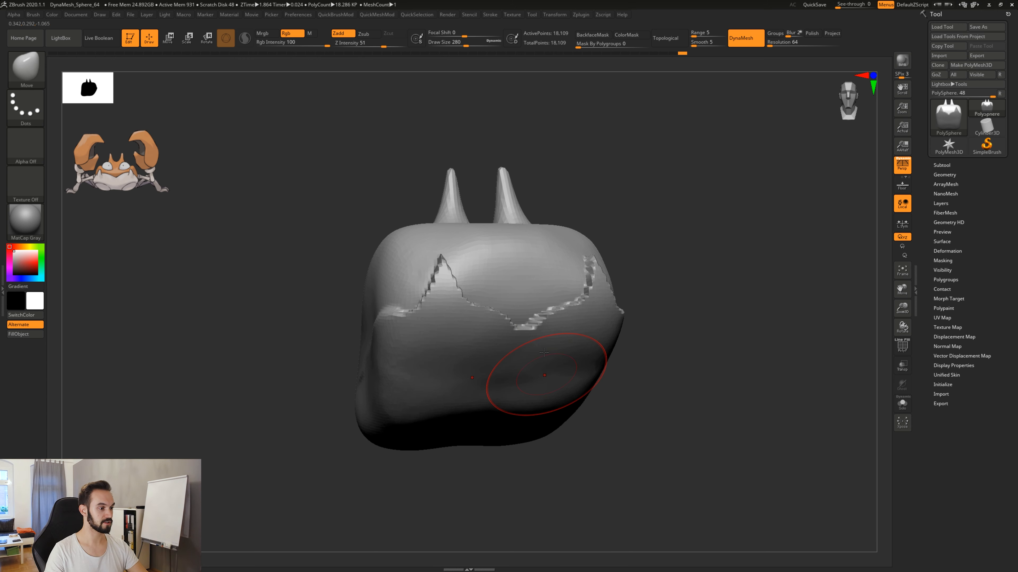
pyautogui.moveTo(729, 388)
pyautogui.mouseDown()
pyautogui.moveTo(713, 384)
pyautogui.moveTo(723, 430)
pyautogui.moveTo(704, 409)
pyautogui.moveTo(626, 391)
pyautogui.mouseUp()
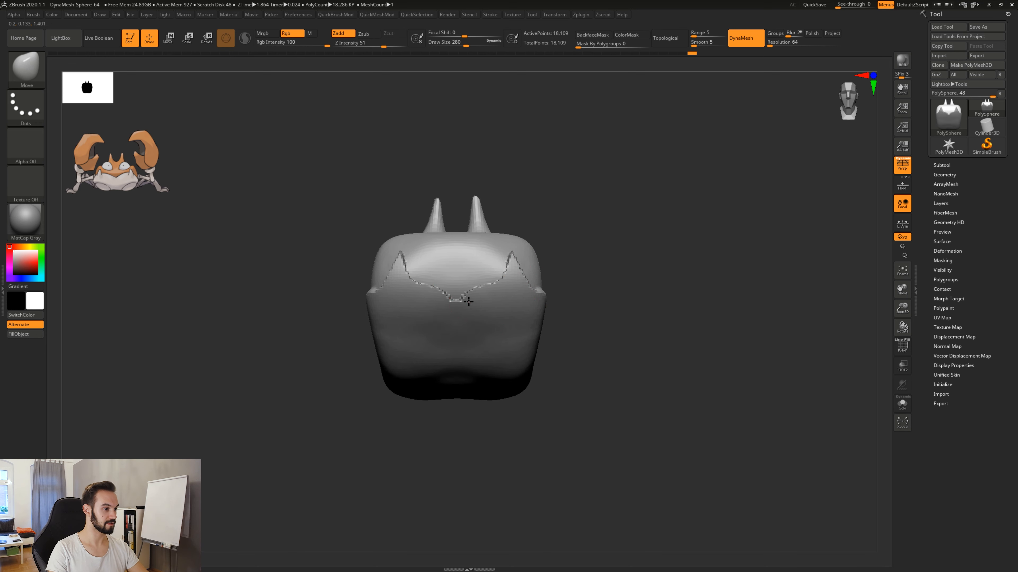
pyautogui.moveTo(594, 341)
pyautogui.mouseDown()
pyautogui.moveTo(617, 355)
pyautogui.moveTo(583, 352)
pyautogui.moveTo(599, 348)
pyautogui.mouseUp()
pyautogui.press('s')
pyautogui.moveTo(569, 250); pyautogui.dragTo(554, 251)
pyautogui.keyDown('shift'); pyautogui.moveTo(471, 294); pyautogui.dragTo(509, 260); pyautogui.keyUp('shift')
pyautogui.moveTo(573, 261); pyautogui.dragTo(511, 250)
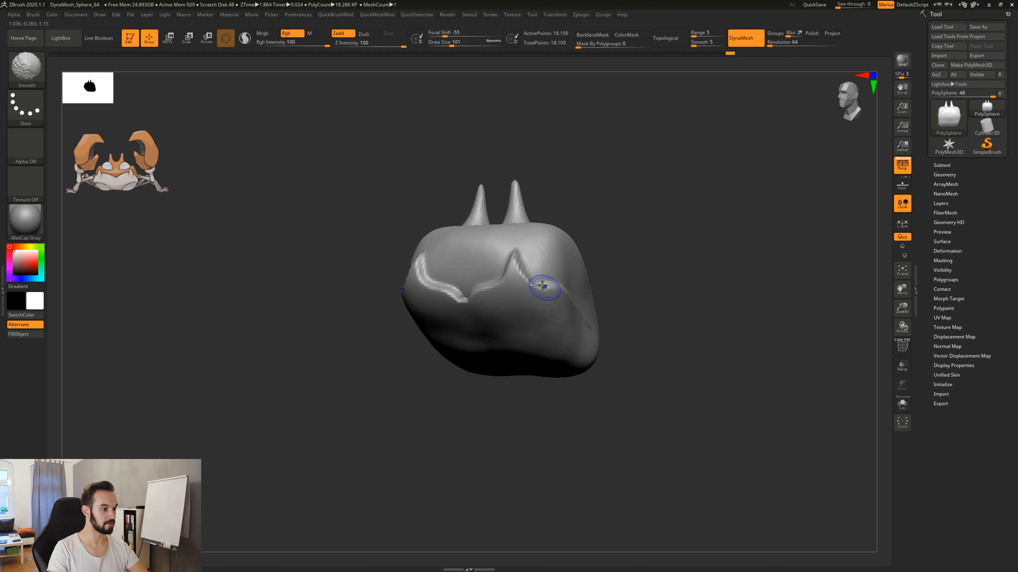
pyautogui.moveTo(619, 363); pyautogui.dragTo(557, 334)
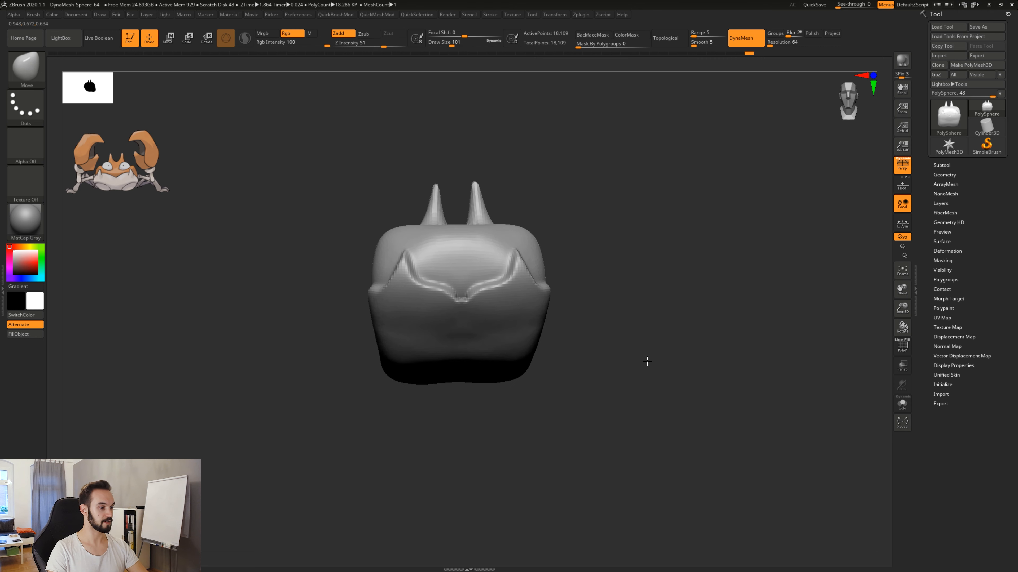
# Remesh the body with DynaMesh at resolution 64, checking the topology in the wireframe display.
pyautogui.hotkey('shift', 'f')
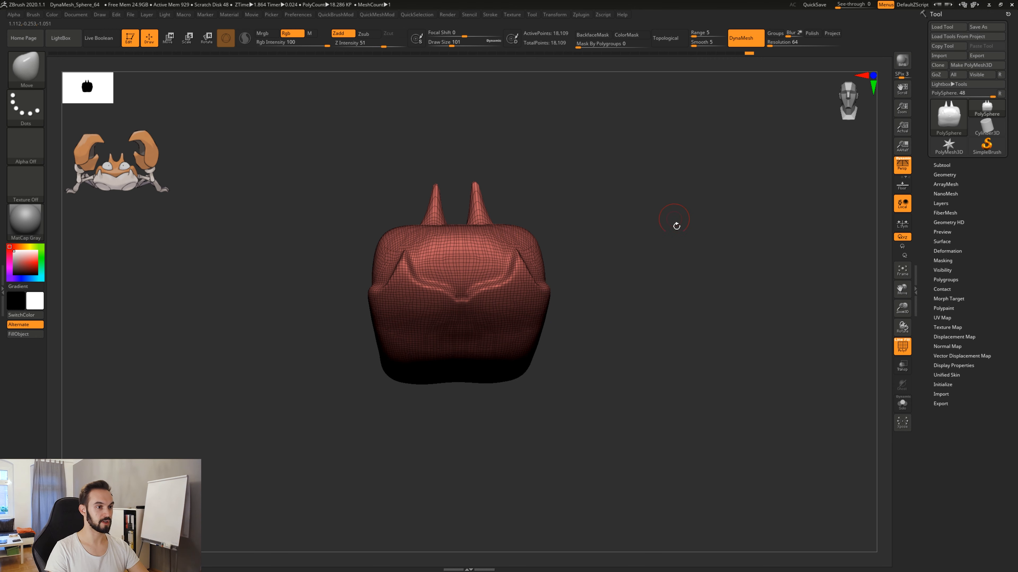
pyautogui.keyDown('ctrl'); pyautogui.moveTo(603, 224); pyautogui.dragTo(730, 304); pyautogui.keyUp('ctrl')
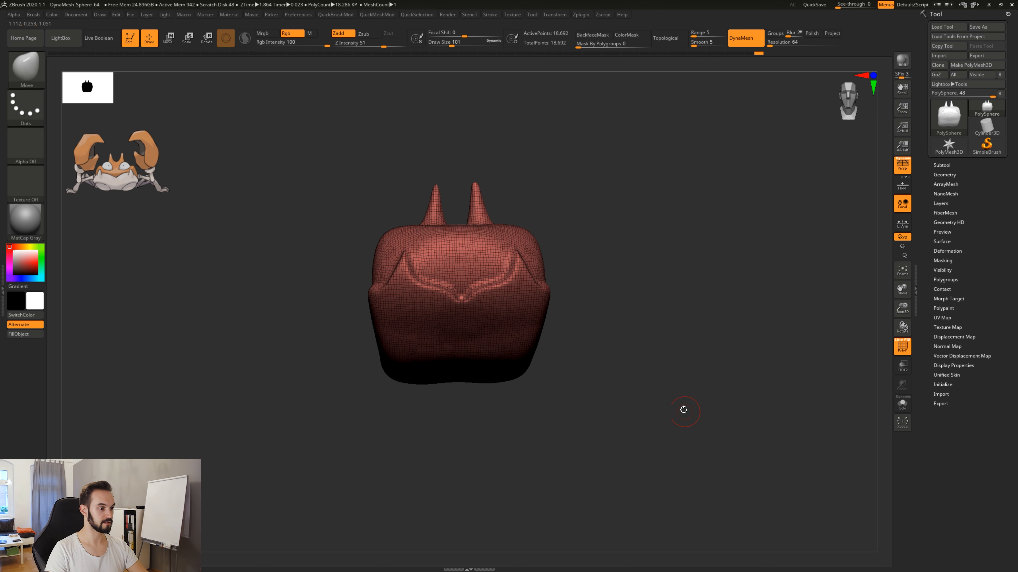
pyautogui.hotkey('shift', 'f')
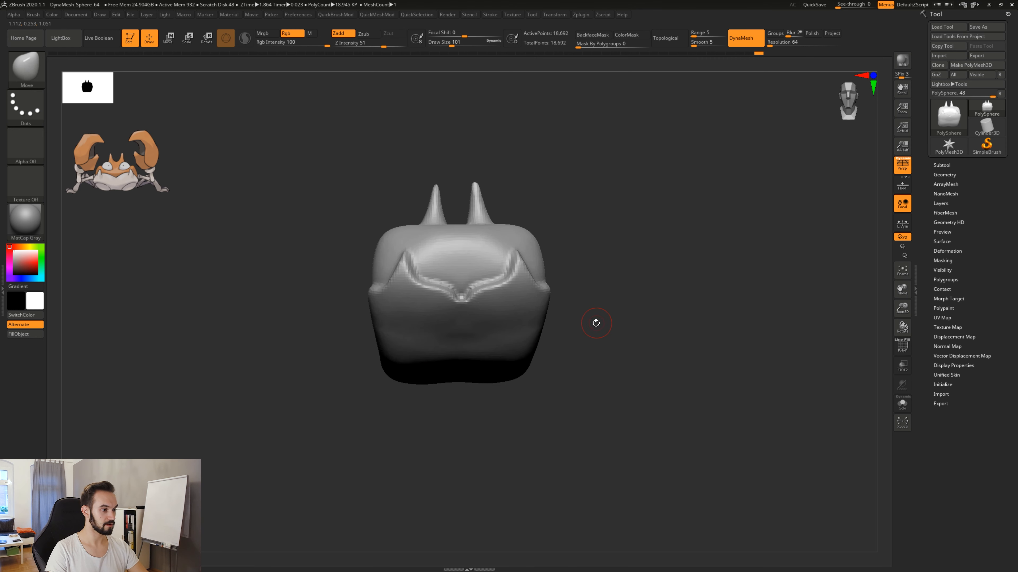
# Compare the spiked border before and after the remesh by undoing and redoing it.
pyautogui.hotkey('ctrl', 'z')
pyautogui.moveTo(614, 339); pyautogui.dragTo(640, 344)
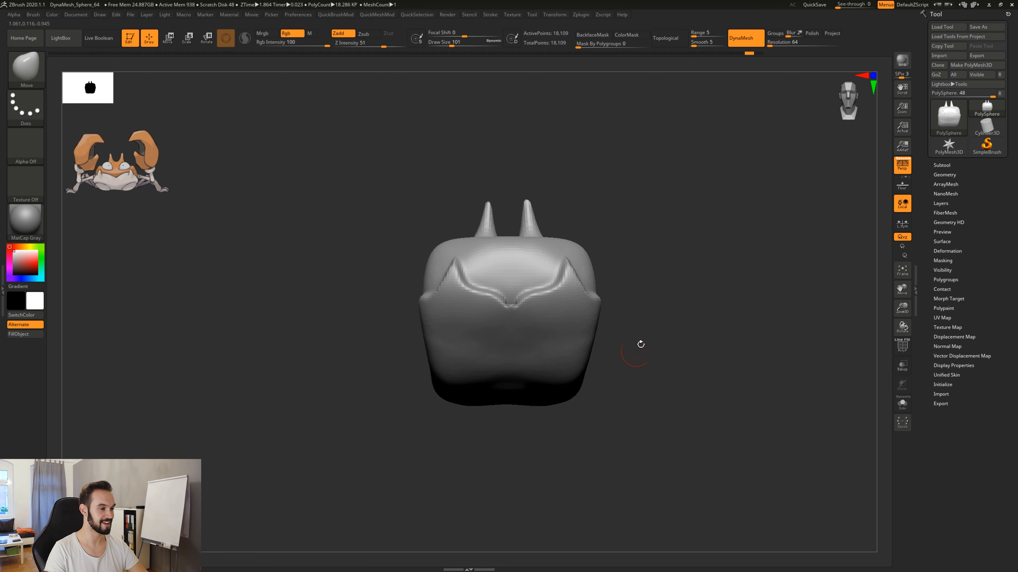
pyautogui.hotkey('ctrl', 'shift', 'z')
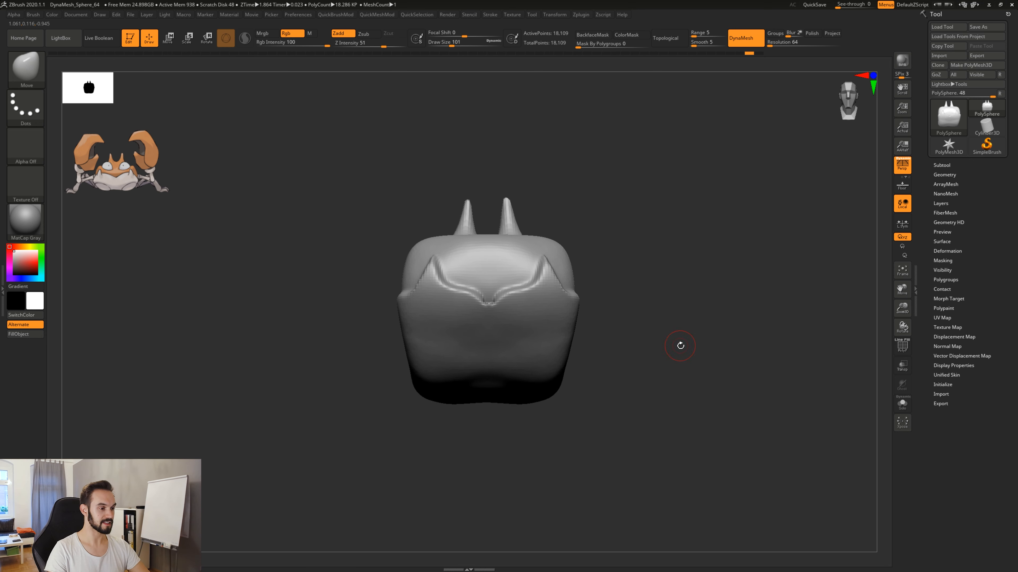
pyautogui.hotkey('ctrl', 'shift', 'z')
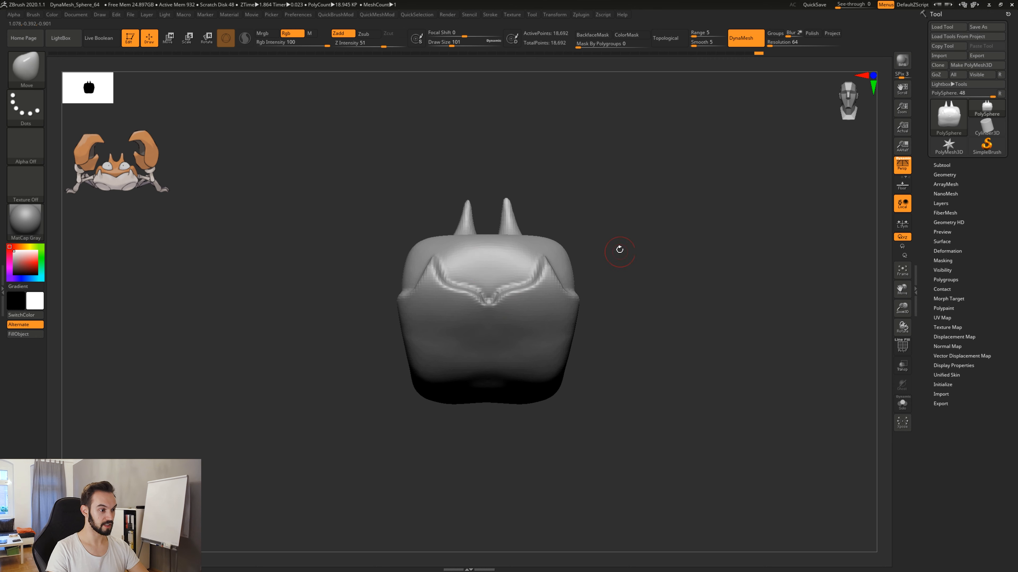
# Undo the DynaMesh remesh and refine the centre of the spiked border into a clean point.
pyautogui.moveTo(619, 250)
pyautogui.mouseDown()
pyautogui.moveTo(613, 265)
pyautogui.moveTo(632, 305)
pyautogui.mouseUp()
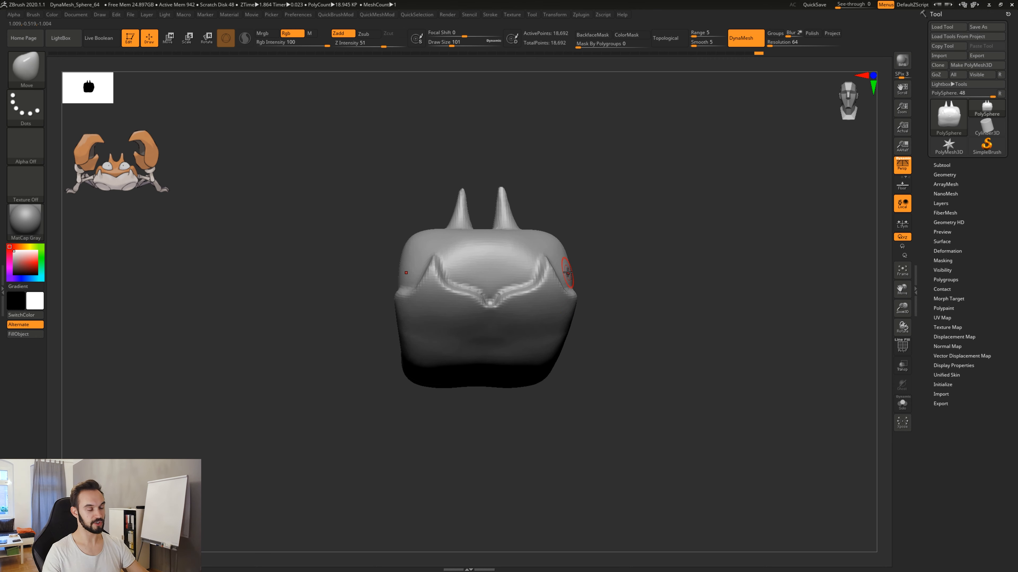
pyautogui.moveTo(601, 349); pyautogui.dragTo(617, 338)
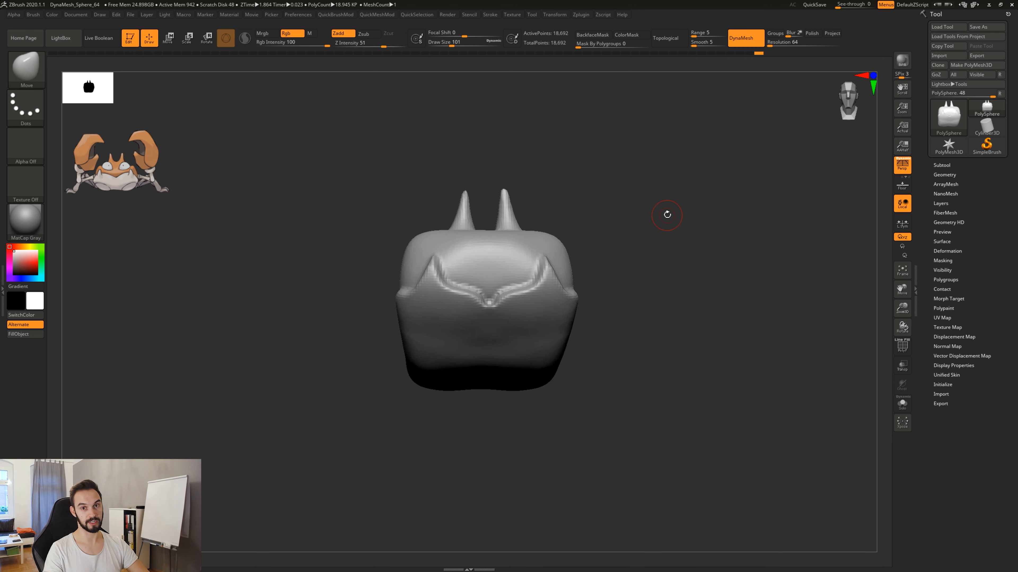
pyautogui.moveTo(603, 328)
pyautogui.mouseDown()
pyautogui.moveTo(615, 339)
pyautogui.moveTo(600, 347)
pyautogui.moveTo(625, 364)
pyautogui.moveTo(589, 377)
pyautogui.mouseUp()
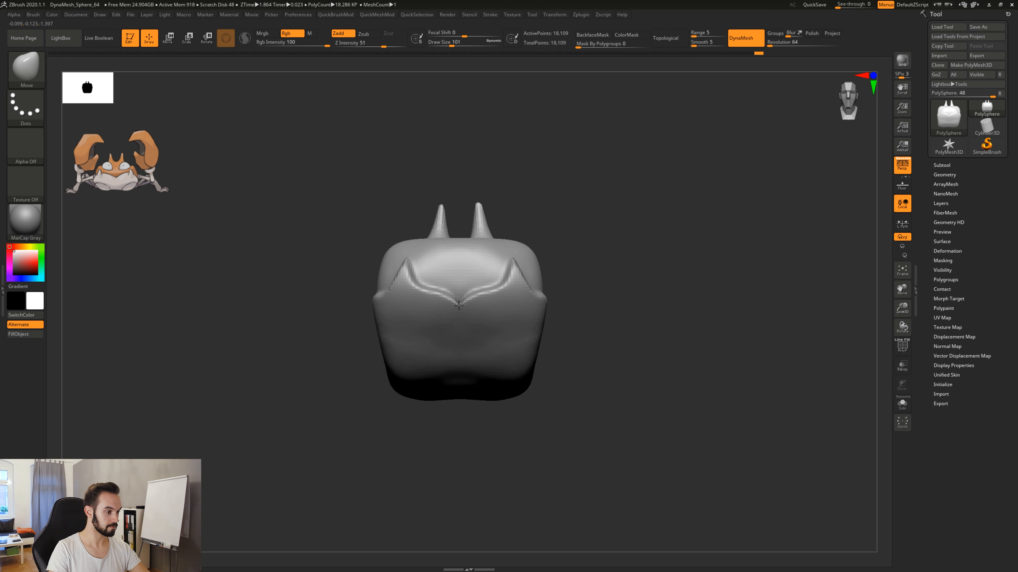
pyautogui.moveTo(595, 362)
pyautogui.mouseDown()
pyautogui.moveTo(631, 373)
pyautogui.moveTo(594, 407)
pyautogui.moveTo(599, 381)
pyautogui.mouseUp()
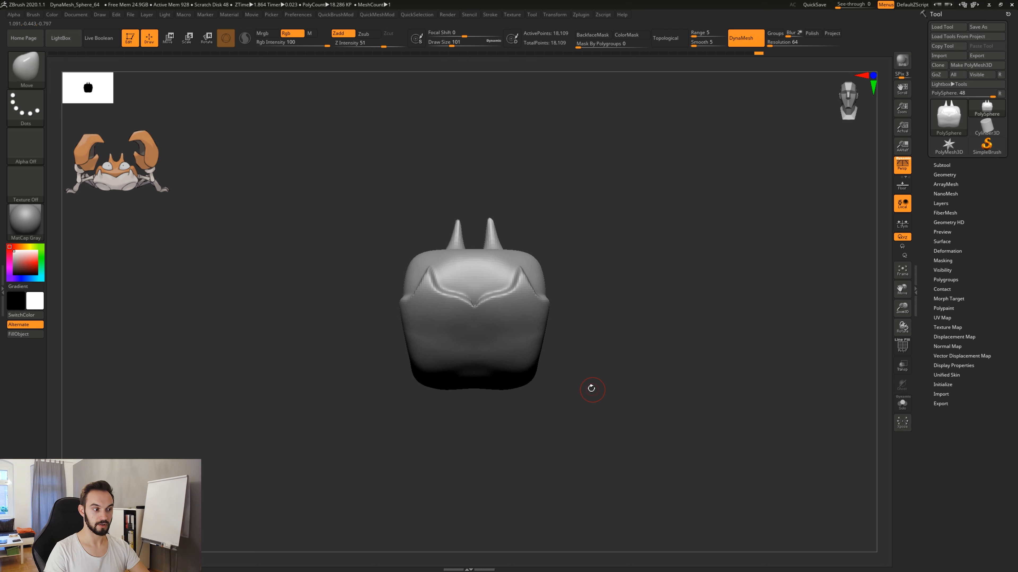
pyautogui.moveTo(590, 386)
pyautogui.mouseDown()
pyautogui.moveTo(546, 427)
pyautogui.moveTo(538, 423)
pyautogui.moveTo(644, 393)
pyautogui.moveTo(509, 389)
pyautogui.mouseUp()
pyautogui.moveTo(589, 386); pyautogui.dragTo(466, 340)
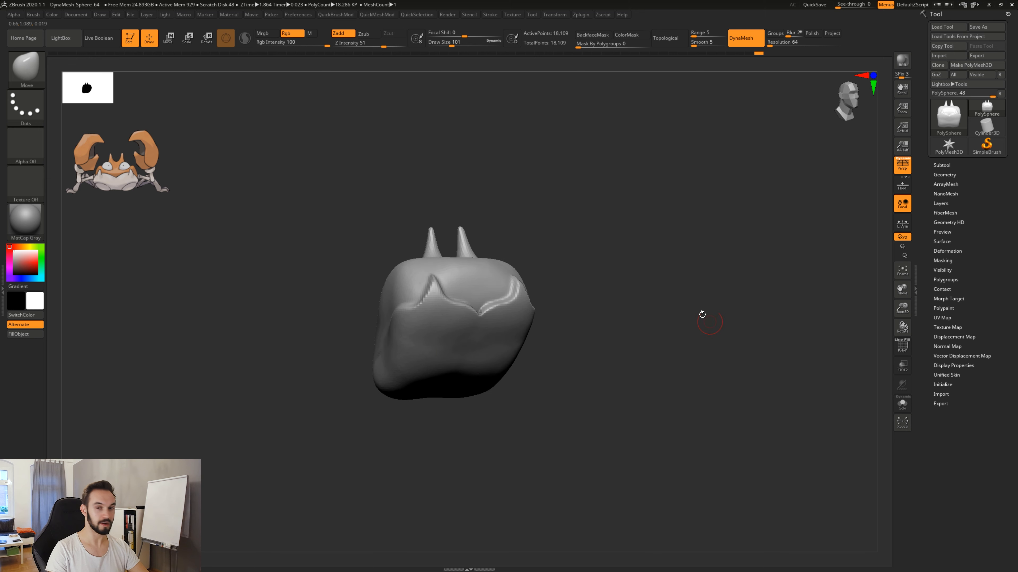
pyautogui.moveTo(572, 360); pyautogui.dragTo(606, 427)
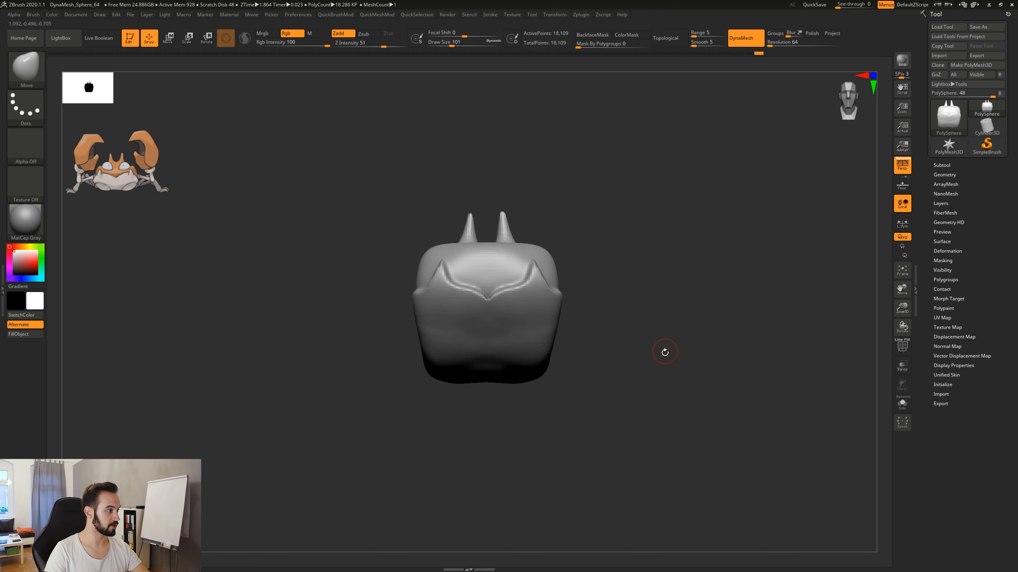
# Switch to the Clay brush and build up a mirrored pair of large round pads on the lower body's front.
pyautogui.press('b')
pyautogui.press('c')
pyautogui.press('l')
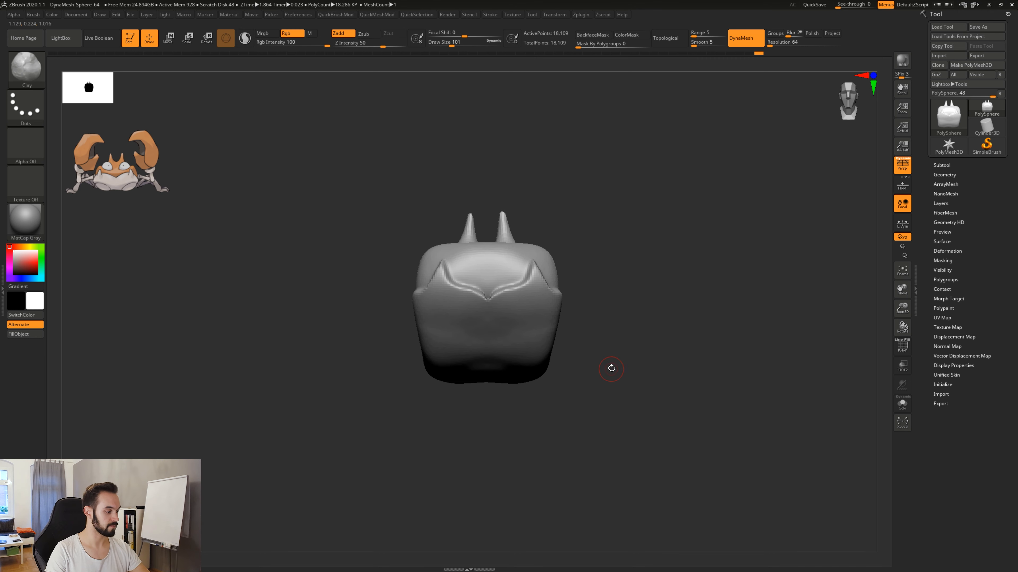
pyautogui.moveTo(596, 392)
pyautogui.keyDown('alt'); pyautogui.mouseDown()
pyautogui.moveTo(612, 389)
pyautogui.moveTo(590, 351)
pyautogui.moveTo(627, 374)
pyautogui.moveTo(580, 428)
pyautogui.moveTo(602, 403)
pyautogui.mouseUp(); pyautogui.keyUp('alt')
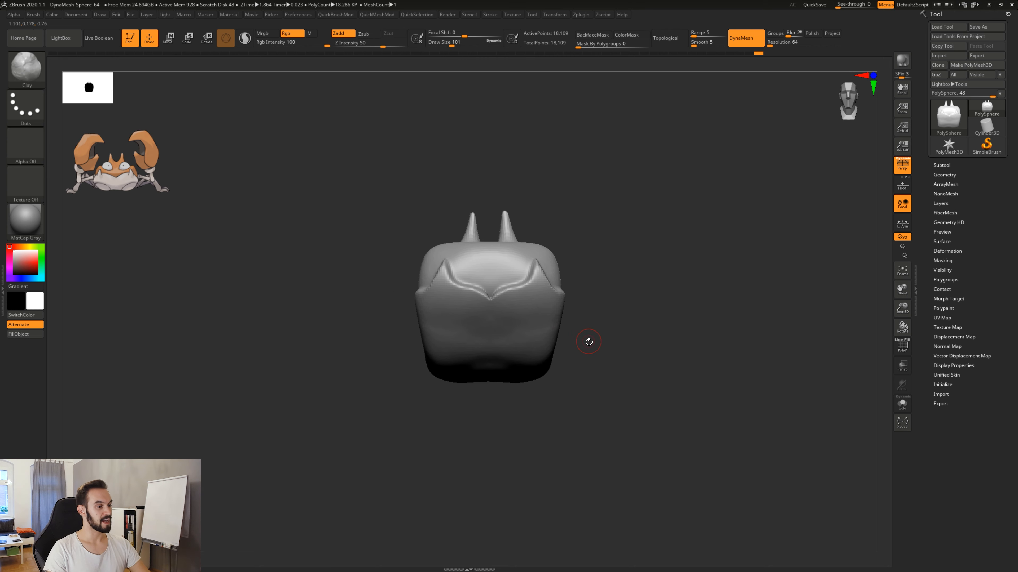
pyautogui.moveTo(588, 341)
pyautogui.mouseDown()
pyautogui.moveTo(573, 344)
pyautogui.moveTo(602, 348)
pyautogui.mouseUp()
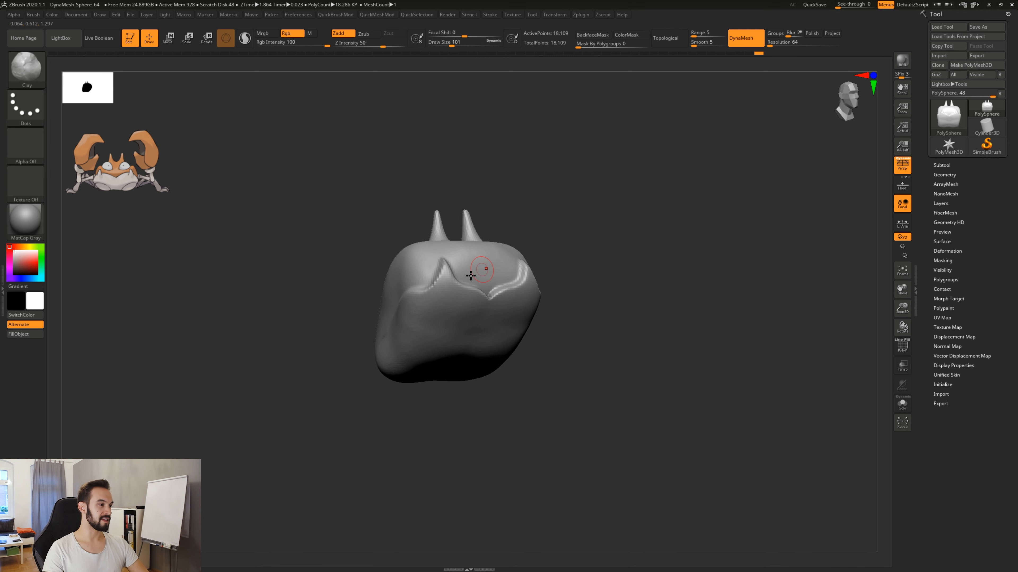
pyautogui.moveTo(471, 276); pyautogui.dragTo(372, 303)
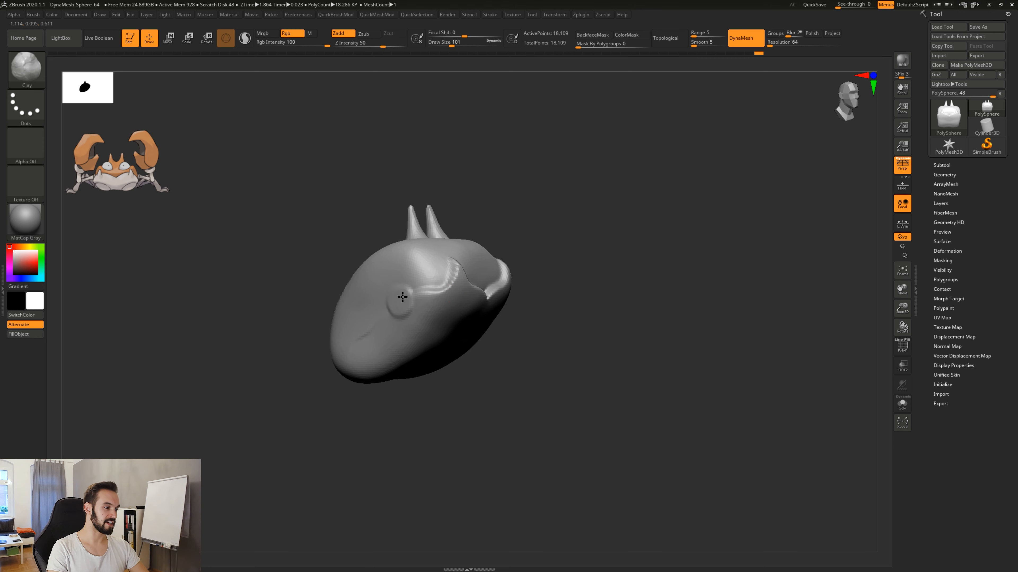
pyautogui.moveTo(521, 349)
pyautogui.mouseDown()
pyautogui.moveTo(578, 365)
pyautogui.moveTo(551, 368)
pyautogui.moveTo(581, 379)
pyautogui.moveTo(568, 380)
pyautogui.mouseUp()
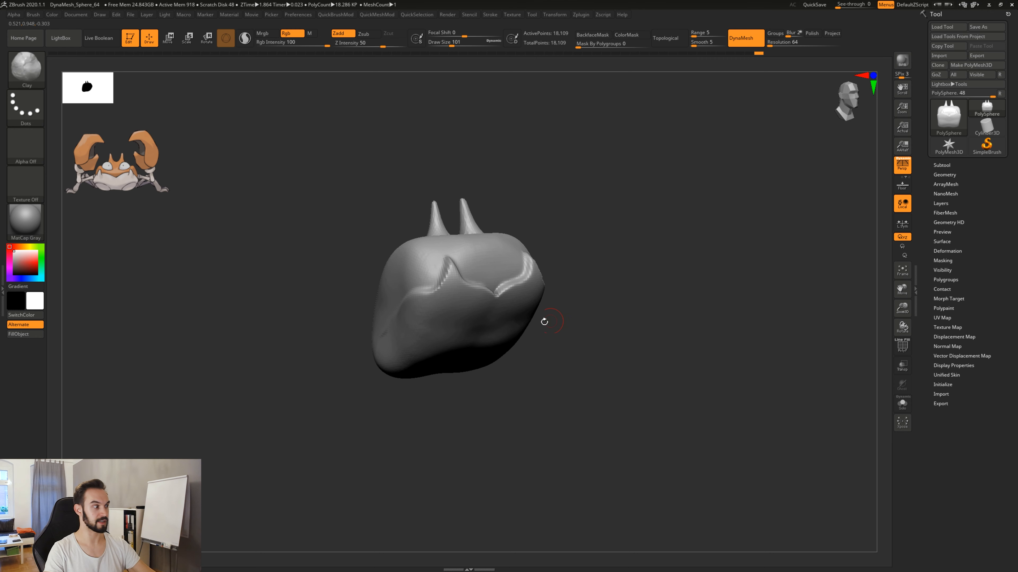
pyautogui.keyDown('shift'); pyautogui.moveTo(536, 357); pyautogui.dragTo(529, 353); pyautogui.keyUp('shift')
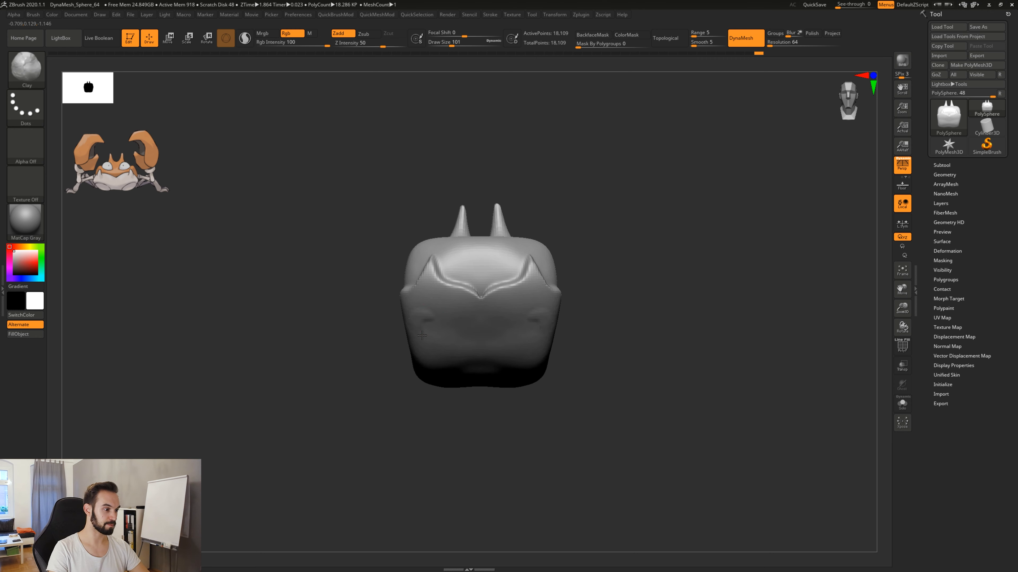
pyautogui.moveTo(422, 335)
pyautogui.mouseDown()
pyautogui.moveTo(435, 310)
pyautogui.moveTo(435, 332)
pyautogui.mouseUp()
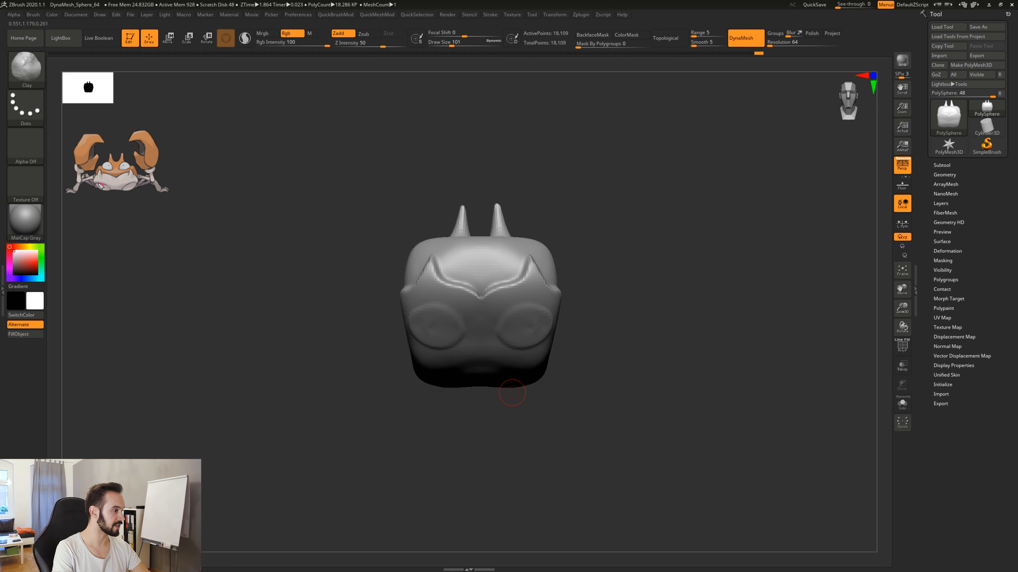
# Annotate the front pads on the crab reference and the model, sketch the limbs extending from them, and erase the annotations.
pyautogui.moveTo(111, 194); pyautogui.dragTo(112, 190)
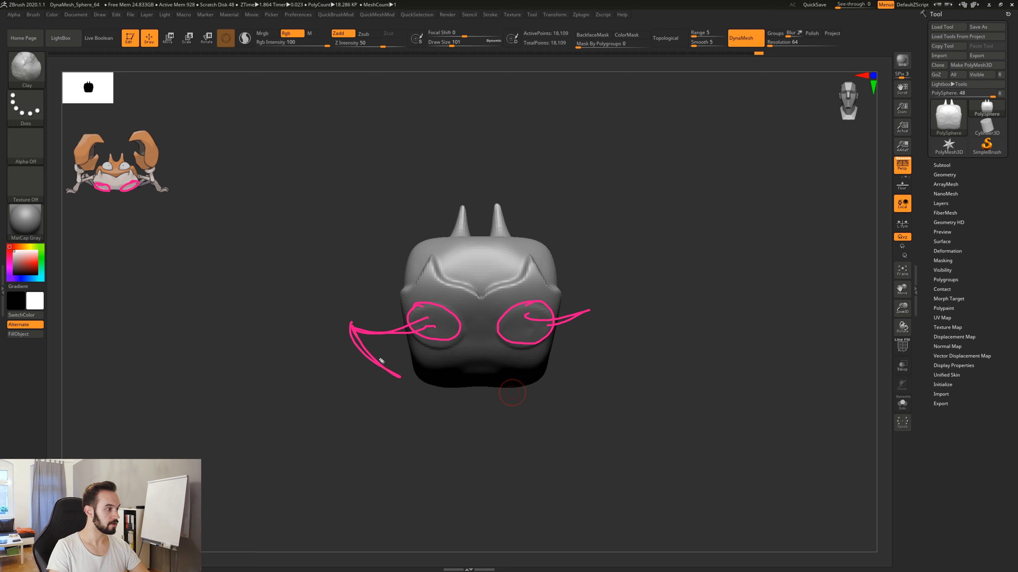
pyautogui.moveTo(390, 365); pyautogui.dragTo(379, 406)
pyautogui.moveTo(589, 317)
pyautogui.mouseDown()
pyautogui.moveTo(553, 365)
pyautogui.moveTo(589, 380)
pyautogui.mouseUp()
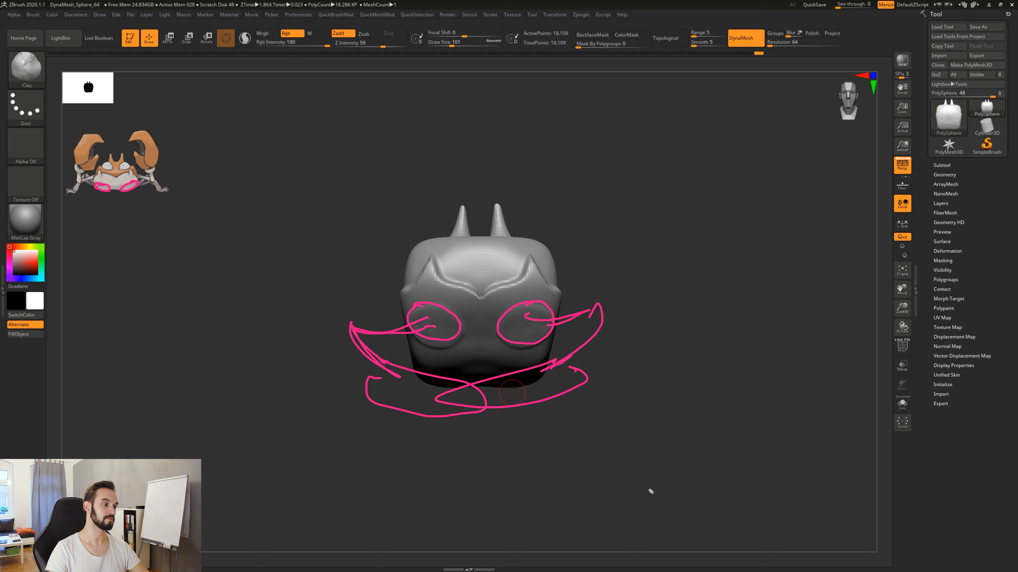
pyautogui.press('e')
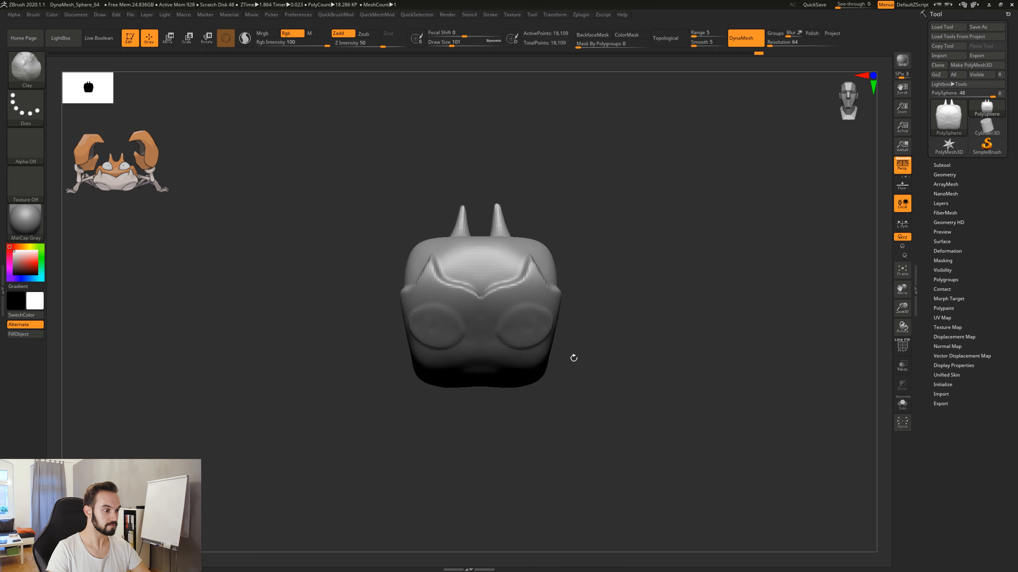
# Build up a raised clay rim continuing the shell border around the sides and back of the body.
pyautogui.moveTo(550, 409); pyautogui.dragTo(539, 346)
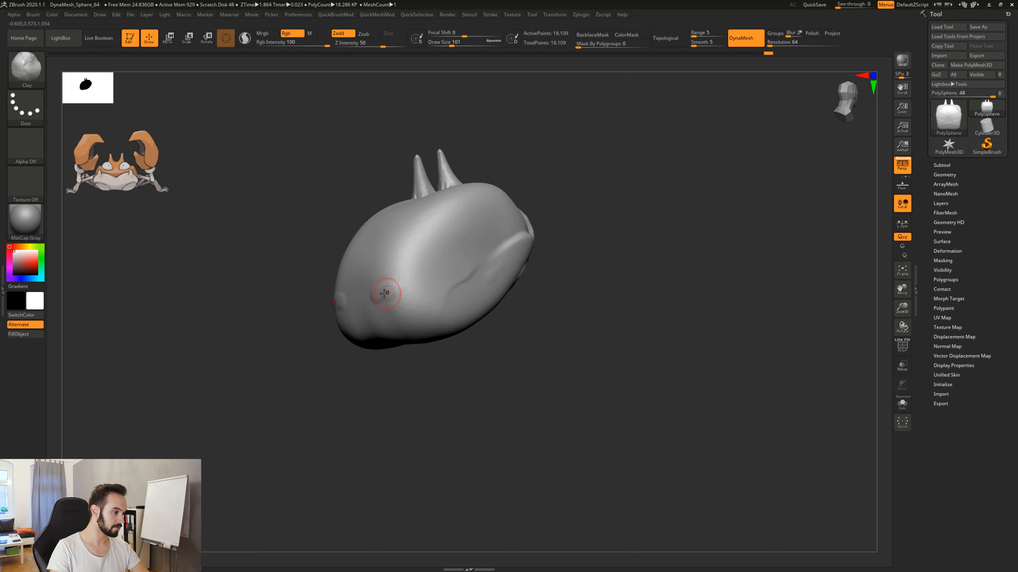
pyautogui.moveTo(372, 294)
pyautogui.mouseDown()
pyautogui.moveTo(425, 306)
pyautogui.moveTo(489, 275)
pyautogui.mouseUp()
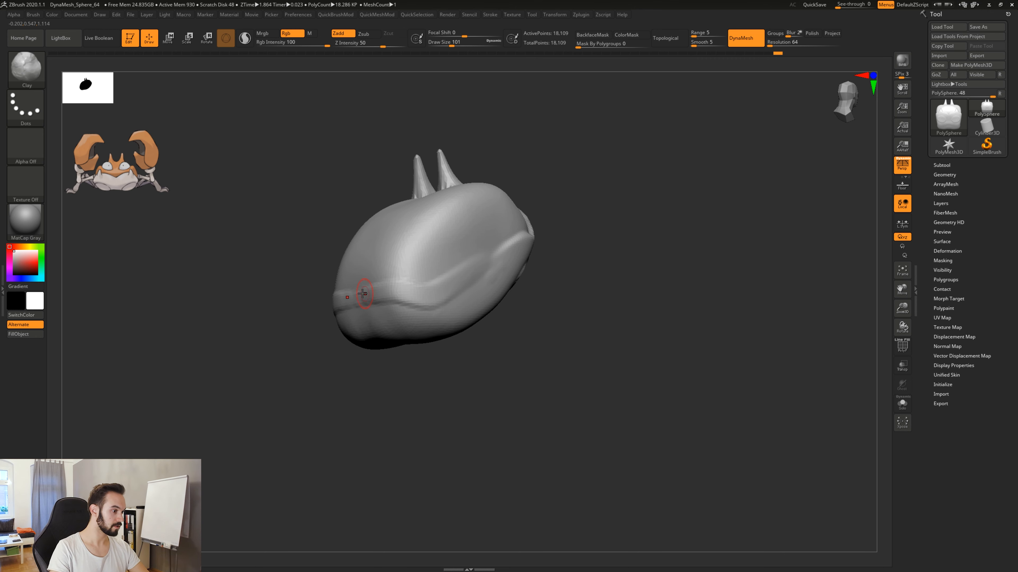
pyautogui.moveTo(363, 293); pyautogui.dragTo(489, 274)
pyautogui.moveTo(504, 374); pyautogui.dragTo(444, 354)
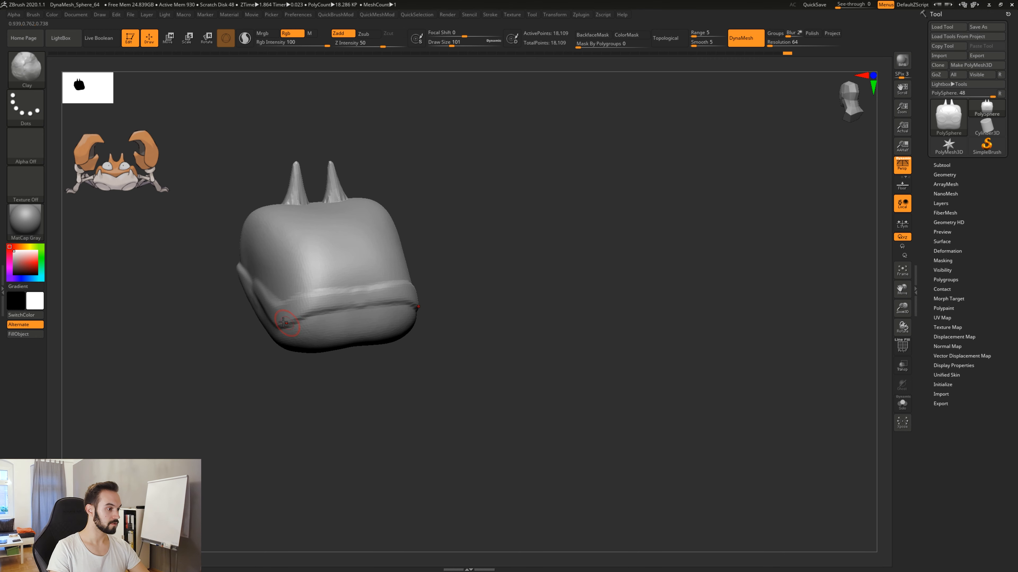
pyautogui.moveTo(283, 323)
pyautogui.mouseDown()
pyautogui.moveTo(359, 286)
pyautogui.moveTo(299, 315)
pyautogui.mouseUp()
pyautogui.moveTo(371, 291); pyautogui.dragTo(287, 328)
pyautogui.moveTo(324, 377); pyautogui.dragTo(416, 374)
pyautogui.moveTo(229, 279); pyautogui.dragTo(311, 321)
pyautogui.moveTo(441, 314)
pyautogui.mouseDown()
pyautogui.moveTo(395, 326)
pyautogui.moveTo(397, 341)
pyautogui.mouseUp()
pyautogui.moveTo(452, 372); pyautogui.dragTo(436, 354)
# Add a mirrored pair of small round clay pads at the rear of the lower body, below the rim.
pyautogui.moveTo(347, 293); pyautogui.dragTo(351, 291)
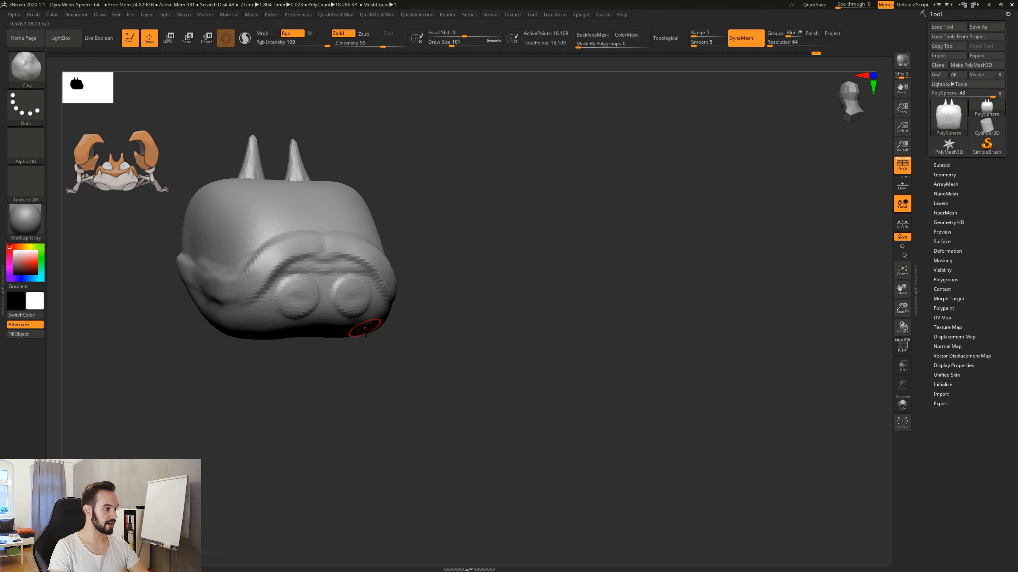
pyautogui.moveTo(395, 357); pyautogui.dragTo(437, 257)
pyautogui.keyDown('alt'); pyautogui.moveTo(457, 383); pyautogui.dragTo(502, 314); pyautogui.keyUp('alt')
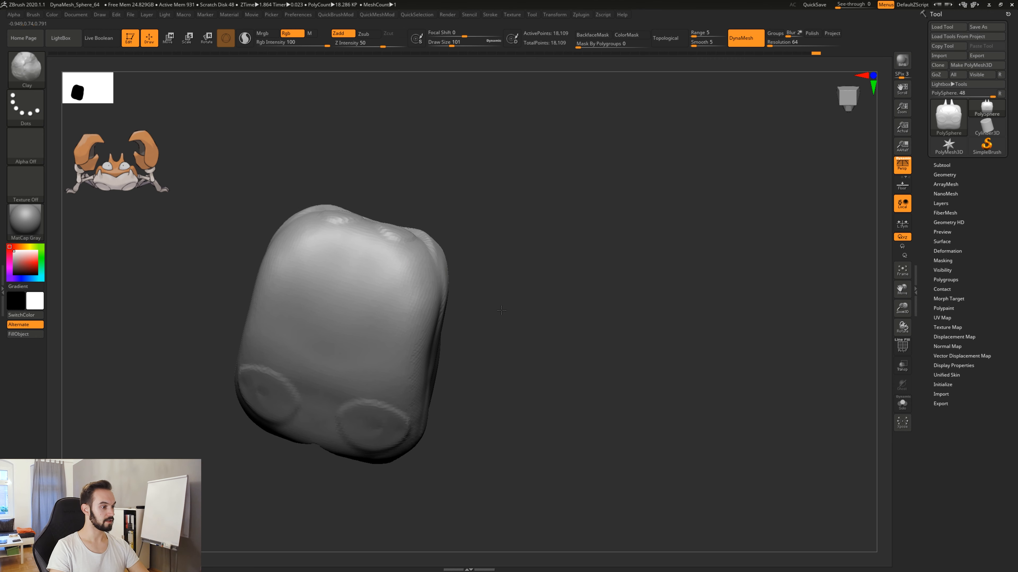
# Add three more mirrored pairs of round clay pads along the sides of the underside, behind the large front pair.
pyautogui.moveTo(412, 270); pyautogui.dragTo(408, 274)
pyautogui.moveTo(404, 325); pyautogui.dragTo(406, 330)
pyautogui.moveTo(400, 373)
pyautogui.mouseDown()
pyautogui.moveTo(472, 381)
pyautogui.moveTo(482, 421)
pyautogui.moveTo(592, 449)
pyautogui.moveTo(579, 408)
pyautogui.moveTo(623, 416)
pyautogui.moveTo(605, 445)
pyautogui.moveTo(603, 386)
pyautogui.moveTo(597, 395)
pyautogui.moveTo(566, 310)
pyautogui.mouseUp()
pyautogui.moveTo(500, 269)
pyautogui.mouseDown()
pyautogui.moveTo(499, 252)
pyautogui.moveTo(513, 251)
pyautogui.moveTo(480, 260)
pyautogui.moveTo(508, 286)
pyautogui.mouseUp()
pyautogui.moveTo(569, 352)
pyautogui.mouseDown()
pyautogui.moveTo(562, 337)
pyautogui.moveTo(512, 335)
pyautogui.mouseUp()
pyautogui.moveTo(552, 374)
pyautogui.mouseDown()
pyautogui.moveTo(540, 353)
pyautogui.moveTo(514, 368)
pyautogui.mouseUp()
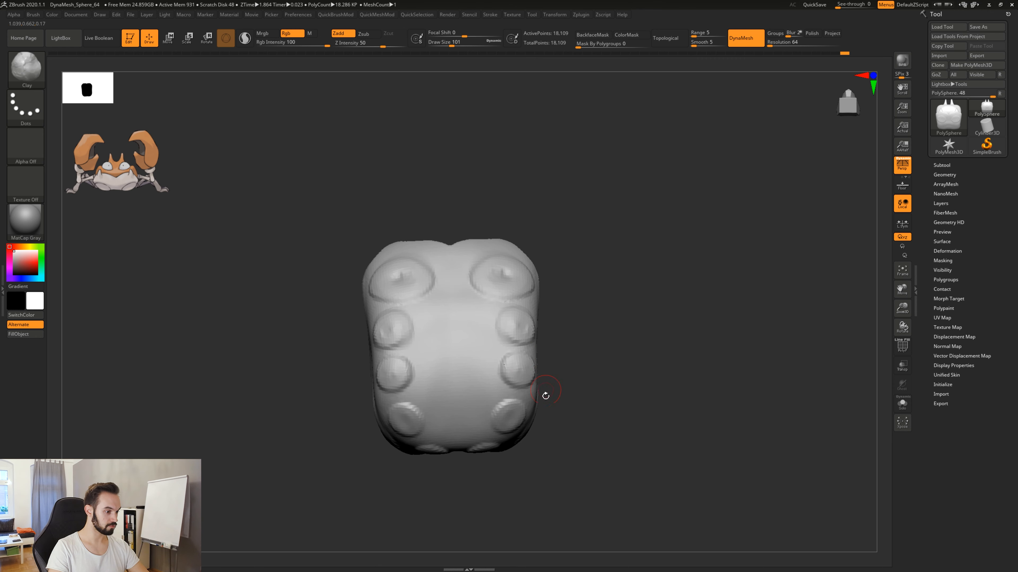
pyautogui.moveTo(556, 417)
pyautogui.mouseDown()
pyautogui.moveTo(547, 395)
pyautogui.moveTo(514, 410)
pyautogui.mouseUp()
pyautogui.keyDown('alt'); pyautogui.moveTo(595, 423); pyautogui.dragTo(619, 357); pyautogui.keyUp('alt')
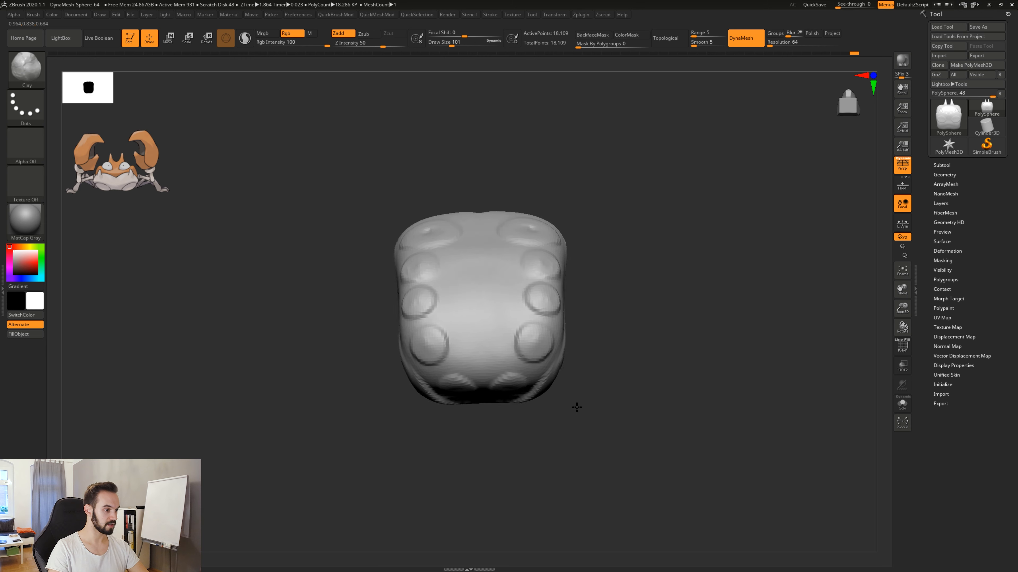
pyautogui.moveTo(575, 407)
pyautogui.mouseDown()
pyautogui.moveTo(569, 362)
pyautogui.moveTo(660, 401)
pyautogui.moveTo(707, 391)
pyautogui.moveTo(587, 407)
pyautogui.moveTo(573, 391)
pyautogui.moveTo(570, 407)
pyautogui.moveTo(594, 401)
pyautogui.moveTo(543, 401)
pyautogui.moveTo(567, 375)
pyautogui.moveTo(502, 422)
pyautogui.moveTo(554, 417)
pyautogui.moveTo(627, 388)
pyautogui.moveTo(537, 411)
pyautogui.moveTo(592, 423)
pyautogui.moveTo(529, 446)
pyautogui.moveTo(542, 436)
pyautogui.mouseUp()
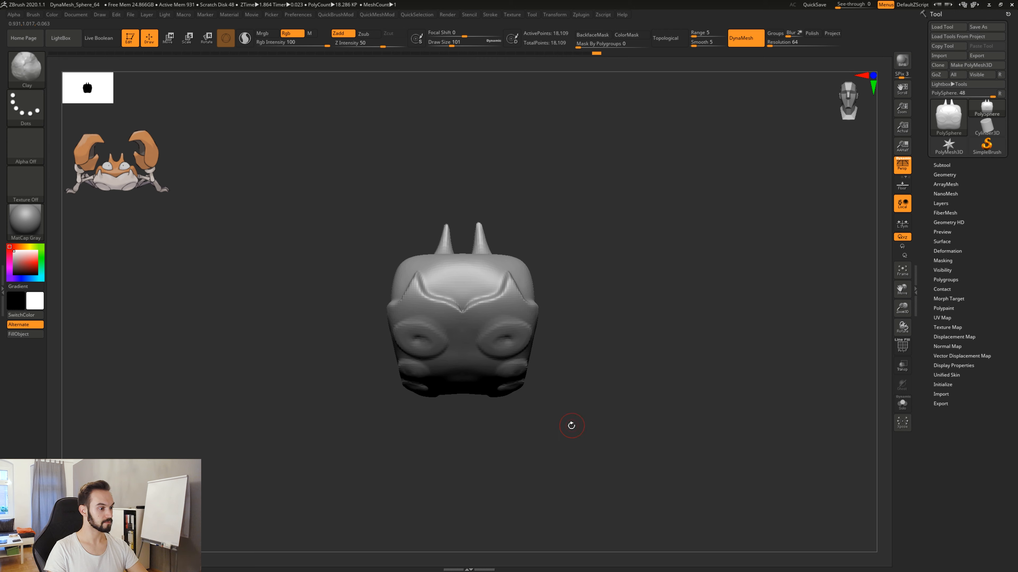
pyautogui.moveTo(543, 395)
pyautogui.mouseDown()
pyautogui.moveTo(605, 387)
pyautogui.moveTo(566, 394)
pyautogui.mouseUp()
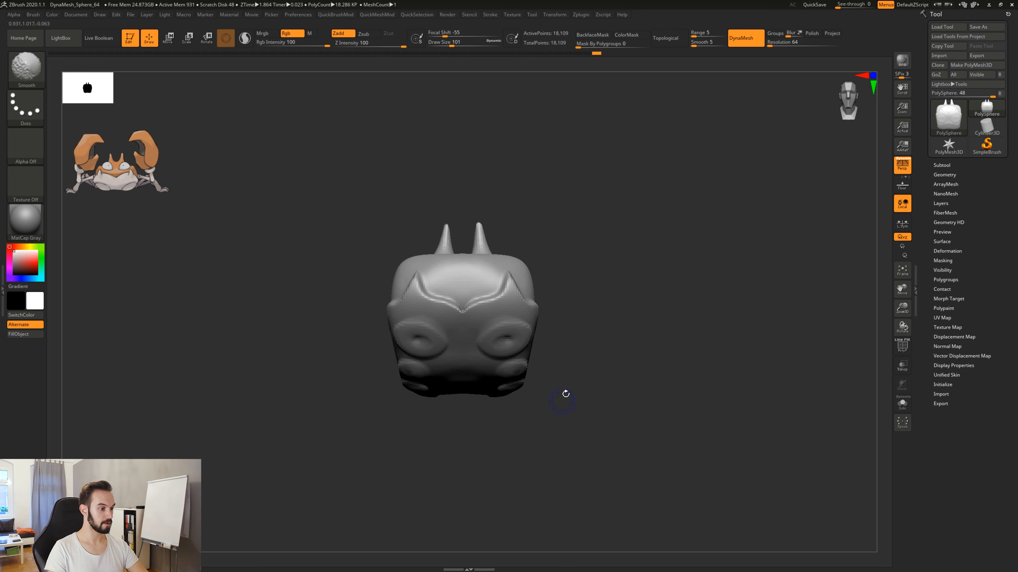
# Reshape the underside of the lower body using the Move brush at draw size 714.
pyautogui.moveTo(564, 311)
pyautogui.mouseDown()
pyautogui.moveTo(591, 317)
pyautogui.moveTo(618, 364)
pyautogui.moveTo(583, 404)
pyautogui.moveTo(588, 413)
pyautogui.mouseUp()
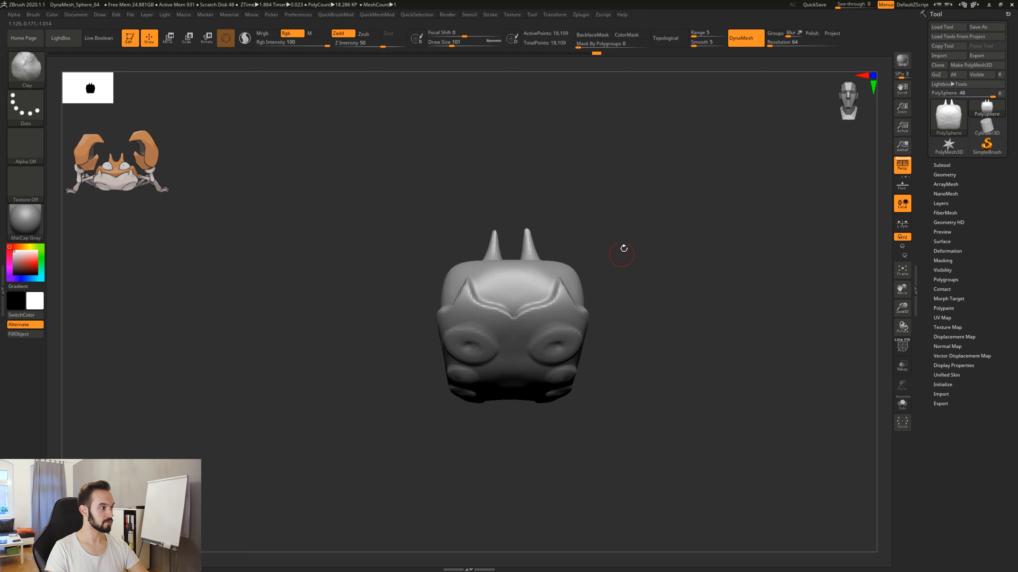
pyautogui.press('b')
pyautogui.press('m')
pyautogui.press('v')
pyautogui.press('s')
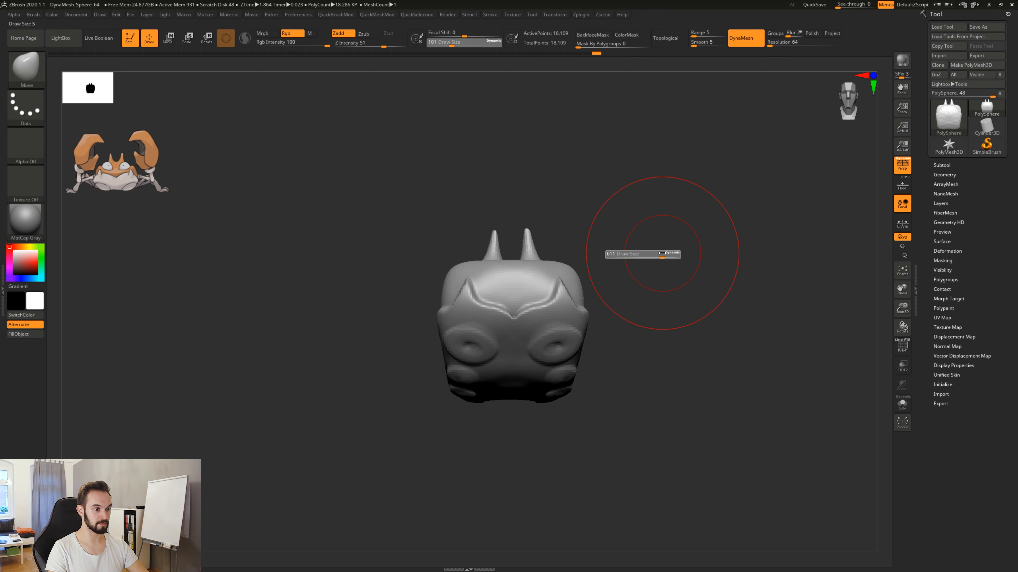
pyautogui.keyDown('alt'); pyautogui.moveTo(637, 323); pyautogui.dragTo(619, 322); pyautogui.keyUp('alt')
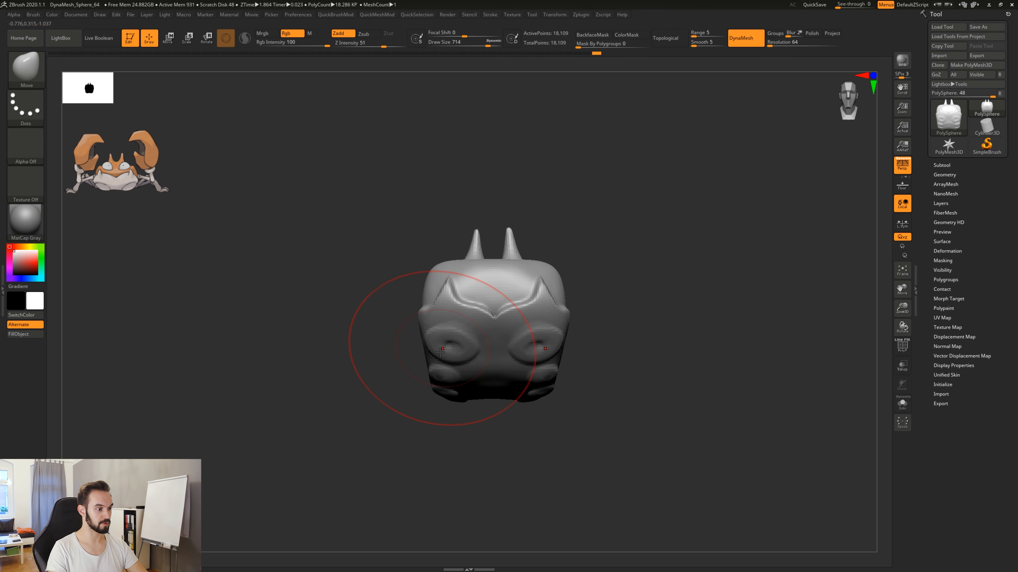
pyautogui.moveTo(440, 352); pyautogui.dragTo(398, 391, button='right')
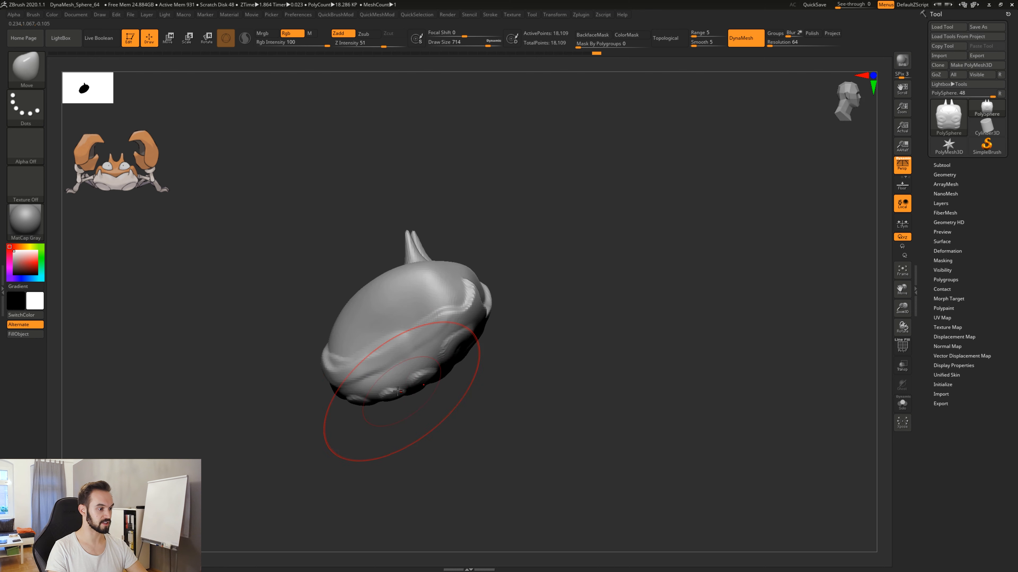
pyautogui.moveTo(393, 397); pyautogui.dragTo(358, 376)
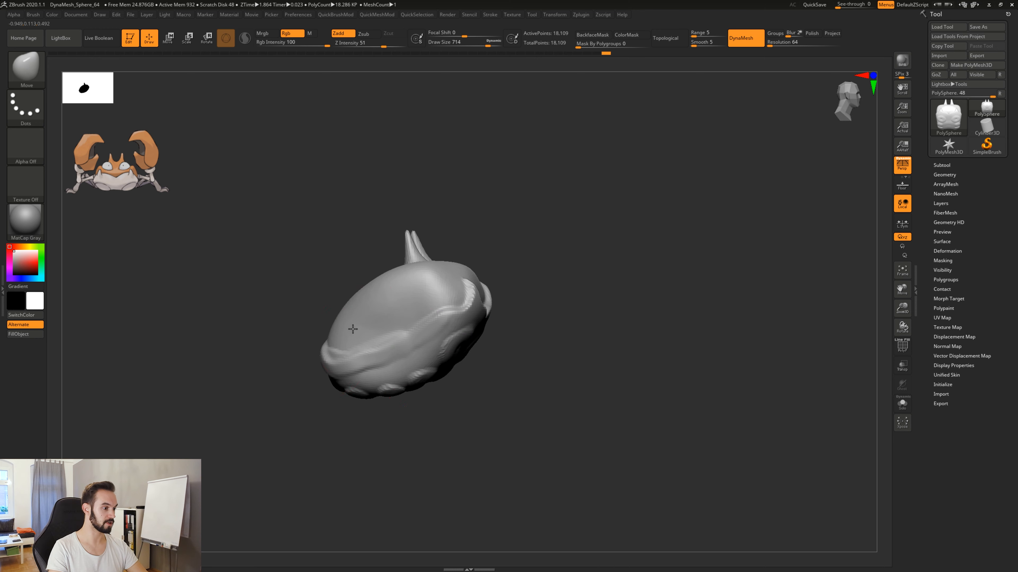
# Adjust the body's overall proportions from the side and front with the large Move brush.
pyautogui.moveTo(352, 330); pyautogui.dragTo(350, 330)
pyautogui.moveTo(477, 363)
pyautogui.mouseDown(button='right')
pyautogui.moveTo(456, 368)
pyautogui.moveTo(557, 341)
pyautogui.moveTo(529, 380)
pyautogui.mouseUp(button='right')
pyautogui.moveTo(529, 380); pyautogui.dragTo(532, 395)
pyautogui.moveTo(510, 328); pyautogui.dragTo(509, 331)
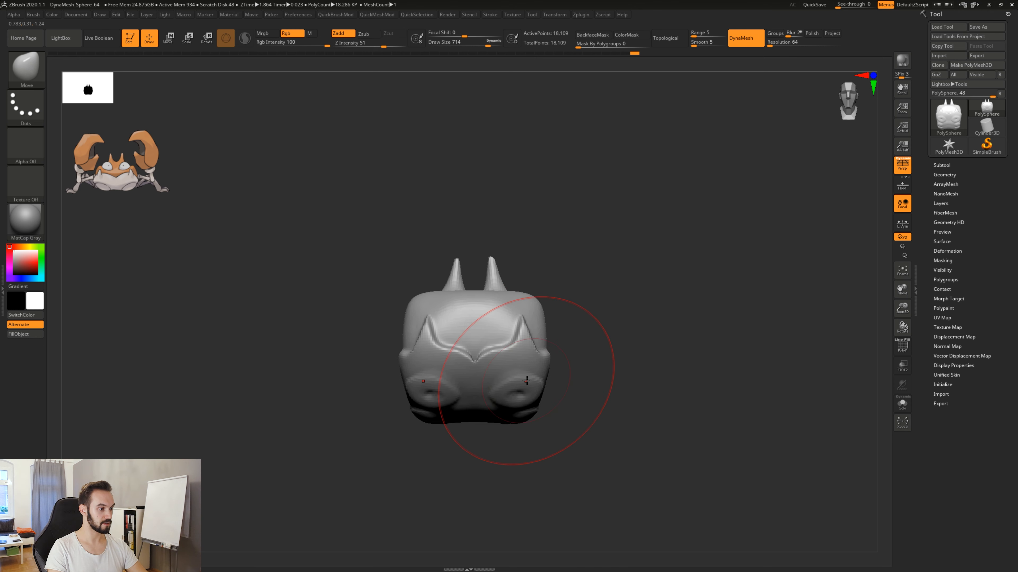
pyautogui.keyDown('alt'); pyautogui.moveTo(597, 421); pyautogui.dragTo(578, 428); pyautogui.keyUp('alt')
# Display the polygon wireframe to examine the mesh density across the body, and hide it again.
pyautogui.hotkey('shift', 'f')
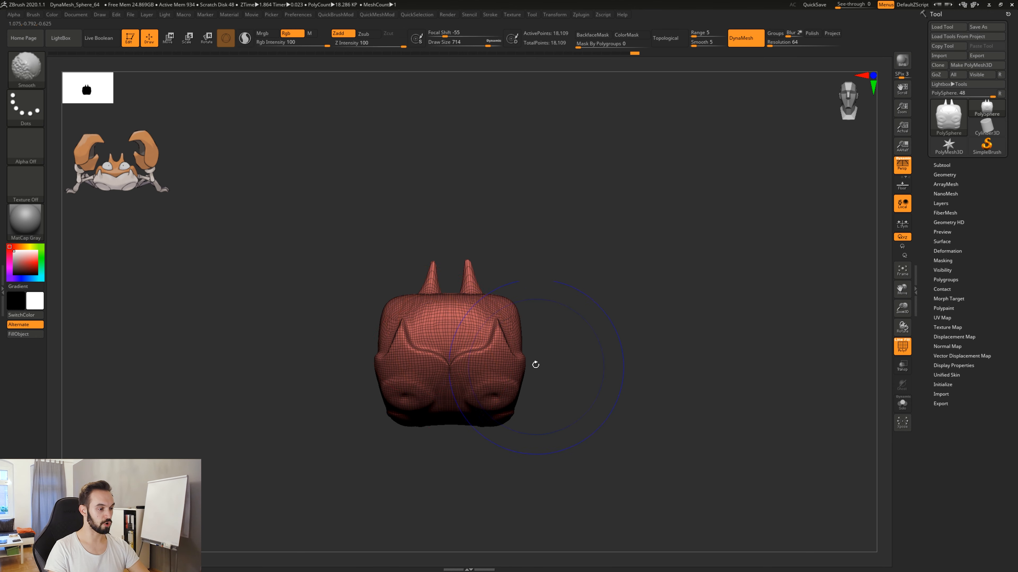
pyautogui.keyDown('alt'); pyautogui.moveTo(534, 403); pyautogui.dragTo(536, 435); pyautogui.keyUp('alt')
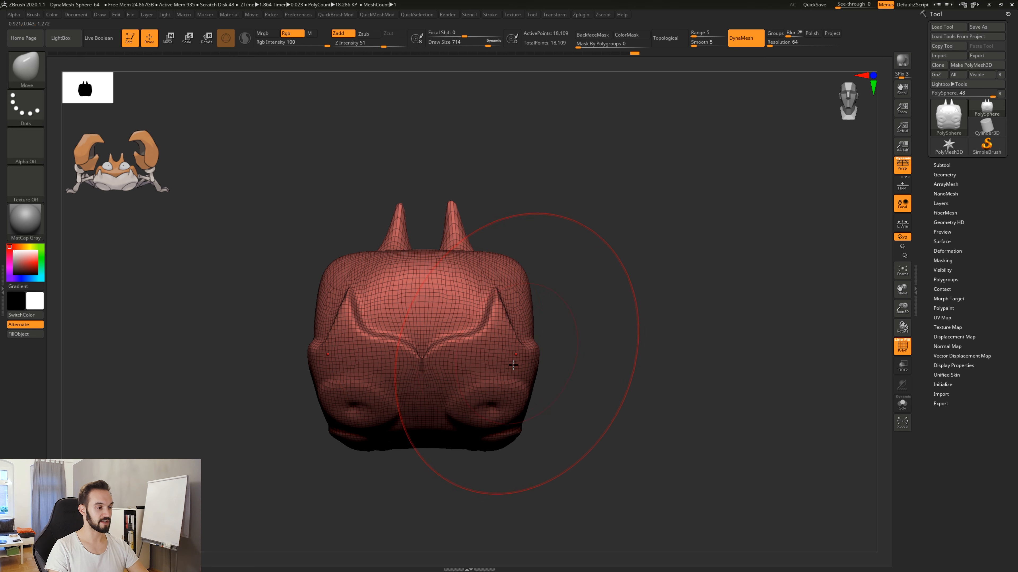
pyautogui.hotkey('shift', 'f')
# Refine the body's side profile around the rim using the Move brush at draw size 372.
pyautogui.keyDown('alt'); pyautogui.moveTo(570, 359); pyautogui.dragTo(566, 394); pyautogui.keyUp('alt')
pyautogui.moveTo(561, 347)
pyautogui.mouseDown()
pyautogui.moveTo(552, 362)
pyautogui.moveTo(522, 340)
pyautogui.moveTo(450, 345)
pyautogui.mouseUp()
pyautogui.press('space')
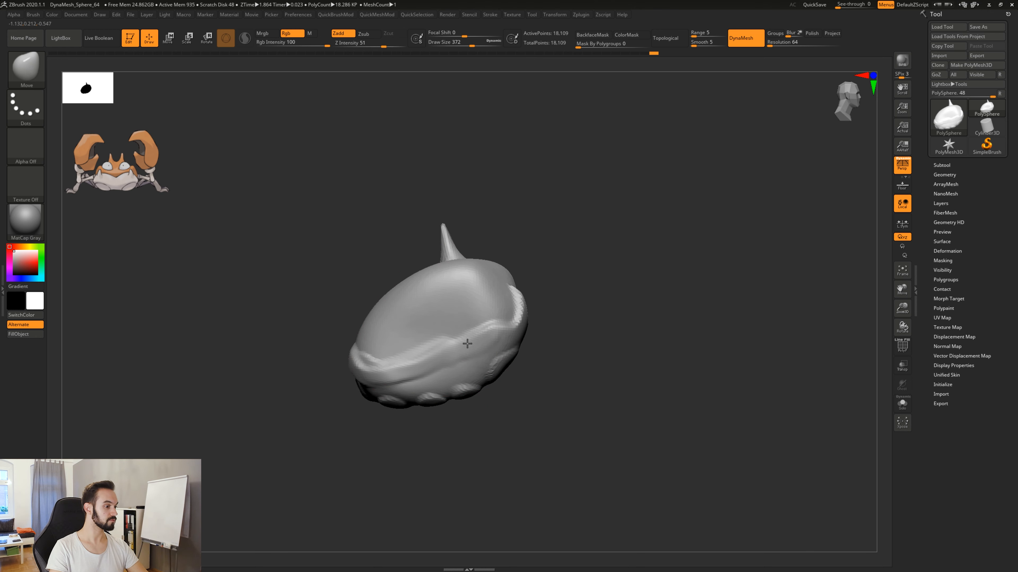
pyautogui.moveTo(418, 365); pyautogui.dragTo(600, 444)
pyautogui.keyDown('alt'); pyautogui.moveTo(603, 390); pyautogui.dragTo(613, 423); pyautogui.keyUp('alt')
# Try to sculpt a mirrored pair of round eye bumps below the horns using the Clay brush at draw size 87, and smooth them.
pyautogui.press('b')
pyautogui.press('c')
pyautogui.press('l')
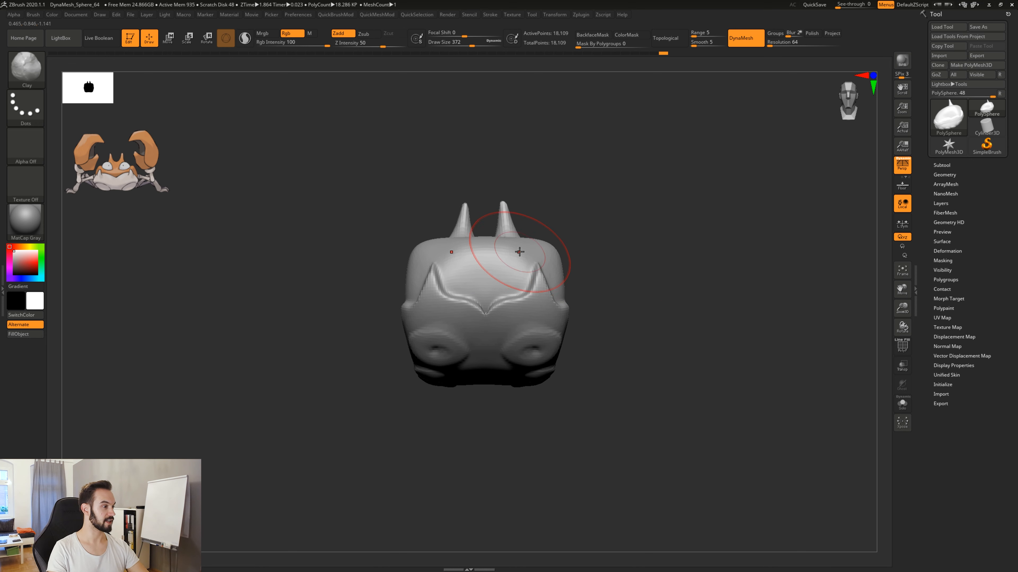
pyautogui.press('space')
pyautogui.moveTo(500, 259); pyautogui.dragTo(492, 259)
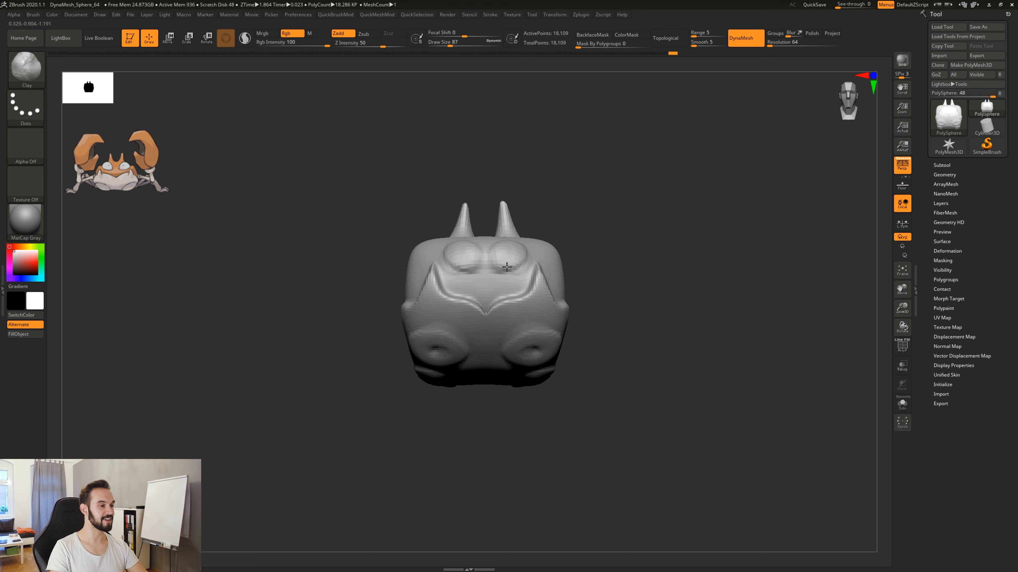
pyautogui.moveTo(571, 205)
pyautogui.mouseDown()
pyautogui.moveTo(497, 251)
pyautogui.moveTo(506, 254)
pyautogui.mouseUp()
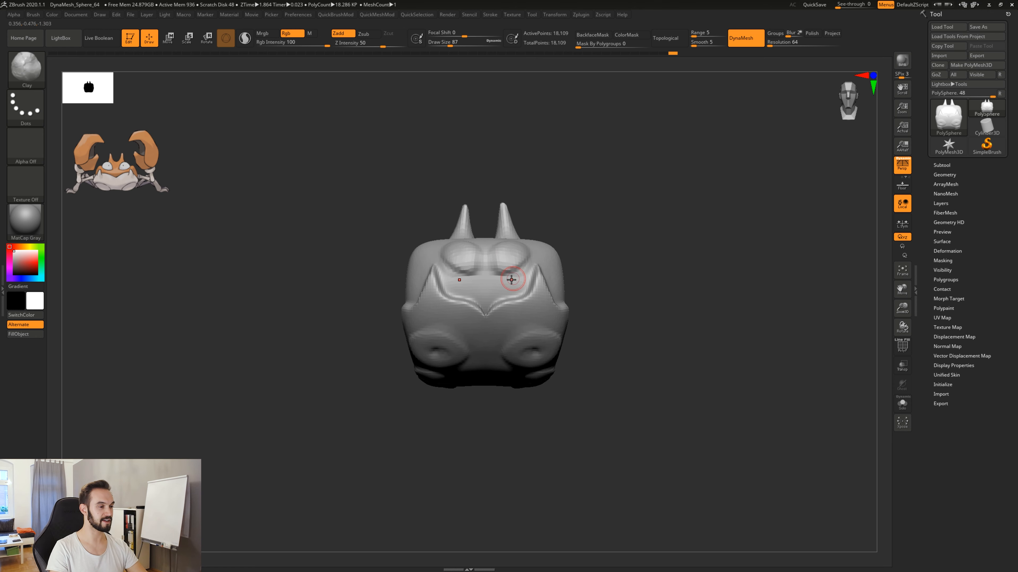
pyautogui.press('shift')
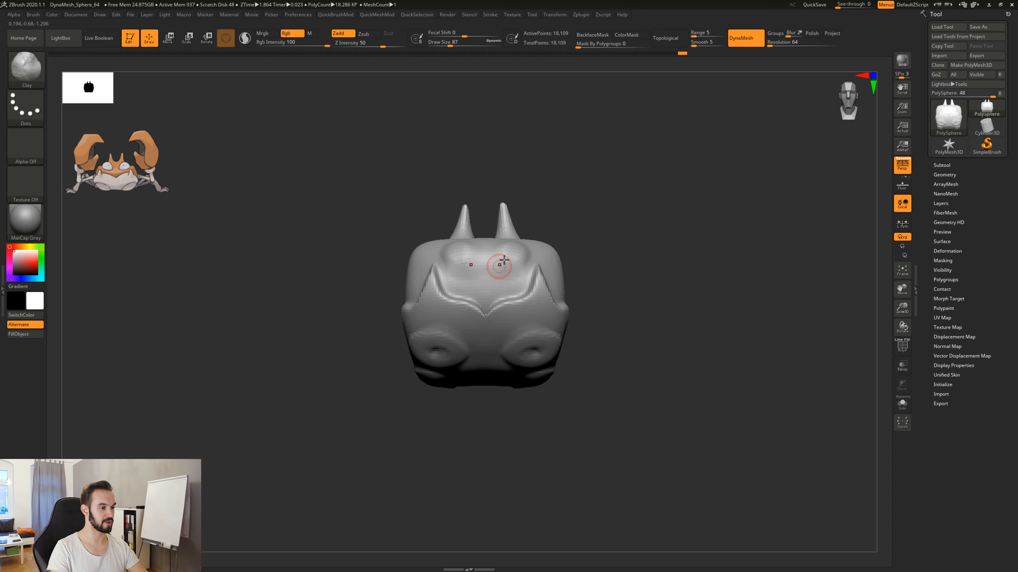
pyautogui.moveTo(584, 211); pyautogui.dragTo(594, 252)
# Undo the sculpted eye bumps and their smoothing on the front of the shell.
pyautogui.hotkey('ctrl', 'z')
pyautogui.hotkey('ctrl', 'z')
pyautogui.hotkey('ctrl', 'z')
pyautogui.hotkey('ctrl', 'z')
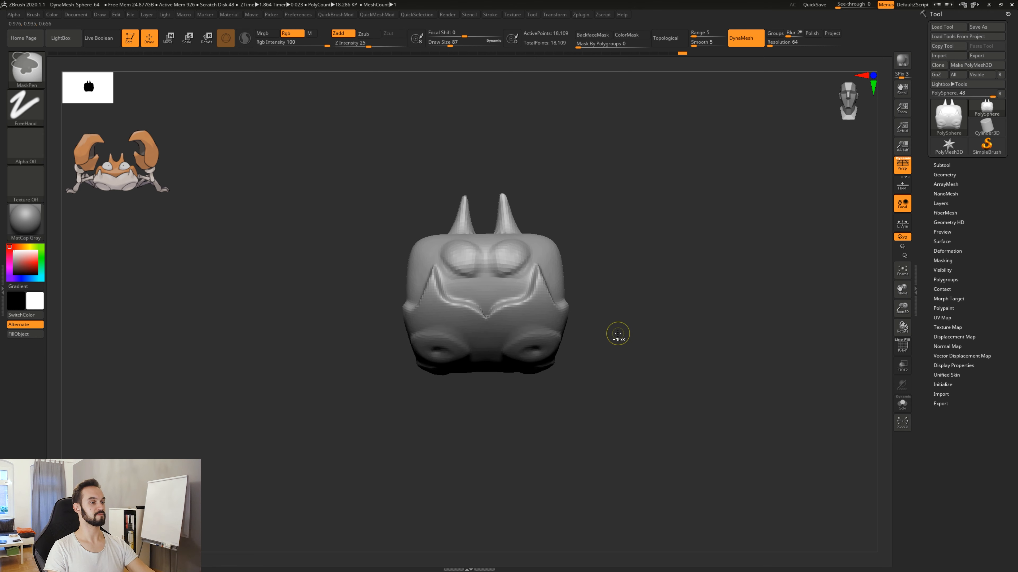
pyautogui.hotkey('ctrl', 'z')
pyautogui.hotkey('ctrl', 'z')
pyautogui.hotkey('ctrl', 'z')
pyautogui.hotkey('ctrl', 'z')
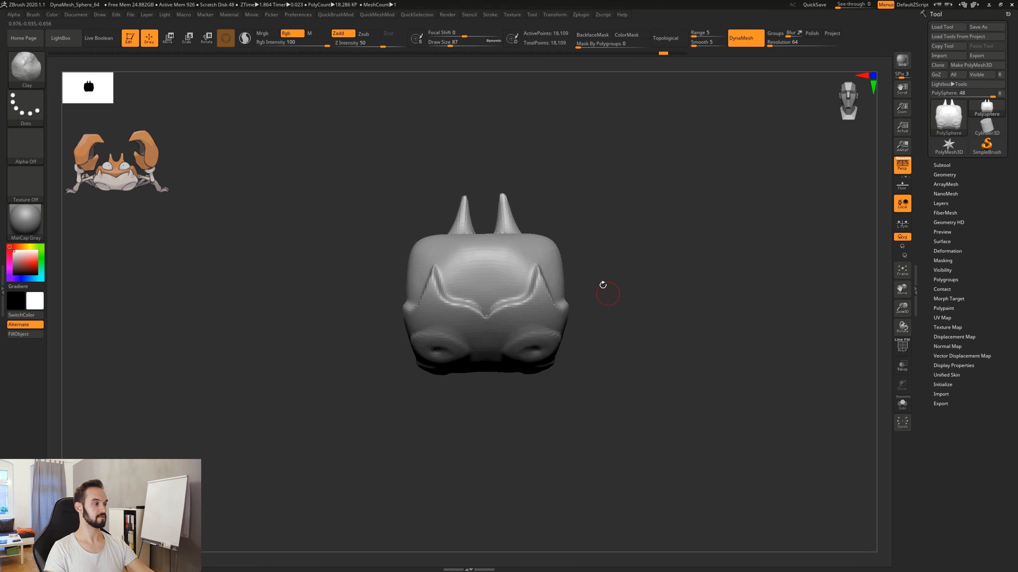
# Try again to build the two eye shapes in clay, wider and shallower, between the horns and the brow ridge.
pyautogui.moveTo(601, 271); pyautogui.dragTo(588, 276)
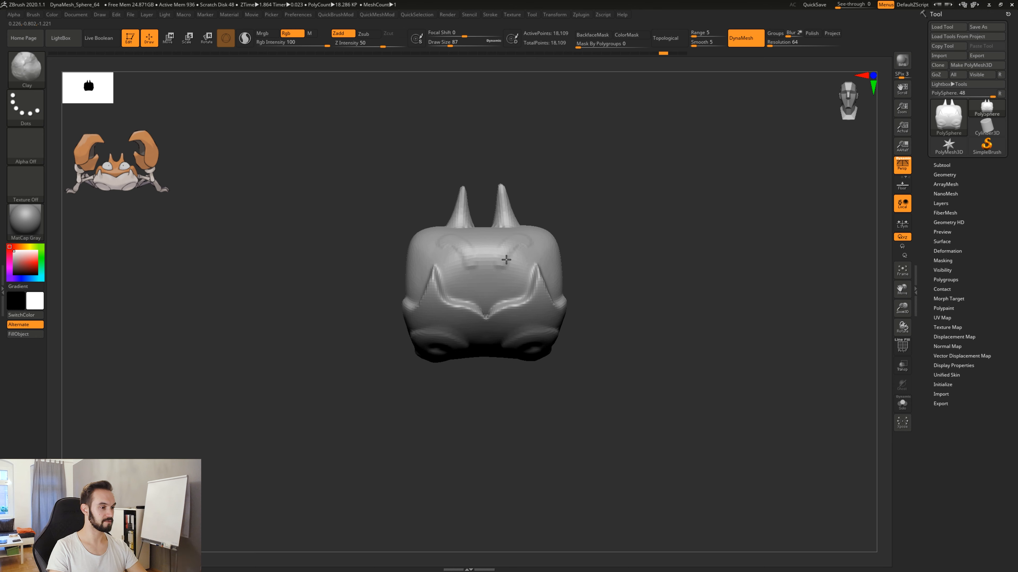
pyautogui.moveTo(506, 260); pyautogui.dragTo(515, 257)
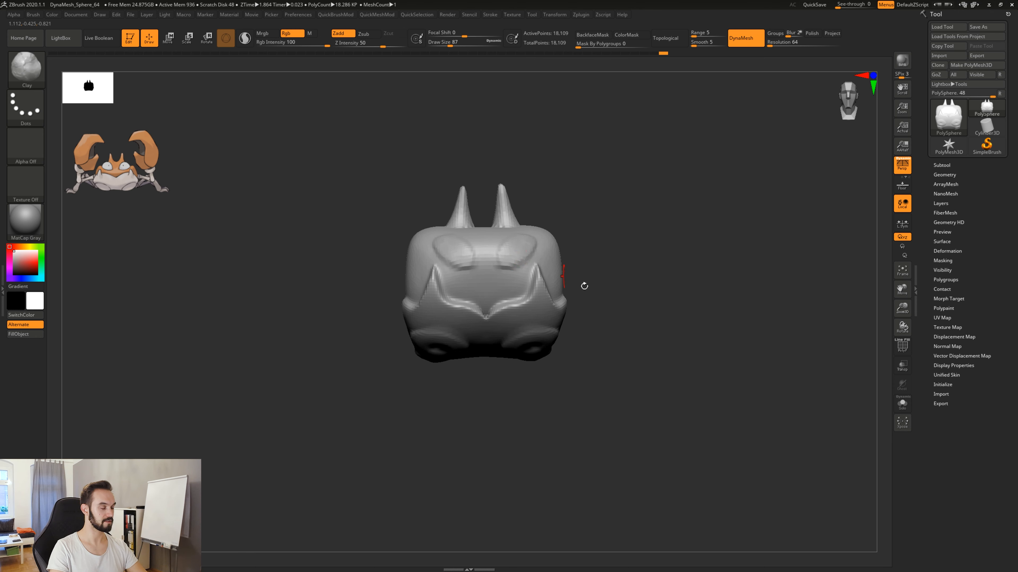
pyautogui.moveTo(584, 287); pyautogui.dragTo(609, 318)
pyautogui.moveTo(601, 416)
pyautogui.keyDown('alt'); pyautogui.mouseDown()
pyautogui.moveTo(588, 410)
pyautogui.moveTo(594, 389)
pyautogui.moveTo(591, 405)
pyautogui.mouseUp(); pyautogui.keyUp('alt')
pyautogui.moveTo(499, 245)
pyautogui.keyDown('shift'); pyautogui.mouseDown()
pyautogui.moveTo(524, 239)
pyautogui.moveTo(527, 257)
pyautogui.mouseUp(); pyautogui.keyUp('shift')
pyautogui.moveTo(590, 321)
pyautogui.mouseDown()
pyautogui.moveTo(613, 314)
pyautogui.moveTo(601, 307)
pyautogui.moveTo(629, 335)
pyautogui.moveTo(630, 355)
pyautogui.mouseUp()
pyautogui.moveTo(602, 301)
pyautogui.mouseDown()
pyautogui.moveTo(583, 308)
pyautogui.moveTo(615, 299)
pyautogui.mouseUp()
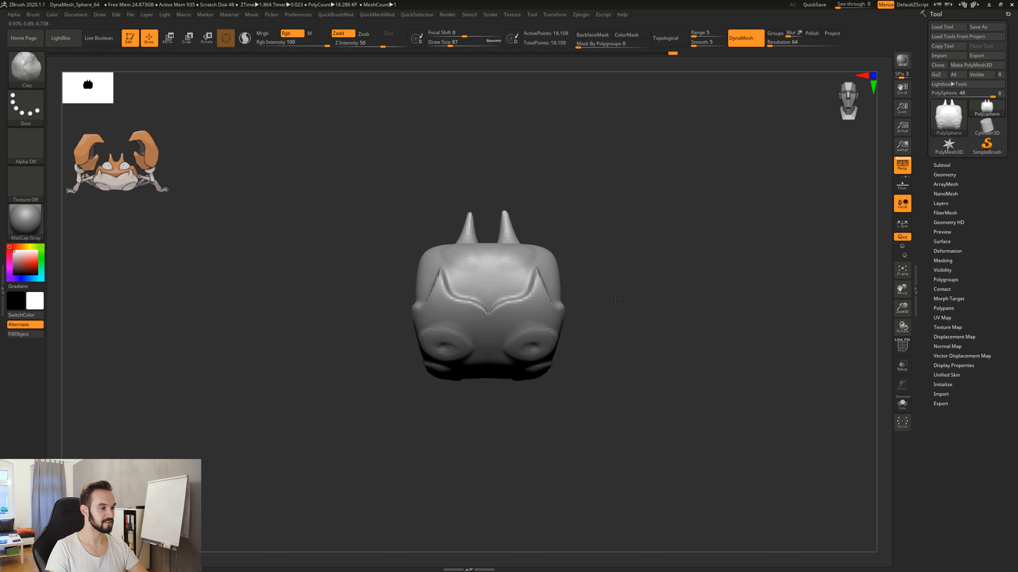
pyautogui.moveTo(590, 335); pyautogui.dragTo(635, 390)
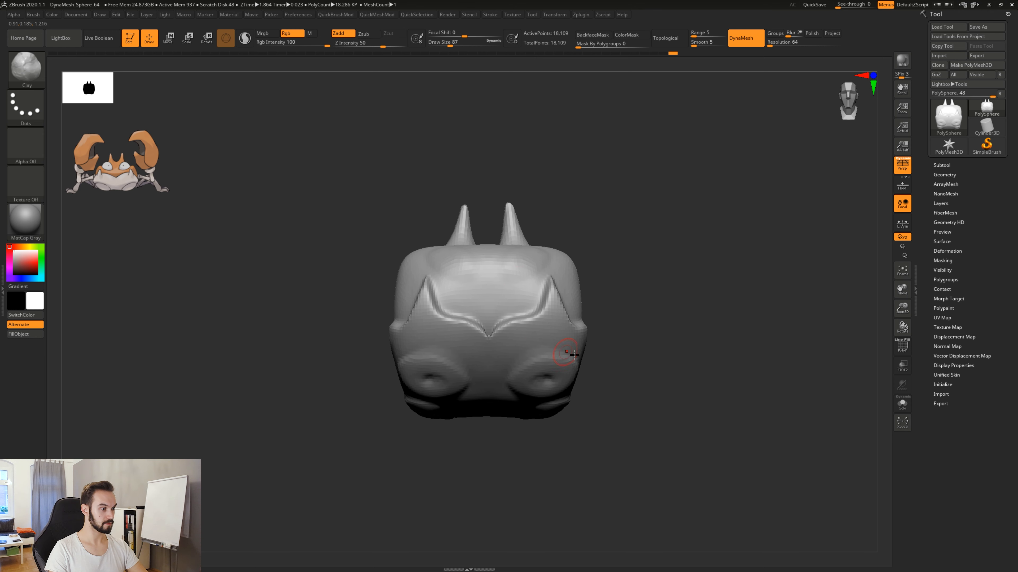
pyautogui.keyDown('alt'); pyautogui.moveTo(631, 376); pyautogui.dragTo(623, 364); pyautogui.keyUp('alt')
pyautogui.keyDown('alt'); pyautogui.moveTo(615, 400); pyautogui.dragTo(655, 339); pyautogui.keyUp('alt')
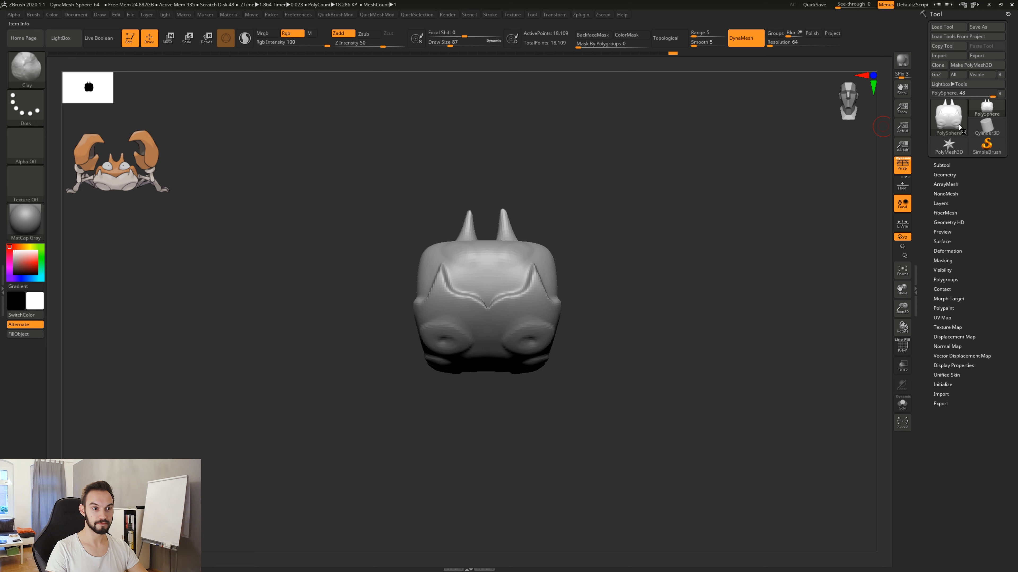
# Remove the Tool palette from its tray and dock it there again.
pyautogui.click(1008, 14)
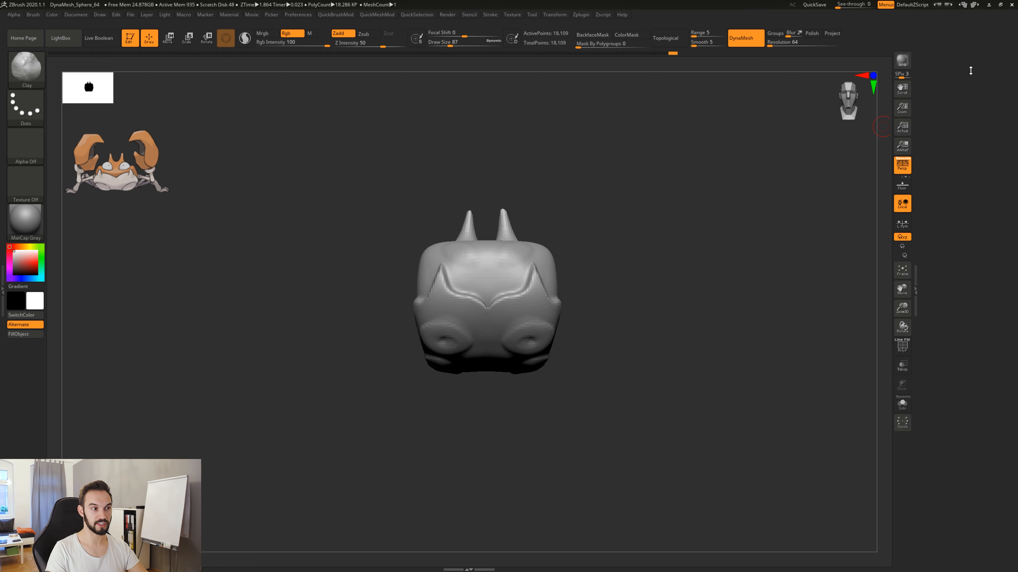
pyautogui.click(534, 16)
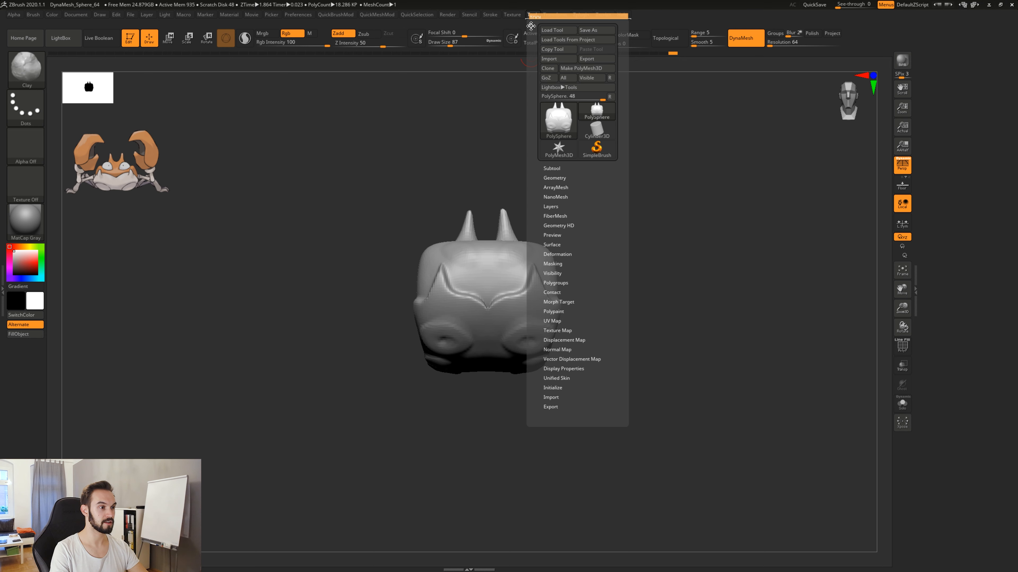
pyautogui.click(531, 26)
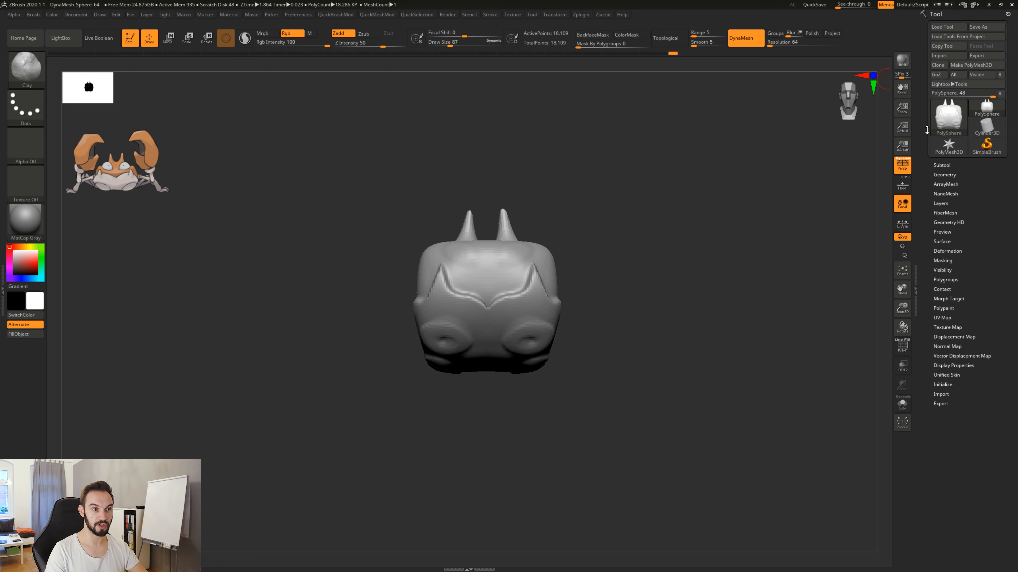
# Append a Sphere3D mesh as a new subtool alongside the crab body.
pyautogui.click(943, 165)
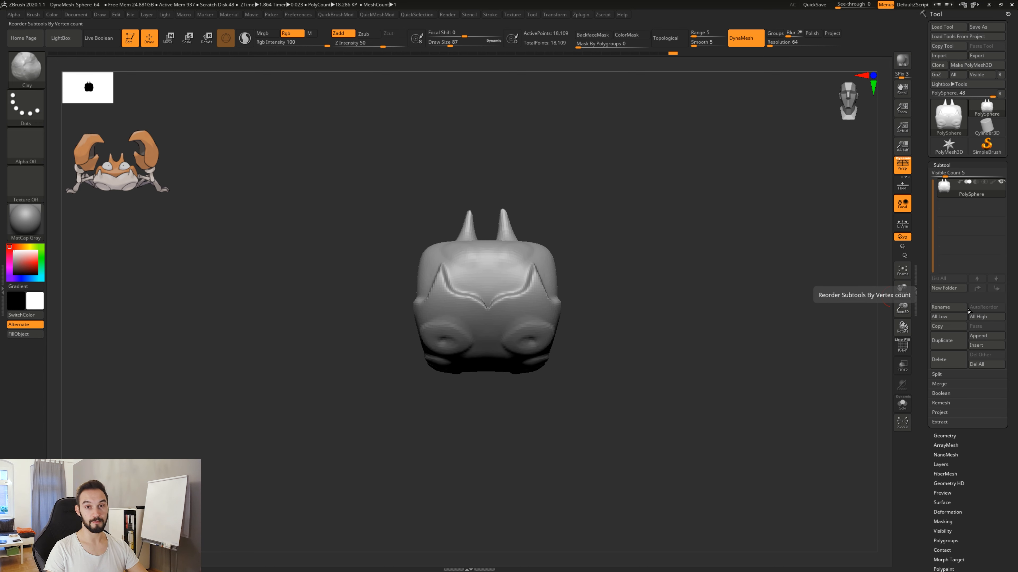
pyautogui.click(981, 337)
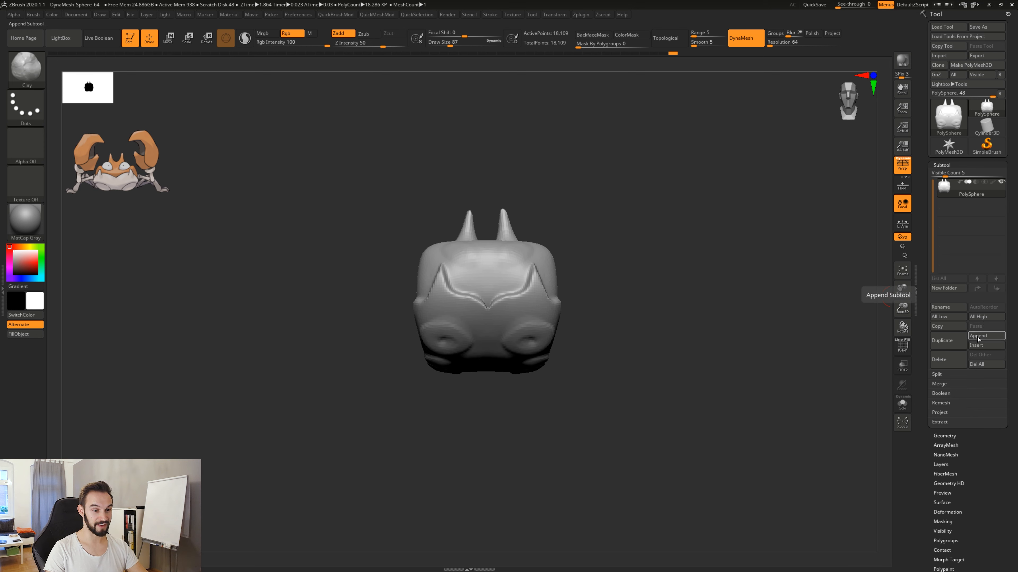
pyautogui.click(978, 337)
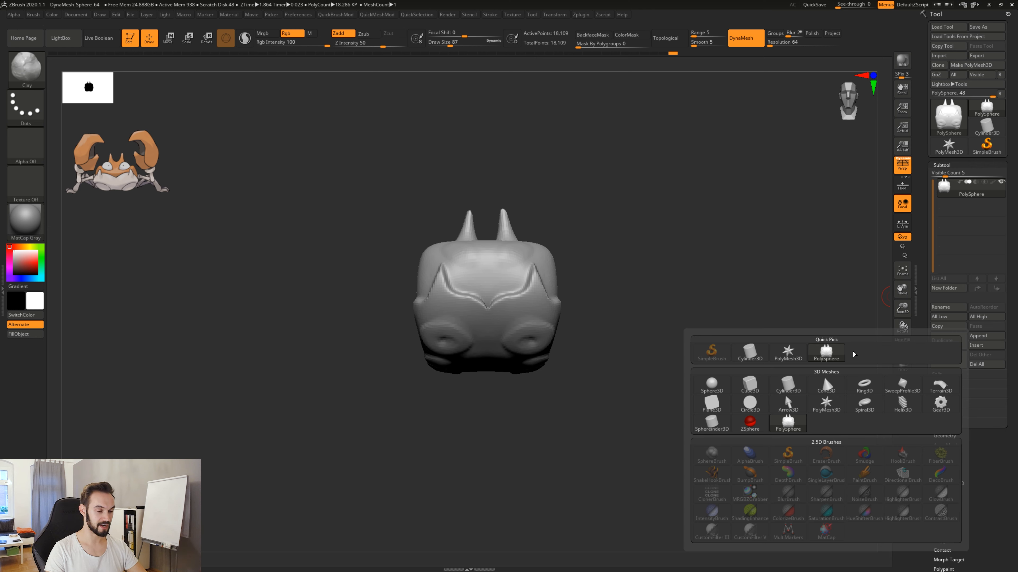
pyautogui.moveTo(713, 386)
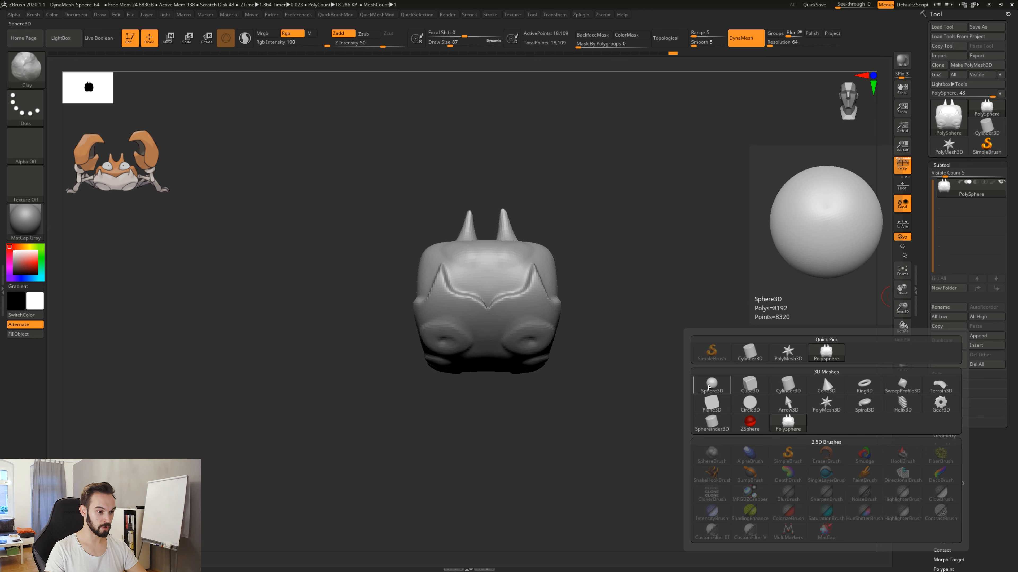
pyautogui.click(713, 387)
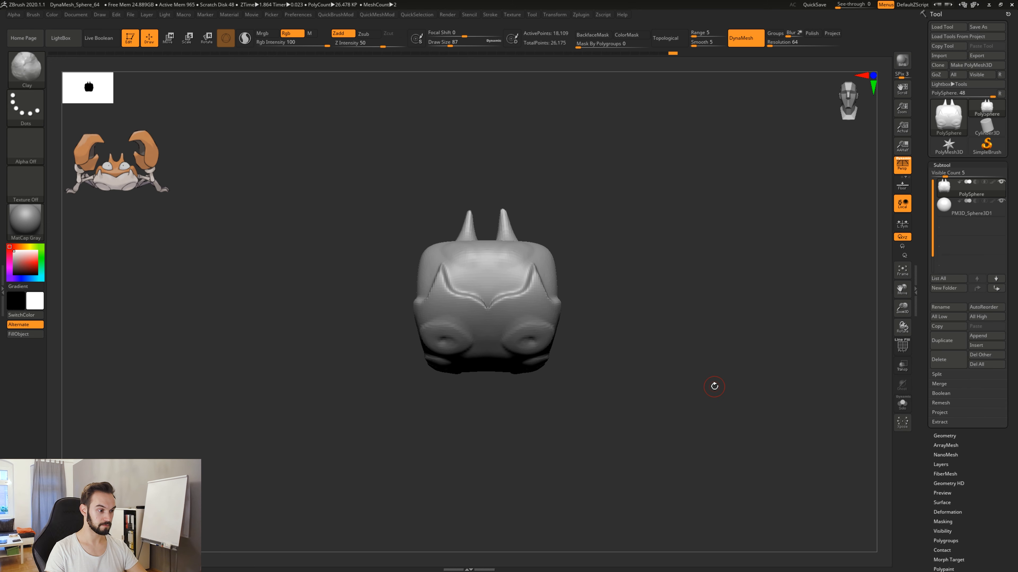
# Make the appended sphere the active subtool and turn on transparency to reveal it inside the body.
pyautogui.moveTo(625, 328)
pyautogui.mouseDown()
pyautogui.moveTo(665, 335)
pyautogui.moveTo(609, 317)
pyautogui.mouseUp()
pyautogui.moveTo(649, 263); pyautogui.dragTo(665, 325)
pyautogui.moveTo(677, 372); pyautogui.dragTo(617, 338)
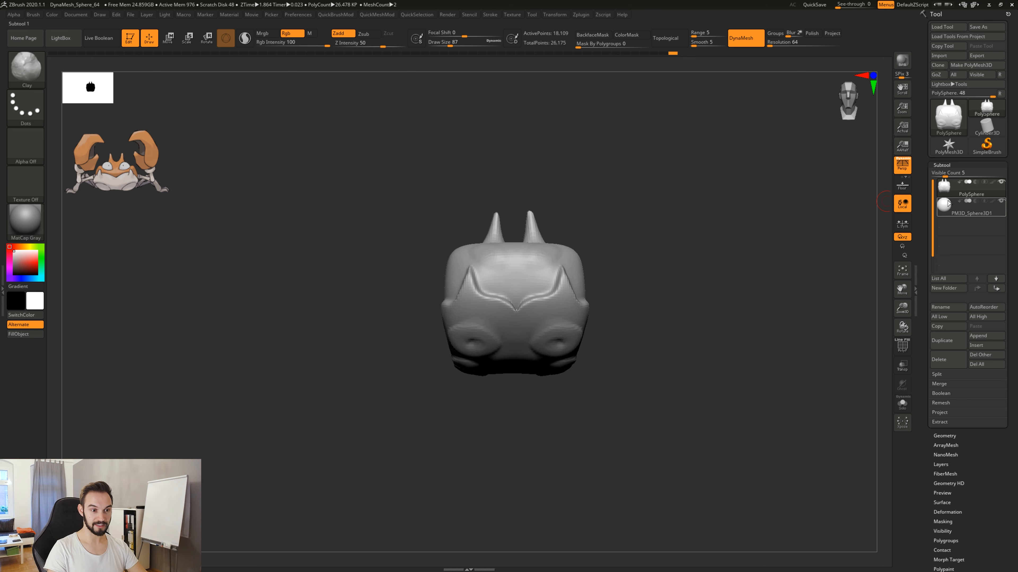
pyautogui.click(946, 209)
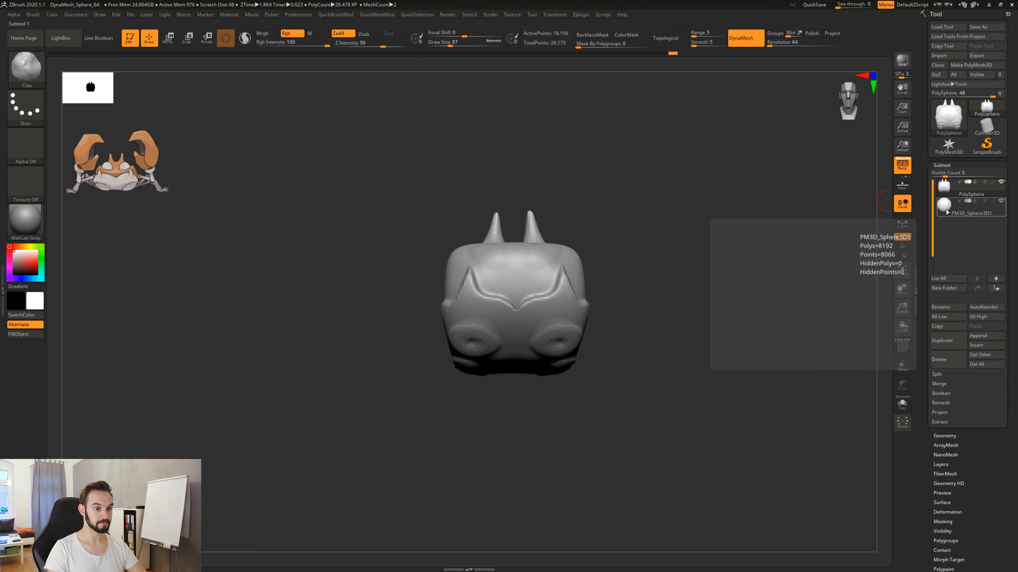
pyautogui.moveTo(611, 298); pyautogui.dragTo(638, 337)
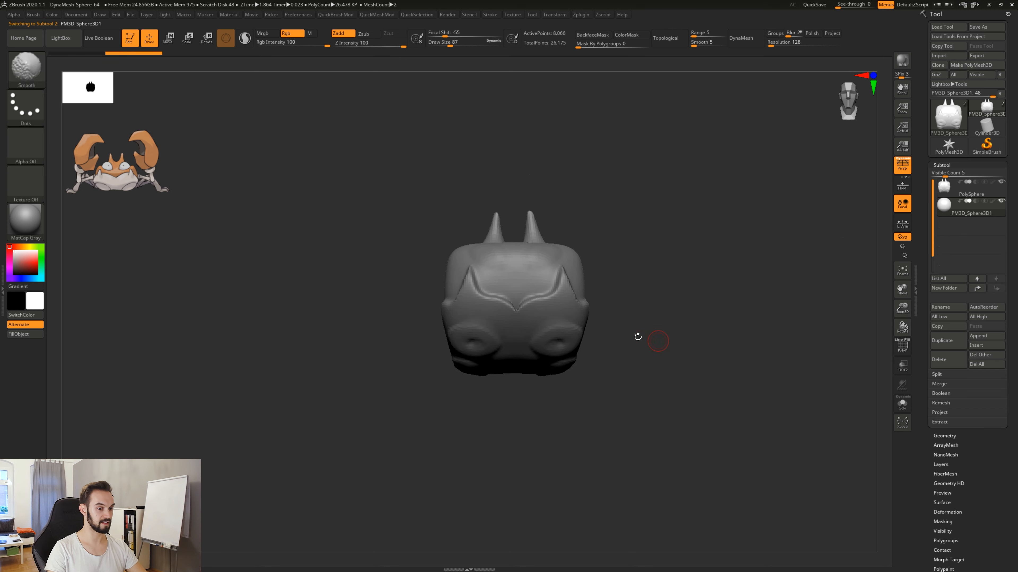
pyautogui.click(902, 369)
pyautogui.moveTo(652, 381); pyautogui.dragTo(592, 352)
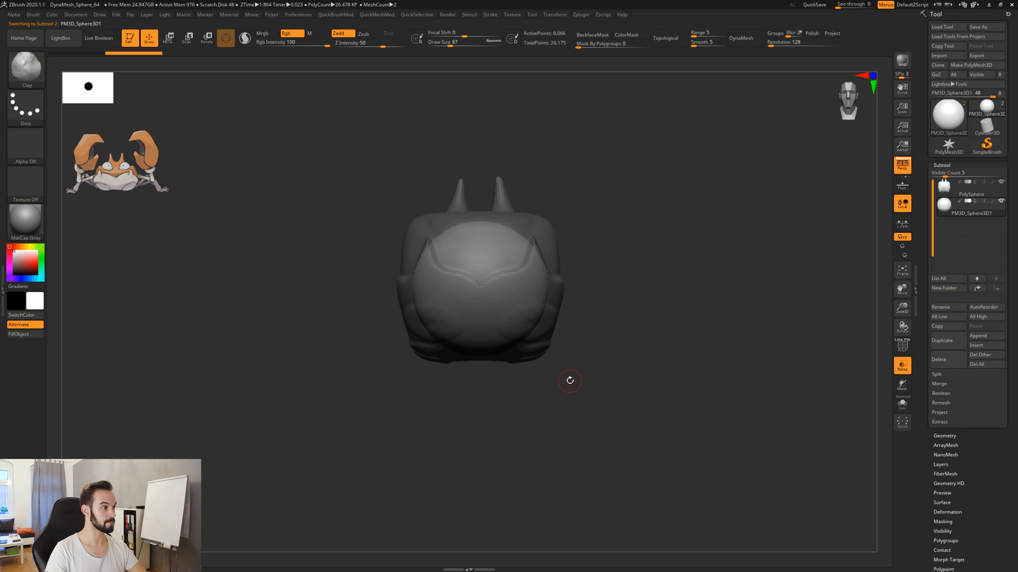
pyautogui.keyDown('alt'); pyautogui.moveTo(588, 386); pyautogui.dragTo(607, 387); pyautogui.keyUp('alt')
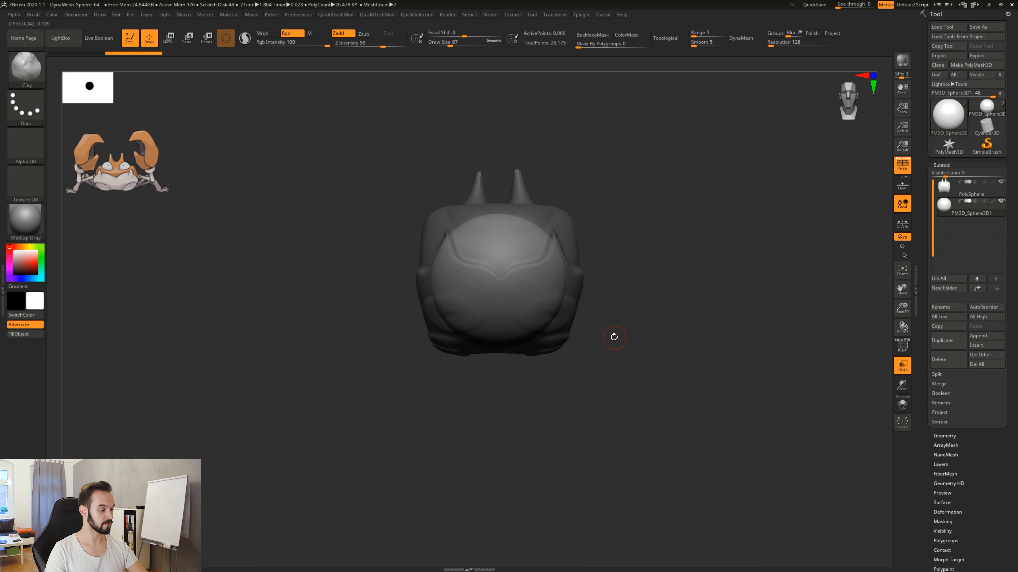
# Bring up the transform gizmo and move the sphere down and forward until it sits clear of the crab body.
pyautogui.press('r')
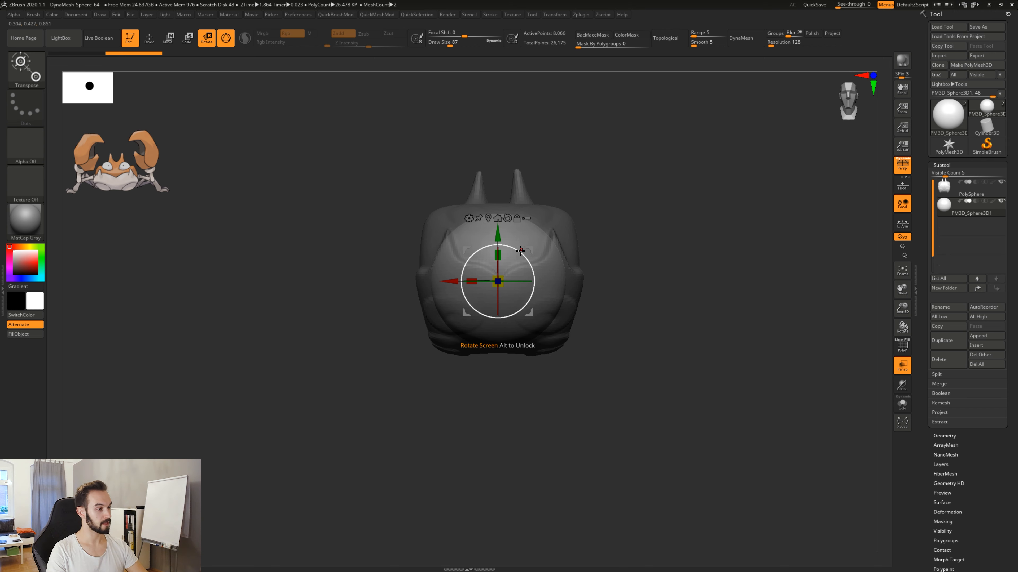
pyautogui.moveTo(498, 235); pyautogui.dragTo(524, 353)
pyautogui.moveTo(757, 335); pyautogui.dragTo(677, 367)
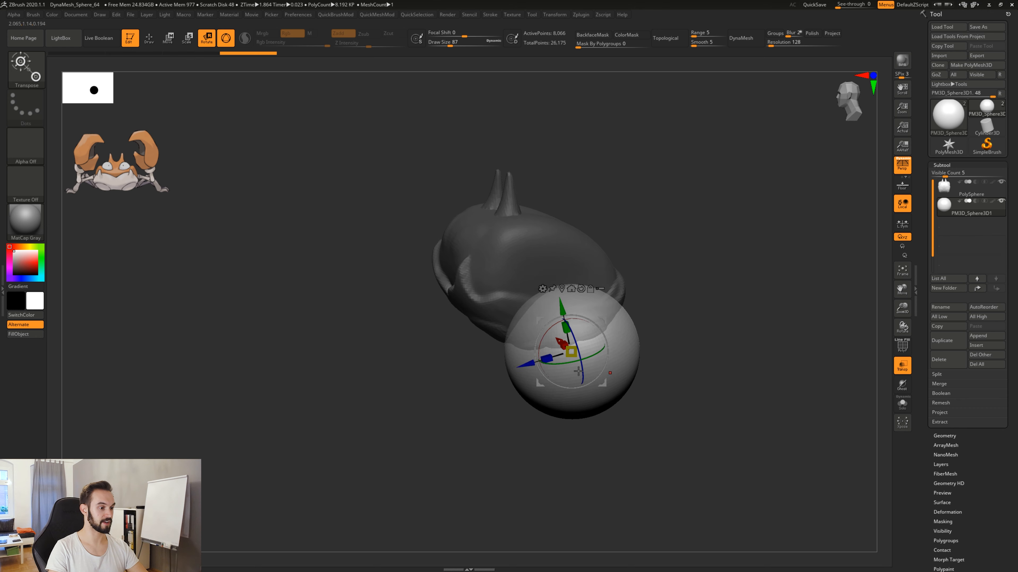
pyautogui.moveTo(523, 368); pyautogui.dragTo(360, 413)
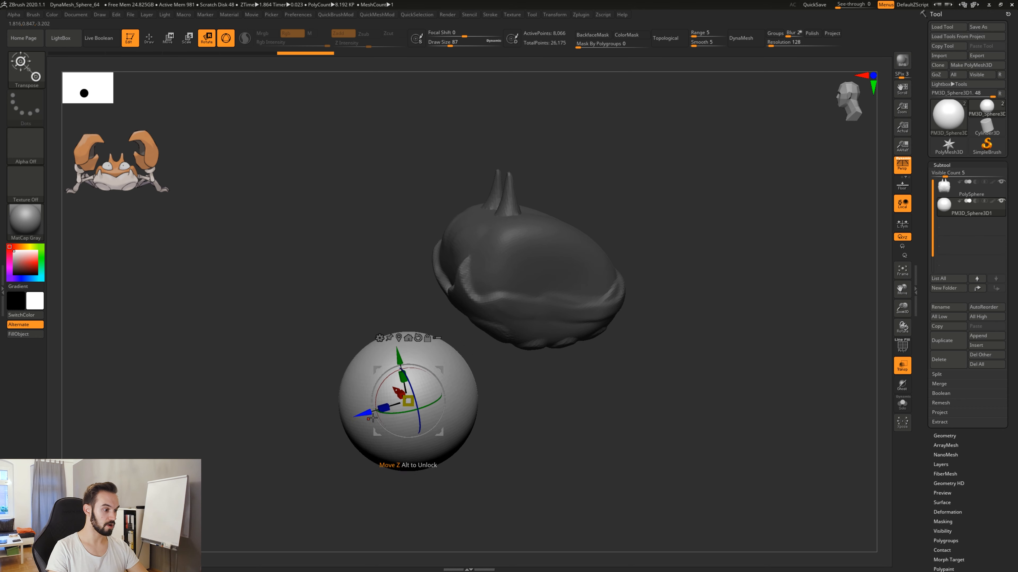
pyautogui.moveTo(577, 429); pyautogui.dragTo(543, 390)
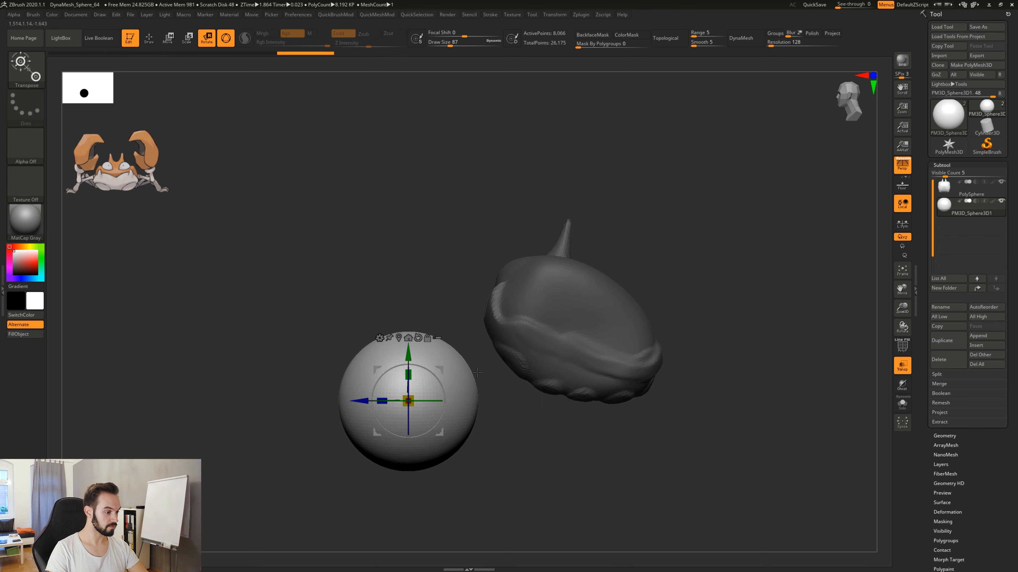
pyautogui.keyDown('alt'); pyautogui.moveTo(477, 372); pyautogui.dragTo(508, 354); pyautogui.keyUp('alt')
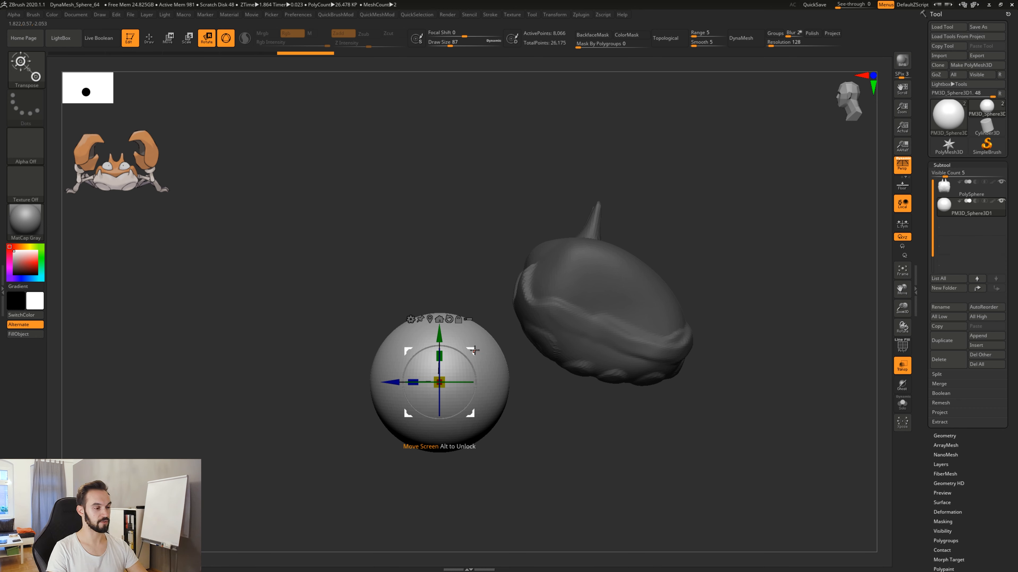
# Move the sphere freely in the view plane until it sits beside the crab body in front view.
pyautogui.moveTo(472, 350)
pyautogui.mouseDown()
pyautogui.moveTo(507, 305)
pyautogui.moveTo(547, 309)
pyautogui.moveTo(543, 346)
pyautogui.moveTo(485, 352)
pyautogui.mouseUp()
pyautogui.moveTo(519, 417); pyautogui.dragTo(551, 359)
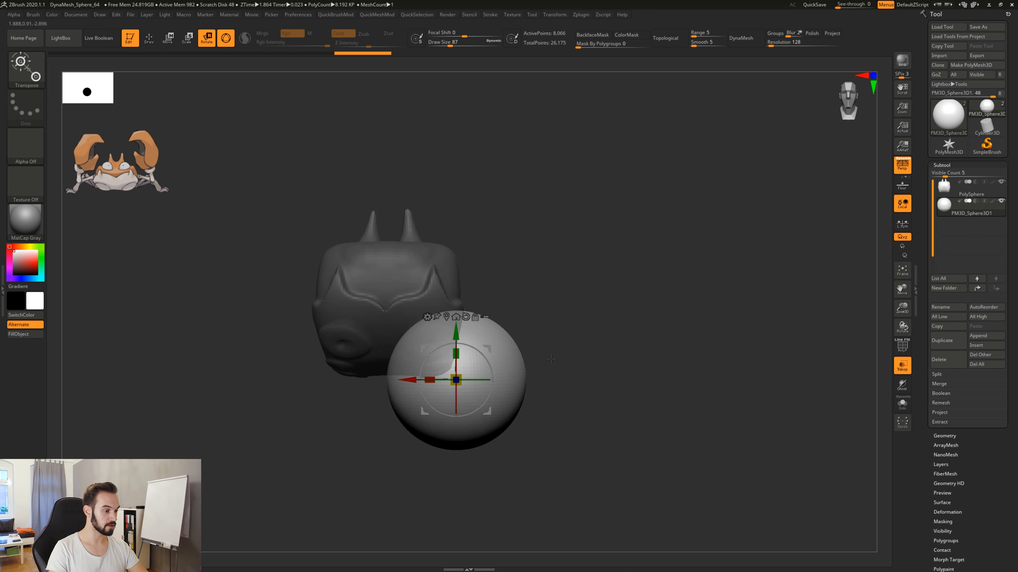
pyautogui.moveTo(488, 349); pyautogui.dragTo(582, 343)
pyautogui.moveTo(663, 318); pyautogui.dragTo(649, 263)
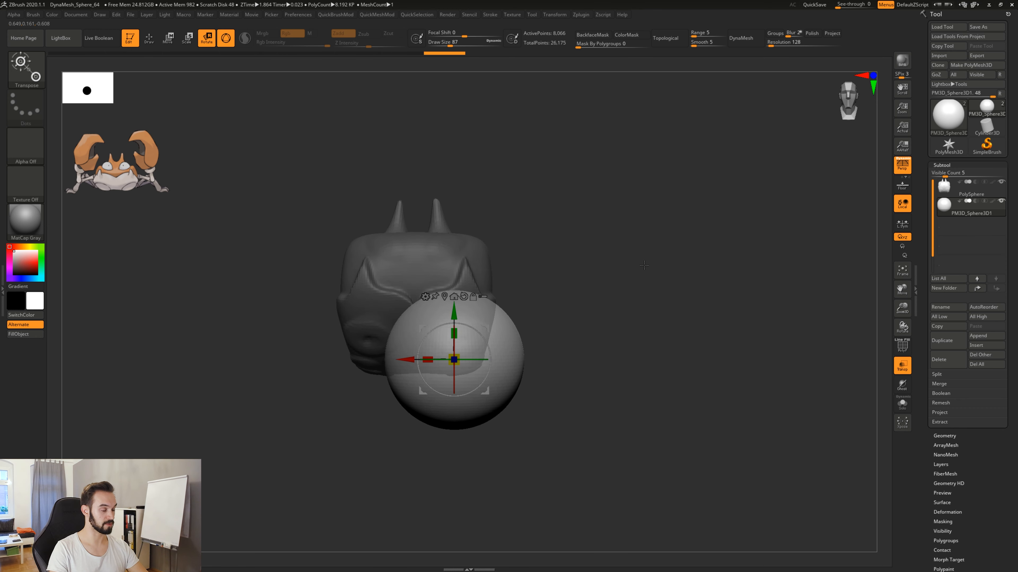
pyautogui.moveTo(486, 329); pyautogui.dragTo(593, 280)
pyautogui.moveTo(546, 325); pyautogui.dragTo(550, 326)
pyautogui.moveTo(748, 308); pyautogui.dragTo(552, 351)
pyautogui.moveTo(486, 353); pyautogui.dragTo(681, 306)
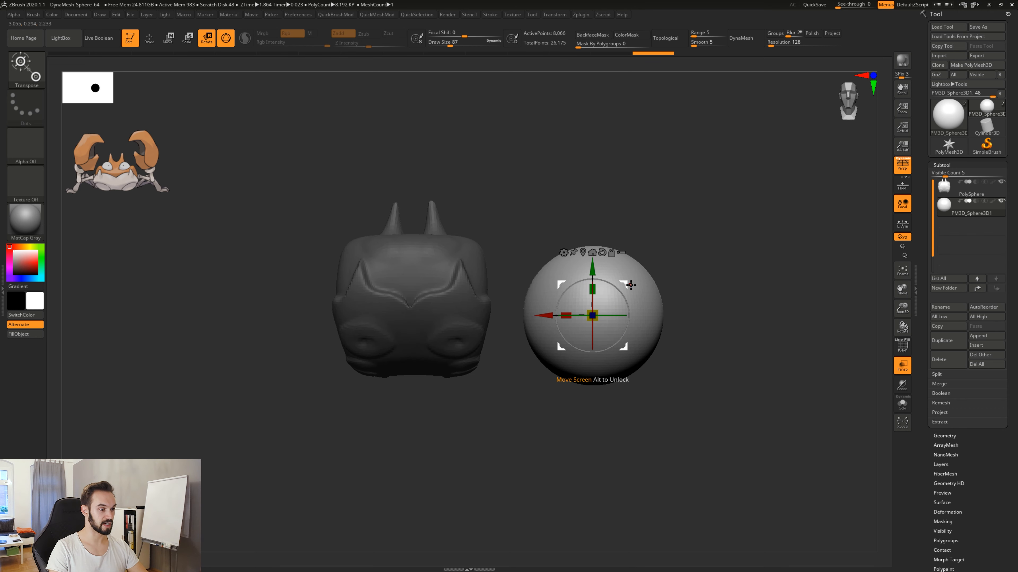
pyautogui.moveTo(625, 279); pyautogui.dragTo(619, 285)
pyautogui.moveTo(707, 303)
pyautogui.mouseDown()
pyautogui.moveTo(613, 307)
pyautogui.moveTo(634, 321)
pyautogui.moveTo(707, 303)
pyautogui.mouseUp()
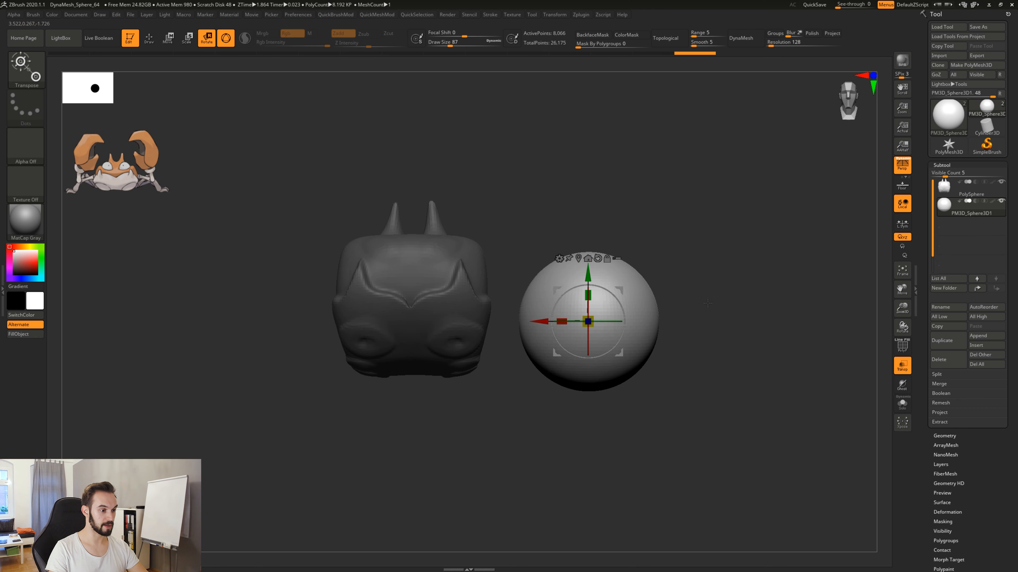
pyautogui.moveTo(622, 288); pyautogui.dragTo(675, 312)
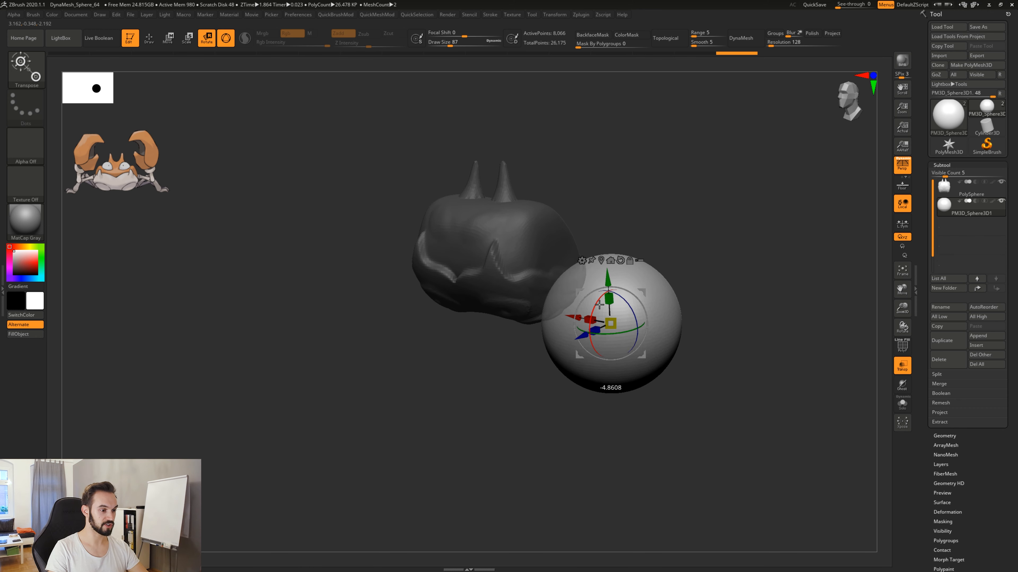
# Try rotating the sphere around individual gizmo axes, then undo the rotations.
pyautogui.moveTo(599, 306); pyautogui.dragTo(629, 307)
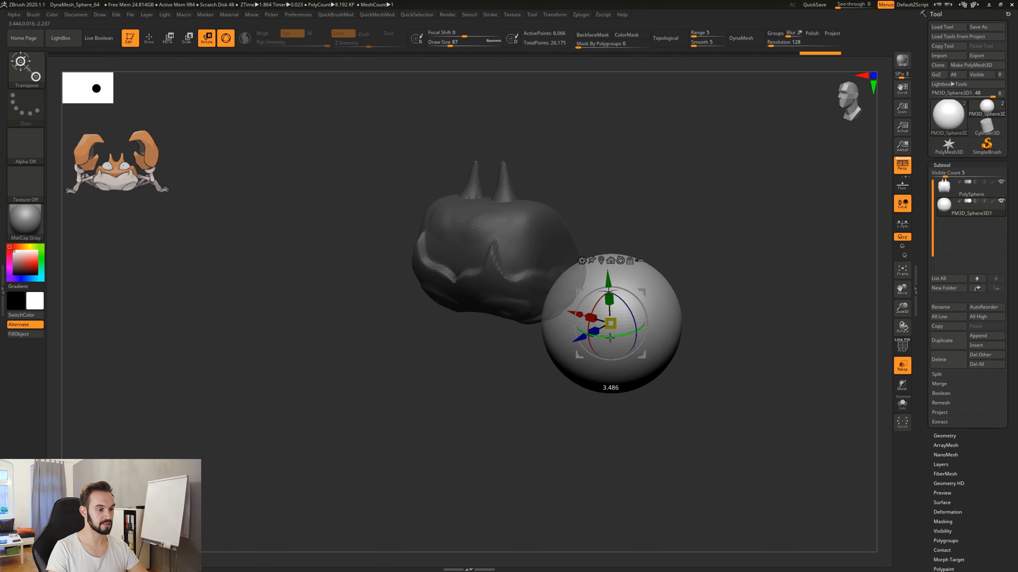
pyautogui.moveTo(609, 338); pyautogui.dragTo(652, 376)
pyautogui.hotkey('ctrl', 'z')
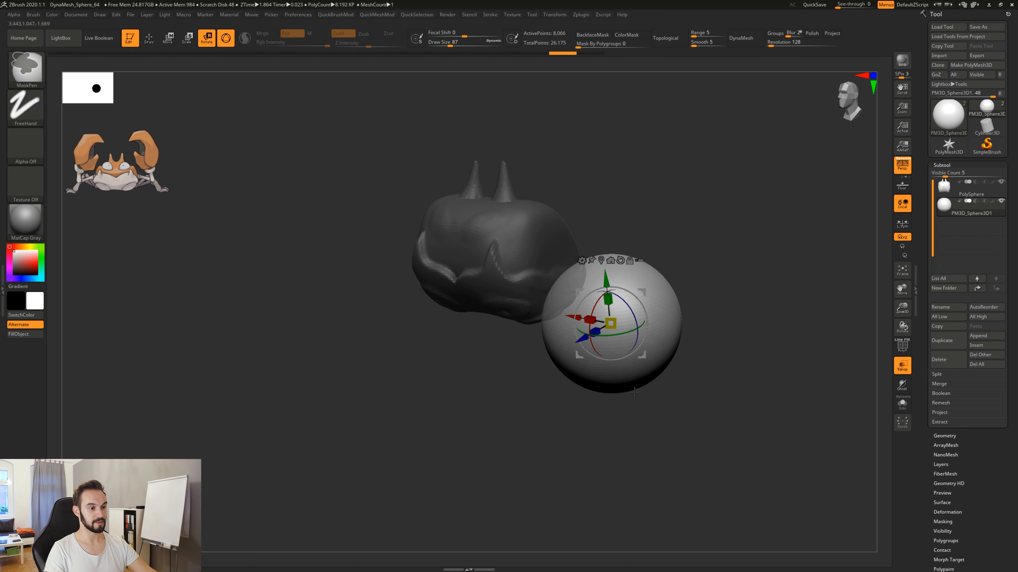
pyautogui.hotkey('ctrl', 'z')
pyautogui.keyDown('shift'); pyautogui.moveTo(667, 367); pyautogui.dragTo(676, 400); pyautogui.keyUp('shift')
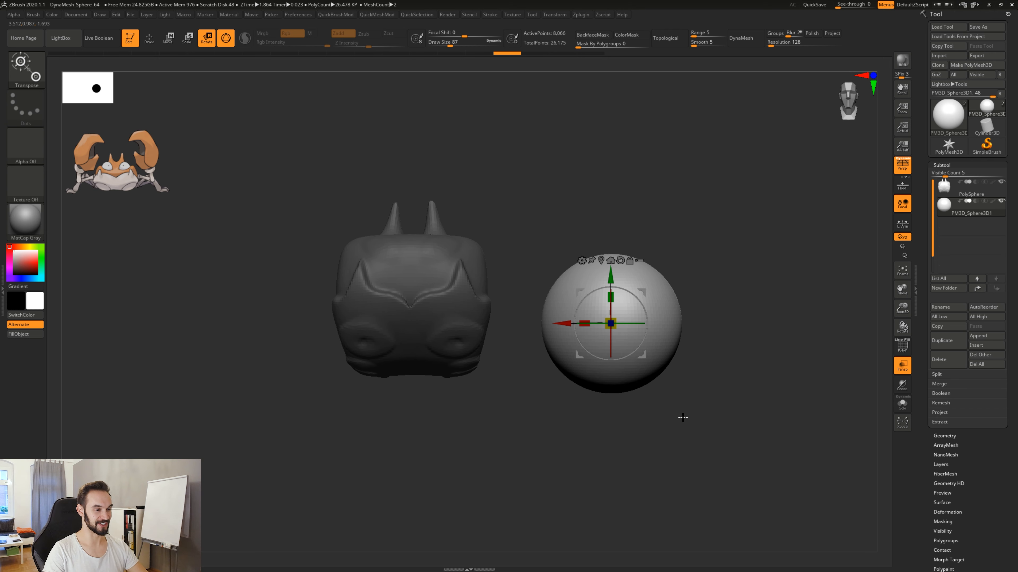
# Try stretching the sphere along its Y axis and its X axis, undoing each stretch.
pyautogui.moveTo(676, 425); pyautogui.dragTo(642, 461)
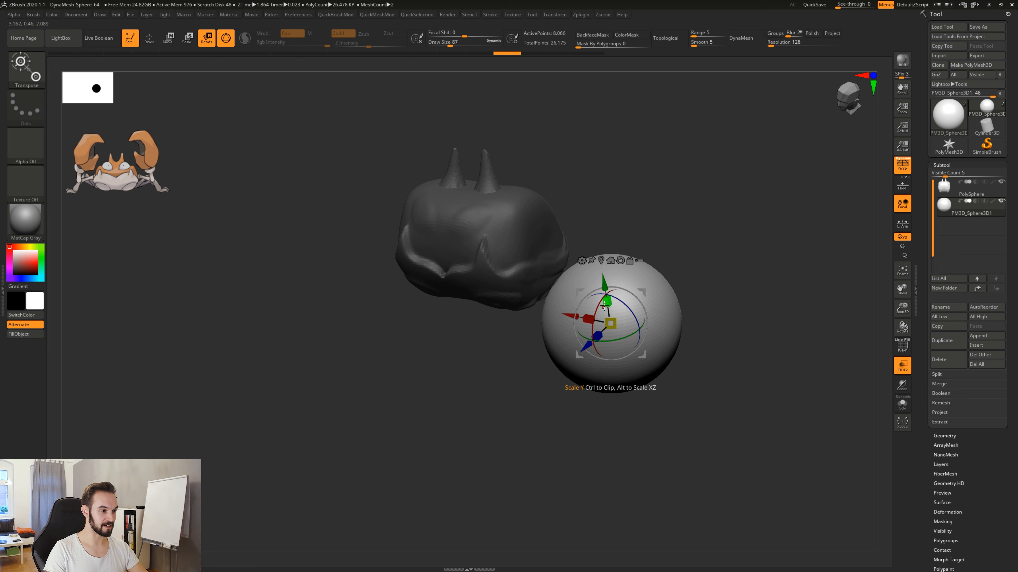
pyautogui.moveTo(604, 306); pyautogui.dragTo(595, 219)
pyautogui.moveTo(703, 287); pyautogui.dragTo(721, 298)
pyautogui.hotkey('ctrl', 'z')
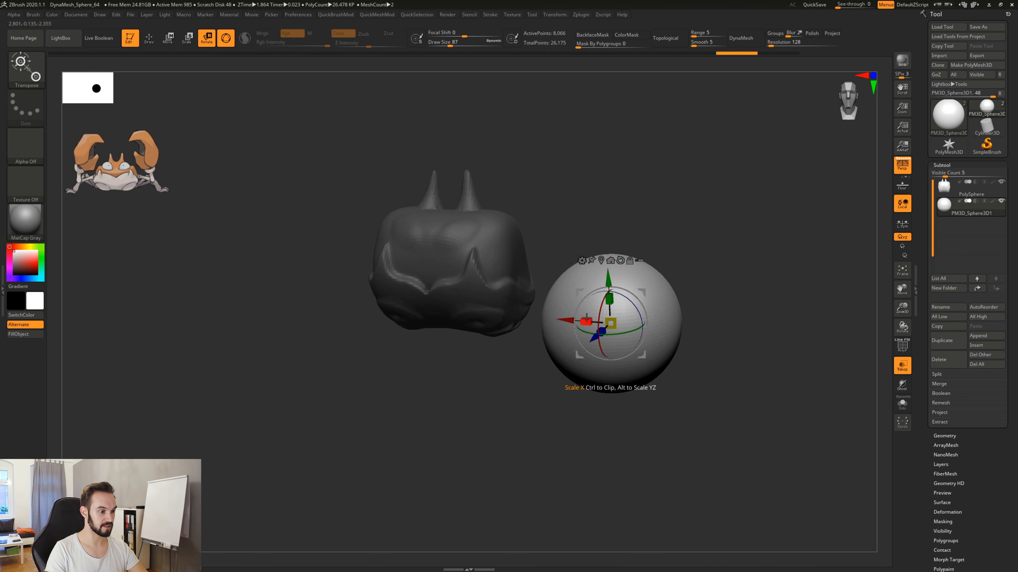
pyautogui.moveTo(586, 319); pyautogui.dragTo(525, 424)
pyautogui.hotkey('ctrl', 'z')
pyautogui.moveTo(636, 423); pyautogui.dragTo(661, 404)
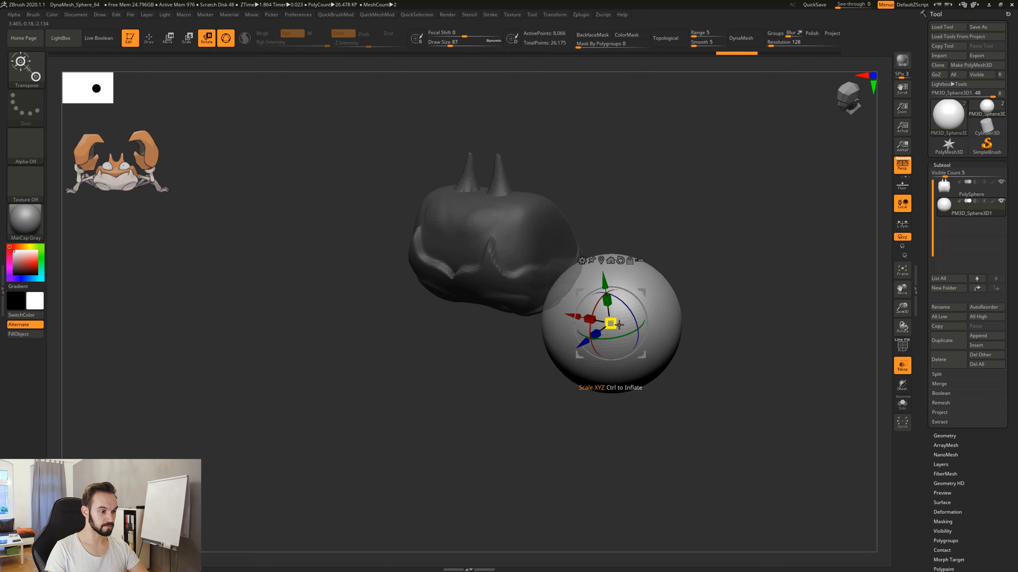
# Scale the sphere uniformly down to about a third of its size.
pyautogui.moveTo(623, 316); pyautogui.dragTo(685, 264)
pyautogui.moveTo(616, 321)
pyautogui.mouseDown()
pyautogui.moveTo(674, 275)
pyautogui.moveTo(608, 327)
pyautogui.mouseUp()
pyautogui.moveTo(613, 330); pyautogui.dragTo(667, 293)
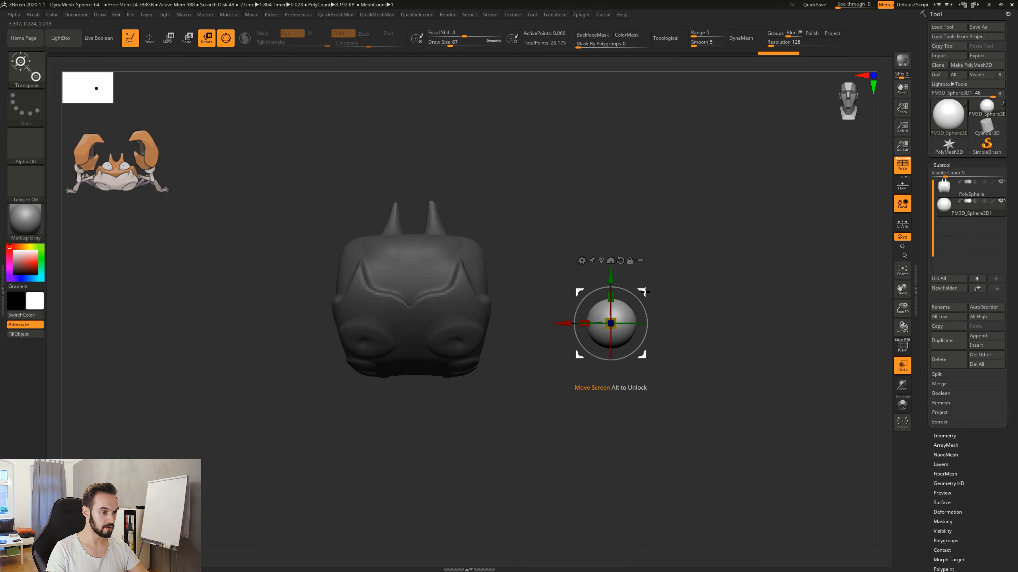
# Move the small sphere to the crab's underside, over the first leg socket behind the claw socket.
pyautogui.moveTo(617, 337); pyautogui.dragTo(465, 362)
pyautogui.moveTo(582, 362); pyautogui.dragTo(580, 245)
pyautogui.keyDown('alt'); pyautogui.moveTo(502, 399); pyautogui.dragTo(552, 322); pyautogui.keyUp('alt')
pyautogui.moveTo(540, 239); pyautogui.dragTo(537, 403)
pyautogui.moveTo(520, 285); pyautogui.dragTo(519, 303)
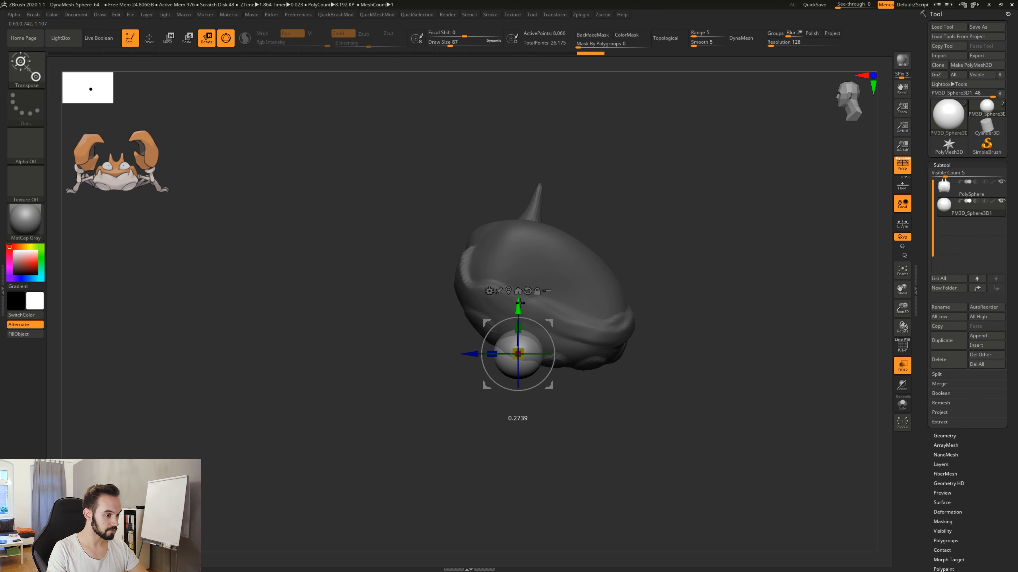
pyautogui.moveTo(551, 418); pyautogui.dragTo(602, 329)
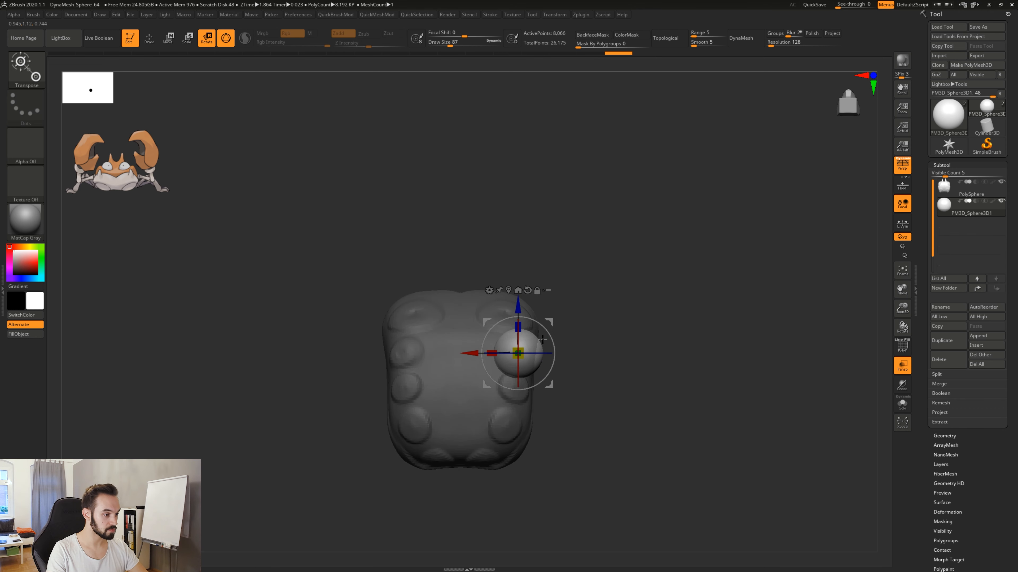
# Shrink the sphere uniformly to the size of the leg socket and fine-tune its position over the socket.
pyautogui.moveTo(522, 352); pyautogui.dragTo(513, 353)
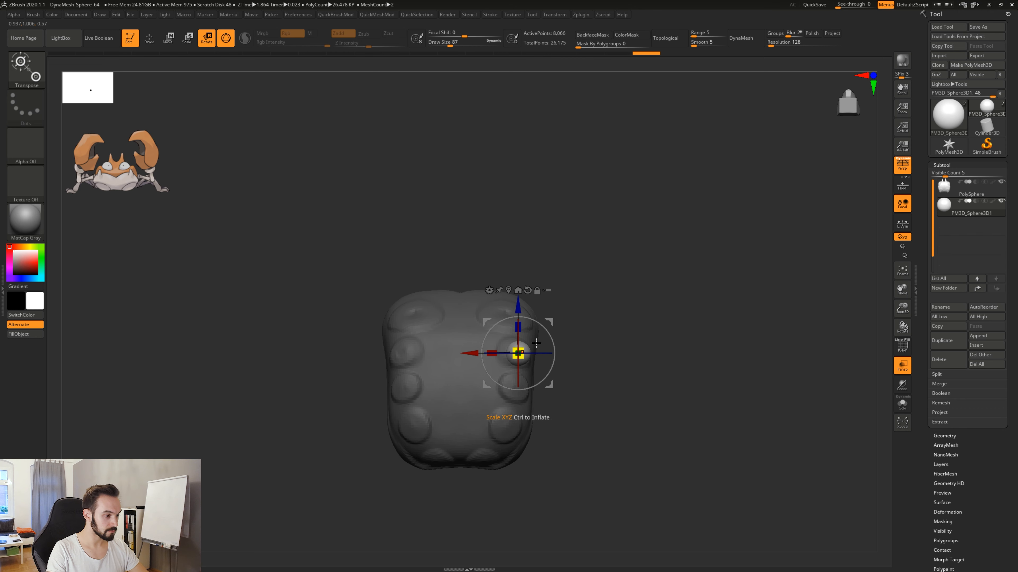
pyautogui.moveTo(549, 322); pyautogui.dragTo(574, 385)
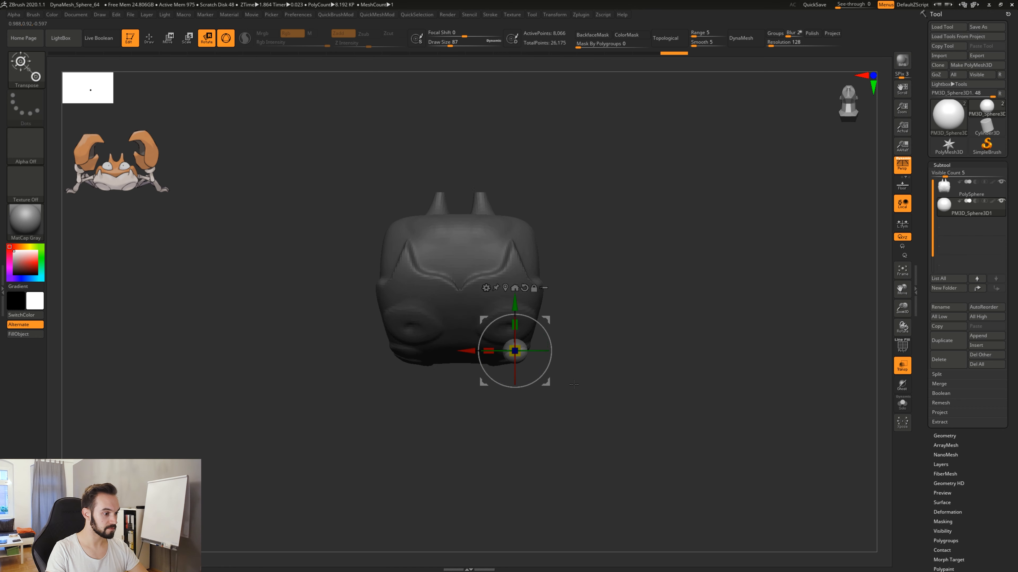
pyautogui.keyDown('ctrl'); pyautogui.moveTo(546, 320); pyautogui.dragTo(550, 326); pyautogui.keyUp('ctrl')
pyautogui.moveTo(598, 443); pyautogui.dragTo(605, 389)
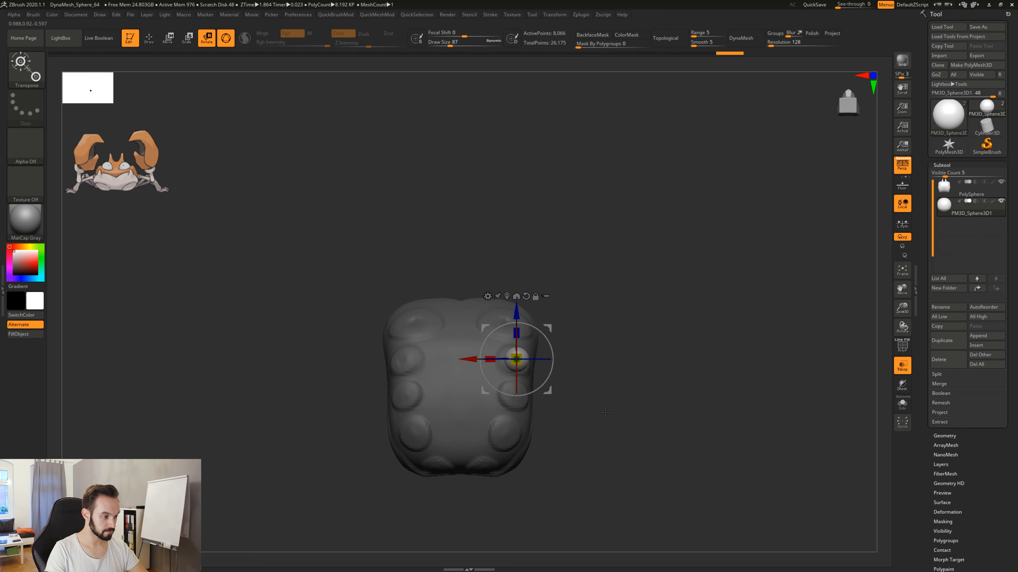
pyautogui.moveTo(601, 335); pyautogui.dragTo(589, 402)
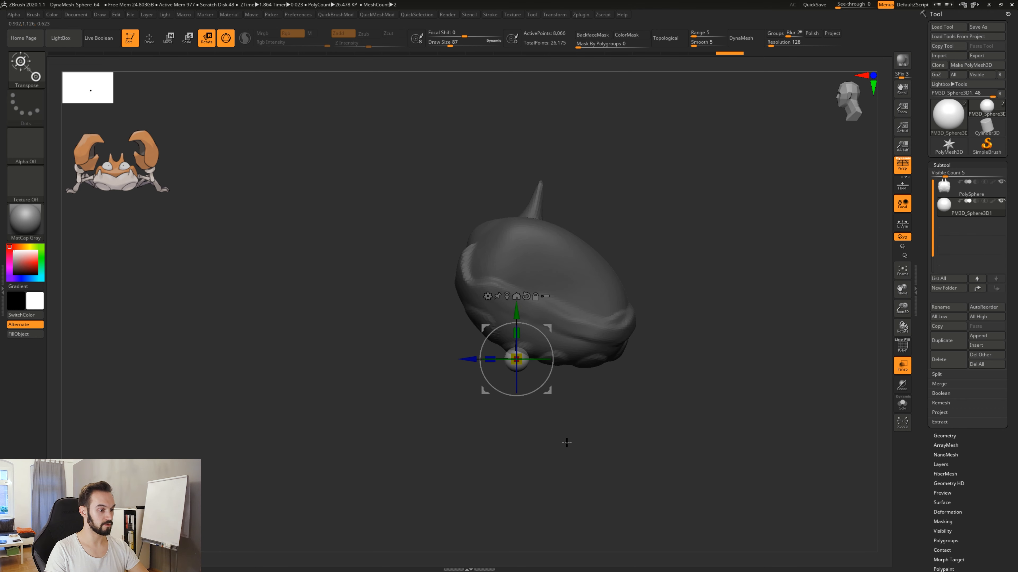
pyautogui.moveTo(566, 440); pyautogui.dragTo(605, 435)
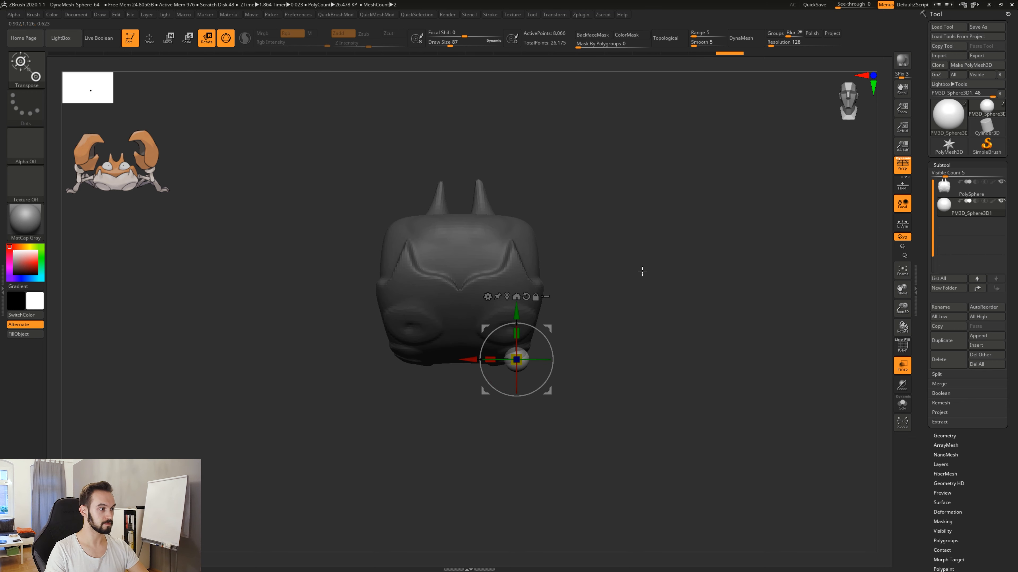
# Return to draw mode and turn on the polyframe display to show the sphere's wireframe.
pyautogui.press('q')
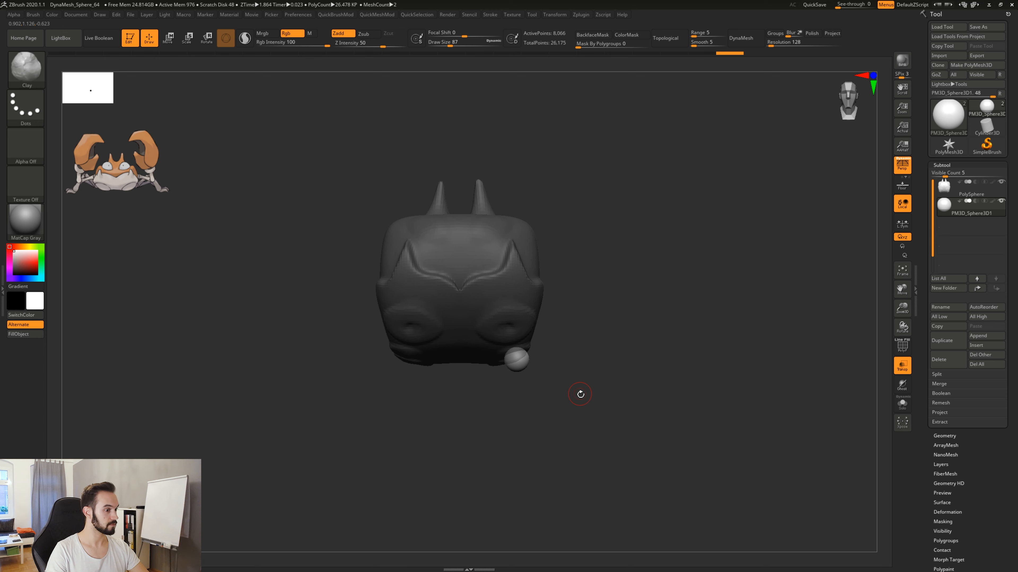
pyautogui.keyDown('alt'); pyautogui.moveTo(576, 394); pyautogui.dragTo(586, 412); pyautogui.keyUp('alt')
pyautogui.hotkey('shift', 'f')
pyautogui.hotkey('shift', 'f')
pyautogui.hotkey('shift', 'f')
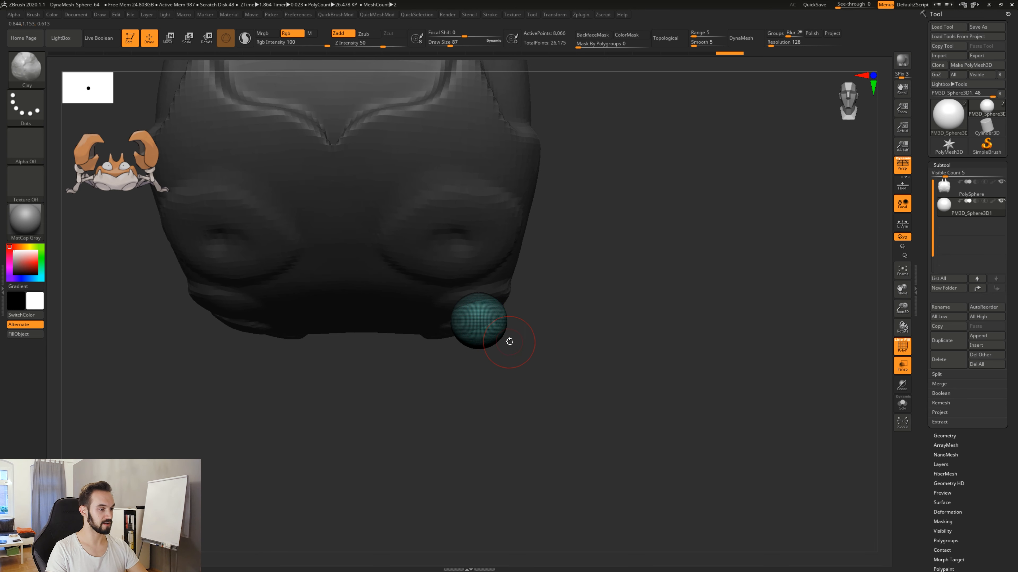
# Switch to the Move brush and enlarge its draw size to 262.
pyautogui.press('b')
pyautogui.press('m')
pyautogui.press('v')
pyautogui.press('space')
# Try pulling the sphere outward and downward into an elongated leg shape, then undo the pull.
pyautogui.moveTo(514, 347)
pyautogui.mouseDown()
pyautogui.moveTo(641, 404)
pyautogui.moveTo(594, 389)
pyautogui.mouseUp()
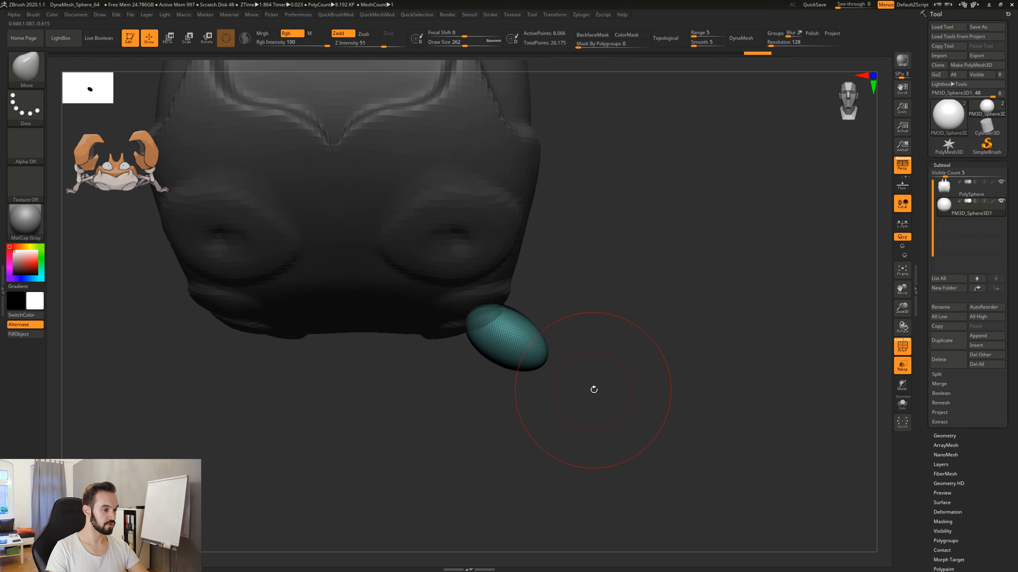
pyautogui.hotkey('ctrl', 'z')
pyautogui.keyDown('alt'); pyautogui.moveTo(556, 341); pyautogui.dragTo(647, 319); pyautogui.keyUp('alt')
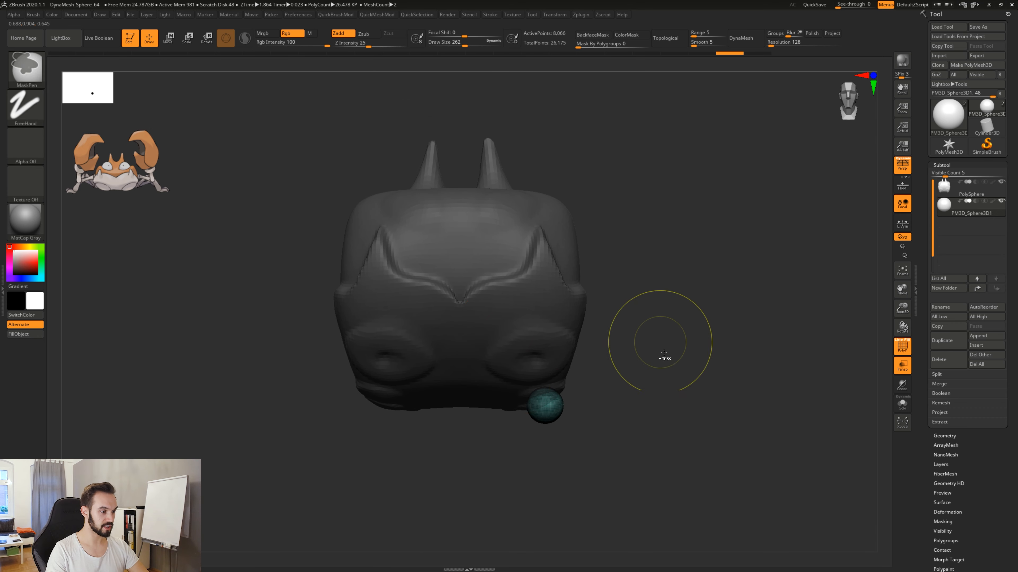
# Compare the wireframes of the body and sphere subtools, then DynaMesh the sphere at resolution 64.
pyautogui.keyDown('alt'); pyautogui.moveTo(645, 421); pyautogui.dragTo(628, 408); pyautogui.keyUp('alt')
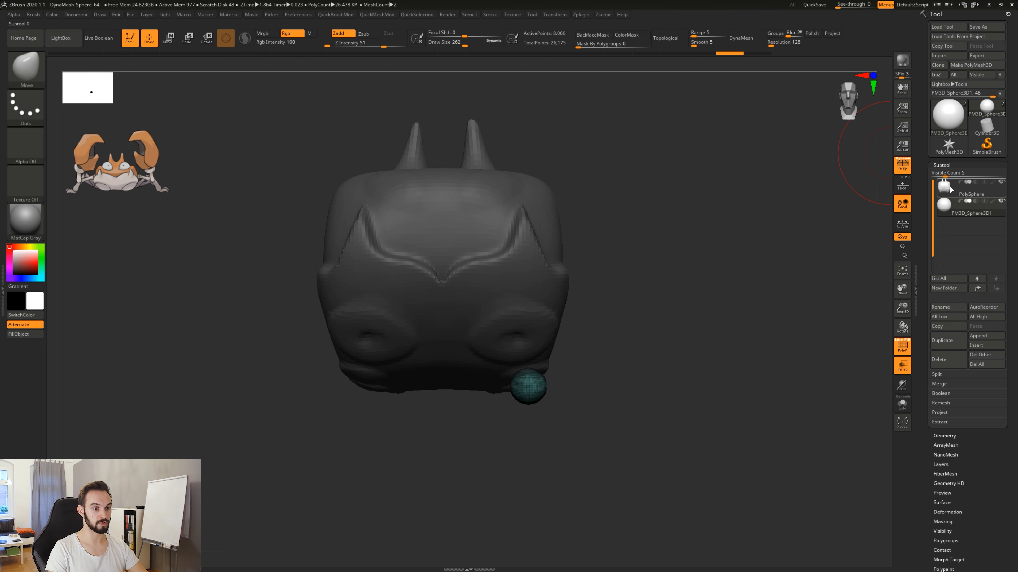
pyautogui.click(961, 188)
pyautogui.click(948, 213)
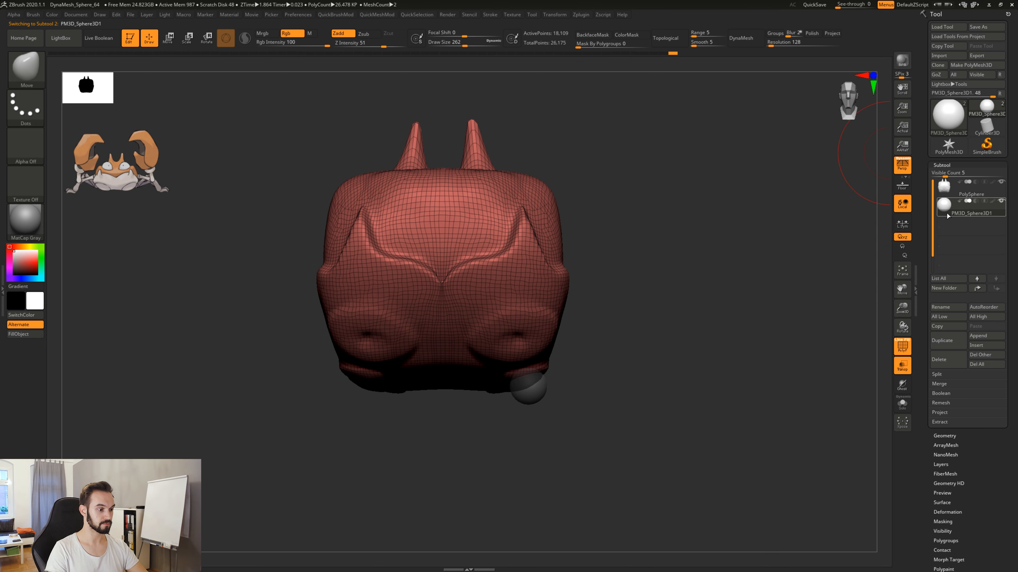
pyautogui.click(790, 44)
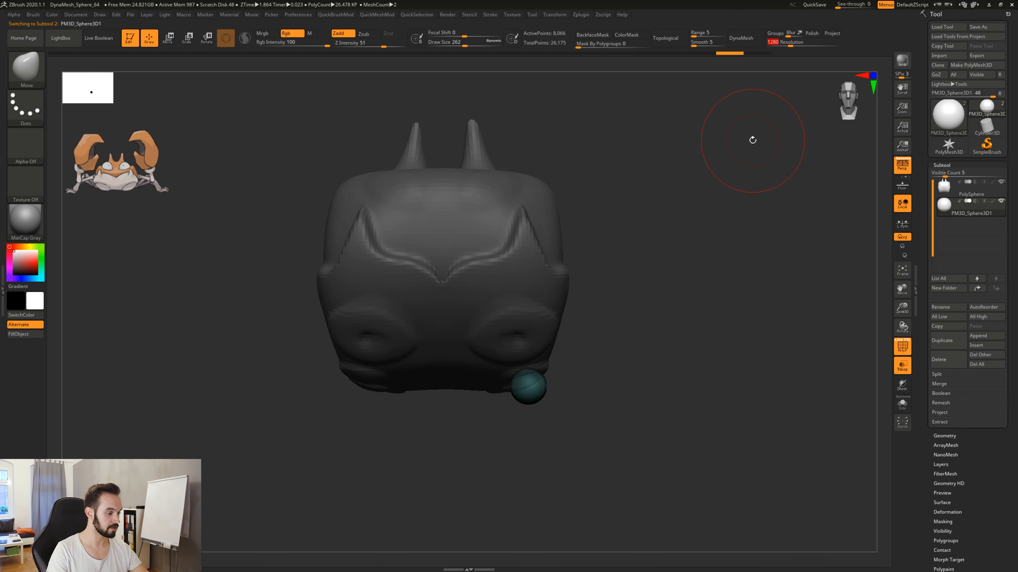
pyautogui.write('64')
pyautogui.click(750, 39)
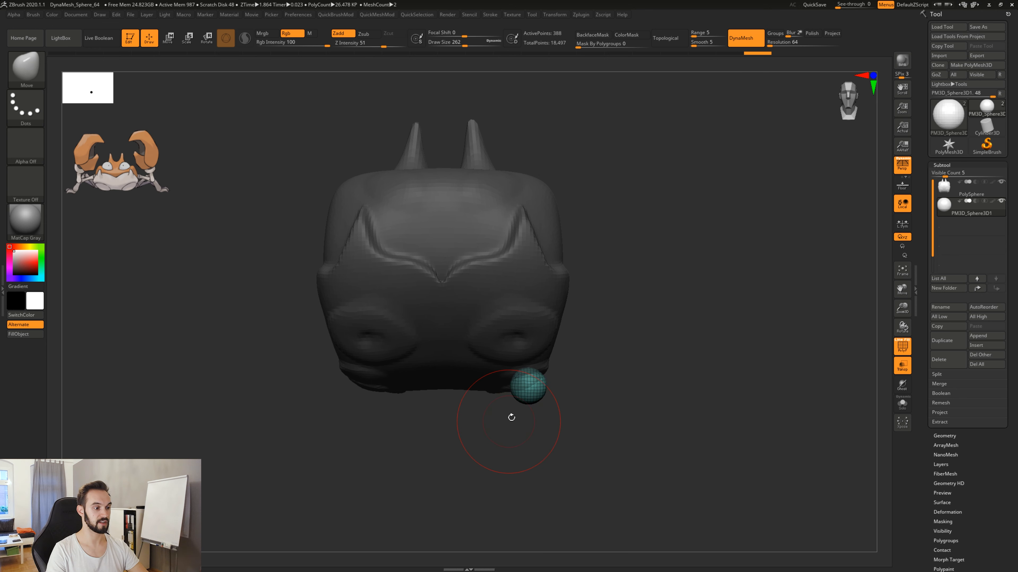
pyautogui.keyDown('alt'); pyautogui.moveTo(562, 442); pyautogui.dragTo(544, 365); pyautogui.keyUp('alt')
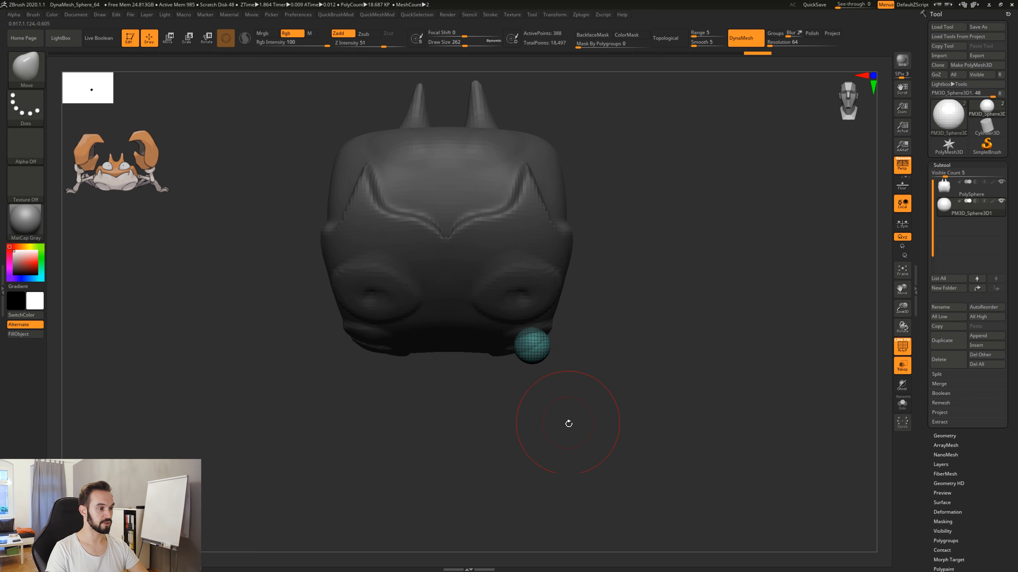
pyautogui.moveTo(577, 426); pyautogui.dragTo(612, 394)
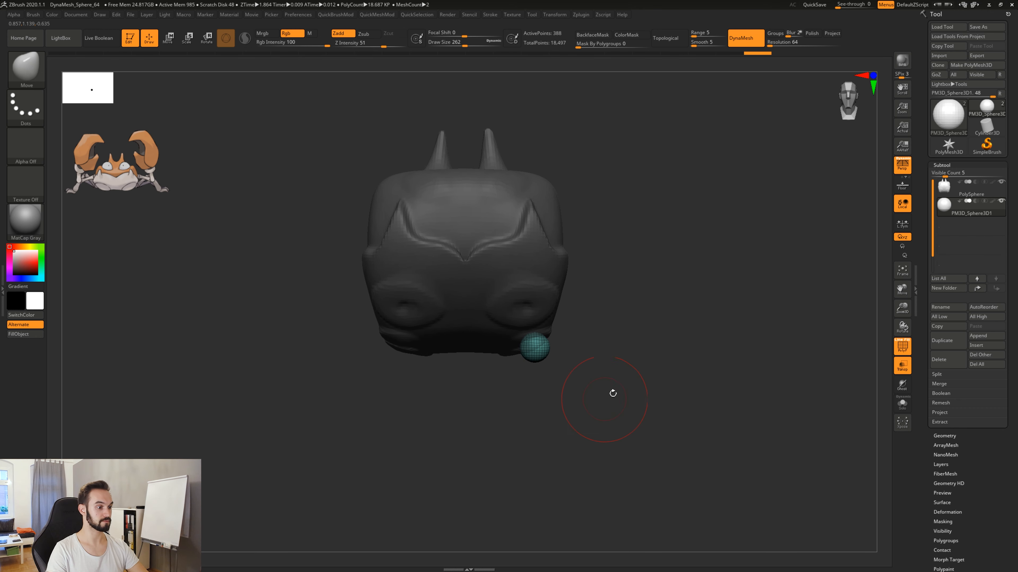
pyautogui.press('shift')
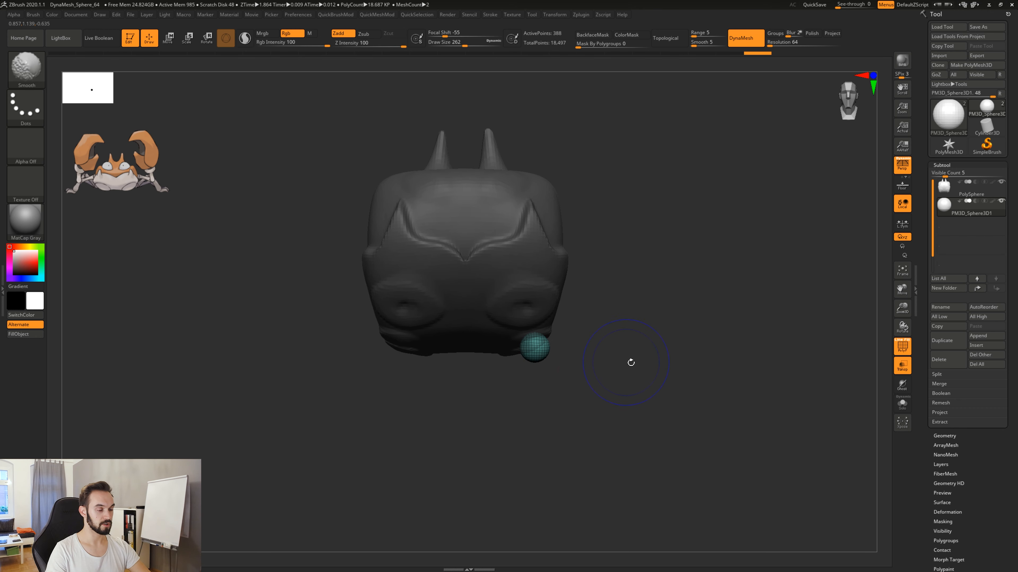
# Shape the sphere at the leg socket with the Move brush into an elongated ellipsoid pointing outward and slightly downward.
pyautogui.moveTo(608, 388)
pyautogui.mouseDown()
pyautogui.moveTo(587, 402)
pyautogui.moveTo(730, 380)
pyautogui.mouseUp()
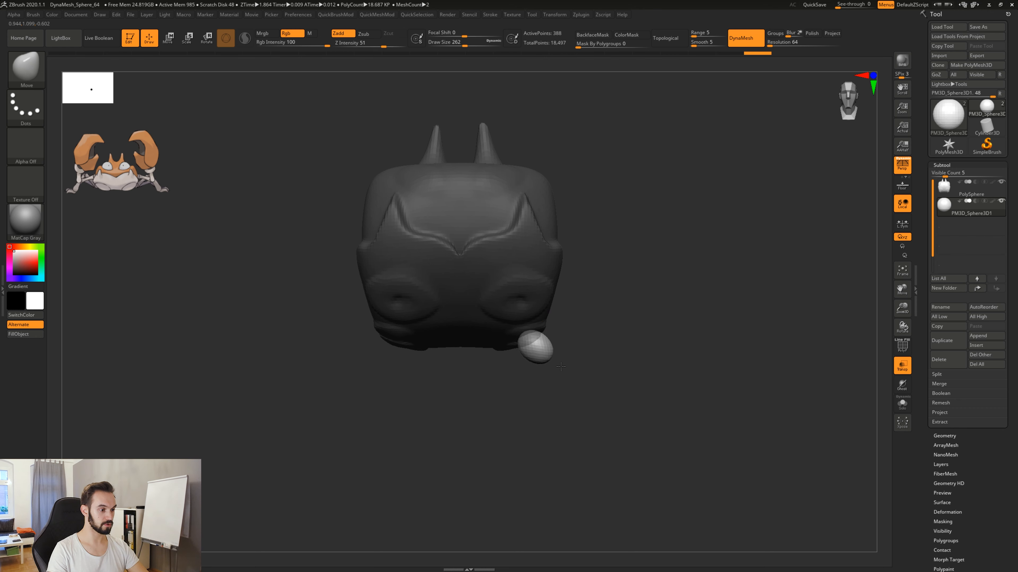
pyautogui.moveTo(561, 366)
pyautogui.mouseDown()
pyautogui.moveTo(571, 363)
pyautogui.moveTo(557, 339)
pyautogui.moveTo(520, 343)
pyautogui.mouseUp()
pyautogui.moveTo(580, 425); pyautogui.dragTo(569, 330)
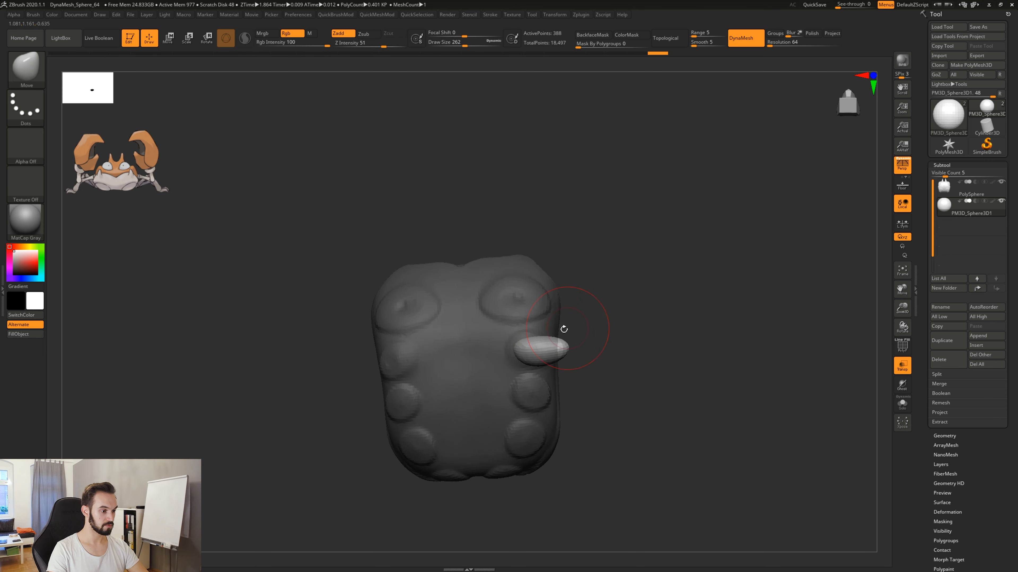
pyautogui.moveTo(529, 361); pyautogui.dragTo(527, 358)
pyautogui.moveTo(531, 363); pyautogui.dragTo(532, 358)
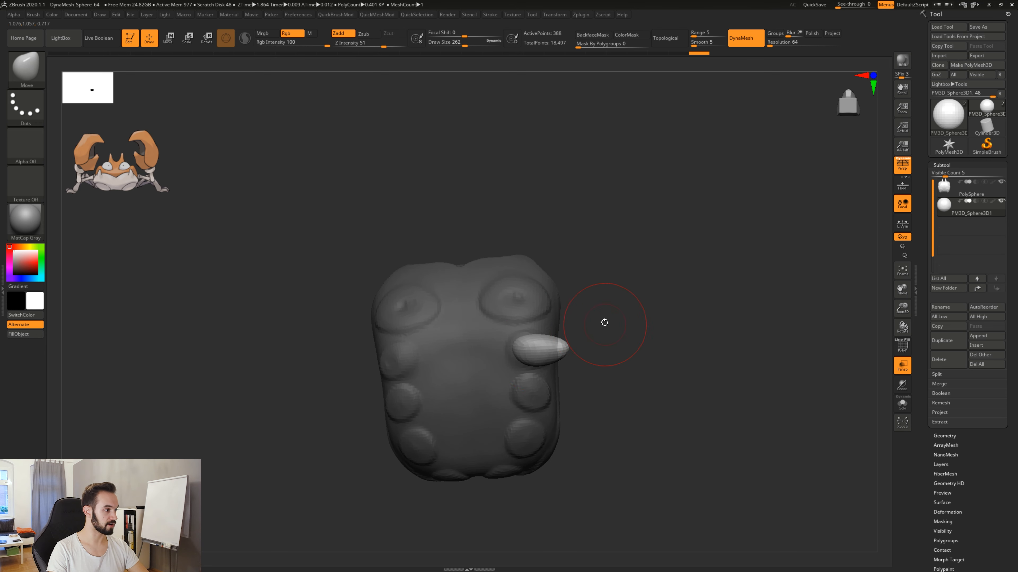
pyautogui.moveTo(604, 323); pyautogui.dragTo(597, 405)
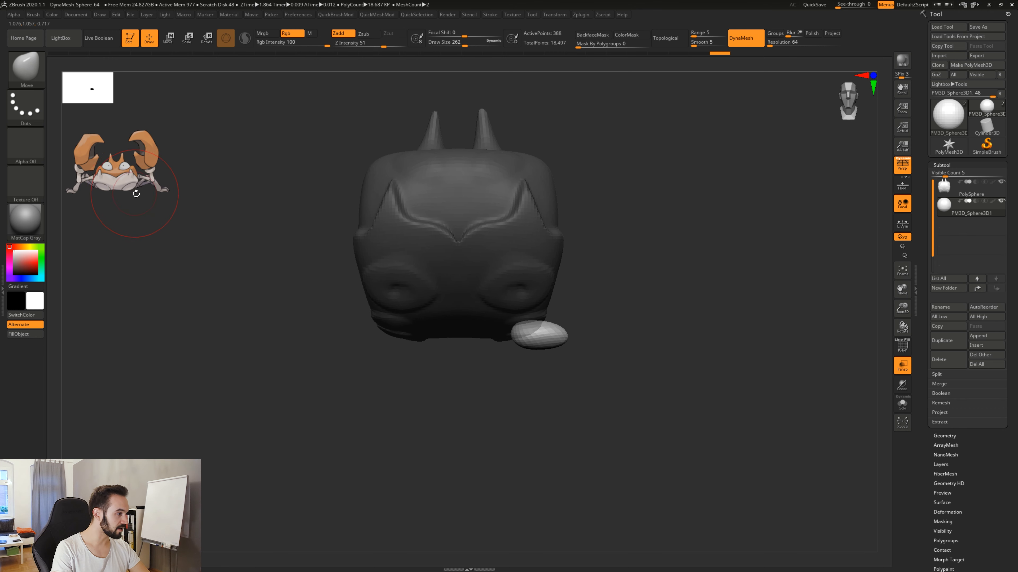
pyautogui.moveTo(555, 336); pyautogui.dragTo(553, 343)
pyautogui.moveTo(535, 400)
pyautogui.mouseDown()
pyautogui.moveTo(551, 368)
pyautogui.moveTo(532, 349)
pyautogui.moveTo(583, 410)
pyautogui.mouseUp()
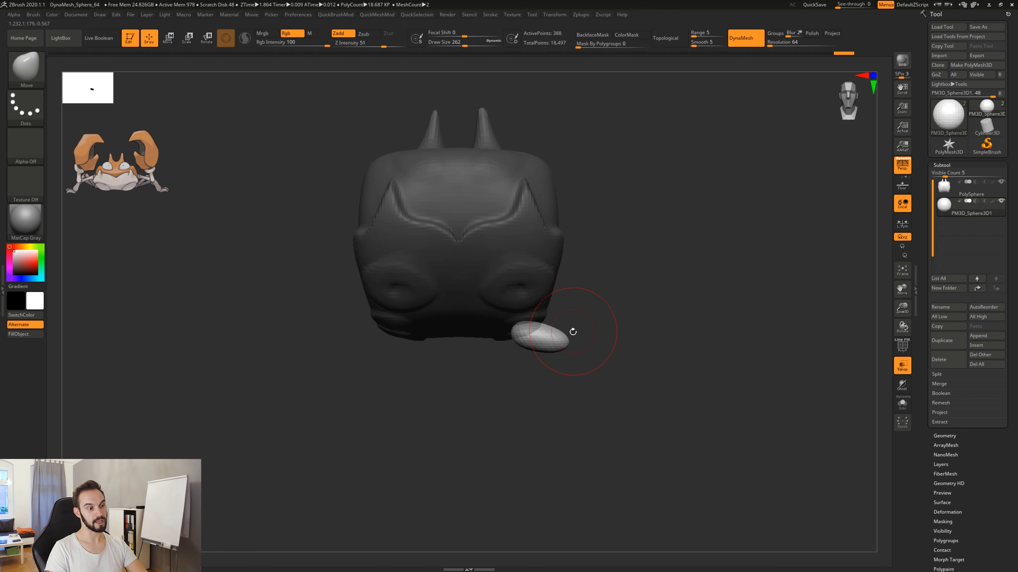
# Try pulling the ellipsoid's outer end up and outward into a long leg segment, undoing each pull.
pyautogui.moveTo(566, 345); pyautogui.dragTo(686, 254)
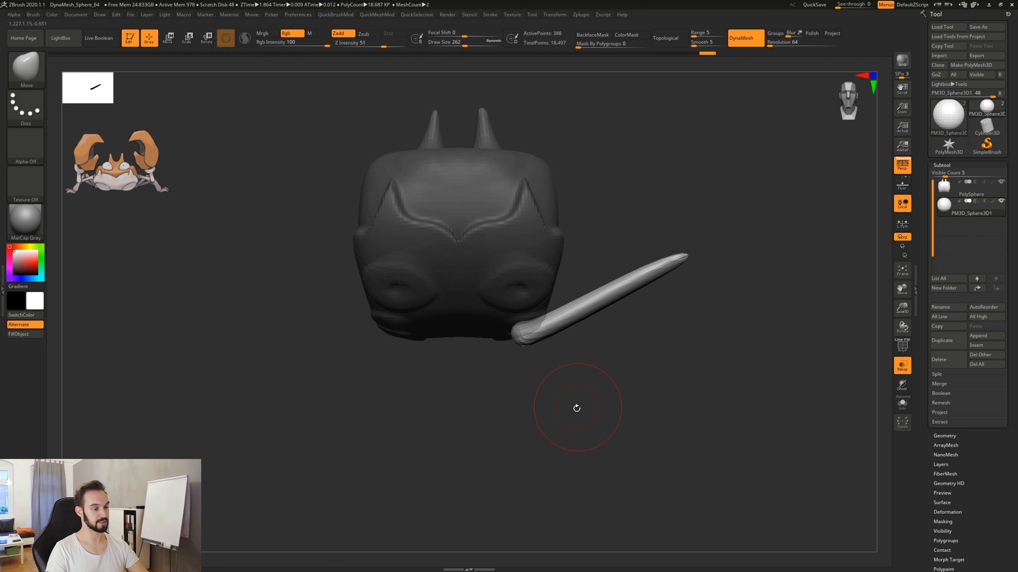
pyautogui.press('ctrl')
pyautogui.hotkey('ctrl', 'z')
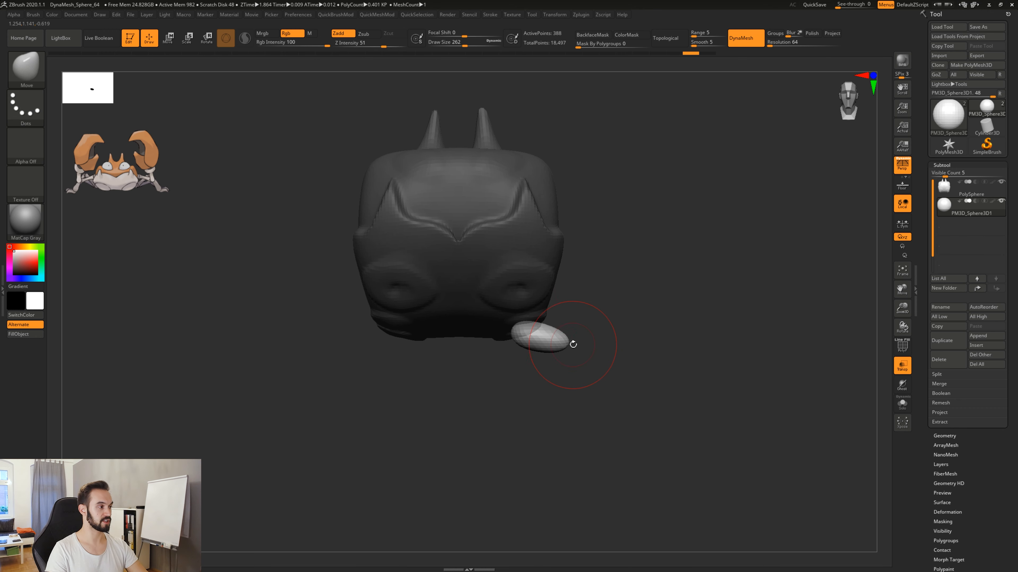
pyautogui.moveTo(568, 345); pyautogui.dragTo(683, 263)
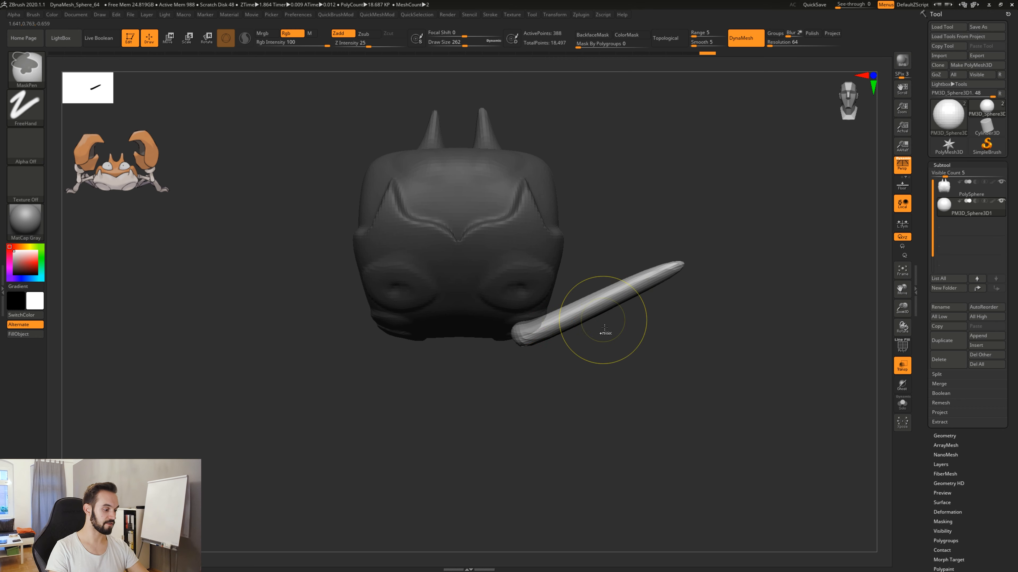
pyautogui.hotkey('ctrl', 'z')
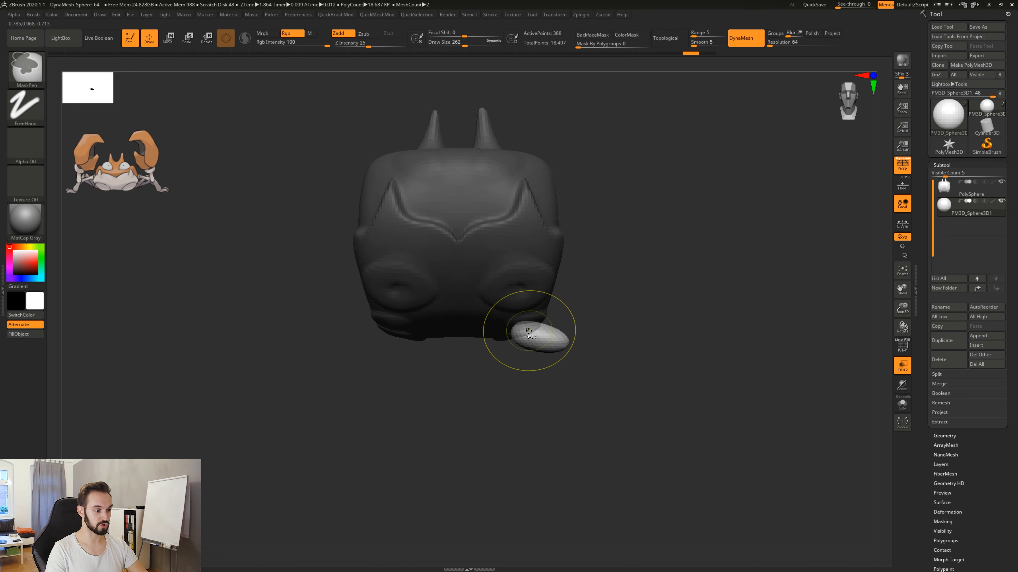
# Try out a painted mask on the ellipsoid, clear it, and box-mask the inner half next to the body.
pyautogui.keyDown('ctrl'); pyautogui.moveTo(533, 334); pyautogui.dragTo(531, 330); pyautogui.keyUp('ctrl')
pyautogui.moveTo(575, 385); pyautogui.dragTo(577, 412)
pyautogui.keyDown('ctrl'); pyautogui.click(583, 411); pyautogui.keyUp('ctrl')
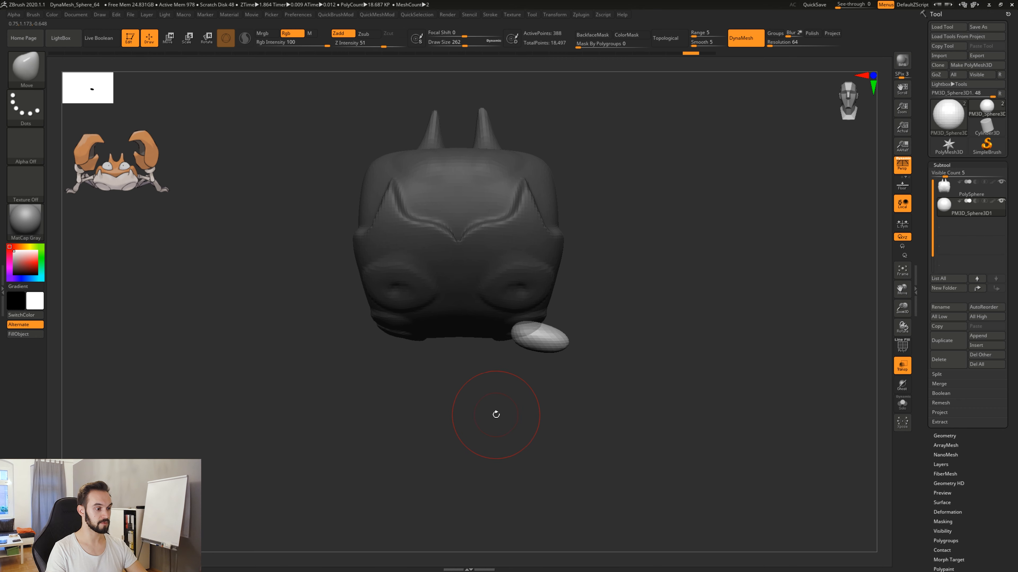
pyautogui.keyDown('ctrl'); pyautogui.moveTo(496, 415); pyautogui.dragTo(541, 292); pyautogui.keyUp('ctrl')
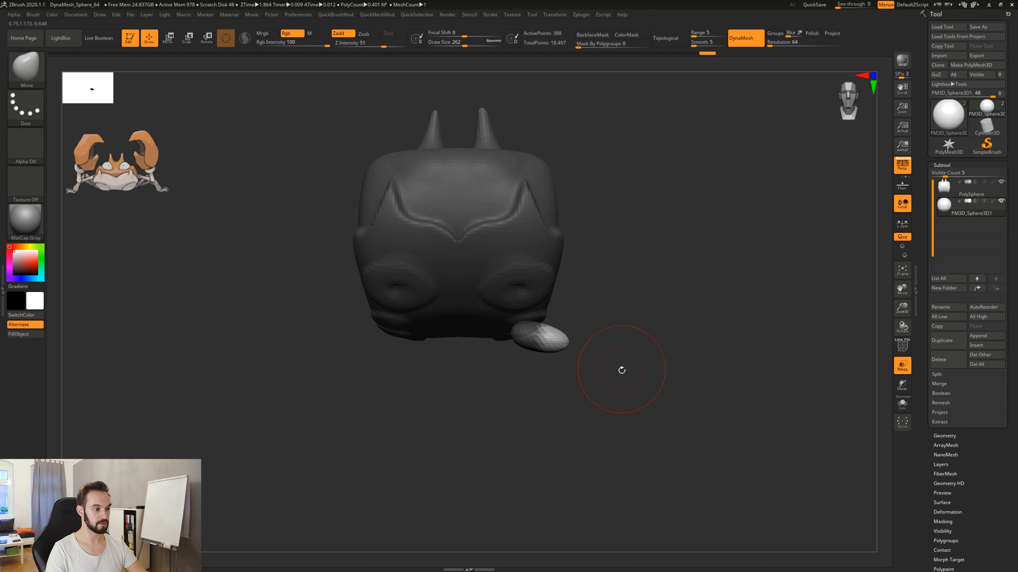
# Try pulling the unmasked outer end up and outward into a leg, then undo the pulls and clear the mask.
pyautogui.moveTo(603, 359); pyautogui.dragTo(734, 265)
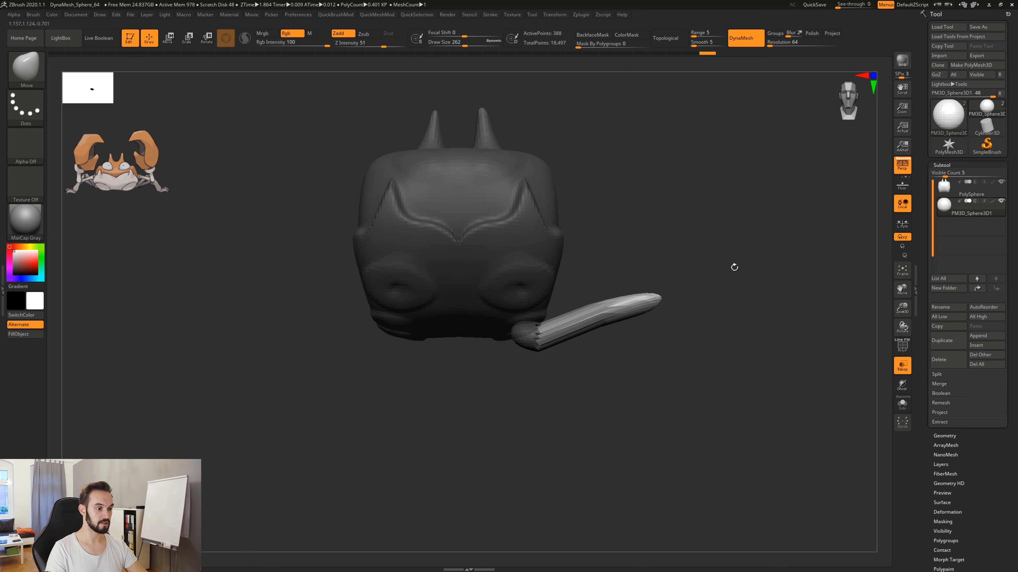
pyautogui.moveTo(599, 322); pyautogui.dragTo(602, 332)
pyautogui.moveTo(639, 302); pyautogui.dragTo(651, 314)
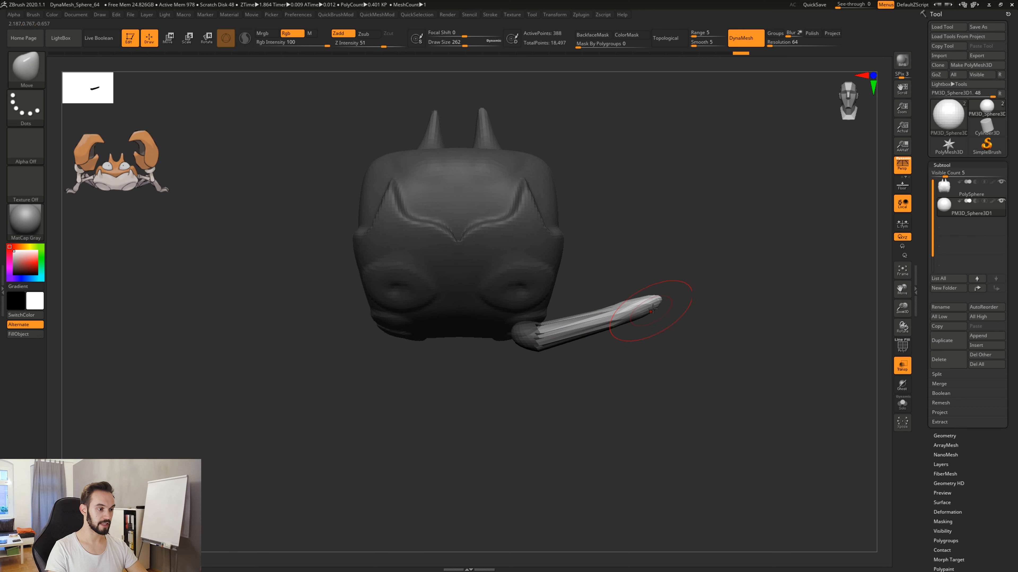
pyautogui.hotkey('ctrl', 'z')
pyautogui.hotkey('ctrl', 'z')
pyautogui.hotkey('ctrl', 'z')
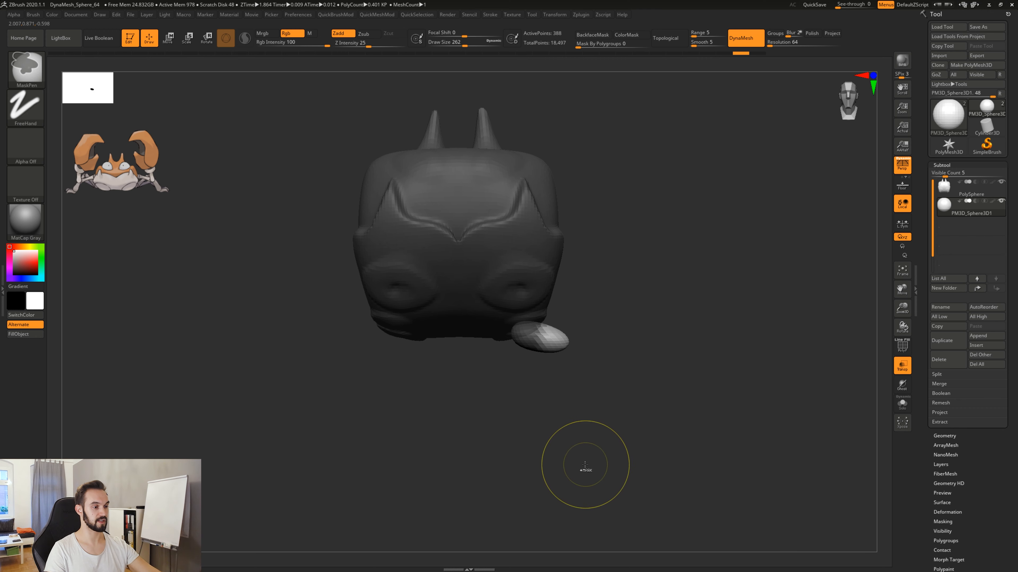
pyautogui.keyDown('ctrl'); pyautogui.moveTo(654, 288); pyautogui.dragTo(679, 325); pyautogui.keyUp('ctrl')
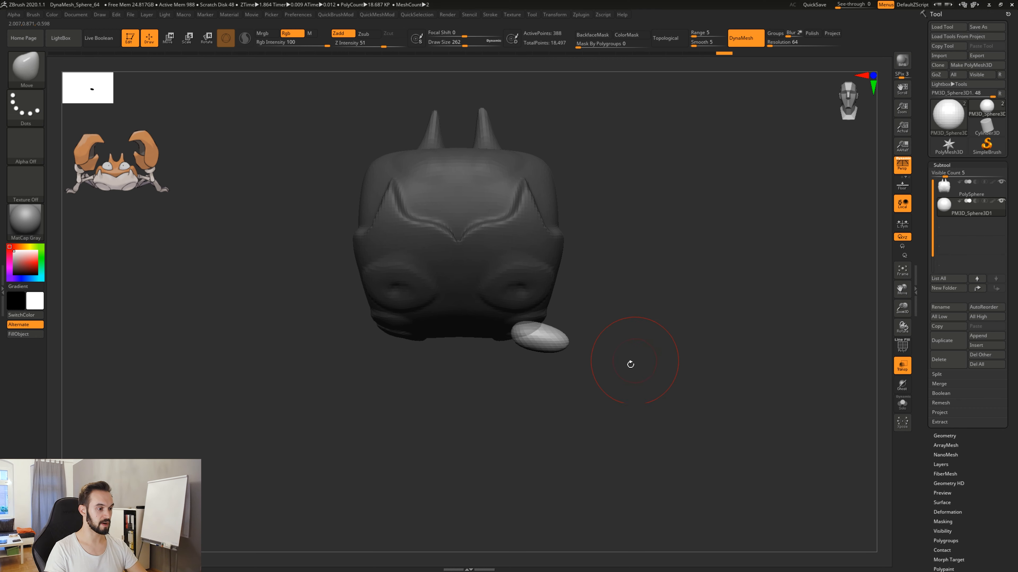
# Mask the ellipsoid's inner half and pull the unmasked outer end up and outward into a long leg segment.
pyautogui.press('ctrl')
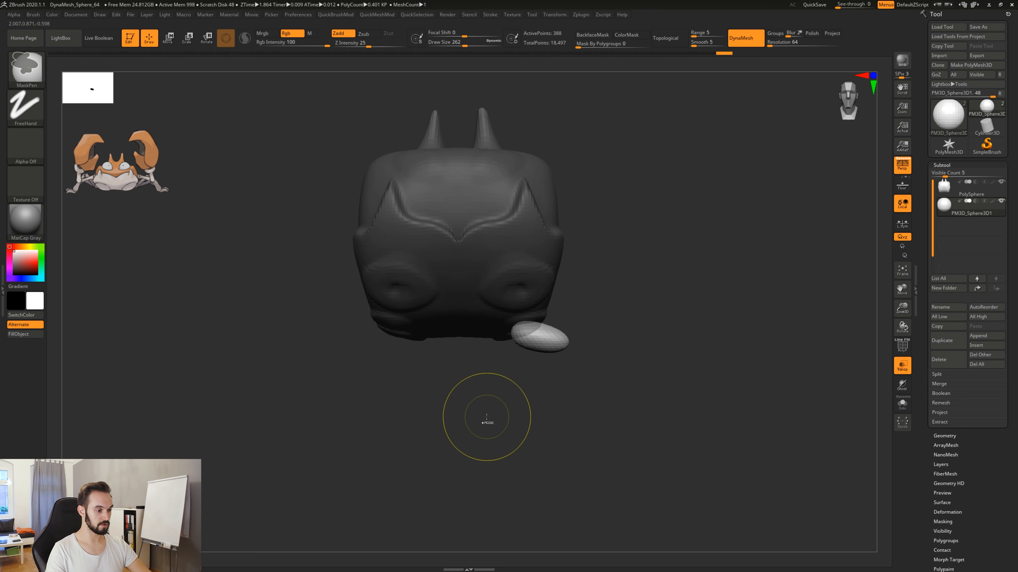
pyautogui.keyDown('ctrl'); pyautogui.moveTo(483, 425); pyautogui.dragTo(542, 260); pyautogui.keyUp('ctrl')
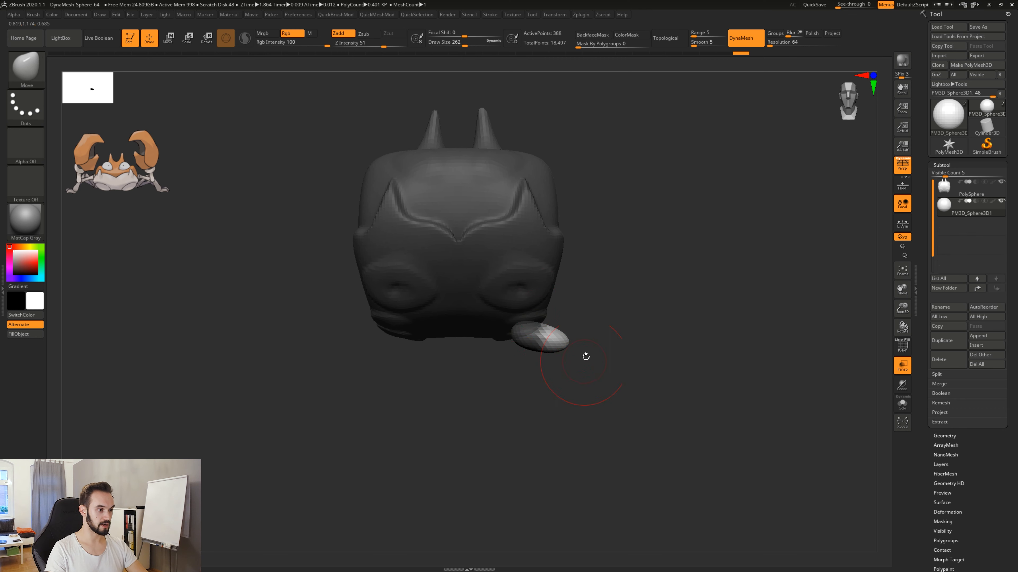
pyautogui.moveTo(638, 397)
pyautogui.mouseDown()
pyautogui.moveTo(541, 404)
pyautogui.moveTo(637, 401)
pyautogui.mouseUp()
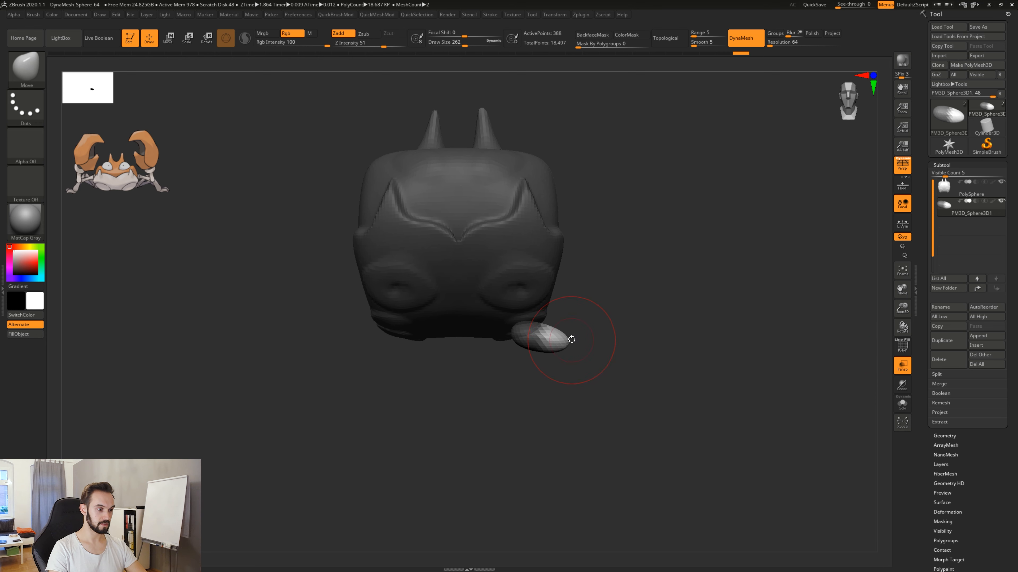
pyautogui.moveTo(559, 337); pyautogui.dragTo(613, 303)
pyautogui.moveTo(651, 266); pyautogui.dragTo(727, 214)
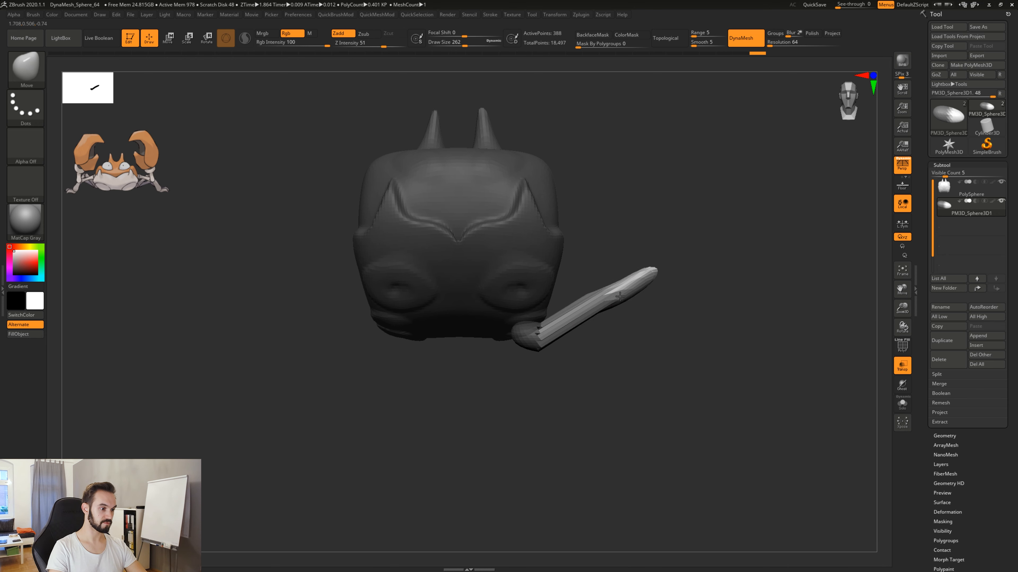
# Display the stretched leg's wireframe, then clear its mask and DynaMesh it at resolution 64.
pyautogui.hotkey('shift', 'f')
pyautogui.moveTo(572, 338); pyautogui.dragTo(600, 308, button='right')
pyautogui.moveTo(620, 365); pyautogui.dragTo(593, 306, button='right')
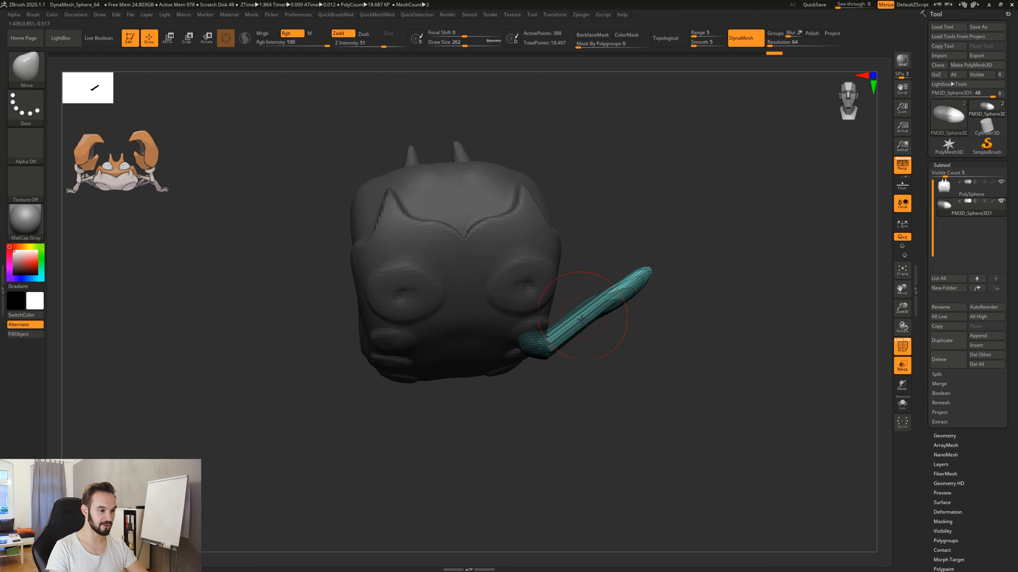
pyautogui.moveTo(634, 365); pyautogui.dragTo(634, 369, button='right')
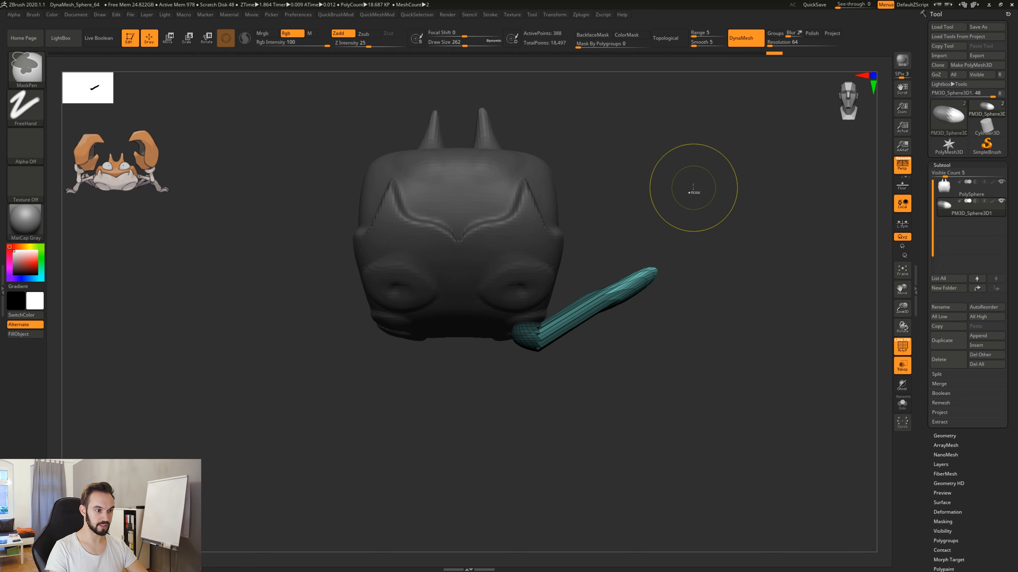
pyautogui.keyDown('ctrl'); pyautogui.moveTo(693, 185); pyautogui.dragTo(780, 264); pyautogui.keyUp('ctrl')
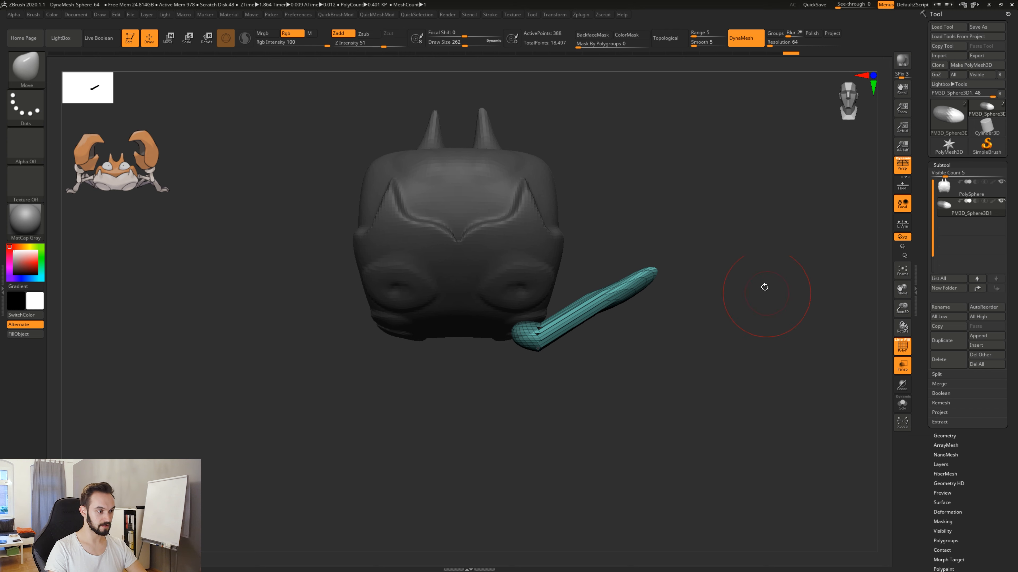
pyautogui.keyDown('ctrl'); pyautogui.moveTo(701, 162); pyautogui.dragTo(801, 232); pyautogui.keyUp('ctrl')
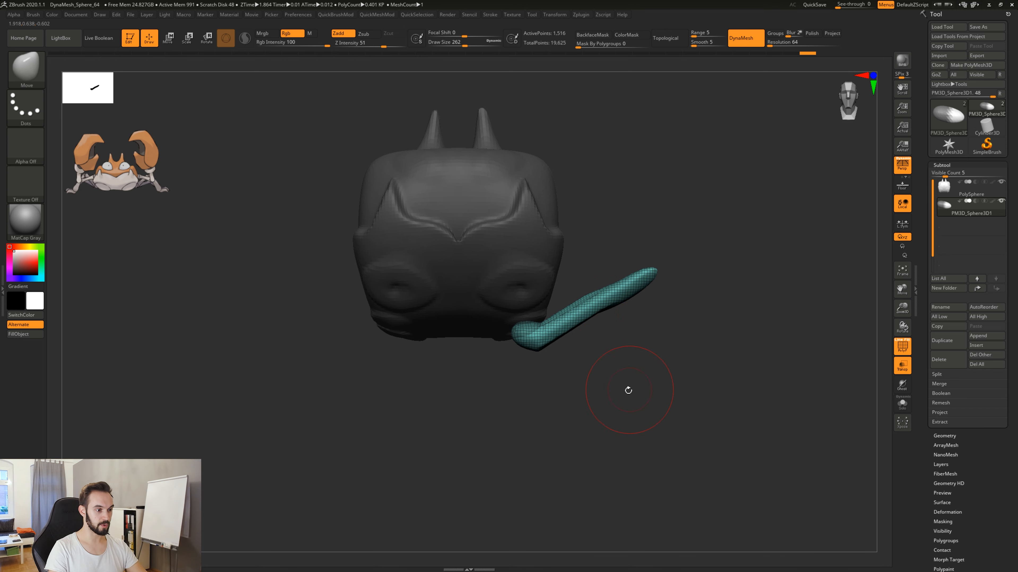
# Hide the wireframe and smooth the upper leg segment toward its tip, reducing the draw size to 197.
pyautogui.moveTo(628, 390); pyautogui.dragTo(608, 394)
pyautogui.hotkey('shift', 'f')
pyautogui.press('shift')
pyautogui.keyDown('shift'); pyautogui.moveTo(594, 307); pyautogui.dragTo(638, 282); pyautogui.keyUp('shift')
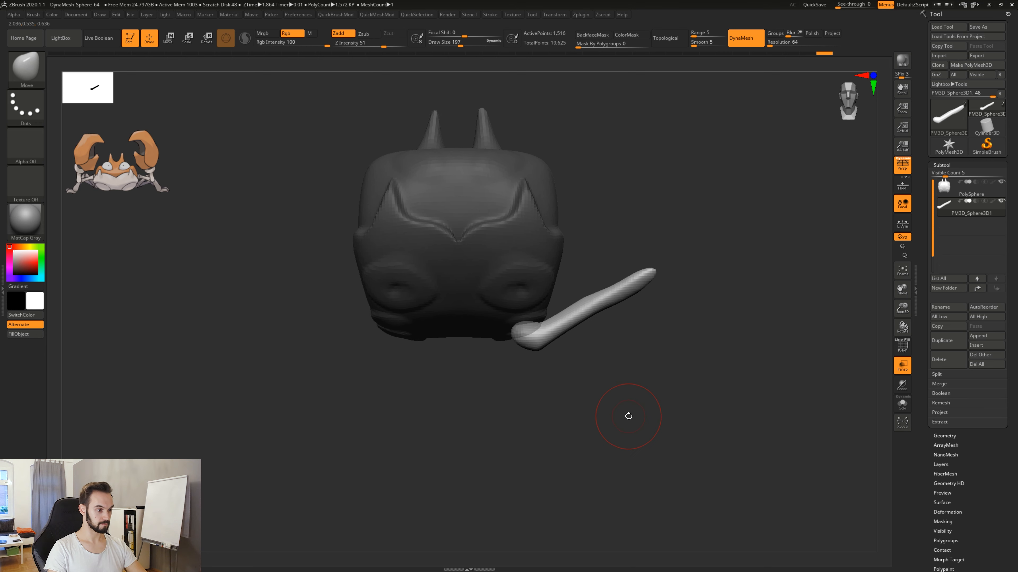
pyautogui.keyDown('alt'); pyautogui.moveTo(629, 416); pyautogui.dragTo(625, 359); pyautogui.keyUp('alt')
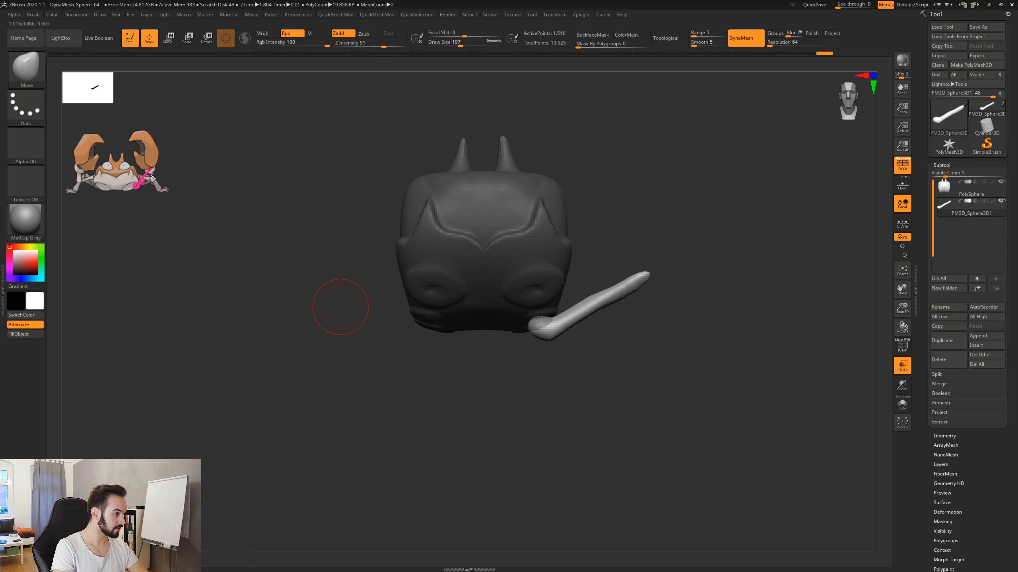
pyautogui.moveTo(173, 189); pyautogui.dragTo(175, 186)
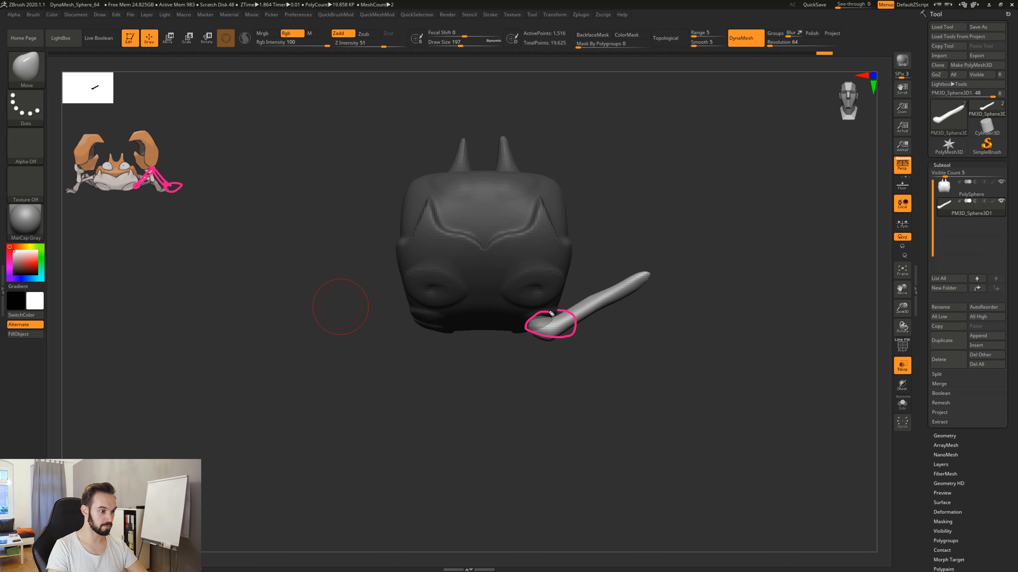
pyautogui.moveTo(578, 300)
pyautogui.mouseDown()
pyautogui.moveTo(670, 231)
pyautogui.moveTo(577, 319)
pyautogui.mouseUp()
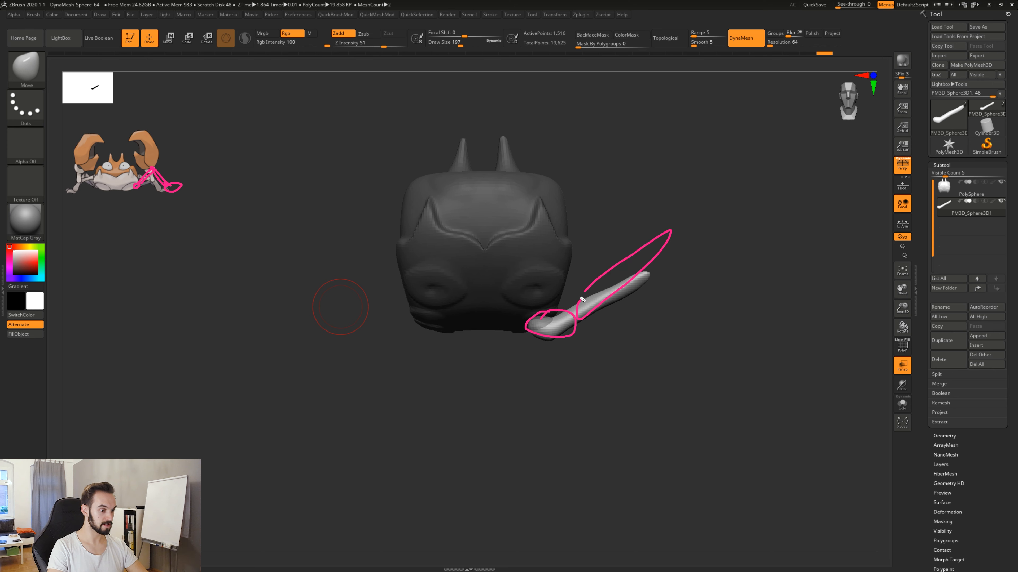
pyautogui.moveTo(670, 231)
pyautogui.mouseDown()
pyautogui.moveTo(699, 330)
pyautogui.moveTo(668, 271)
pyautogui.mouseUp()
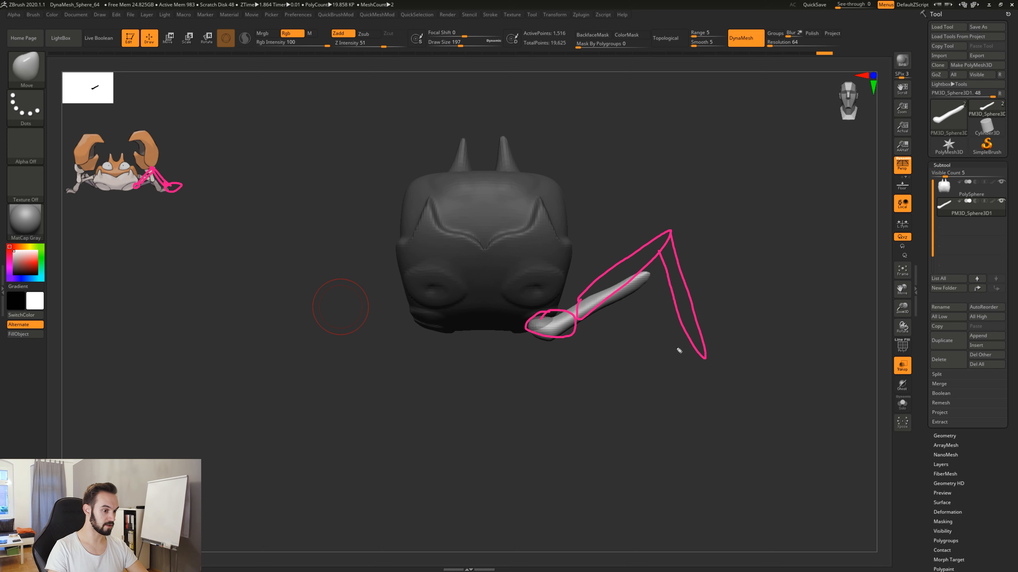
pyautogui.moveTo(707, 347); pyautogui.dragTo(753, 353)
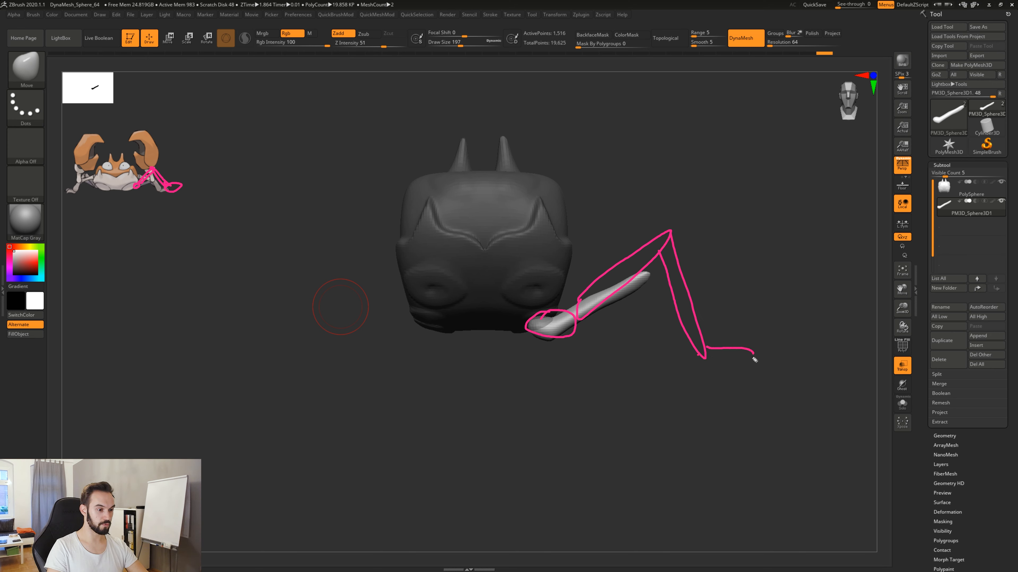
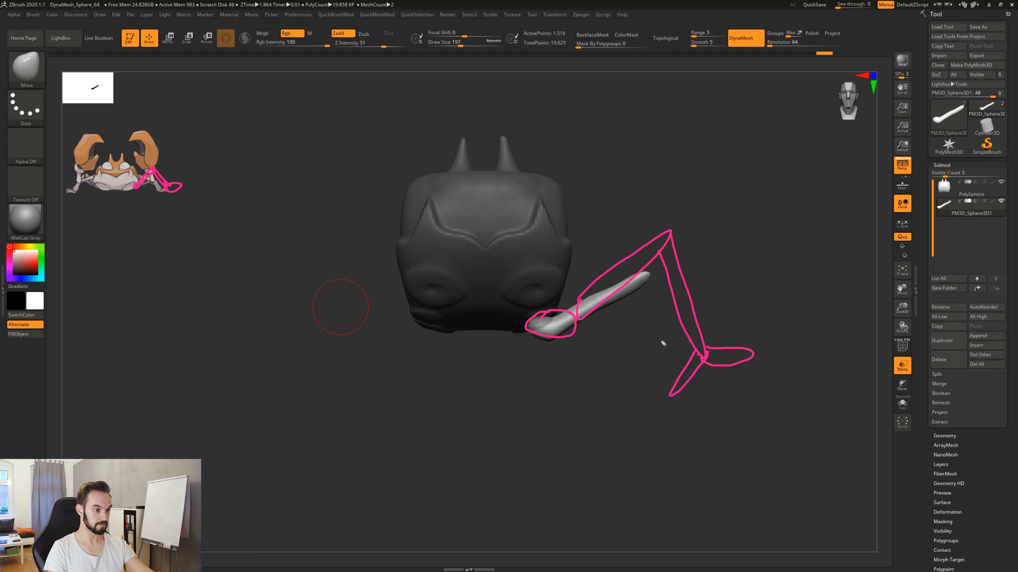
# Clear the pink screen annotations, then mask the leg's outer tip and invert the mask so only the tip stays editable.
pyautogui.hotkey('ctrl', 'shift', '7')
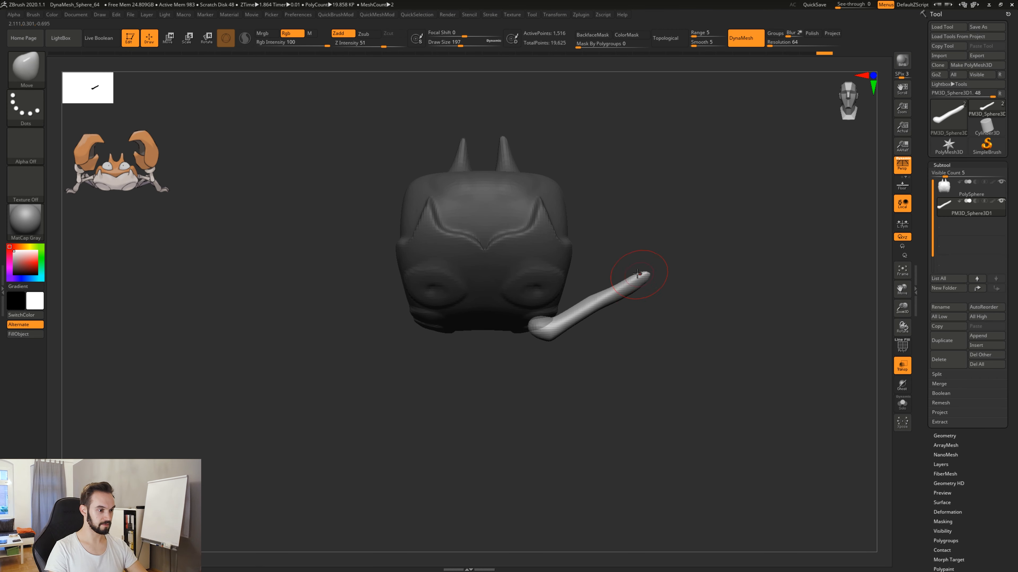
pyautogui.keyDown('ctrl'); pyautogui.moveTo(628, 258); pyautogui.dragTo(674, 321); pyautogui.keyUp('ctrl')
pyautogui.keyDown('ctrl'); pyautogui.moveTo(623, 243); pyautogui.dragTo(663, 314); pyautogui.keyUp('ctrl')
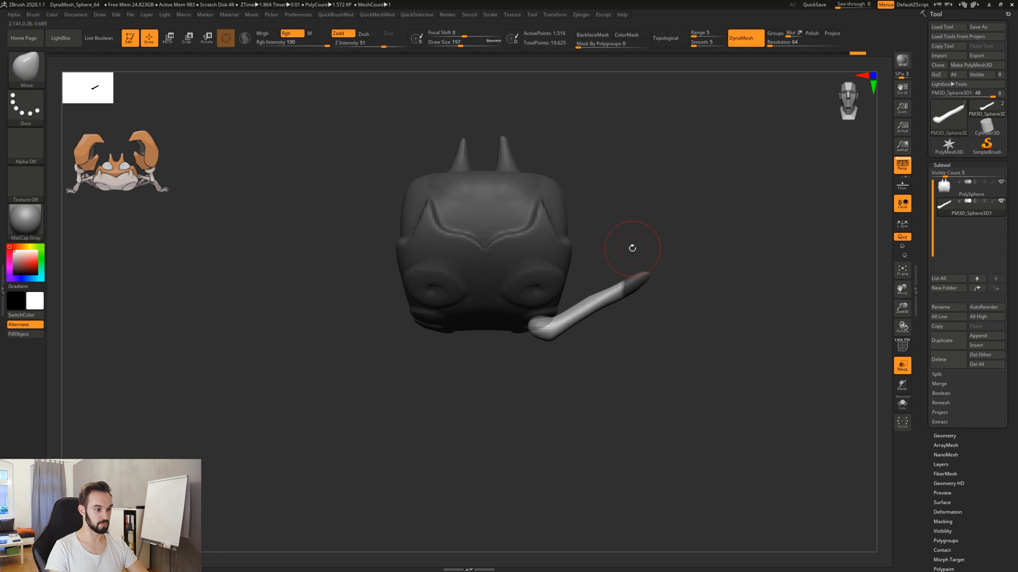
pyautogui.keyDown('ctrl'); pyautogui.moveTo(627, 241); pyautogui.dragTo(682, 329); pyautogui.keyUp('ctrl')
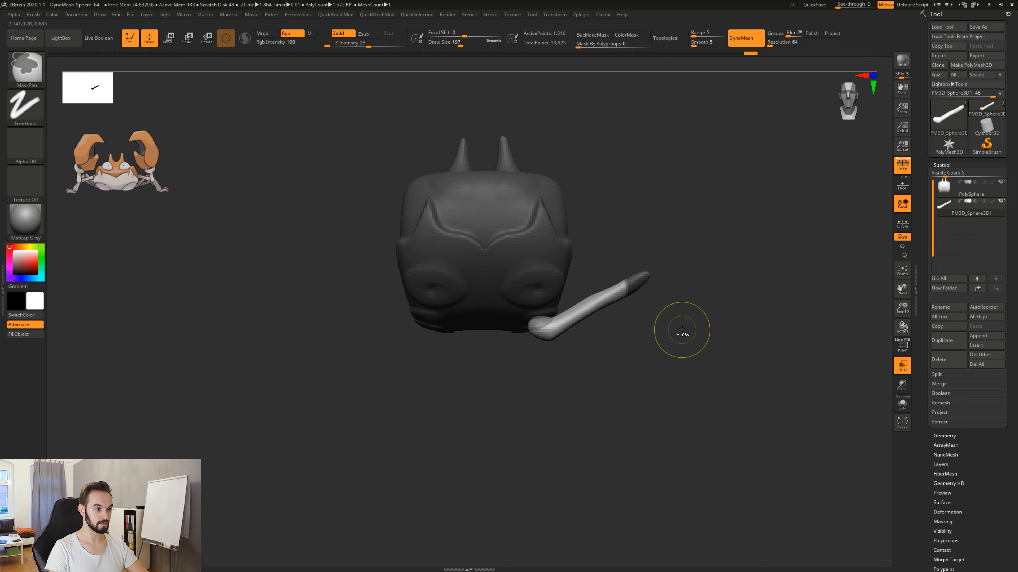
pyautogui.keyDown('ctrl'); pyautogui.click(729, 247); pyautogui.keyUp('ctrl')
# Try pulling the unmasked tip downward into a lower leg segment with the Move brush, then undo the pulls.
pyautogui.moveTo(644, 283)
pyautogui.mouseDown()
pyautogui.moveTo(671, 383)
pyautogui.moveTo(748, 423)
pyautogui.moveTo(661, 396)
pyautogui.mouseUp()
pyautogui.moveTo(710, 420)
pyautogui.mouseDown()
pyautogui.moveTo(666, 438)
pyautogui.moveTo(721, 431)
pyautogui.mouseUp()
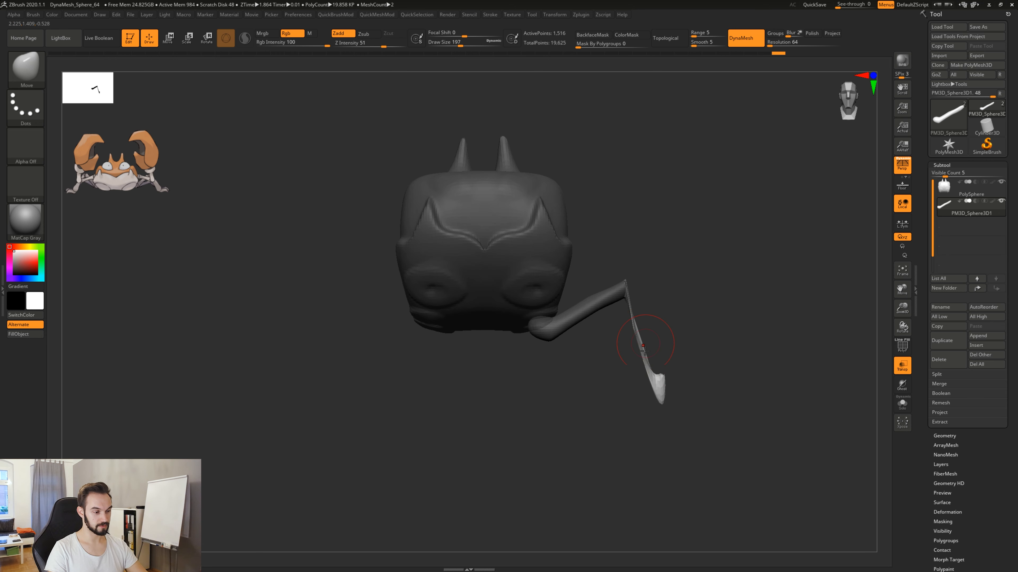
pyautogui.moveTo(660, 345)
pyautogui.mouseDown()
pyautogui.moveTo(654, 332)
pyautogui.moveTo(605, 349)
pyautogui.moveTo(663, 359)
pyautogui.mouseUp()
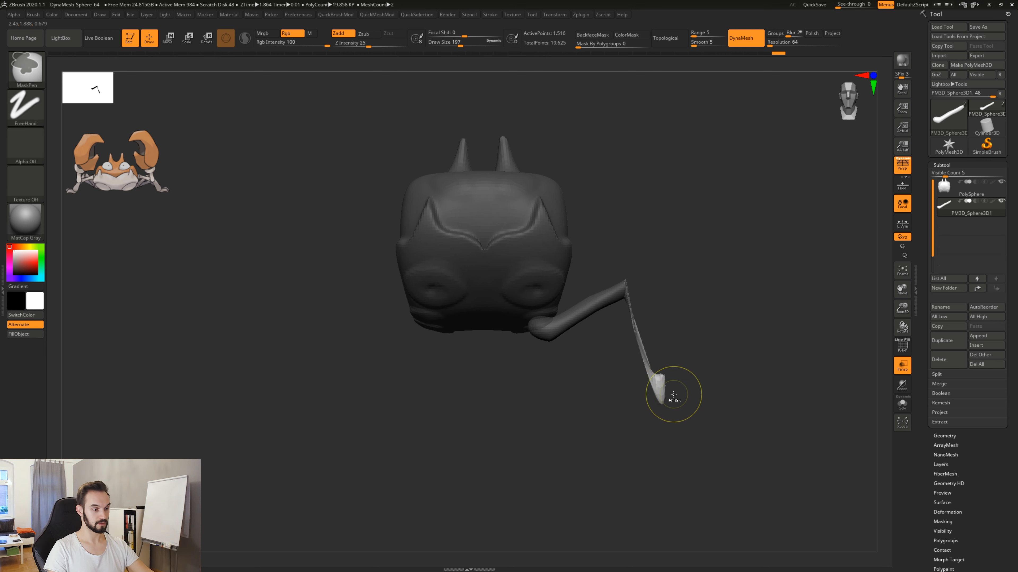
pyautogui.hotkey('ctrl', 'z')
pyautogui.keyDown('alt'); pyautogui.moveTo(669, 351); pyautogui.dragTo(650, 373); pyautogui.keyUp('alt')
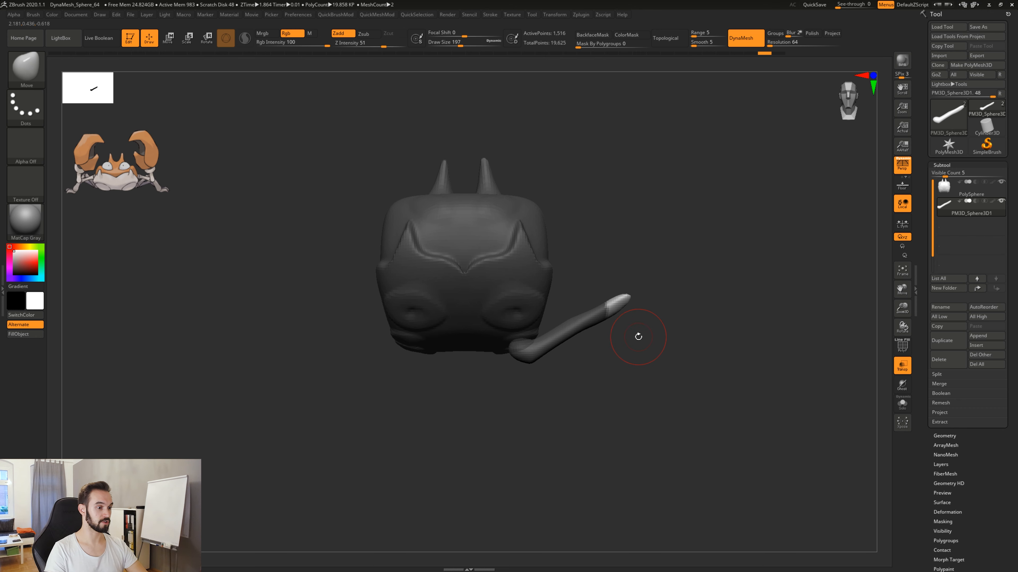
# Try rotating the unmasked tip with the gizmo pivoting at the leg's base, then undo the rotation.
pyautogui.press('r')
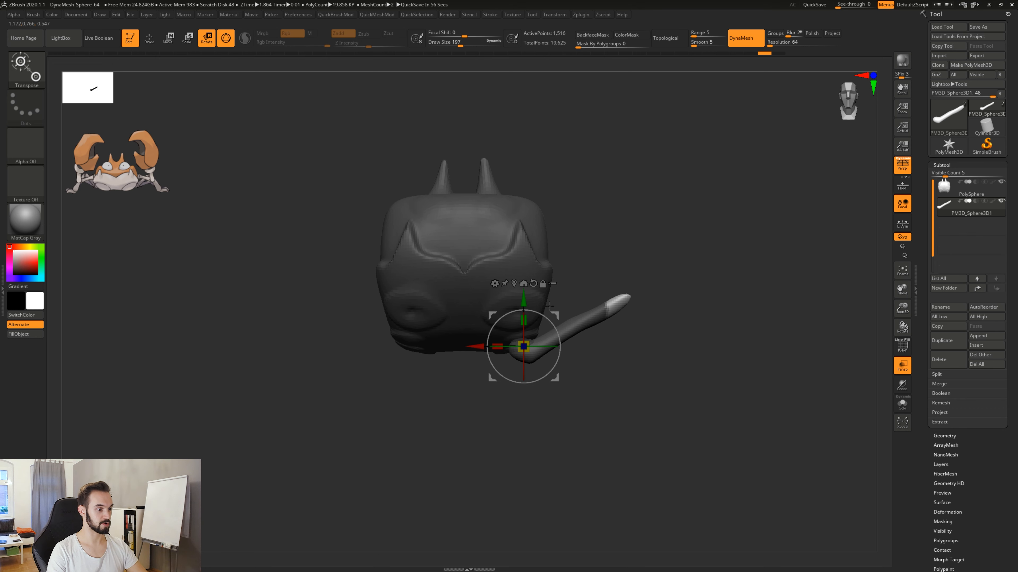
pyautogui.moveTo(560, 312); pyautogui.dragTo(567, 347)
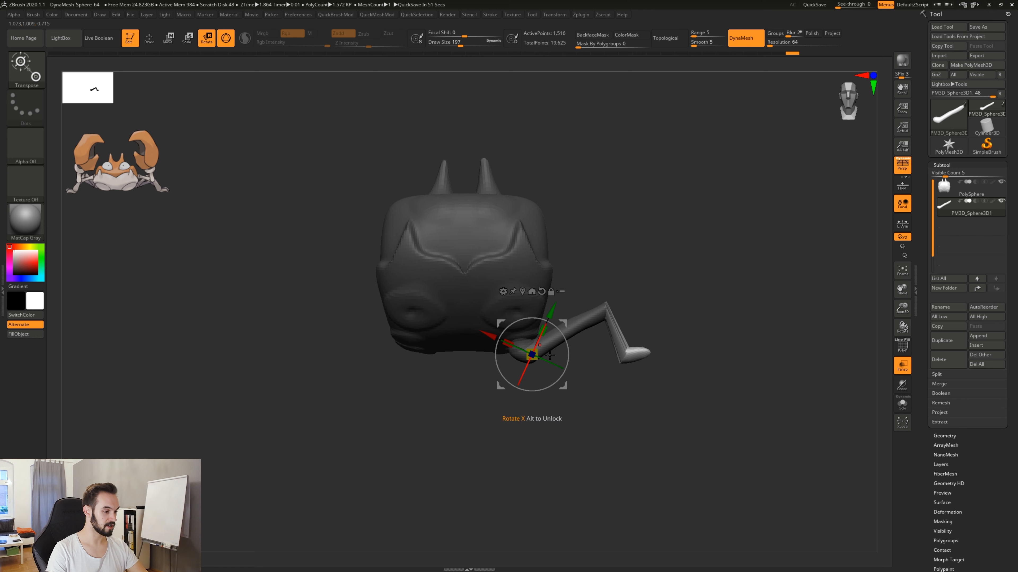
pyautogui.hotkey('ctrl', 'z')
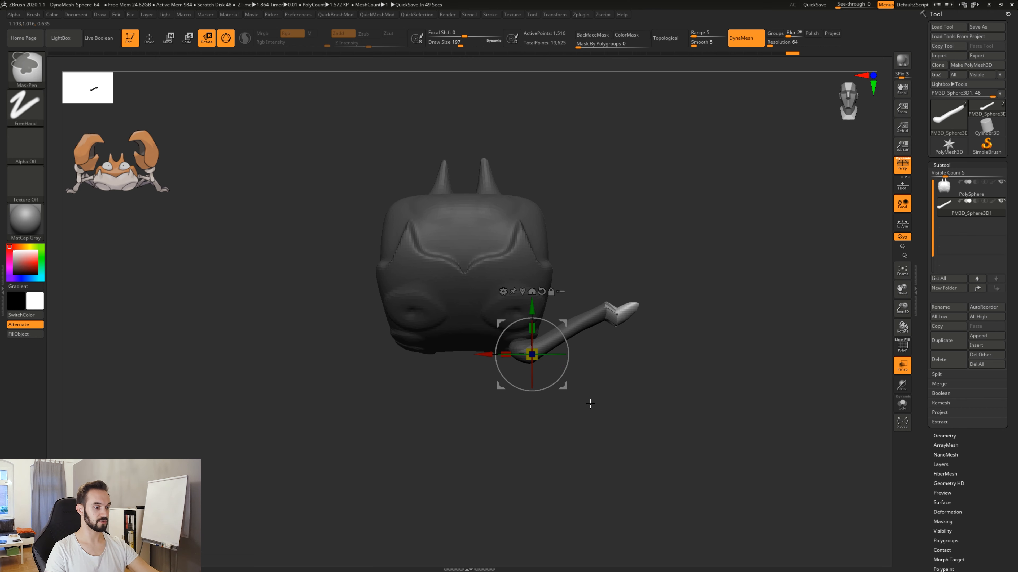
pyautogui.hotkey('ctrl', 'z')
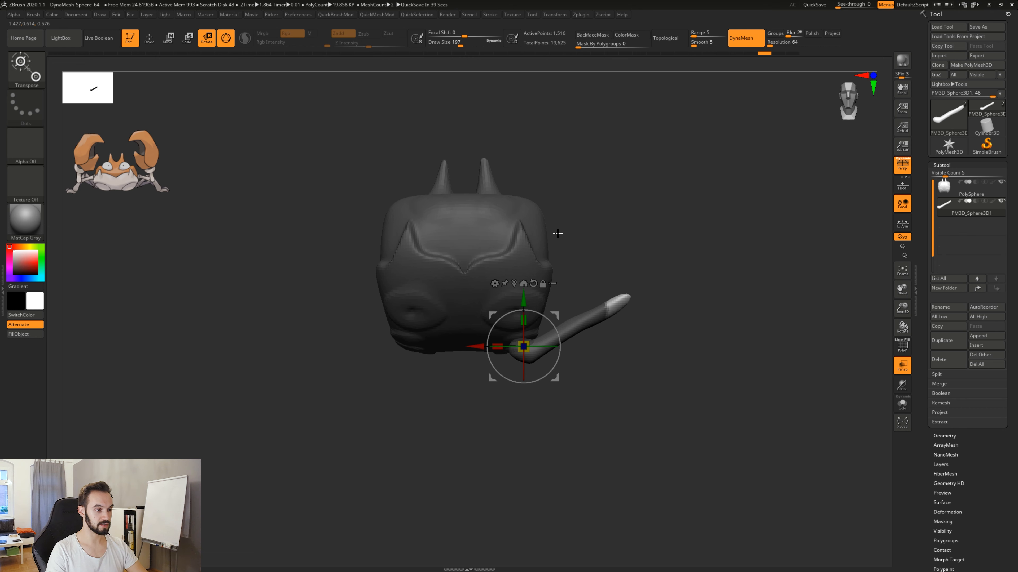
# Unlock the gizmo, place its pivot at the mask boundary near the leg's tip, and rotate the tip downward into a knee.
pyautogui.click(542, 284)
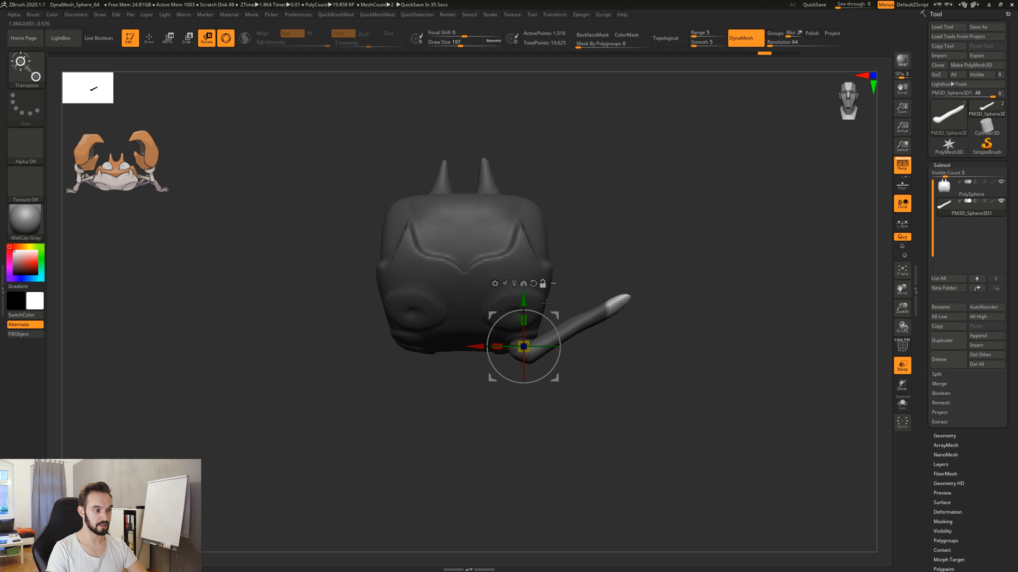
pyautogui.moveTo(555, 315); pyautogui.dragTo(577, 319)
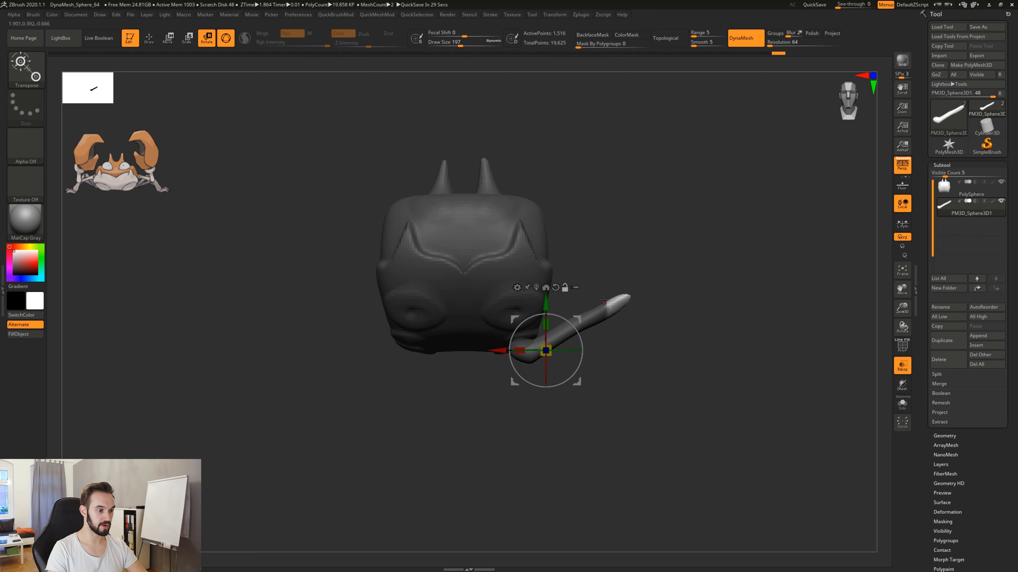
pyautogui.moveTo(577, 319); pyautogui.dragTo(637, 278)
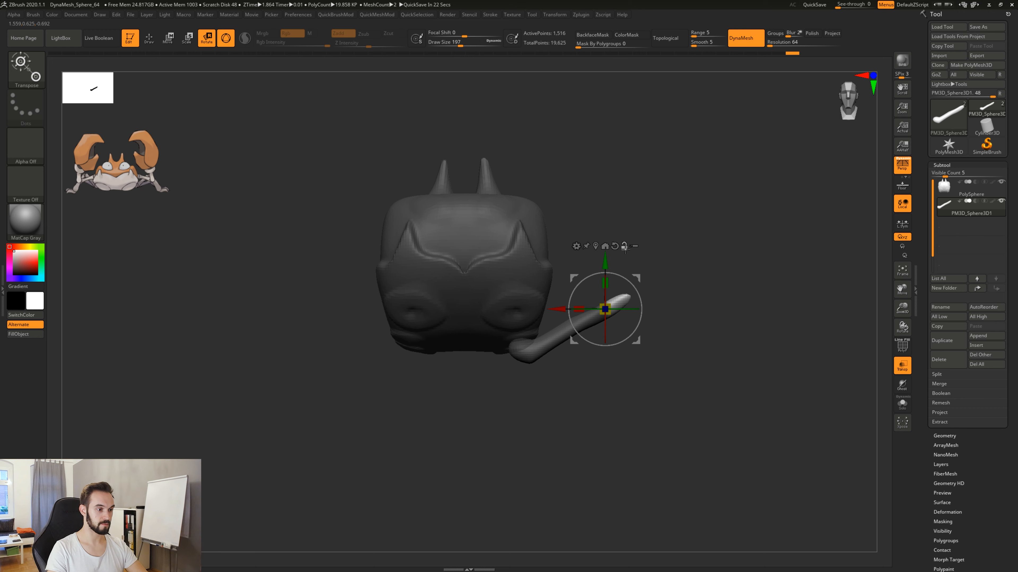
pyautogui.moveTo(647, 284); pyautogui.dragTo(643, 321)
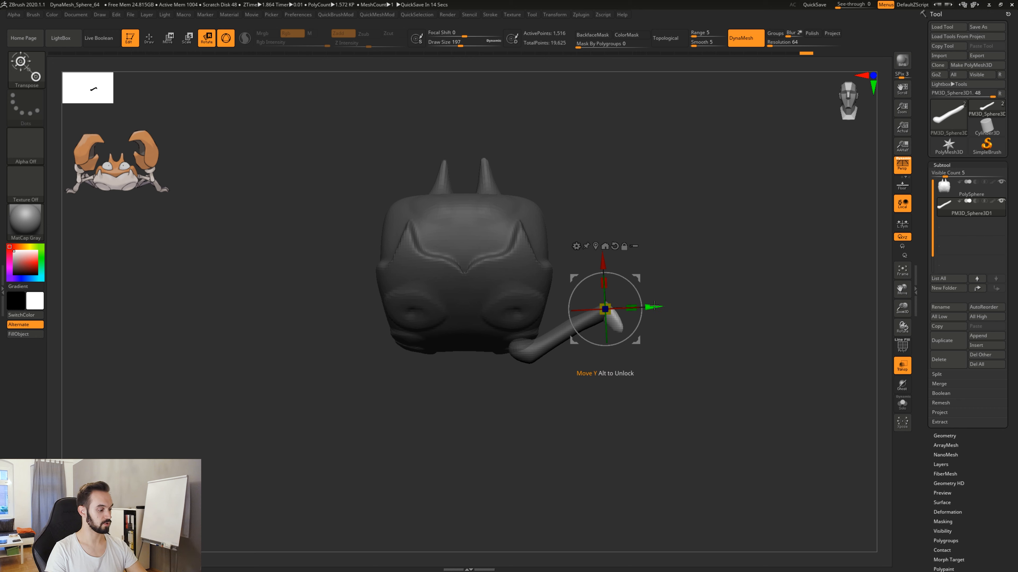
# Clear the mask and DynaMesh the bent leg at resolution 64, then mask everything except its short bent end.
pyautogui.press('q')
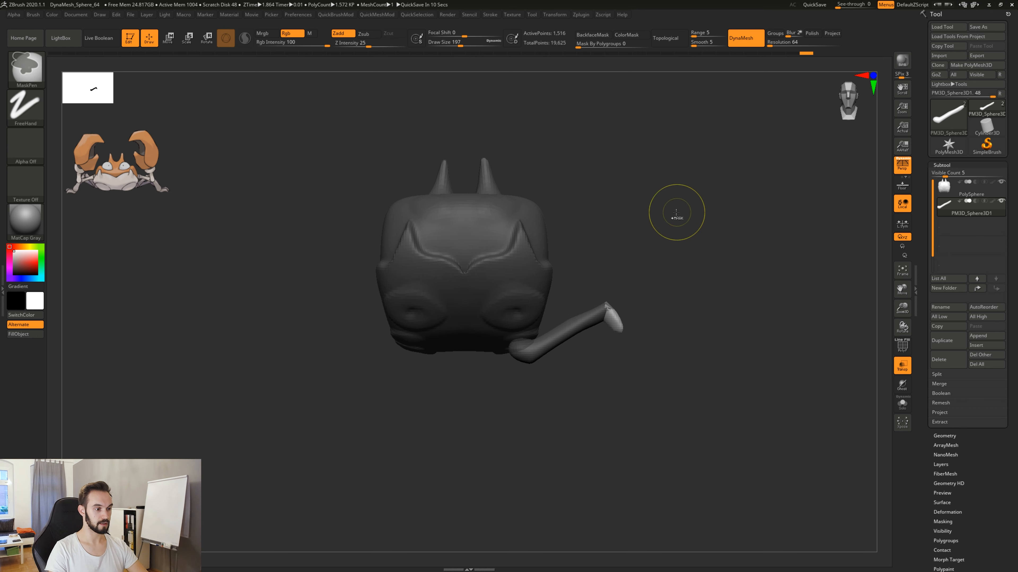
pyautogui.keyDown('ctrl'); pyautogui.moveTo(677, 214); pyautogui.dragTo(729, 291); pyautogui.keyUp('ctrl')
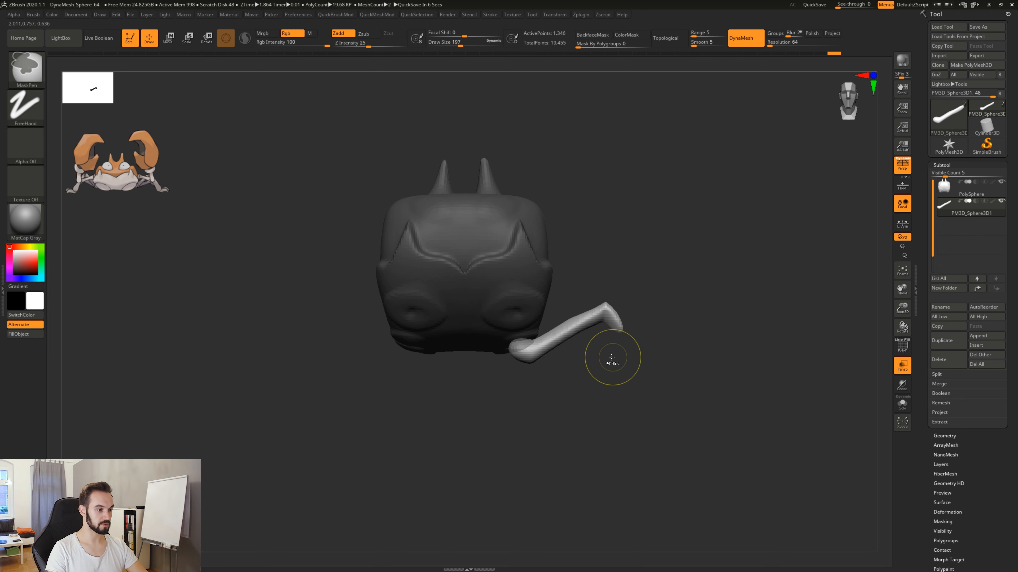
pyautogui.keyDown('ctrl'); pyautogui.moveTo(610, 350); pyautogui.dragTo(646, 315); pyautogui.keyUp('ctrl')
pyautogui.keyDown('ctrl'); pyautogui.moveTo(610, 353); pyautogui.dragTo(647, 314); pyautogui.keyUp('ctrl')
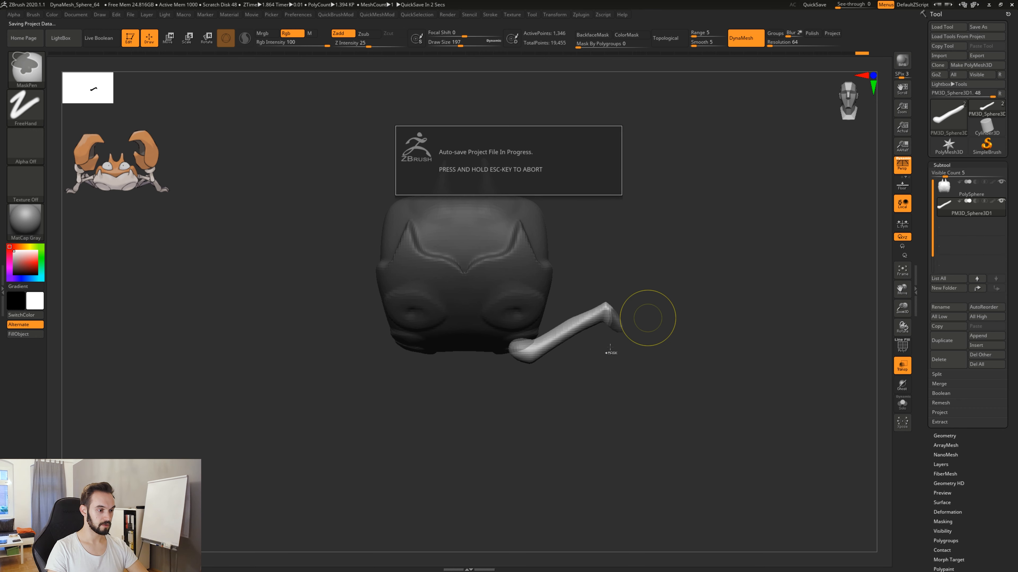
pyautogui.keyDown('ctrl'); pyautogui.moveTo(607, 354); pyautogui.dragTo(645, 310); pyautogui.keyUp('ctrl')
pyautogui.keyDown('ctrl'); pyautogui.click(663, 298); pyautogui.keyUp('ctrl')
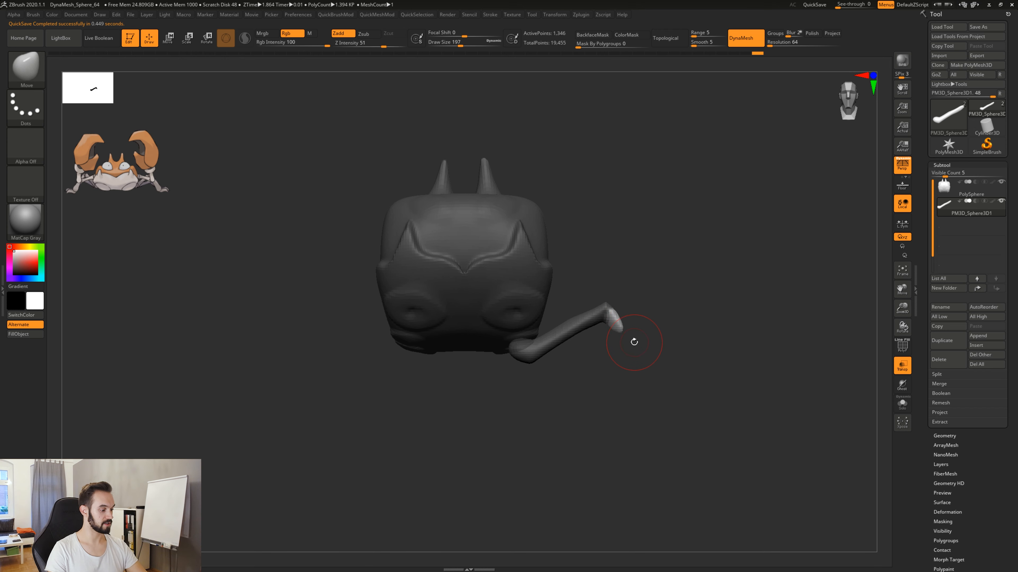
# Move the unmasked end down and outward with the gizmo to form a long lower leg segment, then clear the mask and DynaMesh.
pyautogui.press('r')
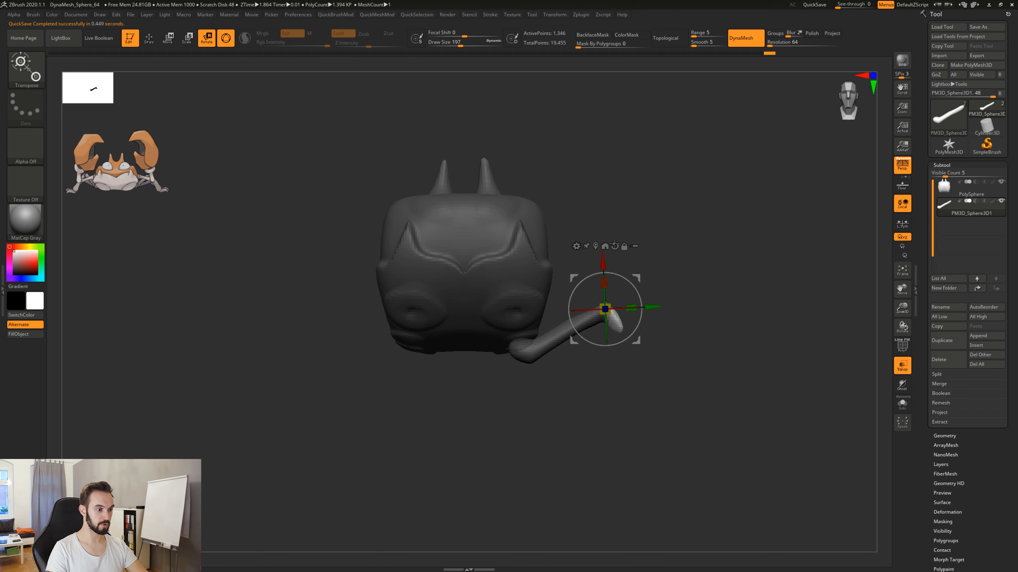
pyautogui.moveTo(636, 279); pyautogui.dragTo(681, 334)
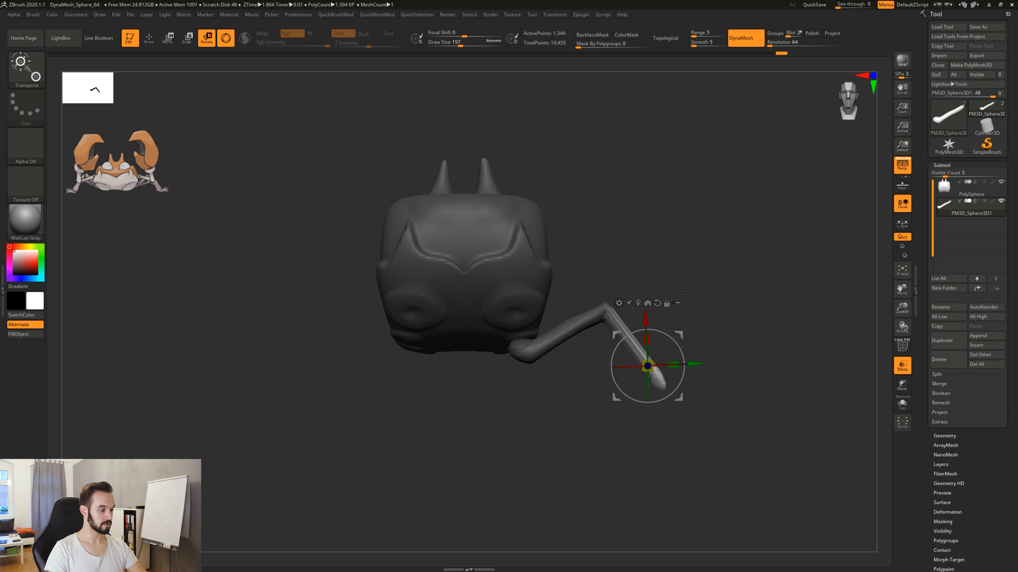
pyautogui.press('q')
pyautogui.press('ctrl')
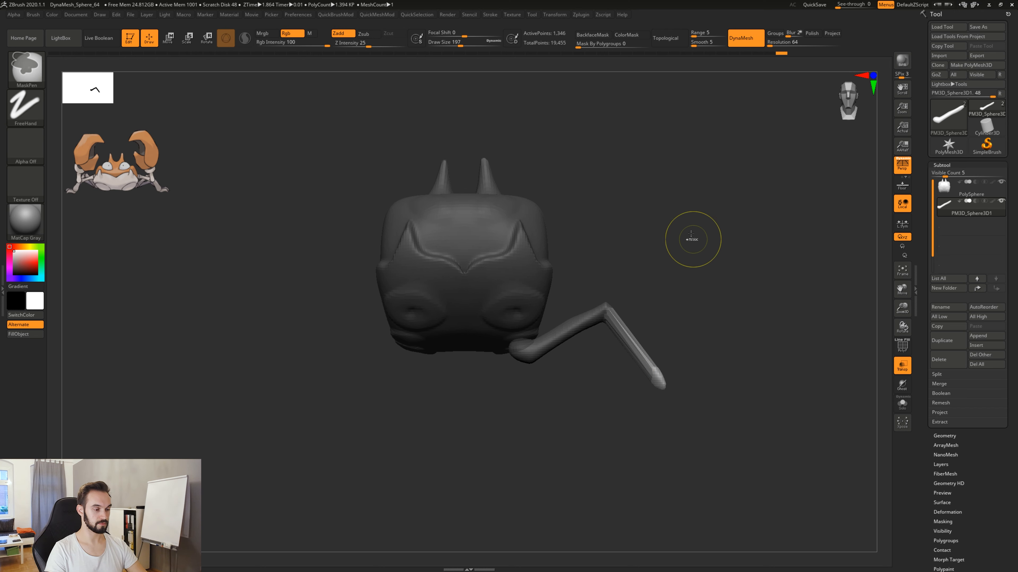
pyautogui.keyDown('ctrl'); pyautogui.moveTo(690, 209); pyautogui.dragTo(754, 277); pyautogui.keyUp('ctrl')
pyautogui.keyDown('ctrl'); pyautogui.moveTo(687, 205); pyautogui.dragTo(757, 281); pyautogui.keyUp('ctrl')
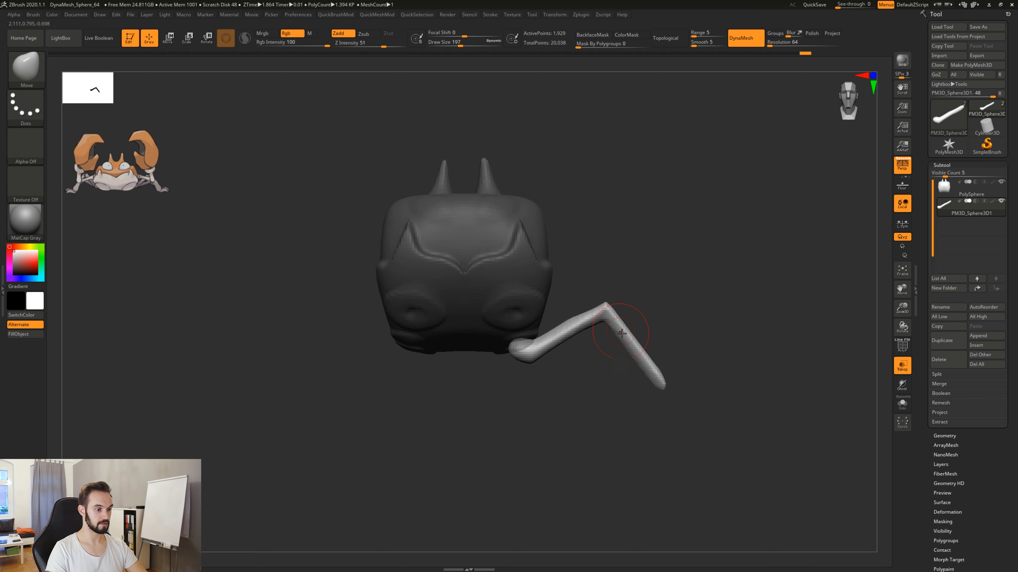
# Mask the end of the lower leg segment and invert the mask to leave only that end editable.
pyautogui.moveTo(696, 397); pyautogui.dragTo(653, 394)
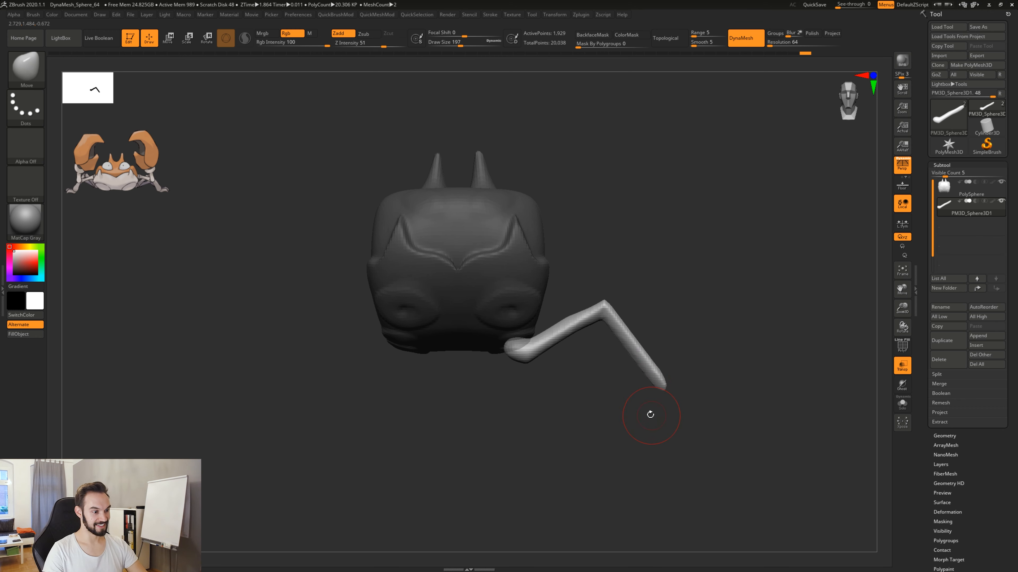
pyautogui.keyDown('ctrl'); pyautogui.moveTo(649, 427); pyautogui.dragTo(690, 377); pyautogui.keyUp('ctrl')
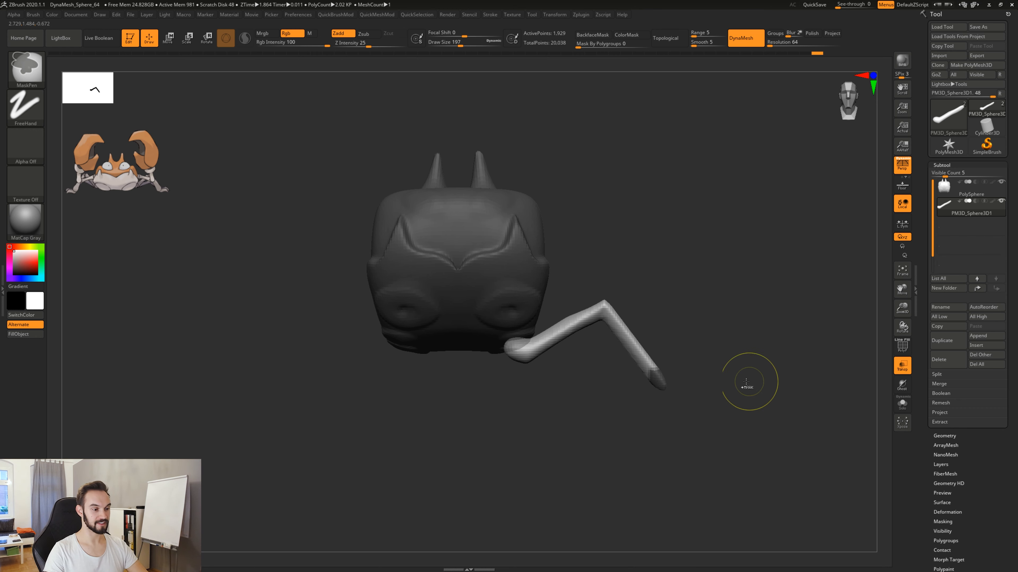
pyautogui.keyDown('ctrl'); pyautogui.click(711, 290); pyautogui.keyUp('ctrl')
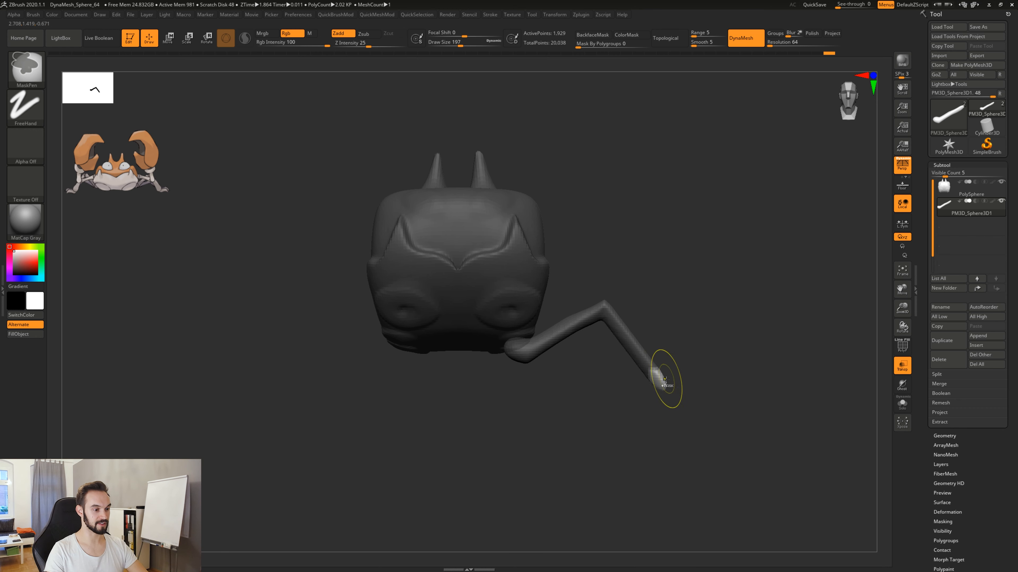
# Place the gizmo's pivot at the ankle and rotate the unmasked tip inward toward the body, then clear the mask and DynaMesh.
pyautogui.press('r')
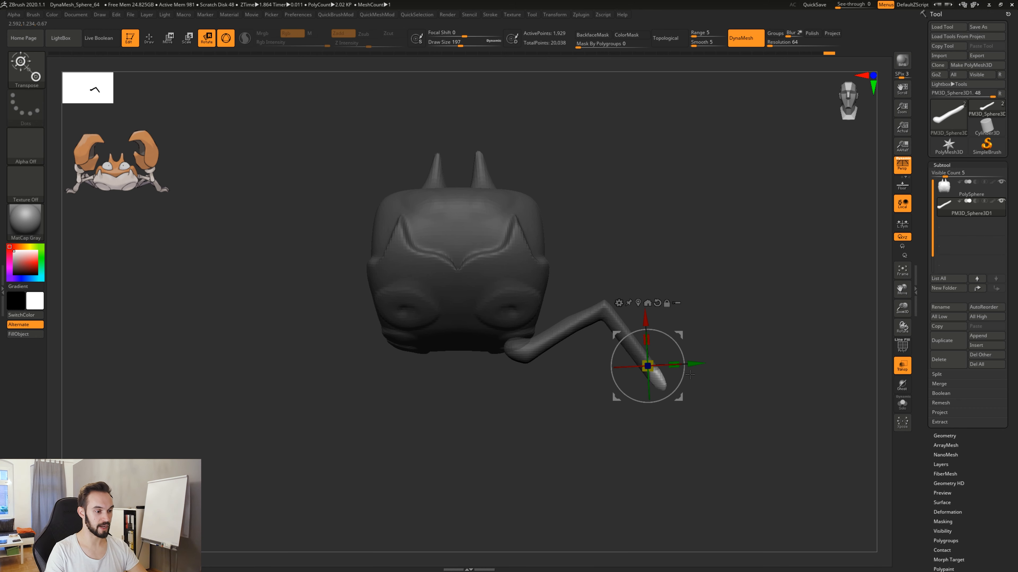
pyautogui.moveTo(680, 334)
pyautogui.mouseDown()
pyautogui.moveTo(681, 319)
pyautogui.moveTo(685, 338)
pyautogui.mouseUp()
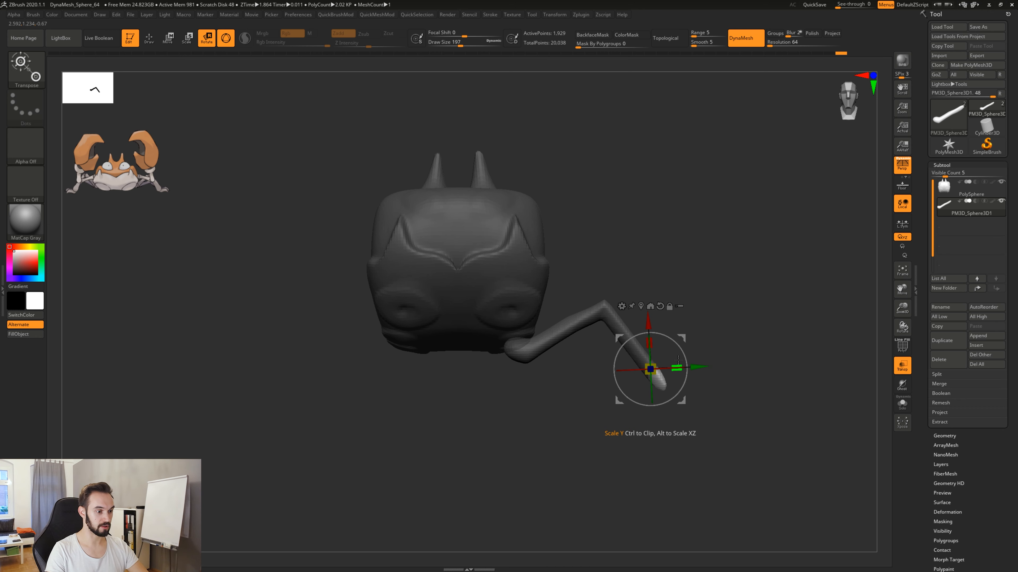
pyautogui.moveTo(677, 368); pyautogui.dragTo(677, 385)
pyautogui.moveTo(681, 338); pyautogui.dragTo(684, 341)
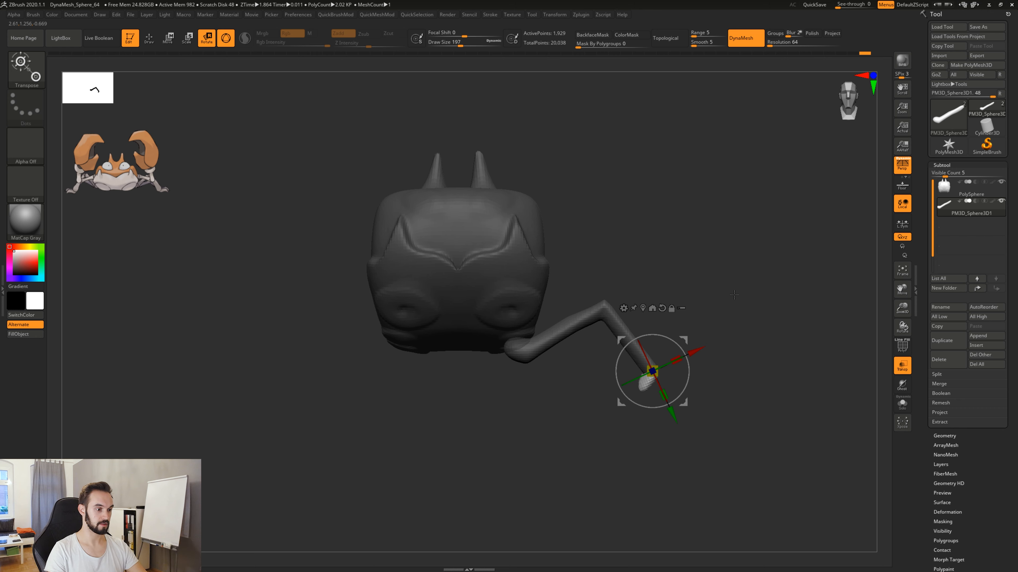
pyautogui.press('q')
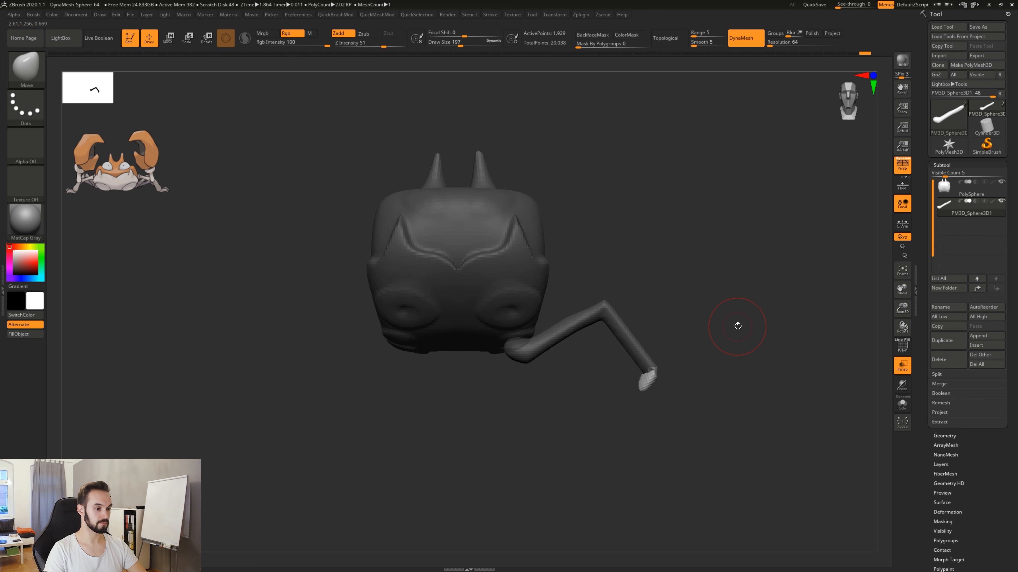
pyautogui.keyDown('ctrl'); pyautogui.moveTo(681, 216); pyautogui.dragTo(772, 295); pyautogui.keyUp('ctrl')
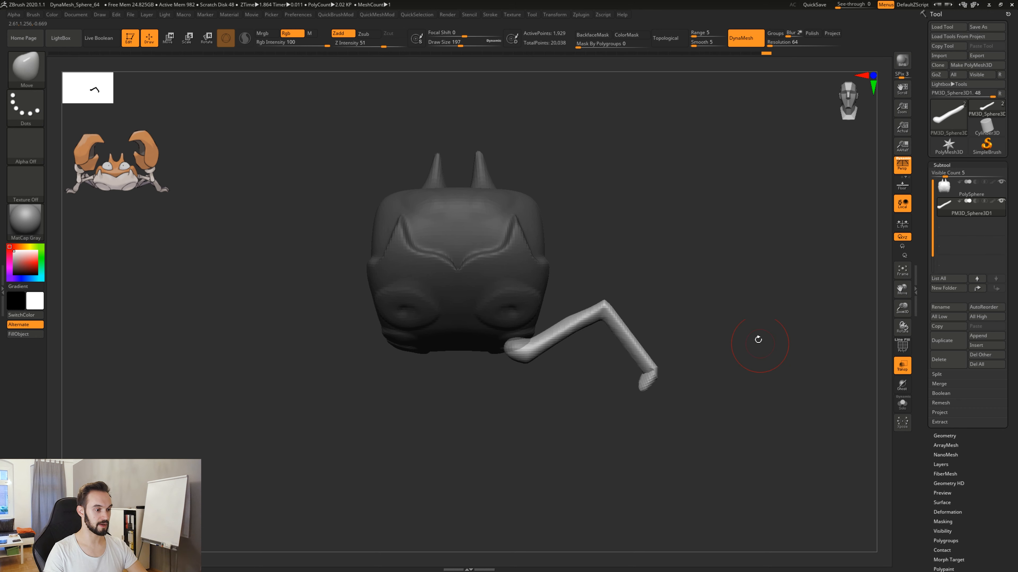
pyautogui.keyDown('ctrl'); pyautogui.moveTo(676, 208); pyautogui.dragTo(793, 304); pyautogui.keyUp('ctrl')
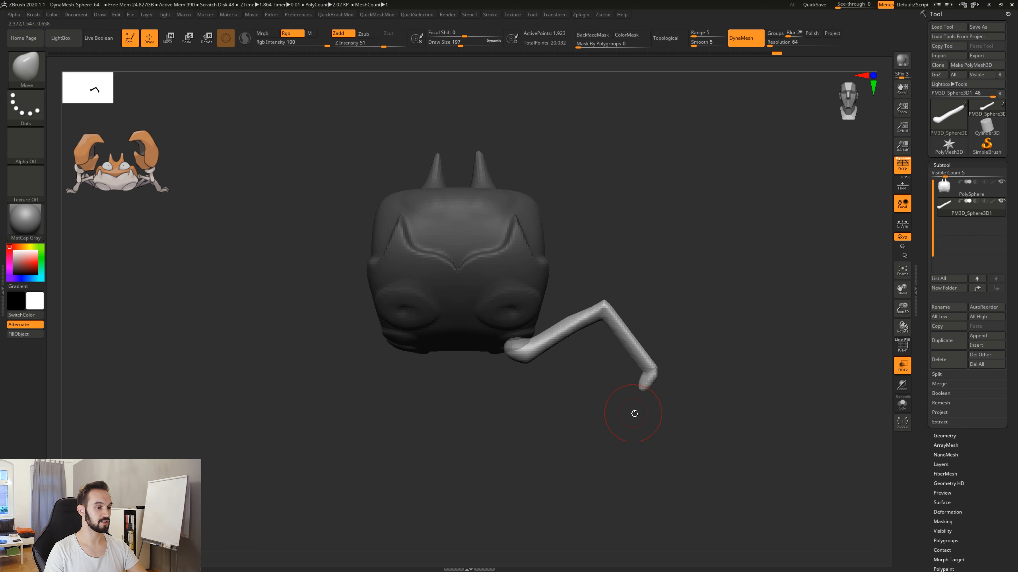
pyautogui.keyDown('ctrl'); pyautogui.moveTo(629, 423); pyautogui.dragTo(669, 374); pyautogui.keyUp('ctrl')
pyautogui.keyDown('ctrl'); pyautogui.click(693, 401); pyautogui.keyUp('ctrl')
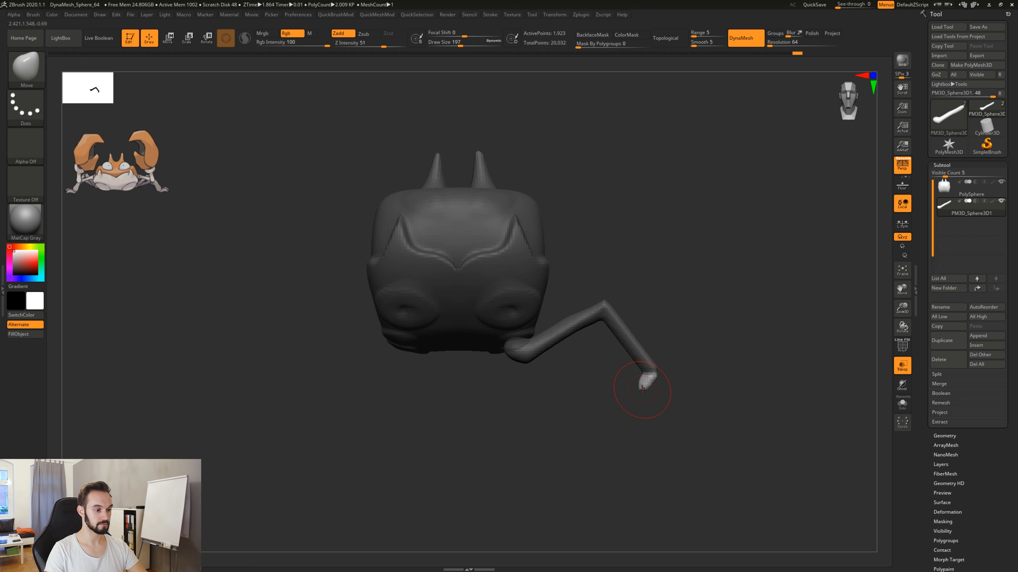
pyautogui.keyDown('ctrl'); pyautogui.click(643, 398); pyautogui.keyUp('ctrl')
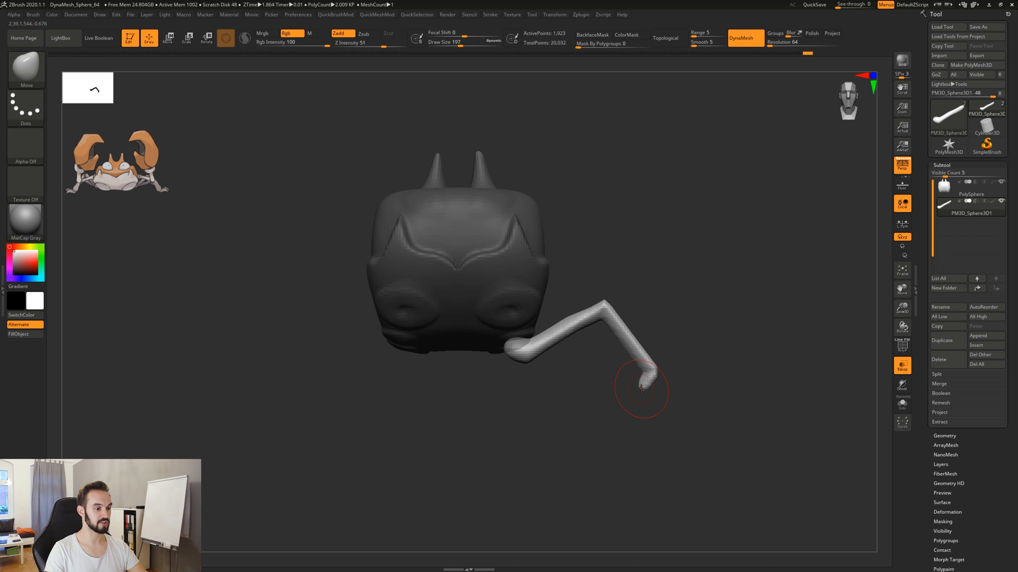
# Pull the leg's bent tip down and inward with the Move brush to lengthen it into a pointed foot.
pyautogui.moveTo(645, 376); pyautogui.dragTo(643, 377)
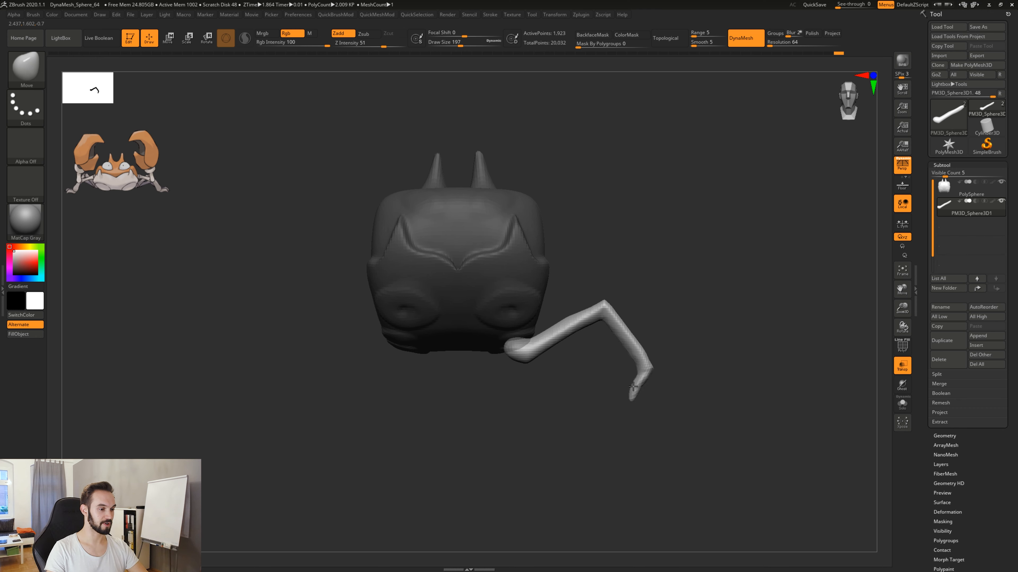
pyautogui.moveTo(638, 386); pyautogui.dragTo(636, 380)
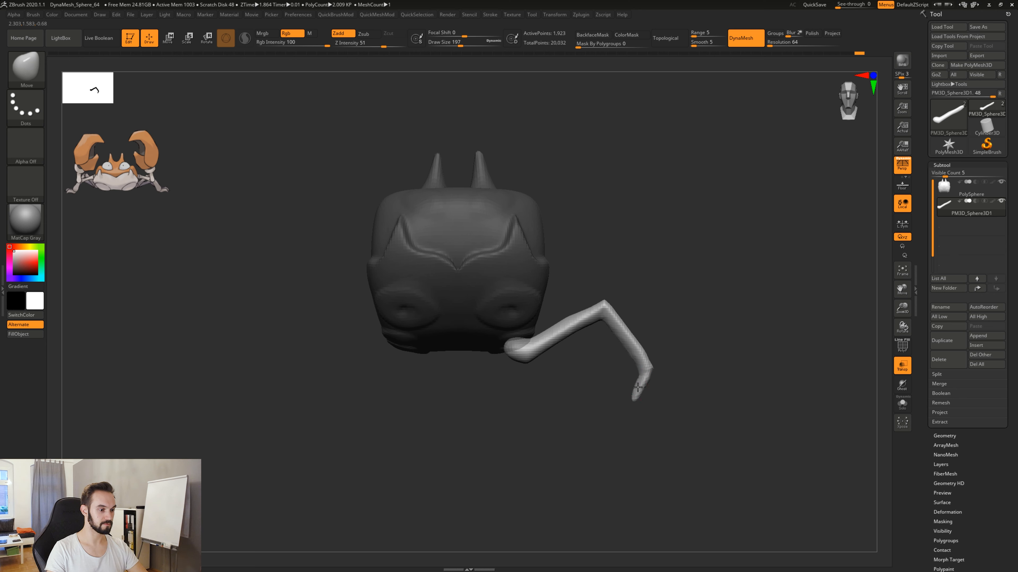
# Thicken the leg's foot, lower segment and knee with the Inflat brush, working from the front and the back.
pyautogui.moveTo(697, 414); pyautogui.dragTo(685, 435)
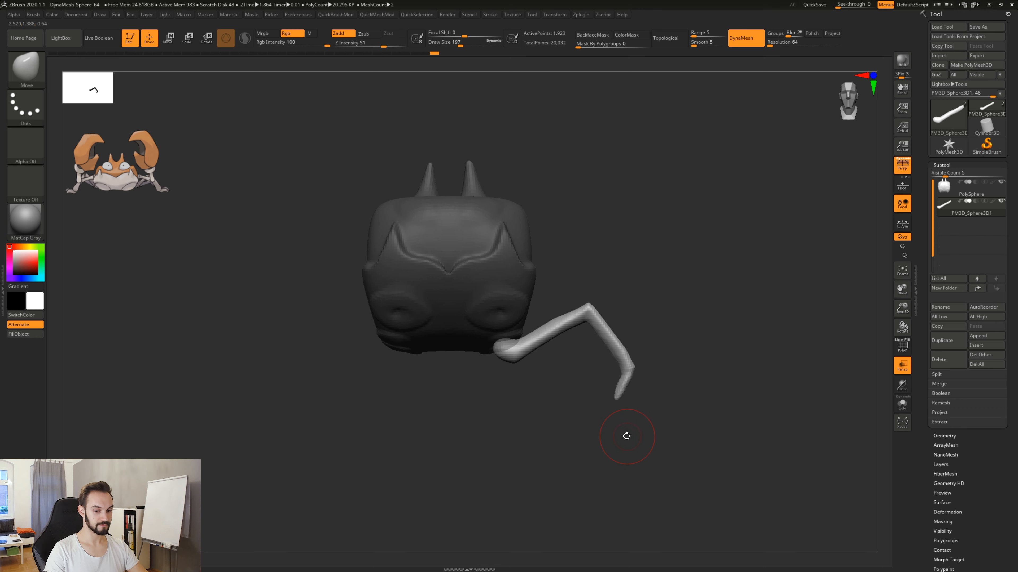
pyautogui.moveTo(652, 445); pyautogui.dragTo(696, 376)
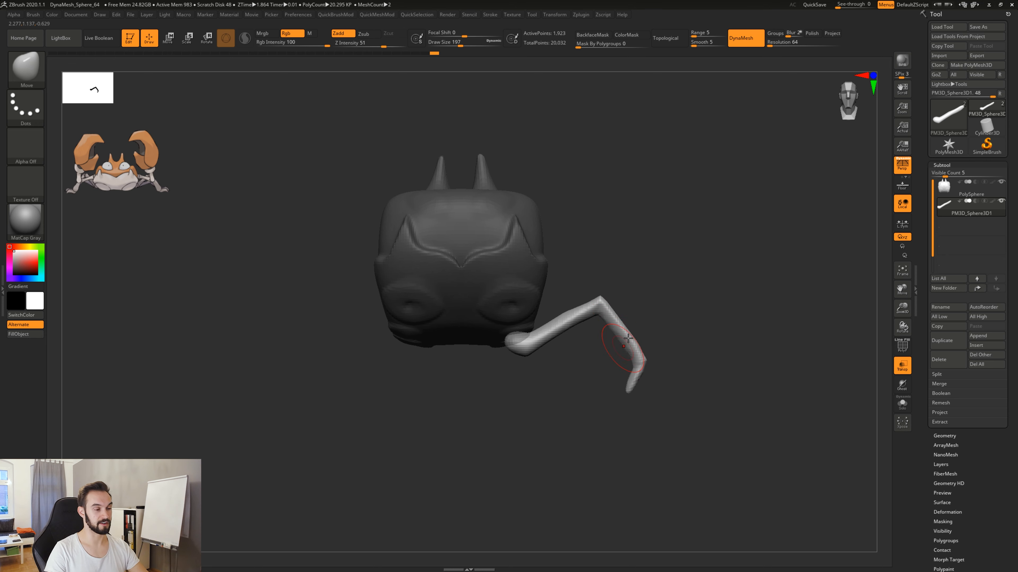
pyautogui.keyDown('alt'); pyautogui.moveTo(681, 390); pyautogui.dragTo(662, 387); pyautogui.keyUp('alt')
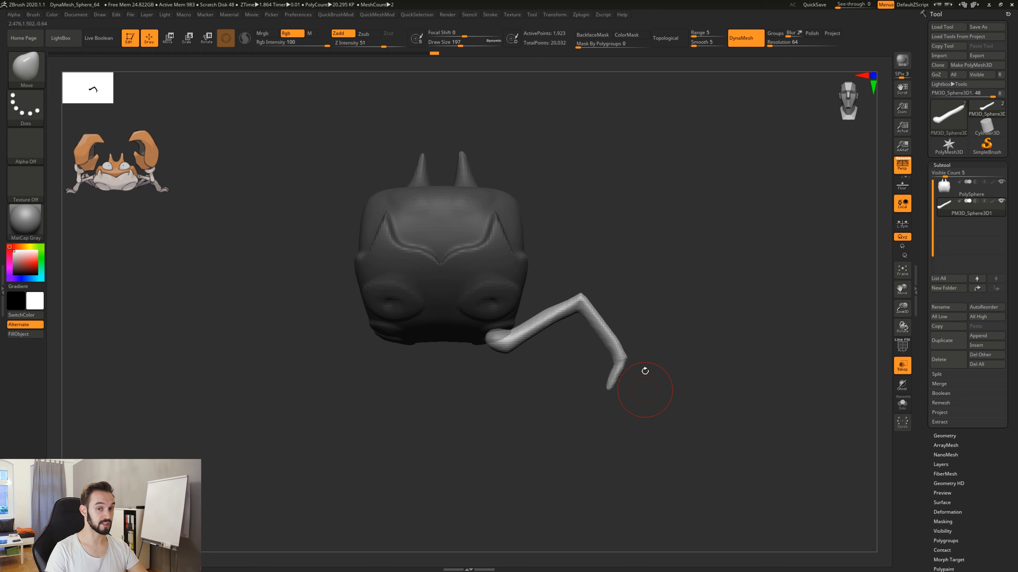
pyautogui.press('b')
pyautogui.press('i')
pyautogui.press('n')
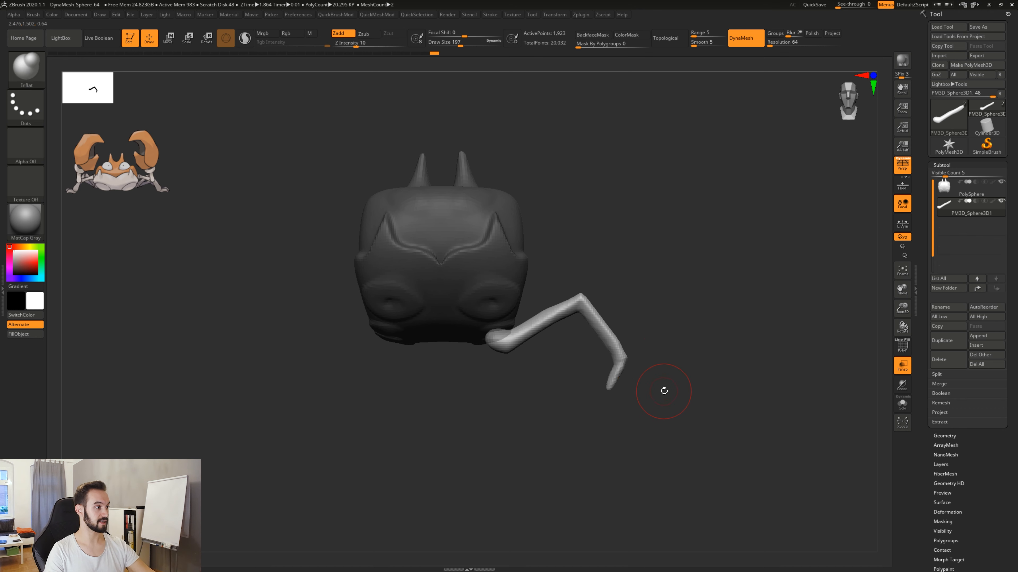
pyautogui.moveTo(611, 384)
pyautogui.mouseDown()
pyautogui.moveTo(625, 344)
pyautogui.moveTo(581, 302)
pyautogui.moveTo(597, 326)
pyautogui.moveTo(520, 334)
pyautogui.moveTo(573, 303)
pyautogui.mouseUp()
pyautogui.moveTo(687, 300); pyautogui.dragTo(518, 302)
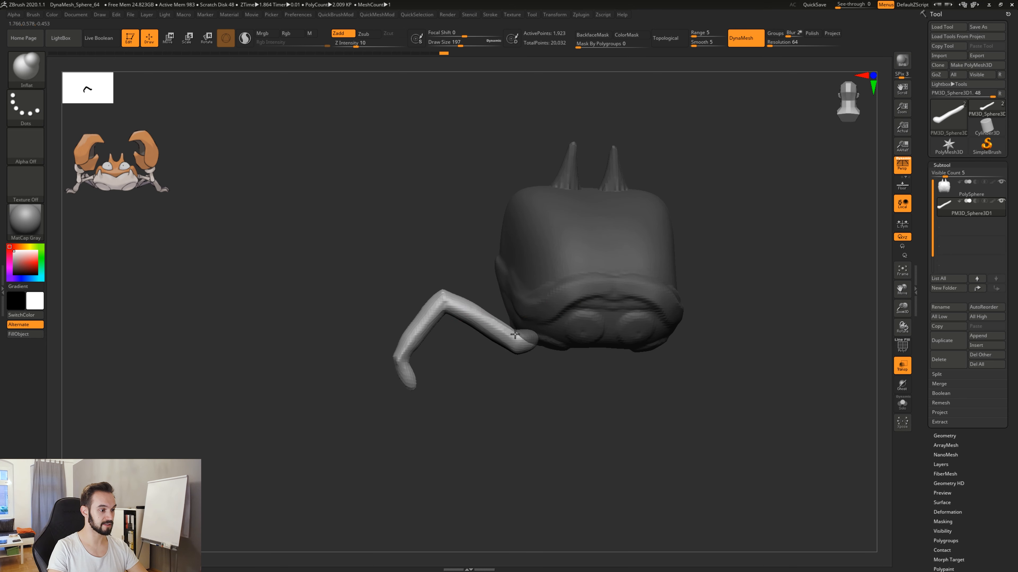
pyautogui.moveTo(472, 368); pyautogui.dragTo(436, 323)
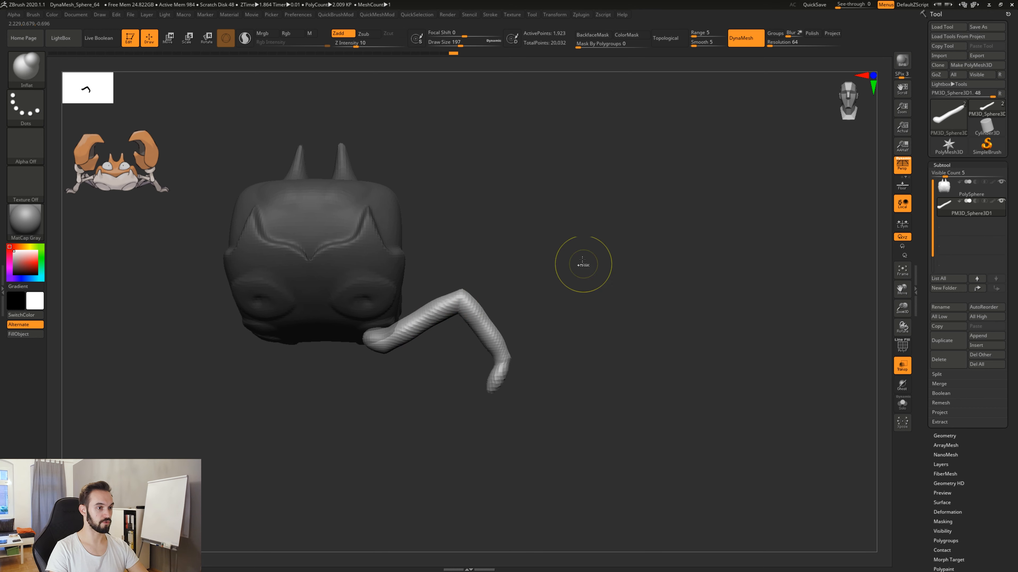
# DynaMesh the thickened leg, then smooth its surface and taper the foot into a pointed tip.
pyautogui.keyDown('ctrl'); pyautogui.moveTo(583, 260); pyautogui.dragTo(669, 369); pyautogui.keyUp('ctrl')
pyautogui.moveTo(410, 322)
pyautogui.keyDown('shift'); pyautogui.mouseDown()
pyautogui.moveTo(453, 304)
pyautogui.moveTo(492, 339)
pyautogui.moveTo(474, 320)
pyautogui.moveTo(497, 381)
pyautogui.mouseUp(); pyautogui.keyUp('shift')
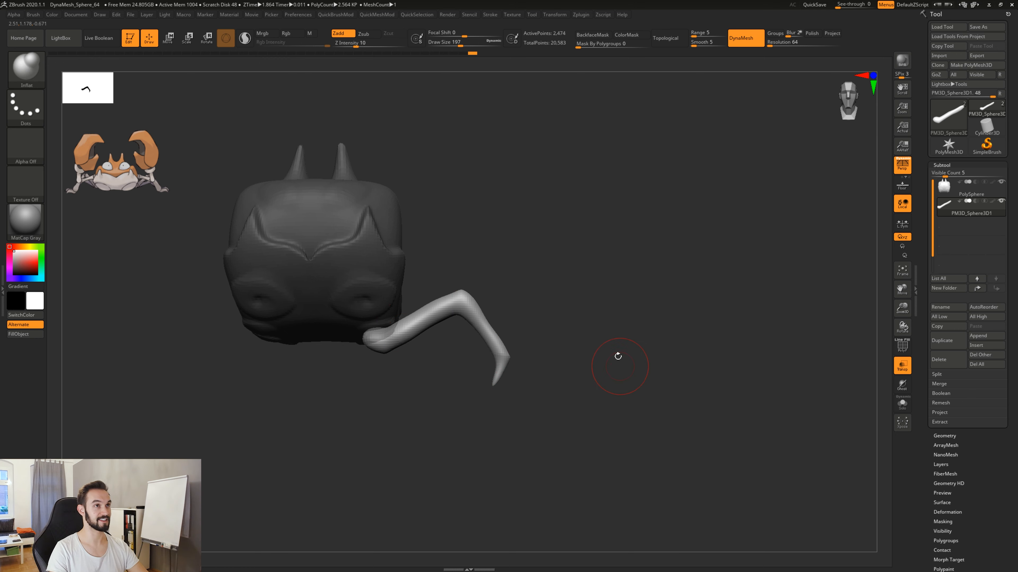
pyautogui.keyDown('alt'); pyautogui.moveTo(556, 344); pyautogui.dragTo(601, 356); pyautogui.keyUp('alt')
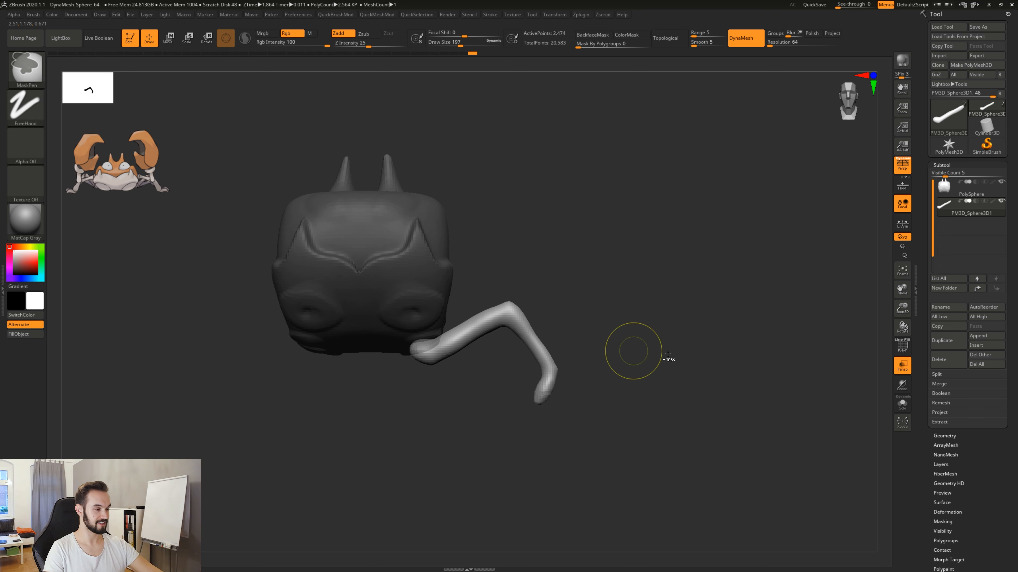
pyautogui.keyDown('shift'); pyautogui.moveTo(543, 398); pyautogui.dragTo(539, 400); pyautogui.keyUp('shift')
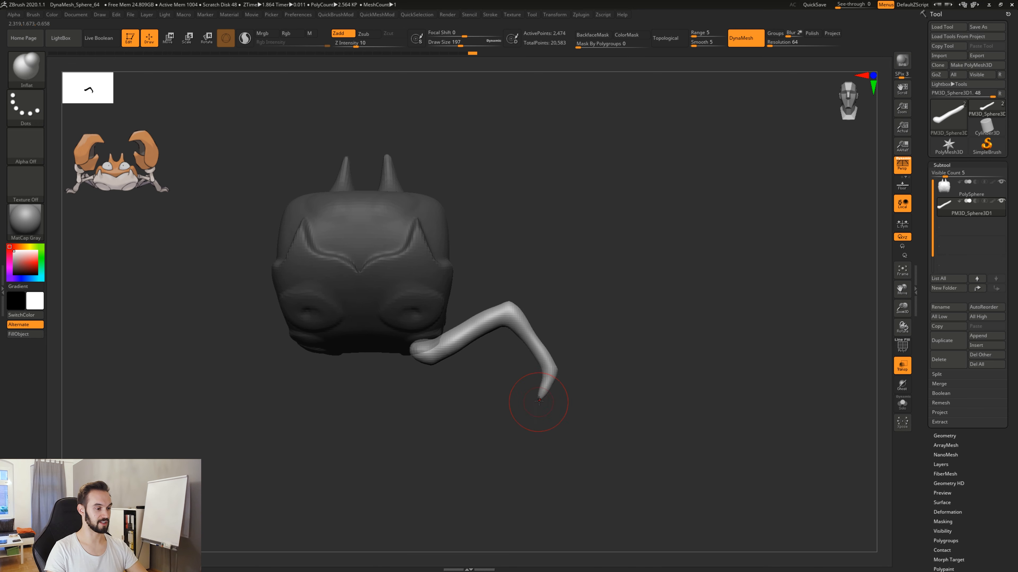
# Refine the shape of the leg's upper segment with the Move brush from the front and from below.
pyautogui.press('b')
pyautogui.press('m')
pyautogui.press('v')
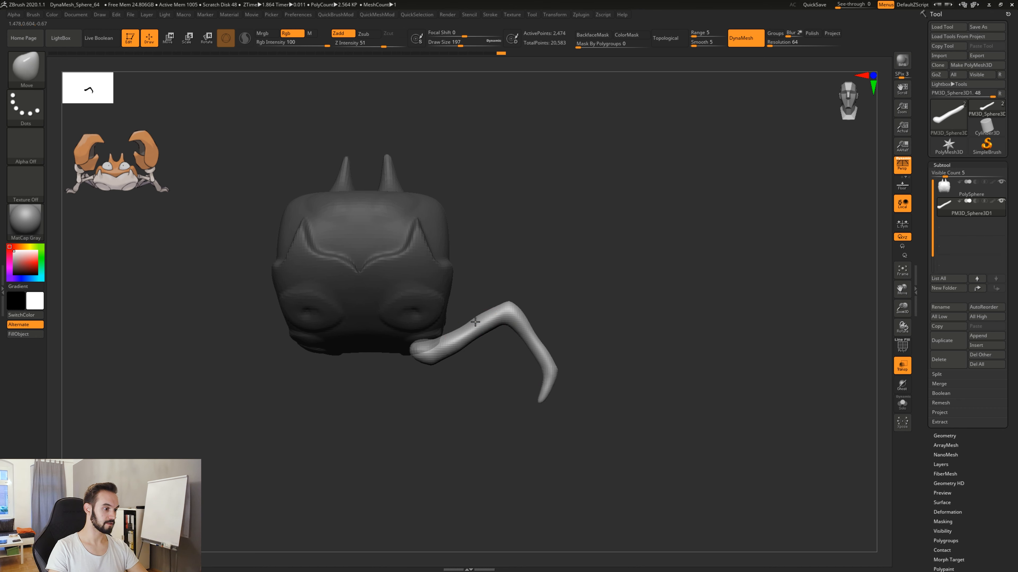
pyautogui.moveTo(475, 322); pyautogui.dragTo(476, 323)
pyautogui.moveTo(625, 354)
pyautogui.mouseDown()
pyautogui.moveTo(433, 359)
pyautogui.moveTo(633, 358)
pyautogui.moveTo(632, 390)
pyautogui.moveTo(650, 424)
pyautogui.moveTo(630, 439)
pyautogui.moveTo(646, 425)
pyautogui.moveTo(613, 425)
pyautogui.moveTo(625, 398)
pyautogui.moveTo(675, 411)
pyautogui.moveTo(630, 459)
pyautogui.moveTo(617, 347)
pyautogui.mouseUp()
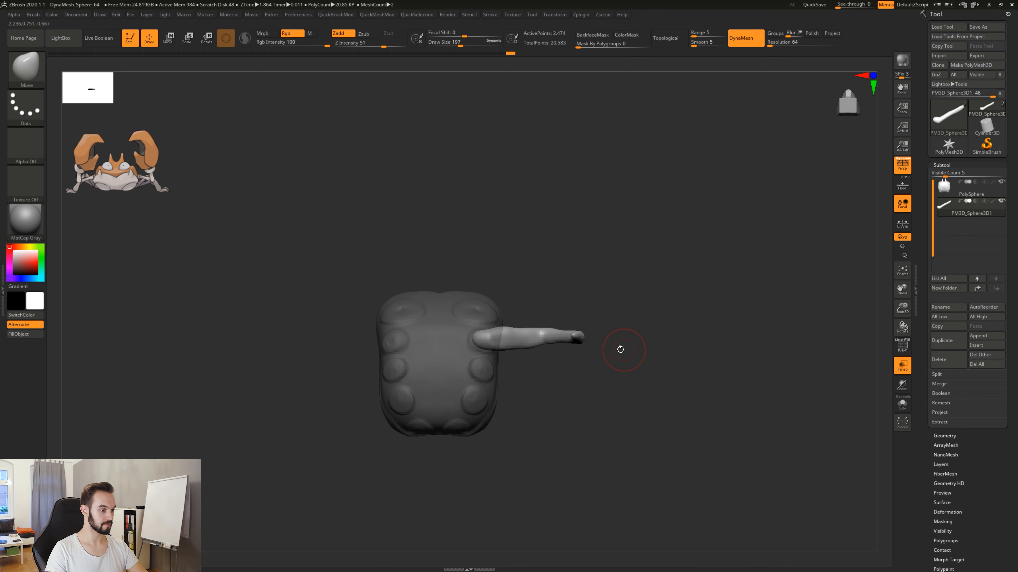
pyautogui.keyDown('alt'); pyautogui.moveTo(589, 409); pyautogui.dragTo(551, 409); pyautogui.keyUp('alt')
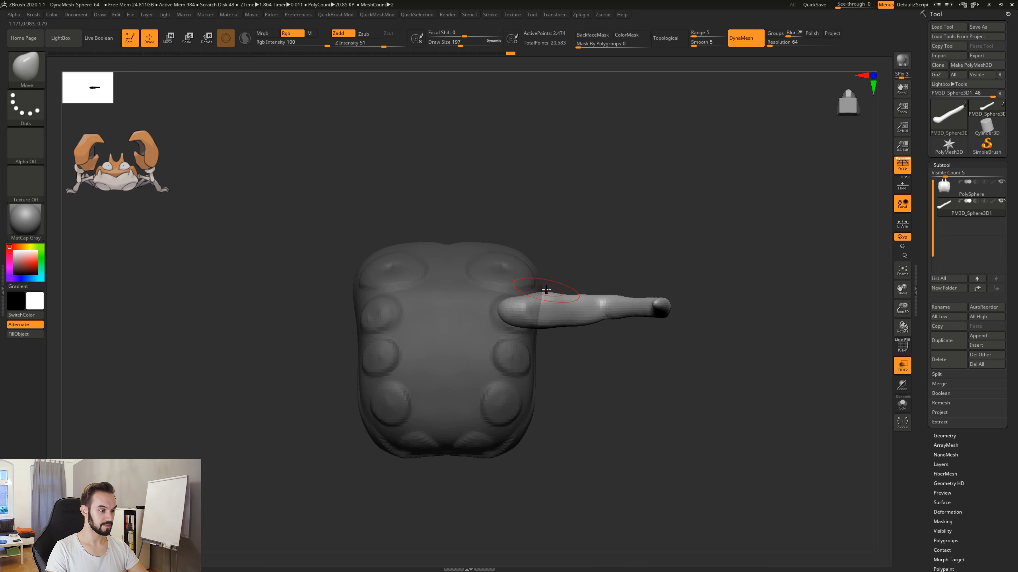
pyautogui.moveTo(545, 295)
pyautogui.mouseDown()
pyautogui.moveTo(546, 322)
pyautogui.moveTo(580, 320)
pyautogui.moveTo(587, 299)
pyautogui.mouseUp()
pyautogui.moveTo(623, 256)
pyautogui.mouseDown()
pyautogui.moveTo(620, 401)
pyautogui.moveTo(633, 527)
pyautogui.mouseUp()
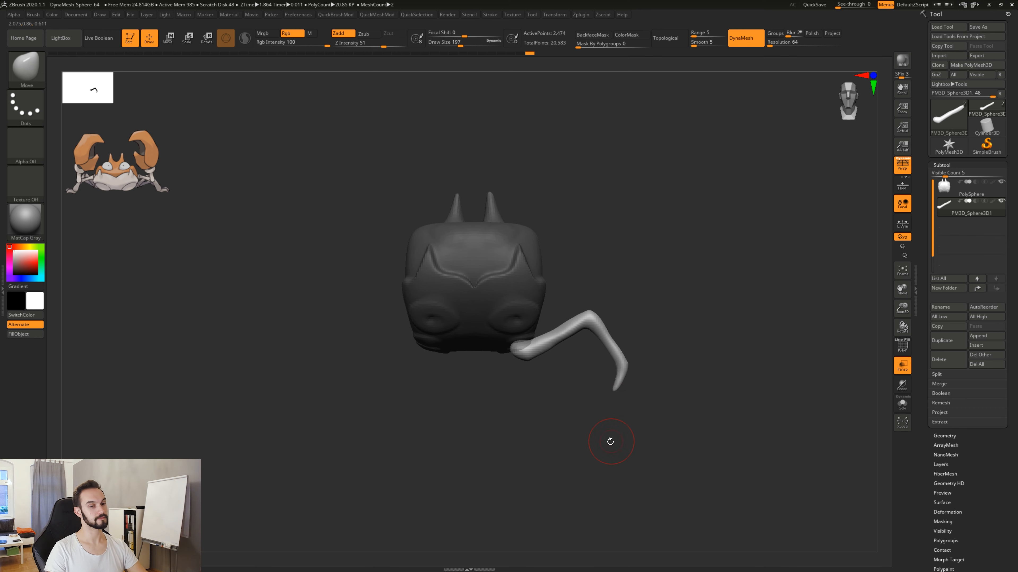
# Mask the leg except its inner end at the body, then invert the mask to protect only that end.
pyautogui.moveTo(401, 418)
pyautogui.keyDown('ctrl'); pyautogui.mouseDown()
pyautogui.moveTo(629, 375)
pyautogui.moveTo(658, 351)
pyautogui.mouseUp(); pyautogui.keyUp('ctrl')
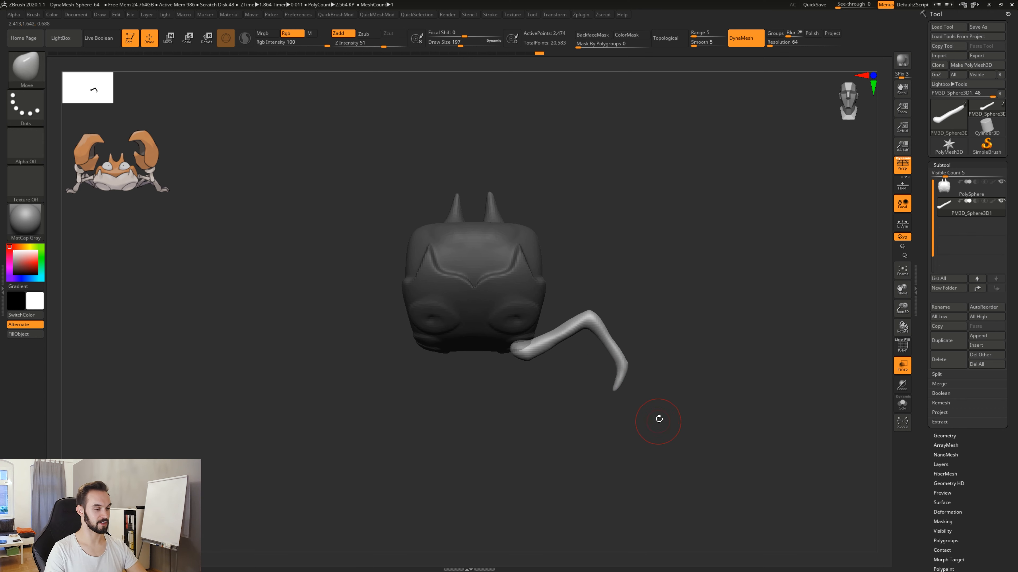
pyautogui.keyDown('ctrl'); pyautogui.moveTo(696, 439); pyautogui.dragTo(529, 285); pyautogui.keyUp('ctrl')
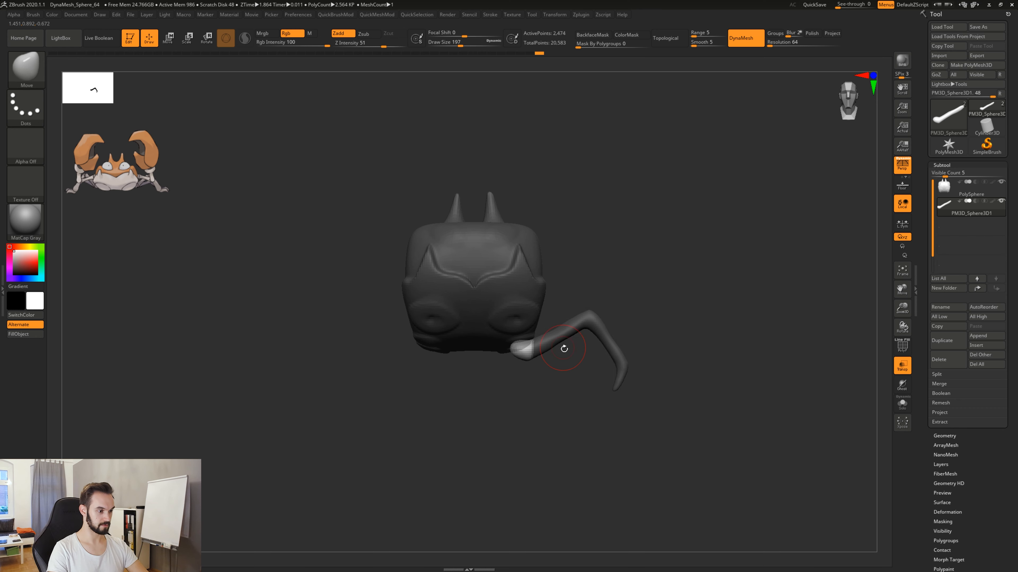
pyautogui.keyDown('ctrl'); pyautogui.click(674, 325); pyautogui.keyUp('ctrl')
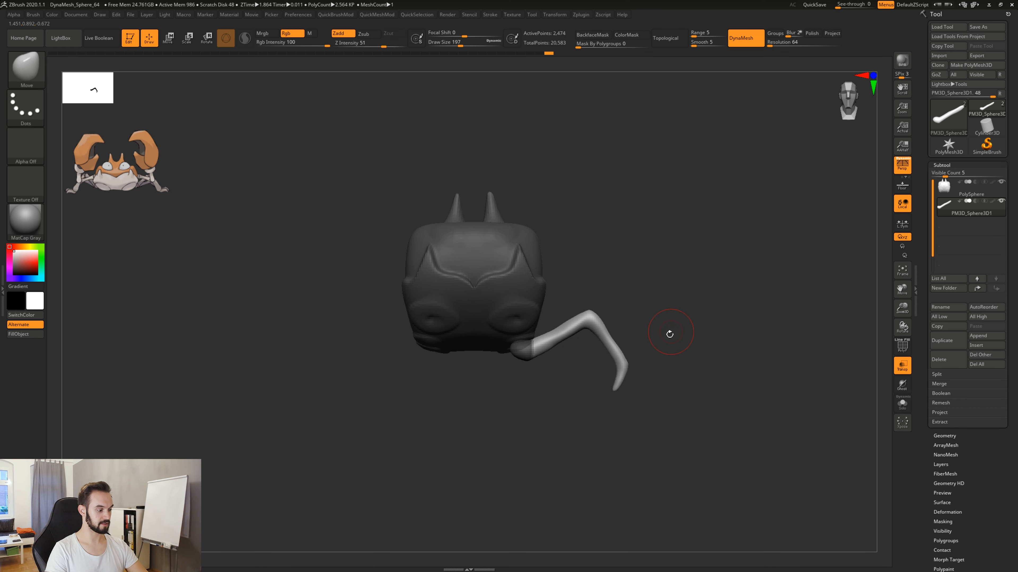
# Set the gizmo's pivot at the hip end and rotate the unmasked leg upward, then clear the mask and DynaMesh.
pyautogui.press('r')
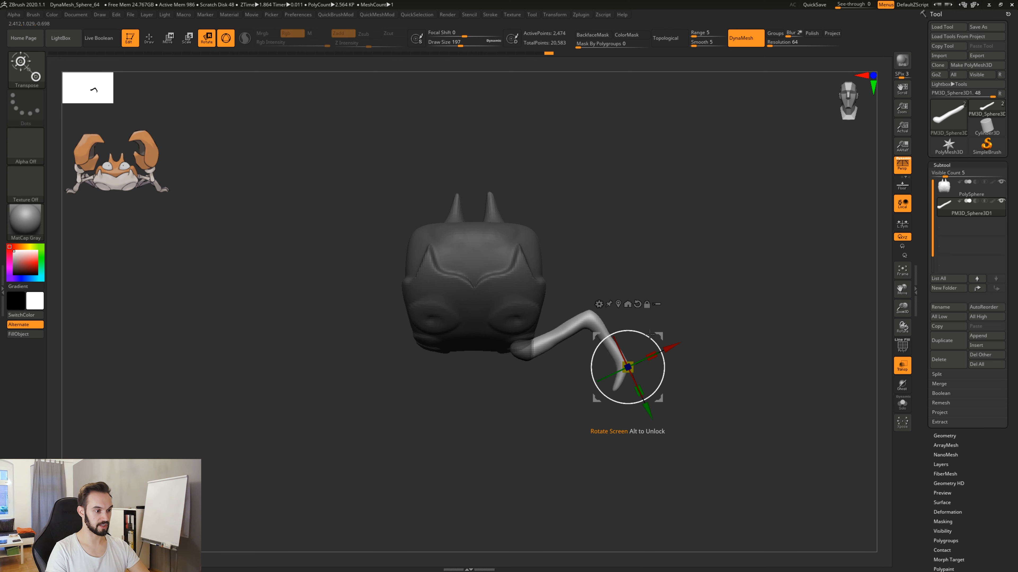
pyautogui.keyDown('alt'); pyautogui.moveTo(659, 336); pyautogui.dragTo(572, 343); pyautogui.keyUp('alt')
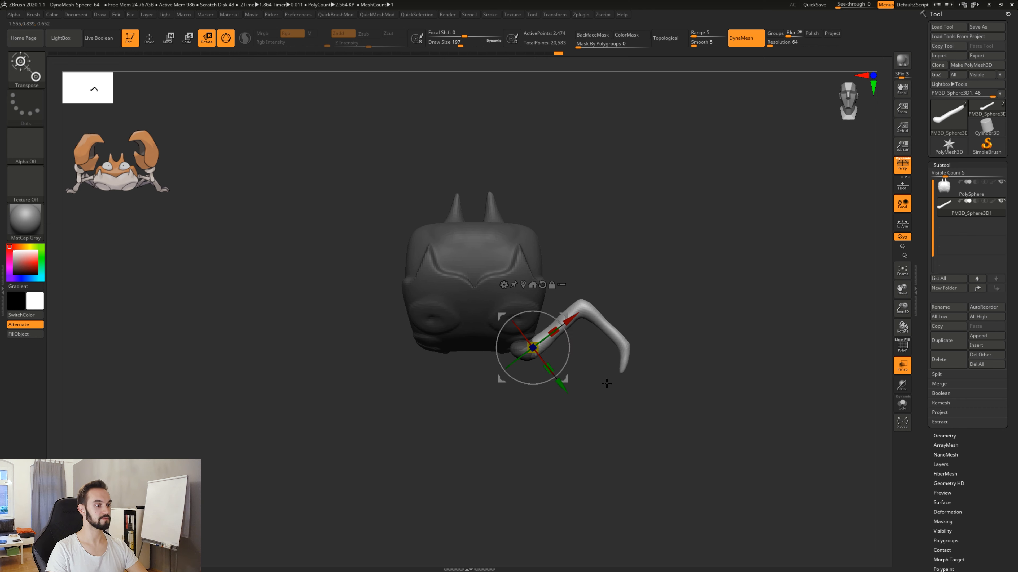
pyautogui.press('q')
pyautogui.press('ctrl')
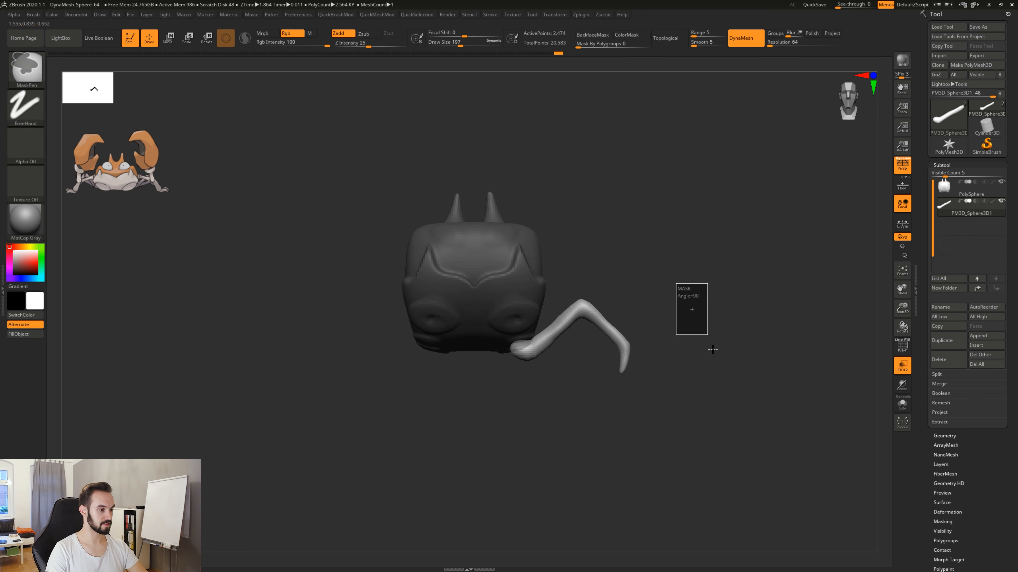
pyautogui.moveTo(638, 333); pyautogui.dragTo(664, 394)
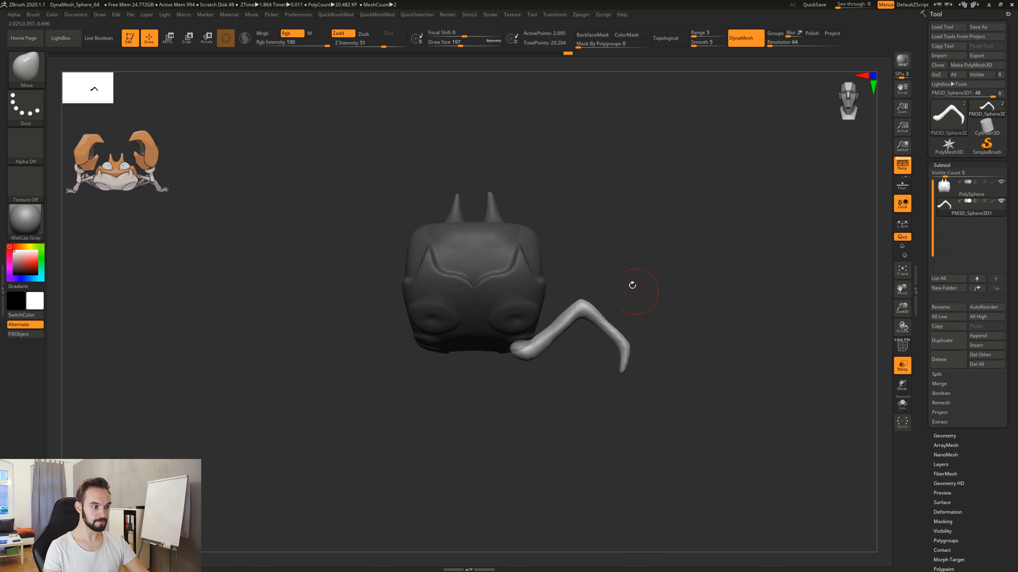
# QuickSave the project.
pyautogui.moveTo(652, 315); pyautogui.dragTo(658, 363)
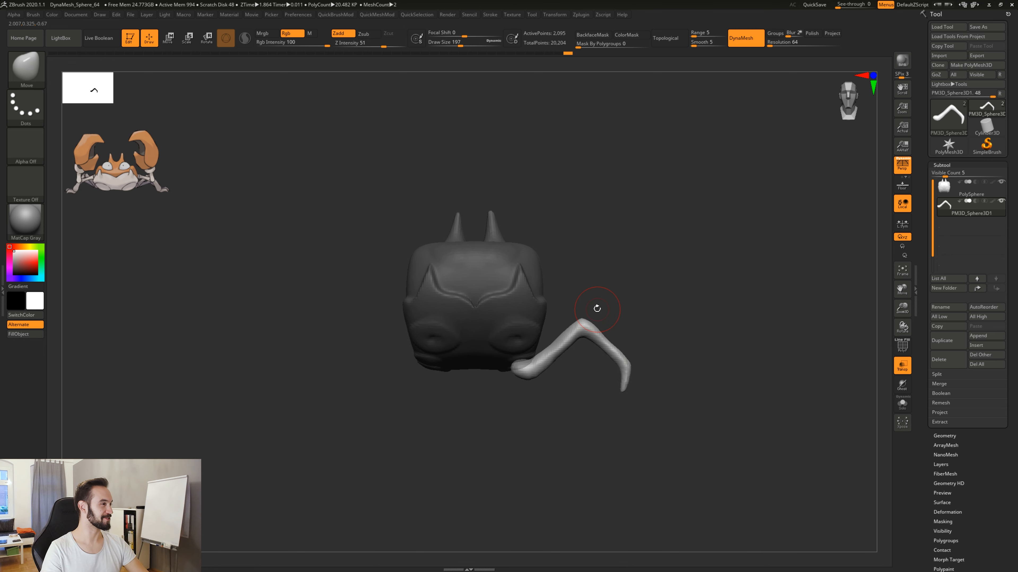
pyautogui.click(815, 5)
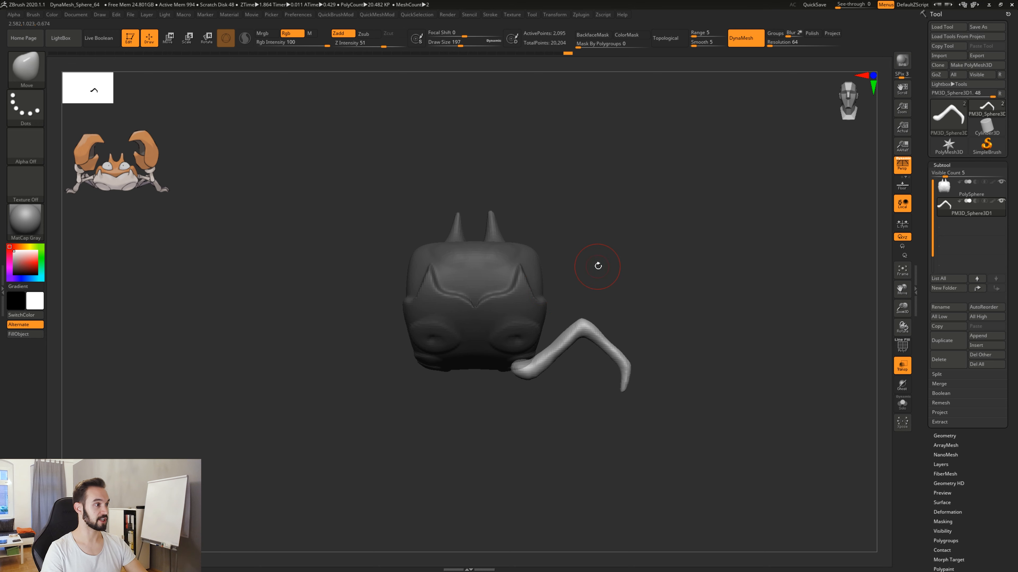
pyautogui.click(132, 16)
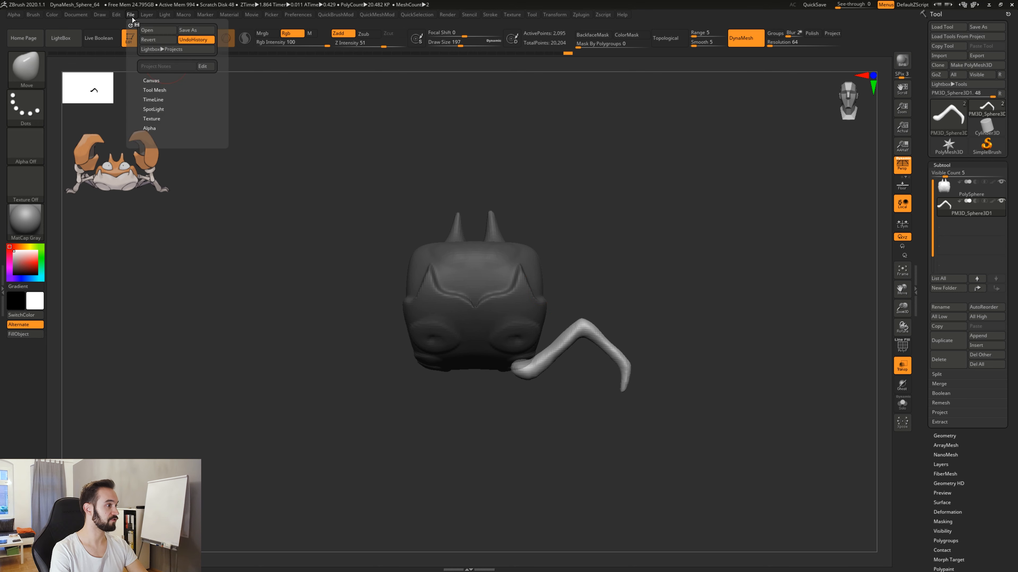
pyautogui.click(194, 30)
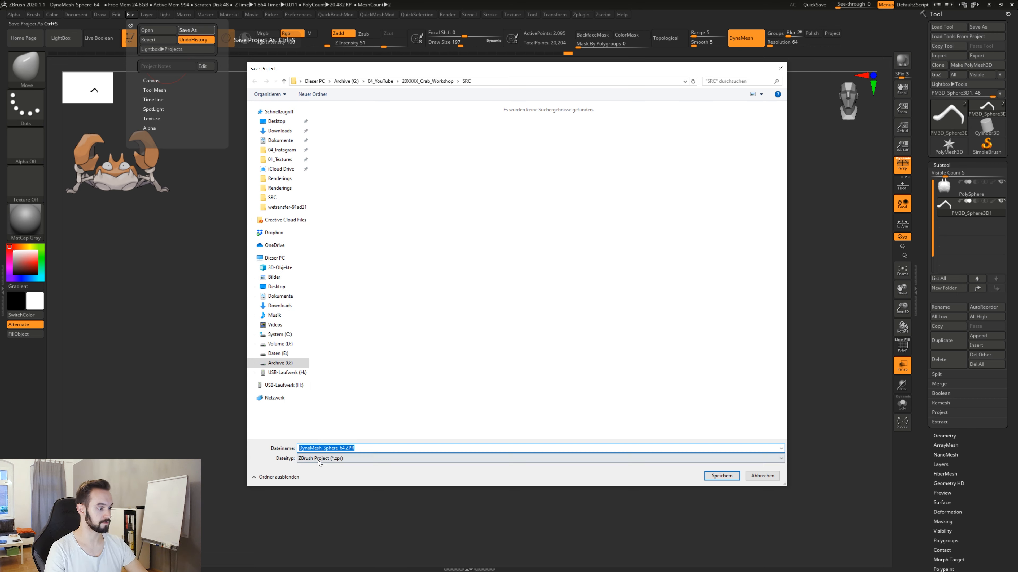
pyautogui.click(780, 70)
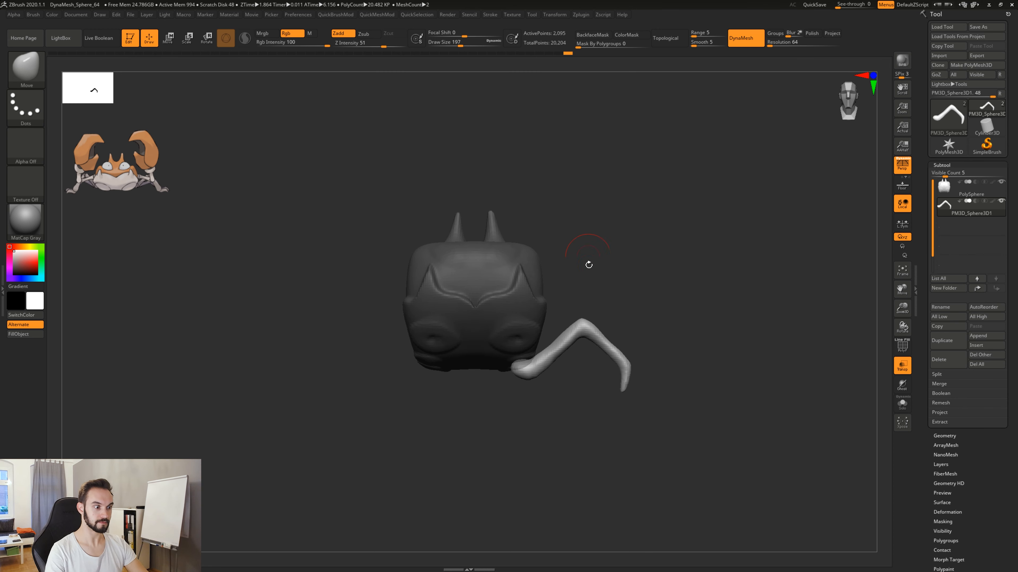
# Try to duplicate the leg with the gizmo onto the next socket on the body's underside, then undo the copy.
pyautogui.moveTo(659, 333); pyautogui.dragTo(619, 317)
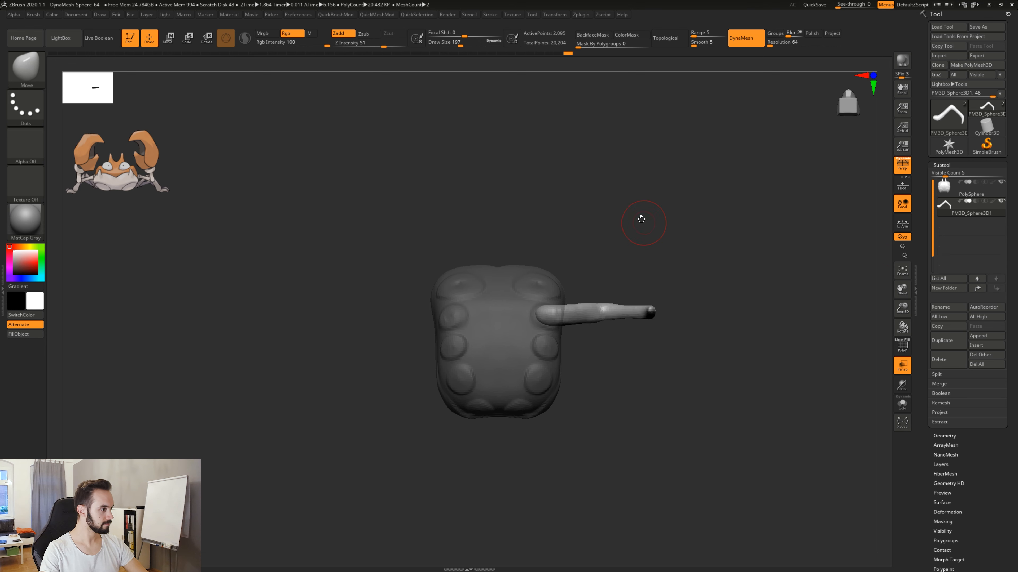
pyautogui.moveTo(655, 268); pyautogui.dragTo(648, 301)
pyautogui.keyDown('alt'); pyautogui.moveTo(595, 372); pyautogui.dragTo(550, 250); pyautogui.keyUp('alt')
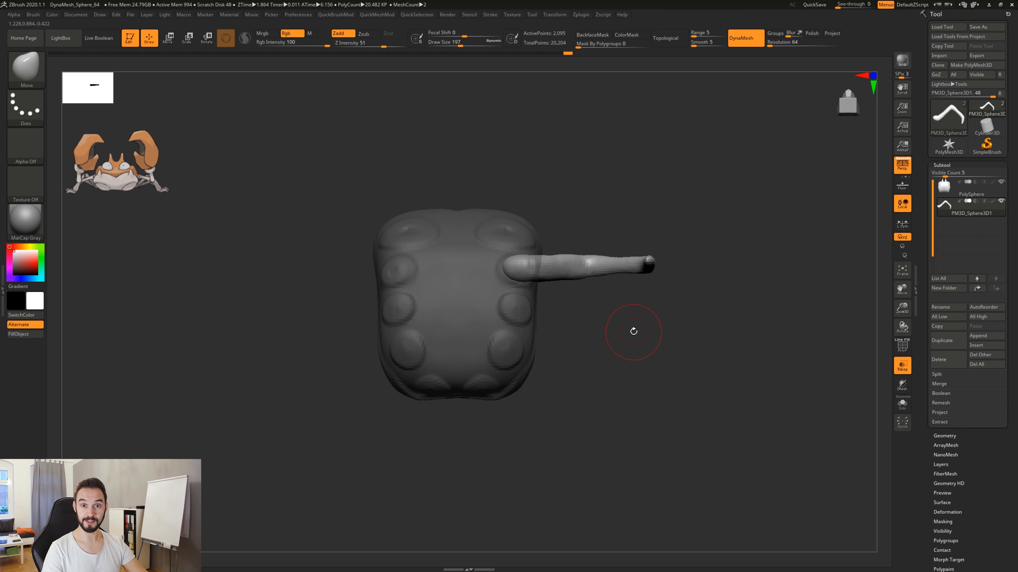
pyautogui.press('r')
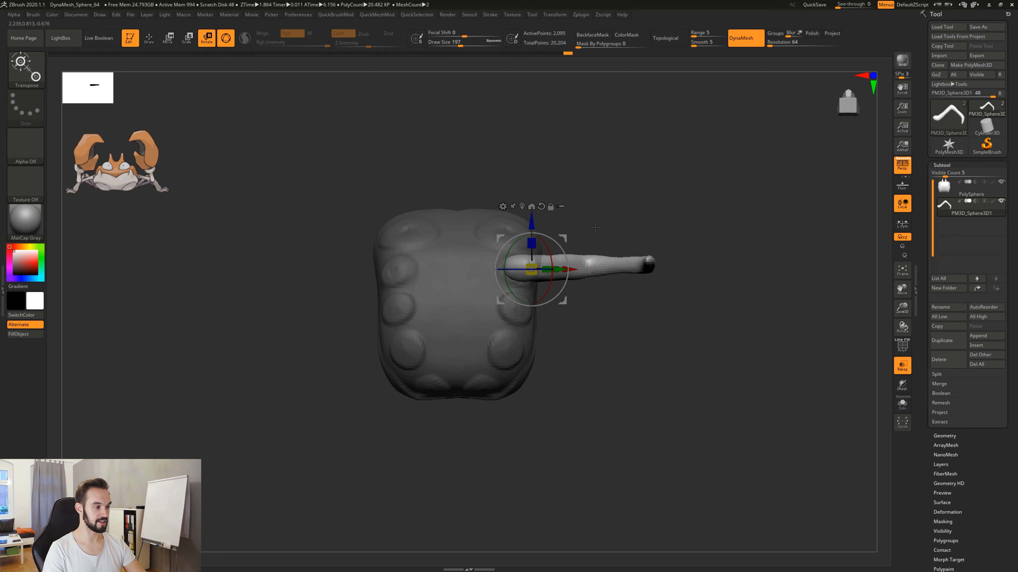
pyautogui.press('ctrl')
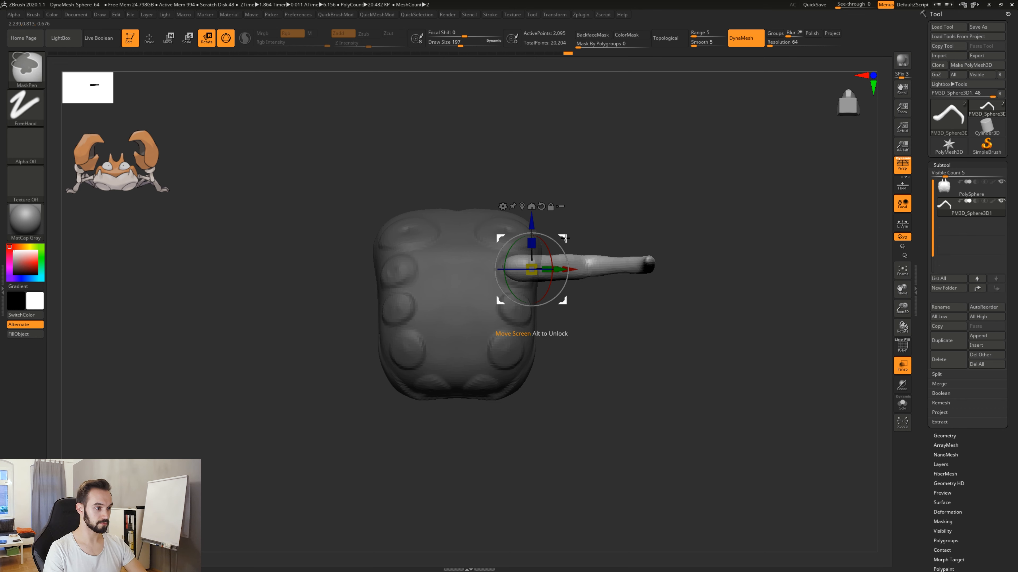
pyautogui.keyDown('ctrl'); pyautogui.moveTo(563, 238); pyautogui.dragTo(563, 280); pyautogui.keyUp('ctrl')
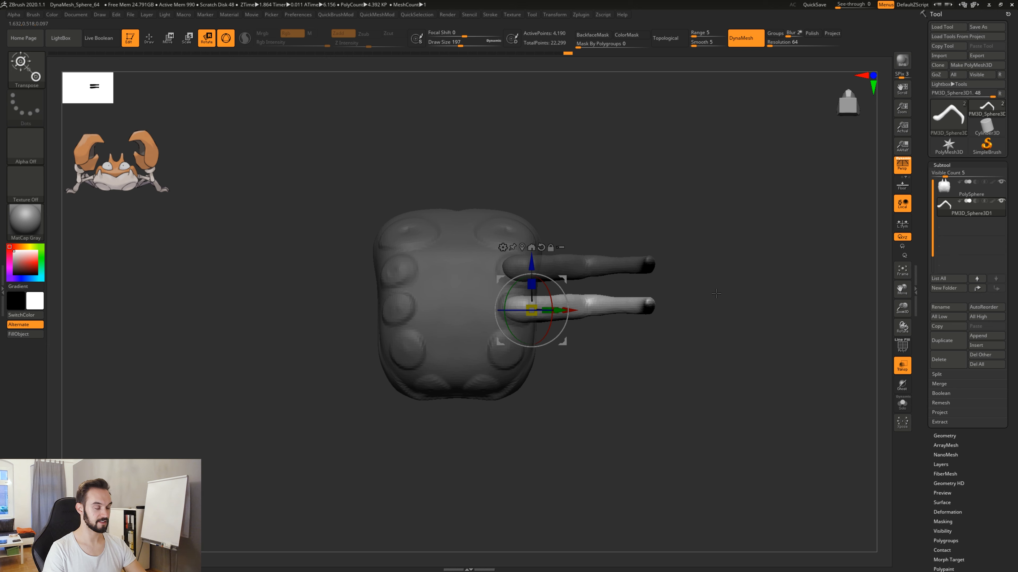
pyautogui.moveTo(716, 293)
pyautogui.mouseDown()
pyautogui.moveTo(669, 291)
pyautogui.moveTo(702, 293)
pyautogui.mouseUp()
pyautogui.hotkey('ctrl', 'z')
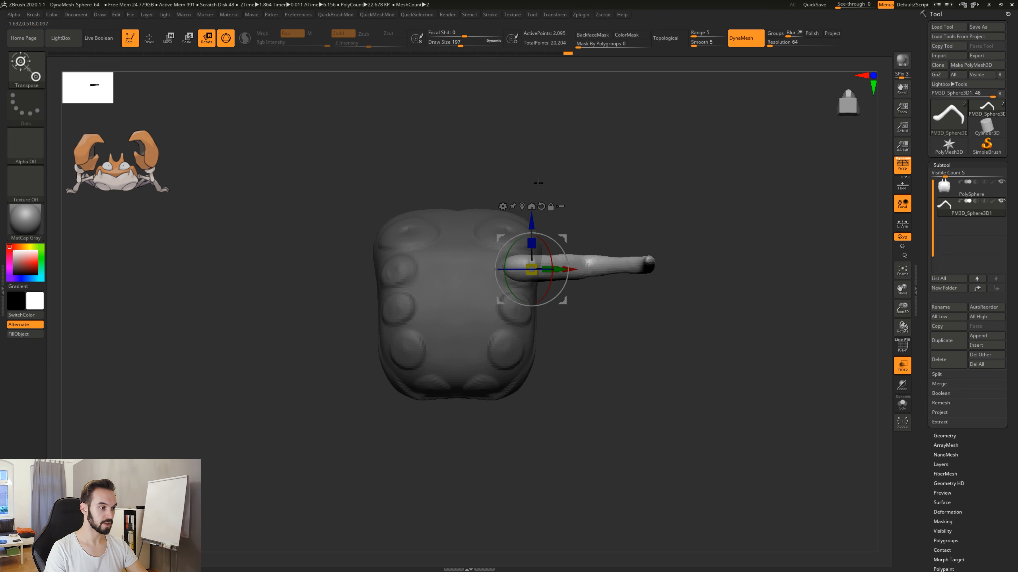
# Nudge the leg slightly backward in its socket, then duplicate it with the gizmo onto the next socket behind.
pyautogui.moveTo(532, 218)
pyautogui.mouseDown()
pyautogui.moveTo(534, 206)
pyautogui.moveTo(536, 231)
pyautogui.moveTo(539, 223)
pyautogui.mouseUp()
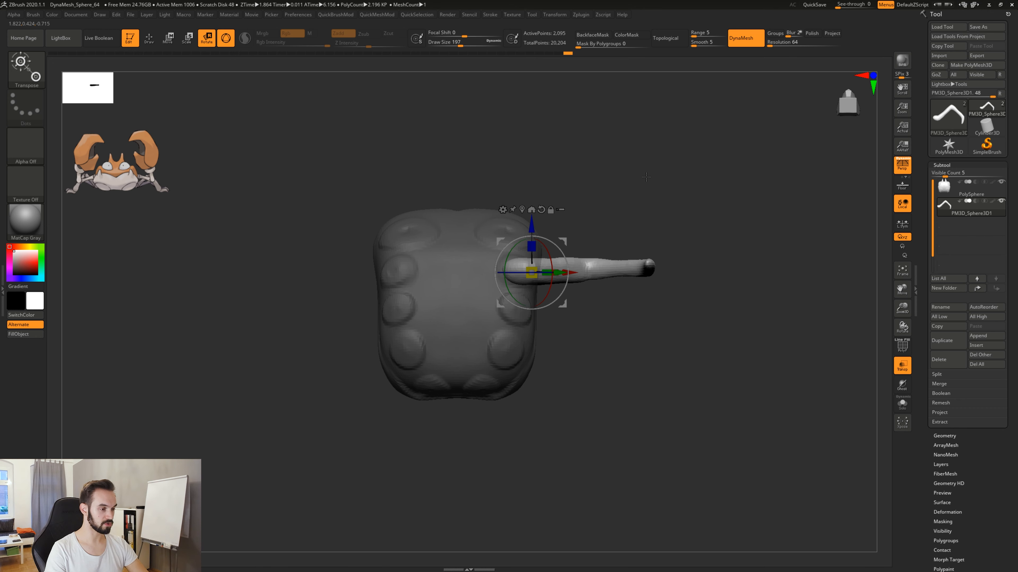
pyautogui.press('ctrl')
pyautogui.keyDown('ctrl'); pyautogui.moveTo(531, 226); pyautogui.dragTo(531, 263); pyautogui.keyUp('ctrl')
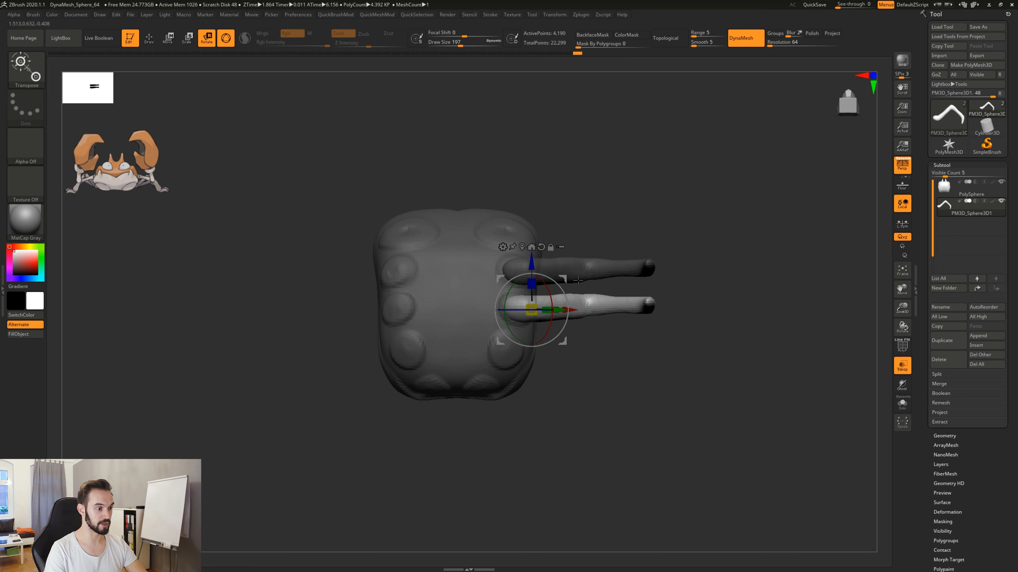
# Shift the second leg inward into its socket and rotate it slightly so its foot points toward the rear.
pyautogui.moveTo(562, 280); pyautogui.dragTo(546, 282)
pyautogui.moveTo(711, 208); pyautogui.dragTo(647, 283)
pyautogui.keyDown('shift'); pyautogui.moveTo(671, 360); pyautogui.dragTo(641, 260); pyautogui.keyUp('shift')
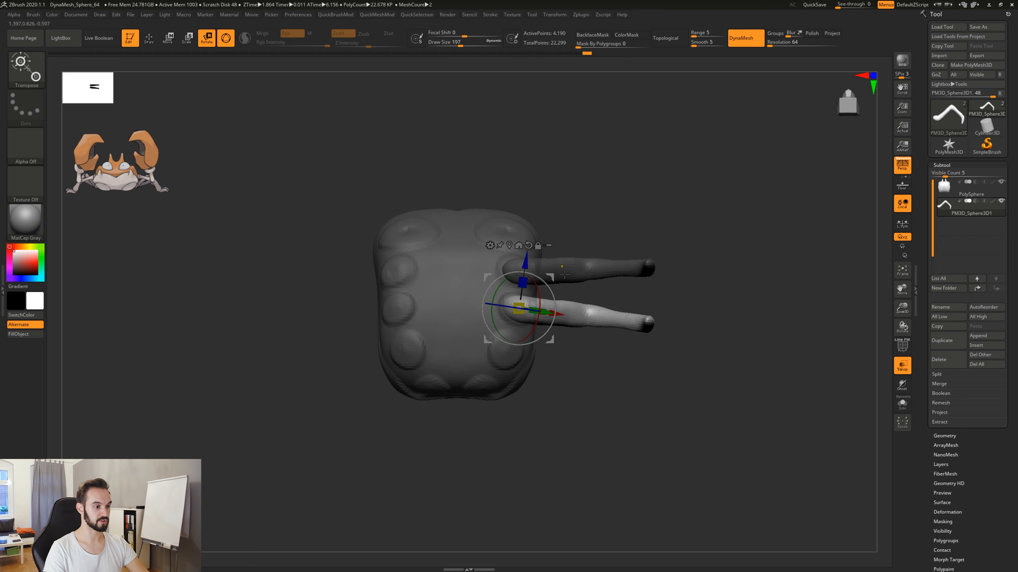
# Duplicate the second leg onto the rear side socket and angle the copy further backward.
pyautogui.keyDown('ctrl'); pyautogui.moveTo(551, 277); pyautogui.dragTo(541, 339); pyautogui.keyUp('ctrl')
pyautogui.keyDown('alt'); pyautogui.moveTo(644, 360); pyautogui.dragTo(688, 303); pyautogui.keyUp('alt')
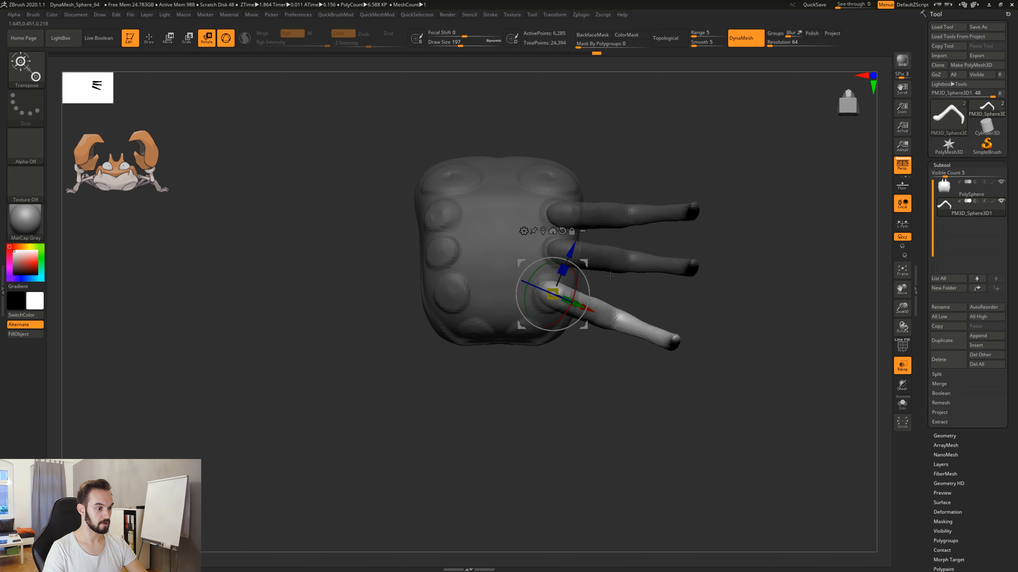
# Duplicate the third leg onto the rearmost socket of the body with the copy angled toward the back.
pyautogui.keyDown('ctrl'); pyautogui.moveTo(584, 263); pyautogui.dragTo(528, 336); pyautogui.keyUp('ctrl')
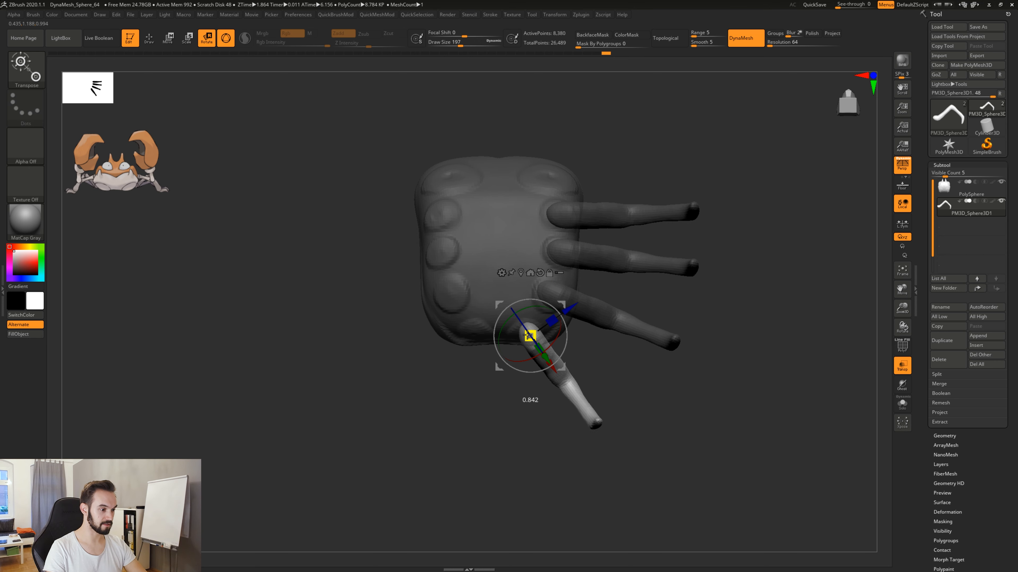
pyautogui.moveTo(697, 297); pyautogui.dragTo(664, 350)
pyautogui.moveTo(716, 294); pyautogui.dragTo(691, 344)
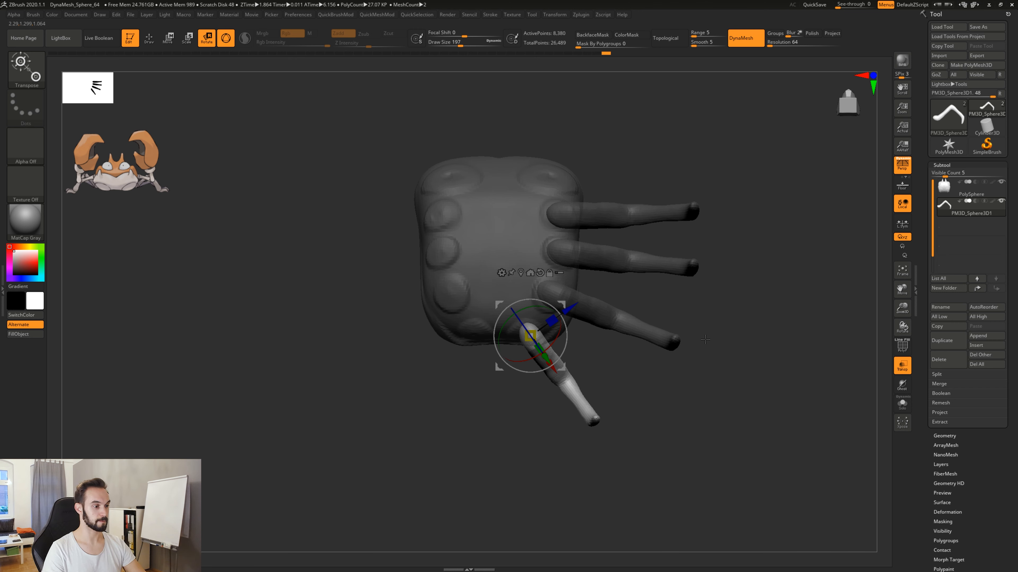
pyautogui.press('q')
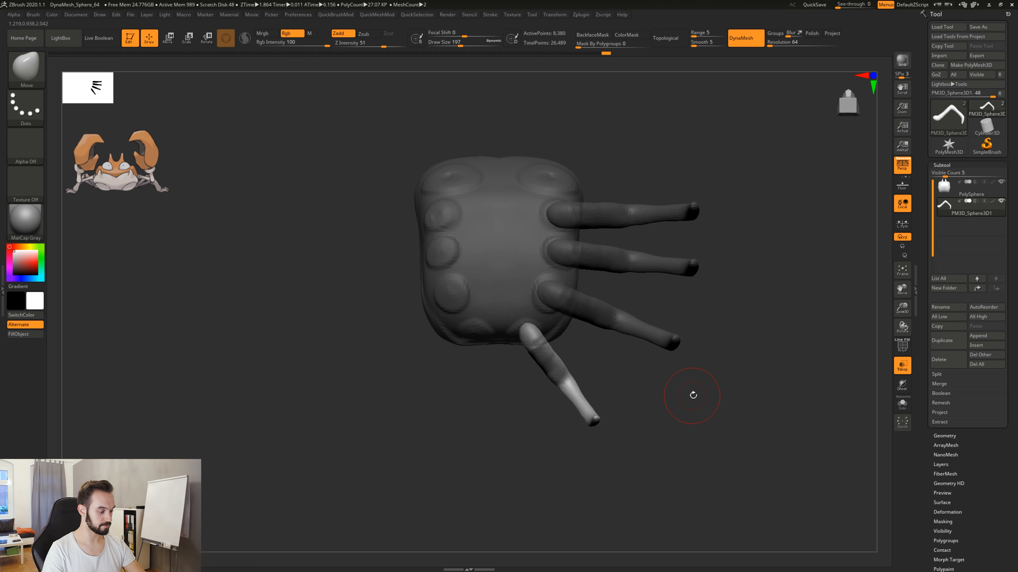
# Clear the mask from all of the legs.
pyautogui.keyDown('alt'); pyautogui.moveTo(689, 395); pyautogui.dragTo(629, 405); pyautogui.keyUp('alt')
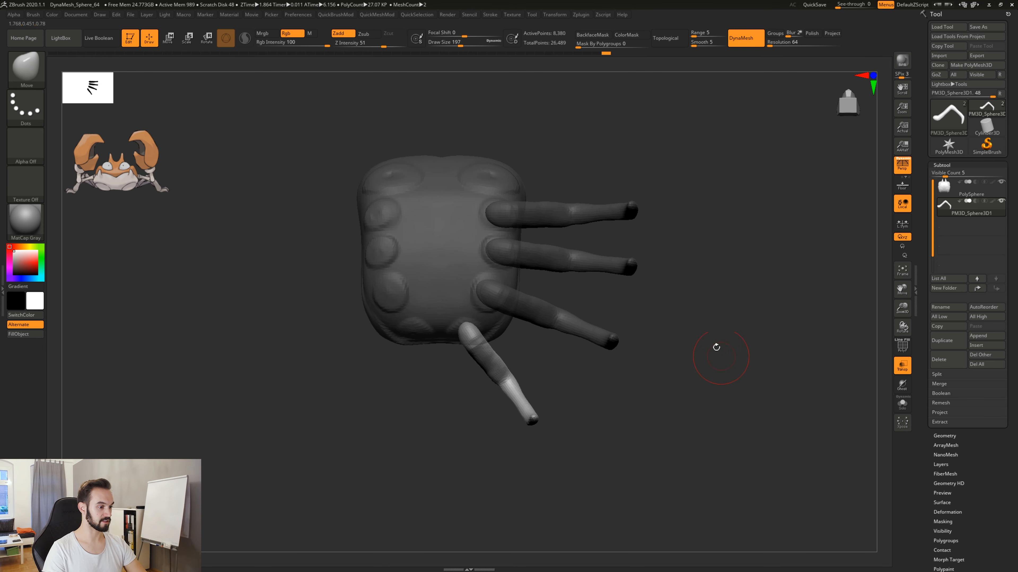
pyautogui.press('ctrl')
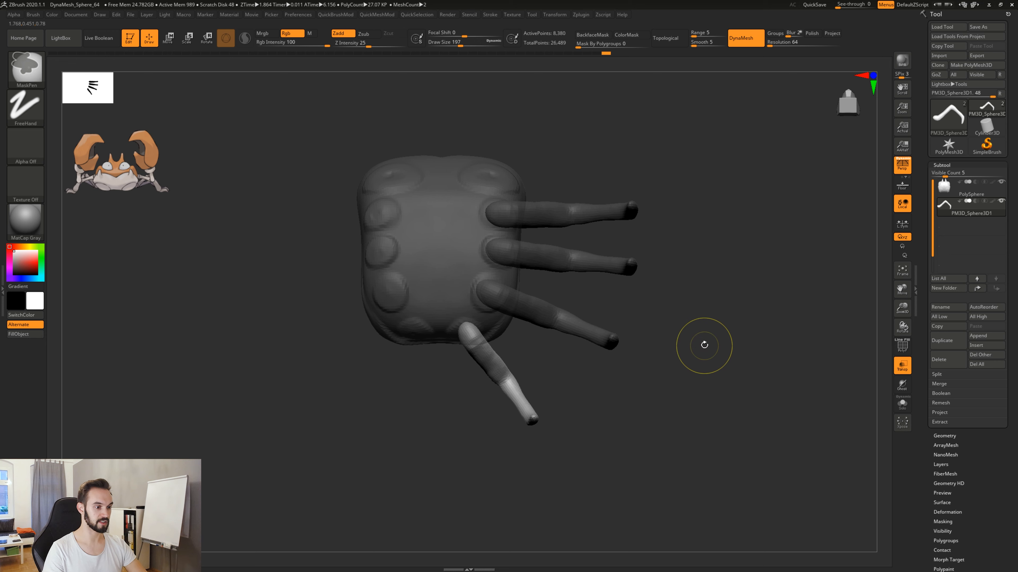
pyautogui.keyDown('ctrl'); pyautogui.moveTo(700, 269); pyautogui.dragTo(771, 325); pyautogui.keyUp('ctrl')
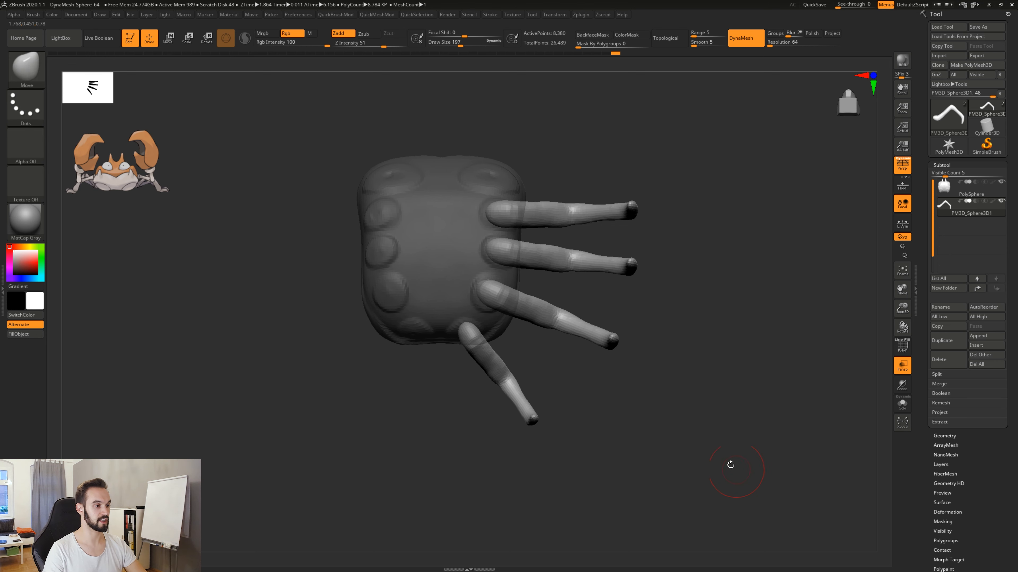
# Set the Move brush's draw size to 305 and turn off the transparent display of the body.
pyautogui.moveTo(670, 304); pyautogui.dragTo(634, 391)
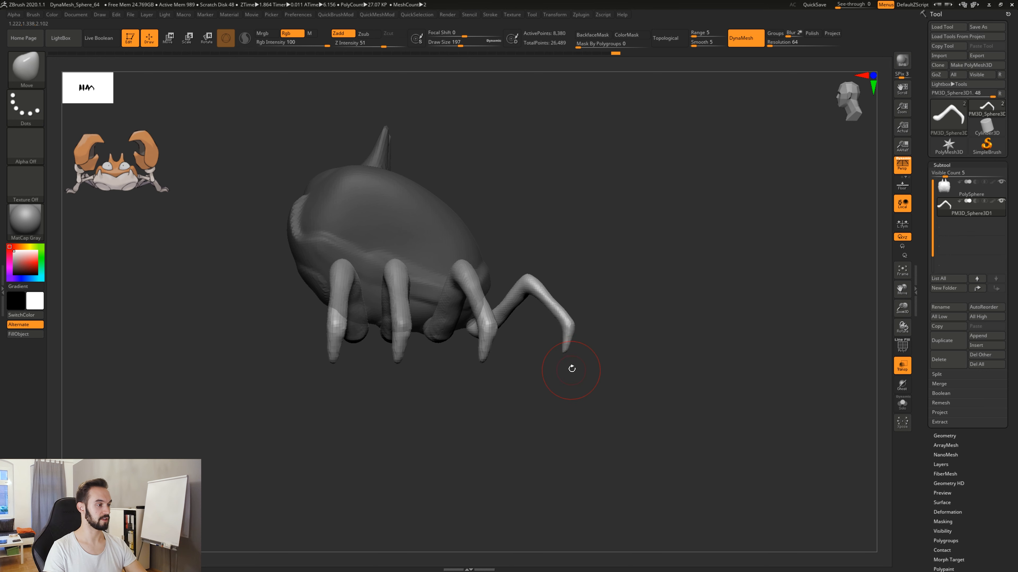
pyautogui.press('space')
pyautogui.click(571, 347)
pyautogui.moveTo(570, 348); pyautogui.dragTo(567, 355)
pyautogui.moveTo(657, 355)
pyautogui.mouseDown()
pyautogui.moveTo(569, 351)
pyautogui.moveTo(665, 339)
pyautogui.moveTo(689, 320)
pyautogui.moveTo(680, 314)
pyautogui.moveTo(692, 425)
pyautogui.mouseUp()
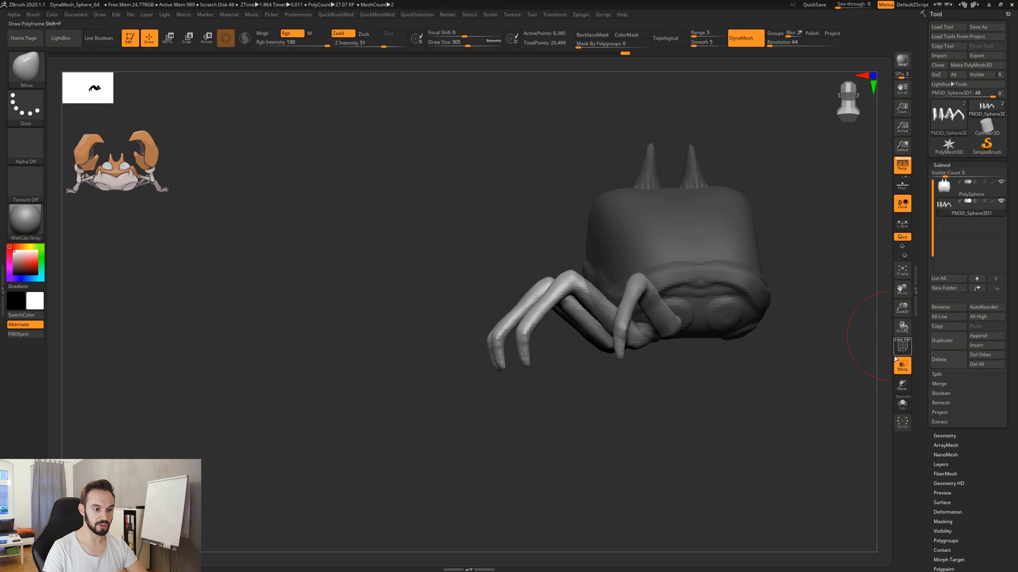
pyautogui.click(900, 370)
# View the legs from beneath the body, set the draw size to 593 and choose the Move Topological brush.
pyautogui.moveTo(663, 391); pyautogui.dragTo(615, 358)
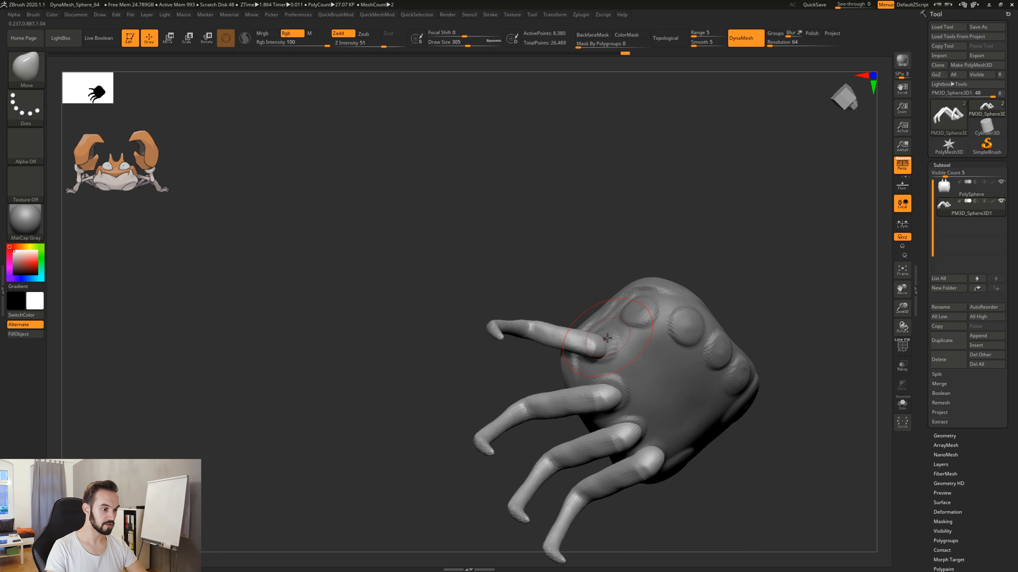
pyautogui.moveTo(722, 481); pyautogui.dragTo(645, 355)
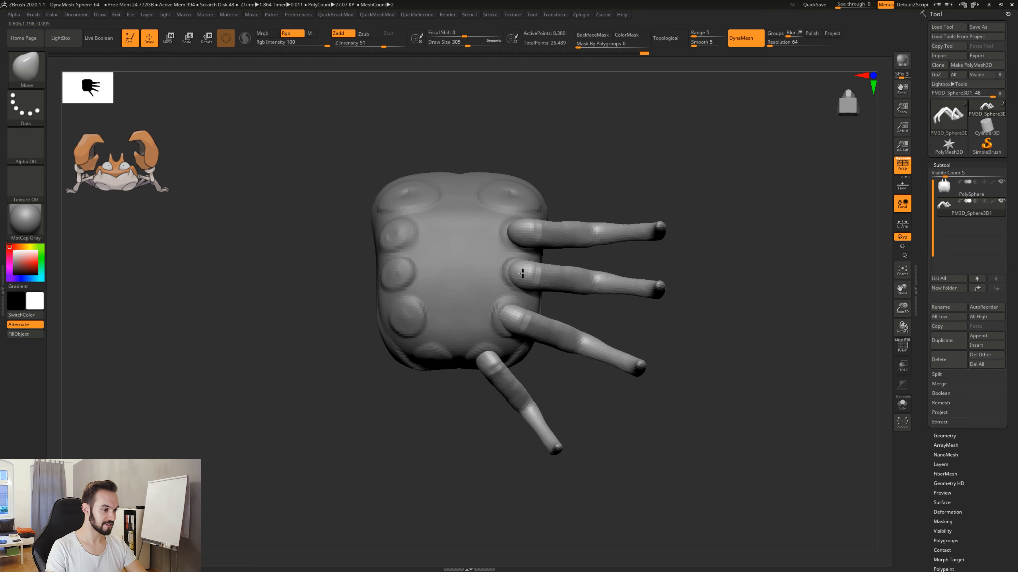
pyautogui.keyDown('alt'); pyautogui.moveTo(692, 325); pyautogui.dragTo(686, 351); pyautogui.keyUp('alt')
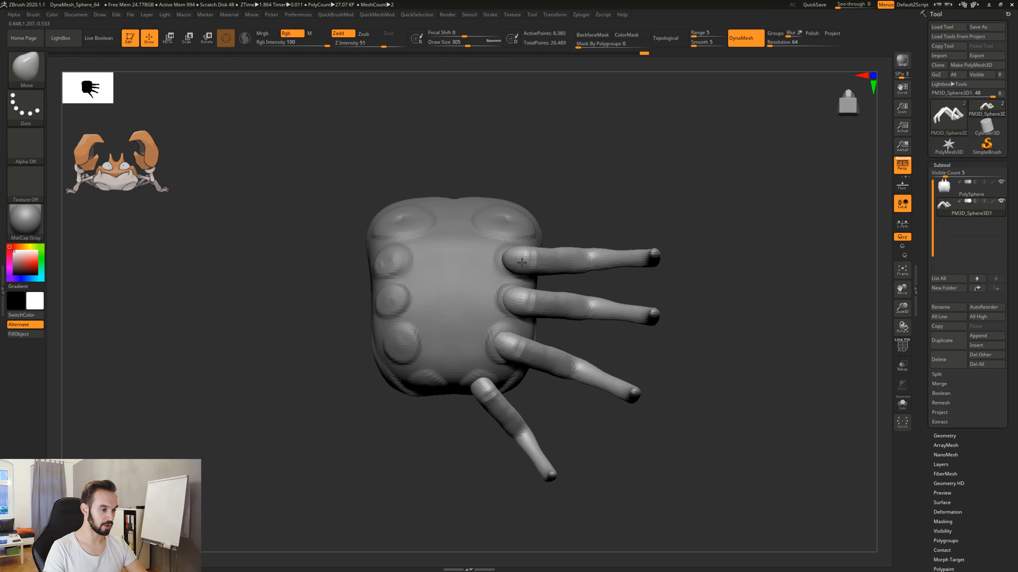
pyautogui.press('space')
pyautogui.moveTo(525, 265); pyautogui.dragTo(541, 265)
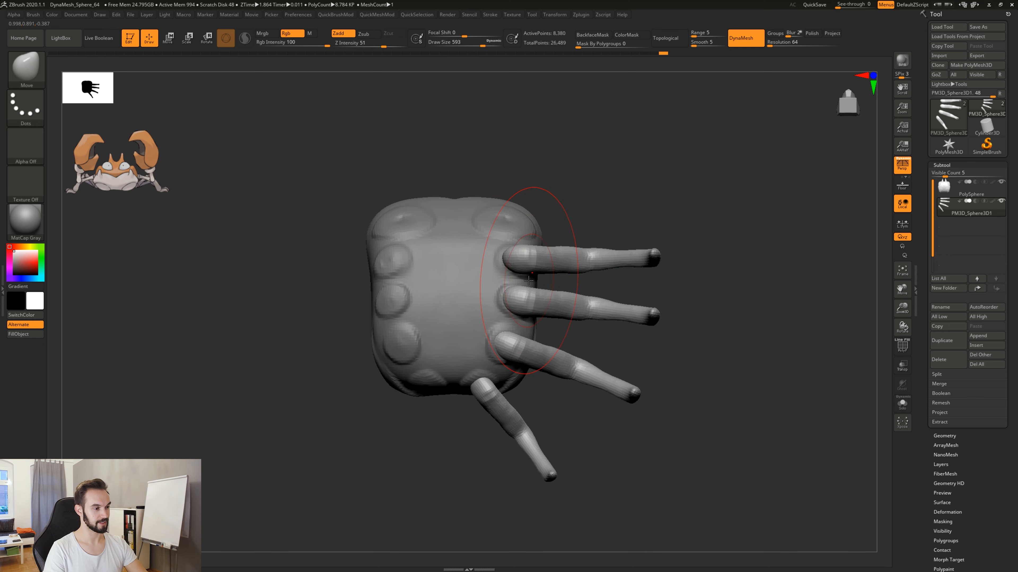
pyautogui.moveTo(649, 219); pyautogui.dragTo(651, 251)
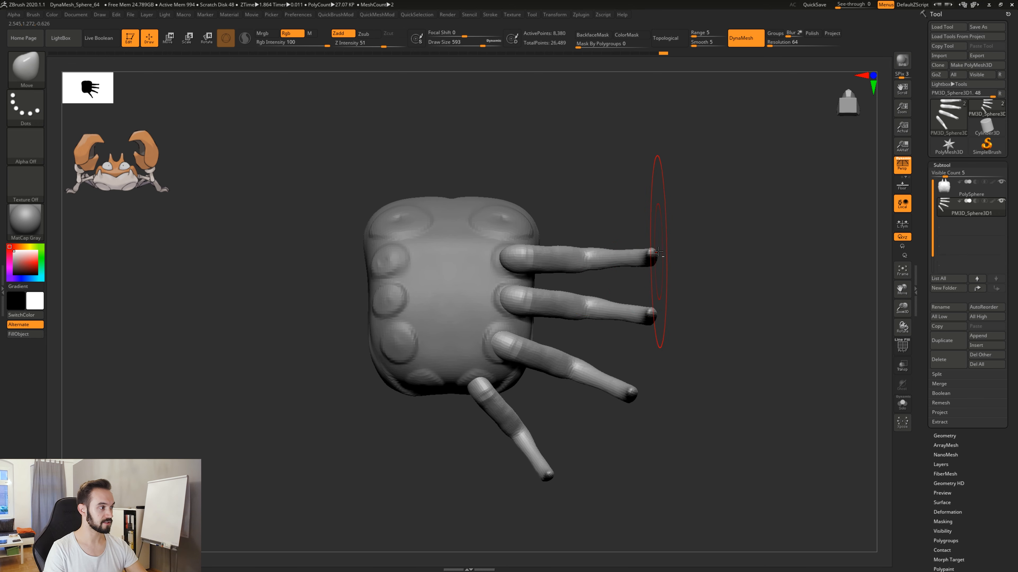
pyautogui.press('b')
pyautogui.press('m')
pyautogui.press('t')
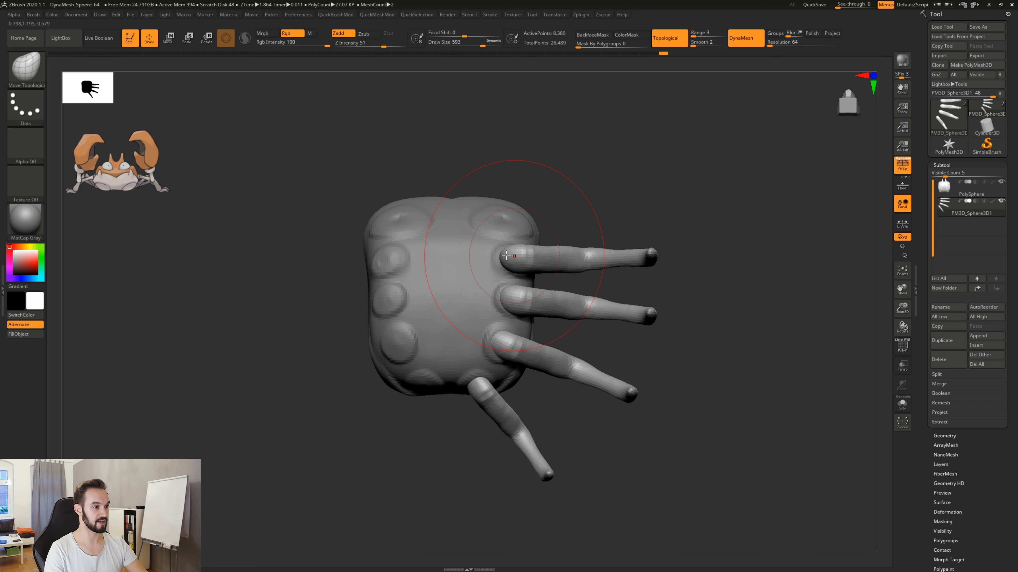
# Pull the knees and feet of the second and third legs slightly toward the rear with the Move Topological brush.
pyautogui.moveTo(526, 257)
pyautogui.mouseDown()
pyautogui.moveTo(529, 266)
pyautogui.moveTo(524, 251)
pyautogui.mouseUp()
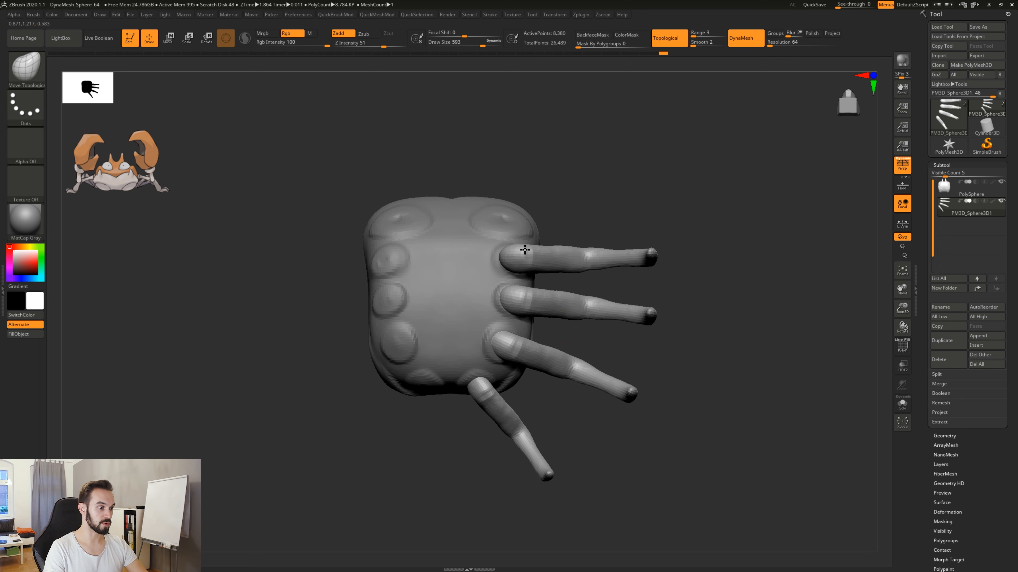
pyautogui.moveTo(515, 295); pyautogui.dragTo(516, 298)
pyautogui.moveTo(586, 305); pyautogui.dragTo(564, 310)
pyautogui.moveTo(657, 320)
pyautogui.mouseDown()
pyautogui.moveTo(661, 331)
pyautogui.moveTo(595, 320)
pyautogui.mouseUp()
pyautogui.moveTo(568, 367); pyautogui.dragTo(564, 386)
pyautogui.moveTo(631, 394); pyautogui.dragTo(631, 403)
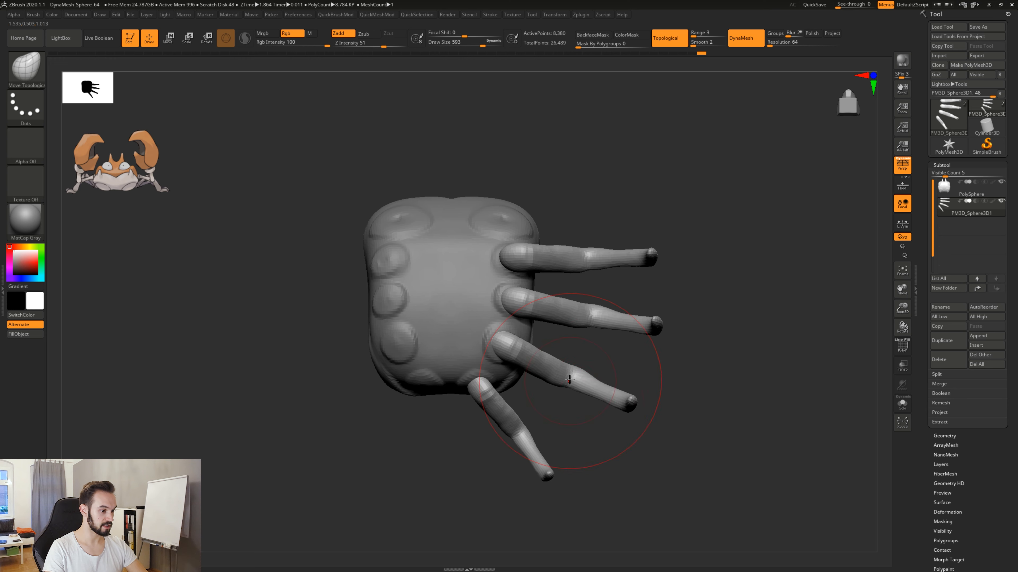
pyautogui.moveTo(570, 380); pyautogui.dragTo(568, 386)
pyautogui.moveTo(628, 415); pyautogui.dragTo(627, 416)
# From the side, raise the second leg's knee and lower the rearmost leg's knee so the knees follow an arc.
pyautogui.moveTo(725, 275)
pyautogui.mouseDown()
pyautogui.moveTo(724, 341)
pyautogui.moveTo(679, 364)
pyautogui.mouseUp()
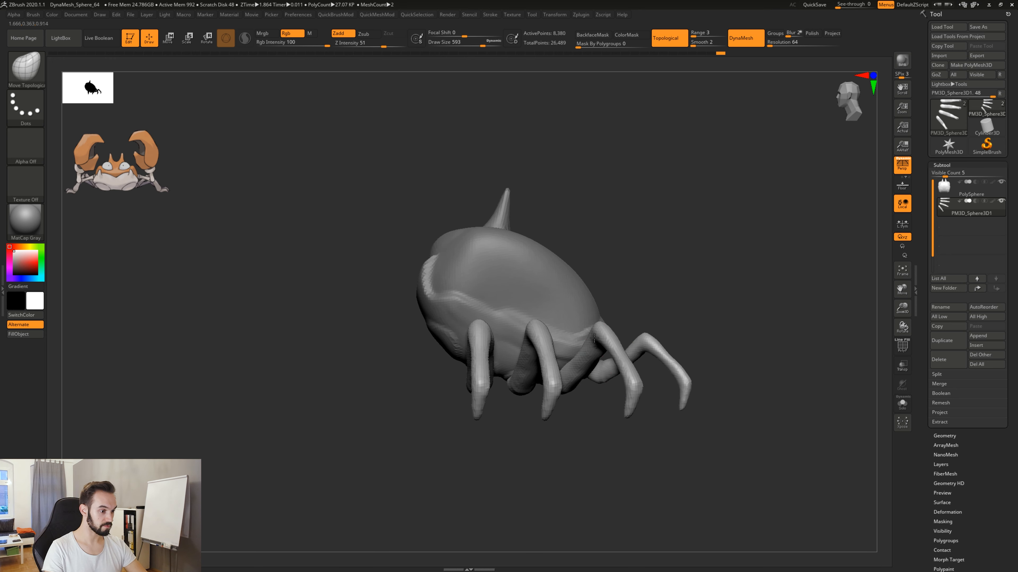
pyautogui.moveTo(528, 310); pyautogui.dragTo(527, 301)
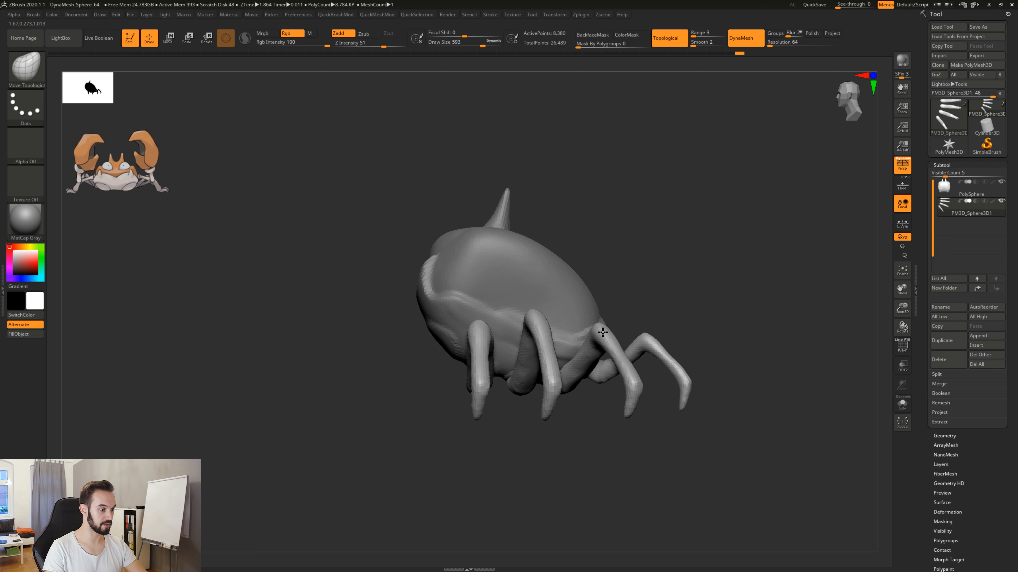
pyautogui.moveTo(650, 340); pyautogui.dragTo(647, 350)
pyautogui.moveTo(715, 371); pyautogui.dragTo(681, 404)
pyautogui.moveTo(641, 347); pyautogui.dragTo(647, 348)
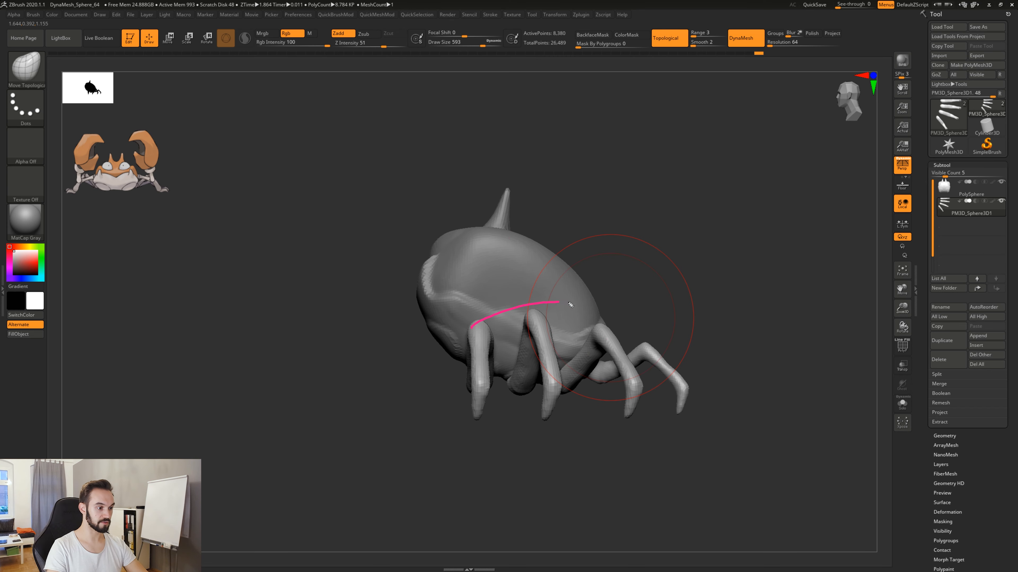
pyautogui.moveTo(571, 305); pyautogui.dragTo(665, 351)
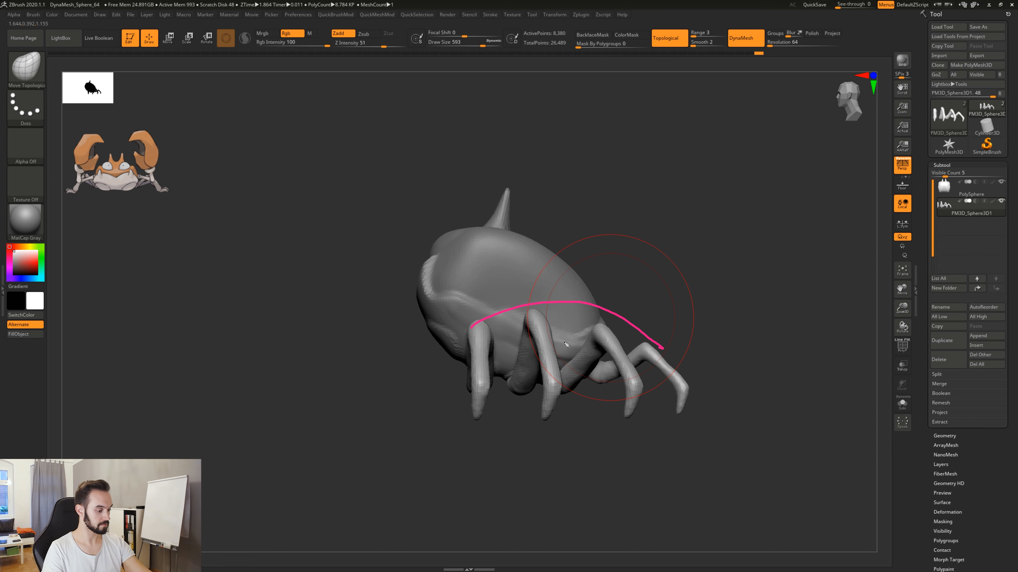
pyautogui.hotkey('ctrl', 'z')
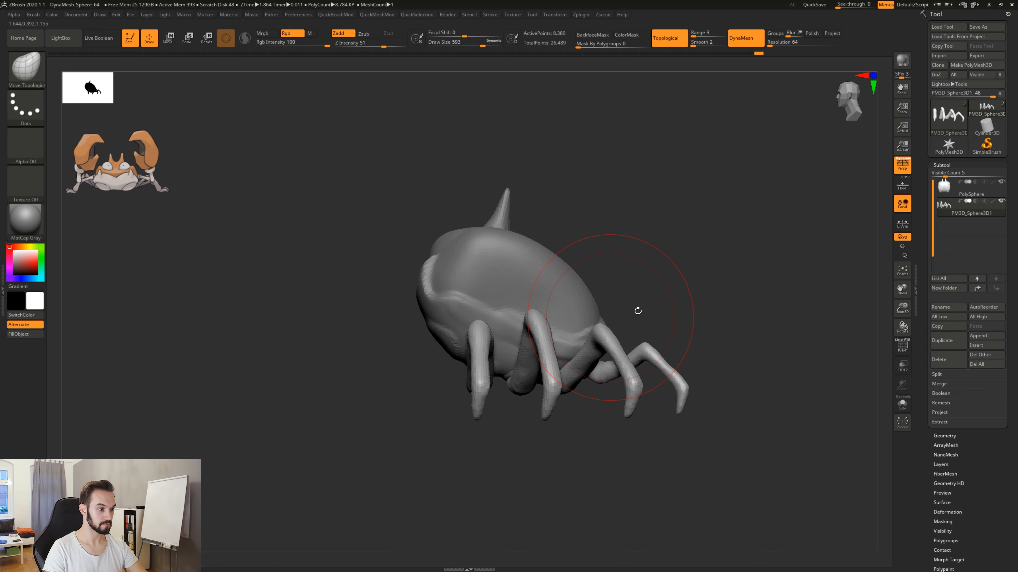
# Mirror and weld the four legs onto the opposite side of the body.
pyautogui.moveTo(638, 311); pyautogui.dragTo(664, 314)
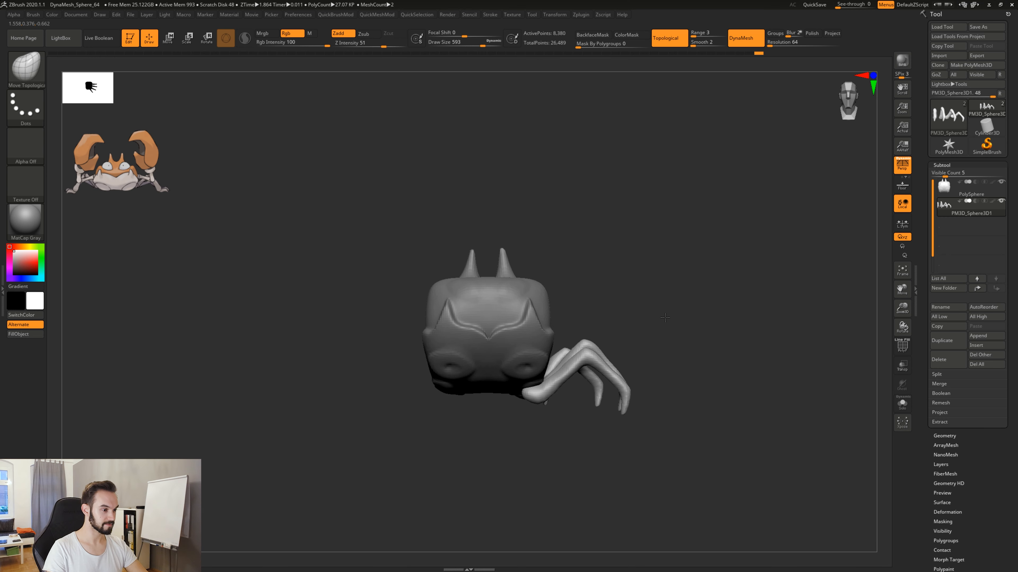
pyautogui.keyDown('alt'); pyautogui.moveTo(673, 374); pyautogui.dragTo(594, 309); pyautogui.keyUp('alt')
pyautogui.moveTo(685, 316)
pyautogui.mouseDown()
pyautogui.moveTo(684, 243)
pyautogui.moveTo(706, 398)
pyautogui.moveTo(693, 368)
pyautogui.moveTo(684, 376)
pyautogui.mouseUp()
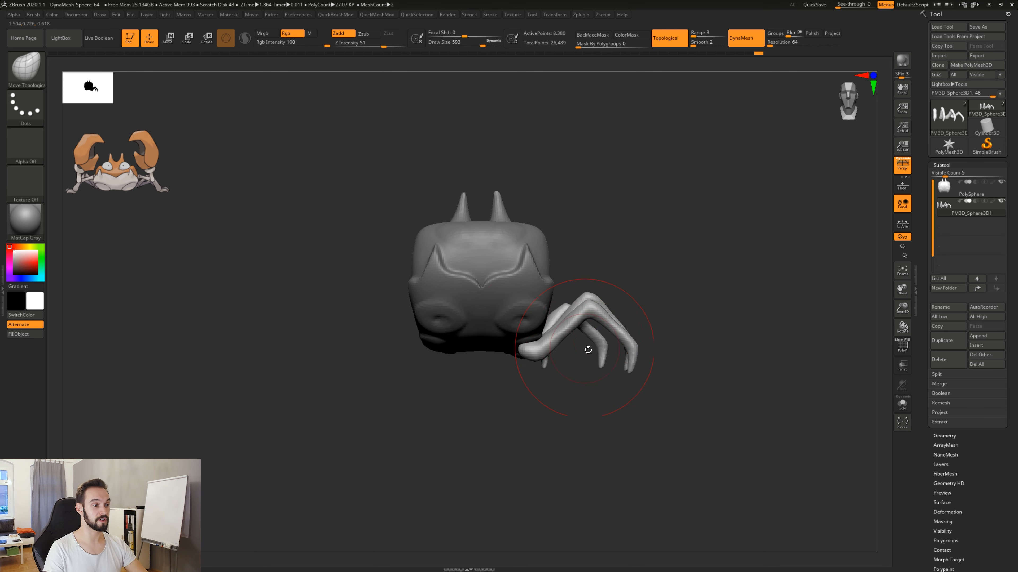
pyautogui.moveTo(690, 418); pyautogui.dragTo(687, 407)
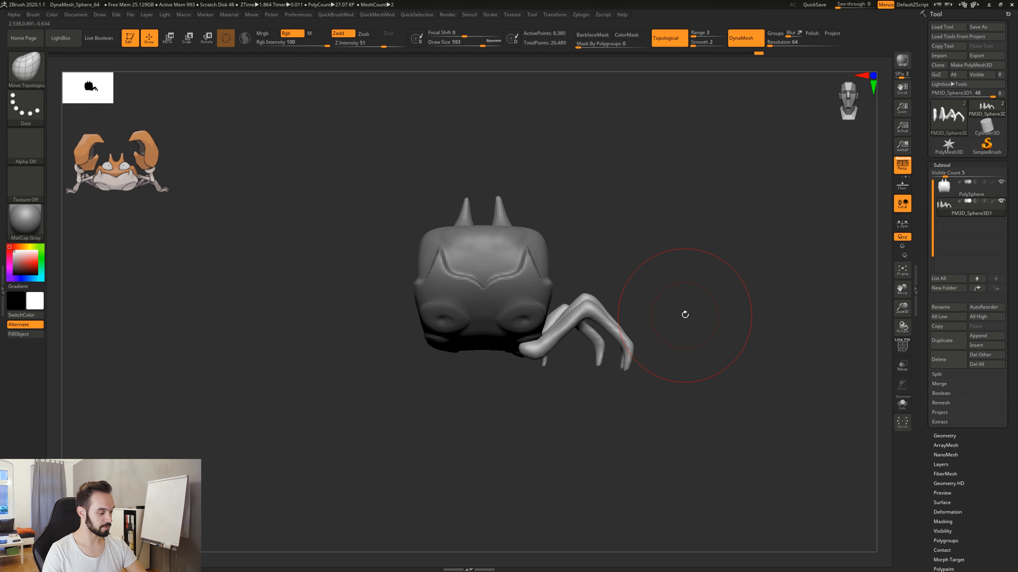
pyautogui.press('2')
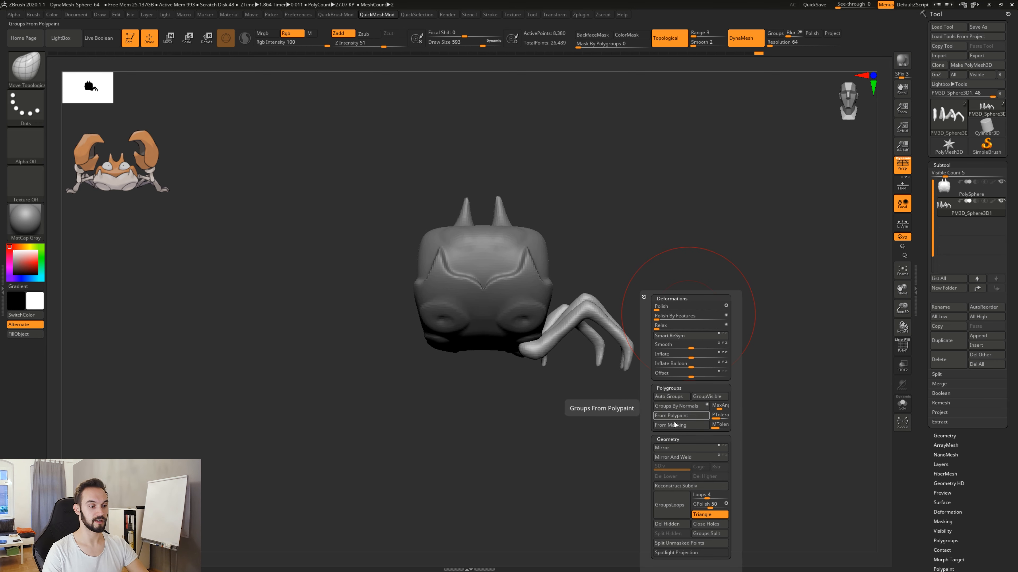
pyautogui.click(670, 449)
pyautogui.click(671, 452)
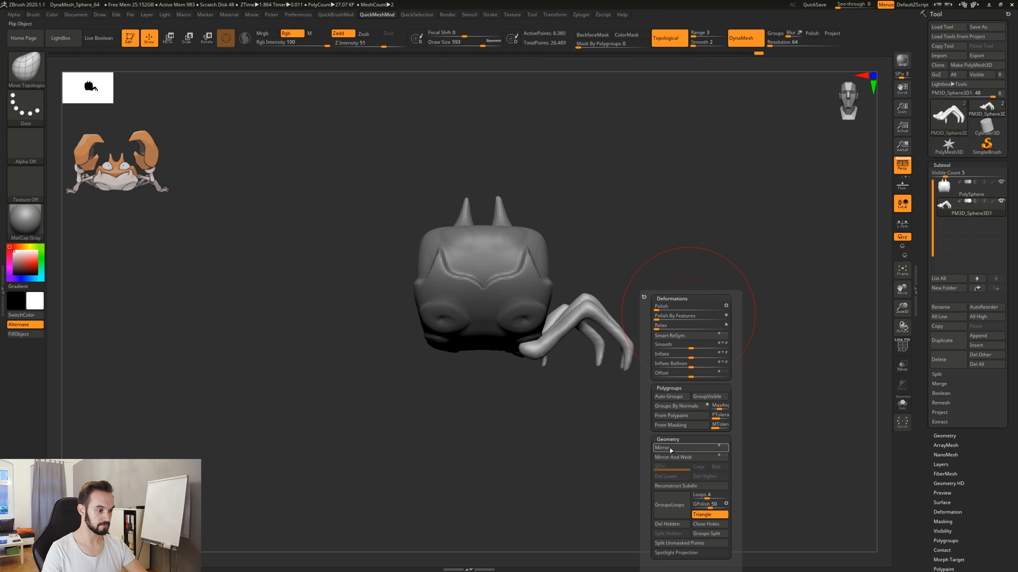
pyautogui.click(671, 452)
pyautogui.click(671, 452)
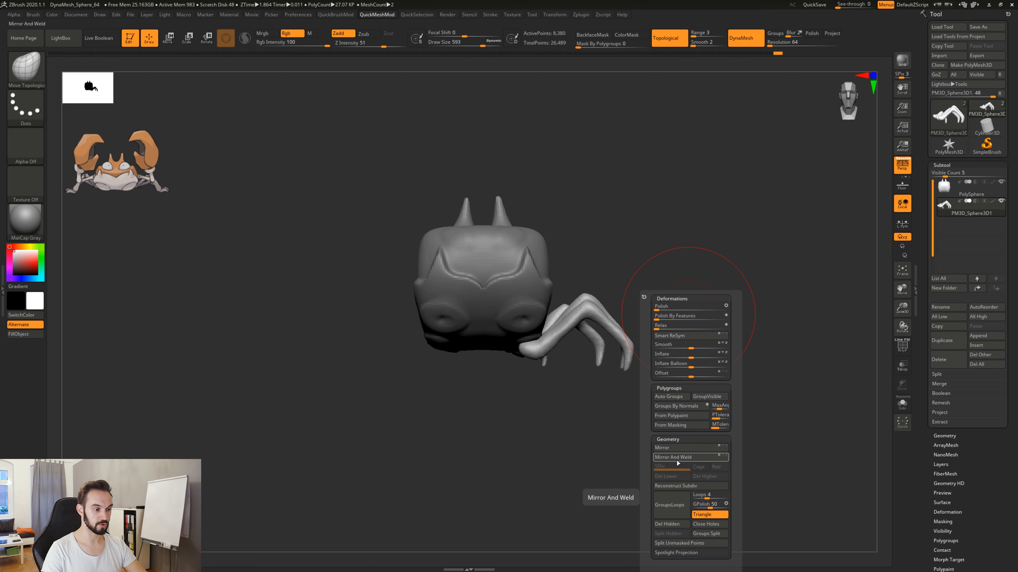
pyautogui.click(679, 460)
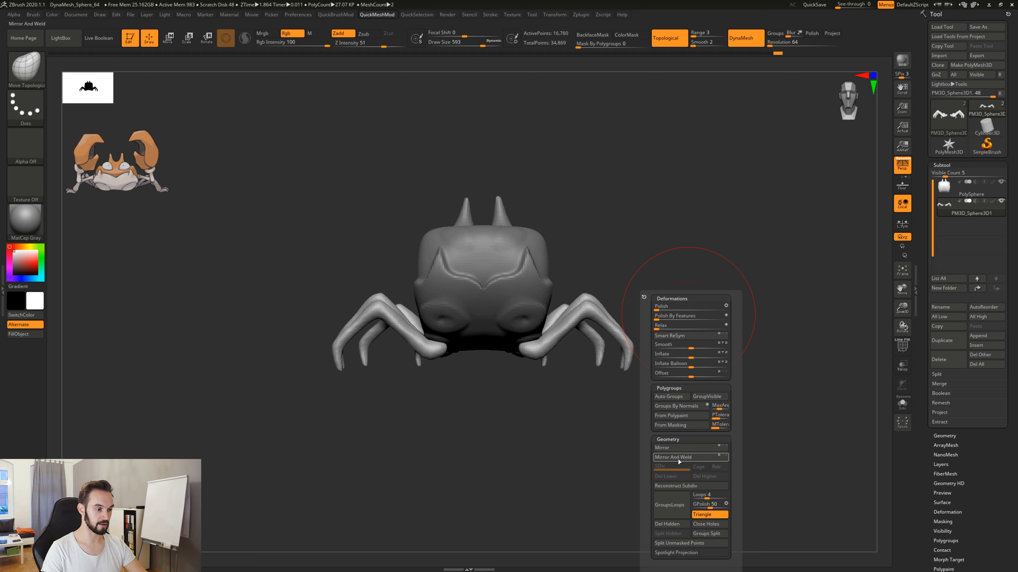
# Examine the mirrored legs from several angles and compare their proportions with the reference crab.
pyautogui.moveTo(568, 371); pyautogui.dragTo(674, 330)
pyautogui.moveTo(713, 297)
pyautogui.mouseDown()
pyautogui.moveTo(719, 419)
pyautogui.moveTo(633, 459)
pyautogui.moveTo(597, 458)
pyautogui.moveTo(658, 459)
pyautogui.mouseUp()
pyautogui.moveTo(592, 447)
pyautogui.keyDown('alt'); pyautogui.mouseDown()
pyautogui.moveTo(608, 441)
pyautogui.moveTo(617, 415)
pyautogui.moveTo(620, 462)
pyautogui.mouseUp(); pyautogui.keyUp('alt')
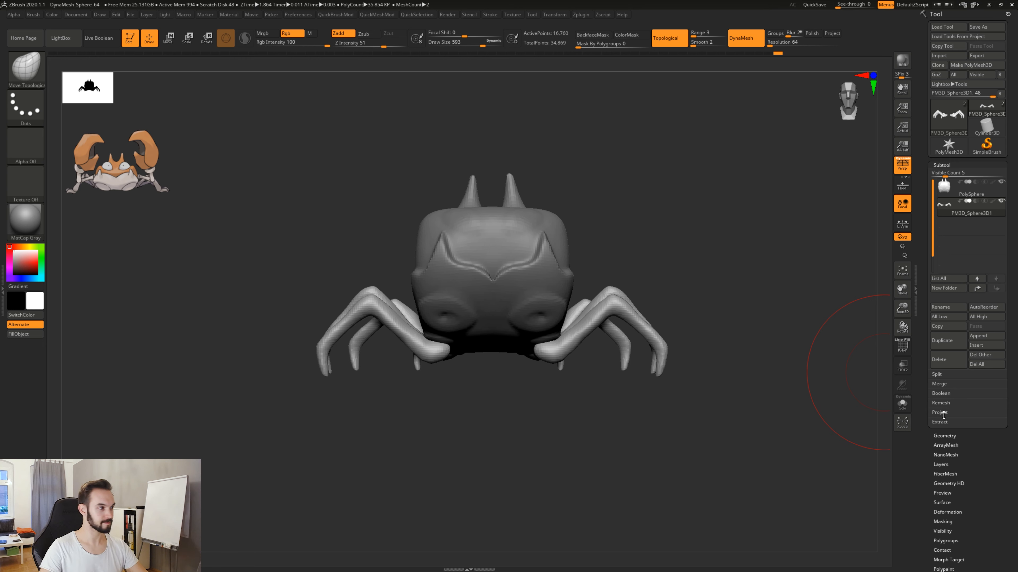
pyautogui.moveTo(602, 234)
pyautogui.mouseDown()
pyautogui.moveTo(634, 248)
pyautogui.moveTo(646, 267)
pyautogui.mouseUp()
pyautogui.moveTo(680, 300)
pyautogui.mouseDown()
pyautogui.moveTo(643, 323)
pyautogui.moveTo(677, 304)
pyautogui.mouseUp()
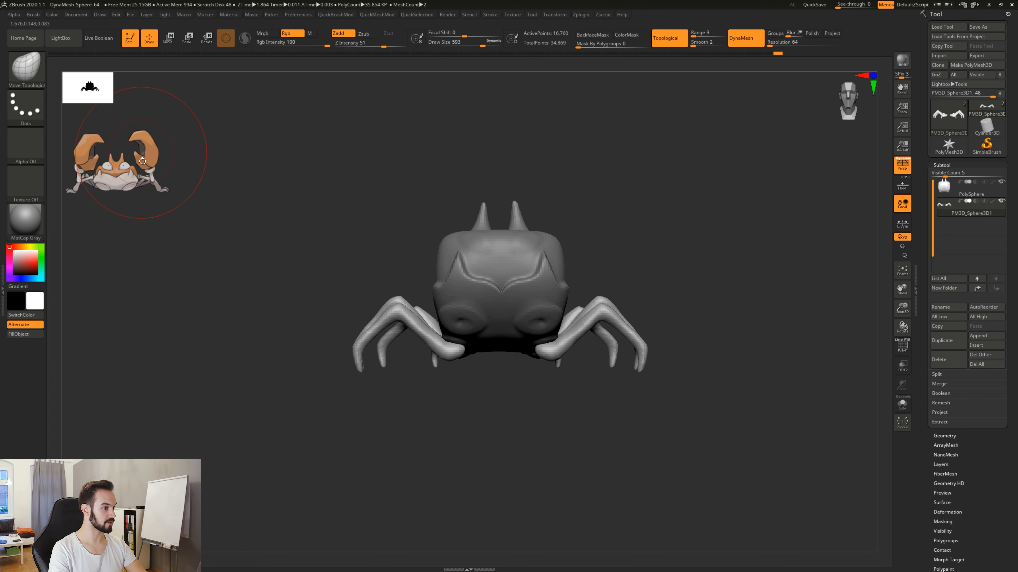
pyautogui.moveTo(438, 193); pyautogui.dragTo(572, 357)
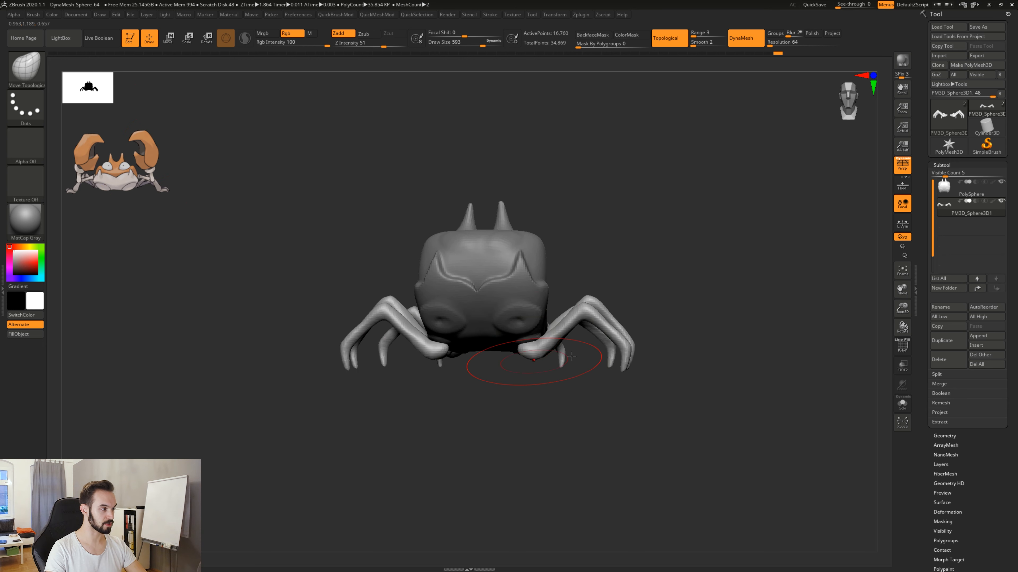
pyautogui.moveTo(625, 258); pyautogui.dragTo(643, 306)
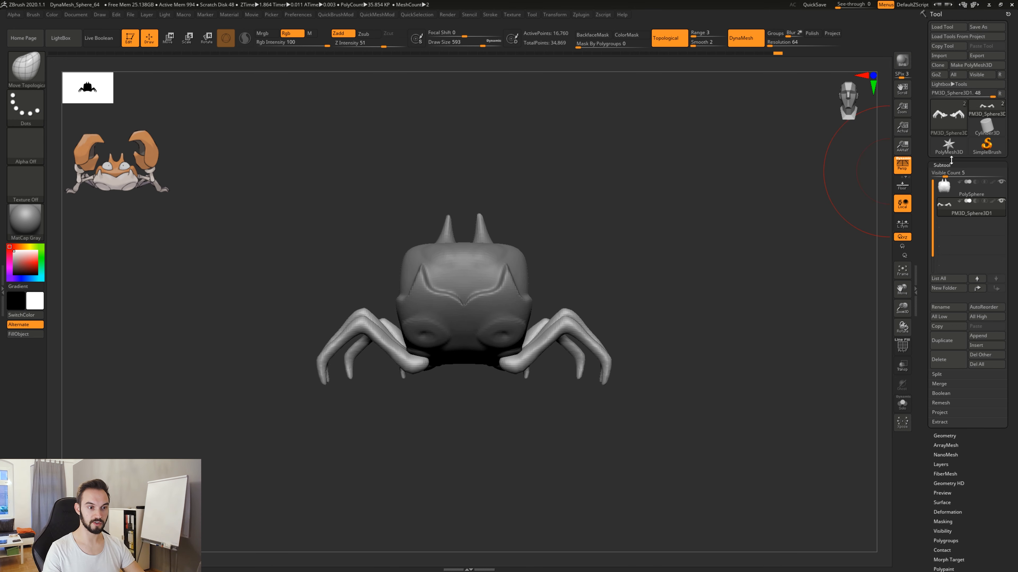
# Append a Sphere3D as a new subtool and make it the active one.
pyautogui.click(988, 336)
pyautogui.click(989, 336)
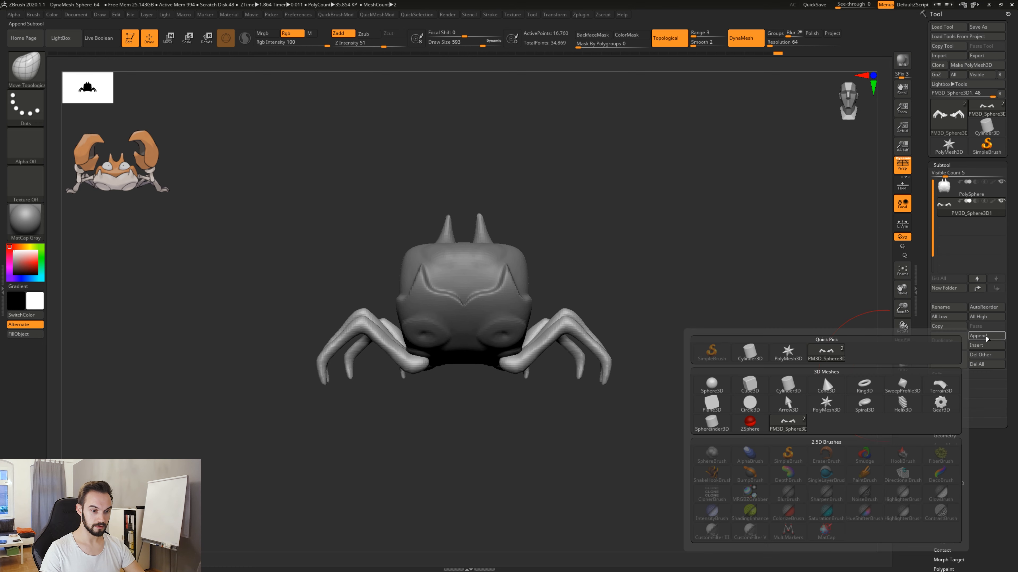
pyautogui.click(714, 388)
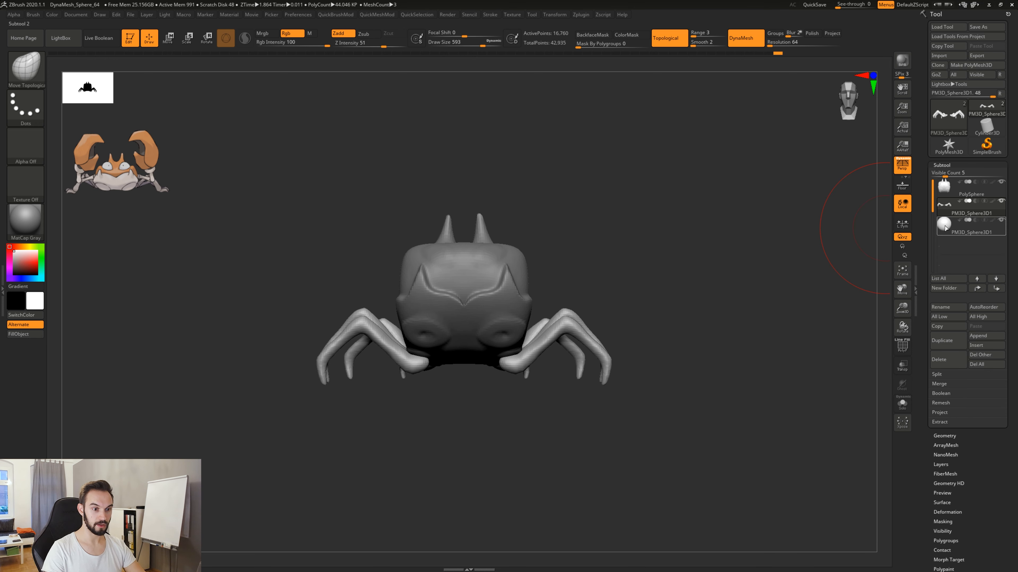
pyautogui.click(943, 233)
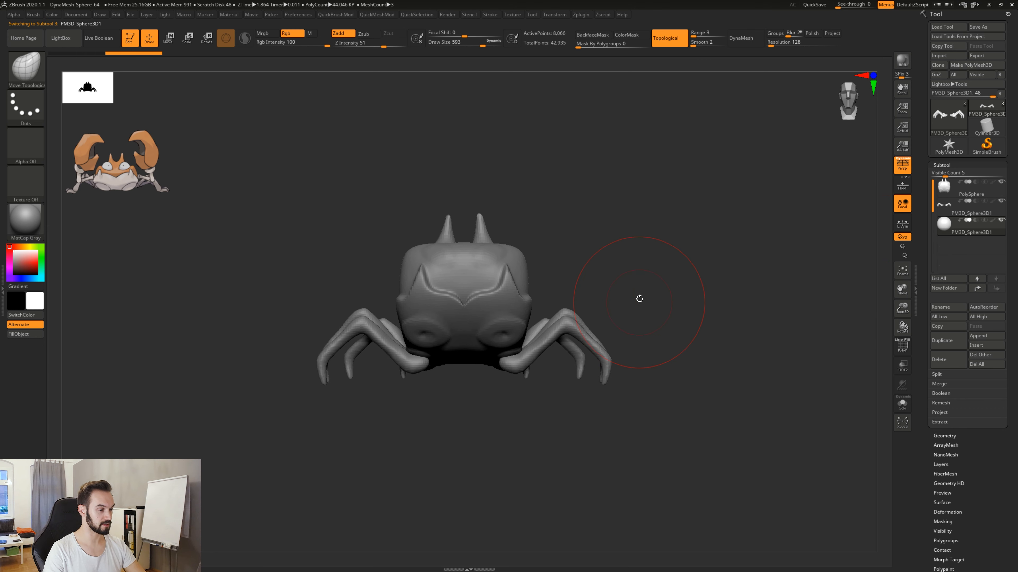
# Turn on transparency to reveal the sphere inside the crab's body and activate its transform gizmo in side view.
pyautogui.click(901, 364)
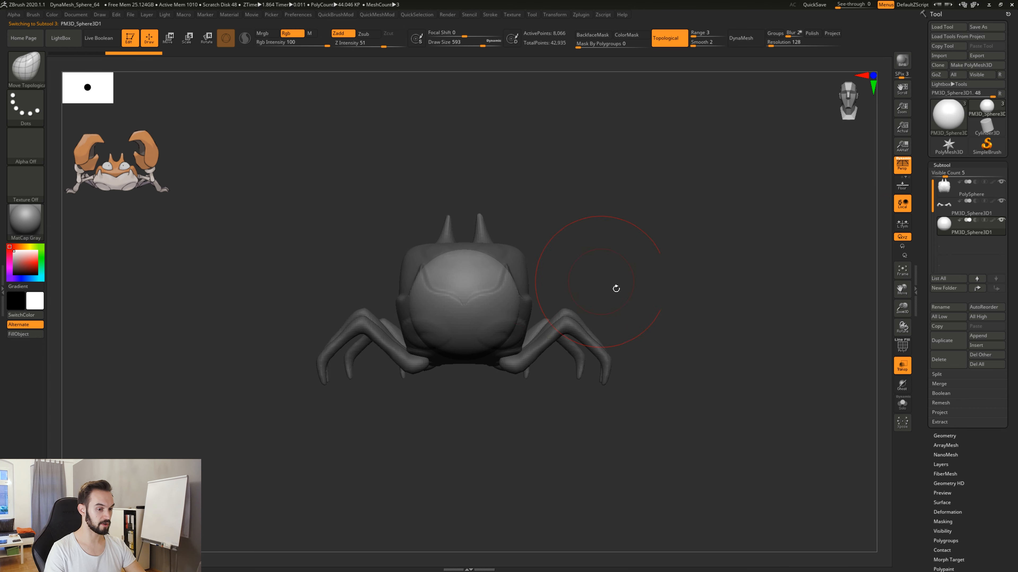
pyautogui.moveTo(700, 331)
pyautogui.mouseDown()
pyautogui.moveTo(772, 336)
pyautogui.moveTo(702, 339)
pyautogui.mouseUp()
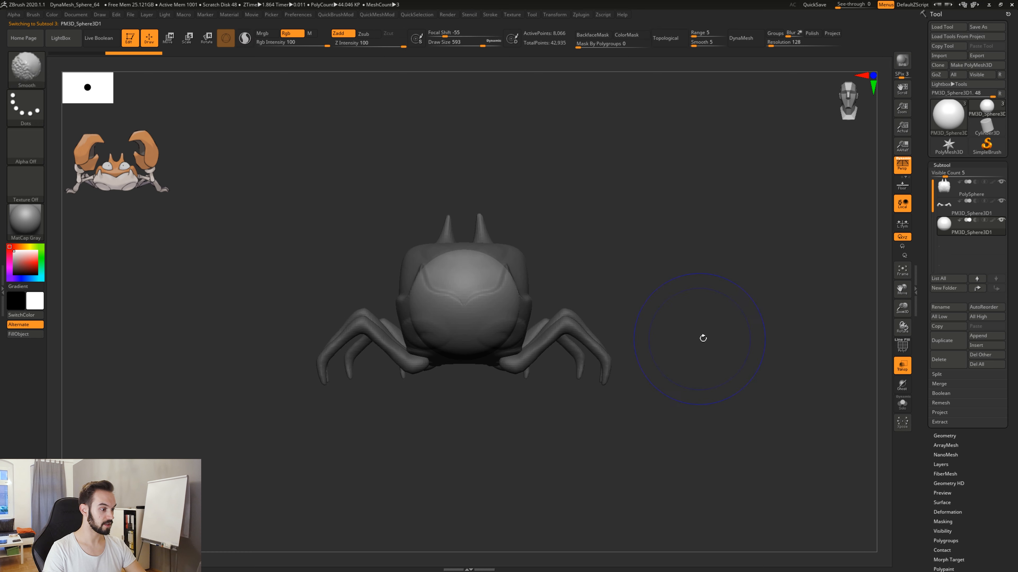
pyautogui.press('r')
pyautogui.keyDown('alt'); pyautogui.moveTo(633, 246); pyautogui.dragTo(623, 249); pyautogui.keyUp('alt')
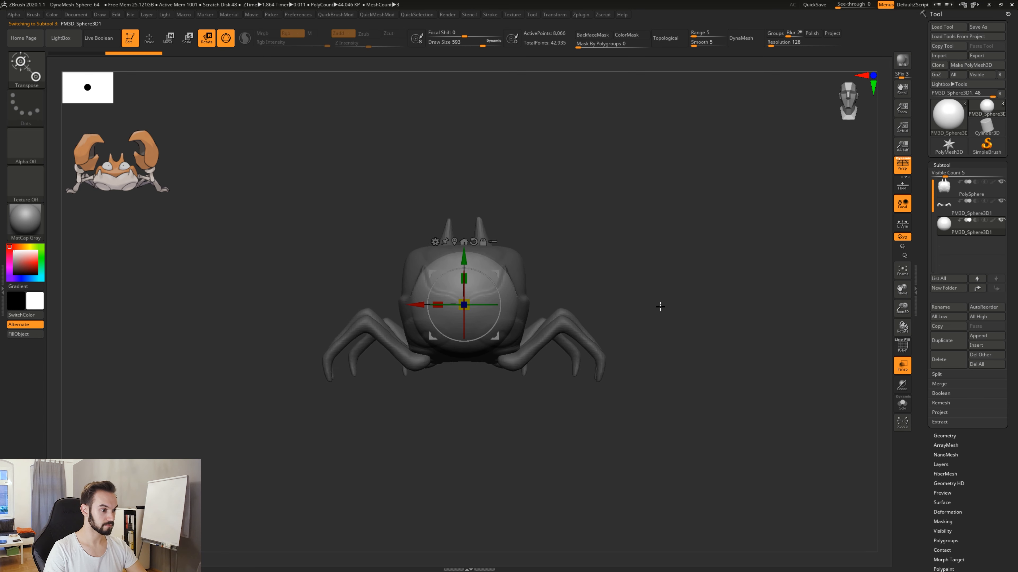
pyautogui.moveTo(650, 302); pyautogui.dragTo(601, 304)
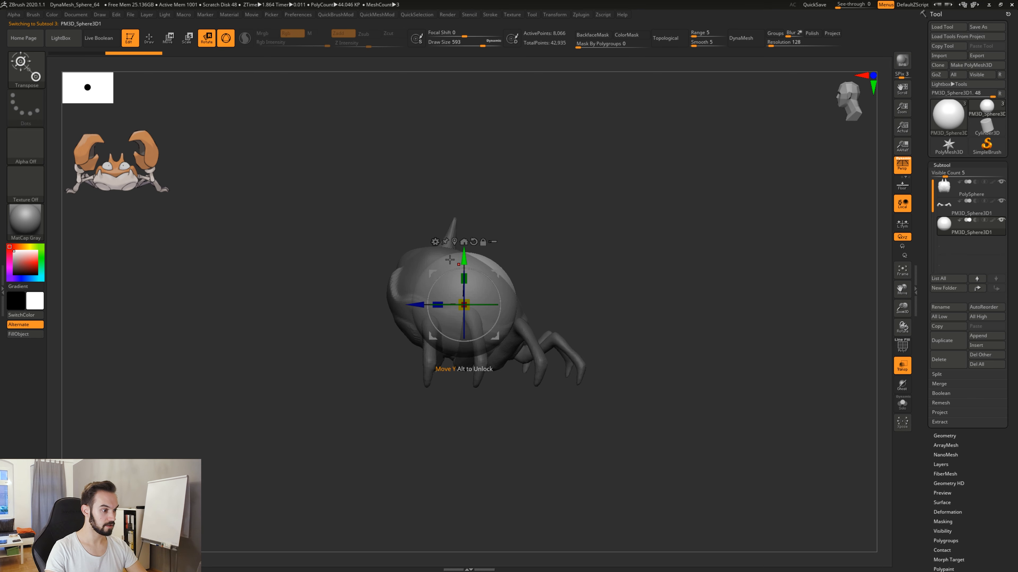
# Try to move the sphere out of the body toward the crab's front.
pyautogui.moveTo(497, 274); pyautogui.dragTo(437, 304)
pyautogui.moveTo(549, 232); pyautogui.dragTo(471, 295)
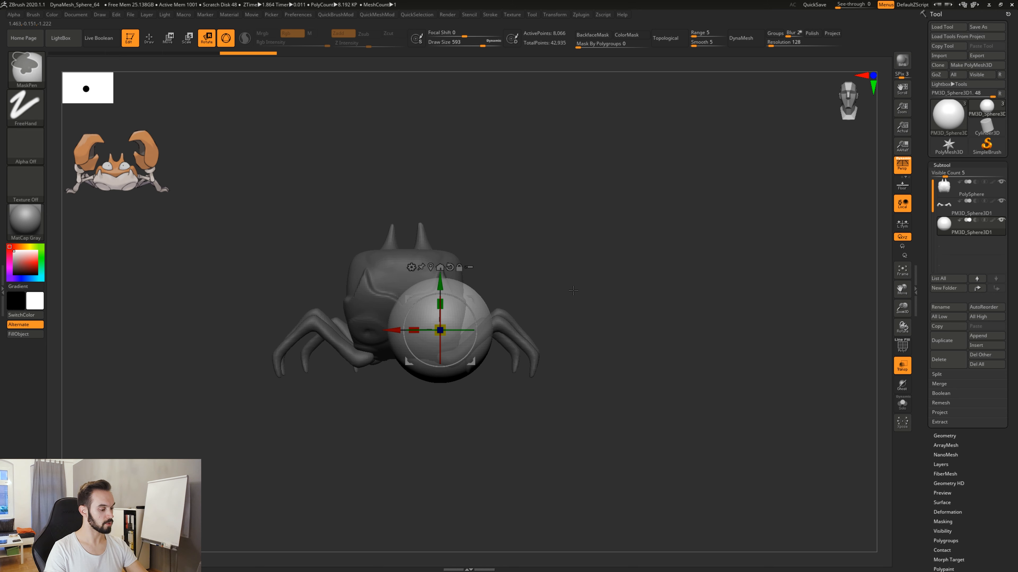
pyautogui.hotkey('ctrl', 'z')
# Move the sphere straight forward along the depth axis, clear of the crab's face and centred on the body.
pyautogui.moveTo(572, 283)
pyautogui.mouseDown()
pyautogui.moveTo(584, 296)
pyautogui.moveTo(556, 292)
pyautogui.moveTo(657, 283)
pyautogui.moveTo(637, 271)
pyautogui.moveTo(561, 277)
pyautogui.mouseUp()
pyautogui.moveTo(486, 325); pyautogui.dragTo(356, 324)
pyautogui.keyDown('alt'); pyautogui.moveTo(455, 251); pyautogui.dragTo(525, 256); pyautogui.keyUp('alt')
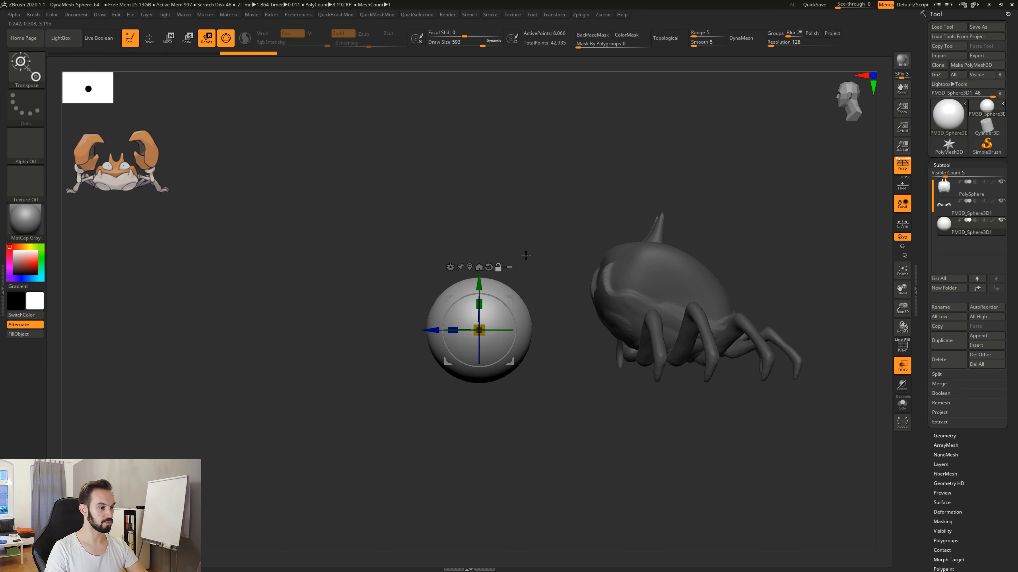
pyautogui.keyDown('shift'); pyautogui.moveTo(522, 339); pyautogui.dragTo(589, 248); pyautogui.keyUp('shift')
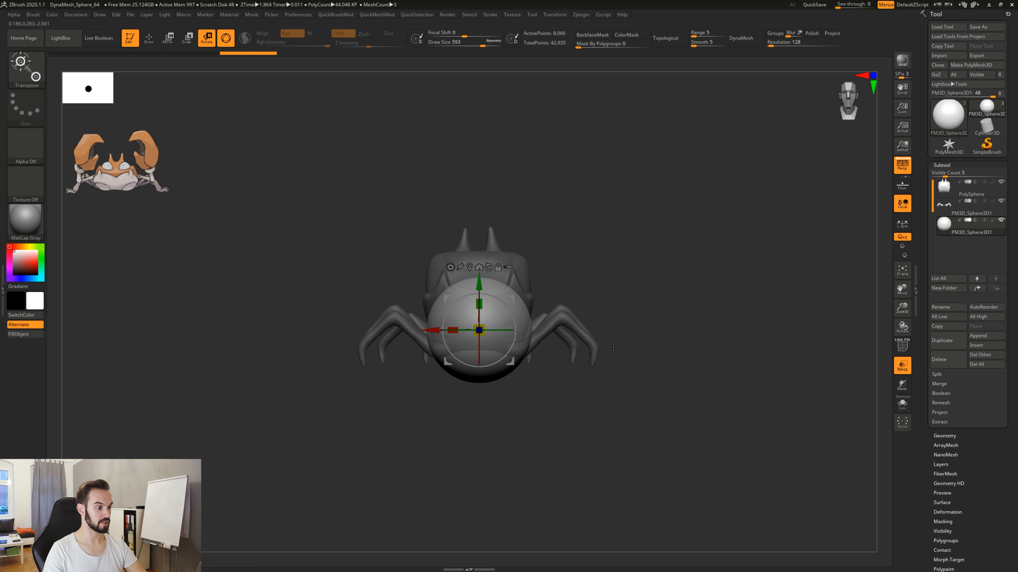
# Return to Draw mode, turn off transparency, and choose the Move Topological brush for the sphere.
pyautogui.press('q')
pyautogui.moveTo(626, 309)
pyautogui.mouseDown()
pyautogui.moveTo(661, 319)
pyautogui.moveTo(631, 337)
pyautogui.mouseUp()
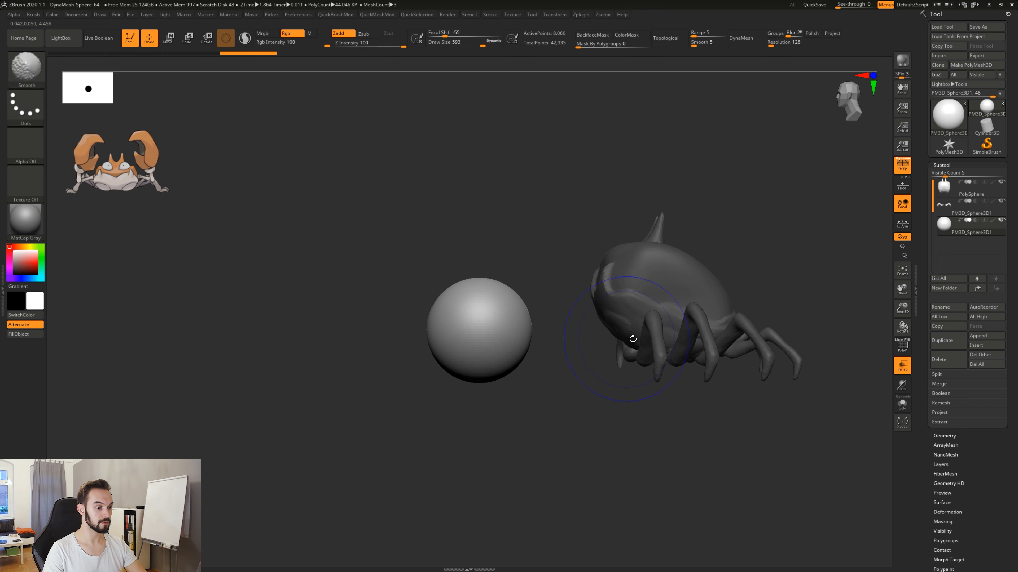
pyautogui.click(897, 365)
pyautogui.moveTo(715, 382)
pyautogui.mouseDown()
pyautogui.moveTo(646, 421)
pyautogui.moveTo(668, 435)
pyautogui.moveTo(617, 464)
pyautogui.moveTo(621, 453)
pyautogui.mouseUp()
pyautogui.press('b')
pyautogui.press('m')
pyautogui.press('t')
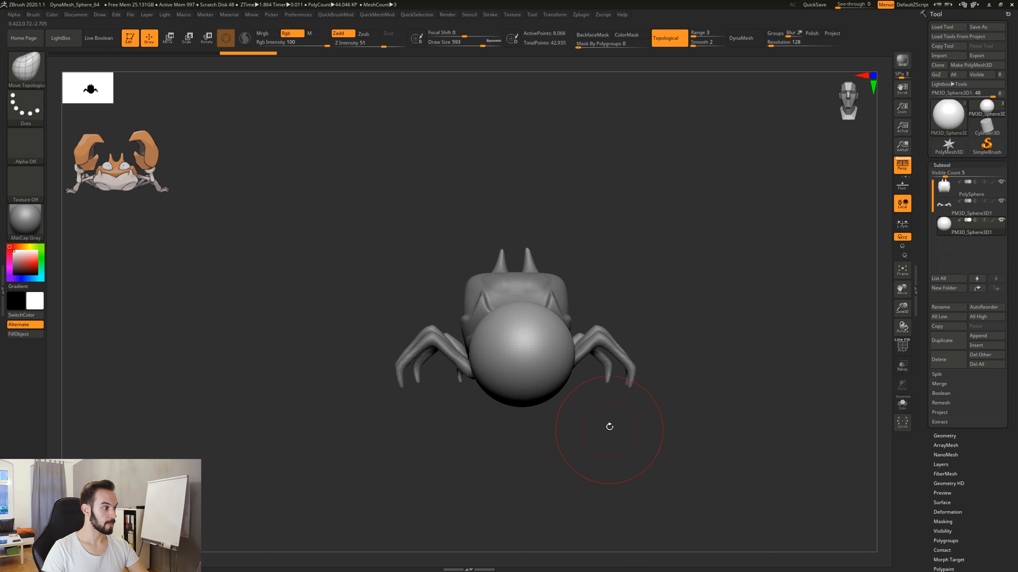
# Outline the reference crab's claw with a temporary annotation, sketch its upper and lower pincer shapes, and clear the drawing.
pyautogui.keyDown('alt'); pyautogui.moveTo(624, 445); pyautogui.dragTo(595, 438); pyautogui.keyUp('alt')
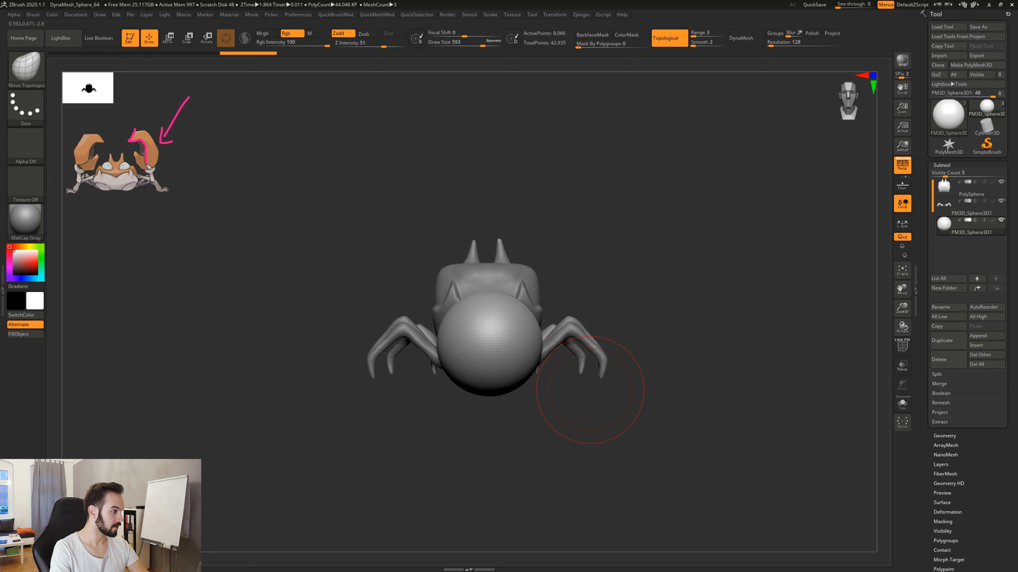
pyautogui.moveTo(157, 170); pyautogui.dragTo(161, 152)
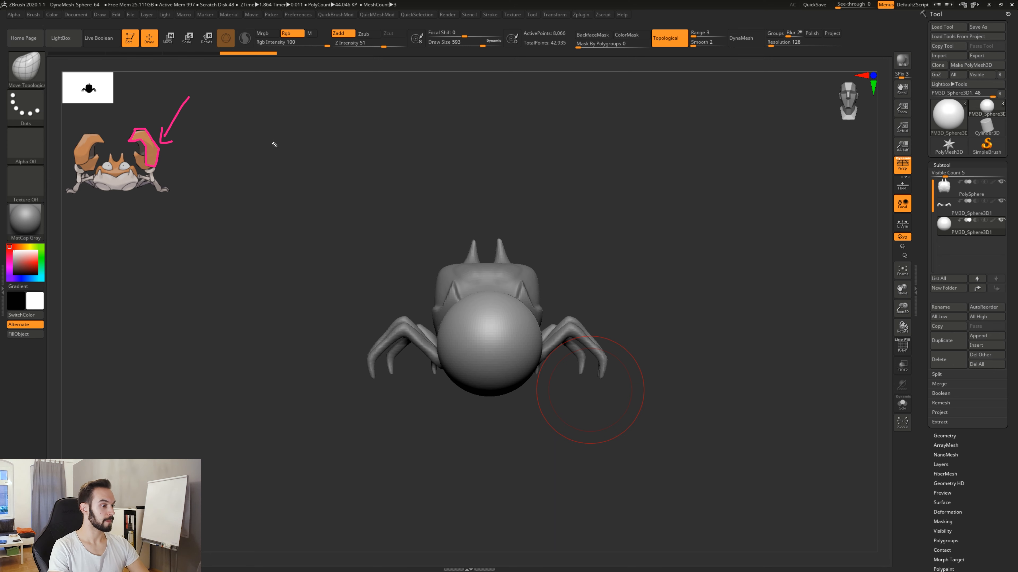
pyautogui.moveTo(288, 147)
pyautogui.mouseDown()
pyautogui.moveTo(317, 111)
pyautogui.moveTo(427, 110)
pyautogui.moveTo(456, 141)
pyautogui.mouseUp()
pyautogui.moveTo(302, 163)
pyautogui.mouseDown()
pyautogui.moveTo(323, 138)
pyautogui.moveTo(355, 135)
pyautogui.moveTo(394, 140)
pyautogui.moveTo(407, 164)
pyautogui.moveTo(451, 166)
pyautogui.moveTo(456, 153)
pyautogui.moveTo(455, 162)
pyautogui.mouseUp()
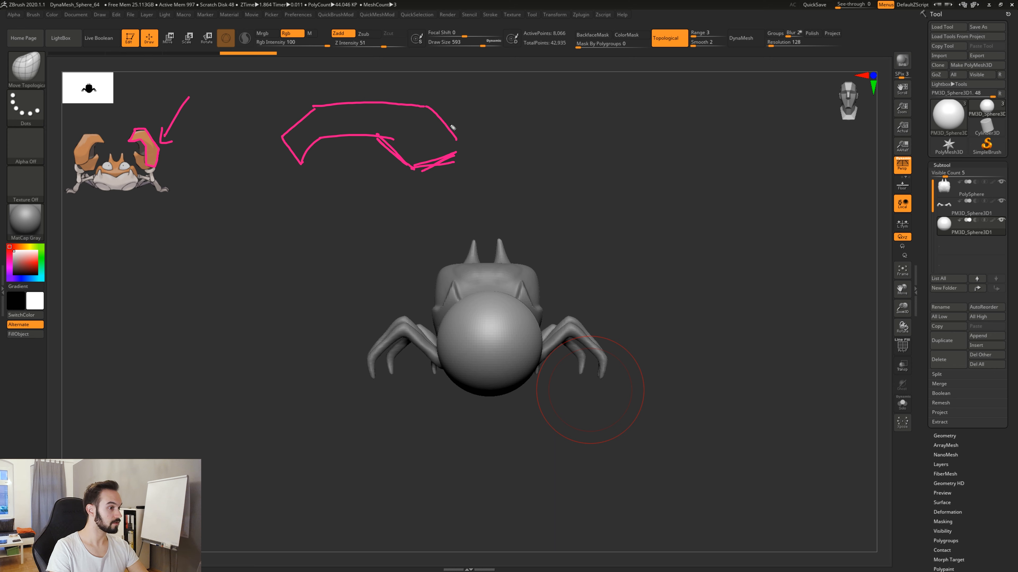
pyautogui.moveTo(431, 106); pyautogui.dragTo(464, 142)
pyautogui.moveTo(303, 164)
pyautogui.mouseDown()
pyautogui.moveTo(332, 137)
pyautogui.moveTo(385, 132)
pyautogui.moveTo(422, 165)
pyautogui.mouseUp()
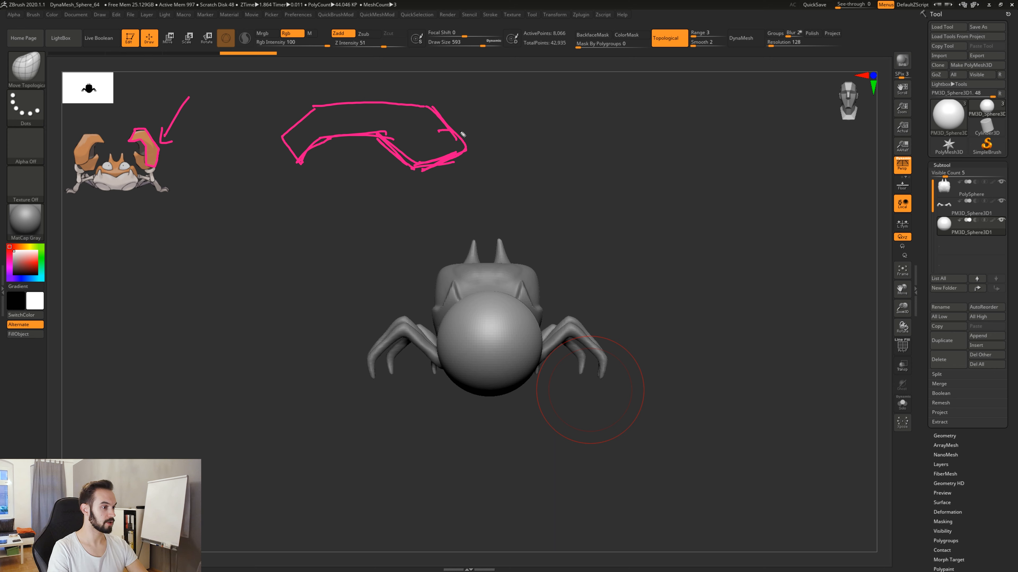
pyautogui.moveTo(462, 135)
pyautogui.mouseDown()
pyautogui.moveTo(454, 182)
pyautogui.moveTo(442, 183)
pyautogui.mouseUp()
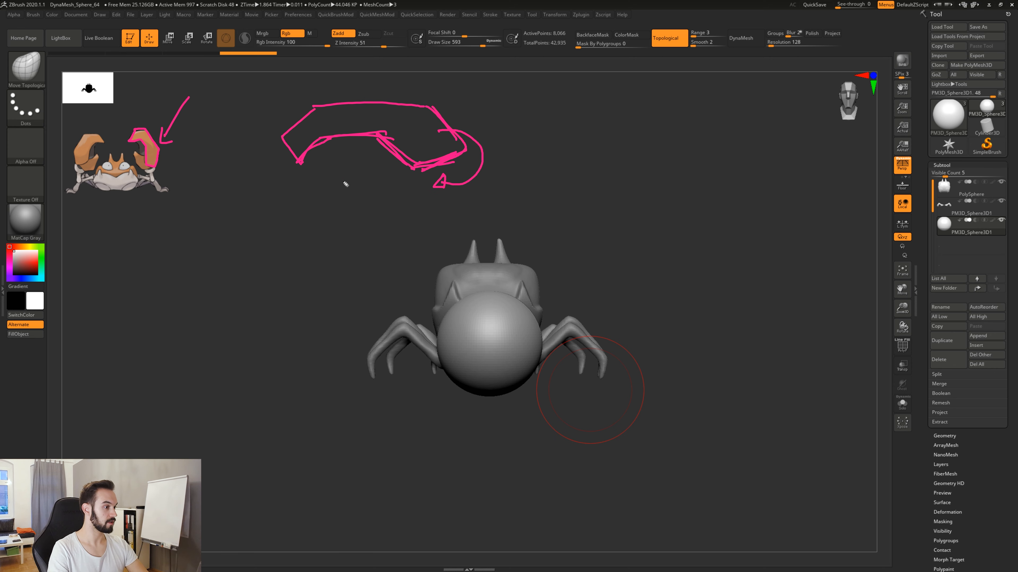
pyautogui.moveTo(337, 167)
pyautogui.mouseDown()
pyautogui.moveTo(357, 197)
pyautogui.moveTo(388, 197)
pyautogui.moveTo(442, 173)
pyautogui.mouseUp()
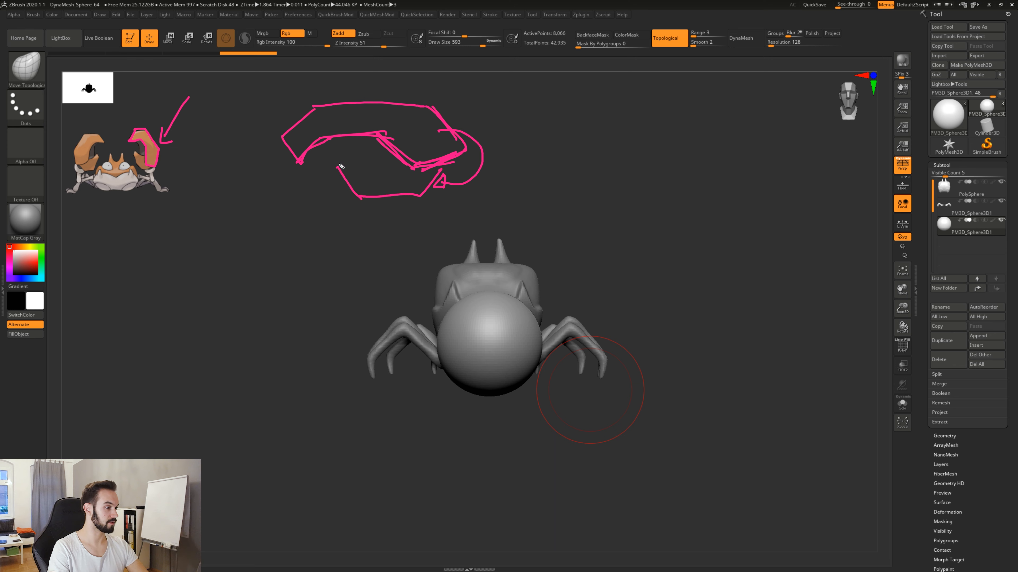
pyautogui.moveTo(341, 166)
pyautogui.mouseDown()
pyautogui.moveTo(374, 172)
pyautogui.moveTo(435, 151)
pyautogui.mouseUp()
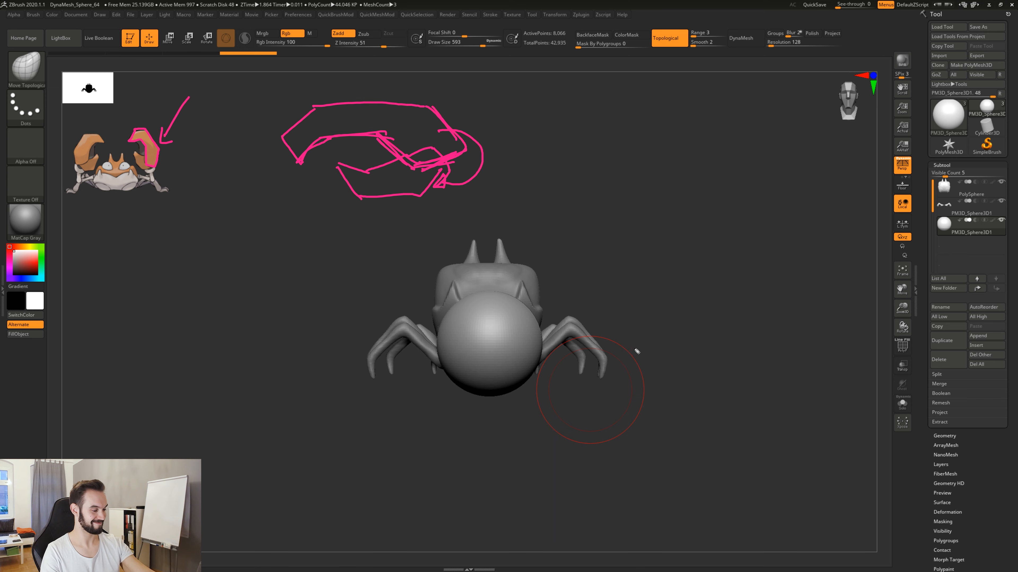
pyautogui.hotkey('ctrl', 'shift', '7')
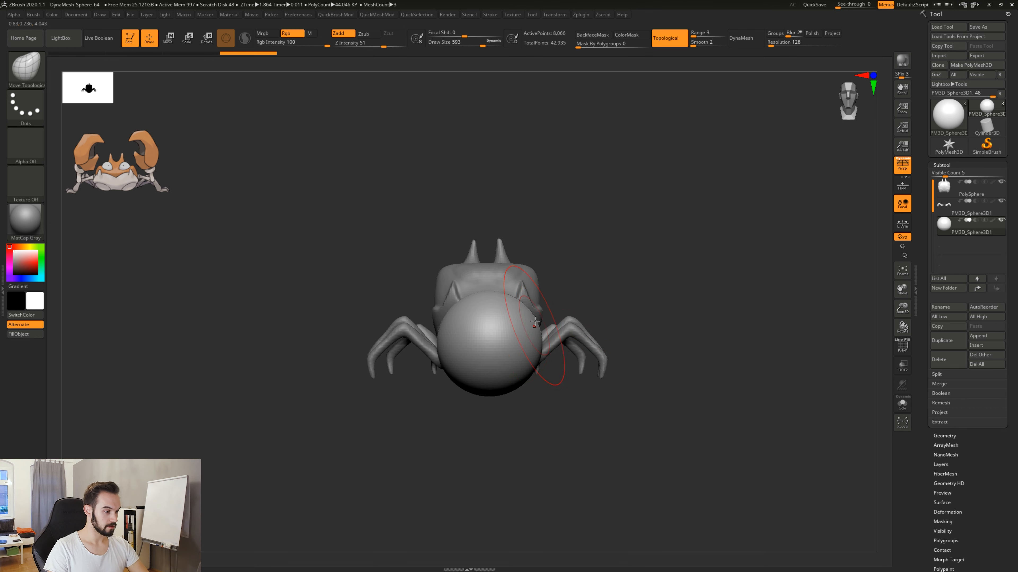
# Examine the sphere's size and placement relative to the crab's body from the front and side.
pyautogui.moveTo(496, 353)
pyautogui.mouseDown(button='right')
pyautogui.moveTo(385, 352)
pyautogui.moveTo(517, 347)
pyautogui.moveTo(445, 347)
pyautogui.mouseUp(button='right')
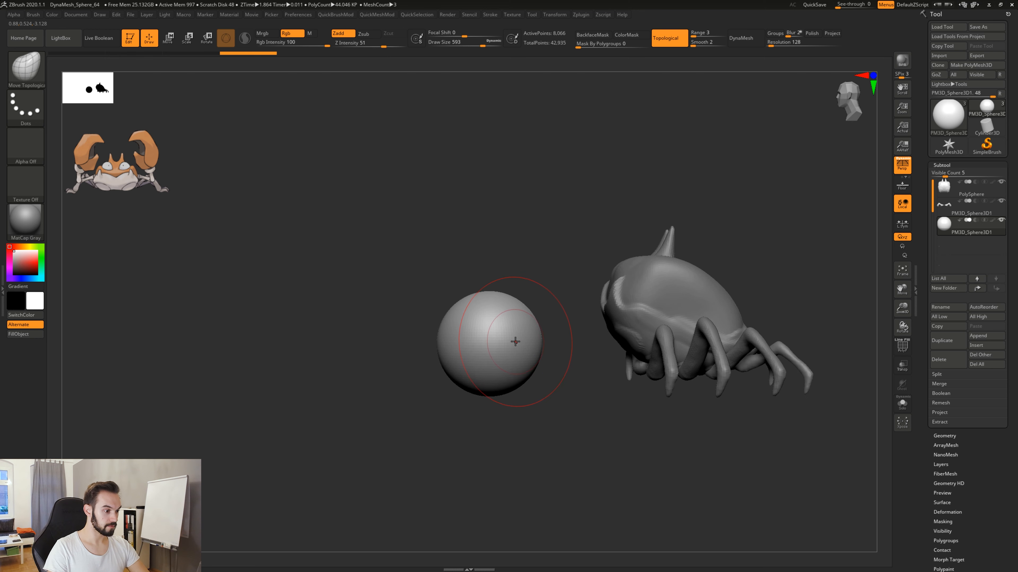
pyautogui.moveTo(515, 342); pyautogui.dragTo(526, 343, button='right')
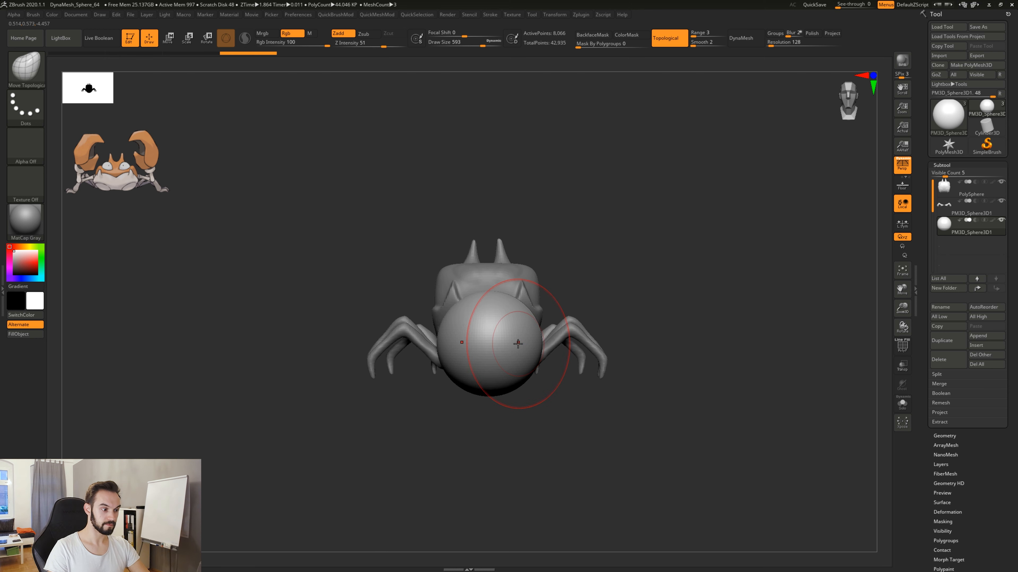
pyautogui.keyDown('alt'); pyautogui.moveTo(657, 283); pyautogui.dragTo(696, 276, button='right'); pyautogui.keyUp('alt')
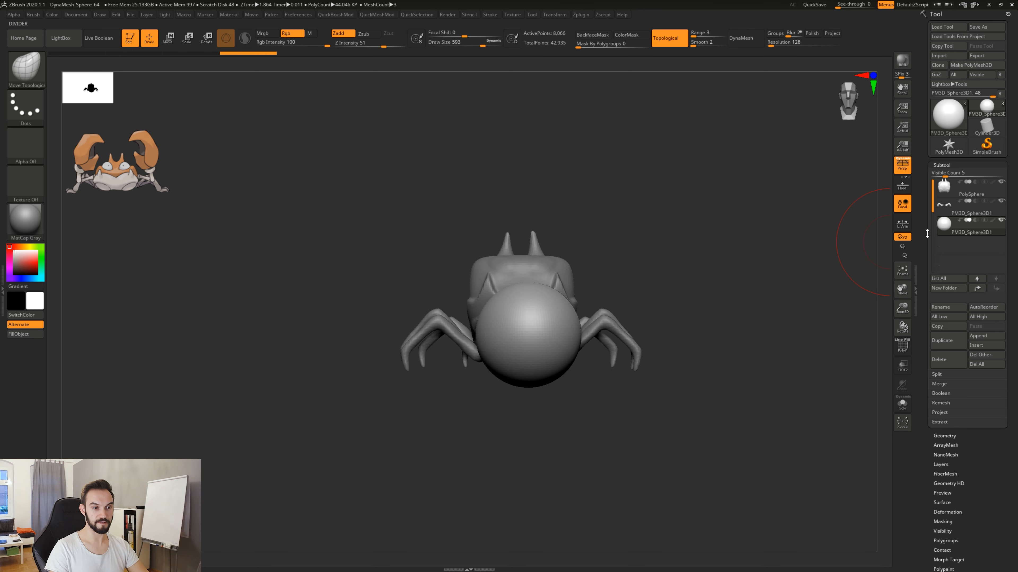
pyautogui.keyDown('alt'); pyautogui.moveTo(551, 348); pyautogui.dragTo(530, 323, button='right'); pyautogui.keyUp('alt')
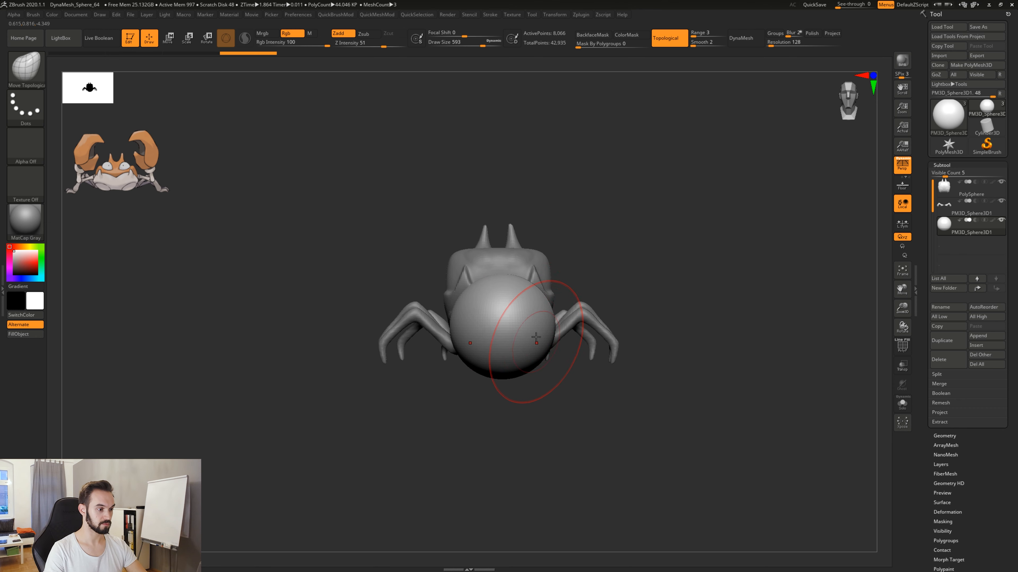
pyautogui.moveTo(579, 259)
pyautogui.mouseDown()
pyautogui.moveTo(580, 320)
pyautogui.moveTo(580, 272)
pyautogui.moveTo(606, 254)
pyautogui.mouseUp()
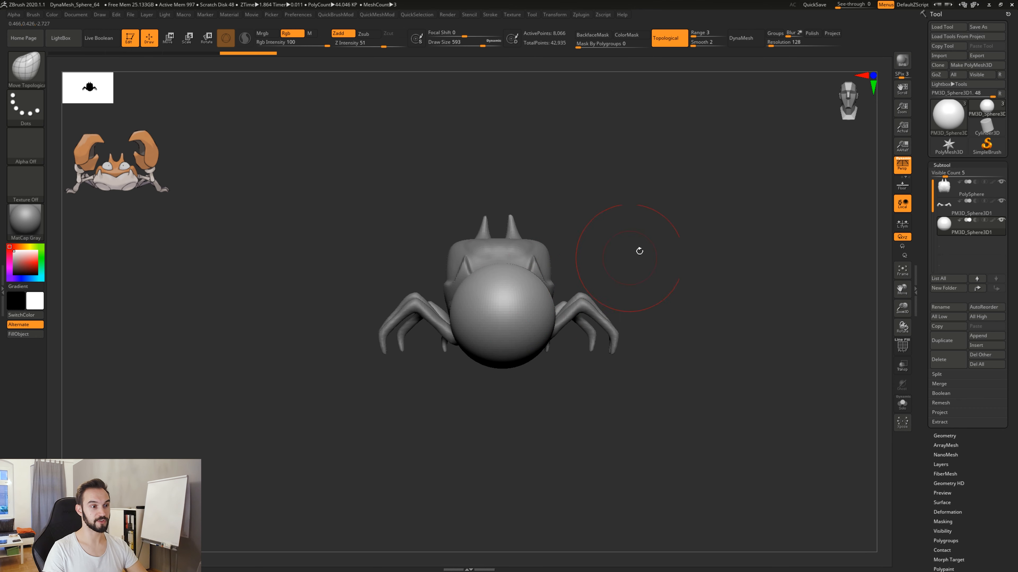
pyautogui.moveTo(688, 299); pyautogui.dragTo(640, 264)
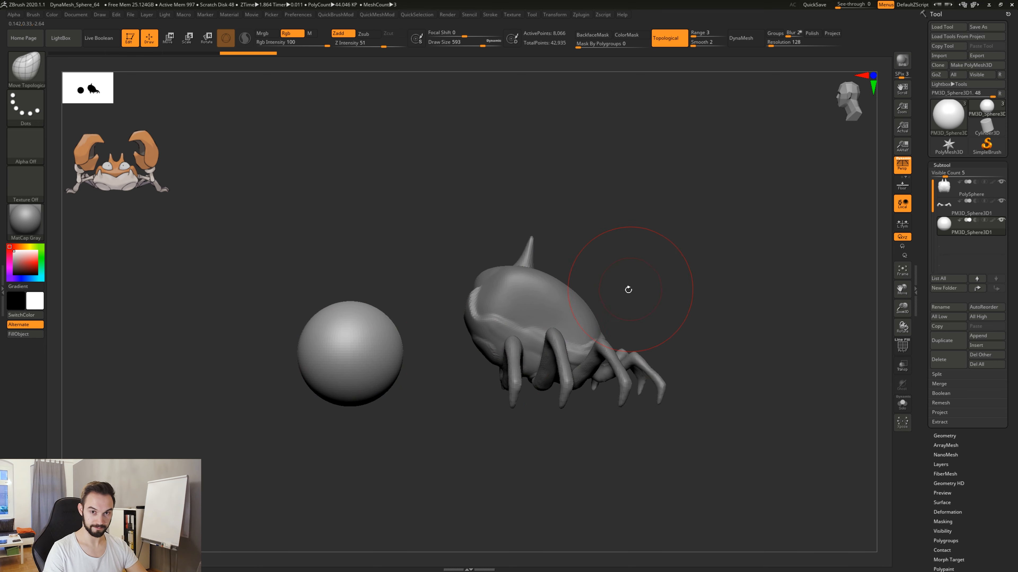
pyautogui.moveTo(627, 289)
pyautogui.keyDown('alt'); pyautogui.mouseDown()
pyautogui.moveTo(613, 295)
pyautogui.moveTo(637, 292)
pyautogui.mouseUp(); pyautogui.keyUp('alt')
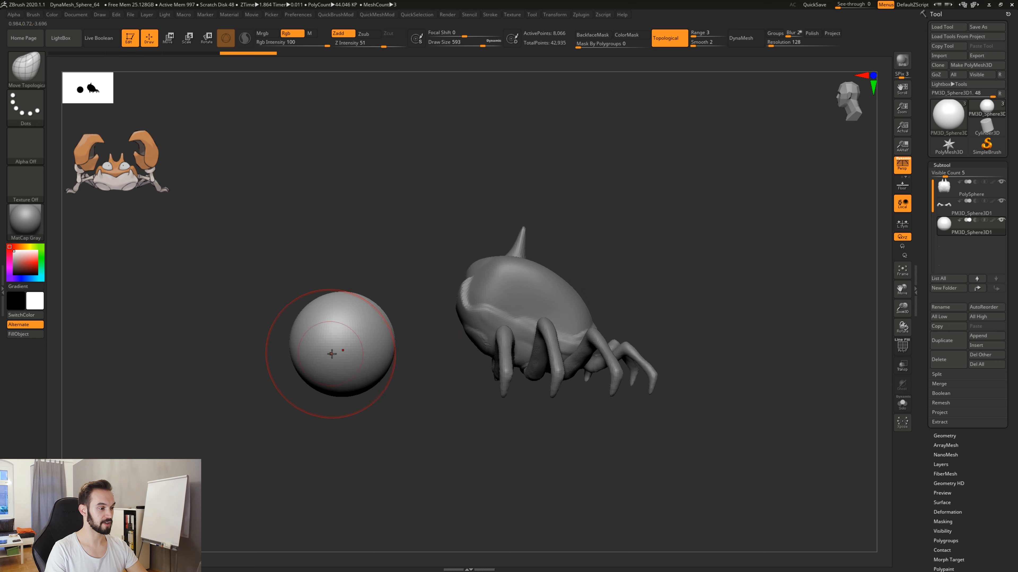
pyautogui.keyDown('alt'); pyautogui.moveTo(421, 298); pyautogui.dragTo(476, 279); pyautogui.keyUp('alt')
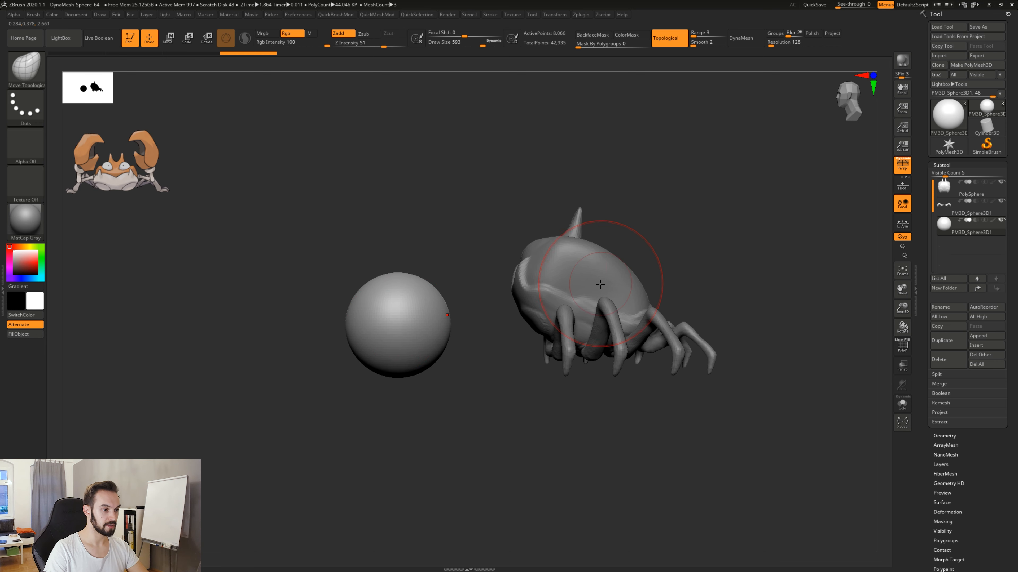
# Select the crab body and try its transform gizmo before returning to the sphere subtool in Draw mode.
pyautogui.keyDown('alt'); pyautogui.moveTo(693, 274); pyautogui.dragTo(604, 276); pyautogui.keyUp('alt')
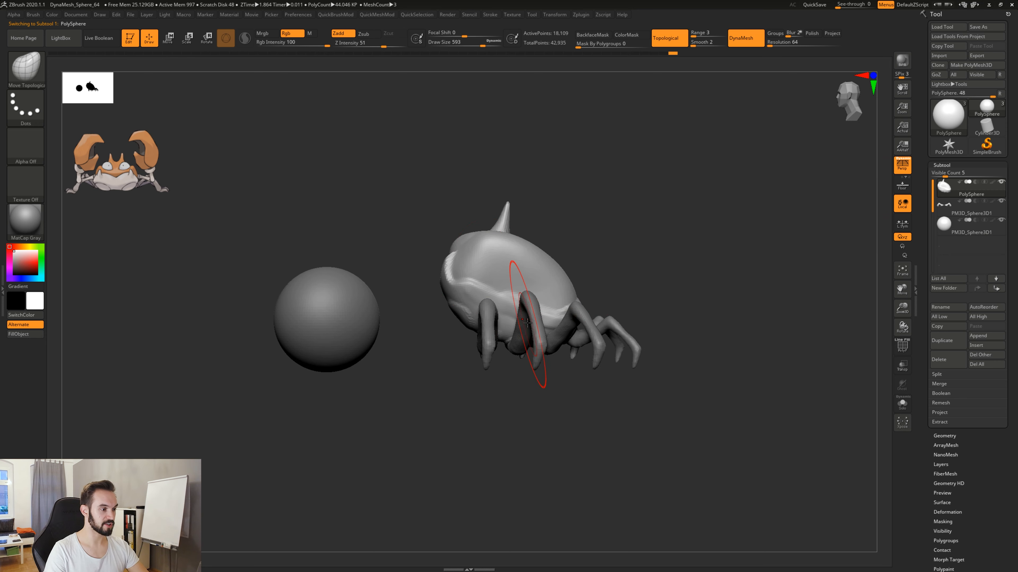
pyautogui.press('r')
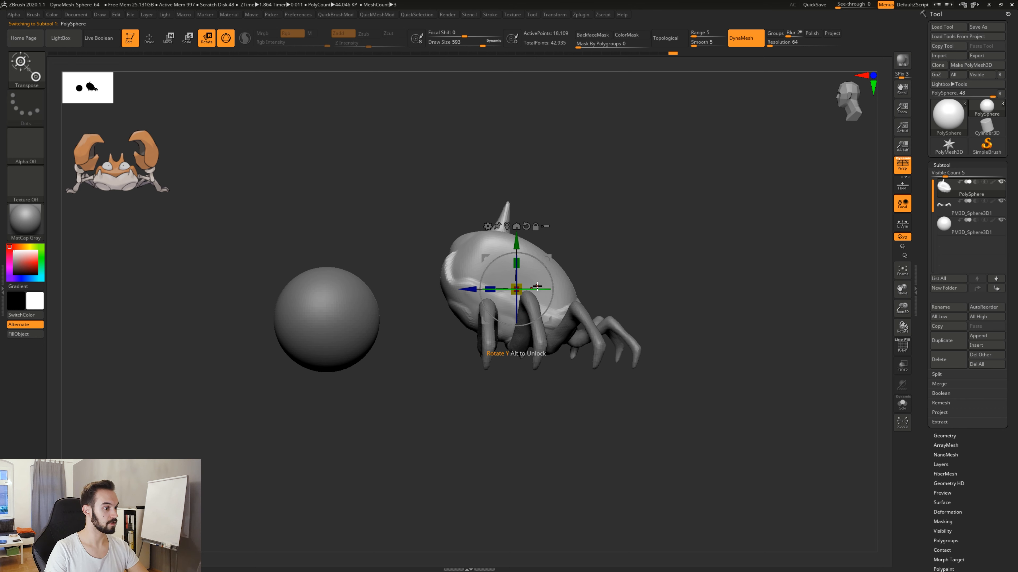
pyautogui.moveTo(532, 288)
pyautogui.mouseDown()
pyautogui.moveTo(562, 293)
pyautogui.moveTo(531, 295)
pyautogui.mouseUp()
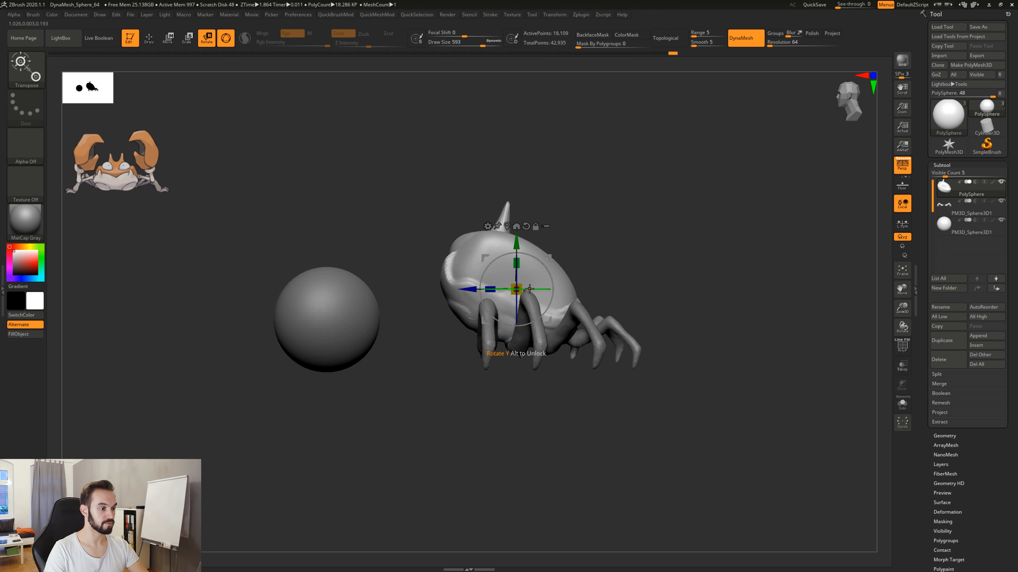
pyautogui.moveTo(534, 289); pyautogui.dragTo(588, 293)
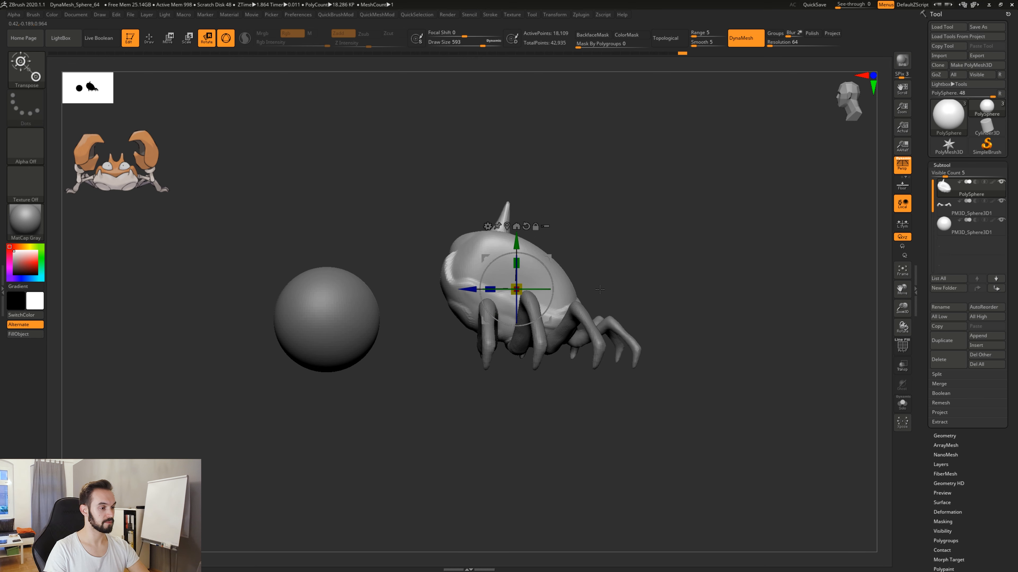
pyautogui.moveTo(615, 249); pyautogui.dragTo(650, 267)
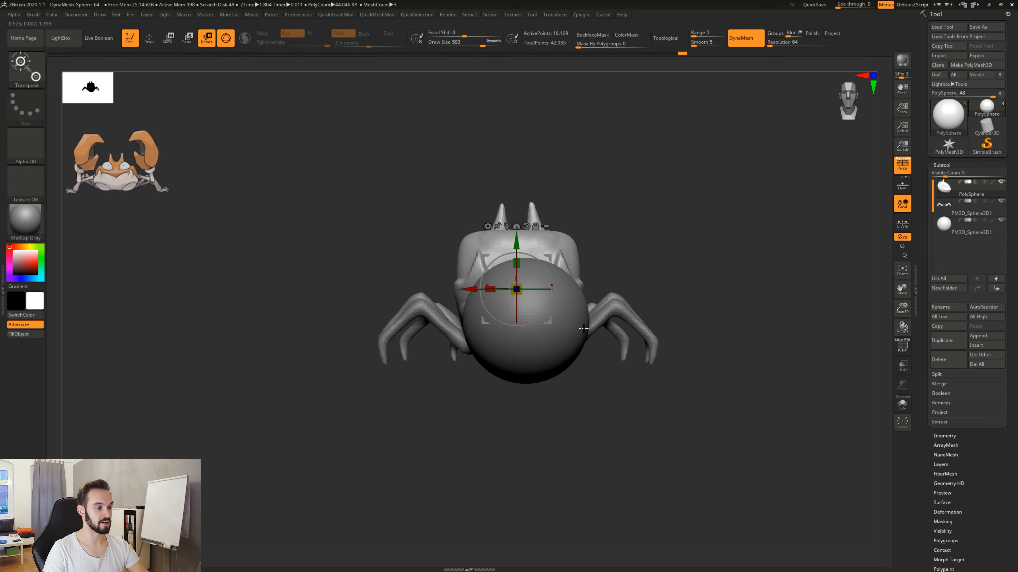
pyautogui.keyDown('alt'); pyautogui.click(571, 337); pyautogui.keyUp('alt')
pyautogui.press('q')
pyautogui.keyDown('shift'); pyautogui.moveTo(623, 243); pyautogui.dragTo(606, 297); pyautogui.keyUp('shift')
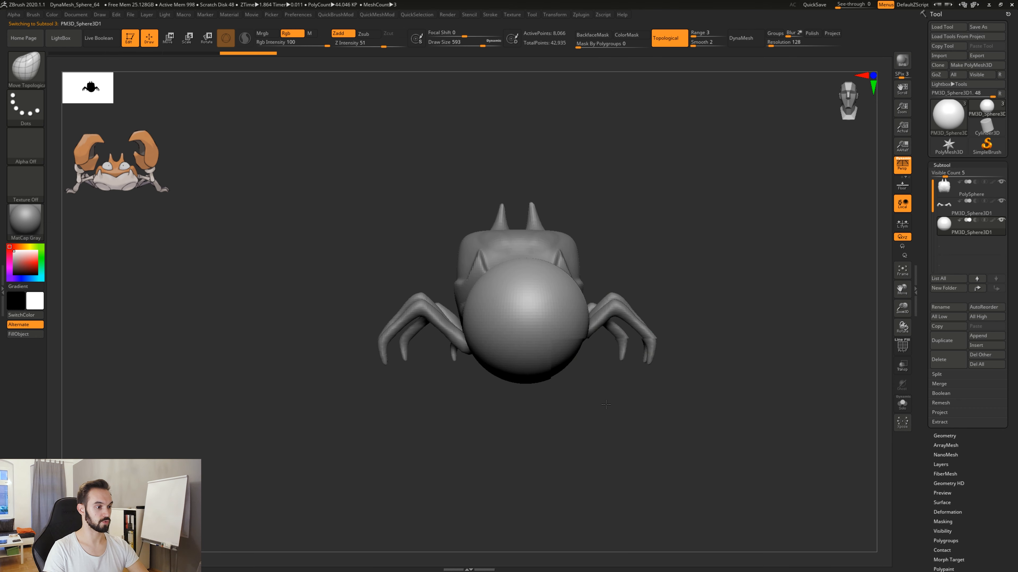
# Toggle perspective off and back on to compare how large the sphere looks in front of the crab.
pyautogui.moveTo(606, 404); pyautogui.dragTo(578, 419)
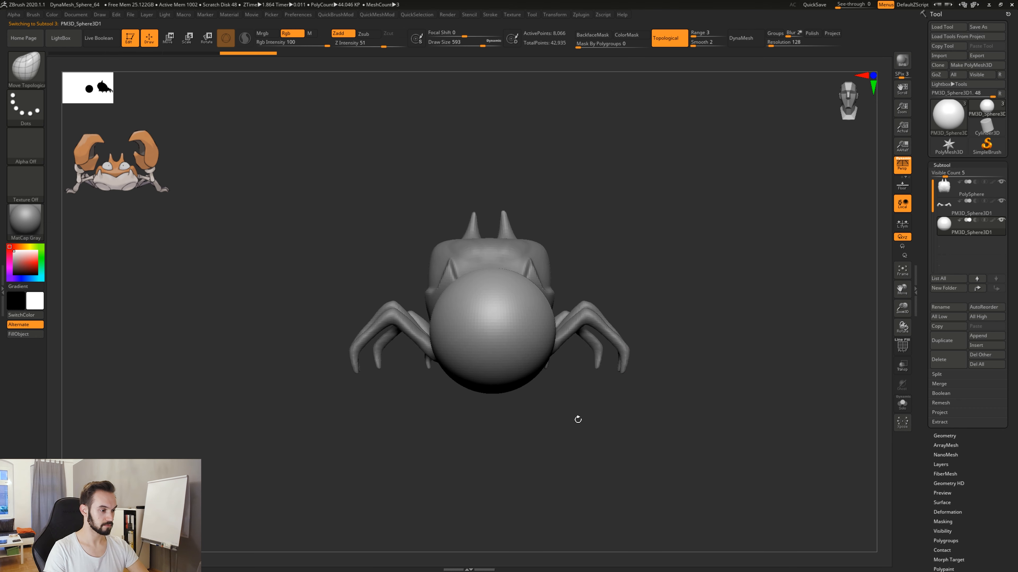
pyautogui.click(905, 168)
pyautogui.moveTo(666, 319); pyautogui.dragTo(685, 290)
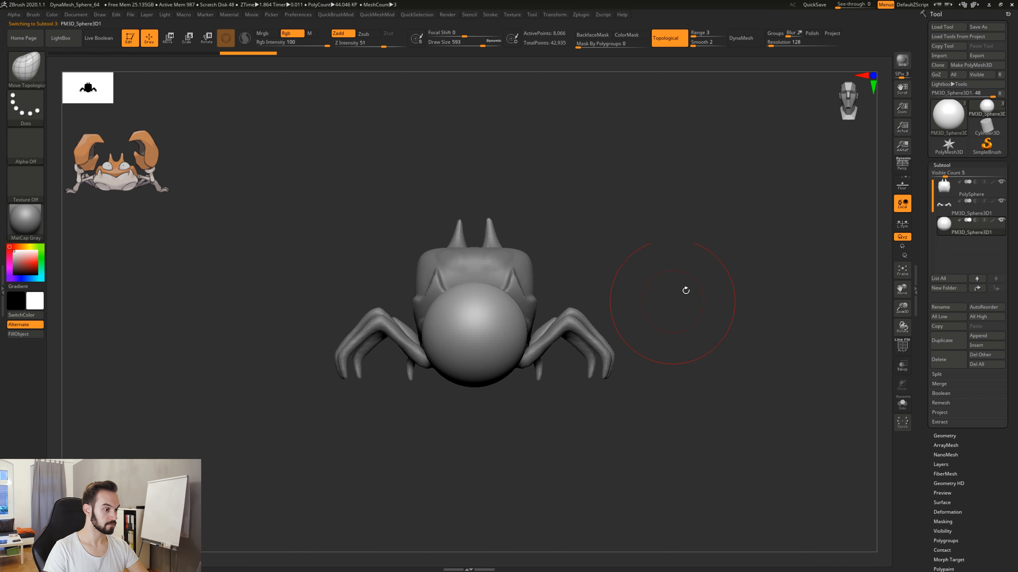
pyautogui.click(907, 172)
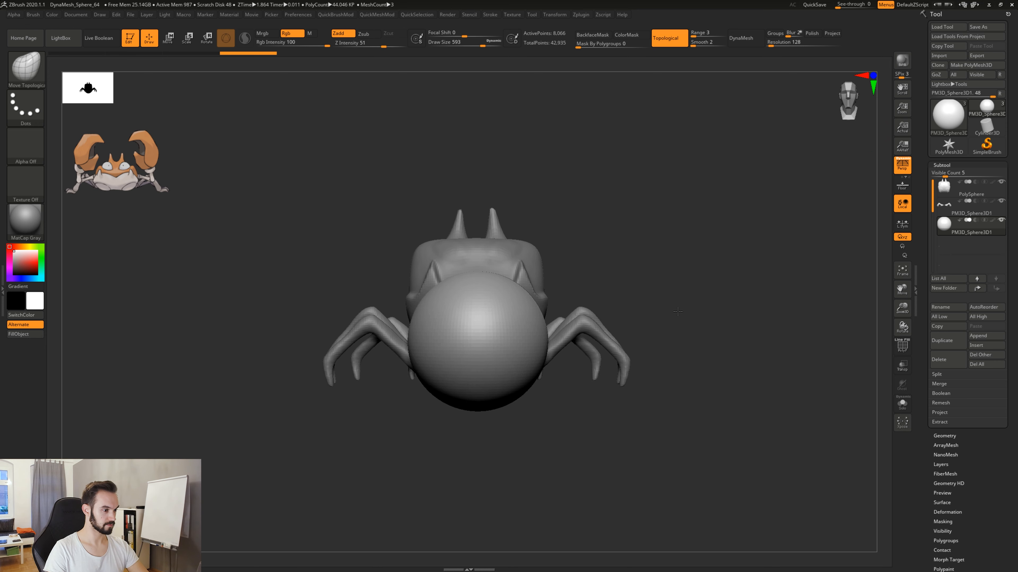
pyautogui.moveTo(677, 311); pyautogui.dragTo(665, 326)
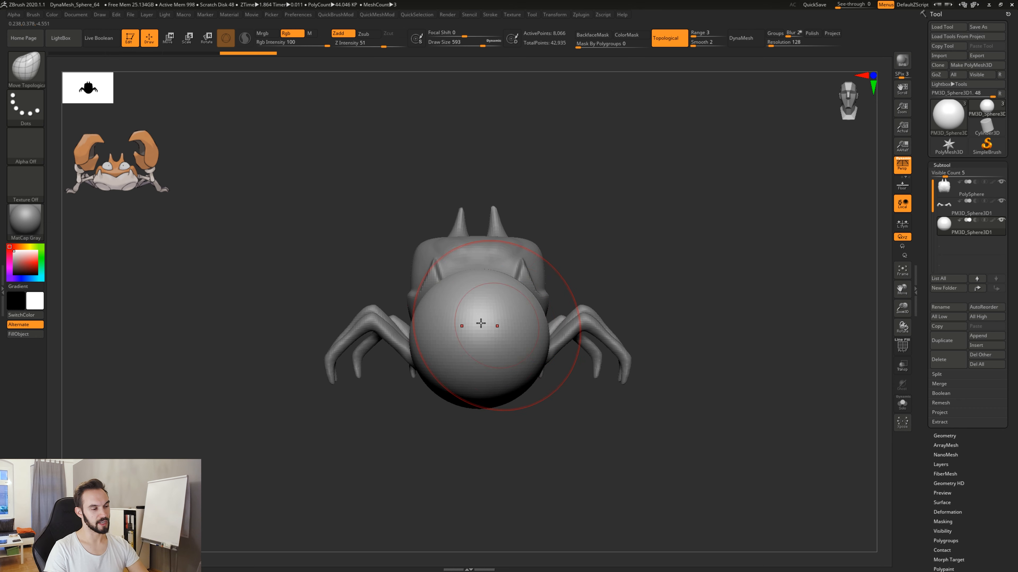
# Compare the front view of the crab and sphere without perspective distortion, and restore perspective.
pyautogui.moveTo(689, 317); pyautogui.dragTo(582, 248)
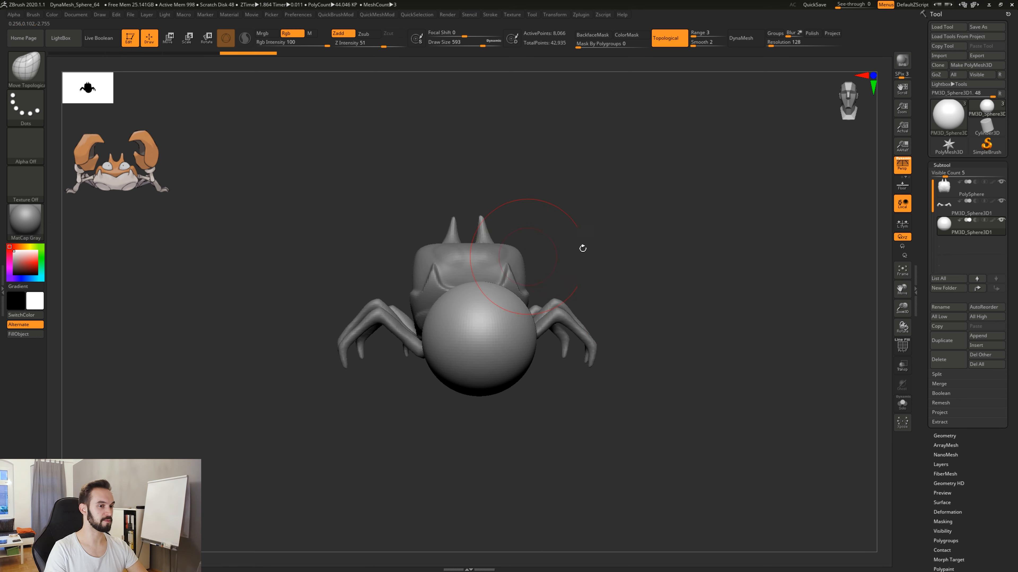
pyautogui.click(903, 170)
pyautogui.moveTo(658, 261); pyautogui.dragTo(675, 316)
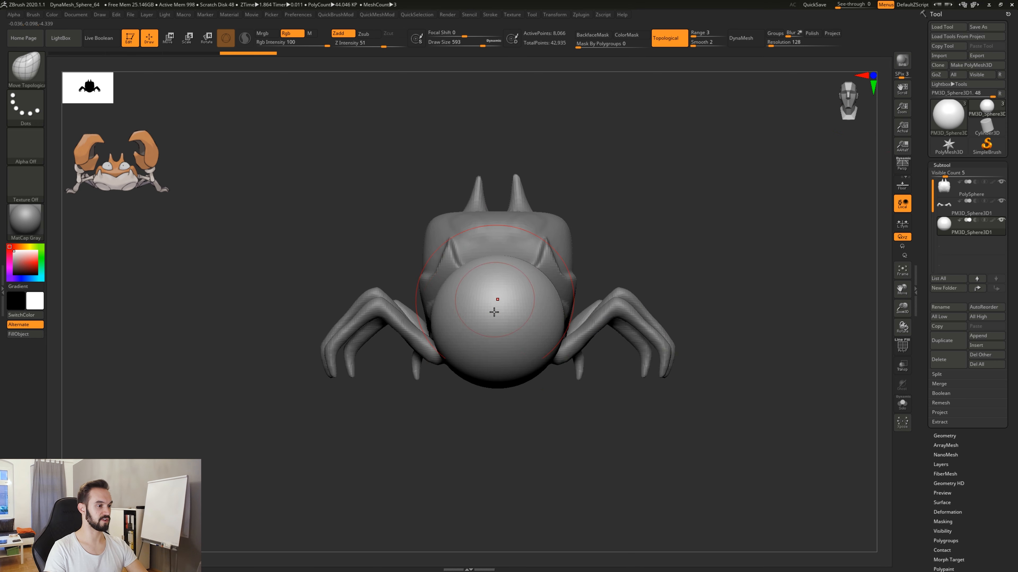
pyautogui.moveTo(729, 333); pyautogui.dragTo(560, 265)
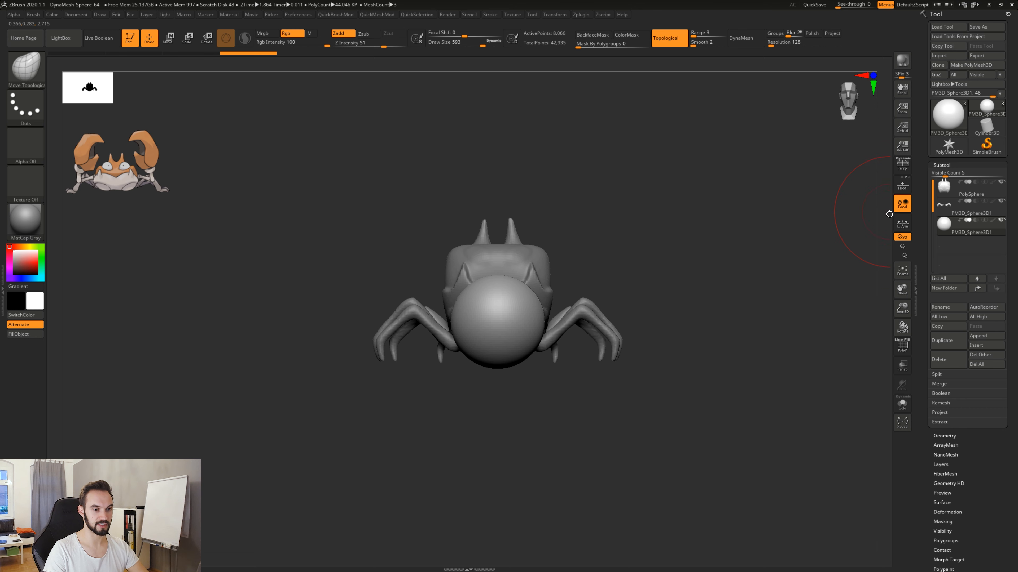
pyautogui.click(900, 171)
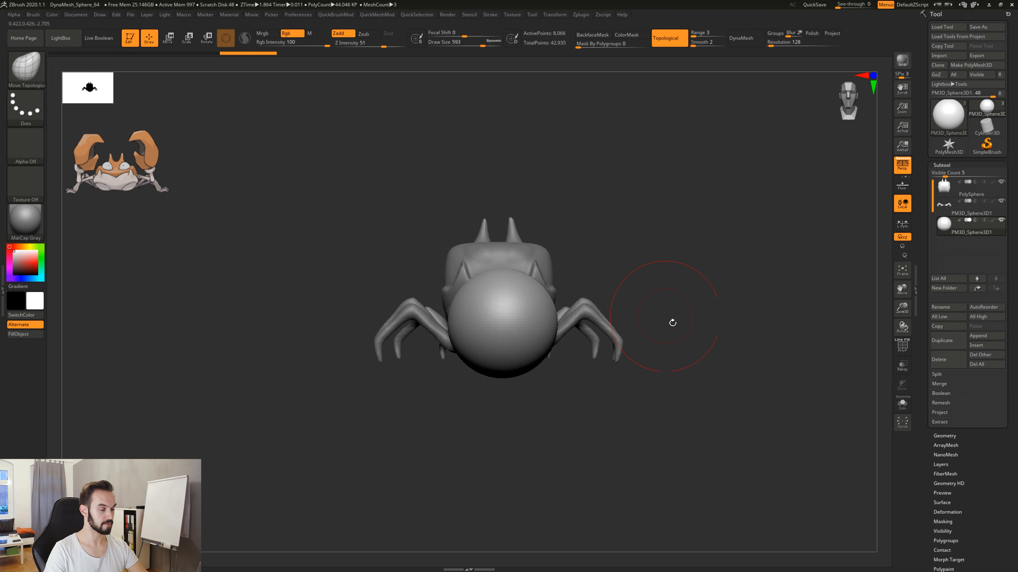
# Isolate the sphere in Solo mode, view it from the side and switch to the Move brush.
pyautogui.moveTo(677, 336); pyautogui.dragTo(657, 355)
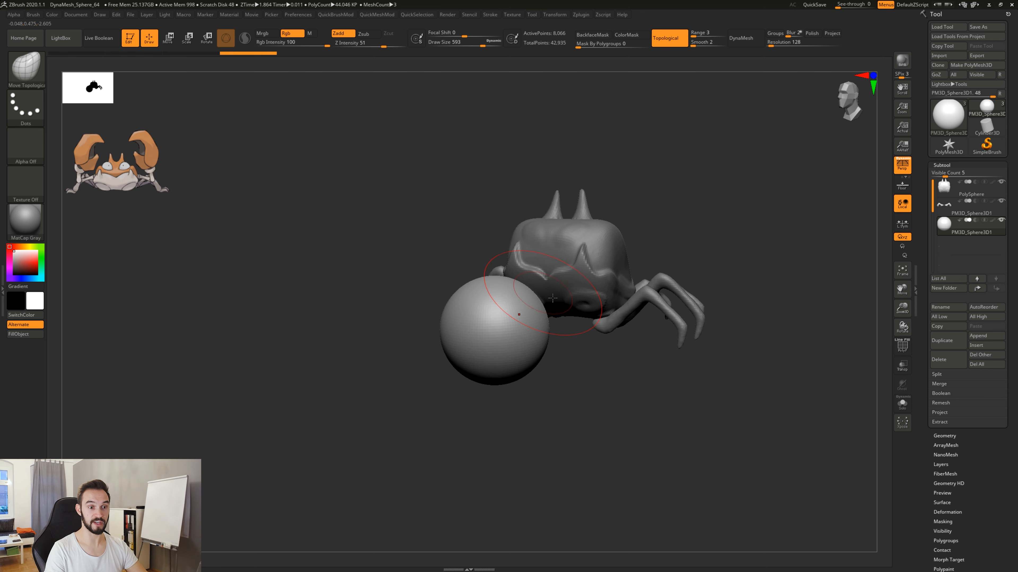
pyautogui.click(902, 404)
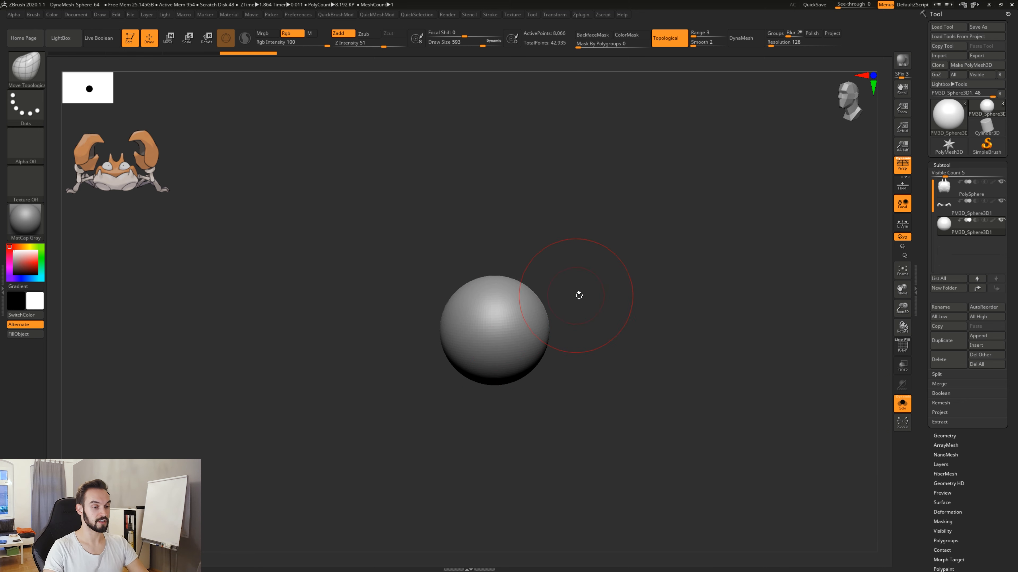
pyautogui.moveTo(617, 388); pyautogui.dragTo(685, 277)
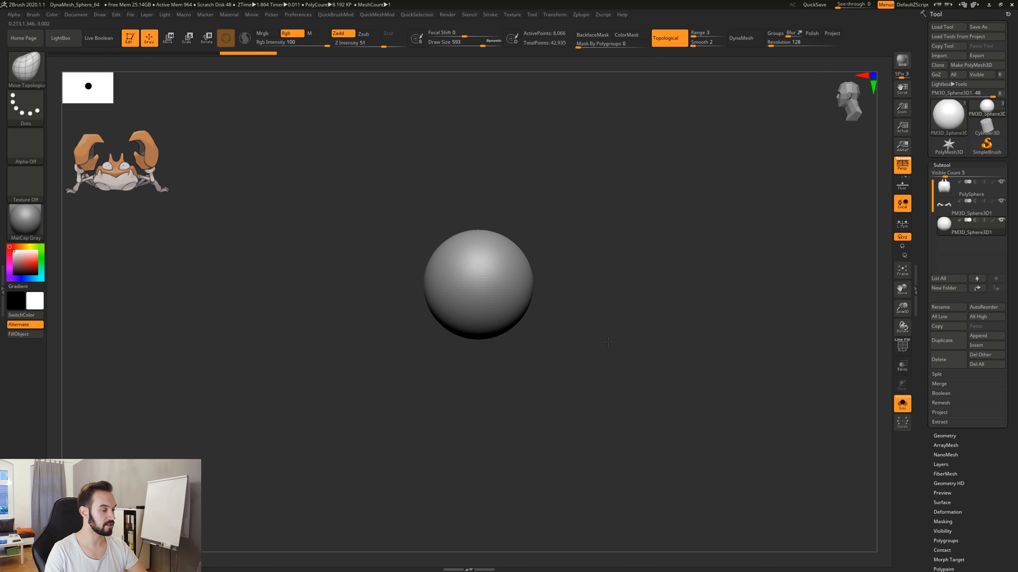
pyautogui.keyDown('alt'); pyautogui.moveTo(601, 337); pyautogui.dragTo(632, 339); pyautogui.keyUp('alt')
pyautogui.press('b')
pyautogui.press('m')
pyautogui.press('v')
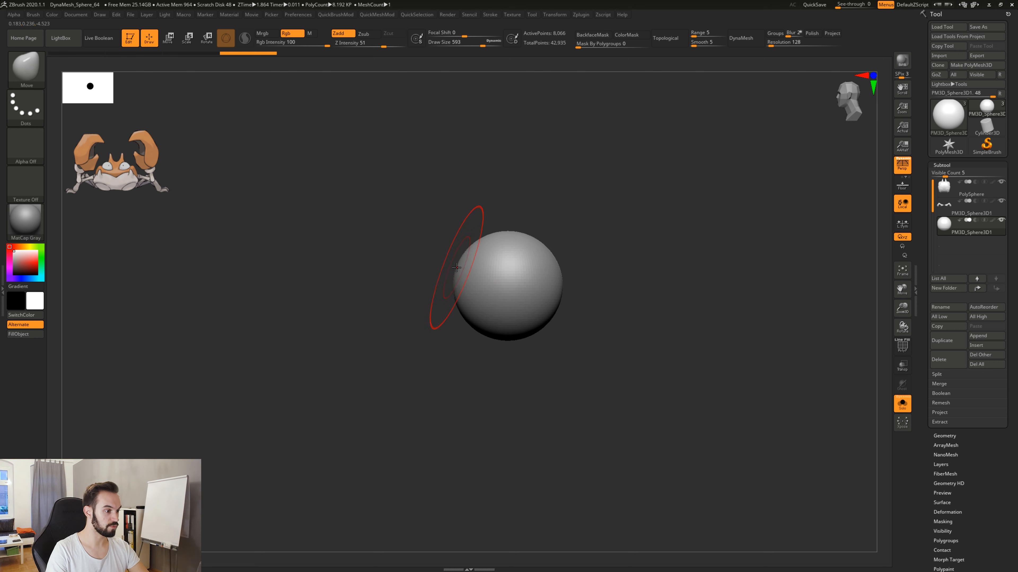
# Stretch and bend the sphere into an arched bean shape using the Move brush at Draw Size 1000.
pyautogui.press('s')
pyautogui.moveTo(460, 269)
pyautogui.mouseDown()
pyautogui.moveTo(478, 269)
pyautogui.moveTo(364, 283)
pyautogui.mouseUp()
pyautogui.moveTo(552, 278)
pyautogui.mouseDown()
pyautogui.moveTo(609, 285)
pyautogui.moveTo(598, 292)
pyautogui.mouseUp()
pyautogui.moveTo(545, 337); pyautogui.dragTo(551, 366)
pyautogui.moveTo(582, 318); pyautogui.dragTo(575, 329)
pyautogui.moveTo(494, 342); pyautogui.dragTo(503, 325)
pyautogui.moveTo(562, 254); pyautogui.dragTo(556, 261)
pyautogui.moveTo(413, 248); pyautogui.dragTo(407, 245)
pyautogui.moveTo(589, 314); pyautogui.dragTo(596, 313)
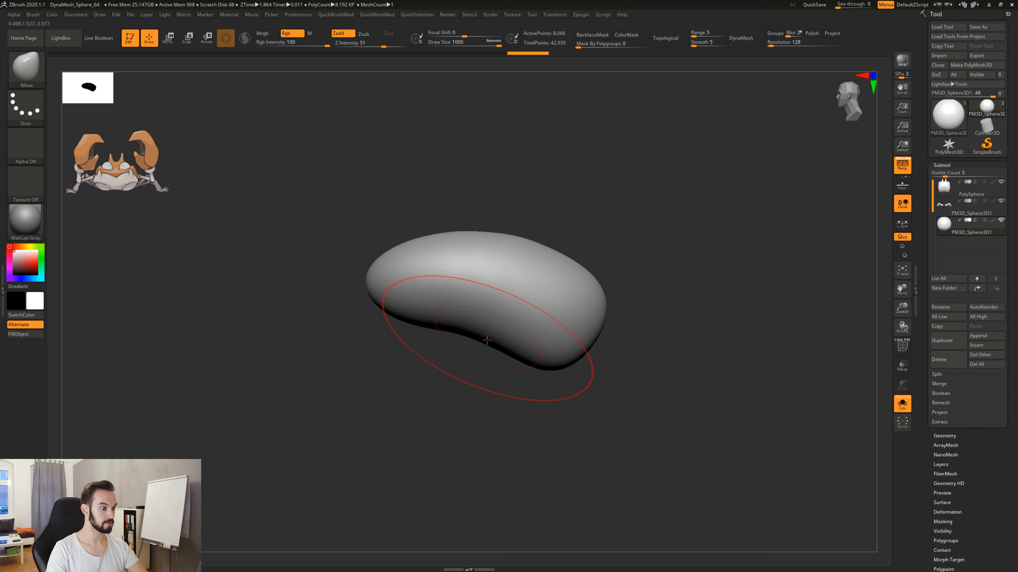
pyautogui.moveTo(486, 341); pyautogui.dragTo(486, 342)
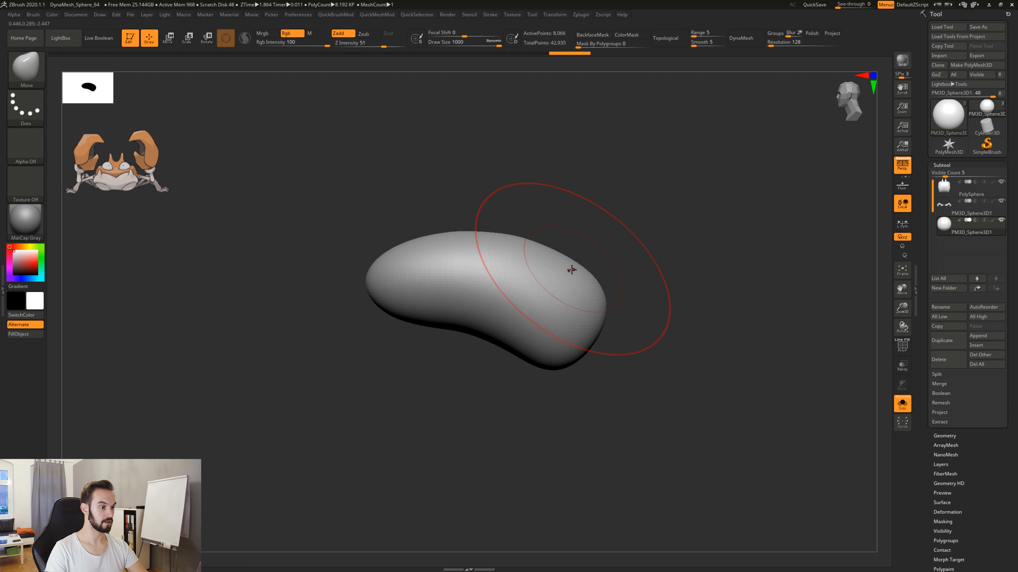
pyautogui.moveTo(571, 271); pyautogui.dragTo(577, 266)
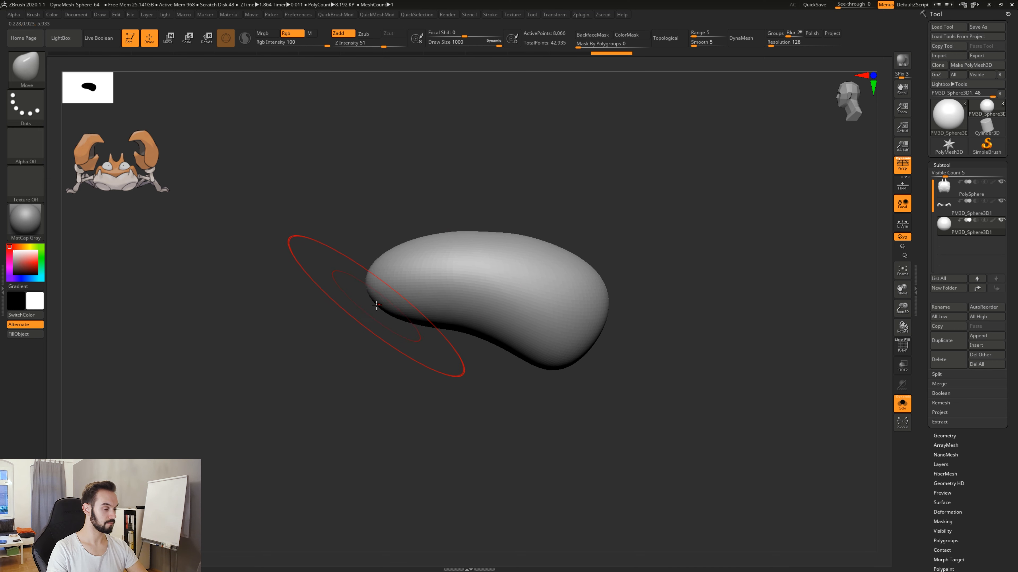
# Pull a downward-pointing hook out of the bean's front end with the Move brush at Draw Size 430.
pyautogui.press('s')
pyautogui.moveTo(376, 306)
pyautogui.mouseDown()
pyautogui.moveTo(326, 307)
pyautogui.moveTo(387, 374)
pyautogui.mouseUp()
pyautogui.hotkey('ctrl', 'z')
pyautogui.press('s')
pyautogui.moveTo(366, 324)
pyautogui.mouseDown()
pyautogui.moveTo(376, 324)
pyautogui.moveTo(391, 375)
pyautogui.mouseUp()
pyautogui.moveTo(415, 336); pyautogui.dragTo(406, 322)
pyautogui.moveTo(405, 373)
pyautogui.mouseDown()
pyautogui.moveTo(464, 373)
pyautogui.moveTo(443, 305)
pyautogui.mouseUp()
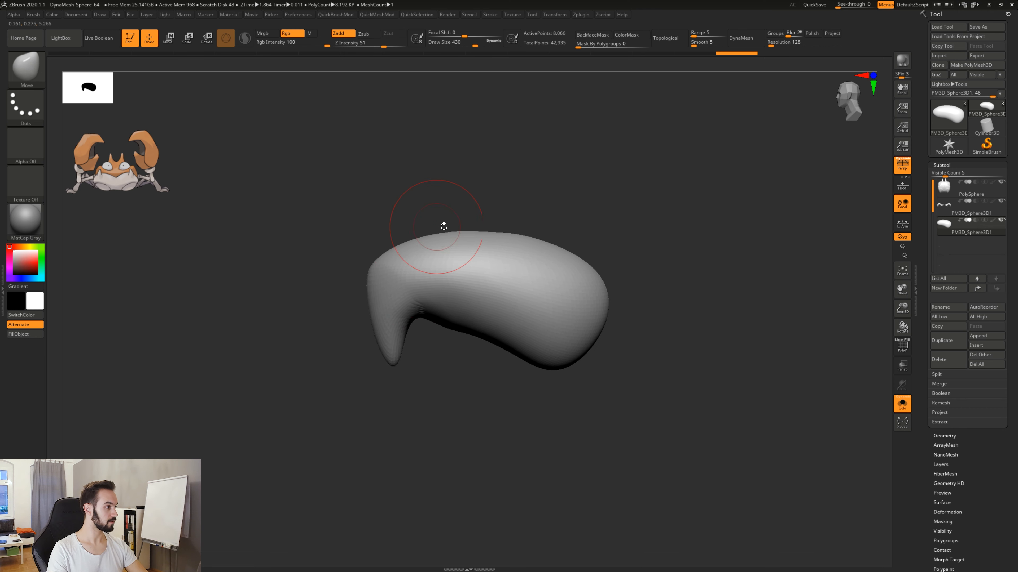
# Shape the hook's outer edge into an angular bend and raise the rear upper corner to flatten the pincer's back.
pyautogui.moveTo(369, 273)
pyautogui.mouseDown()
pyautogui.moveTo(362, 306)
pyautogui.moveTo(387, 349)
pyautogui.mouseUp()
pyautogui.press('shift')
pyautogui.moveTo(415, 317)
pyautogui.mouseDown()
pyautogui.moveTo(406, 314)
pyautogui.moveTo(394, 338)
pyautogui.mouseUp()
pyautogui.moveTo(420, 236); pyautogui.dragTo(421, 228)
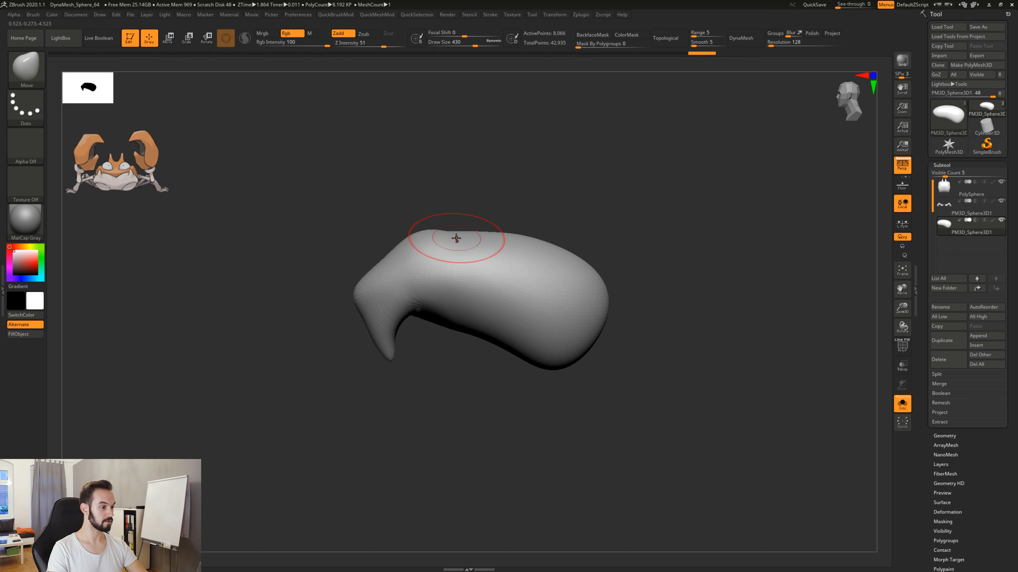
pyautogui.moveTo(496, 238)
pyautogui.mouseDown()
pyautogui.moveTo(564, 242)
pyautogui.moveTo(585, 273)
pyautogui.mouseUp()
pyautogui.moveTo(593, 275)
pyautogui.mouseDown()
pyautogui.moveTo(586, 284)
pyautogui.moveTo(595, 268)
pyautogui.moveTo(574, 274)
pyautogui.moveTo(639, 250)
pyautogui.moveTo(536, 229)
pyautogui.mouseUp()
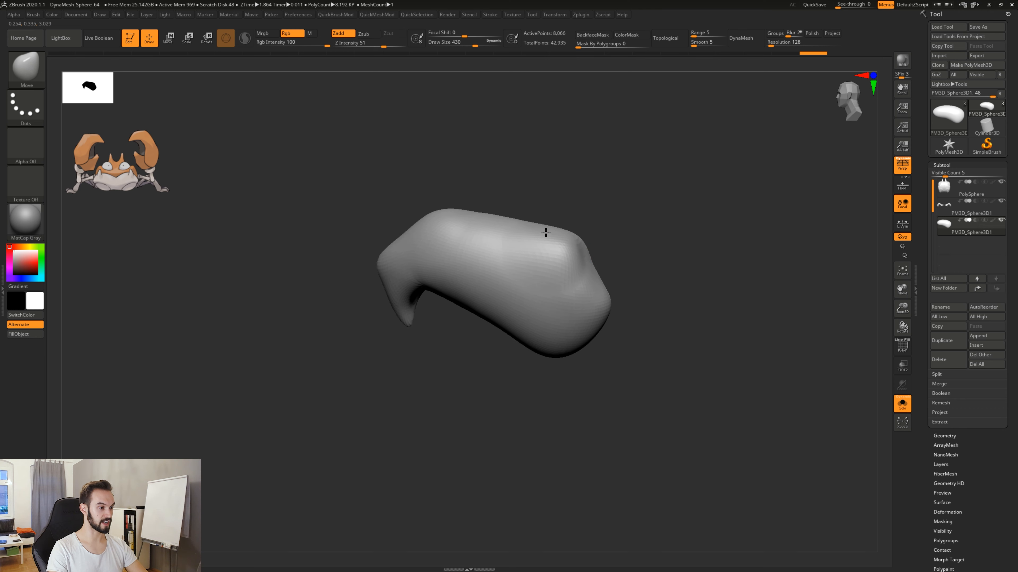
pyautogui.moveTo(457, 213); pyautogui.dragTo(454, 218)
pyautogui.moveTo(453, 373)
pyautogui.mouseDown()
pyautogui.moveTo(475, 358)
pyautogui.moveTo(409, 265)
pyautogui.mouseUp()
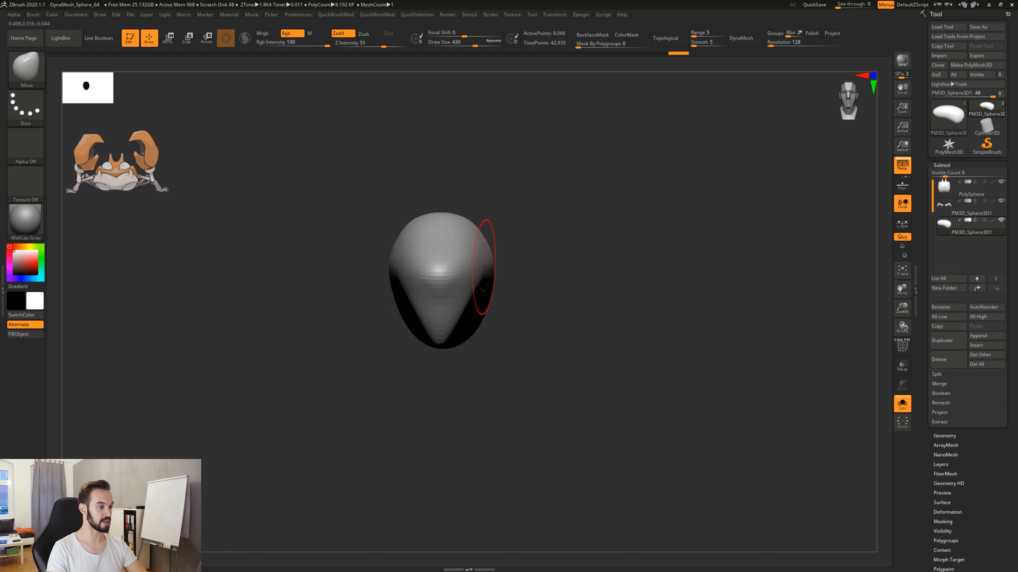
pyautogui.moveTo(499, 266); pyautogui.dragTo(591, 303)
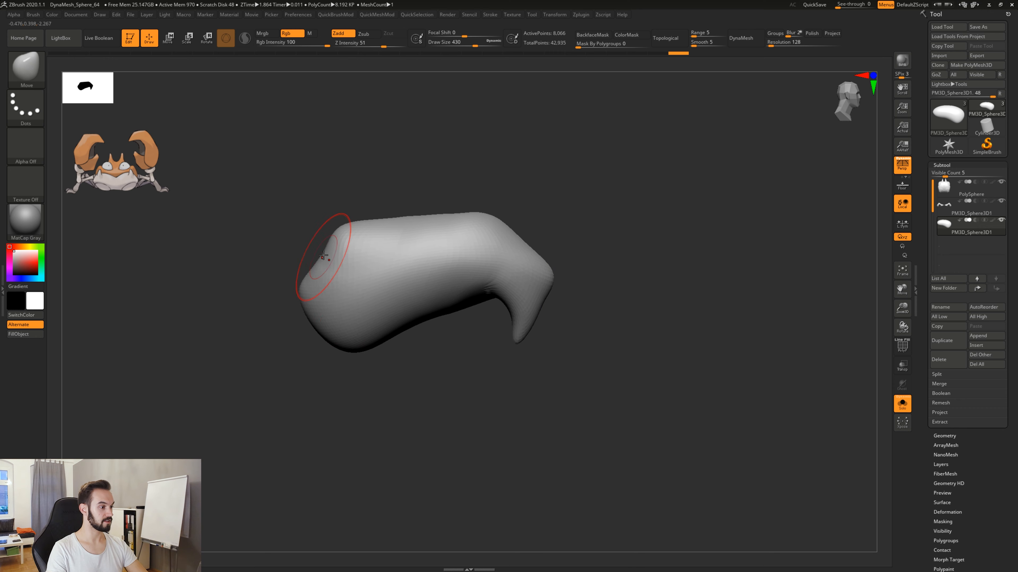
# Reshape the pincer's rear end into an angular point and check the form from both sides.
pyautogui.moveTo(324, 255); pyautogui.dragTo(324, 272)
pyautogui.moveTo(465, 363)
pyautogui.mouseDown()
pyautogui.moveTo(383, 360)
pyautogui.moveTo(633, 360)
pyautogui.mouseUp()
pyautogui.keyDown('shift'); pyautogui.moveTo(509, 268); pyautogui.dragTo(491, 262); pyautogui.keyUp('shift')
pyautogui.moveTo(577, 316); pyautogui.dragTo(567, 367)
pyautogui.keyDown('shift'); pyautogui.moveTo(496, 216); pyautogui.dragTo(484, 155); pyautogui.keyUp('shift')
pyautogui.moveTo(561, 280)
pyautogui.mouseDown()
pyautogui.moveTo(645, 286)
pyautogui.moveTo(642, 328)
pyautogui.mouseUp()
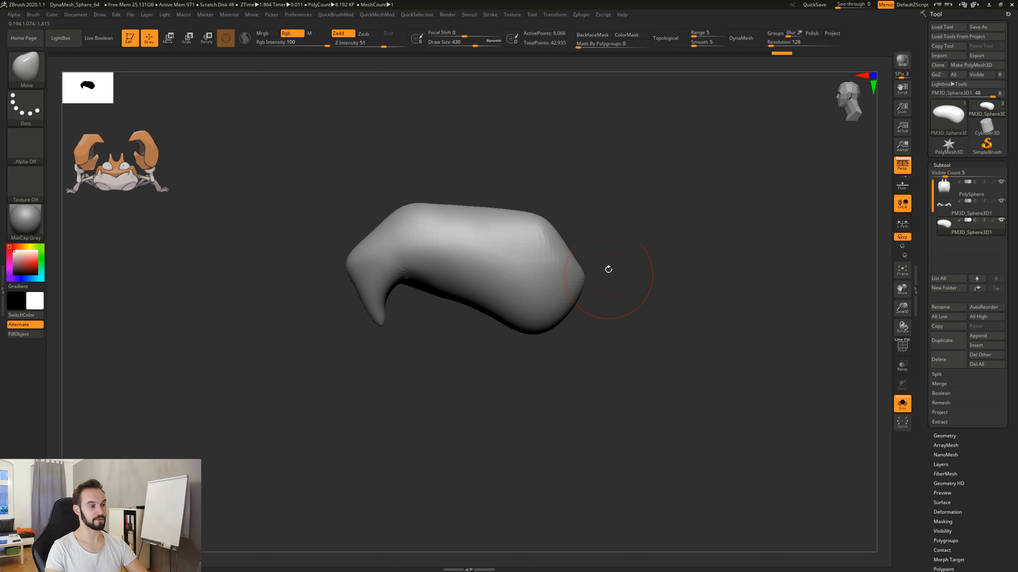
pyautogui.moveTo(610, 367)
pyautogui.mouseDown()
pyautogui.moveTo(629, 278)
pyautogui.moveTo(632, 359)
pyautogui.moveTo(645, 369)
pyautogui.mouseUp()
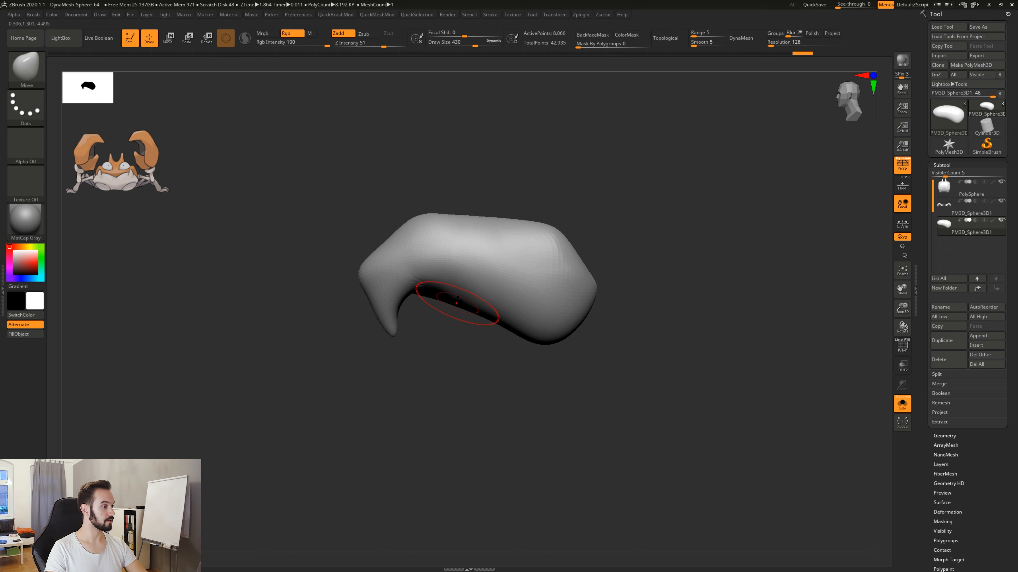
# Push the pincer's underside up into a deeper arch and pull its rear corner further out and down.
pyautogui.moveTo(477, 306)
pyautogui.mouseDown()
pyautogui.moveTo(474, 291)
pyautogui.moveTo(495, 297)
pyautogui.mouseUp()
pyautogui.moveTo(459, 295); pyautogui.dragTo(459, 289)
pyautogui.moveTo(520, 337); pyautogui.dragTo(569, 327)
pyautogui.moveTo(595, 292)
pyautogui.mouseDown()
pyautogui.moveTo(608, 307)
pyautogui.moveTo(592, 325)
pyautogui.moveTo(584, 314)
pyautogui.mouseUp()
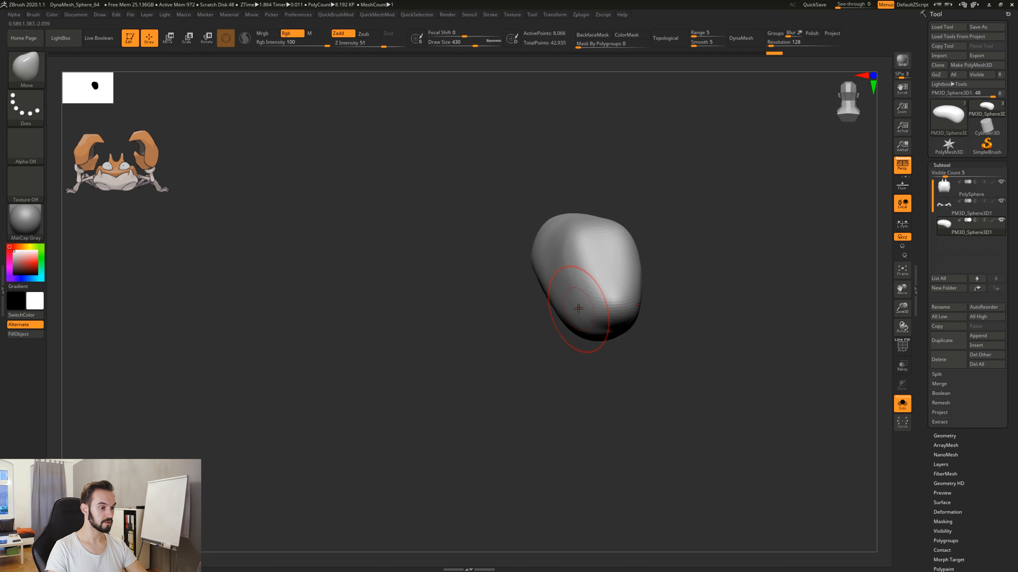
pyautogui.keyDown('shift'); pyautogui.moveTo(563, 375); pyautogui.dragTo(593, 355); pyautogui.keyUp('shift')
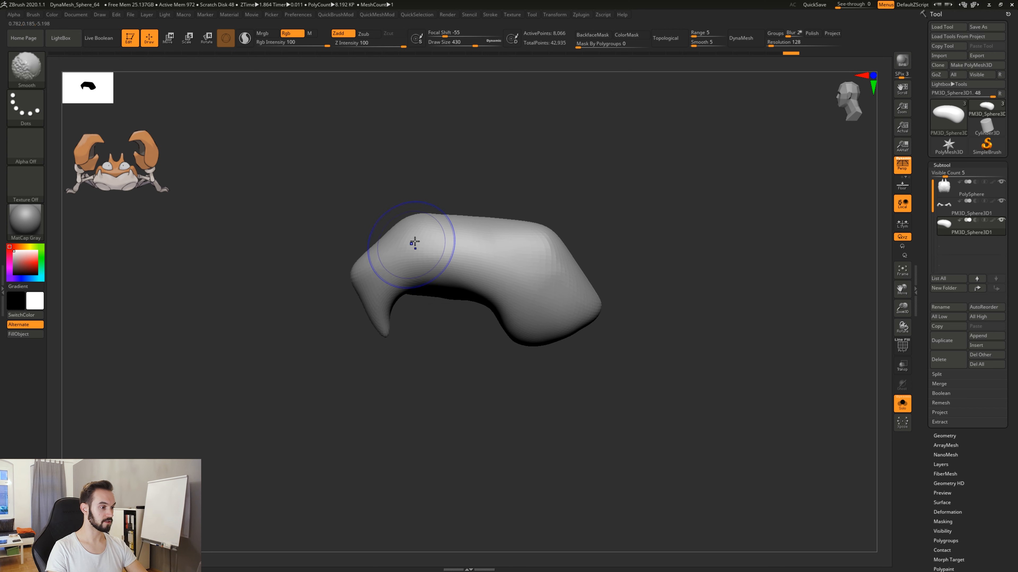
# Check the pincer's wireframe and remesh it with DynaMesh at resolution 64.
pyautogui.hotkey('shift', 'f')
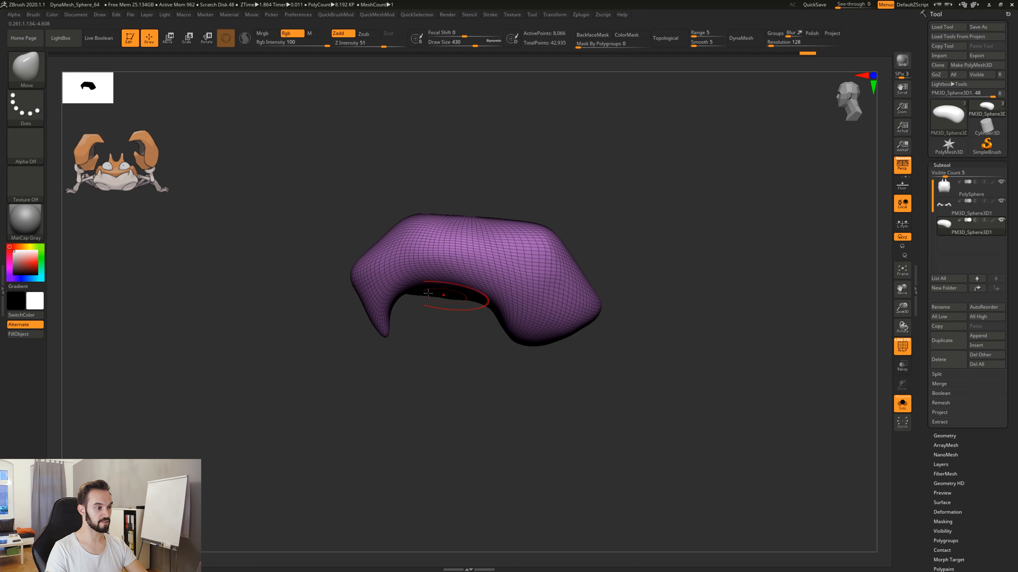
pyautogui.hotkey('shift', 'f')
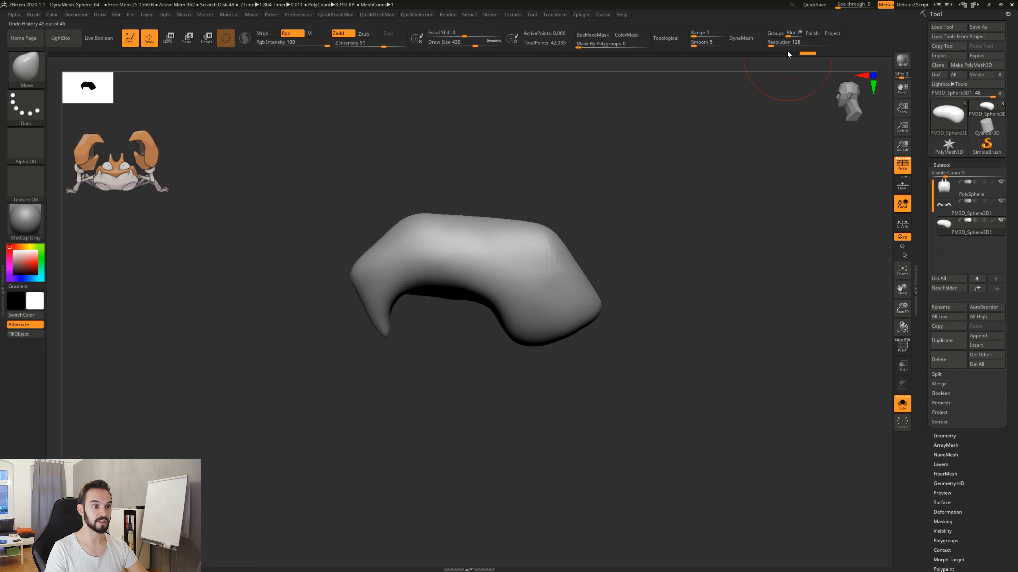
pyautogui.write('784')
pyautogui.press('Return')
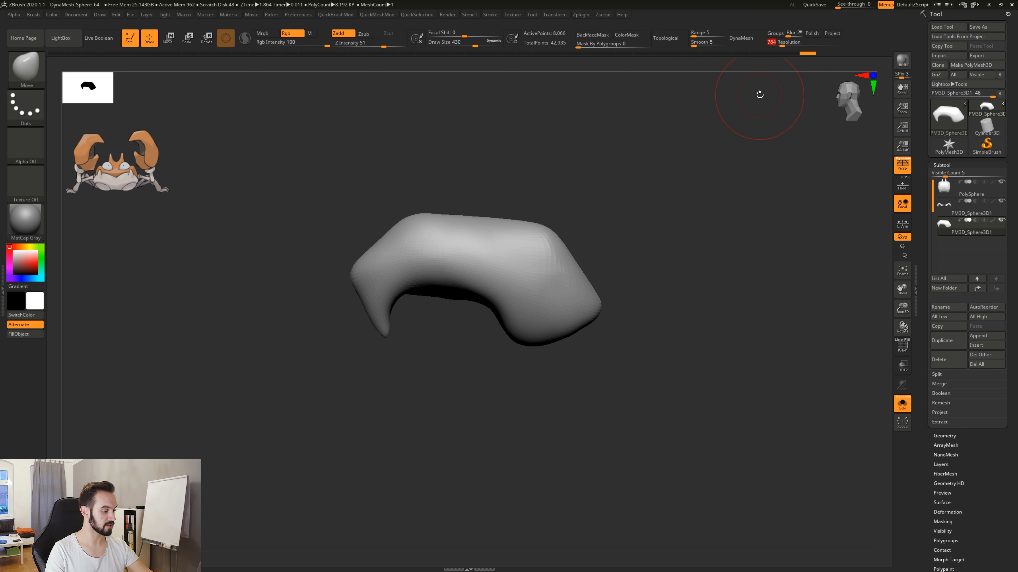
pyautogui.click(743, 43)
pyautogui.hotkey('shift', 'f')
# Smooth the remeshed pincer with its wireframe displayed, and hide the wireframe again.
pyautogui.hotkey('shift', 'f')
pyautogui.press('b')
pyautogui.press('m')
pyautogui.press('v')
pyautogui.hotkey('shift', 'f')
pyautogui.moveTo(543, 383); pyautogui.dragTo(516, 285)
pyautogui.moveTo(561, 243); pyautogui.dragTo(569, 379)
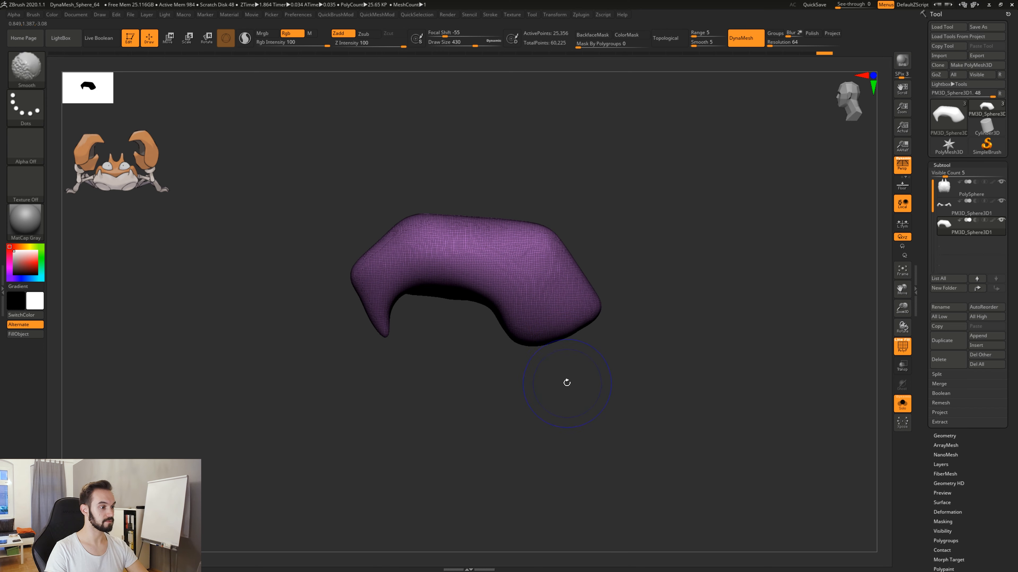
pyautogui.moveTo(450, 293)
pyautogui.mouseDown()
pyautogui.moveTo(450, 304)
pyautogui.moveTo(521, 251)
pyautogui.moveTo(550, 252)
pyautogui.mouseUp()
pyautogui.hotkey('shift', 'f')
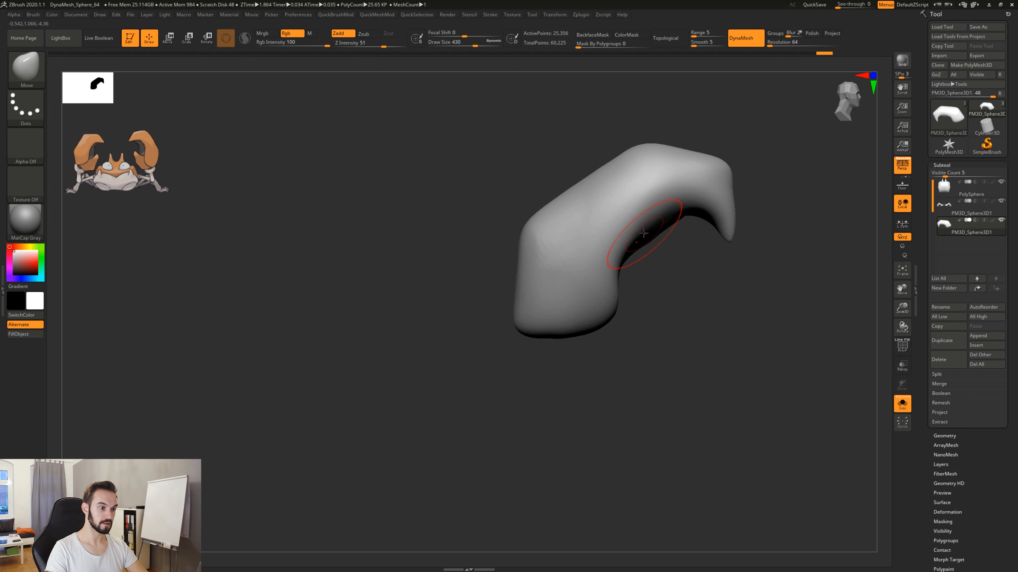
# Refine the pincer's inner arch and start hollowing its underside with the Move brush at Draw Size 223.
pyautogui.moveTo(655, 236); pyautogui.dragTo(646, 223)
pyautogui.moveTo(675, 258); pyautogui.dragTo(669, 272)
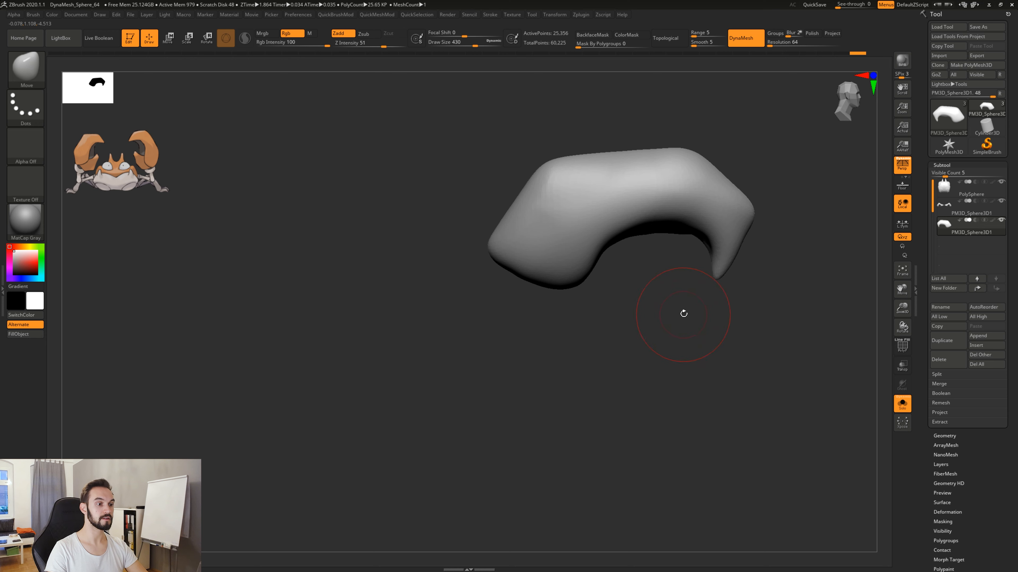
pyautogui.moveTo(683, 313)
pyautogui.mouseDown()
pyautogui.moveTo(595, 384)
pyautogui.moveTo(465, 359)
pyautogui.moveTo(461, 306)
pyautogui.moveTo(458, 314)
pyautogui.moveTo(477, 299)
pyautogui.mouseUp()
pyautogui.moveTo(473, 256)
pyautogui.mouseDown()
pyautogui.moveTo(449, 325)
pyautogui.moveTo(431, 312)
pyautogui.moveTo(428, 322)
pyautogui.mouseUp()
pyautogui.press('space')
pyautogui.press('space')
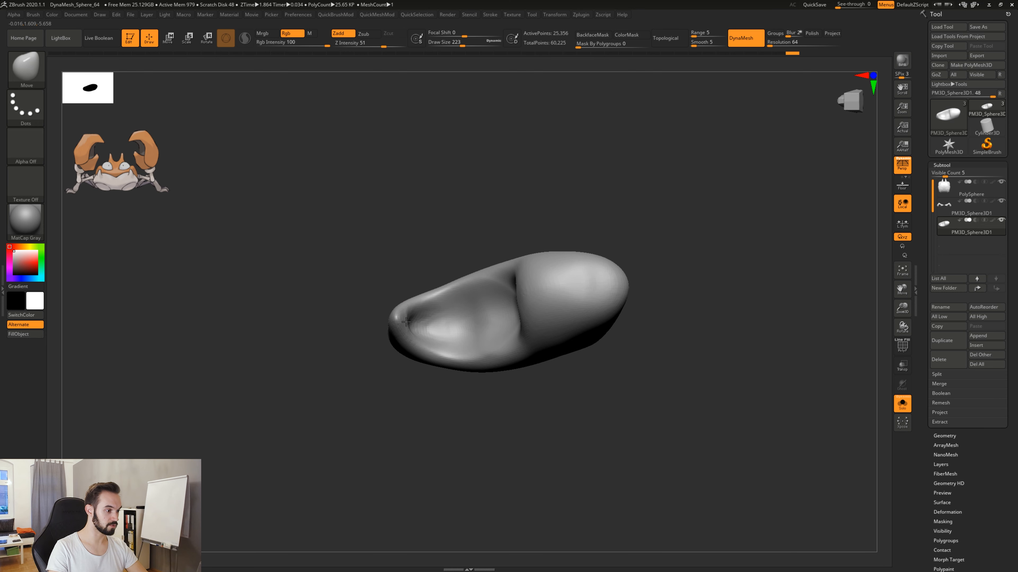
# Widen the hollow in the pincer's underside toward its rear with the Move brush, raising Draw Size to 365.
pyautogui.moveTo(444, 258)
pyautogui.mouseDown()
pyautogui.moveTo(487, 265)
pyautogui.moveTo(498, 296)
pyautogui.mouseUp()
pyautogui.press('s')
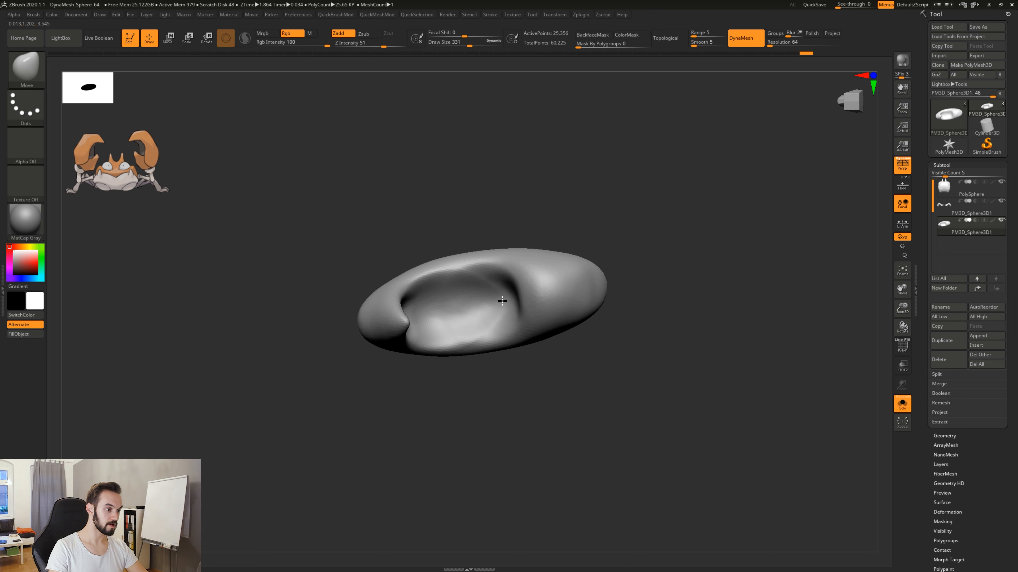
pyautogui.moveTo(520, 233); pyautogui.dragTo(453, 245)
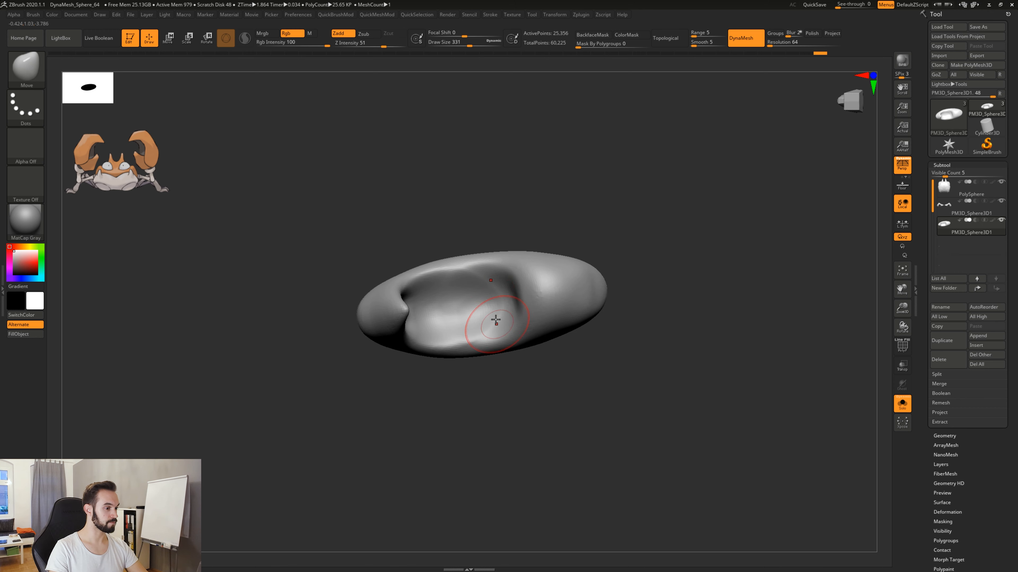
pyautogui.press('s')
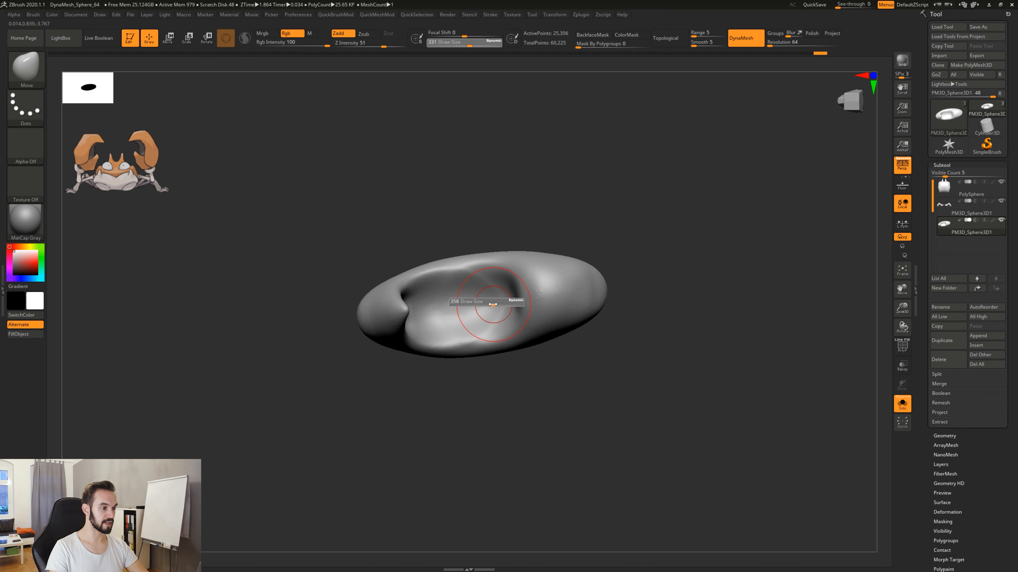
pyautogui.moveTo(493, 303); pyautogui.dragTo(492, 302)
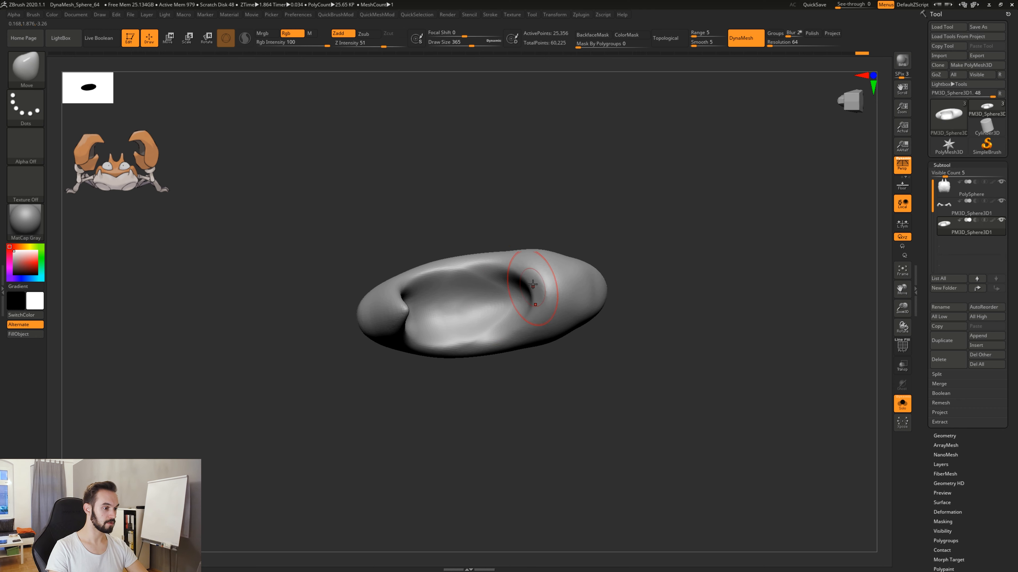
pyautogui.moveTo(532, 284); pyautogui.dragTo(500, 314, button='right')
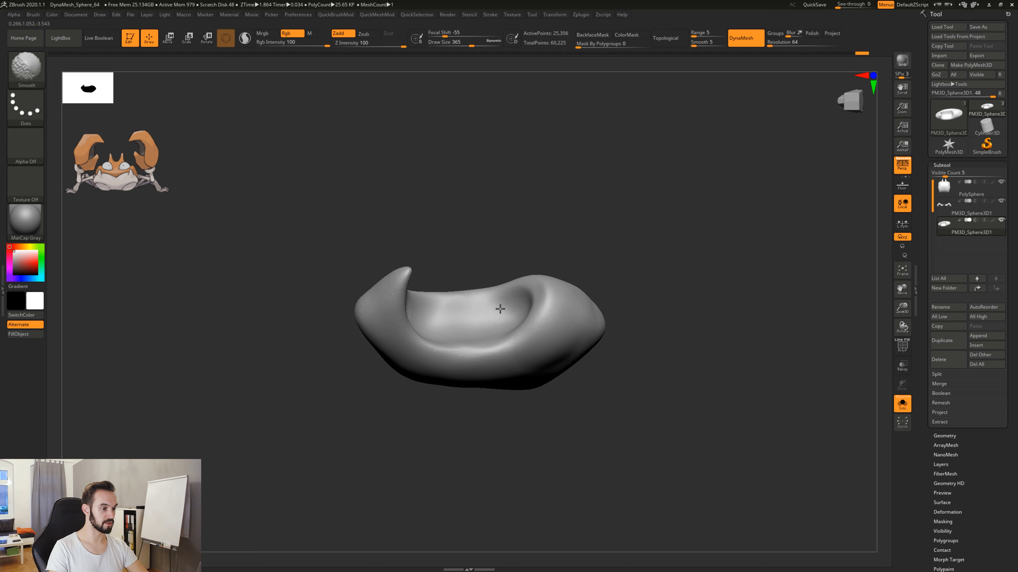
# Smooth the inside of the hollow and undo the last stroke near the pincer's hooked tip.
pyautogui.keyDown('shift'); pyautogui.moveTo(500, 309); pyautogui.dragTo(496, 324); pyautogui.keyUp('shift')
pyautogui.moveTo(495, 324); pyautogui.dragTo(425, 301, button='right')
pyautogui.keyDown('shift'); pyautogui.moveTo(443, 305); pyautogui.dragTo(426, 305); pyautogui.keyUp('shift')
pyautogui.hotkey('ctrl', 'z')
# Sharpen the hooked tip with the Move brush at Draw Size 212 and smooth the pincer's underside.
pyautogui.press('s')
pyautogui.moveTo(472, 235)
pyautogui.mouseDown()
pyautogui.moveTo(521, 261)
pyautogui.moveTo(502, 299)
pyautogui.moveTo(505, 353)
pyautogui.mouseUp()
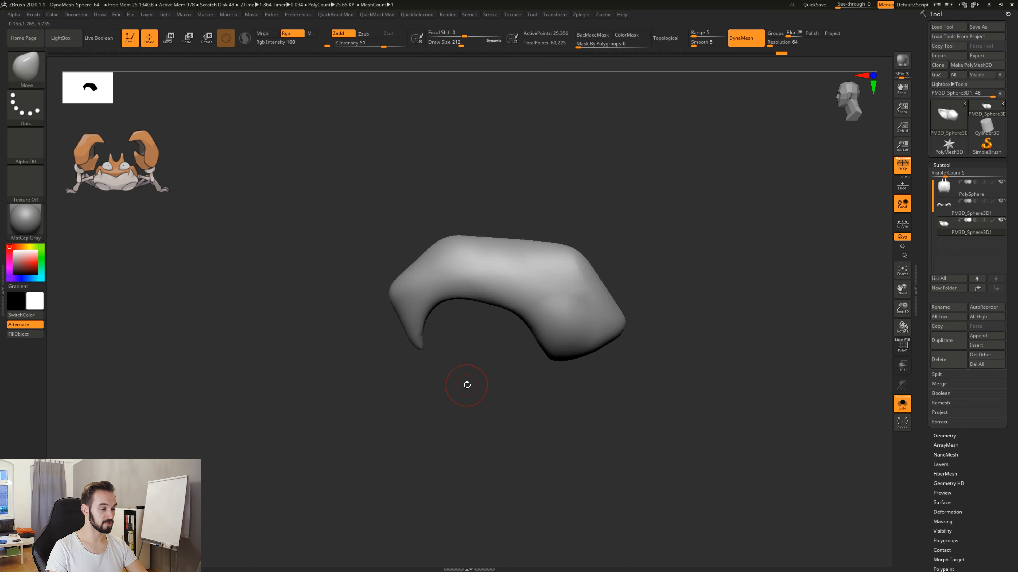
pyautogui.moveTo(481, 375); pyautogui.dragTo(455, 381)
pyautogui.keyDown('shift'); pyautogui.moveTo(411, 336); pyautogui.dragTo(413, 347); pyautogui.keyUp('shift')
pyautogui.moveTo(452, 388)
pyautogui.mouseDown()
pyautogui.moveTo(456, 347)
pyautogui.moveTo(413, 353)
pyautogui.moveTo(458, 345)
pyautogui.mouseUp()
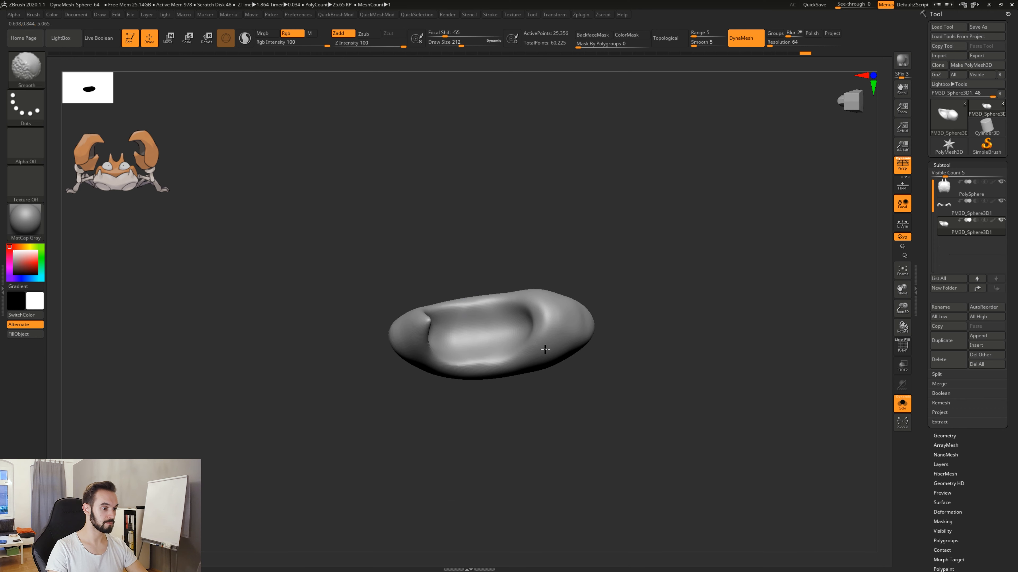
pyautogui.moveTo(546, 363)
pyautogui.mouseDown()
pyautogui.moveTo(543, 420)
pyautogui.moveTo(508, 417)
pyautogui.mouseUp()
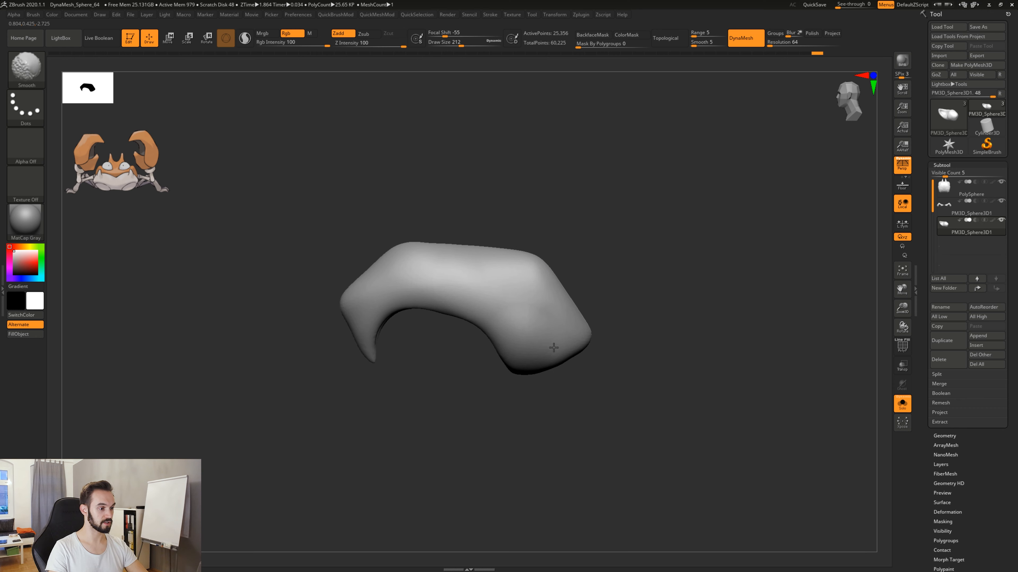
# Smooth the pincer's rear end and turn off Solo so the rest of the crab is displayed.
pyautogui.keyDown('shift'); pyautogui.moveTo(576, 351); pyautogui.dragTo(573, 354); pyautogui.keyUp('shift')
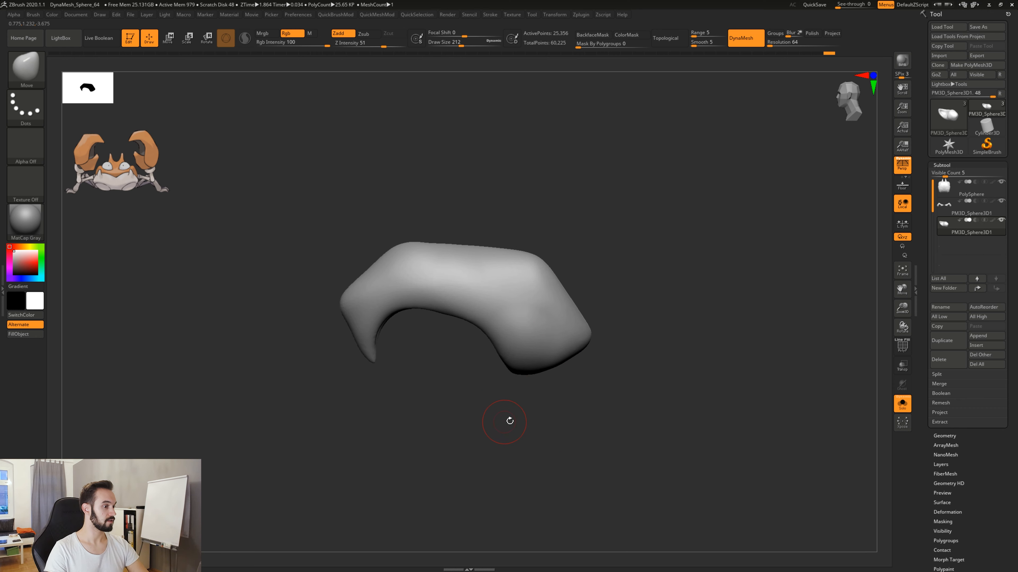
pyautogui.moveTo(522, 440)
pyautogui.mouseDown()
pyautogui.moveTo(533, 415)
pyautogui.moveTo(562, 436)
pyautogui.moveTo(571, 333)
pyautogui.mouseUp()
pyautogui.moveTo(601, 387)
pyautogui.mouseDown()
pyautogui.moveTo(569, 434)
pyautogui.moveTo(577, 467)
pyautogui.moveTo(602, 400)
pyautogui.moveTo(540, 400)
pyautogui.moveTo(701, 387)
pyautogui.moveTo(579, 385)
pyautogui.moveTo(651, 308)
pyautogui.mouseUp()
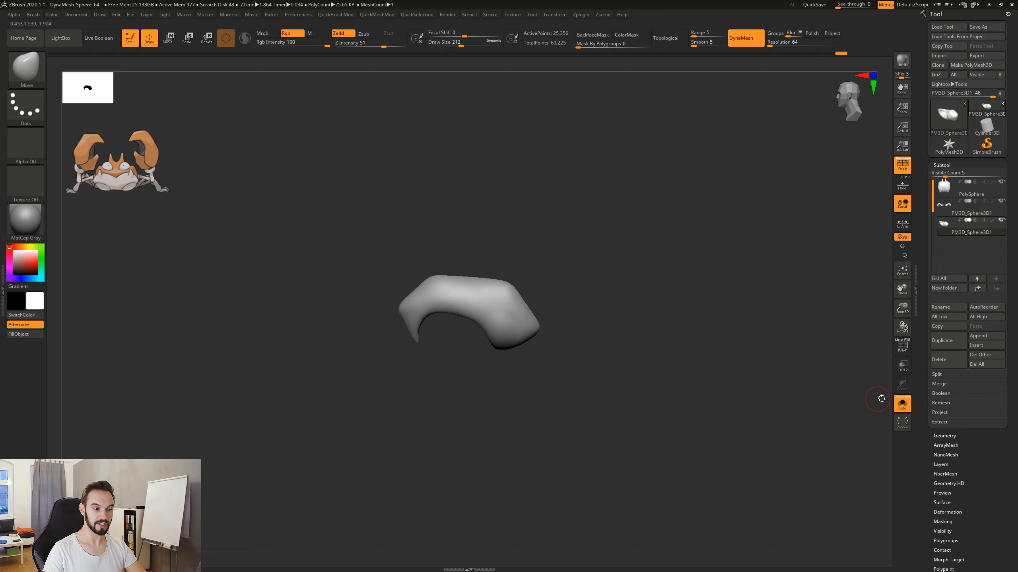
pyautogui.click(902, 403)
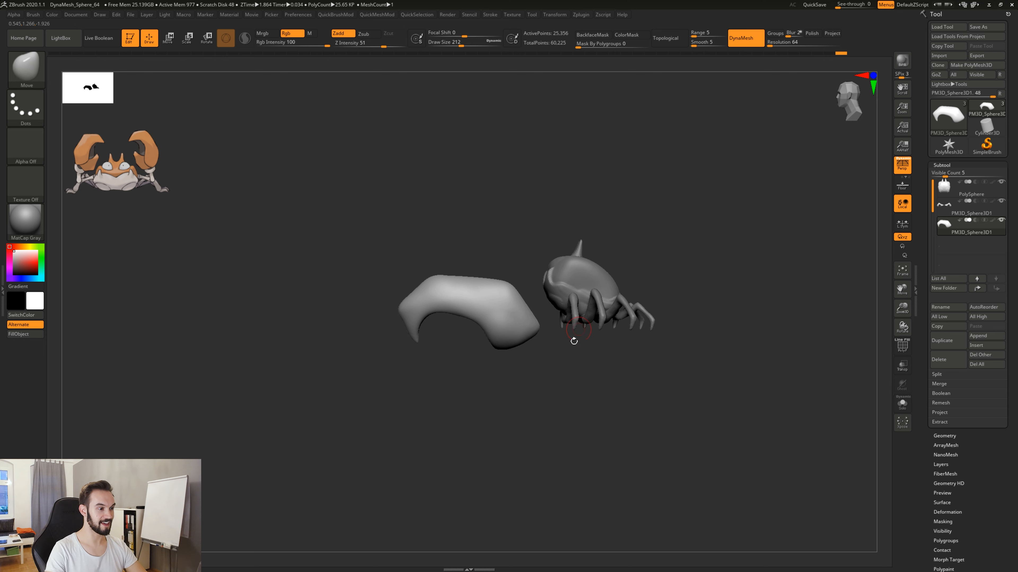
pyautogui.moveTo(574, 341); pyautogui.dragTo(590, 428)
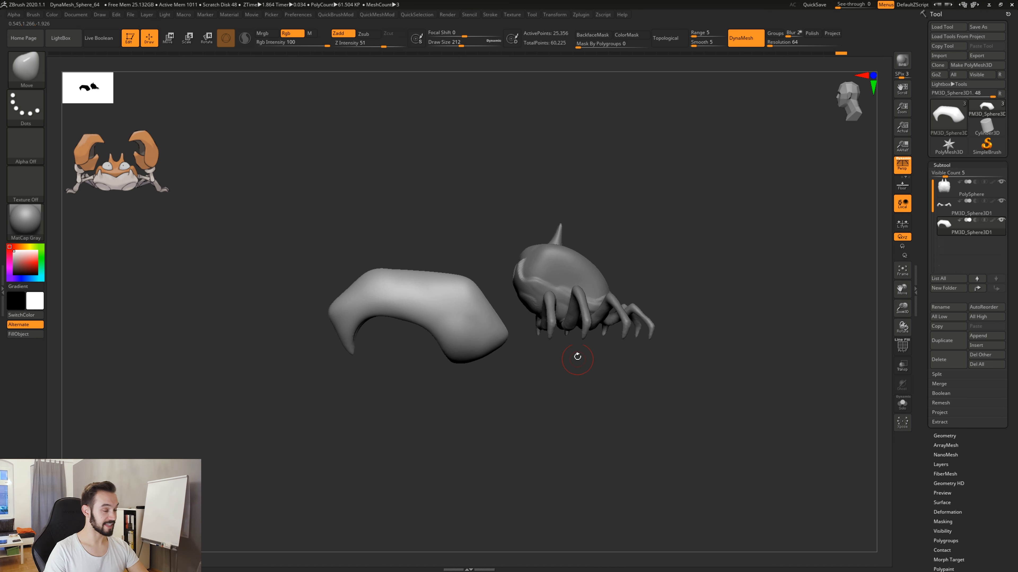
# Scale the pincer down uniformly with the gizmo and move it up against the front of the crab's body.
pyautogui.press('r')
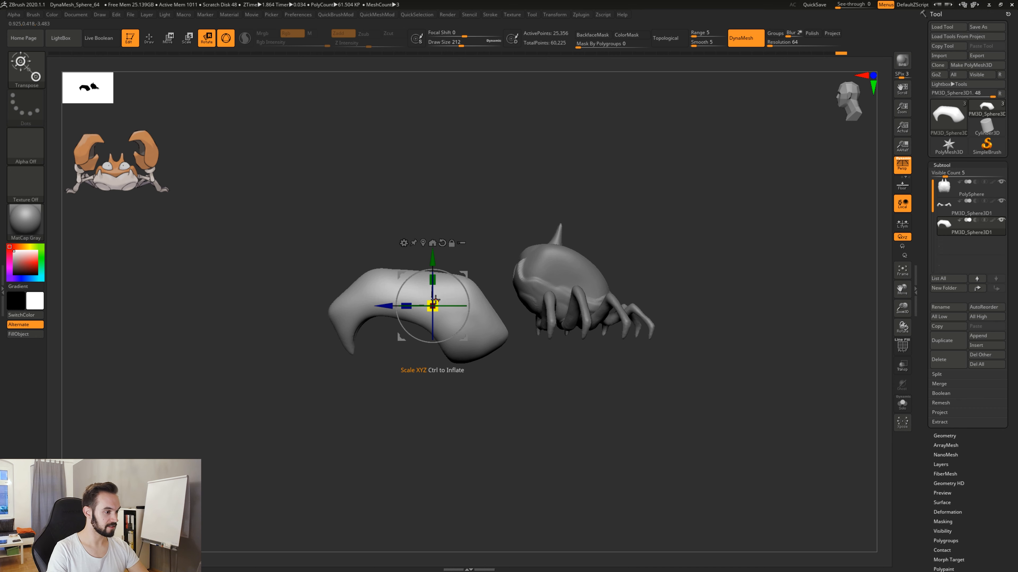
pyautogui.moveTo(435, 301); pyautogui.dragTo(415, 315)
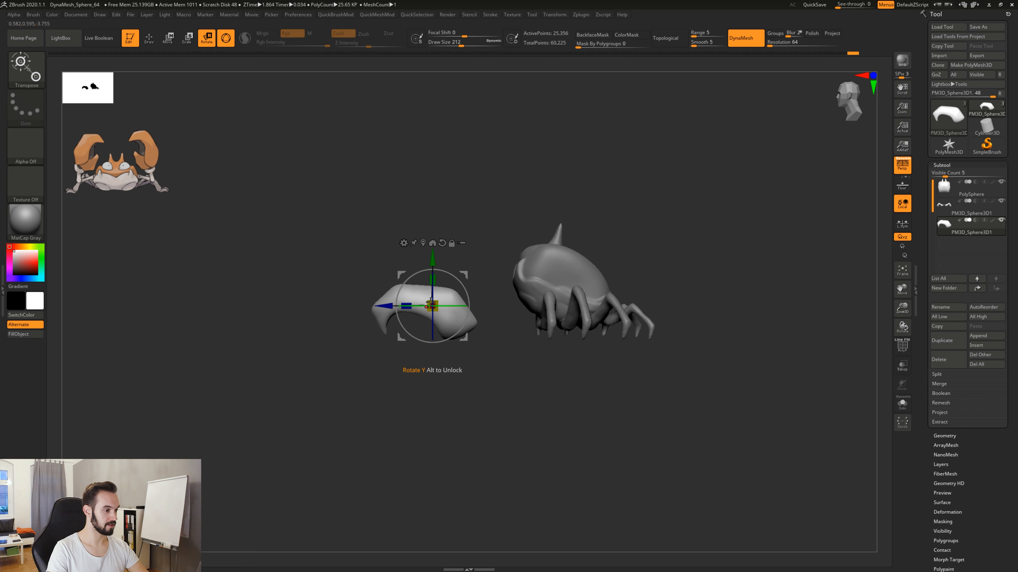
pyautogui.moveTo(464, 272); pyautogui.dragTo(517, 271)
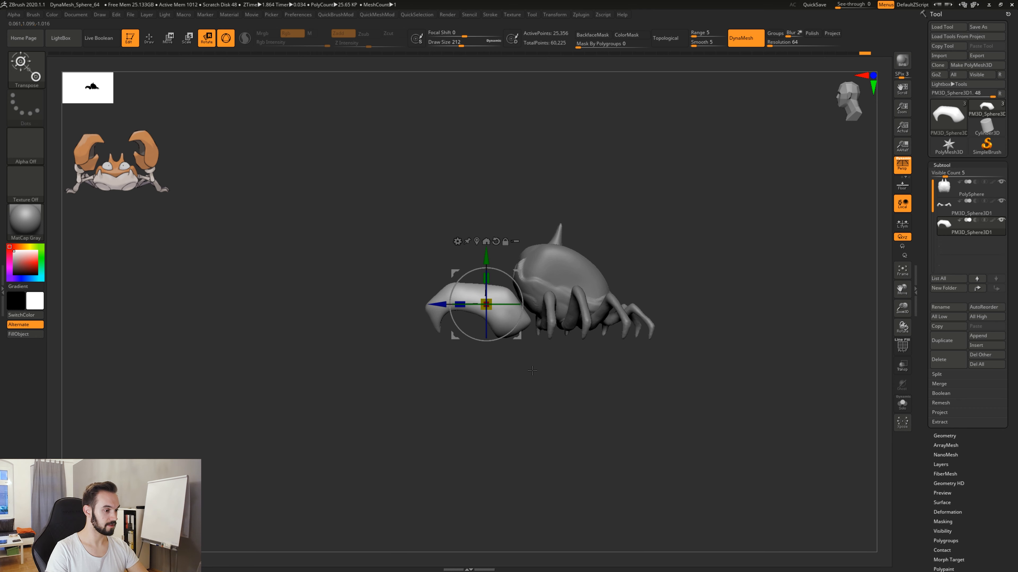
pyautogui.moveTo(486, 304); pyautogui.dragTo(486, 300)
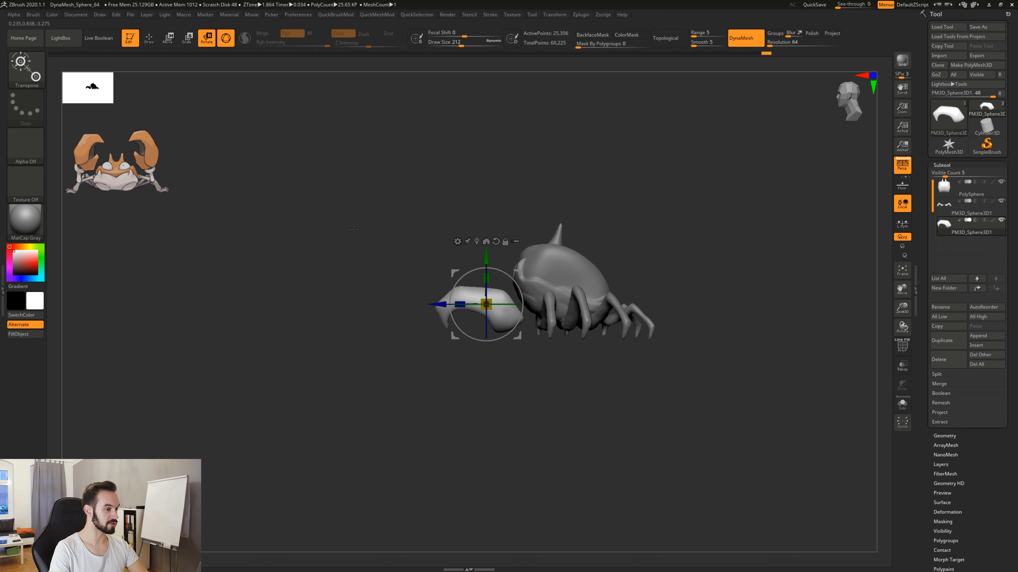
# Try small rotations of the pincer in front of the body and undo them.
pyautogui.keyDown('shift'); pyautogui.moveTo(354, 230); pyautogui.dragTo(510, 304); pyautogui.keyUp('shift')
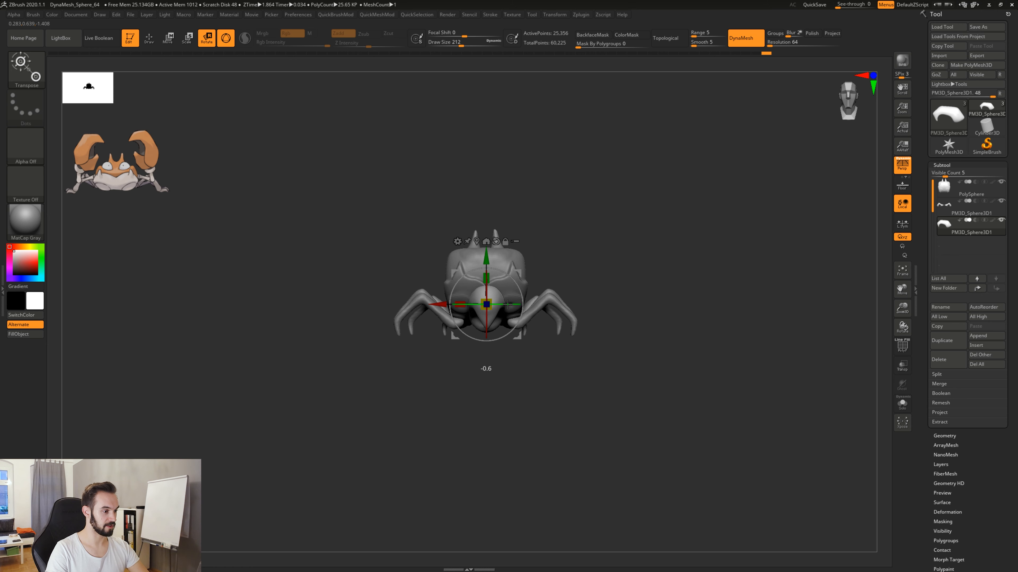
pyautogui.moveTo(561, 394); pyautogui.dragTo(498, 307)
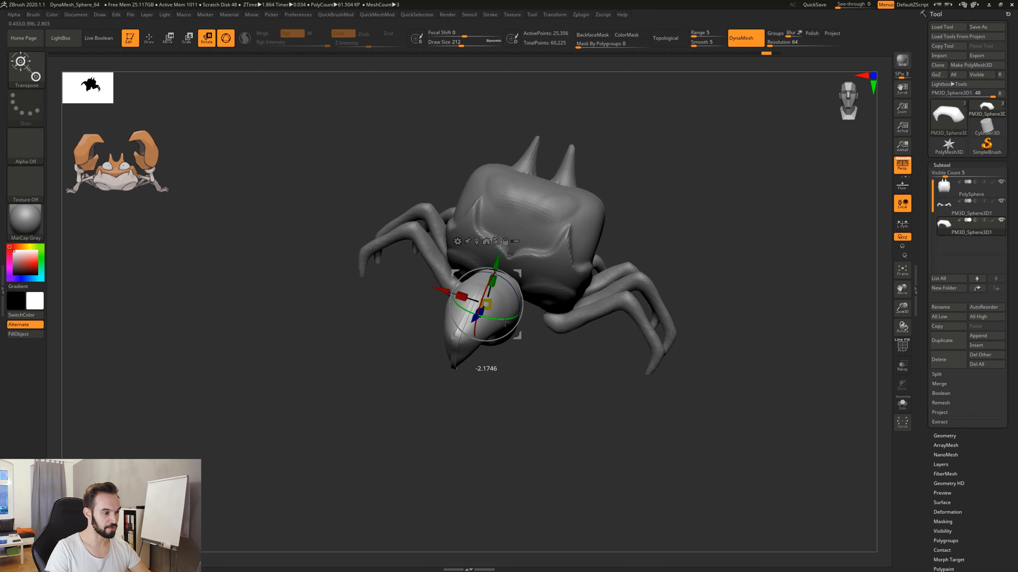
pyautogui.moveTo(505, 321); pyautogui.dragTo(522, 326)
pyautogui.hotkey('ctrl', 'z')
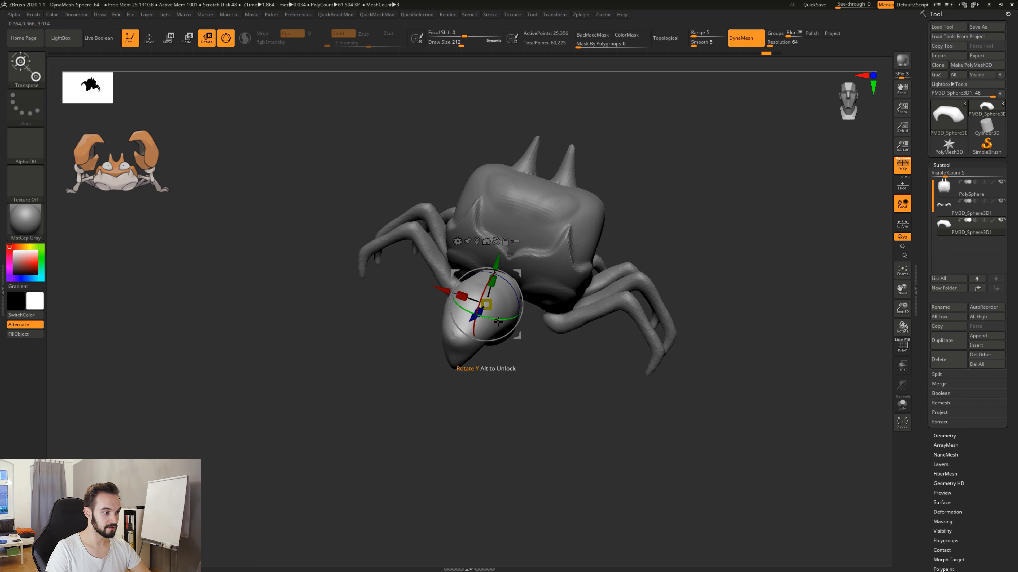
pyautogui.moveTo(483, 312); pyautogui.dragTo(478, 315)
pyautogui.moveTo(468, 405)
pyautogui.mouseDown()
pyautogui.moveTo(577, 369)
pyautogui.moveTo(516, 429)
pyautogui.mouseUp()
pyautogui.hotkey('ctrl', 'z')
pyautogui.moveTo(634, 433)
pyautogui.mouseDown()
pyautogui.moveTo(538, 441)
pyautogui.moveTo(587, 418)
pyautogui.mouseUp()
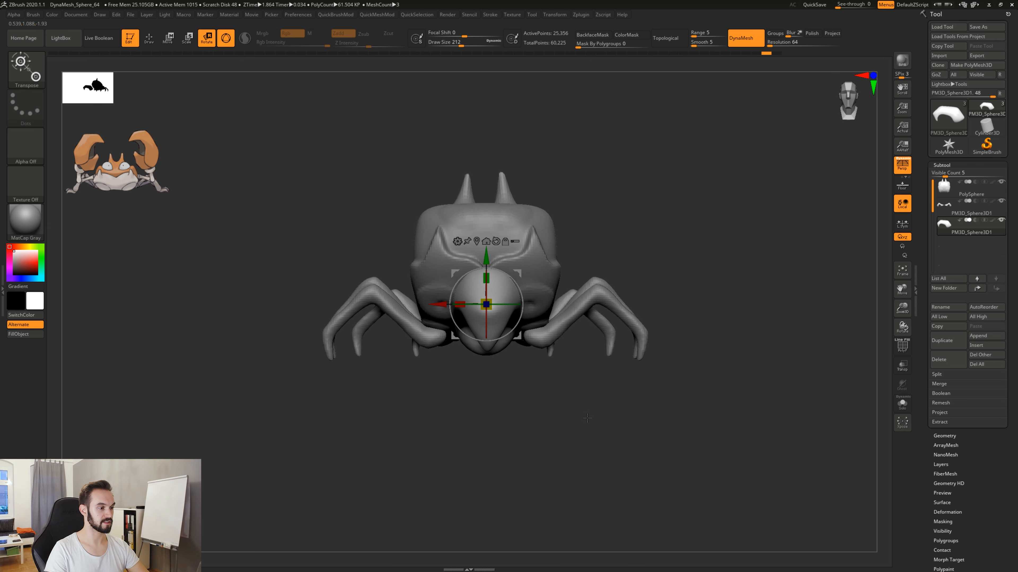
# Try to rotate the pincer 90 degrees sideways, raise it in front of the face and rotate it back, and undo these transforms.
pyautogui.moveTo(494, 304); pyautogui.dragTo(454, 309)
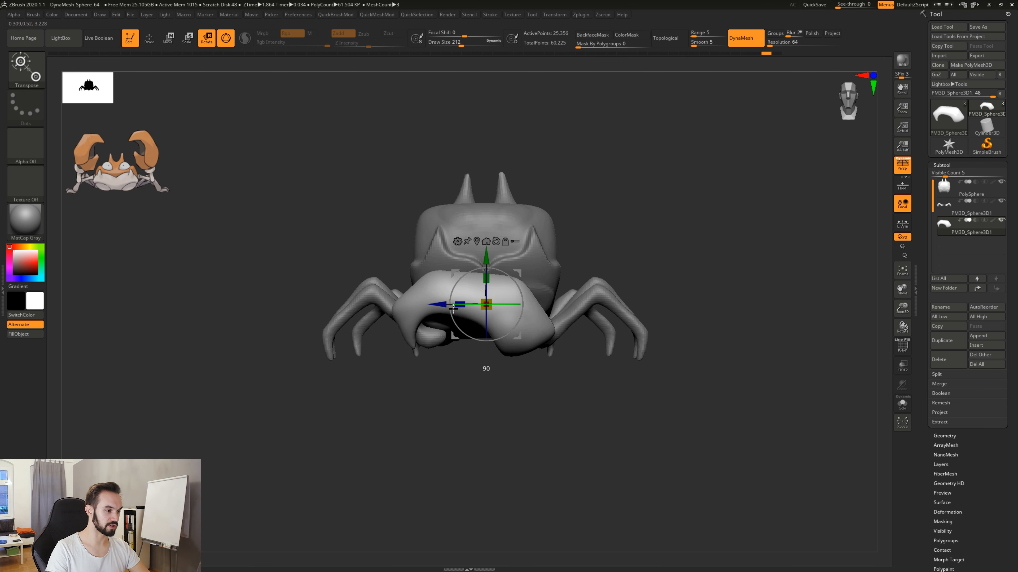
pyautogui.moveTo(519, 273); pyautogui.dragTo(534, 224)
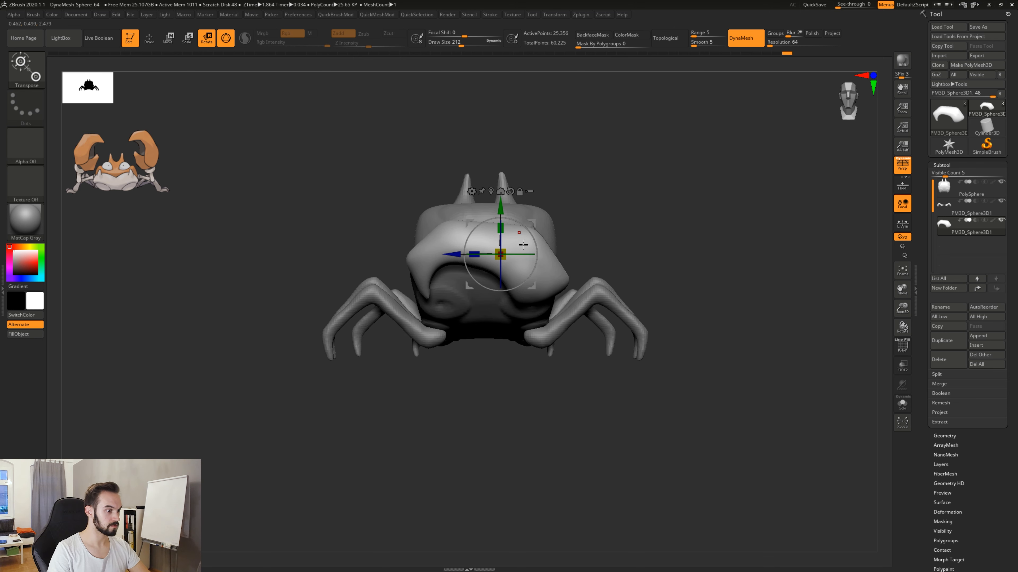
pyautogui.moveTo(535, 253); pyautogui.dragTo(573, 257)
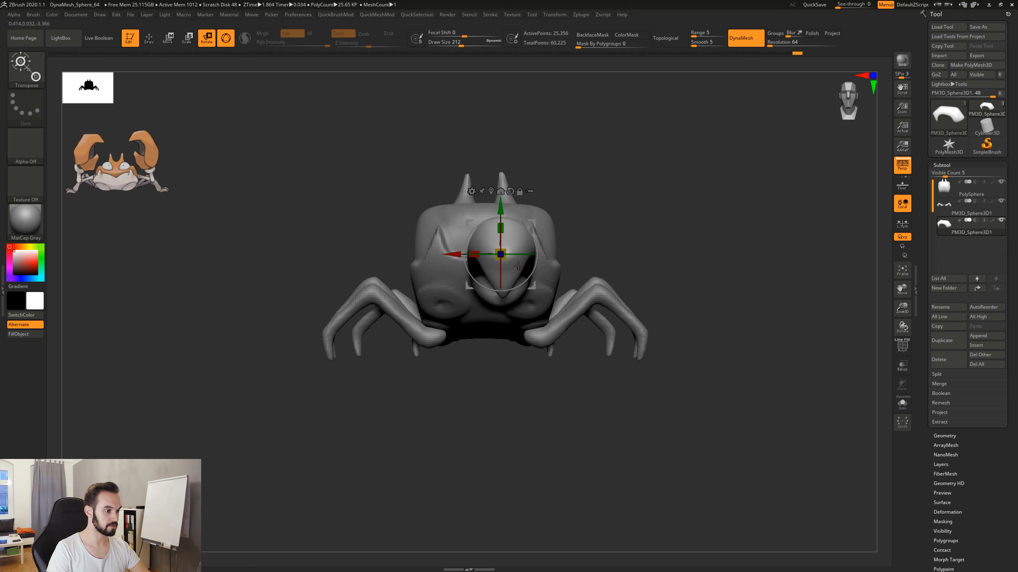
pyautogui.hotkey('ctrl', 'z')
pyautogui.hotkey('ctrl', 'z')
pyautogui.hotkey('ctrl', 'z')
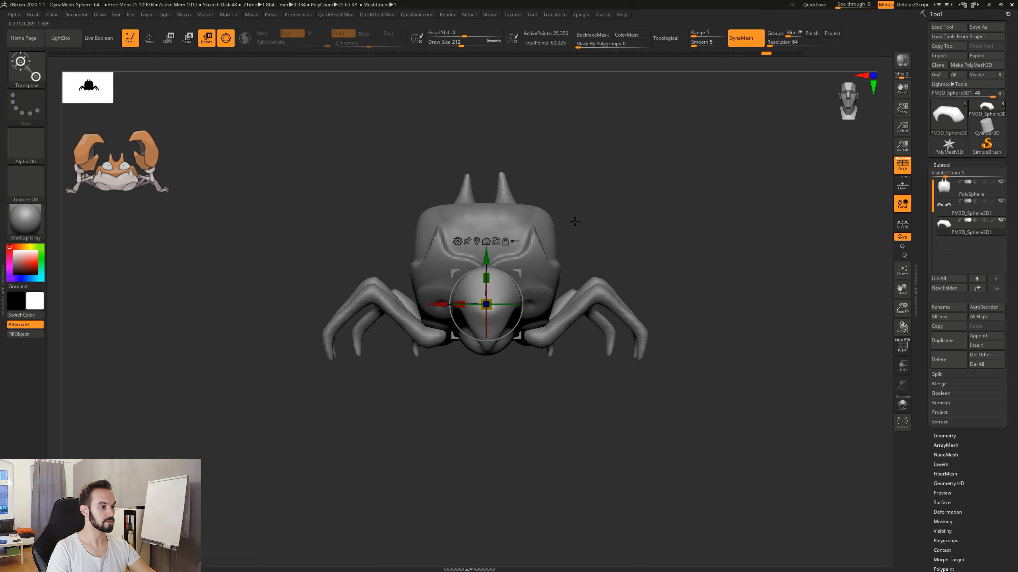
# Move the pincer up and out beside the crab's body and rotate it to an oblique angle.
pyautogui.moveTo(566, 428)
pyautogui.mouseDown()
pyautogui.moveTo(501, 401)
pyautogui.moveTo(551, 388)
pyautogui.moveTo(555, 419)
pyautogui.mouseUp()
pyautogui.moveTo(519, 272); pyautogui.dragTo(697, 181)
pyautogui.moveTo(739, 281)
pyautogui.mouseDown()
pyautogui.moveTo(629, 278)
pyautogui.moveTo(735, 281)
pyautogui.mouseUp()
pyautogui.keyDown('alt'); pyautogui.moveTo(538, 376); pyautogui.dragTo(505, 375); pyautogui.keyUp('alt')
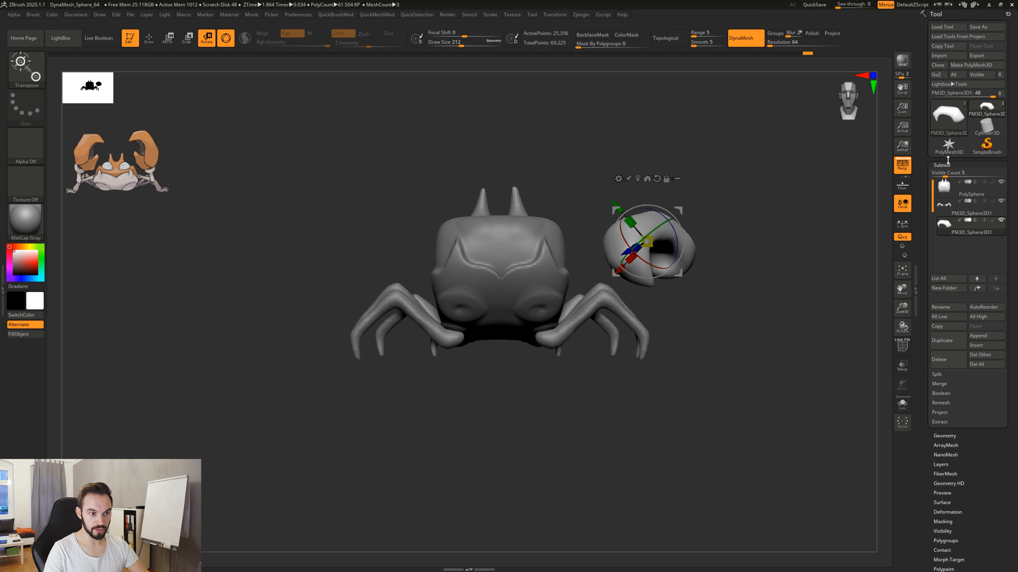
pyautogui.click(942, 413)
pyautogui.click(941, 412)
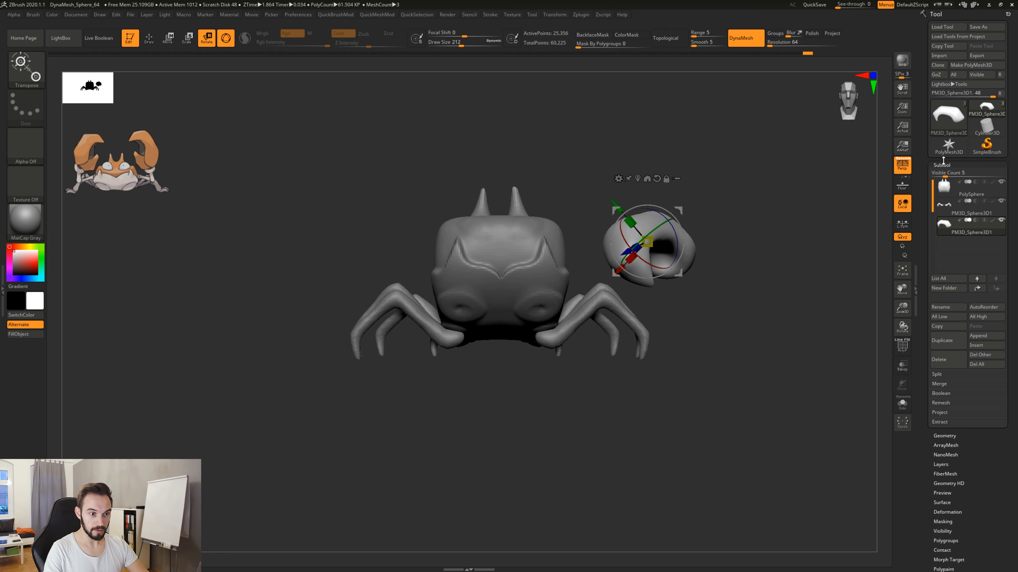
pyautogui.click(941, 165)
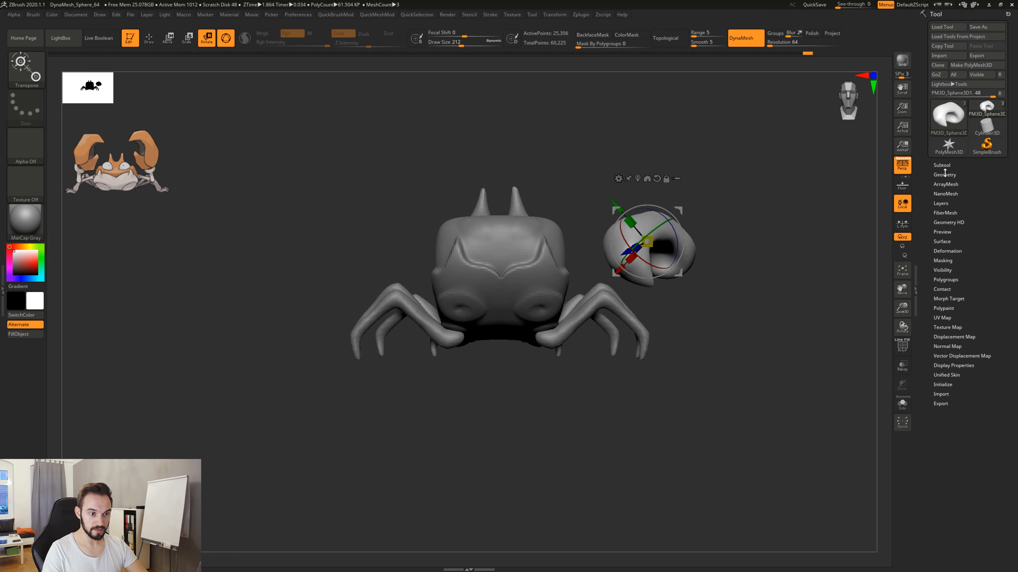
pyautogui.click(944, 175)
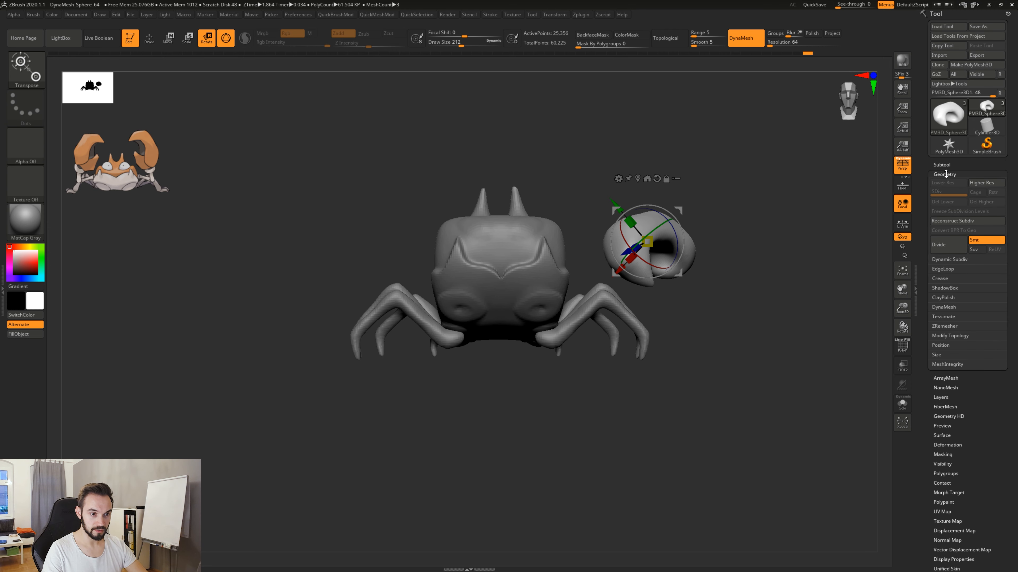
pyautogui.click(945, 174)
pyautogui.click(943, 165)
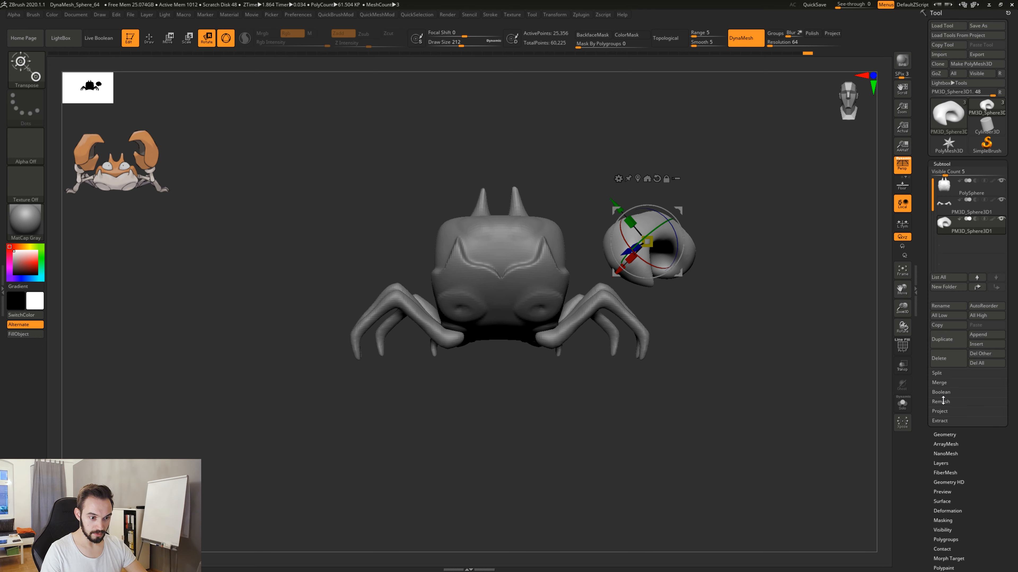
pyautogui.click(945, 435)
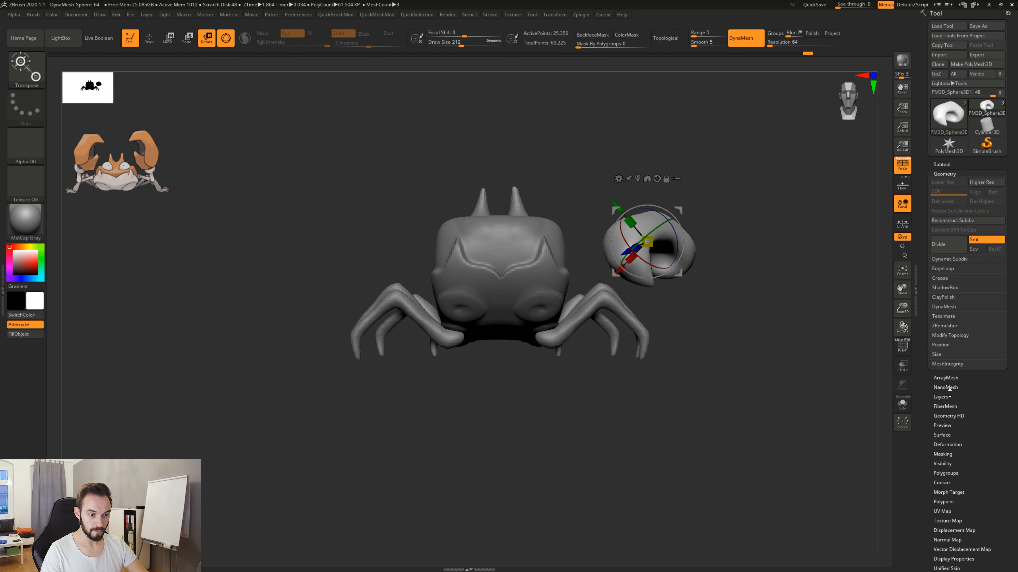
pyautogui.click(946, 164)
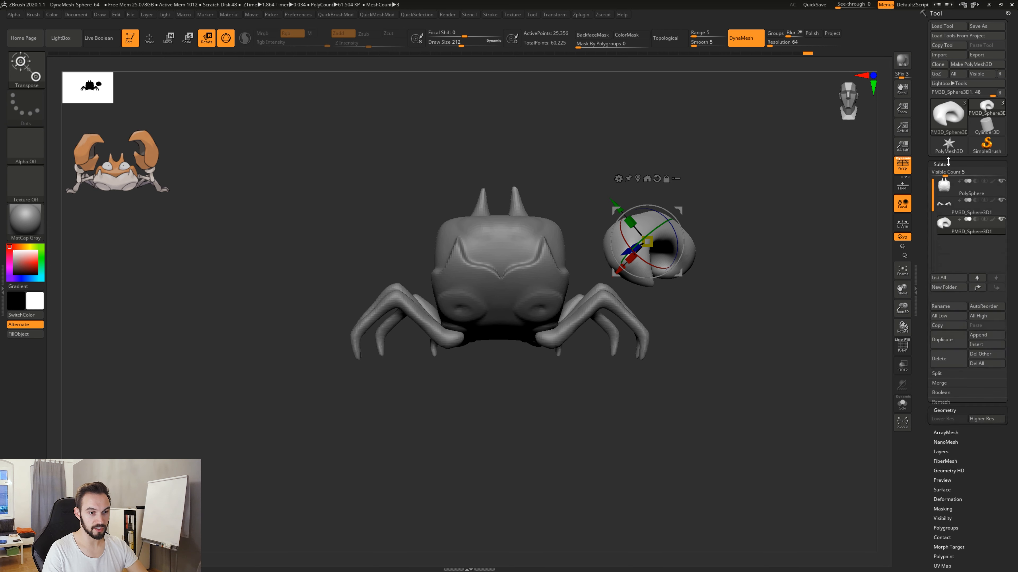
# Set the pincer's X, Y and Z Position to 0 in its geometry settings.
pyautogui.click(945, 411)
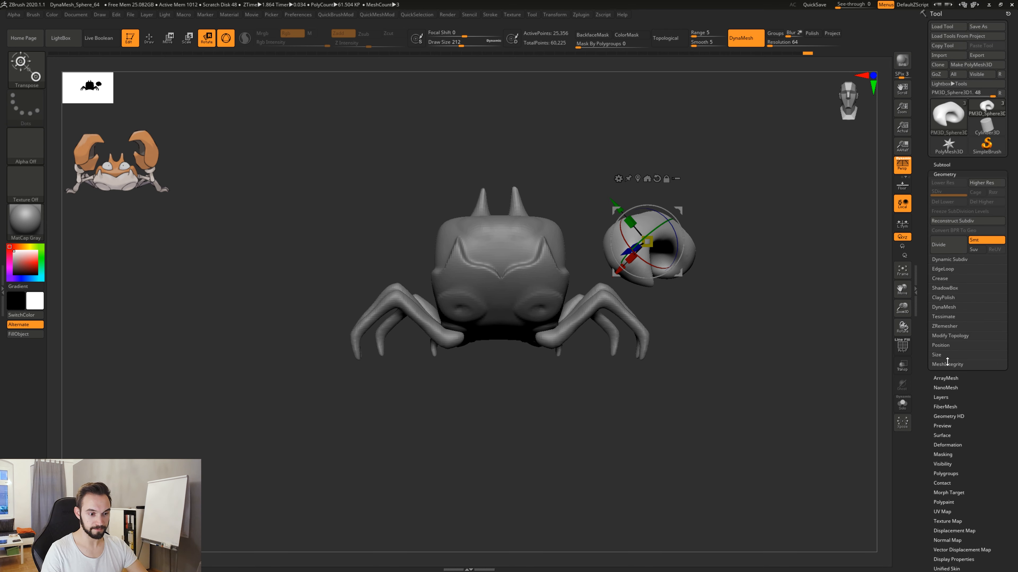
pyautogui.click(946, 345)
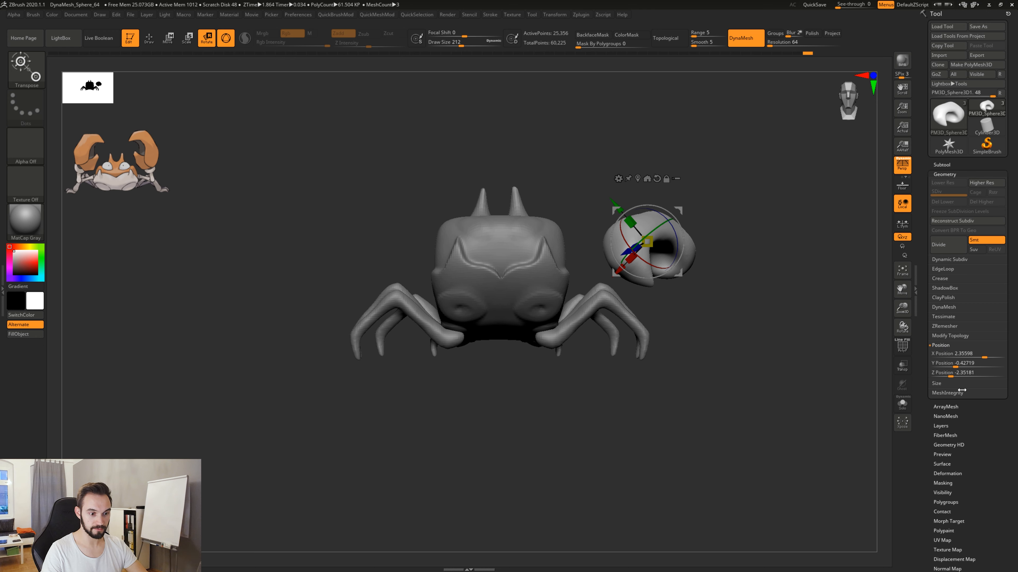
pyautogui.click(966, 354)
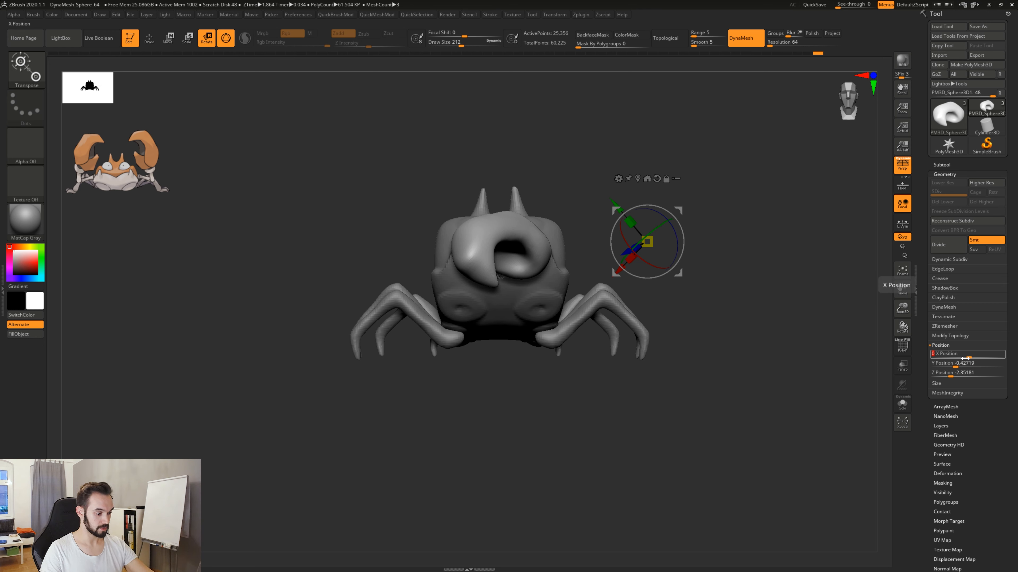
pyautogui.click(967, 364)
pyautogui.write('0')
pyautogui.press('Return')
pyautogui.click(967, 375)
pyautogui.write('0')
pyautogui.press('Return')
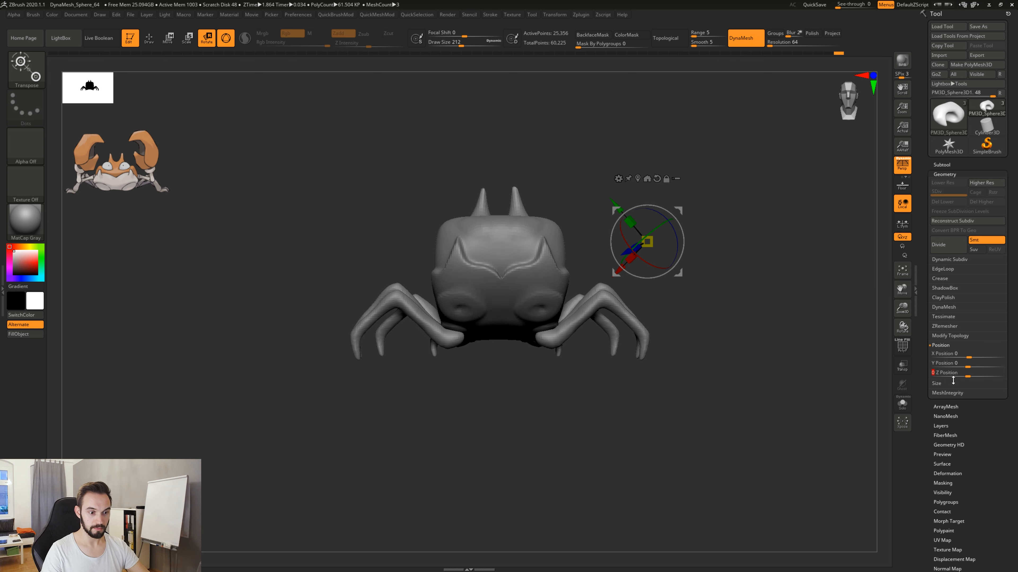
# Turn on transparent display to reveal the pincer inside the crab's body and inspect it from the side and front.
pyautogui.moveTo(757, 389); pyautogui.dragTo(731, 391)
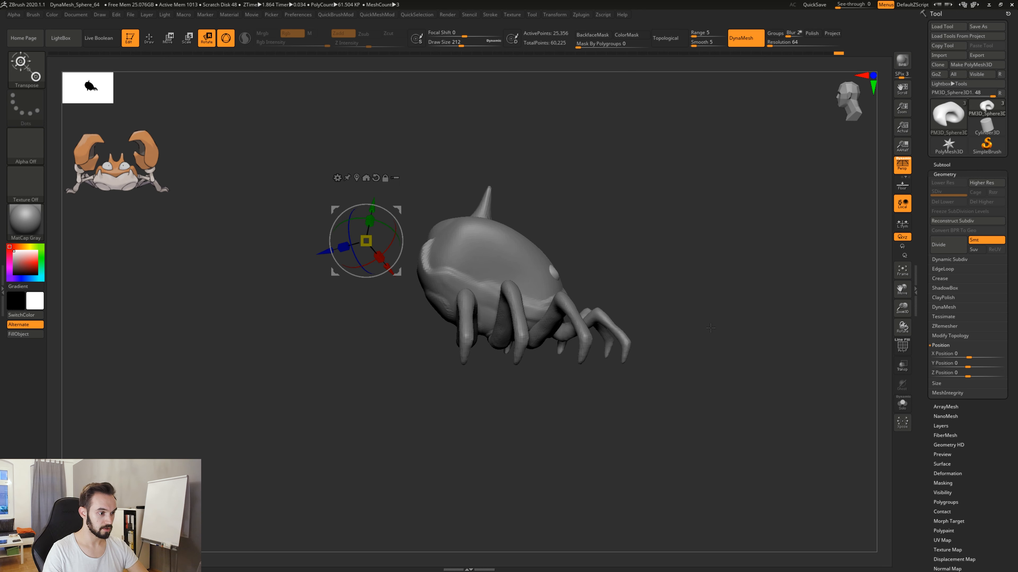
pyautogui.press('w')
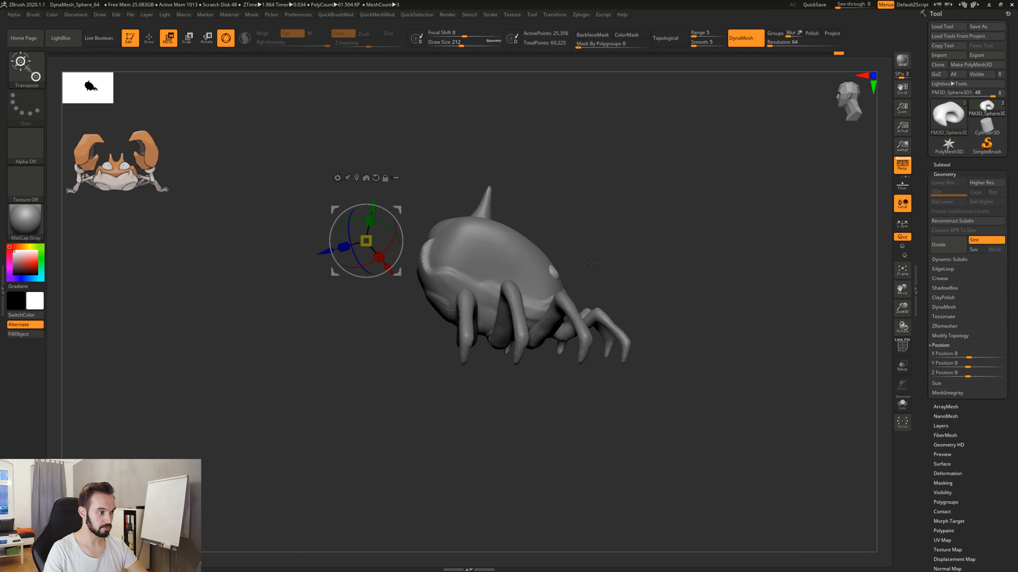
pyautogui.moveTo(601, 251); pyautogui.dragTo(654, 250)
pyautogui.moveTo(649, 307); pyautogui.dragTo(729, 307)
pyautogui.click(902, 365)
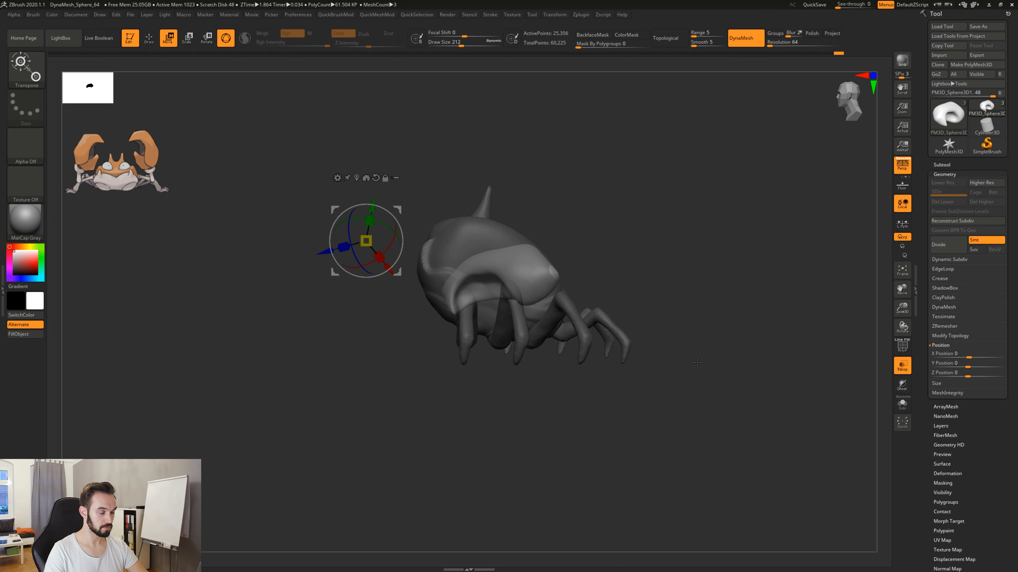
pyautogui.moveTo(799, 374); pyautogui.dragTo(702, 362)
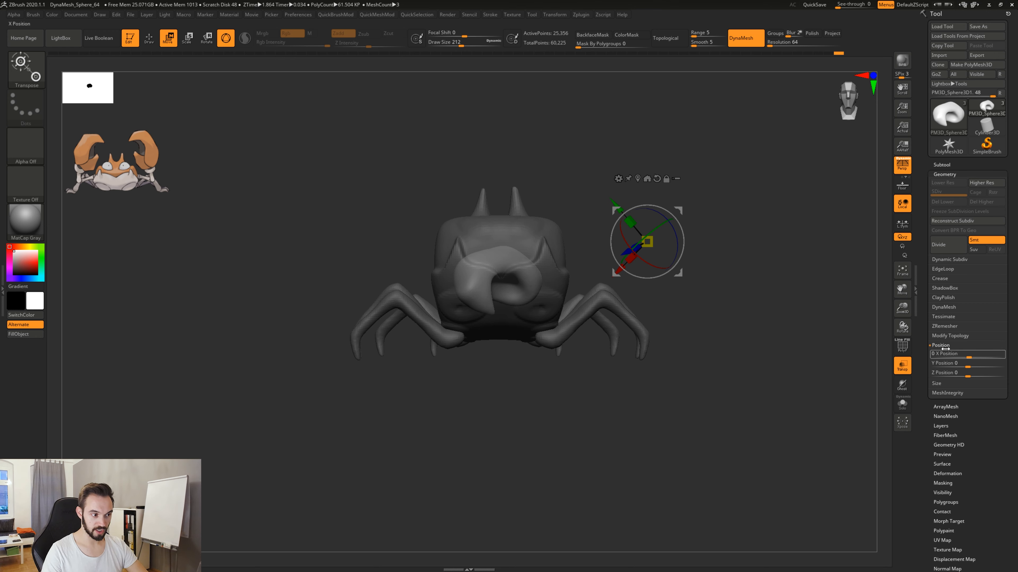
# Try to center the gizmo on the pincer and reset its orientation to the axes, and undo both changes.
pyautogui.click(638, 179)
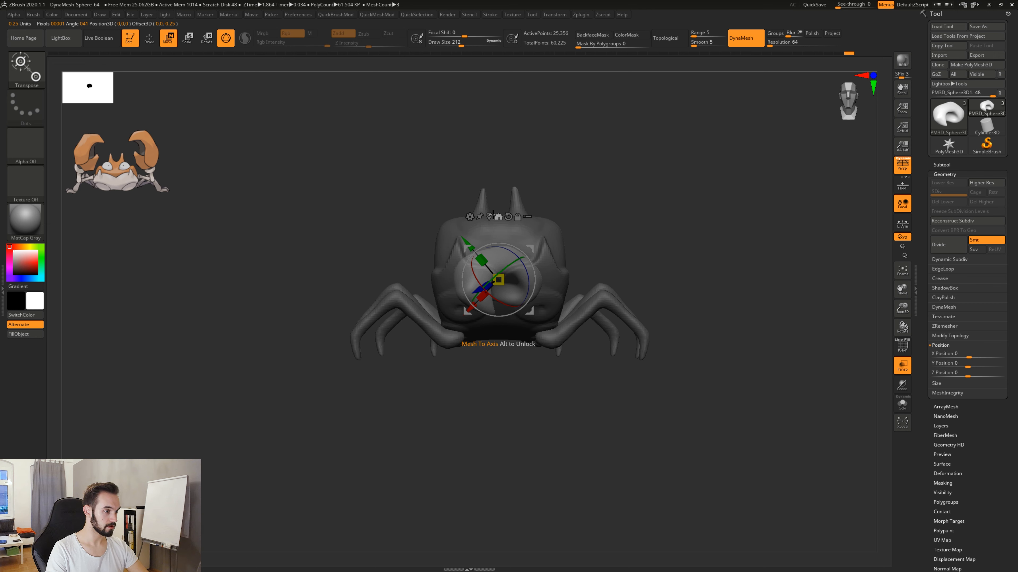
pyautogui.click(507, 216)
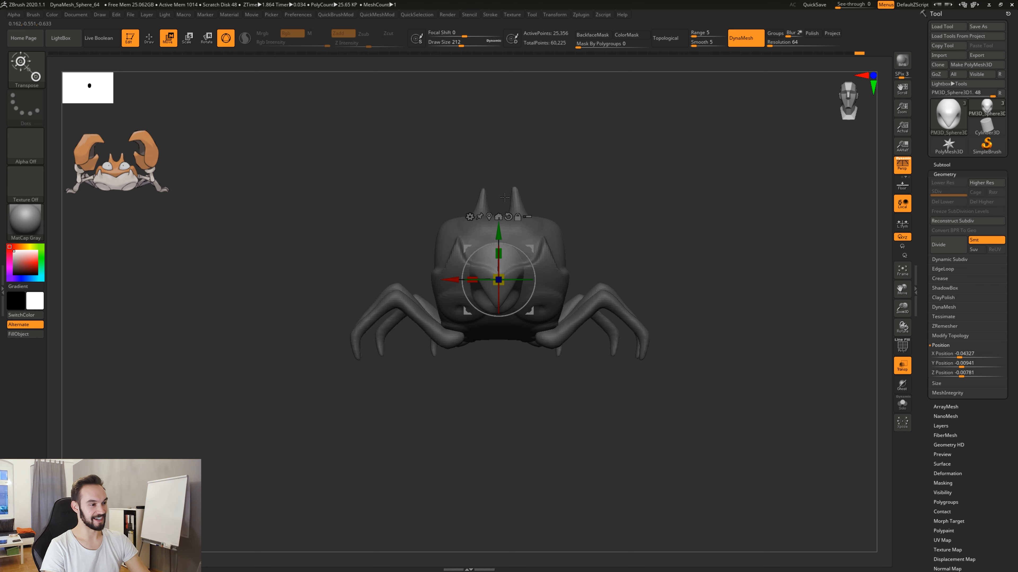
pyautogui.hotkey('ctrl', 'z')
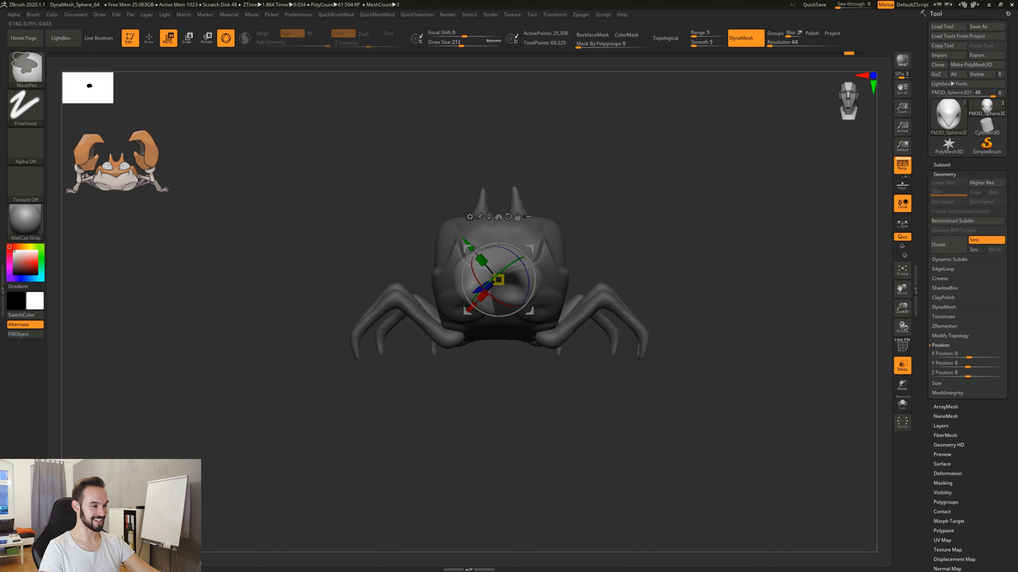
pyautogui.hotkey('ctrl', 'z')
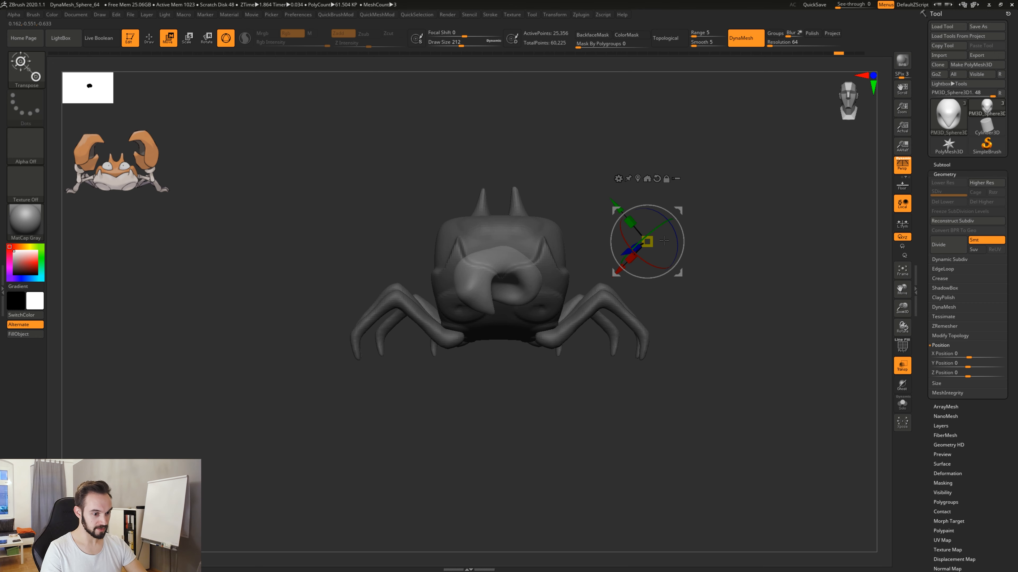
# Center the gizmo on the pincer inside the crab's body and reset its orientation to the axes.
pyautogui.click(637, 178)
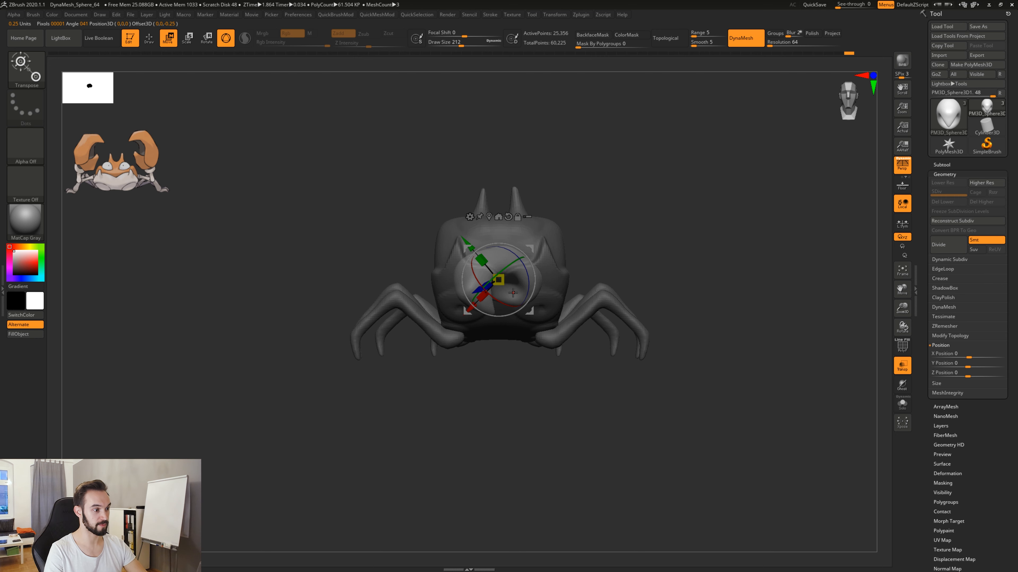
pyautogui.click(508, 221)
pyautogui.click(508, 217)
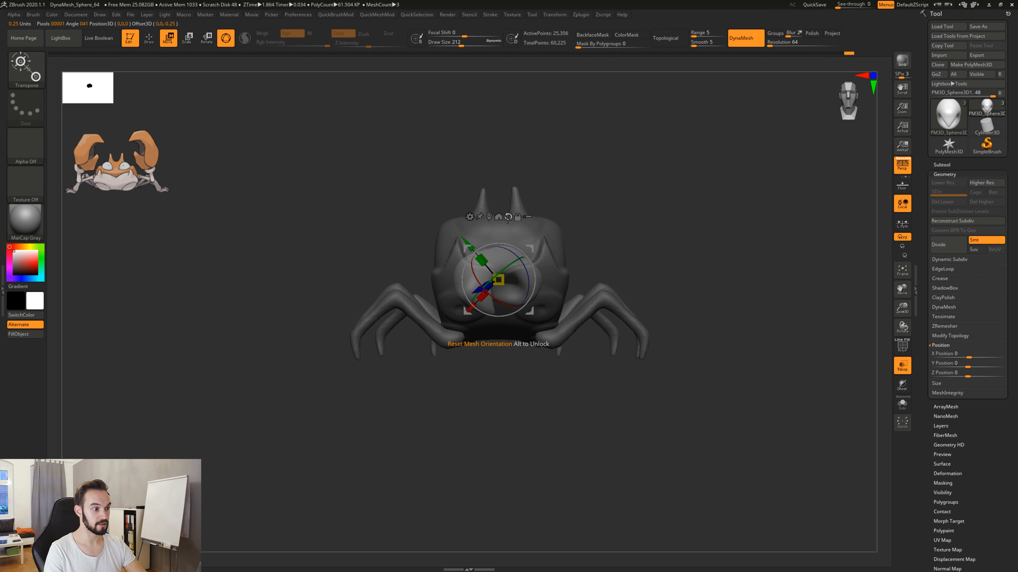
pyautogui.click(508, 216)
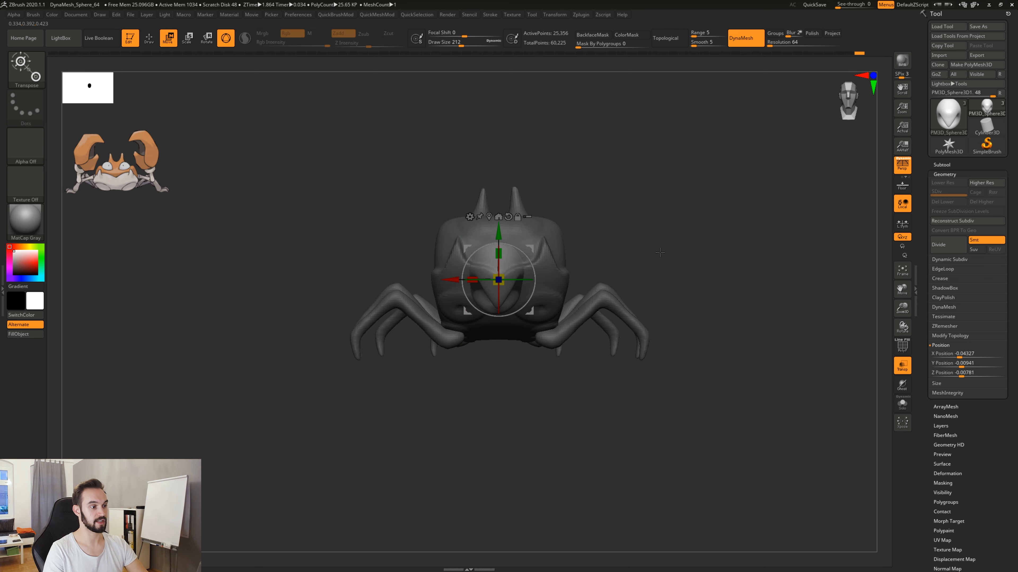
# Move the pincer along the Z axis out in front of the crab's body.
pyautogui.moveTo(707, 244); pyautogui.dragTo(602, 268)
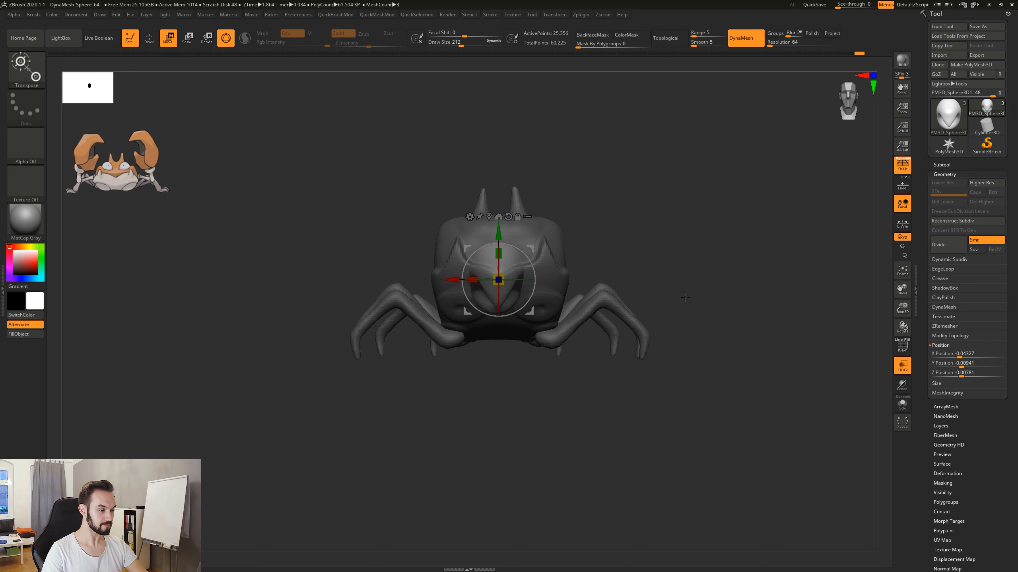
pyautogui.keyDown('shift'); pyautogui.moveTo(685, 298); pyautogui.dragTo(573, 294); pyautogui.keyUp('shift')
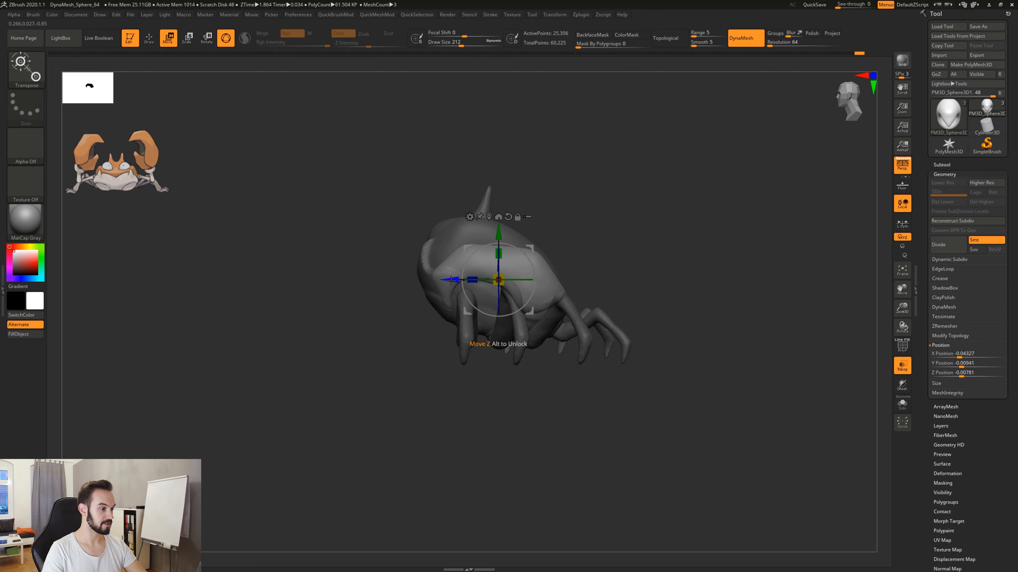
pyautogui.moveTo(451, 280); pyautogui.dragTo(268, 280)
pyautogui.keyDown('alt'); pyautogui.moveTo(383, 384); pyautogui.dragTo(580, 383); pyautogui.keyUp('alt')
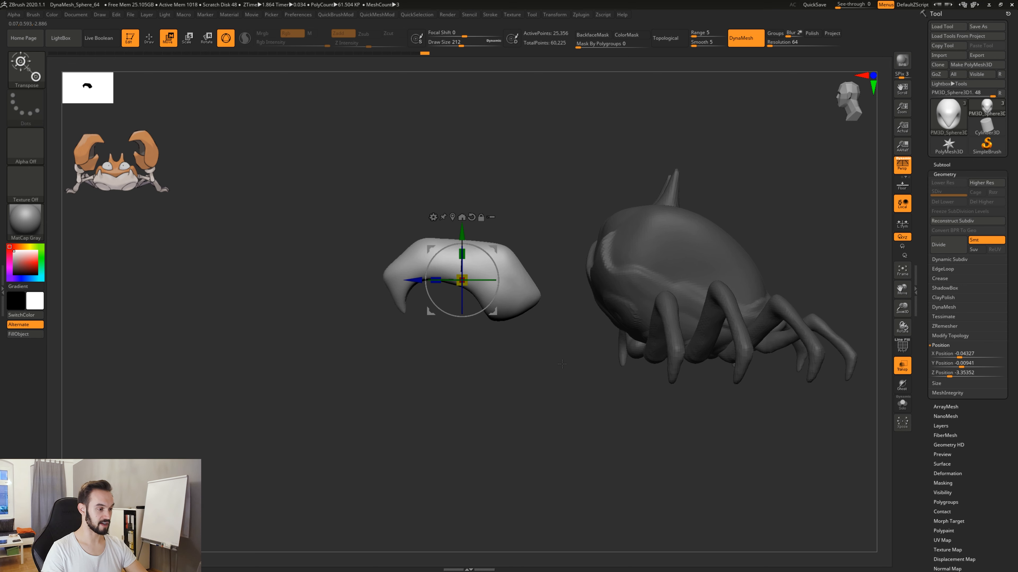
pyautogui.moveTo(476, 338); pyautogui.dragTo(590, 335)
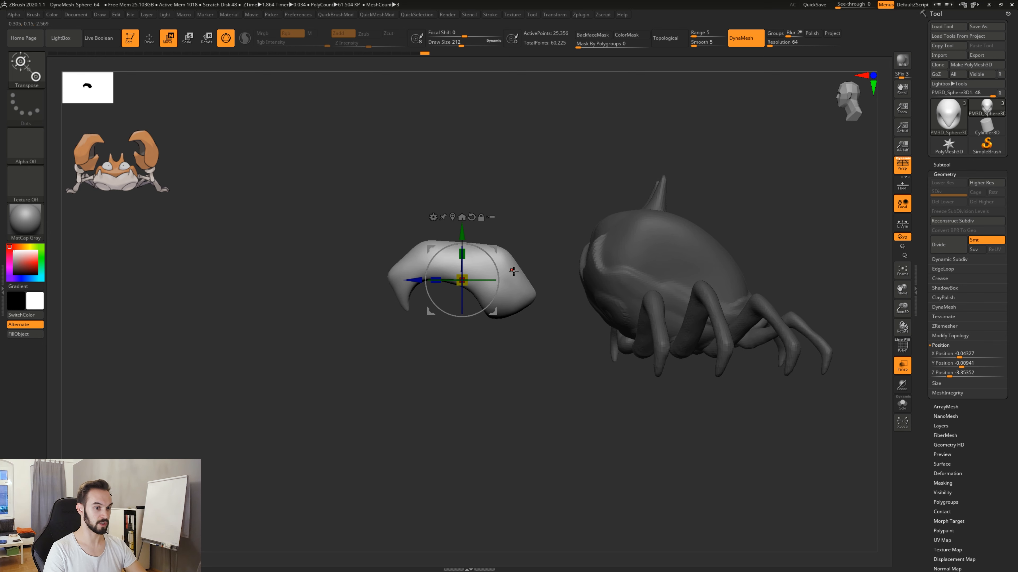
# Try to duplicate the pincer downward with the gizmo and flip the copy, and undo both changes.
pyautogui.click(946, 169)
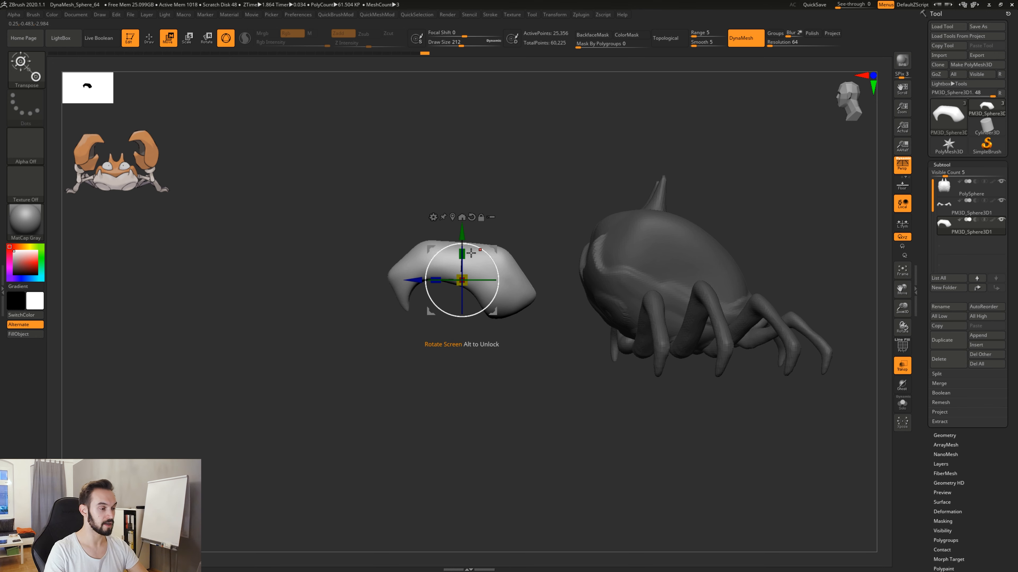
pyautogui.press('ctrl')
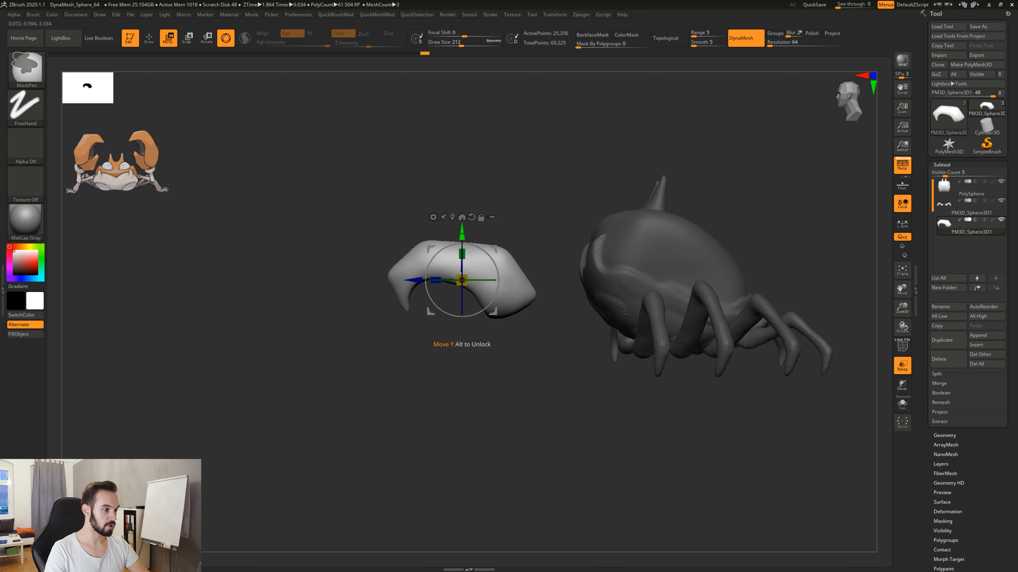
pyautogui.keyDown('ctrl'); pyautogui.moveTo(462, 233); pyautogui.dragTo(464, 263); pyautogui.keyUp('ctrl')
pyautogui.moveTo(367, 395); pyautogui.dragTo(490, 396)
pyautogui.moveTo(494, 294); pyautogui.dragTo(426, 333)
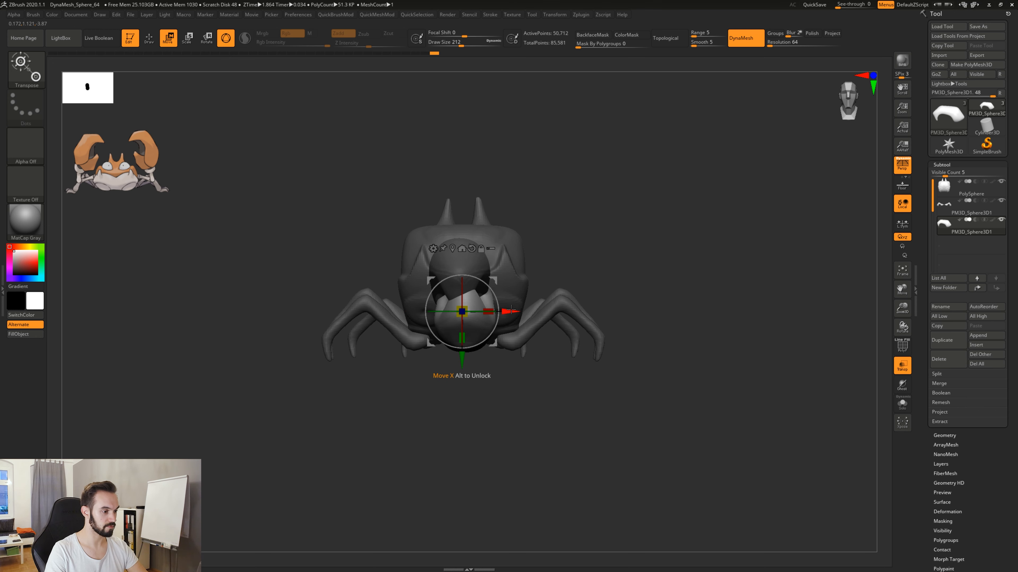
pyautogui.moveTo(524, 401)
pyautogui.mouseDown()
pyautogui.moveTo(453, 401)
pyautogui.moveTo(521, 401)
pyautogui.mouseUp()
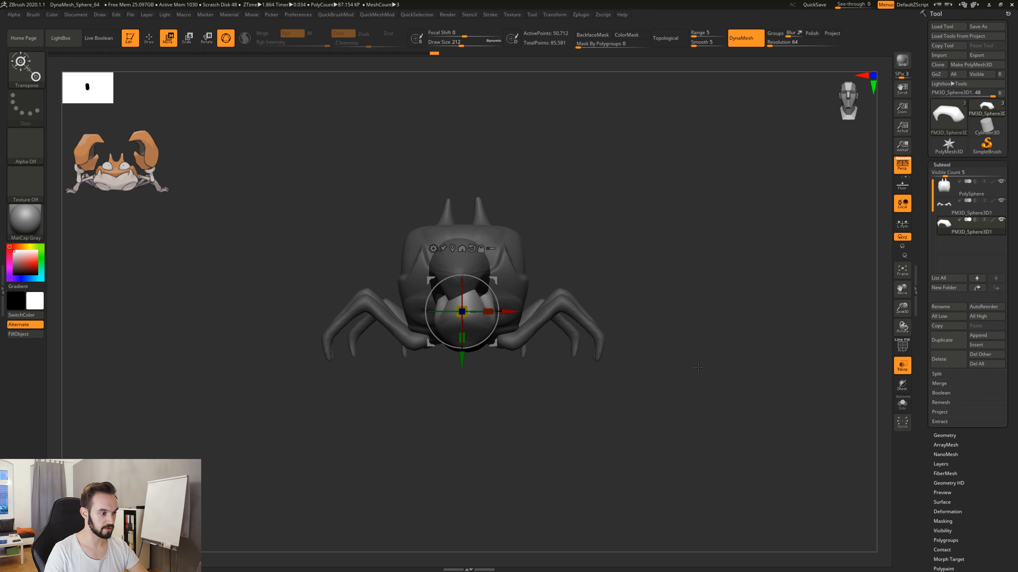
pyautogui.hotkey('ctrl', 'z')
pyautogui.hotkey('ctrl', 'z')
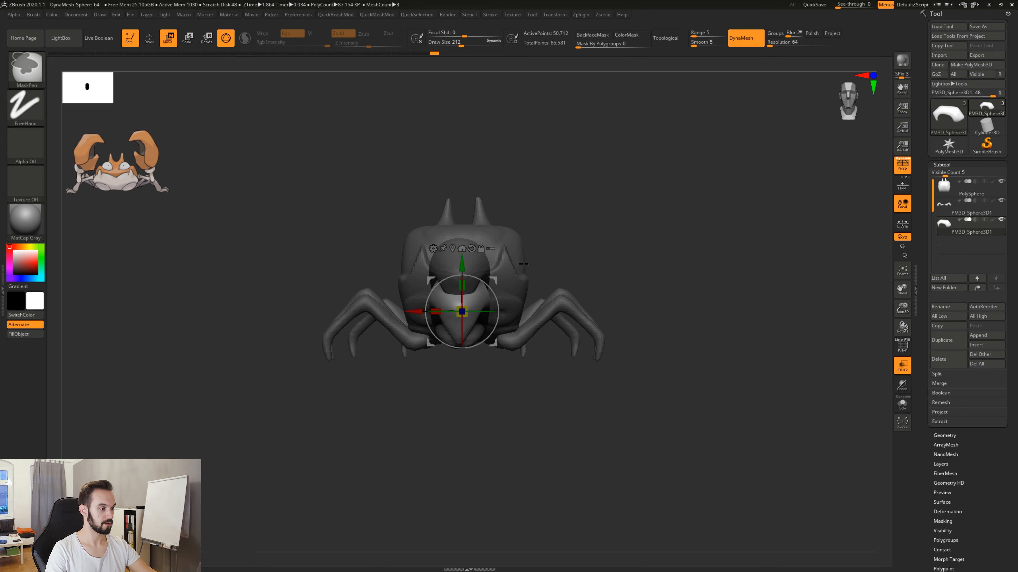
# Recenter the gizmo on the pincer and create a smaller, upside-down duplicate beneath it as the claw's lower pincer.
pyautogui.click(453, 218)
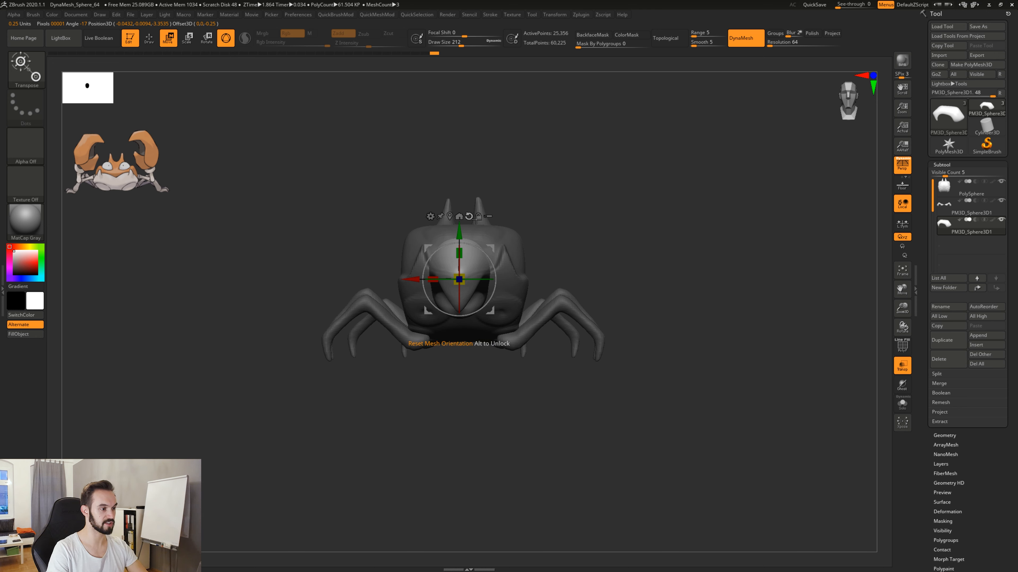
pyautogui.moveTo(490, 261); pyautogui.dragTo(496, 279)
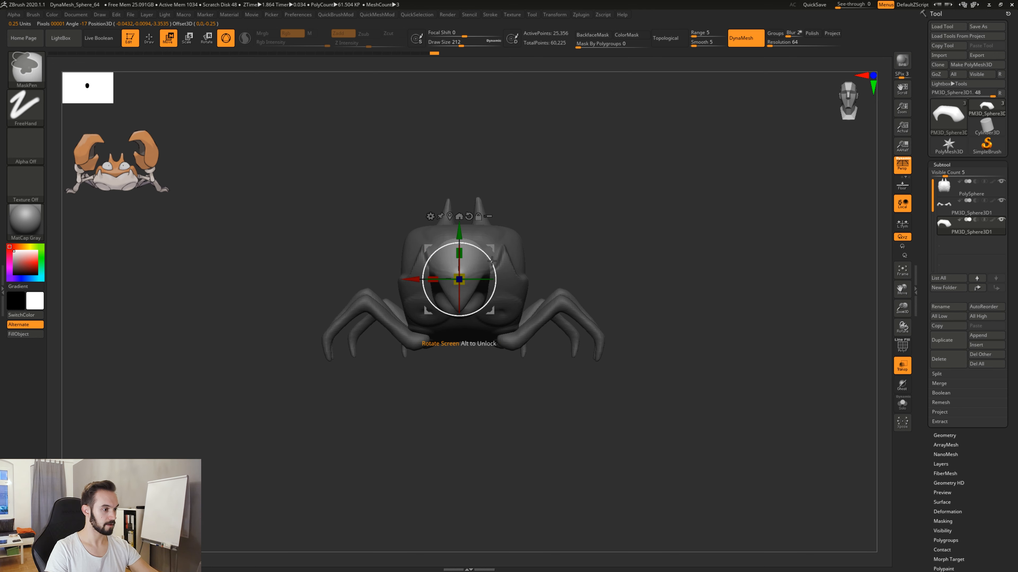
pyautogui.moveTo(465, 233)
pyautogui.keyDown('ctrl'); pyautogui.mouseDown()
pyautogui.moveTo(466, 297)
pyautogui.moveTo(505, 396)
pyautogui.moveTo(423, 393)
pyautogui.mouseUp(); pyautogui.keyUp('ctrl')
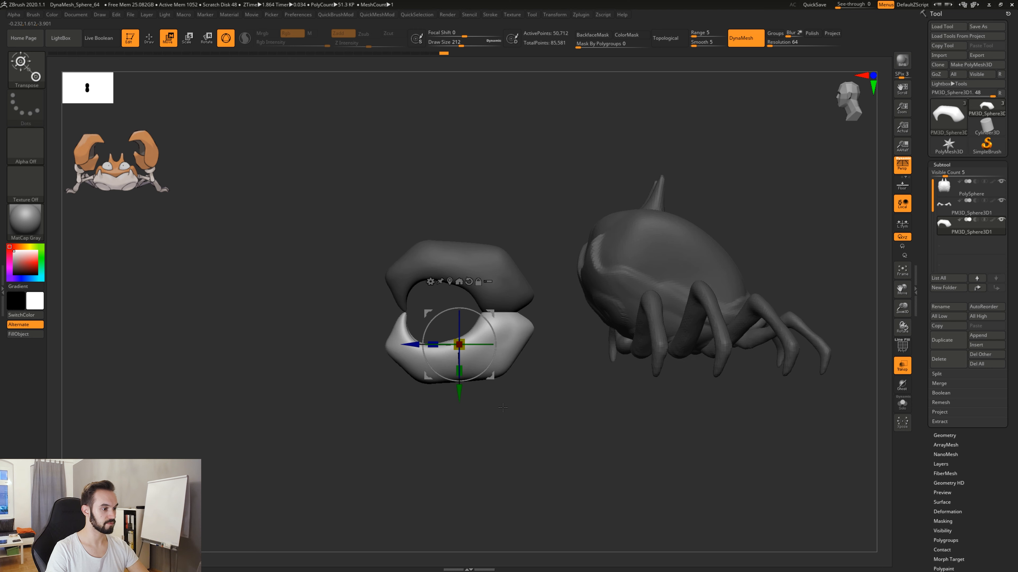
pyautogui.moveTo(463, 337); pyautogui.dragTo(450, 362)
pyautogui.moveTo(494, 310); pyautogui.dragTo(511, 283)
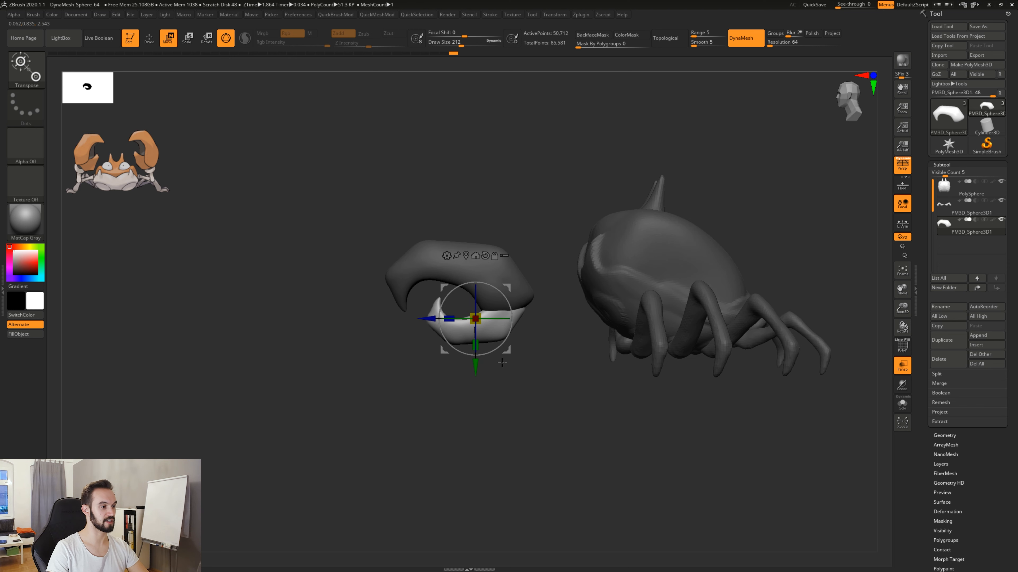
# Reshape the lower pincer with the Move brush so its front tip forms a slim hook curving upward.
pyautogui.press('q')
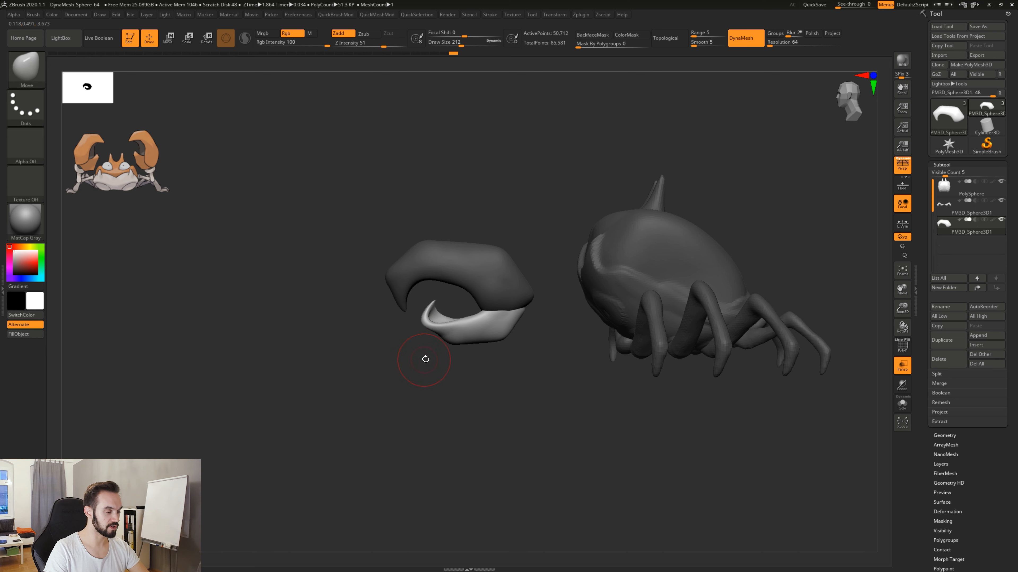
pyautogui.moveTo(425, 356)
pyautogui.mouseDown()
pyautogui.moveTo(357, 359)
pyautogui.moveTo(422, 359)
pyautogui.moveTo(421, 338)
pyautogui.mouseUp()
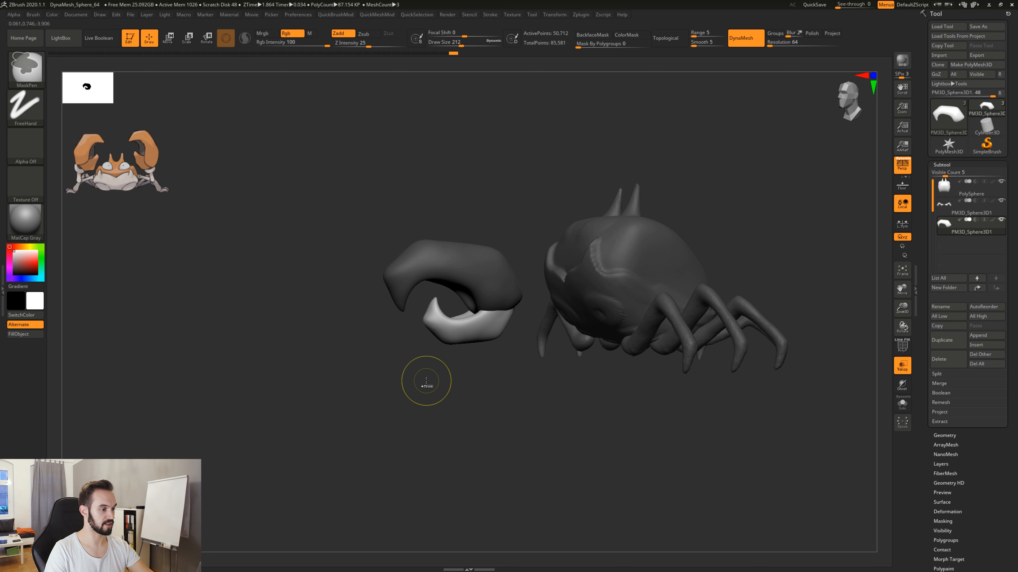
pyautogui.moveTo(430, 355)
pyautogui.mouseDown()
pyautogui.moveTo(467, 358)
pyautogui.moveTo(434, 373)
pyautogui.moveTo(431, 305)
pyautogui.mouseUp()
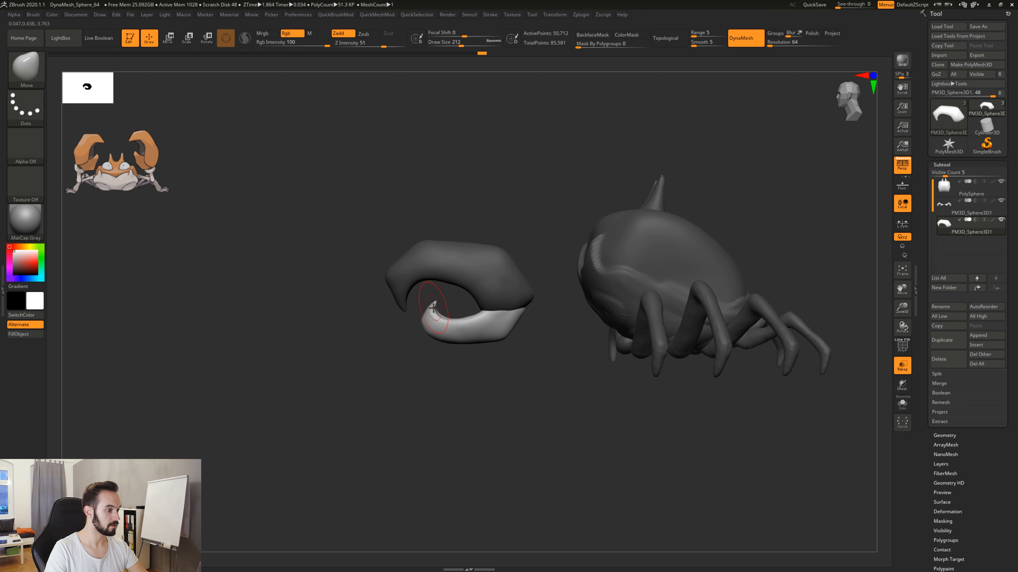
pyautogui.press('shift')
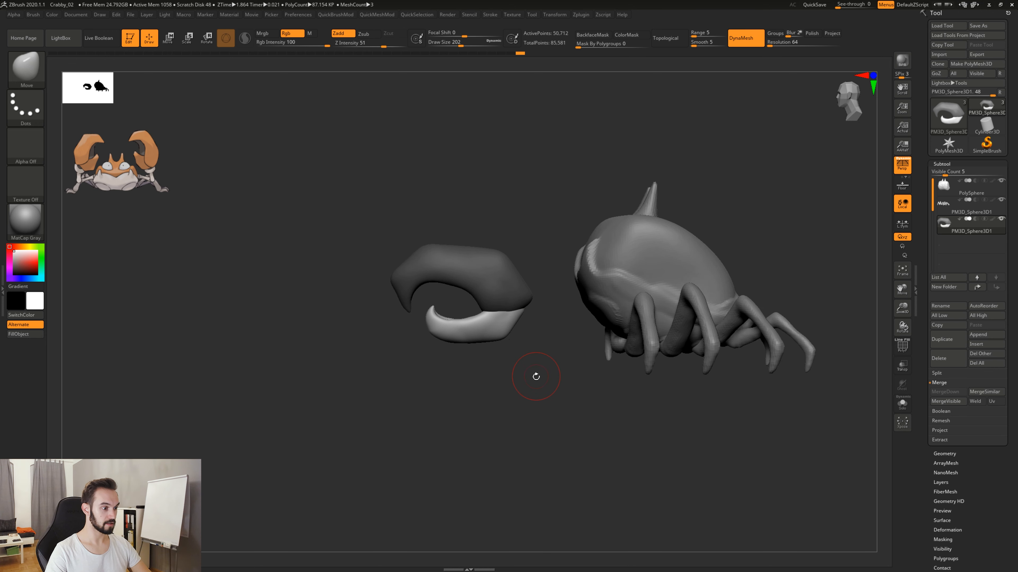
# Clear the claw's mask and give its two pincers separate polygroups with Auto Groups, checking them in the polyframe display.
pyautogui.keyDown('ctrl'); pyautogui.click(541, 398); pyautogui.keyUp('ctrl')
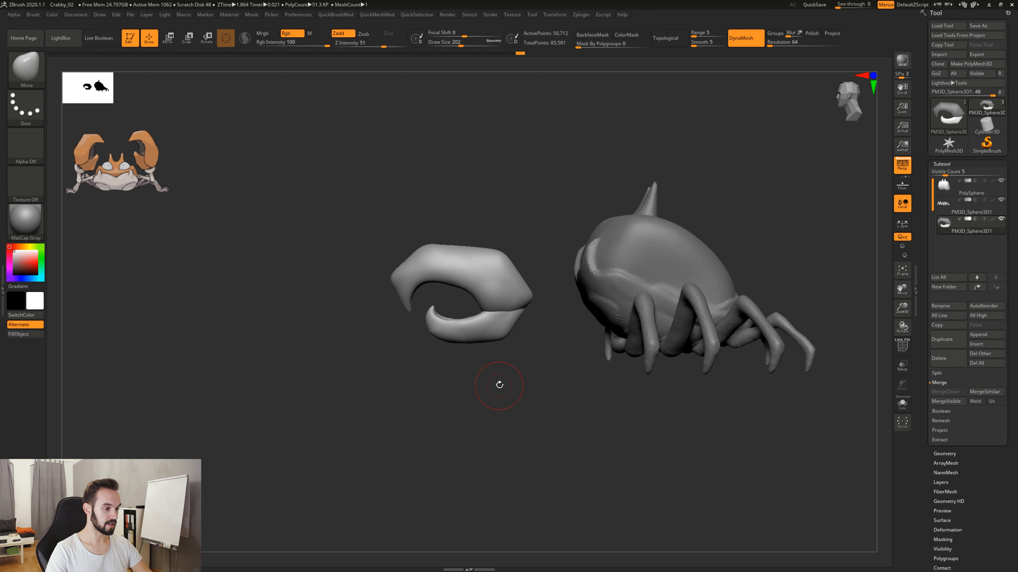
pyautogui.press('2')
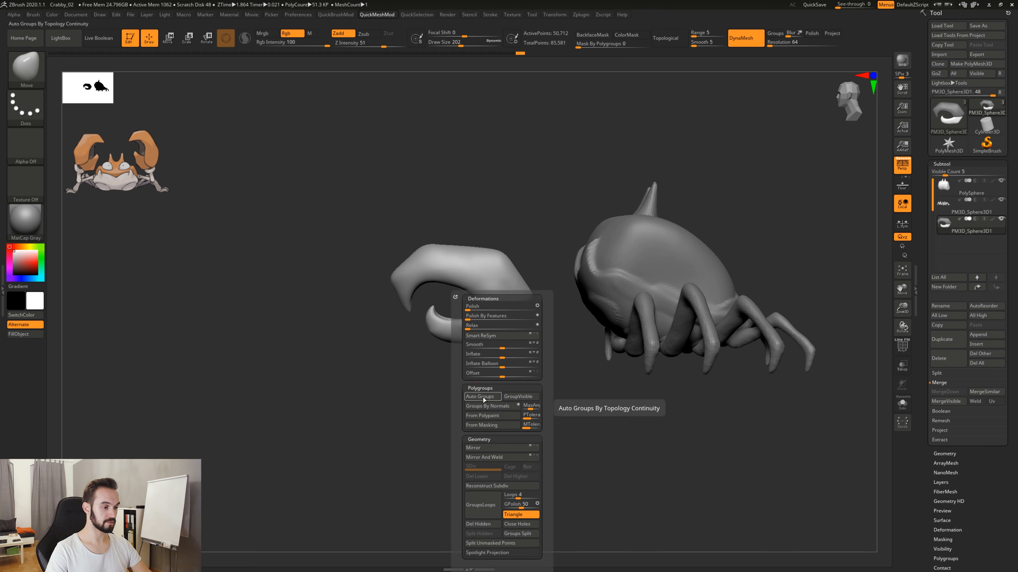
pyautogui.click(483, 397)
pyautogui.hotkey('shift', 'f')
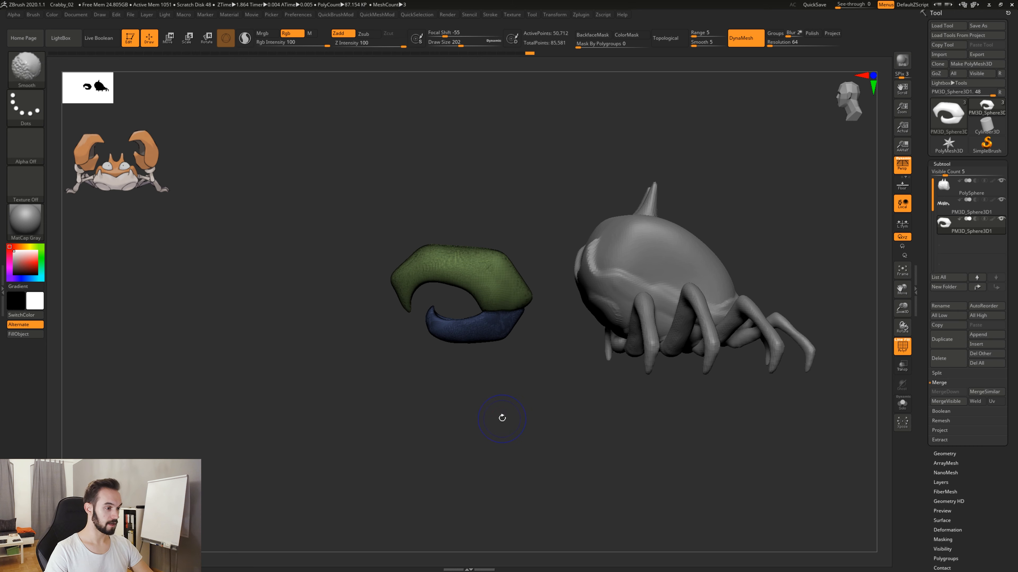
pyautogui.keyDown('alt'); pyautogui.moveTo(483, 376); pyautogui.dragTo(520, 413); pyautogui.keyUp('alt')
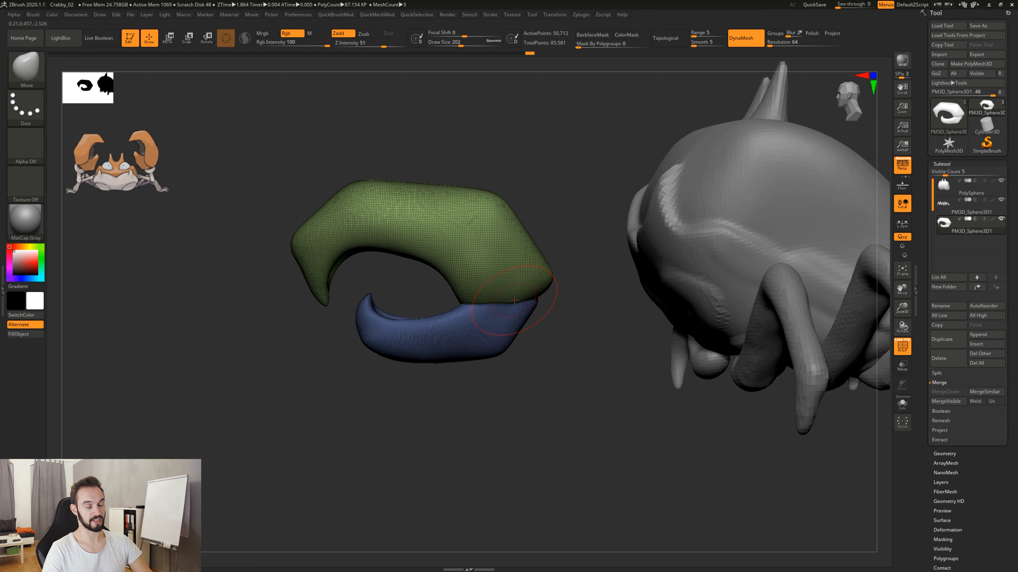
pyautogui.moveTo(515, 381)
pyautogui.mouseDown()
pyautogui.moveTo(513, 415)
pyautogui.moveTo(511, 391)
pyautogui.mouseUp()
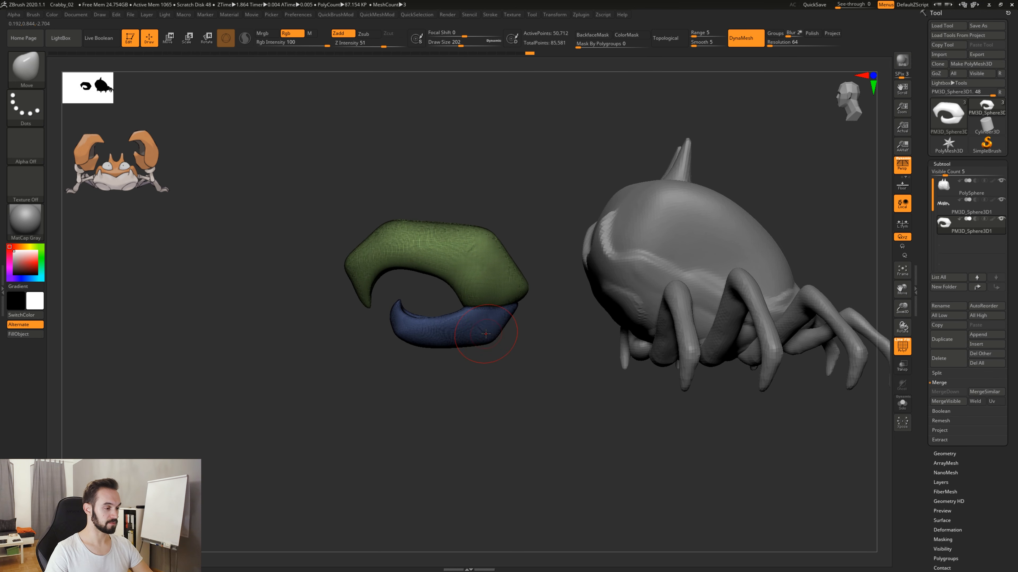
pyautogui.hotkey('shift', 'f')
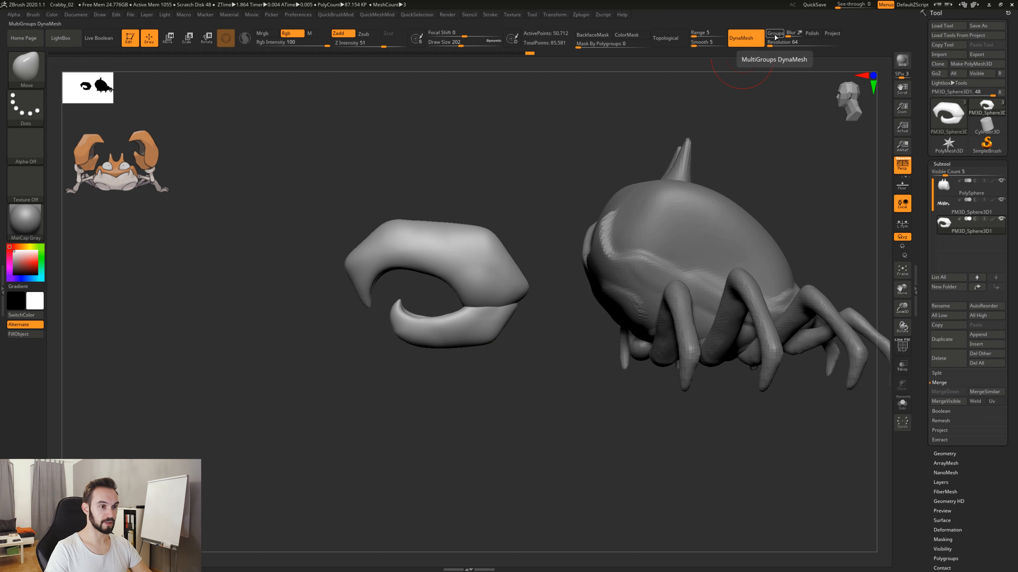
# Remesh the claw with DynaMesh with the Groups option on to keep the pincers separate, and check the polyframe.
pyautogui.keyDown('ctrl'); pyautogui.moveTo(516, 388); pyautogui.dragTo(567, 434); pyautogui.keyUp('ctrl')
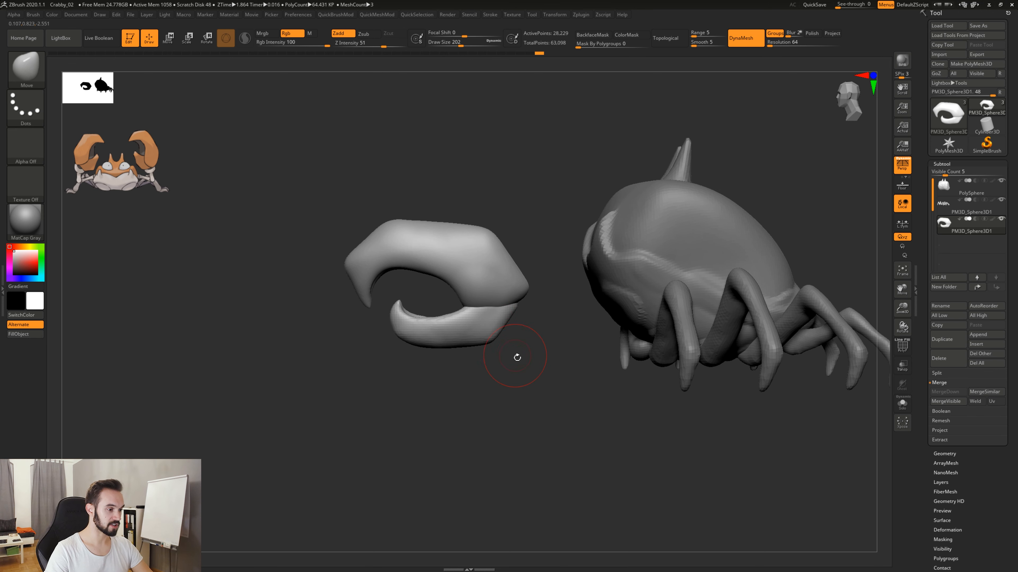
pyautogui.hotkey('shift', 'f')
pyautogui.hotkey('shift', 'f')
pyautogui.moveTo(523, 400); pyautogui.dragTo(509, 390)
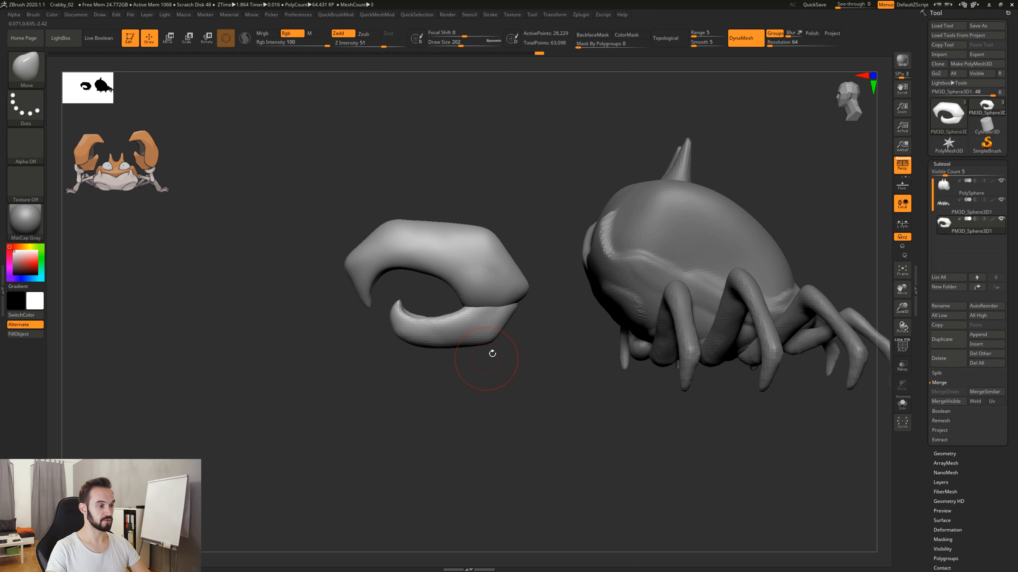
# Remesh the claw with DynaMesh with Groups turned off, and again with Groups turned back on.
pyautogui.click(775, 34)
pyautogui.keyDown('ctrl'); pyautogui.moveTo(529, 390); pyautogui.dragTo(586, 448); pyautogui.keyUp('ctrl')
pyautogui.click(774, 33)
pyautogui.keyDown('ctrl'); pyautogui.moveTo(489, 423); pyautogui.dragTo(475, 370); pyautogui.keyUp('ctrl')
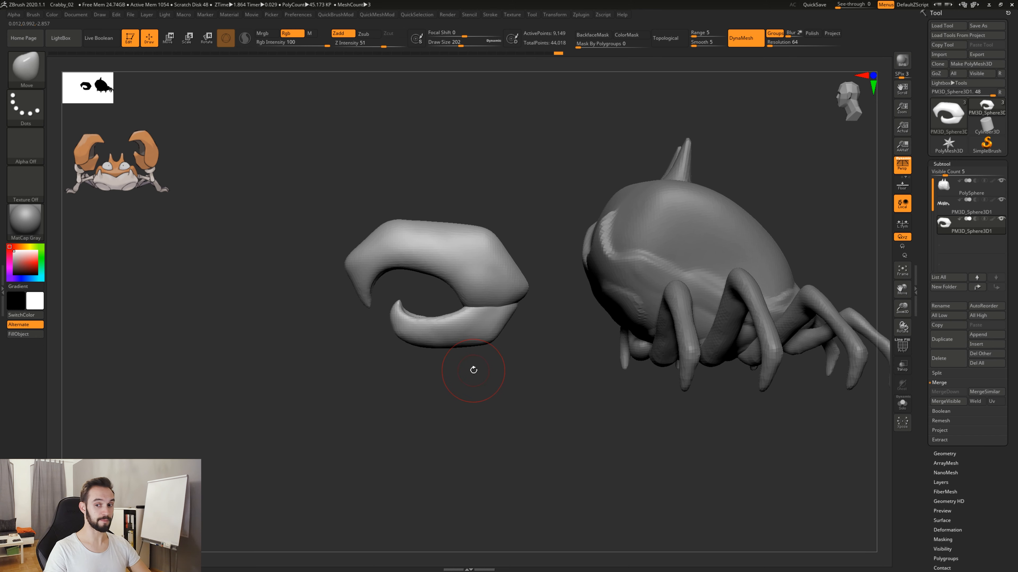
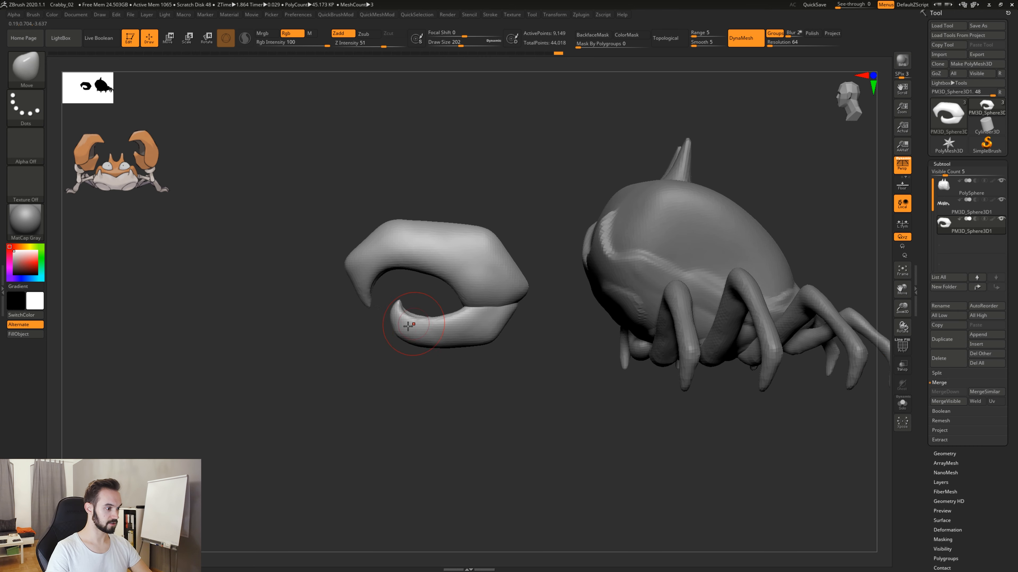
pyautogui.moveTo(406, 322); pyautogui.dragTo(399, 309)
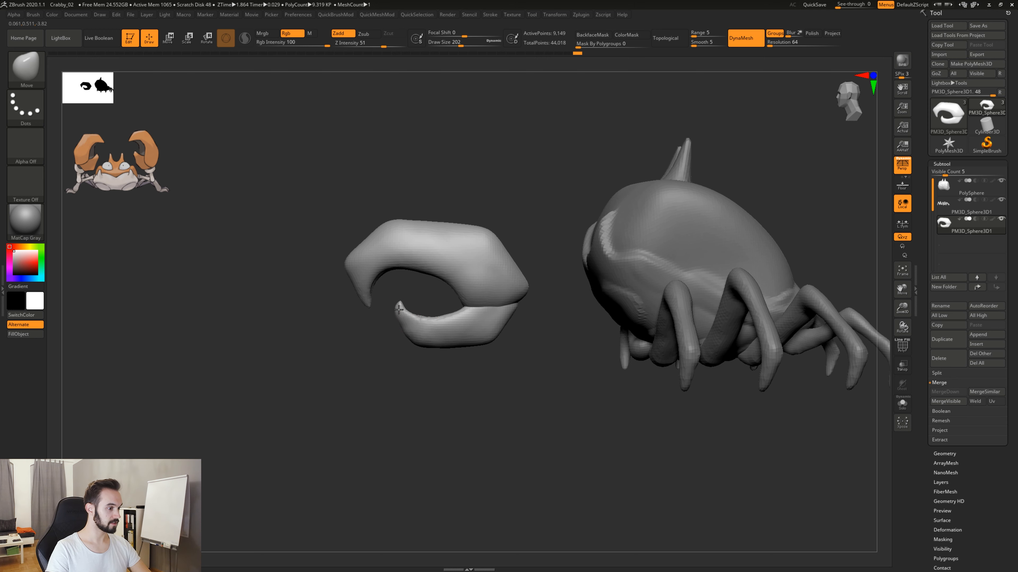
pyautogui.moveTo(459, 347); pyautogui.dragTo(460, 339)
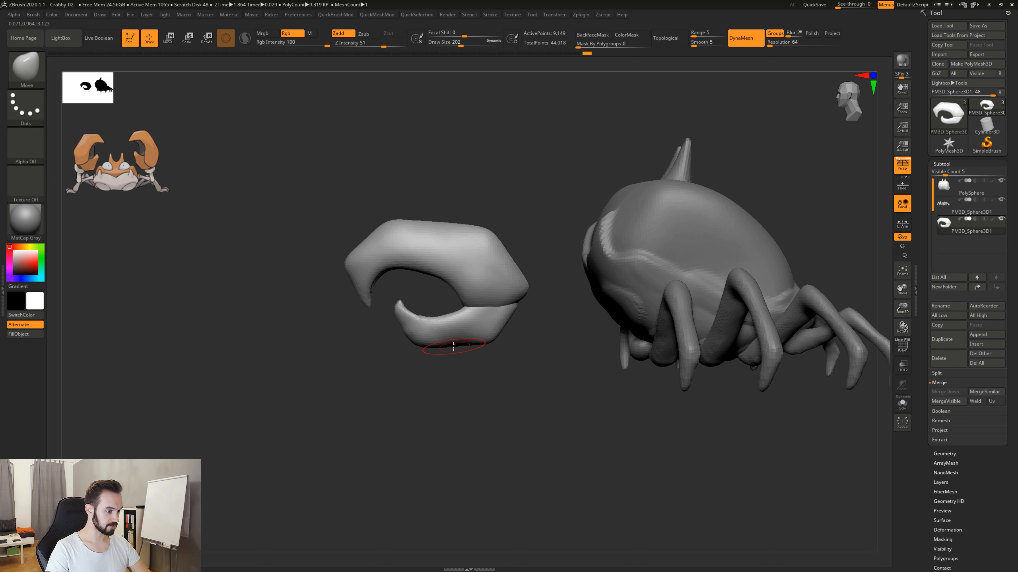
pyautogui.hotkey('ctrl', 'z')
pyautogui.hotkey('ctrl', 'z')
pyautogui.hotkey('ctrl', 'z')
pyautogui.hotkey('ctrl', 'z')
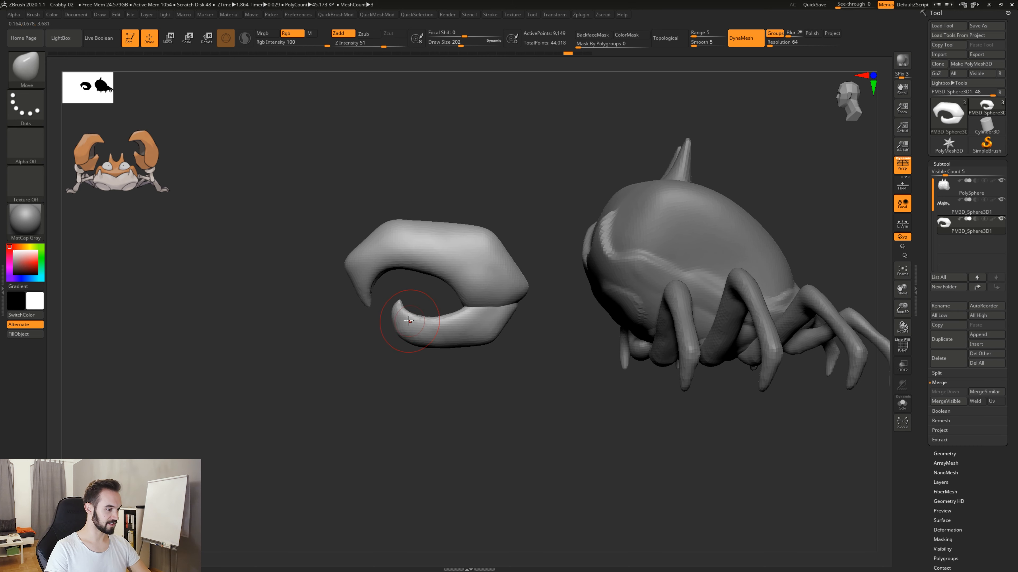
# Refine the lower pincer with the Move brush, pushing in its underside and pulling the front tip slightly inward.
pyautogui.moveTo(381, 356); pyautogui.dragTo(415, 355)
pyautogui.moveTo(461, 344)
pyautogui.mouseDown()
pyautogui.moveTo(417, 334)
pyautogui.moveTo(399, 317)
pyautogui.mouseUp()
pyautogui.hotkey('ctrl', 'z')
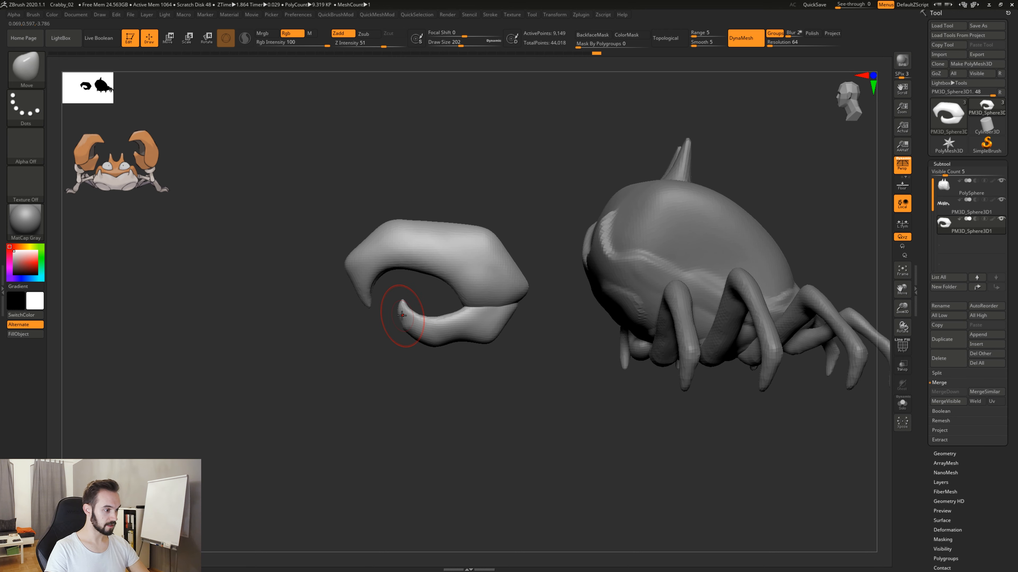
pyautogui.keyDown('shift'); pyautogui.moveTo(401, 309); pyautogui.dragTo(401, 311); pyautogui.keyUp('shift')
pyautogui.keyDown('ctrl'); pyautogui.moveTo(429, 374); pyautogui.dragTo(480, 482); pyautogui.keyUp('ctrl')
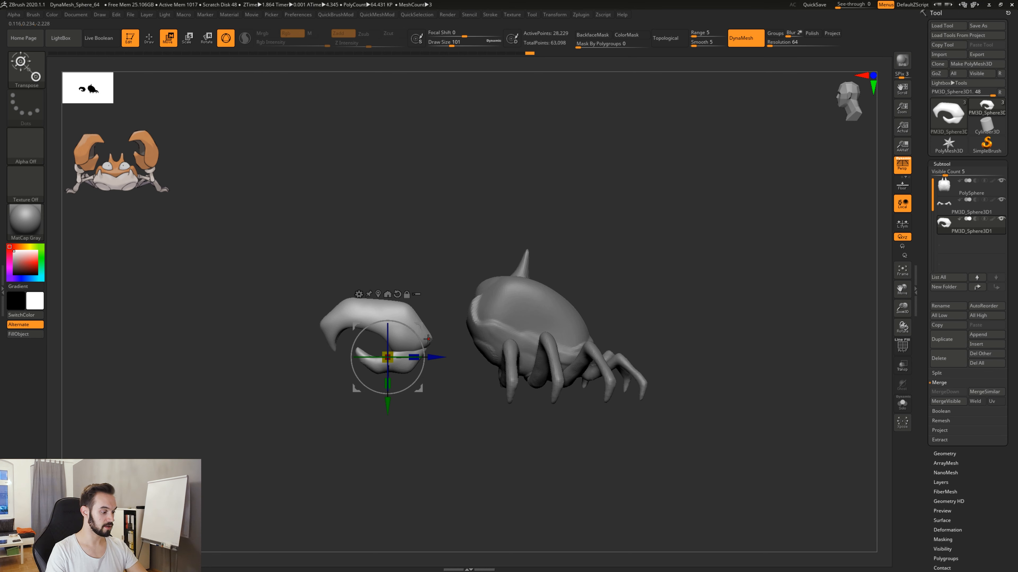
# Tilt and turn the claw with the gizmo so that it stands diagonally in front of the crab's face.
pyautogui.press('r')
pyautogui.moveTo(439, 359); pyautogui.dragTo(481, 360)
pyautogui.keyDown('shift'); pyautogui.moveTo(609, 291); pyautogui.dragTo(685, 263); pyautogui.keyUp('shift')
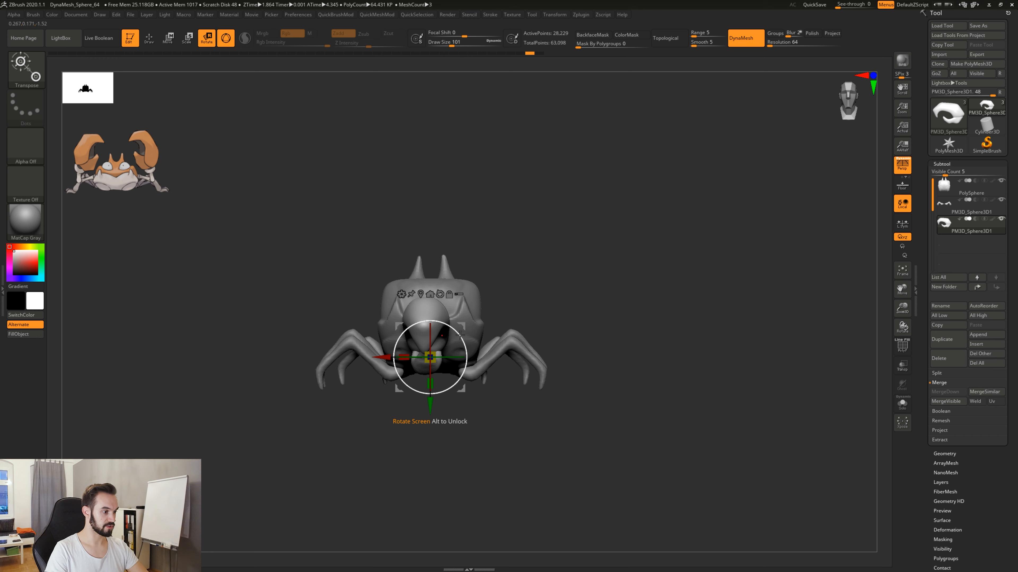
pyautogui.moveTo(460, 335); pyautogui.dragTo(490, 336)
pyautogui.moveTo(464, 370)
pyautogui.mouseDown()
pyautogui.moveTo(472, 373)
pyautogui.moveTo(458, 352)
pyautogui.moveTo(451, 369)
pyautogui.mouseUp()
pyautogui.moveTo(501, 390); pyautogui.dragTo(502, 391)
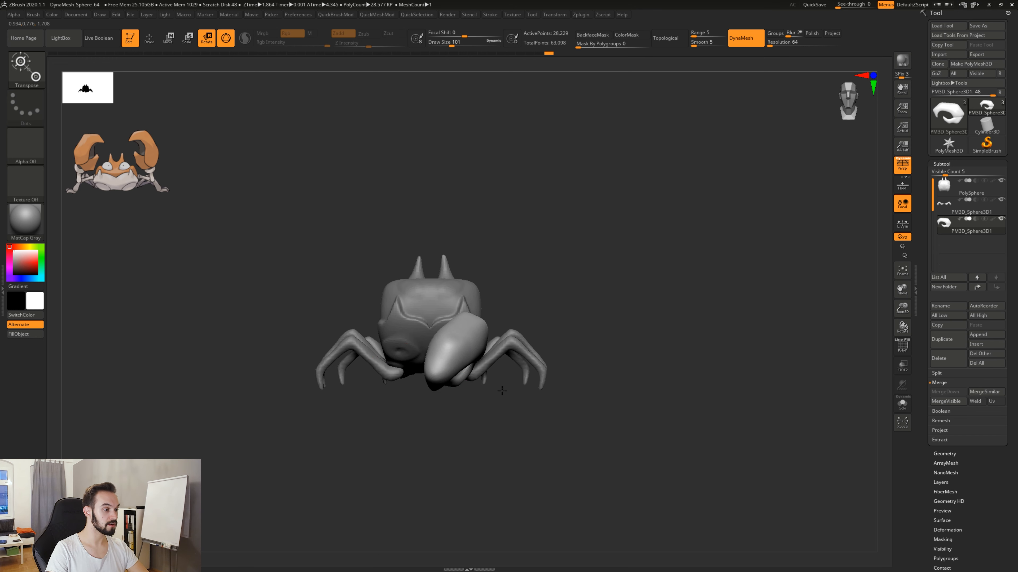
# Shift the claw toward the crab's left side and turn it further, checking its angle from the front and above.
pyautogui.moveTo(554, 440); pyautogui.dragTo(456, 439)
pyautogui.moveTo(489, 340); pyautogui.dragTo(522, 346)
pyautogui.keyDown('shift'); pyautogui.moveTo(601, 272); pyautogui.dragTo(694, 259); pyautogui.keyUp('shift')
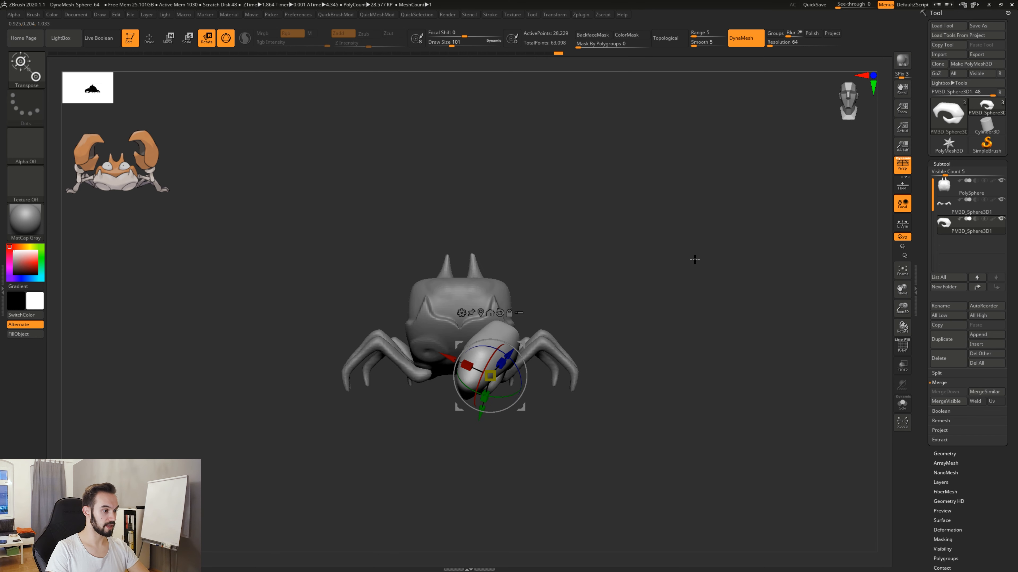
pyautogui.moveTo(521, 345); pyautogui.dragTo(537, 329)
pyautogui.moveTo(577, 262); pyautogui.dragTo(559, 347)
pyautogui.moveTo(555, 352); pyautogui.dragTo(608, 382)
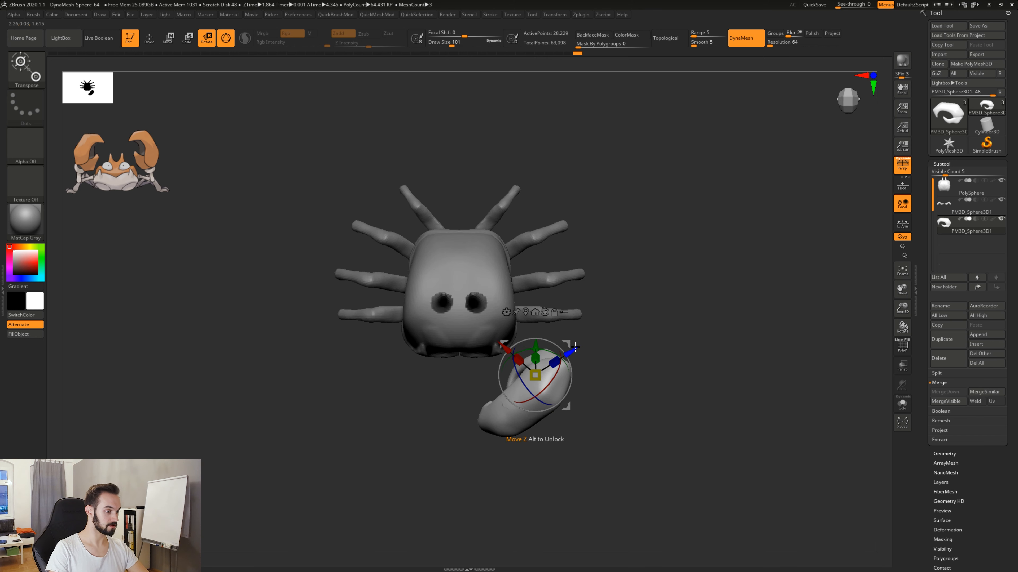
pyautogui.moveTo(575, 347); pyautogui.dragTo(569, 341)
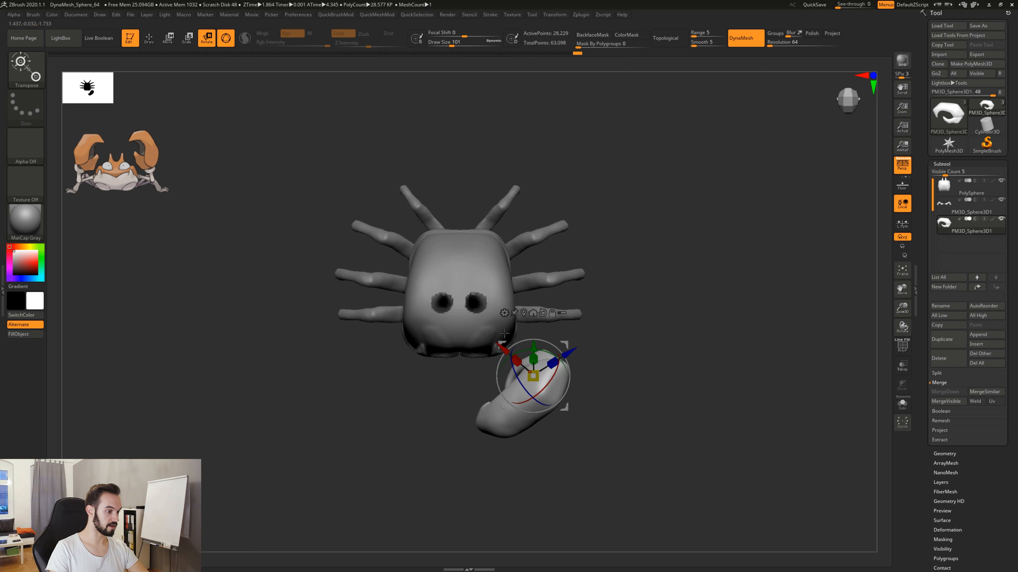
# Move the claw outward in the bottom and front views so it sits beside the crab's front left corner.
pyautogui.moveTo(624, 405)
pyautogui.mouseDown()
pyautogui.moveTo(627, 377)
pyautogui.moveTo(659, 375)
pyautogui.moveTo(620, 404)
pyautogui.moveTo(617, 443)
pyautogui.moveTo(615, 407)
pyautogui.moveTo(640, 369)
pyautogui.mouseUp()
pyautogui.press('w')
pyautogui.press('q')
pyautogui.press('w')
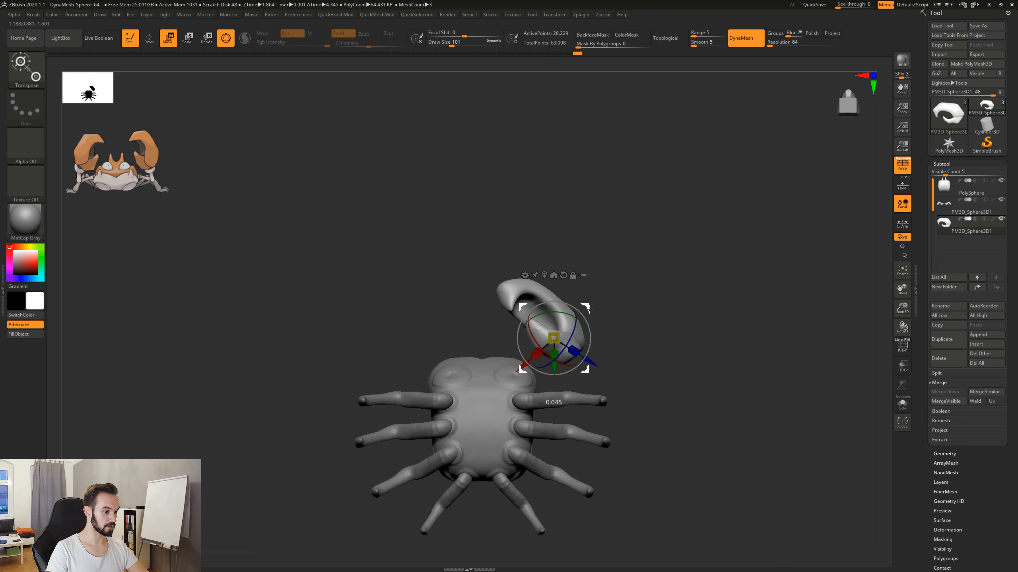
pyautogui.moveTo(590, 308); pyautogui.dragTo(613, 371)
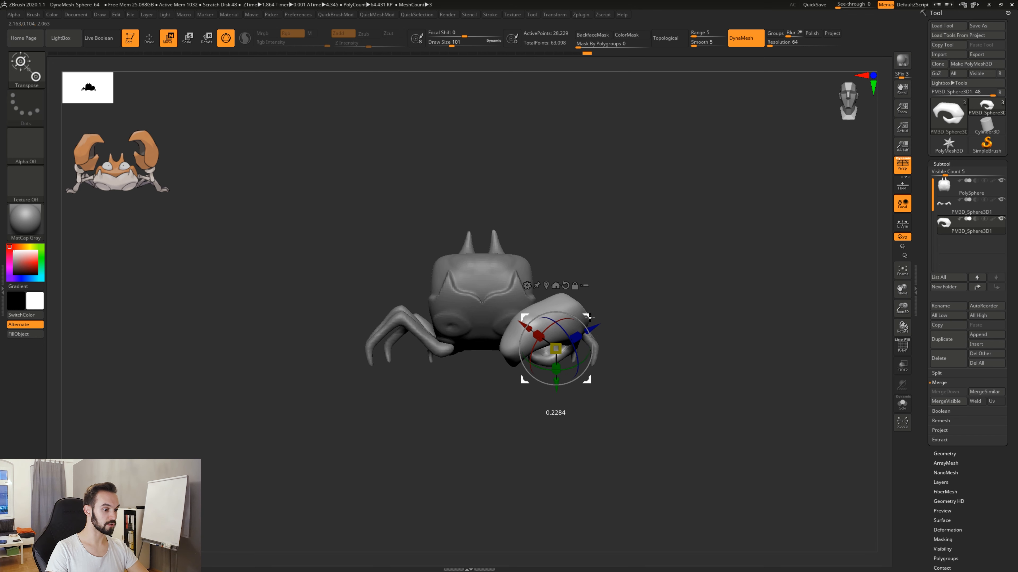
pyautogui.moveTo(614, 402)
pyautogui.mouseDown()
pyautogui.moveTo(577, 421)
pyautogui.moveTo(571, 413)
pyautogui.moveTo(661, 411)
pyautogui.moveTo(609, 418)
pyautogui.moveTo(612, 360)
pyautogui.moveTo(614, 443)
pyautogui.moveTo(586, 411)
pyautogui.moveTo(605, 471)
pyautogui.moveTo(652, 459)
pyautogui.moveTo(611, 467)
pyautogui.moveTo(592, 414)
pyautogui.moveTo(579, 448)
pyautogui.moveTo(562, 435)
pyautogui.moveTo(582, 431)
pyautogui.moveTo(525, 435)
pyautogui.moveTo(605, 423)
pyautogui.mouseUp()
pyautogui.press('q')
pyautogui.moveTo(578, 379); pyautogui.dragTo(612, 401)
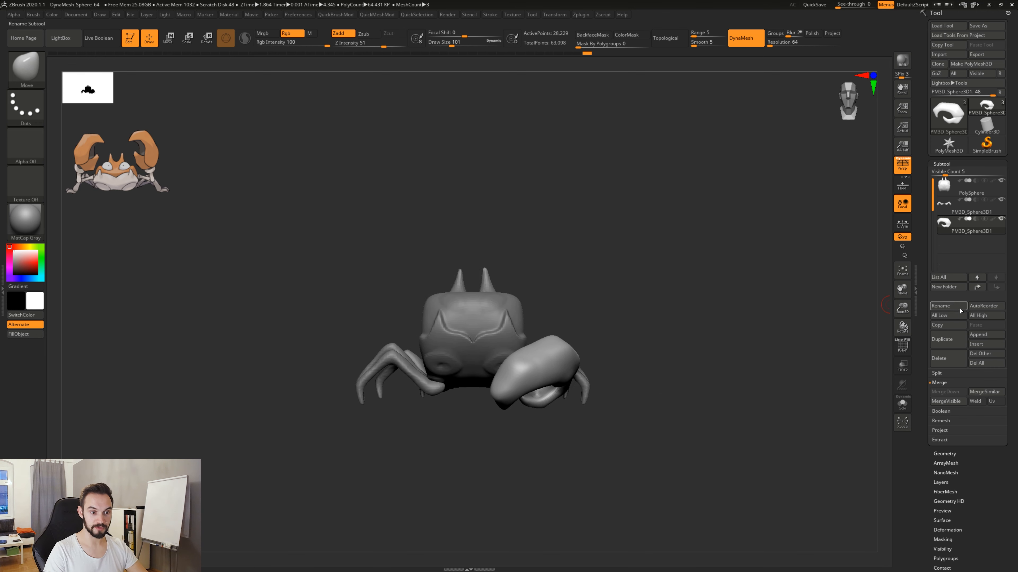
# Append a Sphere3D as a new subtool, select it, and turn on transparency for the other subtools.
pyautogui.click(980, 336)
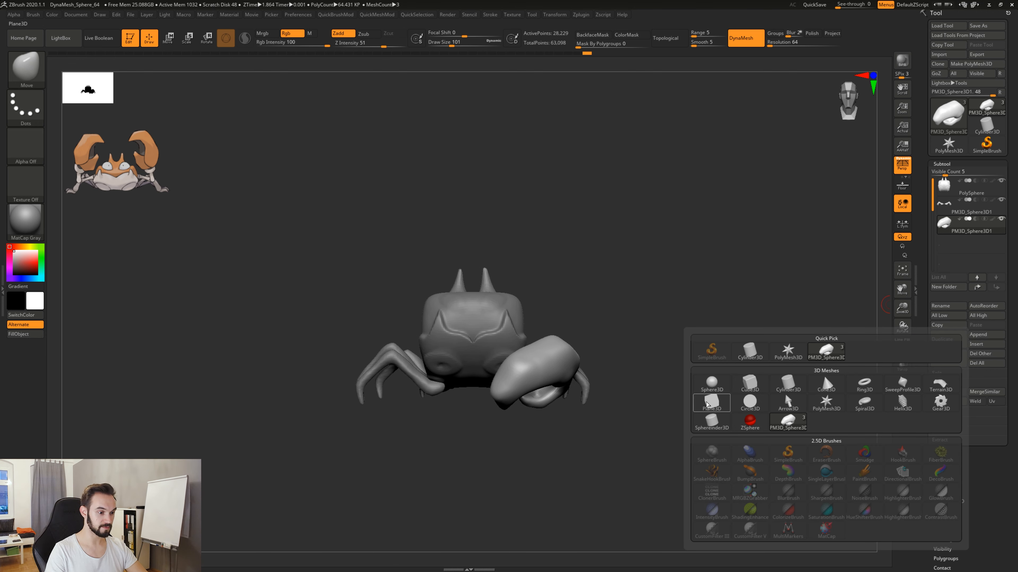
pyautogui.click(712, 384)
pyautogui.click(943, 249)
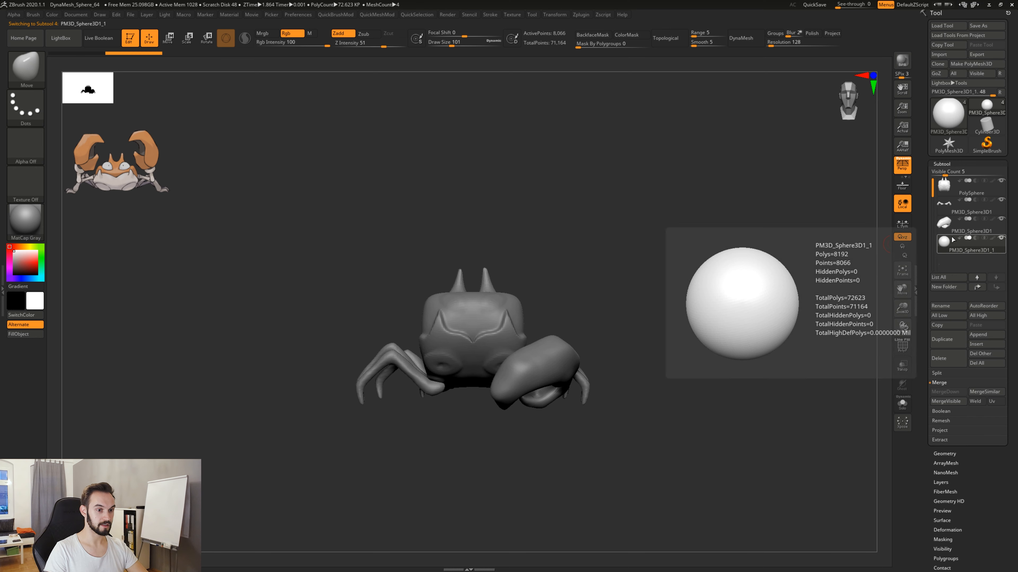
pyautogui.click(907, 366)
# Move the new sphere to the front arm socket on the claw's side of the body, aligning it from several views.
pyautogui.moveTo(666, 343); pyautogui.dragTo(661, 391)
pyautogui.press('r')
pyautogui.moveTo(650, 310); pyautogui.dragTo(565, 386)
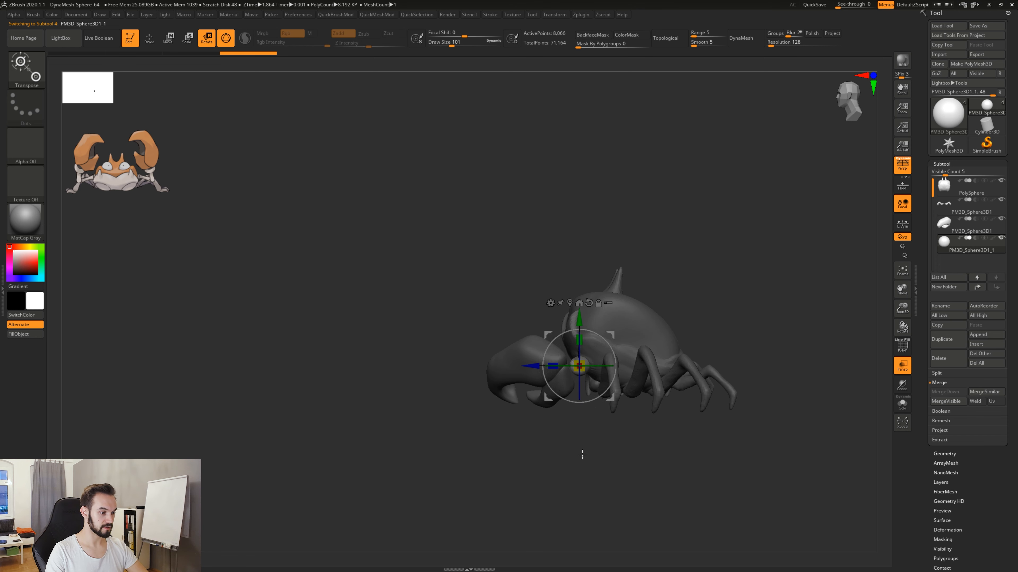
pyautogui.moveTo(573, 424); pyautogui.dragTo(647, 383)
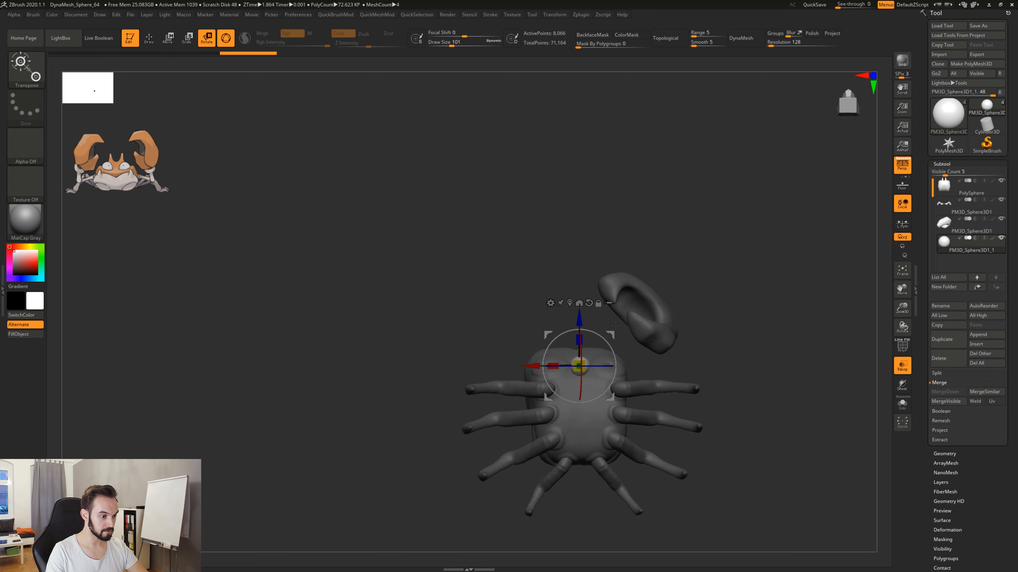
pyautogui.moveTo(561, 476); pyautogui.dragTo(597, 457)
pyautogui.moveTo(611, 336); pyautogui.dragTo(642, 333)
pyautogui.moveTo(698, 317); pyautogui.dragTo(693, 369)
pyautogui.moveTo(640, 329); pyautogui.dragTo(639, 329)
pyautogui.moveTo(643, 434); pyautogui.dragTo(650, 382)
pyautogui.keyDown('alt'); pyautogui.moveTo(687, 341); pyautogui.dragTo(601, 375); pyautogui.keyUp('alt')
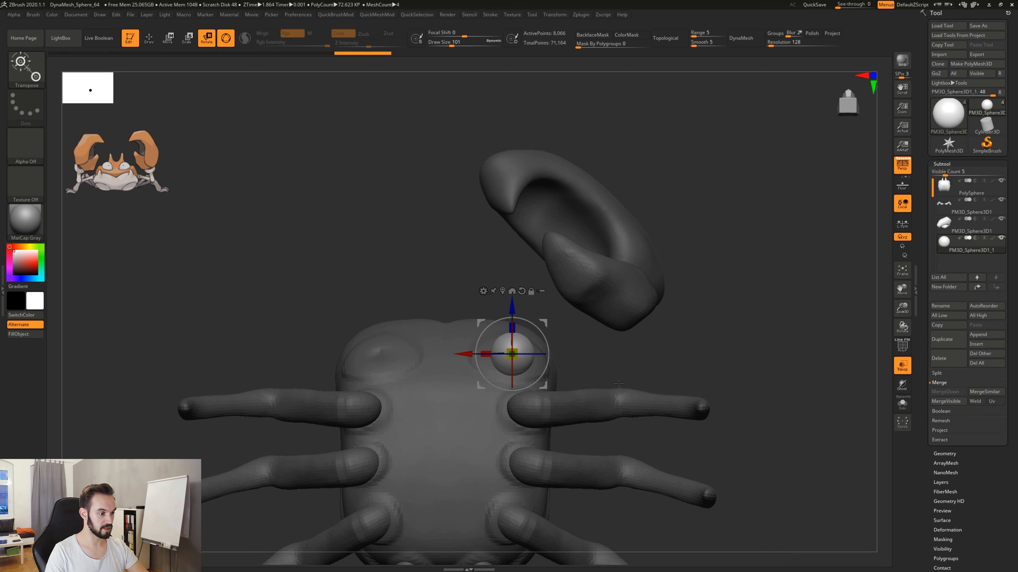
# Convert the sphere to DynaMesh at resolution 64.
pyautogui.press('q')
pyautogui.click(782, 43)
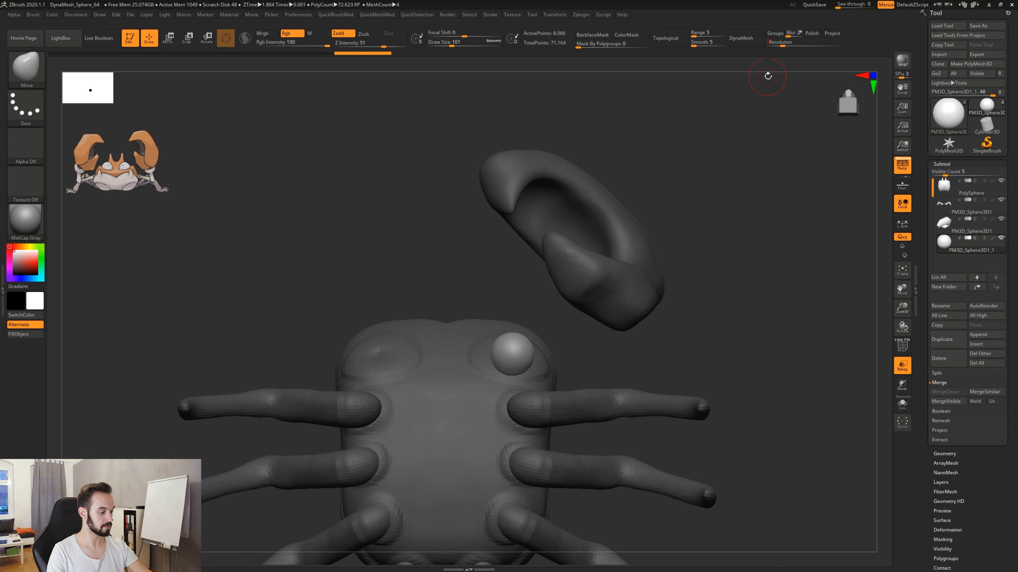
pyautogui.click(745, 41)
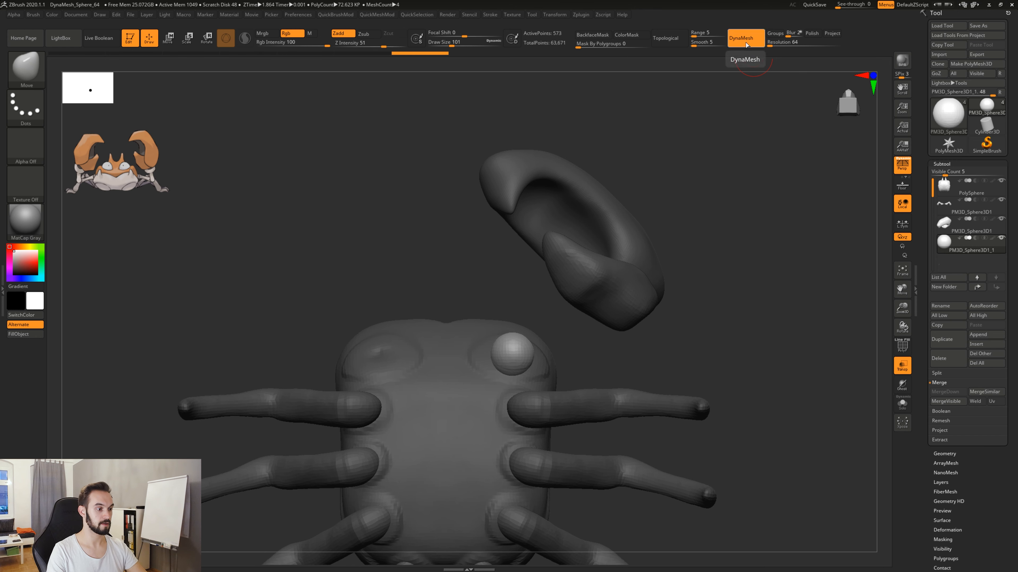
# Stretch the sphere outward into a long arm with the Move brush at draw size 268, remeshing it between pulls.
pyautogui.press('space')
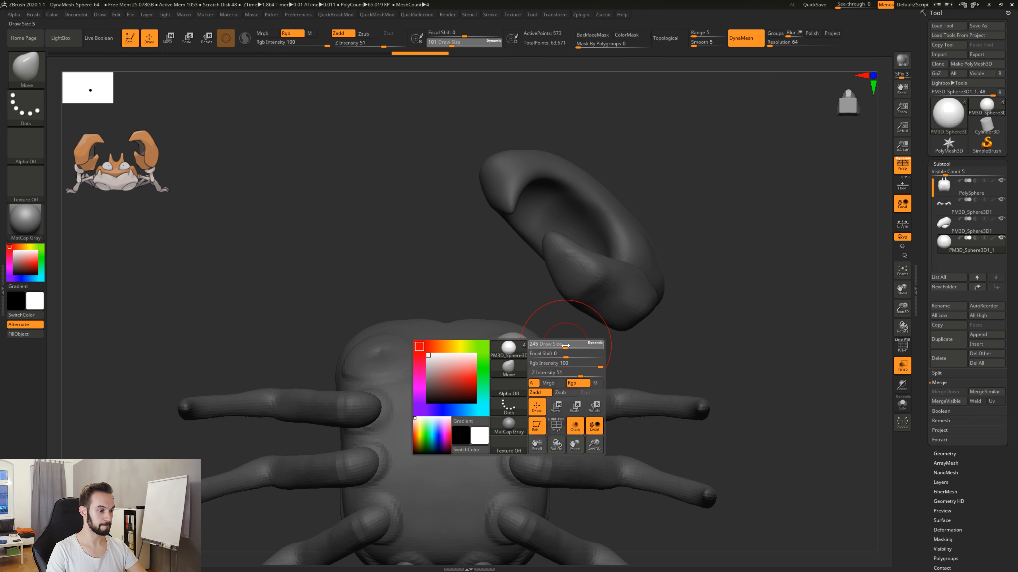
pyautogui.moveTo(565, 345)
pyautogui.mouseDown()
pyautogui.moveTo(551, 355)
pyautogui.moveTo(646, 348)
pyautogui.mouseUp()
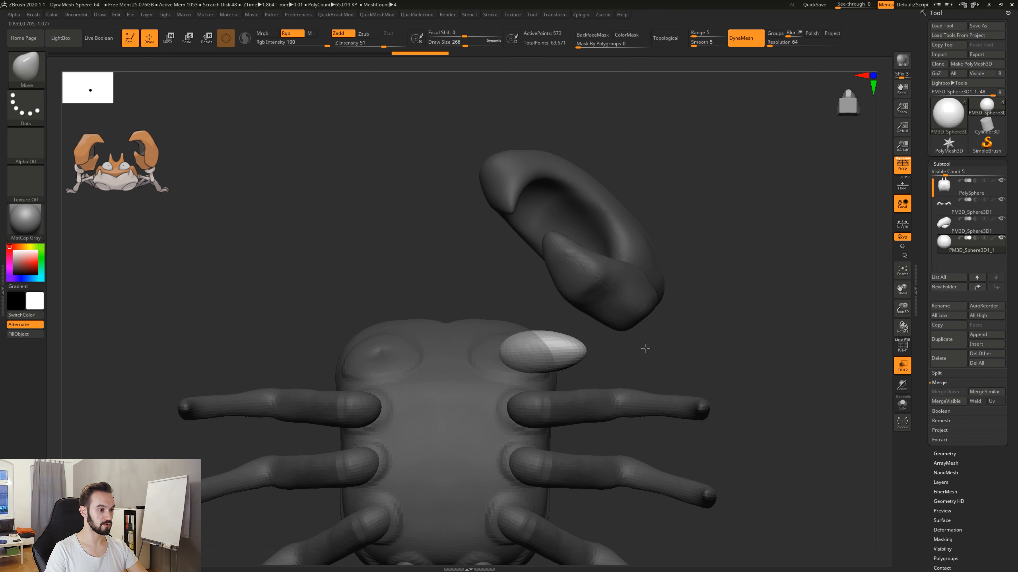
pyautogui.hotkey('ctrl', 'z')
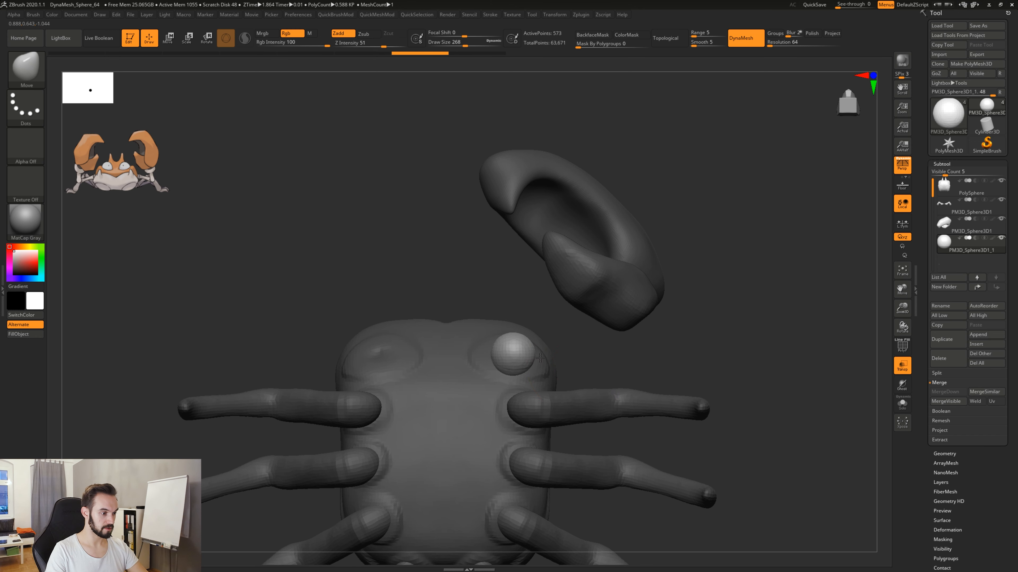
pyautogui.moveTo(534, 358); pyautogui.dragTo(568, 358)
pyautogui.keyDown('ctrl'); pyautogui.moveTo(623, 338); pyautogui.dragTo(677, 375); pyautogui.keyUp('ctrl')
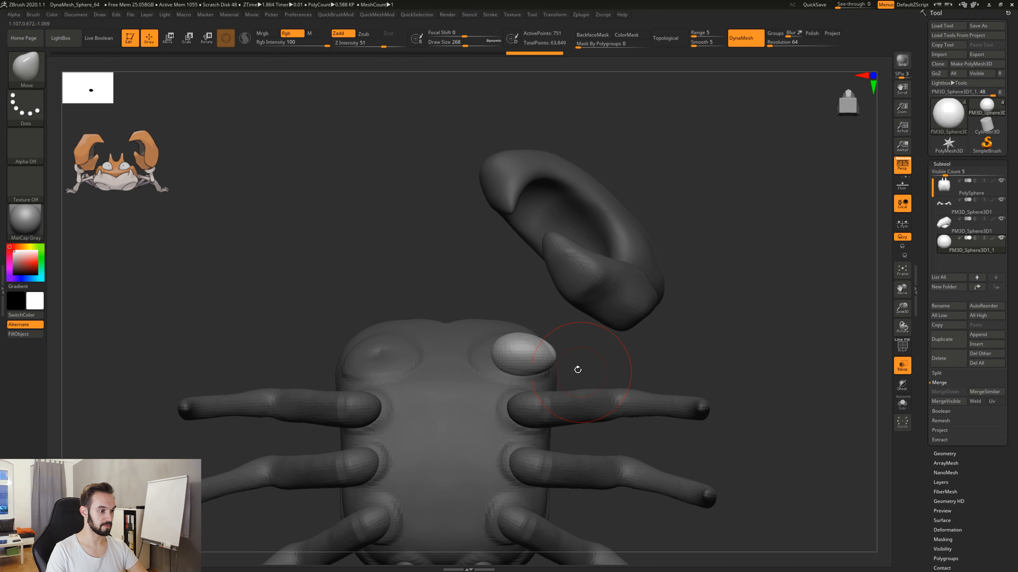
pyautogui.moveTo(547, 355)
pyautogui.mouseDown()
pyautogui.moveTo(649, 349)
pyautogui.moveTo(565, 351)
pyautogui.moveTo(620, 350)
pyautogui.mouseUp()
pyautogui.moveTo(701, 290); pyautogui.dragTo(661, 369)
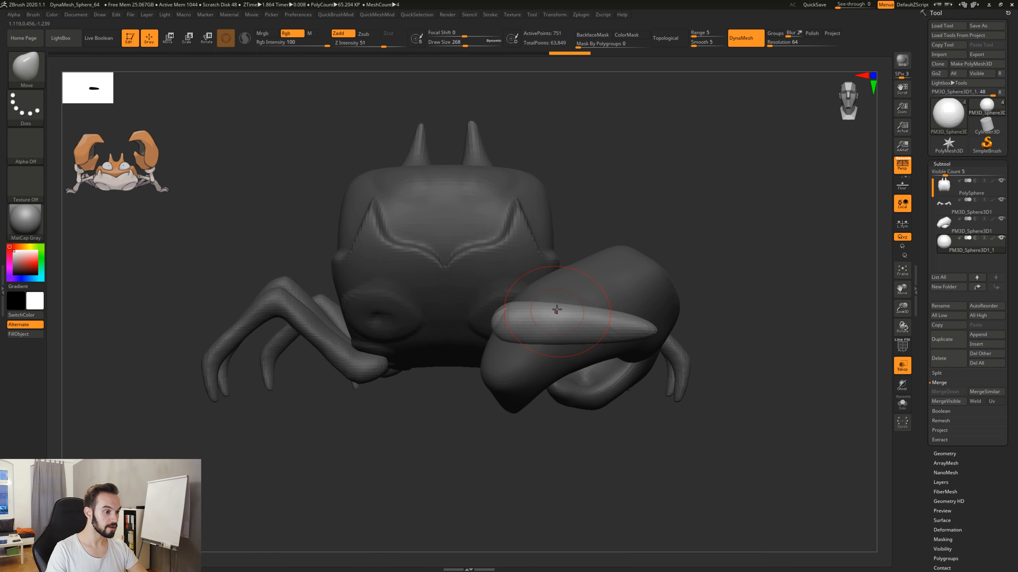
# Bend the arm's outer part forward to the base of the claw, remesh it, and smooth its tip.
pyautogui.moveTo(644, 232); pyautogui.dragTo(570, 314)
pyautogui.moveTo(590, 379); pyautogui.dragTo(635, 376)
pyautogui.moveTo(601, 338); pyautogui.dragTo(582, 351)
pyautogui.moveTo(566, 325); pyautogui.dragTo(559, 330)
pyautogui.moveTo(594, 405)
pyautogui.mouseDown()
pyautogui.moveTo(593, 453)
pyautogui.moveTo(683, 410)
pyautogui.moveTo(742, 324)
pyautogui.moveTo(778, 328)
pyautogui.moveTo(738, 346)
pyautogui.moveTo(676, 265)
pyautogui.moveTo(679, 230)
pyautogui.mouseUp()
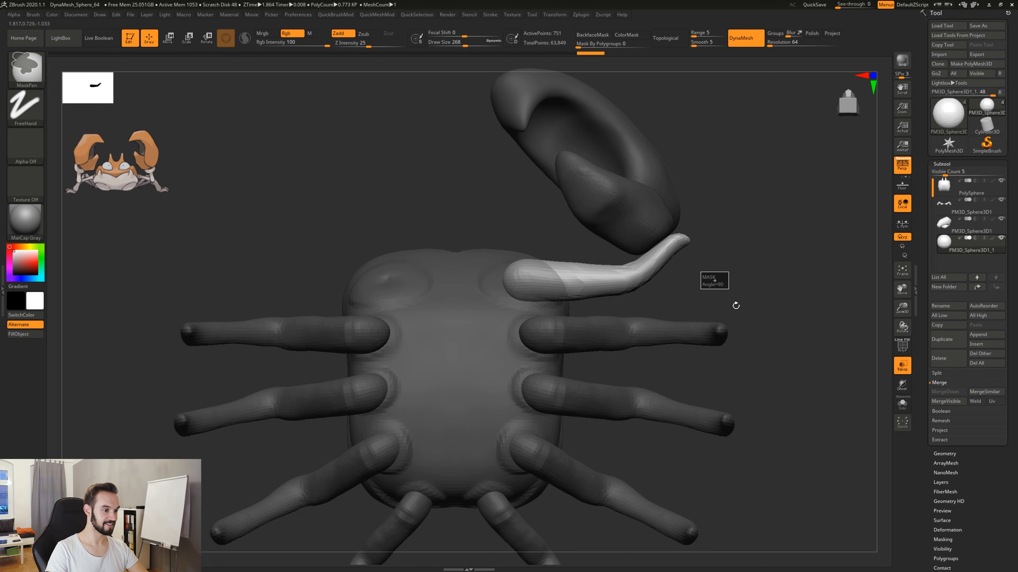
pyautogui.press('shift')
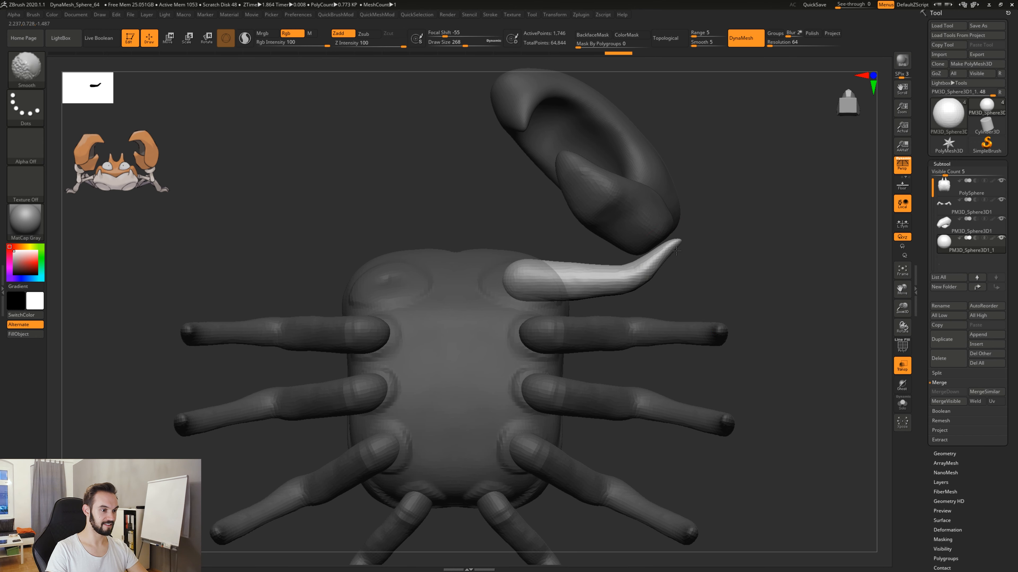
pyautogui.keyDown('shift'); pyautogui.moveTo(676, 251); pyautogui.dragTo(671, 251); pyautogui.keyUp('shift')
# Thicken the arm's outer end with the Inflate brush at draw size 120, and check it from the front.
pyautogui.press('b')
pyautogui.press('i')
pyautogui.press('n')
pyautogui.press('space')
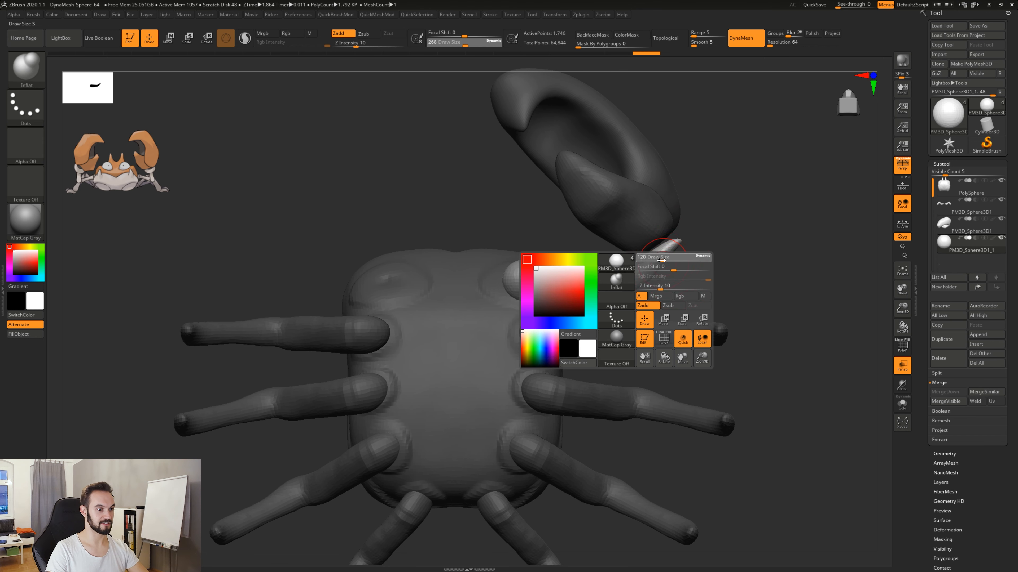
pyautogui.click(661, 261)
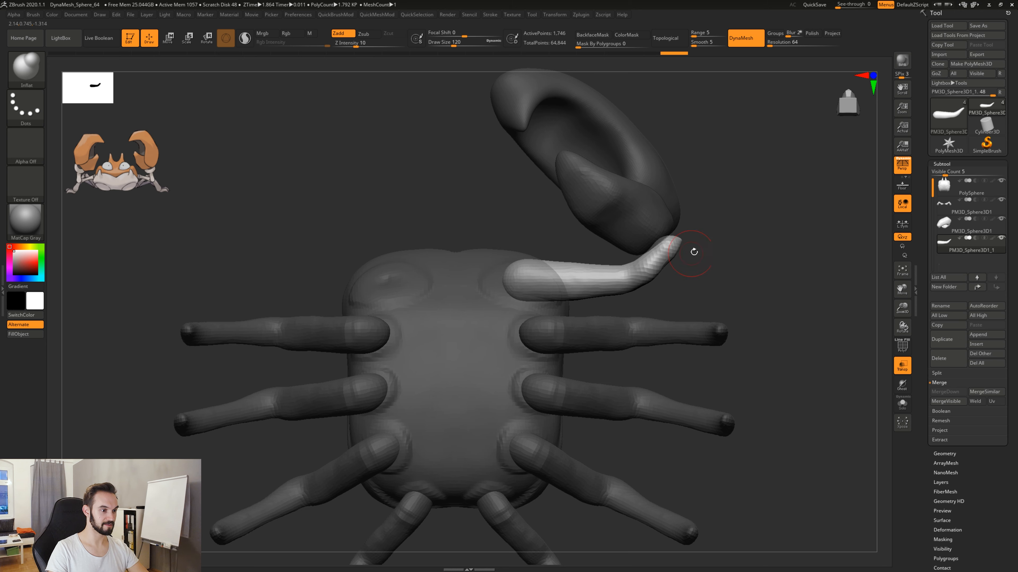
pyautogui.moveTo(693, 252); pyautogui.dragTo(663, 276)
pyautogui.moveTo(759, 223); pyautogui.dragTo(817, 250)
pyautogui.moveTo(713, 248); pyautogui.dragTo(701, 350)
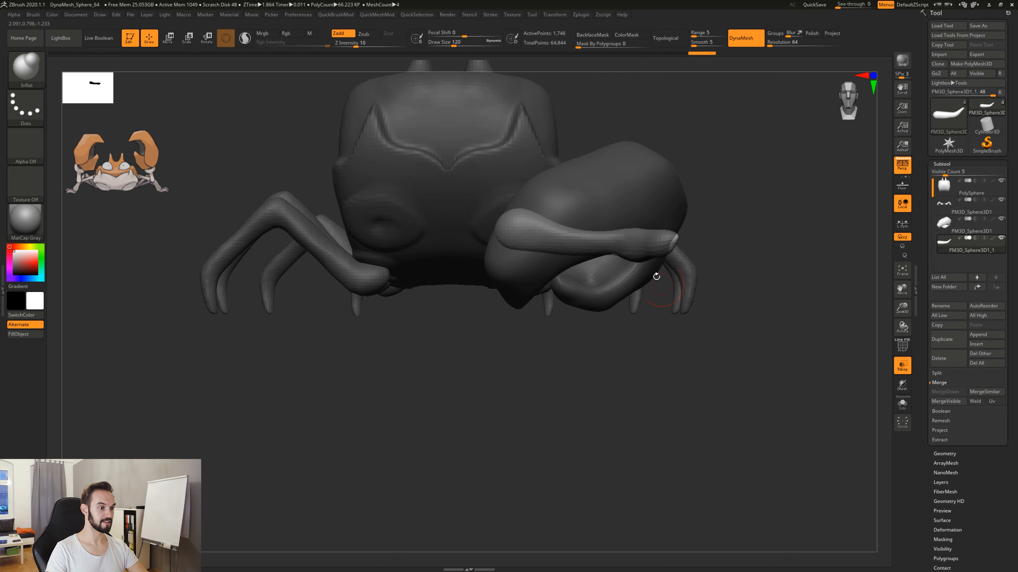
# Pull the arm's outer end upward toward the claw with the Move brush at draw size 268, and turn on Ghost transparency.
pyautogui.press('space')
pyautogui.click(656, 248)
pyautogui.press('b')
pyautogui.press('m')
pyautogui.press('v')
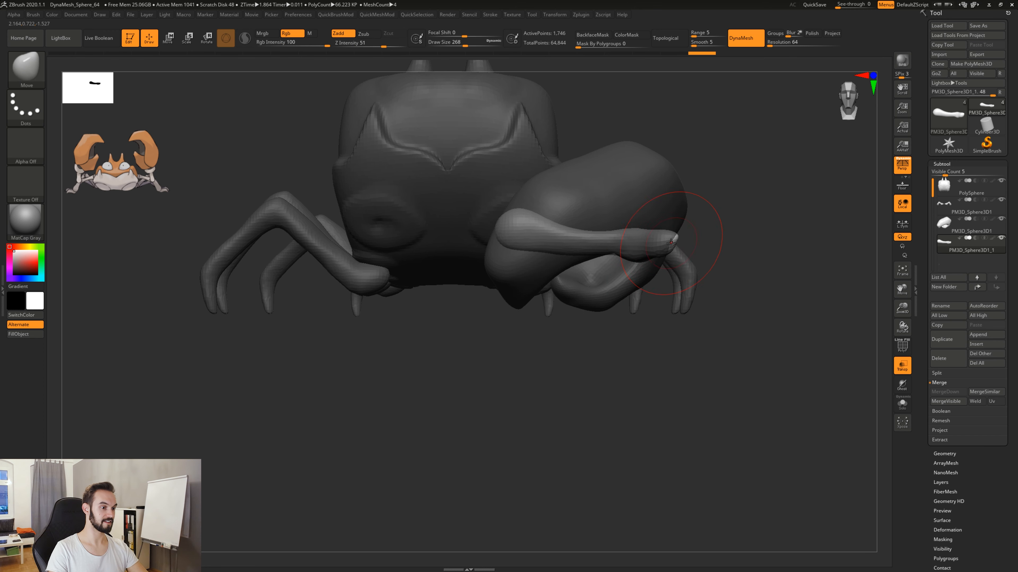
pyautogui.moveTo(676, 221); pyautogui.dragTo(680, 207)
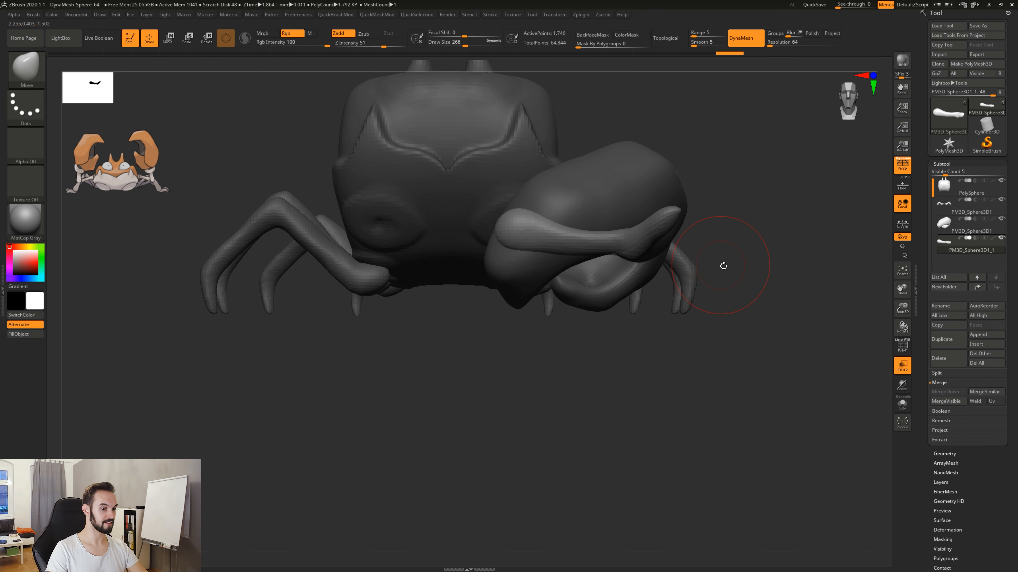
pyautogui.moveTo(741, 277); pyautogui.dragTo(645, 272)
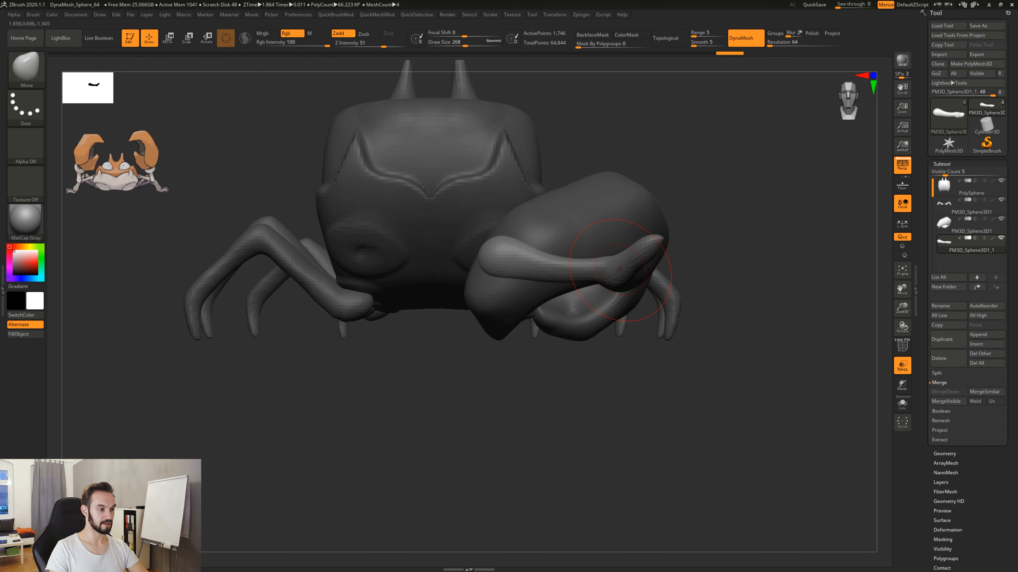
pyautogui.moveTo(621, 372); pyautogui.dragTo(659, 356)
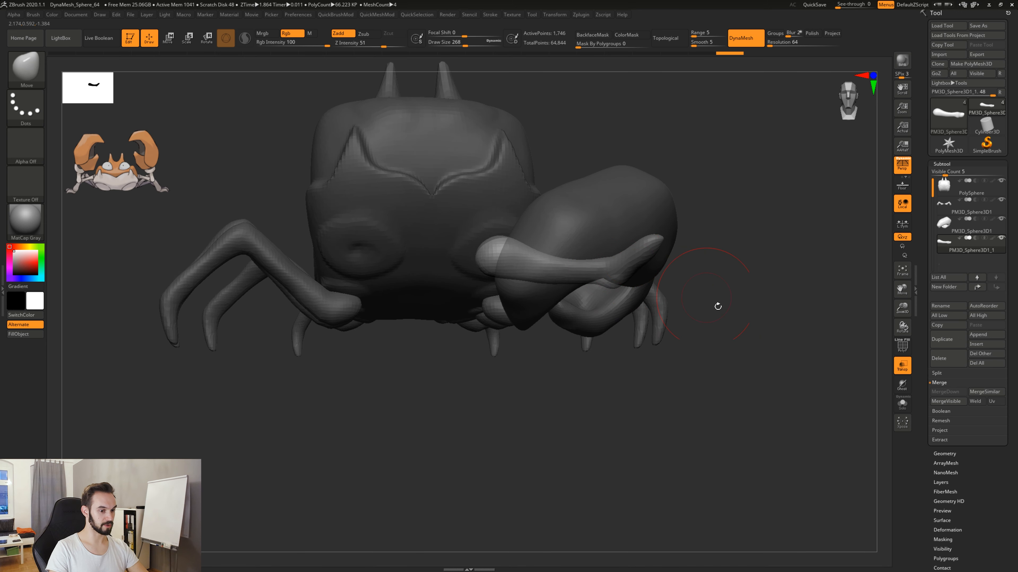
pyautogui.click(903, 386)
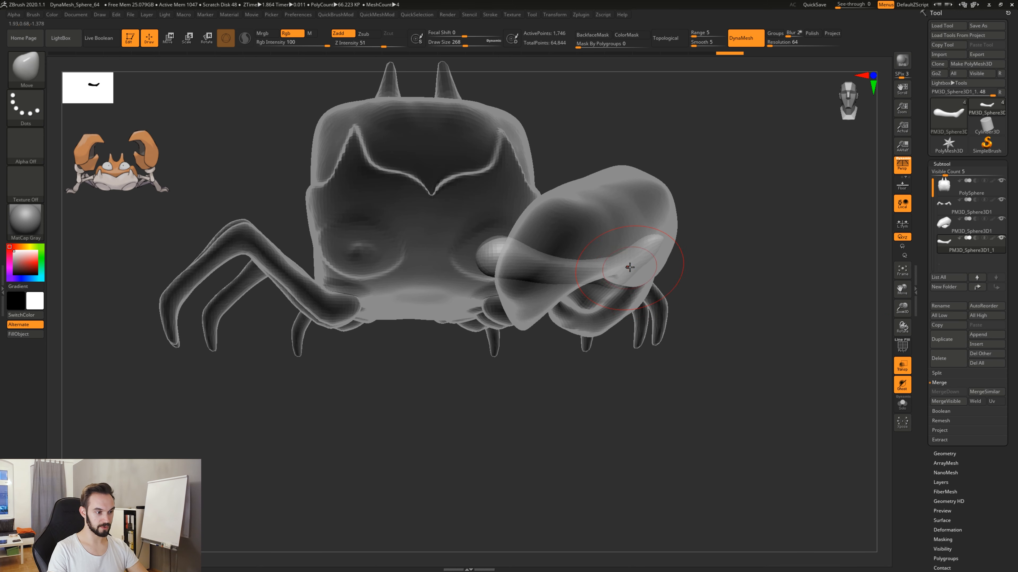
# Pull the arm's elbow and outer end in against the base of the claw with the Move brush at draw size 268.
pyautogui.moveTo(627, 383); pyautogui.dragTo(525, 281)
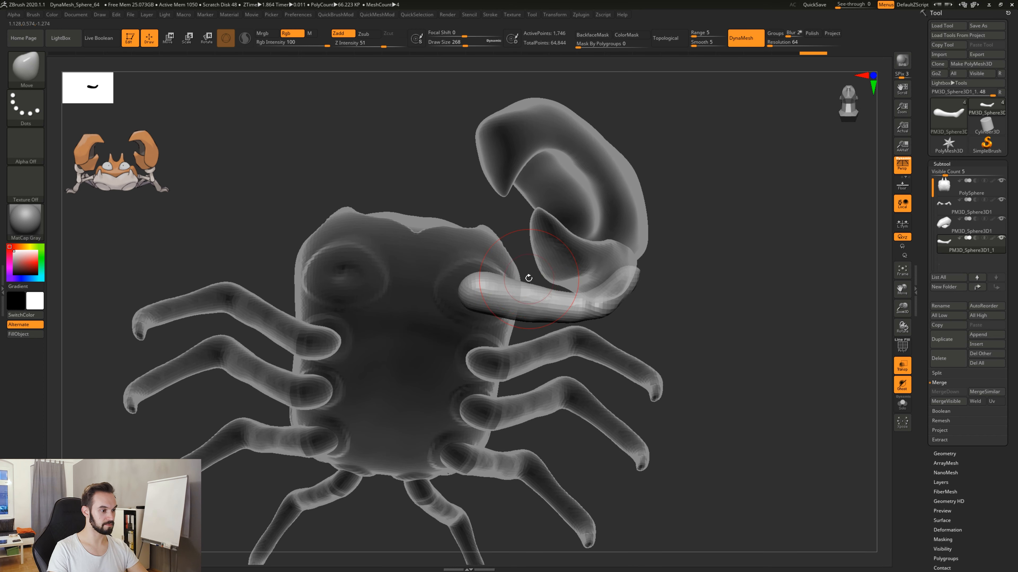
pyautogui.moveTo(529, 305)
pyautogui.mouseDown()
pyautogui.moveTo(619, 283)
pyautogui.moveTo(595, 281)
pyautogui.mouseUp()
pyautogui.moveTo(611, 242); pyautogui.dragTo(606, 242)
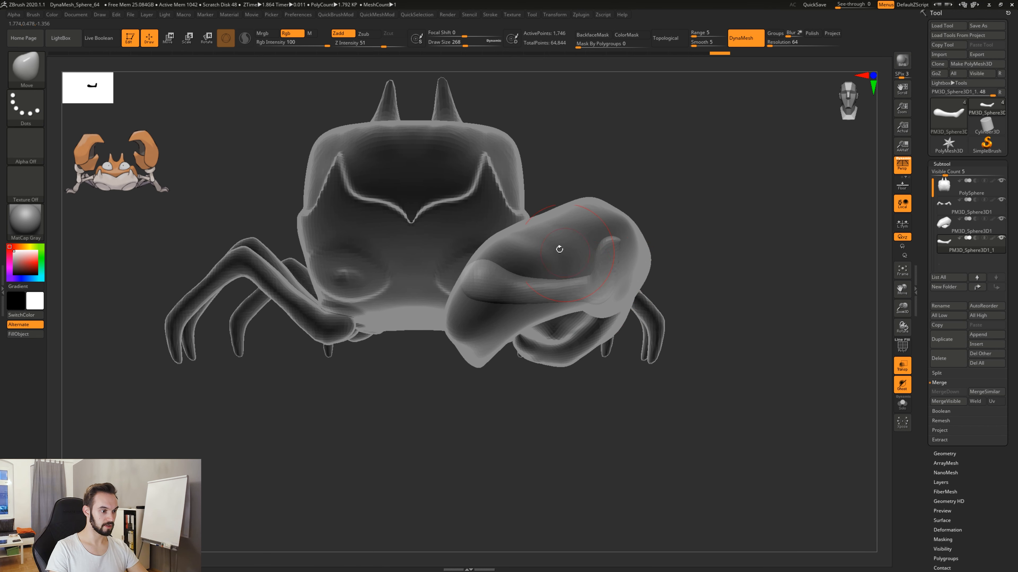
pyautogui.moveTo(571, 252); pyautogui.dragTo(619, 277, button='right')
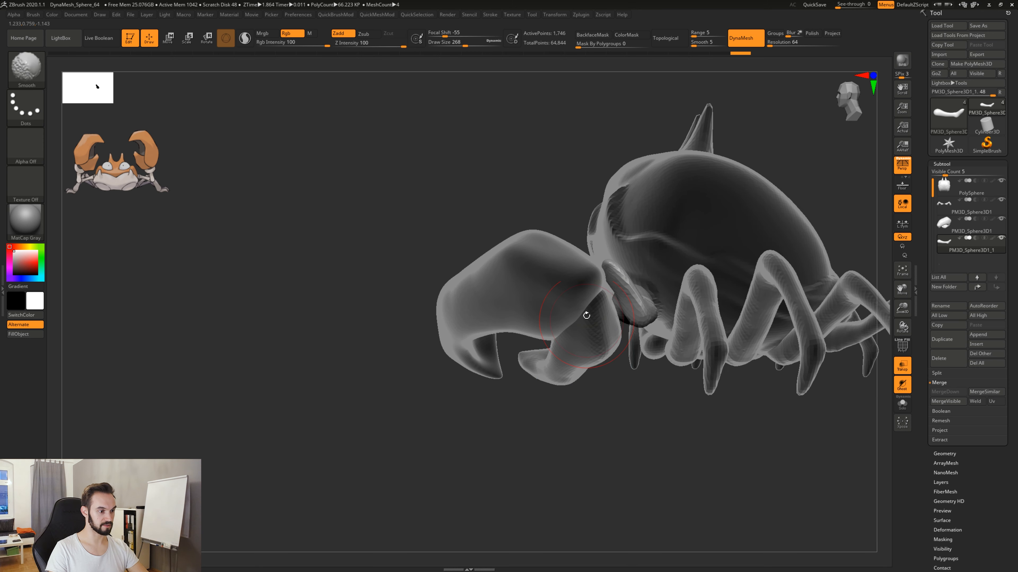
pyautogui.moveTo(635, 379); pyautogui.dragTo(624, 424, button='right')
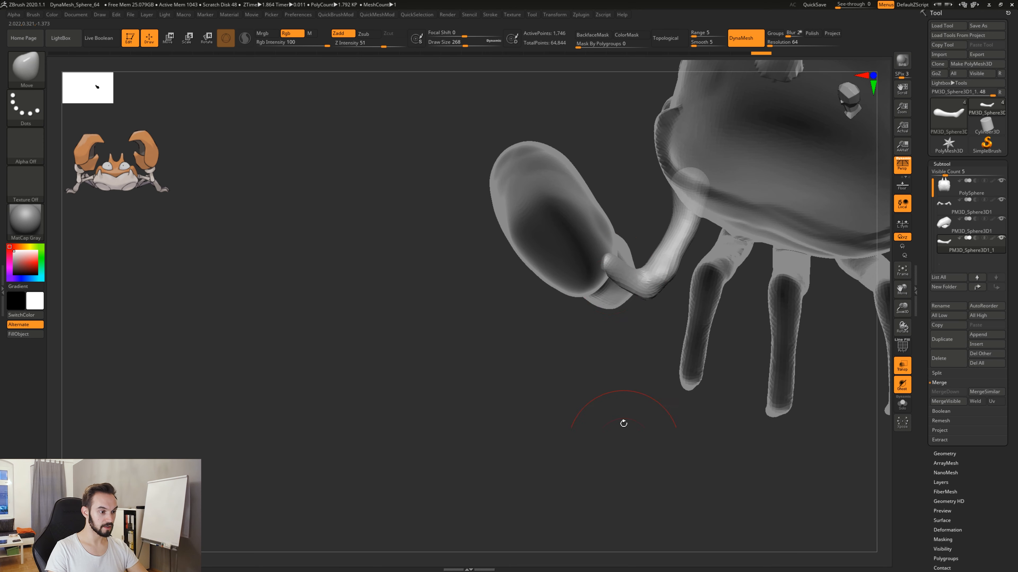
pyautogui.moveTo(636, 278)
pyautogui.mouseDown()
pyautogui.moveTo(652, 293)
pyautogui.moveTo(642, 287)
pyautogui.mouseUp()
# Thicken the arm's outer end with the Inflate brush at draw size 140 and remesh it.
pyautogui.press('space')
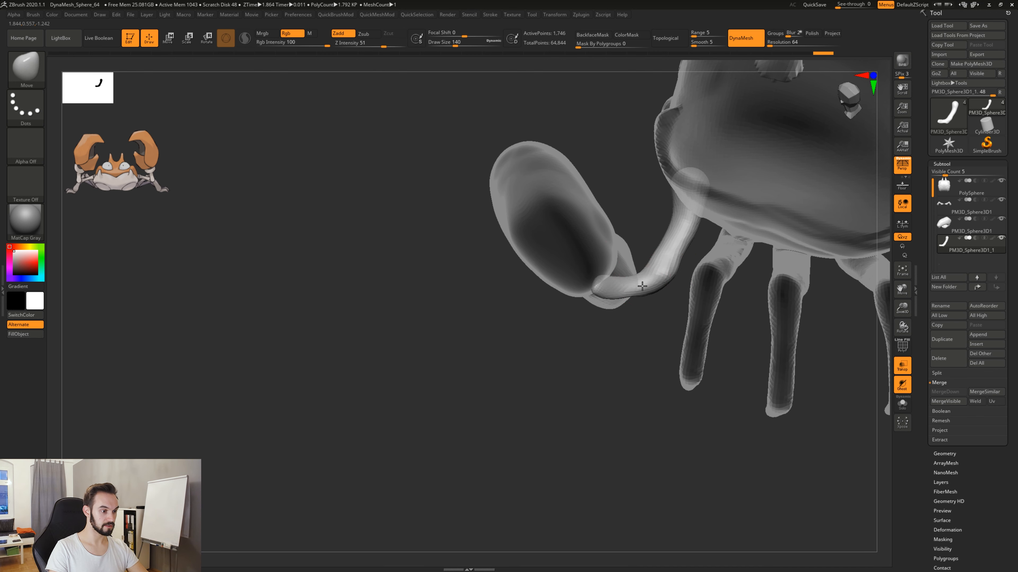
pyautogui.press('b')
pyautogui.press('i')
pyautogui.press('n')
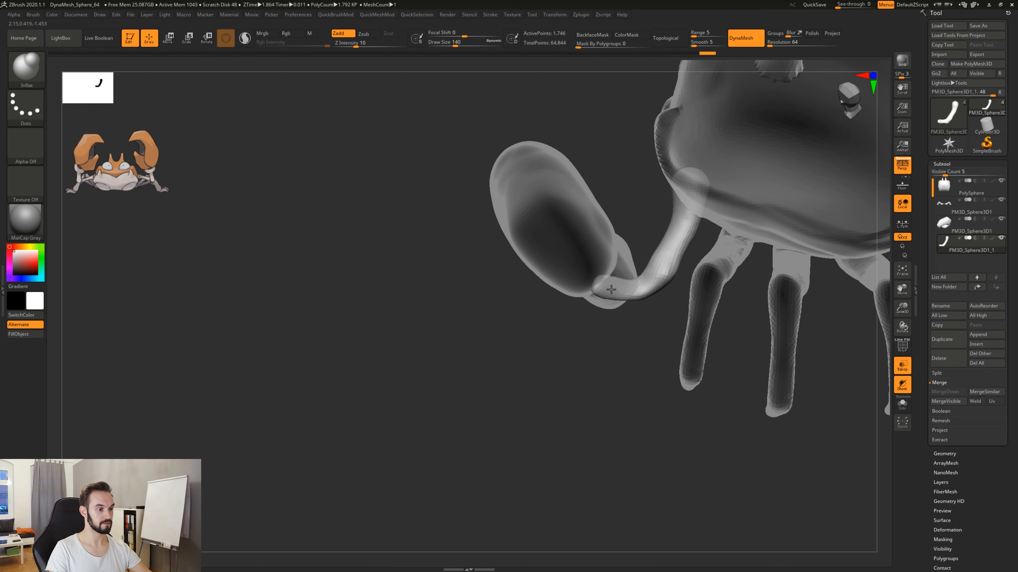
pyautogui.moveTo(616, 291); pyautogui.dragTo(669, 335, button='right')
pyautogui.keyDown('shift'); pyautogui.moveTo(674, 348); pyautogui.dragTo(658, 324); pyautogui.keyUp('shift')
pyautogui.moveTo(637, 275); pyautogui.dragTo(617, 355, button='right')
pyautogui.press('ctrl')
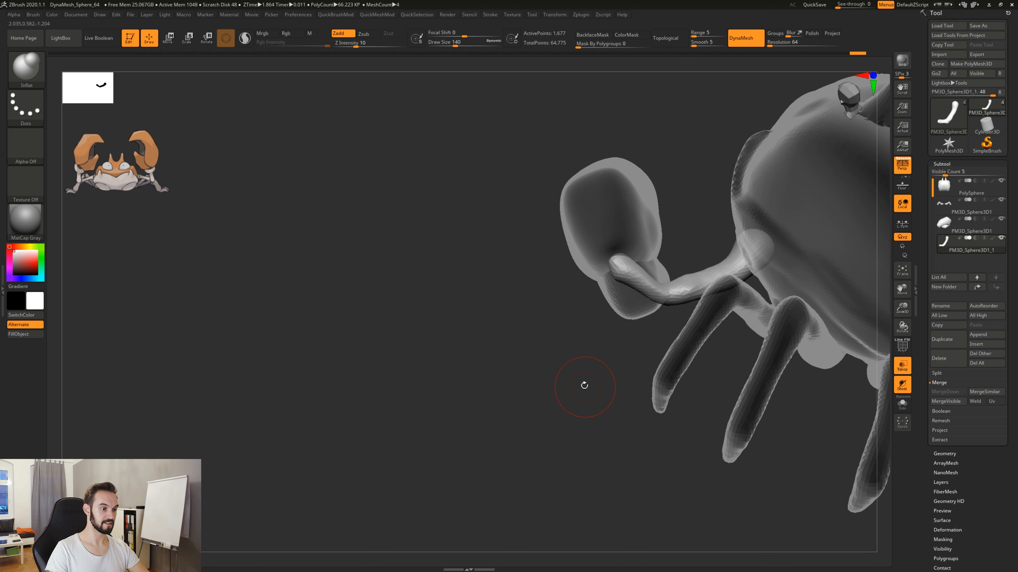
pyautogui.keyDown('shift'); pyautogui.moveTo(675, 305); pyautogui.dragTo(663, 297); pyautogui.keyUp('shift')
pyautogui.moveTo(657, 298); pyautogui.dragTo(644, 351, button='right')
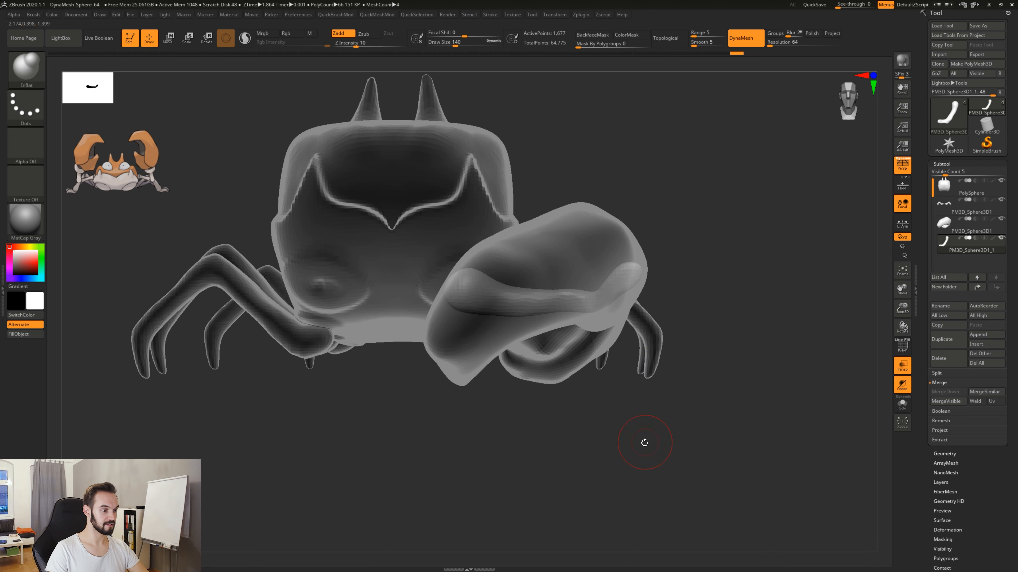
# Adjust the arm's elbow from below with the Move brush at draw size 280.
pyautogui.moveTo(643, 444); pyautogui.dragTo(757, 300, button='right')
pyautogui.keyDown('ctrl'); pyautogui.moveTo(741, 359); pyautogui.dragTo(717, 324, button='right'); pyautogui.keyUp('ctrl')
pyautogui.press(']')
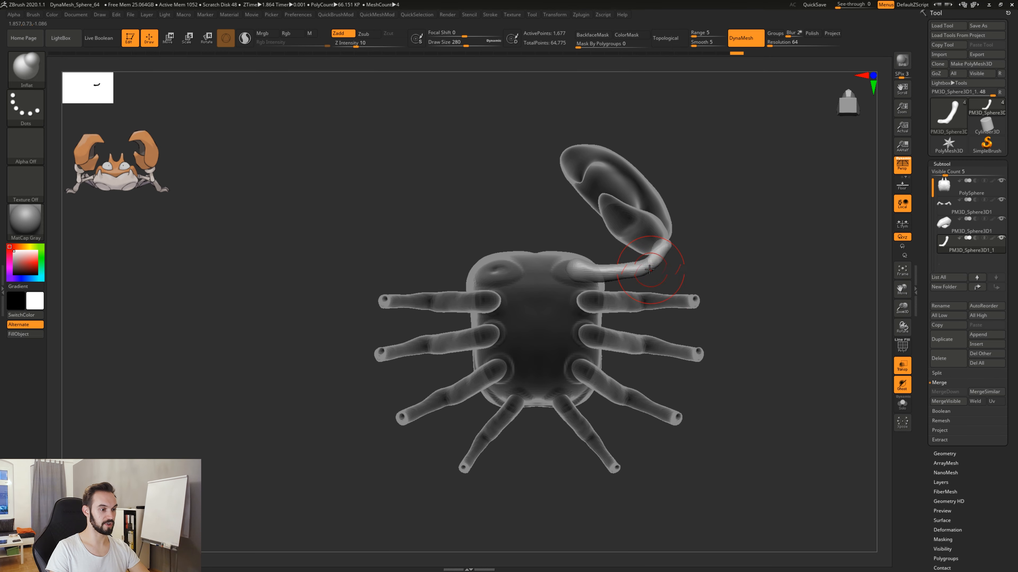
pyautogui.moveTo(652, 269); pyautogui.dragTo(632, 267)
pyautogui.press('b')
pyautogui.press('m')
pyautogui.press('v')
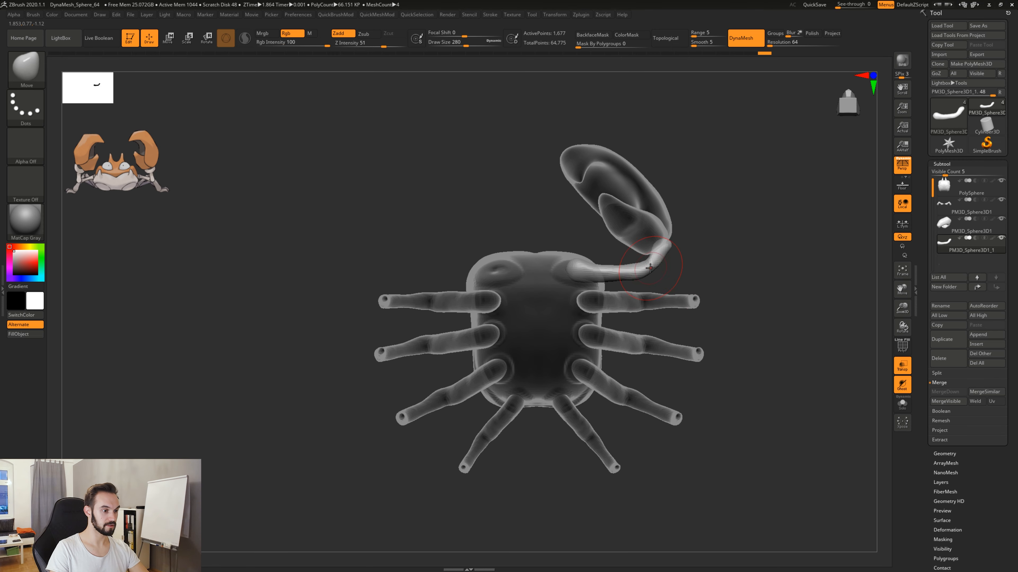
pyautogui.moveTo(632, 275); pyautogui.dragTo(635, 278)
pyautogui.keyDown('shift'); pyautogui.moveTo(717, 276); pyautogui.dragTo(711, 357); pyautogui.keyUp('shift')
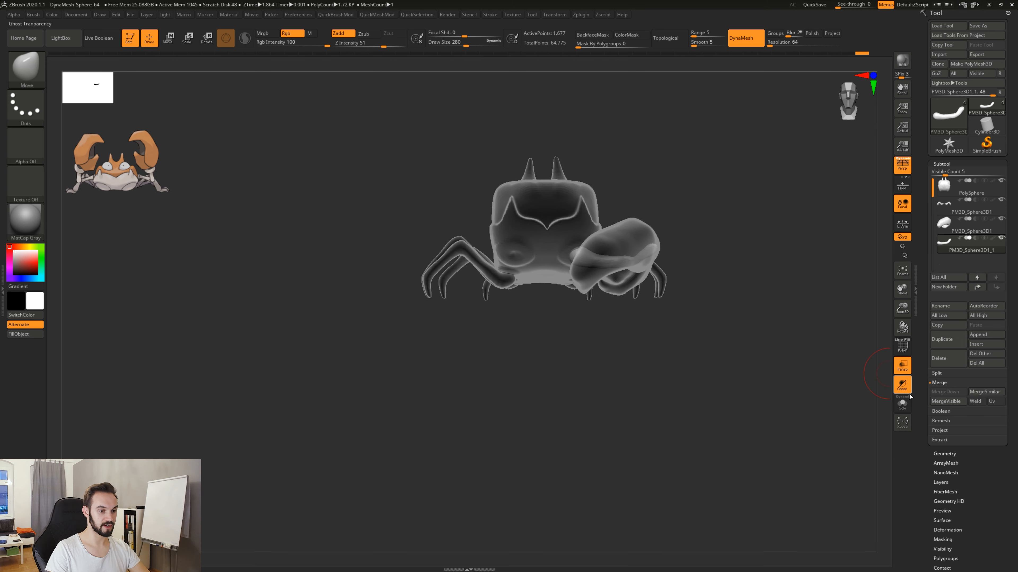
# Turn off transparency, and reshape the arm's elbow and outer end with the Move brush at draw size 280.
pyautogui.click(905, 372)
pyautogui.click(905, 370)
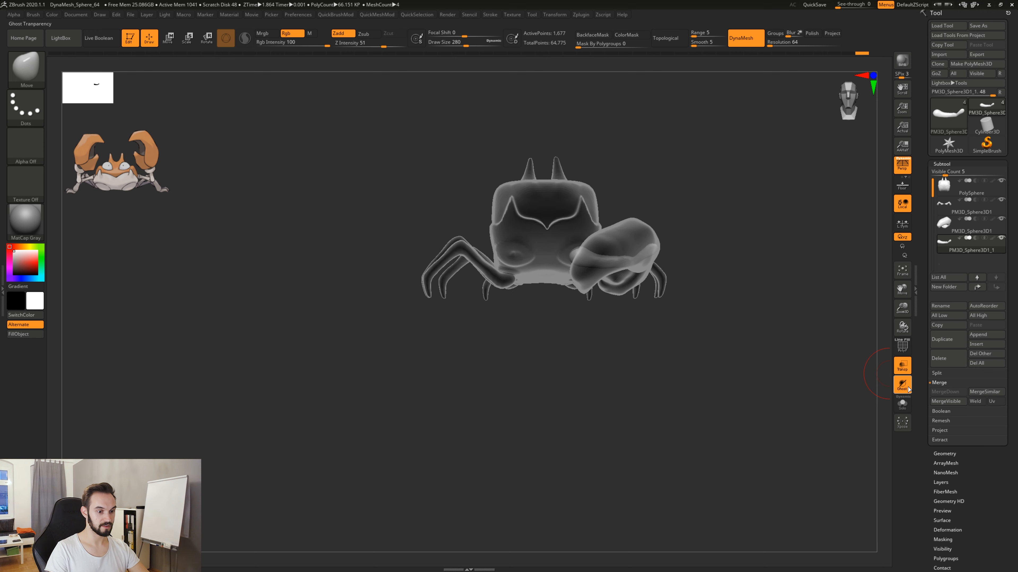
pyautogui.click(906, 370)
pyautogui.moveTo(703, 360); pyautogui.dragTo(622, 426)
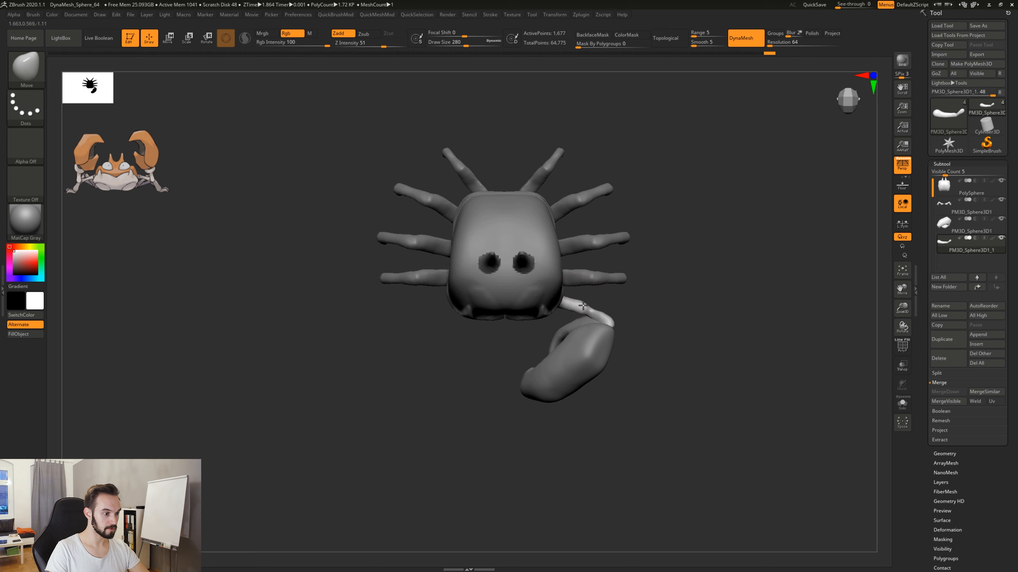
pyautogui.moveTo(639, 406)
pyautogui.mouseDown()
pyautogui.moveTo(619, 296)
pyautogui.moveTo(619, 332)
pyautogui.mouseUp()
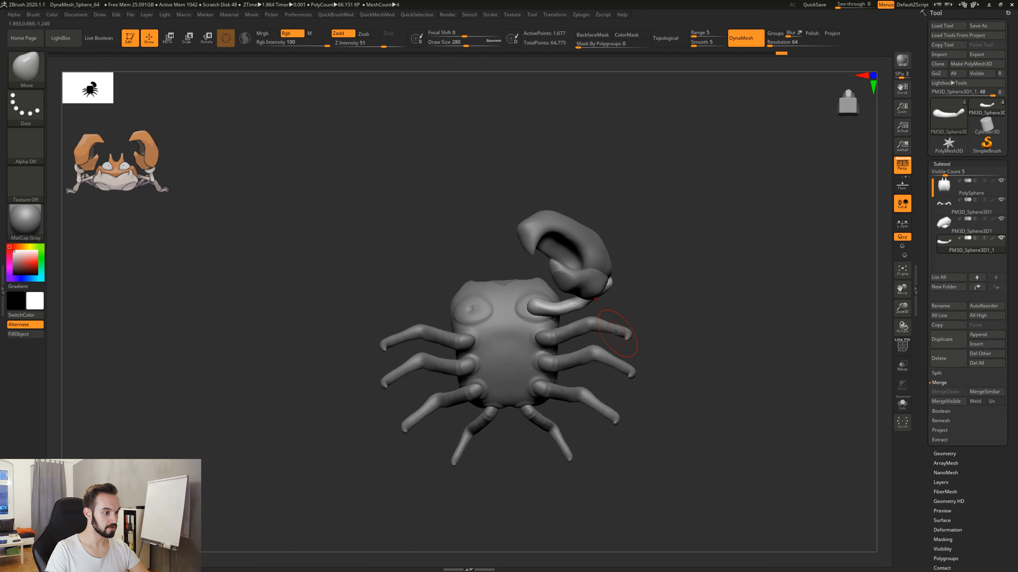
pyautogui.moveTo(536, 306); pyautogui.dragTo(559, 318, button='right')
pyautogui.moveTo(537, 379); pyautogui.dragTo(553, 311, button='right')
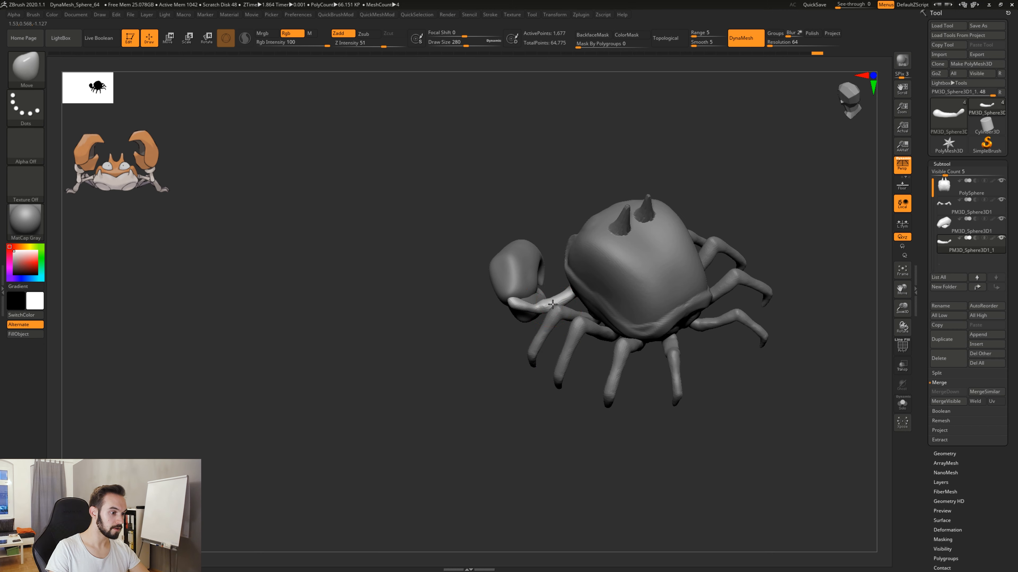
pyautogui.moveTo(491, 295)
pyautogui.mouseDown(button='right')
pyautogui.moveTo(521, 303)
pyautogui.moveTo(505, 305)
pyautogui.mouseUp(button='right')
# Thicken the arm around the elbow with the Inflate brush at draw size 154.
pyautogui.press('space')
pyautogui.moveTo(506, 306); pyautogui.dragTo(493, 307)
pyautogui.press('b')
pyautogui.press('i')
pyautogui.press('n')
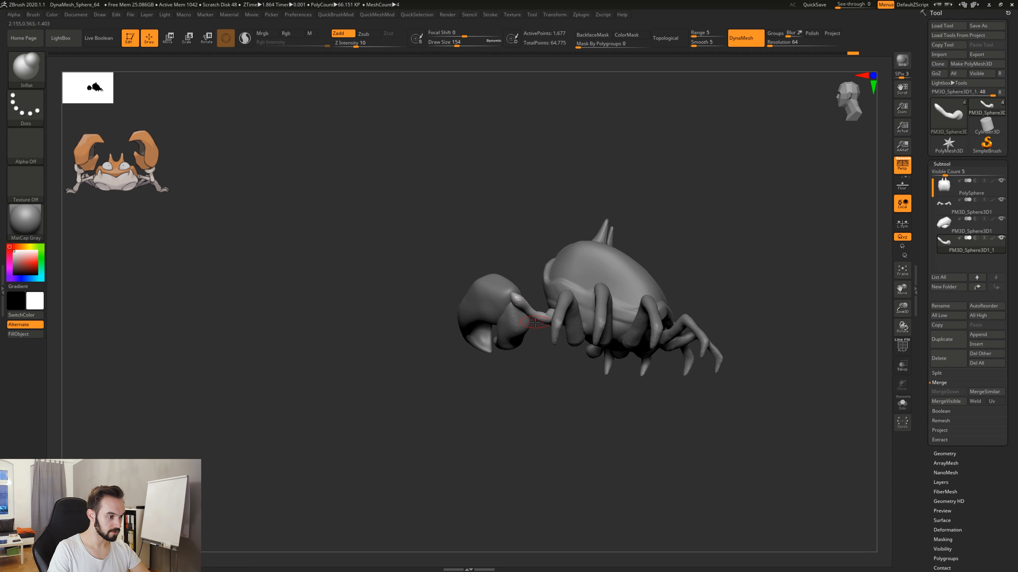
pyautogui.moveTo(535, 322); pyautogui.dragTo(529, 342, button='right')
pyautogui.moveTo(521, 385); pyautogui.dragTo(535, 354, button='right')
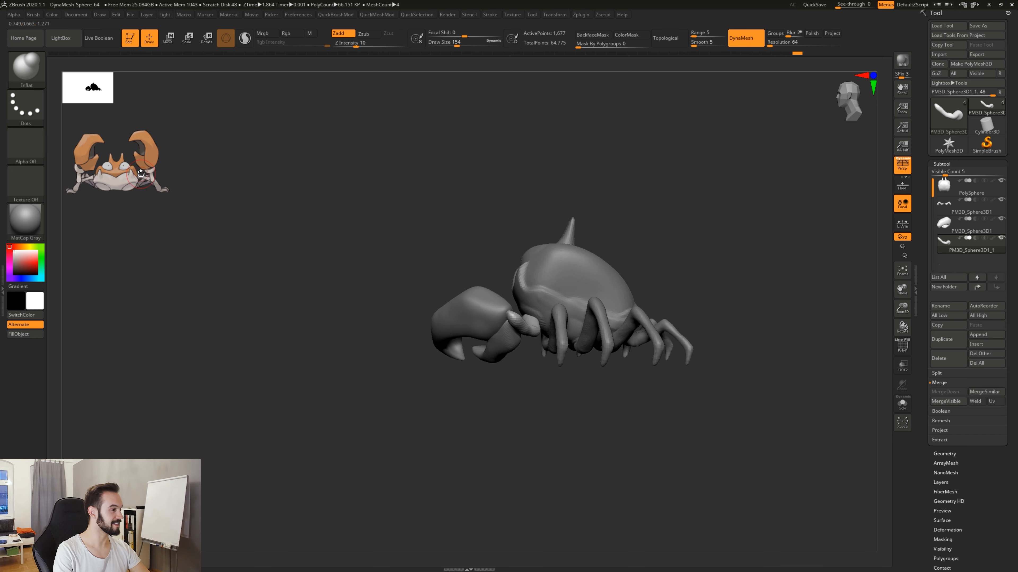
# Switch to the Move brush and mirror the arm to the other side of the body with Mirror And Weld.
pyautogui.moveTo(479, 441)
pyautogui.mouseDown(button='right')
pyautogui.moveTo(580, 454)
pyautogui.moveTo(643, 369)
pyautogui.moveTo(517, 333)
pyautogui.moveTo(585, 371)
pyautogui.moveTo(556, 429)
pyautogui.moveTo(566, 379)
pyautogui.mouseUp(button='right')
pyautogui.press('b')
pyautogui.press('m')
pyautogui.press('v')
pyautogui.moveTo(549, 443); pyautogui.dragTo(597, 343, button='right')
pyautogui.keyDown('alt'); pyautogui.moveTo(662, 319); pyautogui.dragTo(699, 301, button='right'); pyautogui.keyUp('alt')
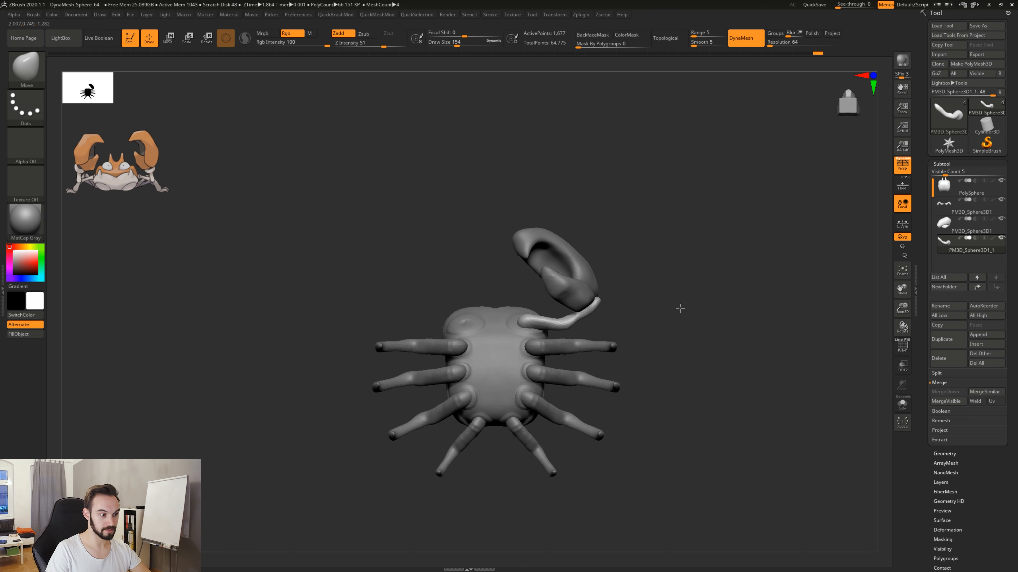
pyautogui.press('2')
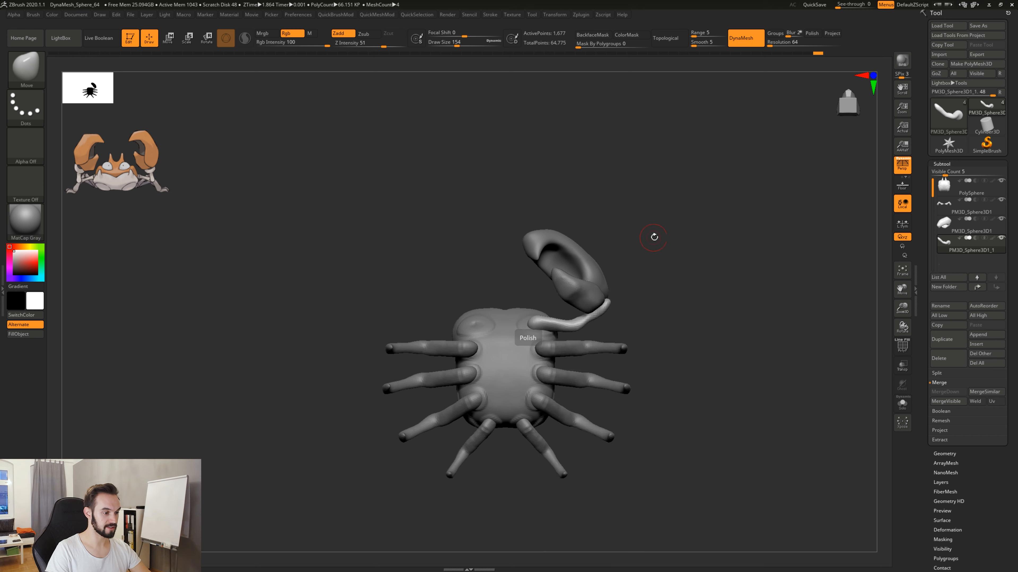
pyautogui.moveTo(655, 237); pyautogui.dragTo(637, 316, button='right')
pyautogui.press('2')
pyautogui.click(615, 458)
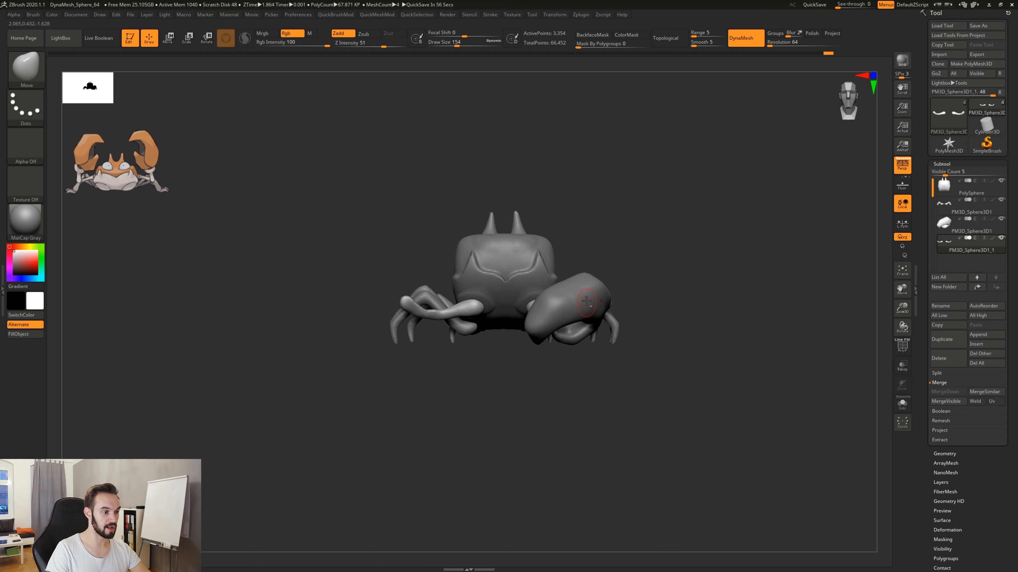
# Select the claw subtool and mirror it to the other side with Mirror And Weld.
pyautogui.keyDown('alt'); pyautogui.click(586, 302); pyautogui.keyUp('alt')
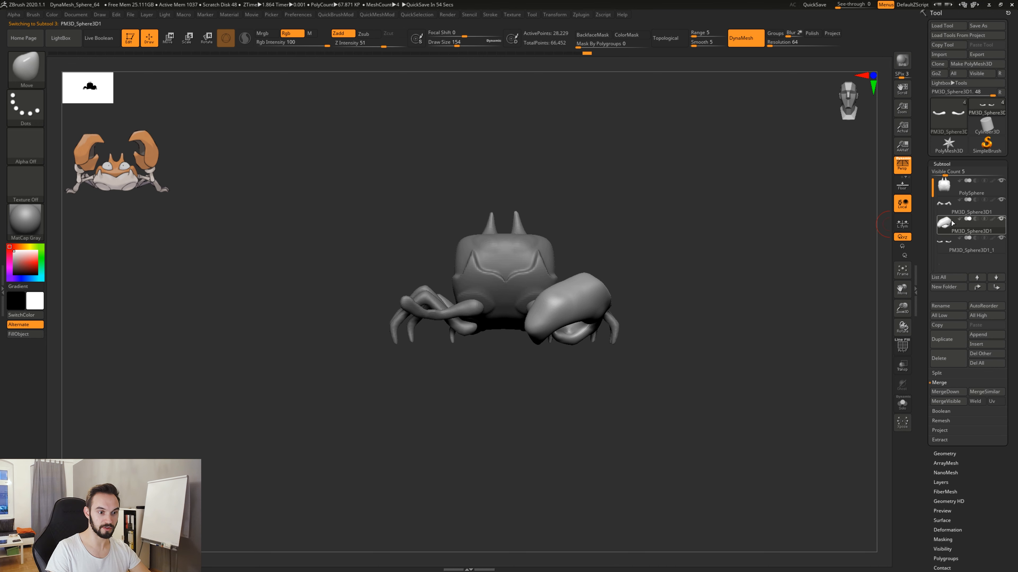
pyautogui.moveTo(595, 415); pyautogui.dragTo(529, 391)
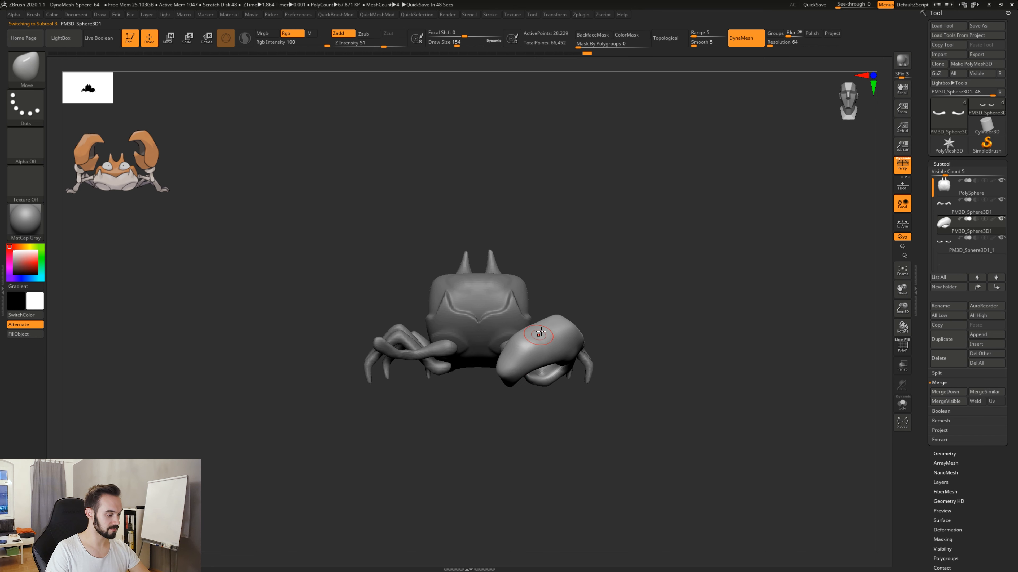
pyautogui.press('2')
pyautogui.click(571, 460)
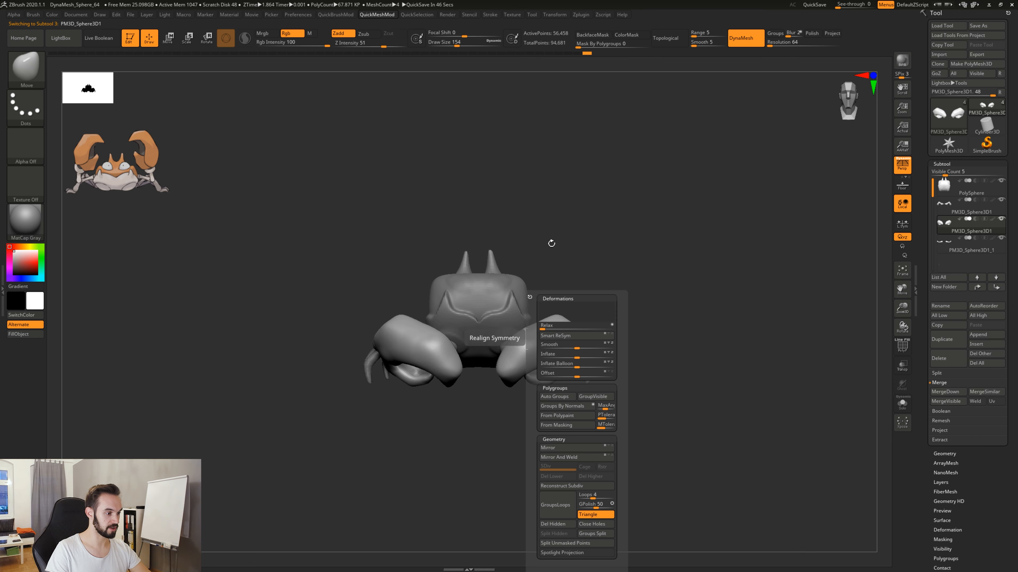
# Select the body subtool and carve two small symmetric eye sockets below the horns with the Clay brush at draw size 90.
pyautogui.moveTo(636, 428)
pyautogui.mouseDown()
pyautogui.moveTo(467, 431)
pyautogui.moveTo(606, 414)
pyautogui.moveTo(574, 405)
pyautogui.moveTo(624, 429)
pyautogui.moveTo(705, 425)
pyautogui.moveTo(636, 445)
pyautogui.moveTo(628, 462)
pyautogui.moveTo(579, 461)
pyautogui.moveTo(621, 468)
pyautogui.moveTo(653, 452)
pyautogui.mouseUp()
pyautogui.keyDown('alt'); pyautogui.click(538, 302); pyautogui.keyUp('alt')
pyautogui.moveTo(594, 258); pyautogui.dragTo(593, 281)
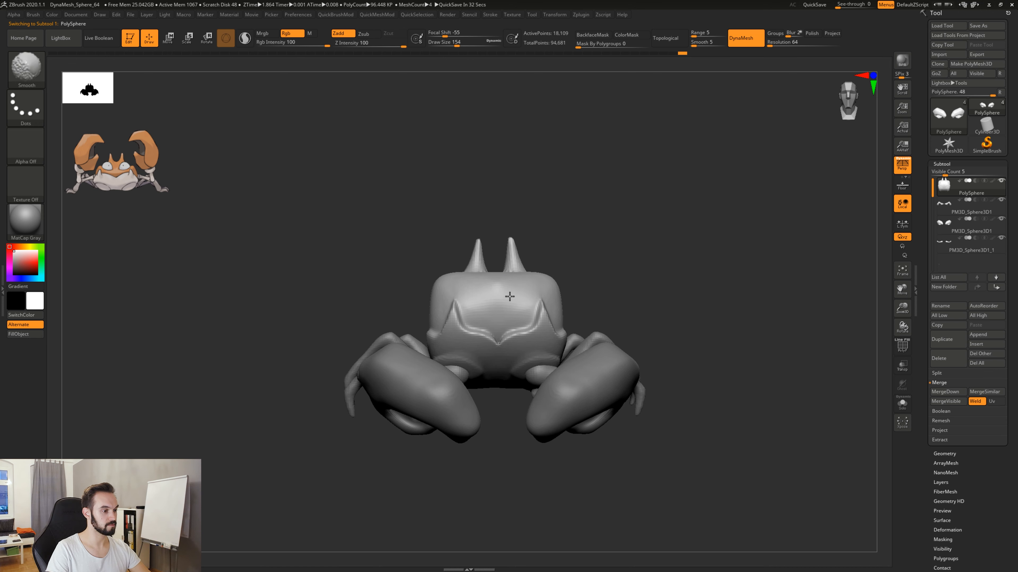
pyautogui.moveTo(627, 300)
pyautogui.mouseDown()
pyautogui.moveTo(618, 290)
pyautogui.moveTo(581, 295)
pyautogui.moveTo(618, 300)
pyautogui.mouseUp()
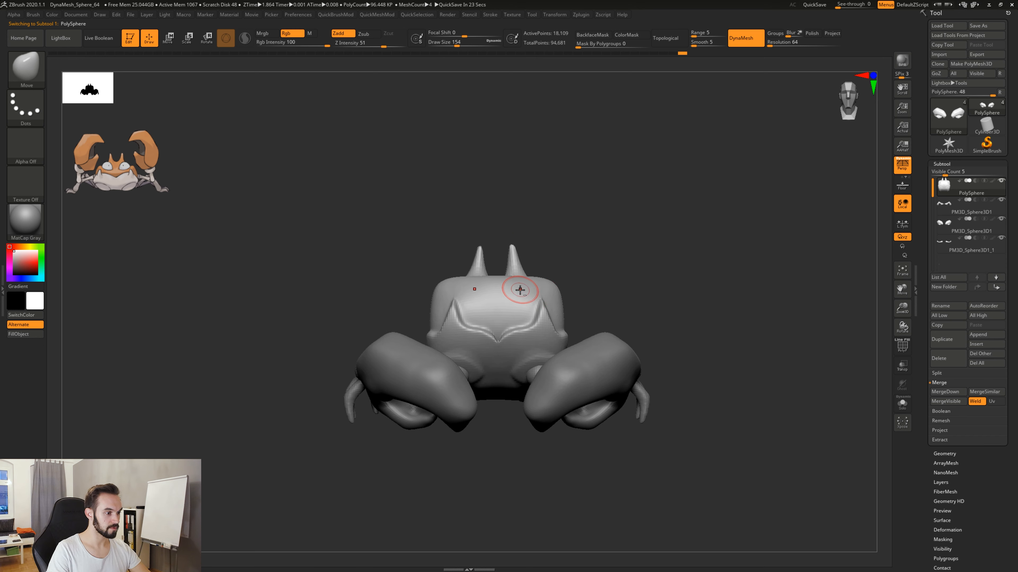
pyautogui.hotkey('ctrl', 'z')
pyautogui.press('b')
pyautogui.press('c')
pyautogui.press('l')
pyautogui.press('space')
pyautogui.moveTo(521, 291); pyautogui.dragTo(514, 292)
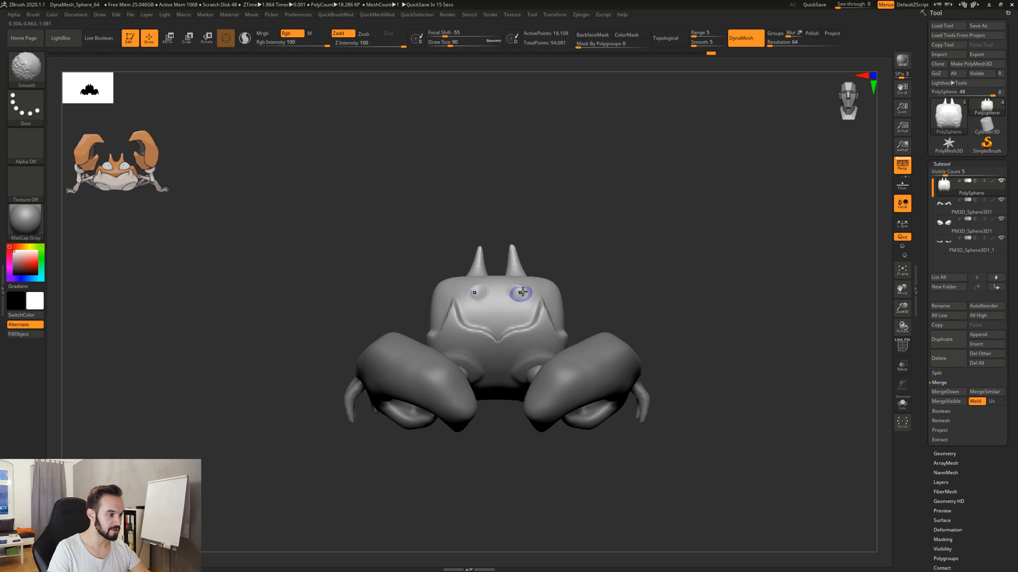
# Smooth and refine the eye sockets, and pull them closer together with the Move brush at draw size 154.
pyautogui.keyDown('shift'); pyautogui.moveTo(519, 293); pyautogui.dragTo(520, 292); pyautogui.keyUp('shift')
pyautogui.moveTo(519, 292); pyautogui.dragTo(517, 292)
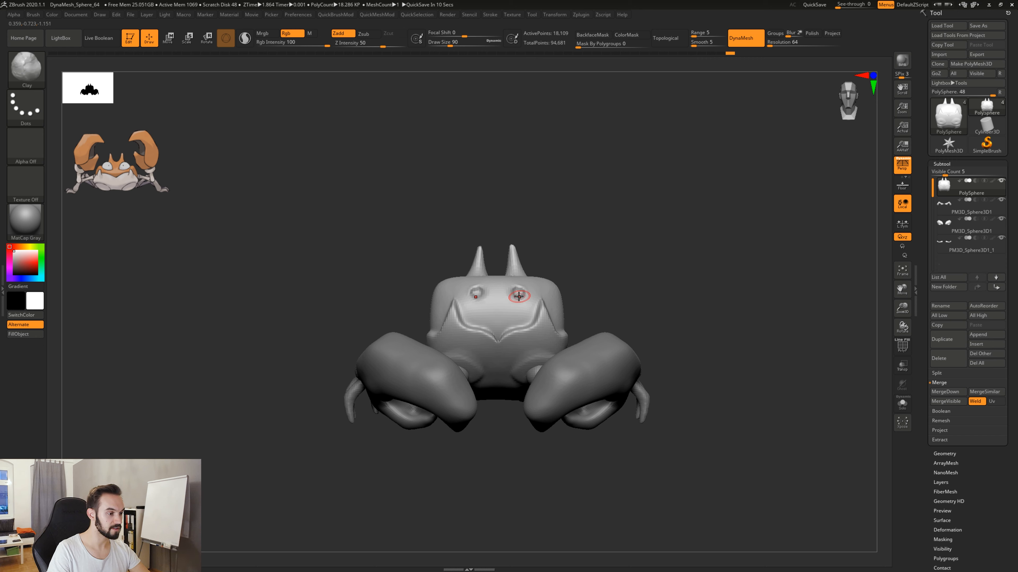
pyautogui.press('space')
pyautogui.moveTo(516, 294); pyautogui.dragTo(521, 293)
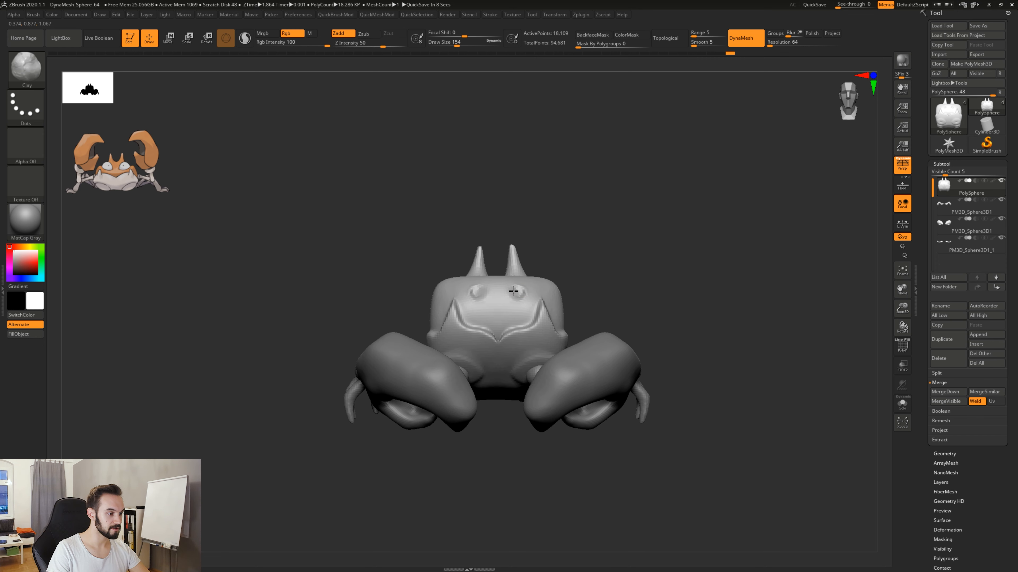
pyautogui.press('b')
pyautogui.press('m')
pyautogui.press('v')
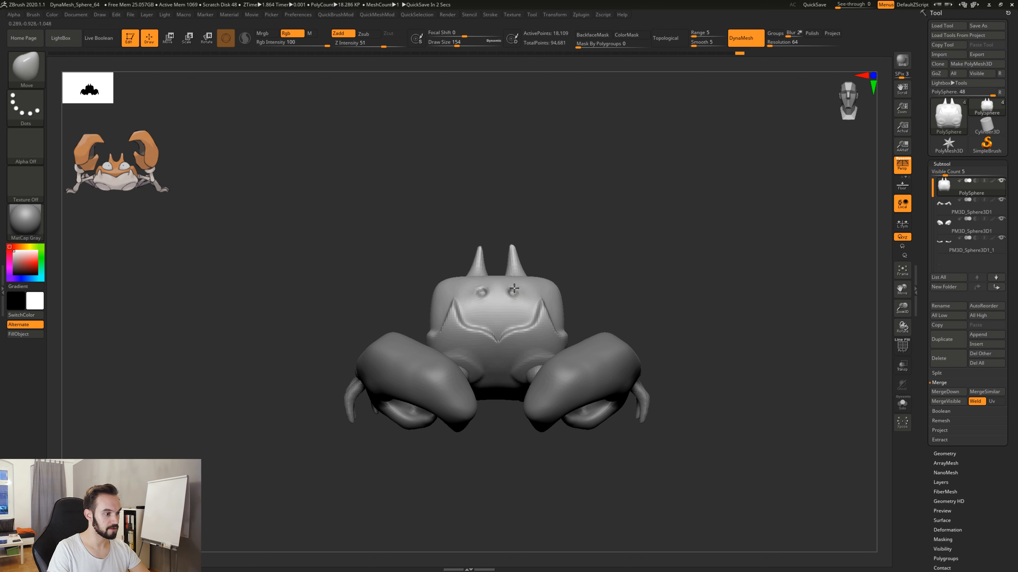
pyautogui.moveTo(552, 261); pyautogui.dragTo(599, 280)
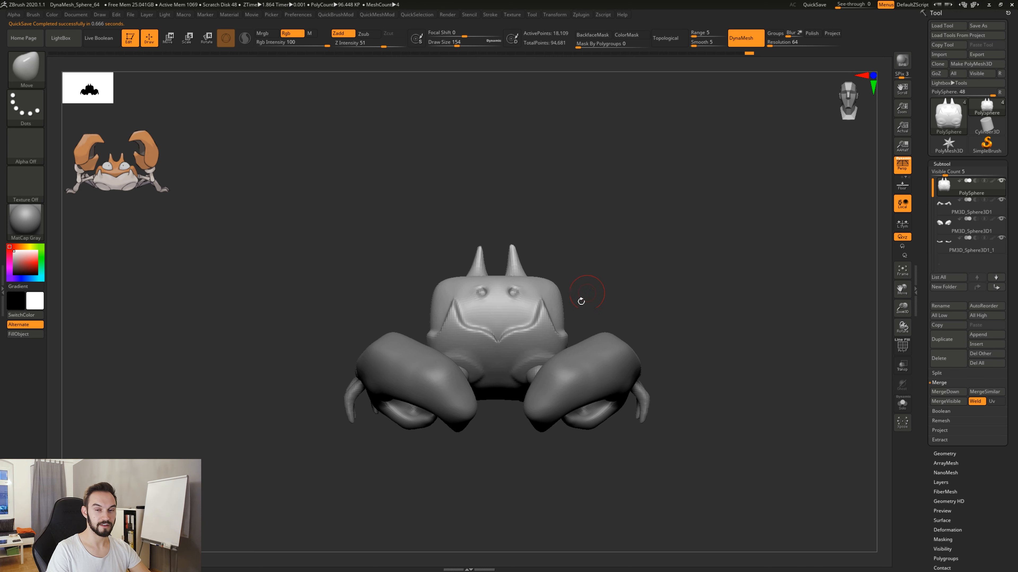
# Append a sphere as a new subtool, select it, and turn on transparency.
pyautogui.click(982, 335)
pyautogui.click(712, 383)
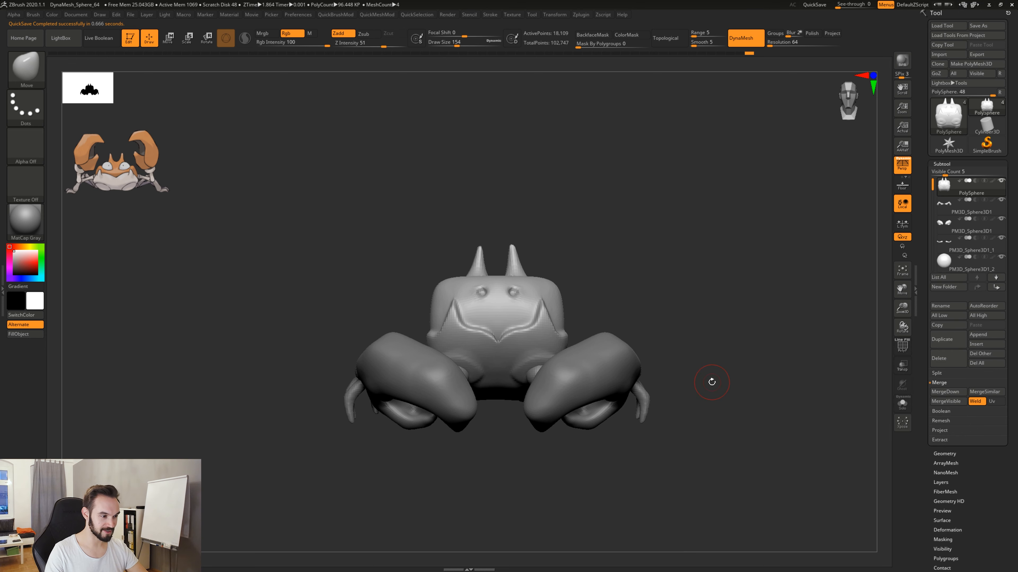
pyautogui.click(955, 258)
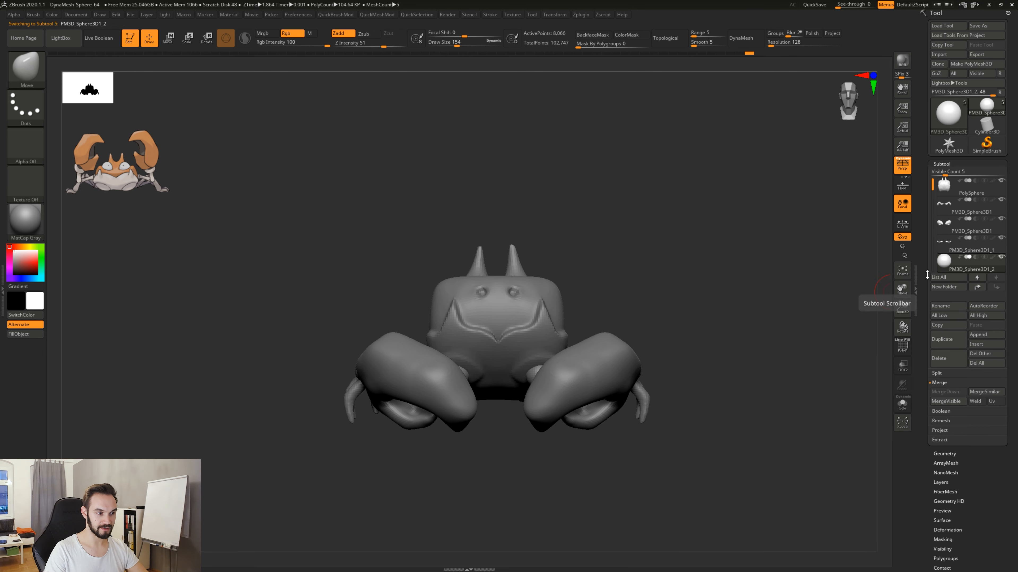
pyautogui.moveTo(711, 331); pyautogui.dragTo(719, 365)
pyautogui.click(902, 365)
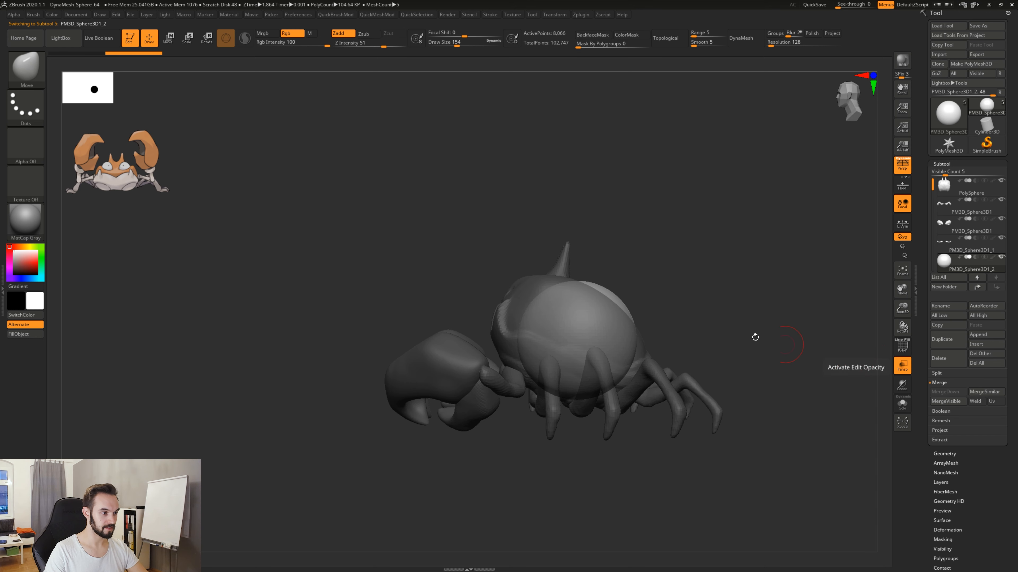
# Scale the sphere down to eyeball size and position it in one of the two eye sockets.
pyautogui.press('r')
pyautogui.moveTo(610, 313); pyautogui.dragTo(484, 322)
pyautogui.moveTo(425, 277); pyautogui.dragTo(652, 306)
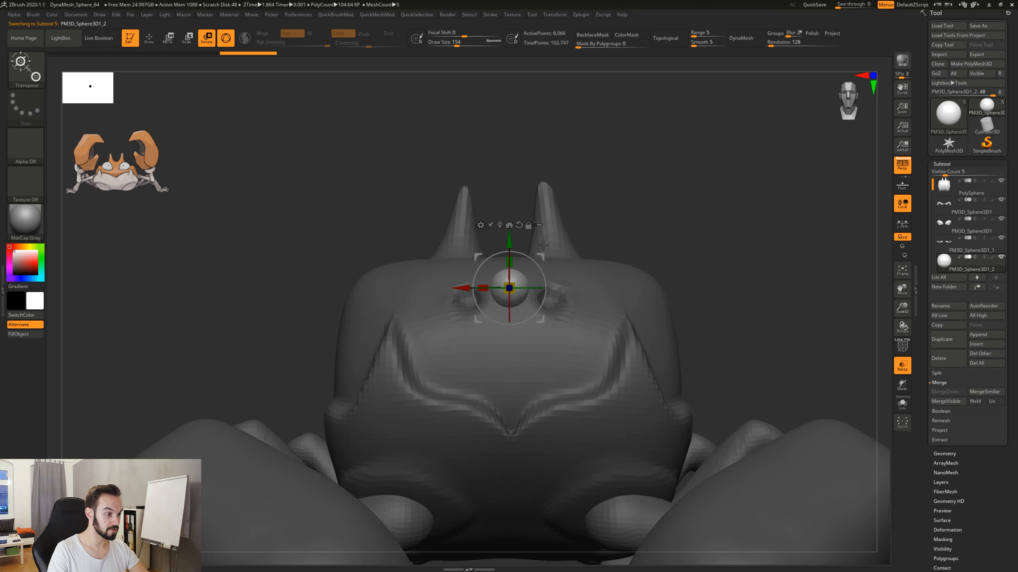
pyautogui.moveTo(541, 257); pyautogui.dragTo(588, 267)
pyautogui.moveTo(677, 226); pyautogui.dragTo(599, 246)
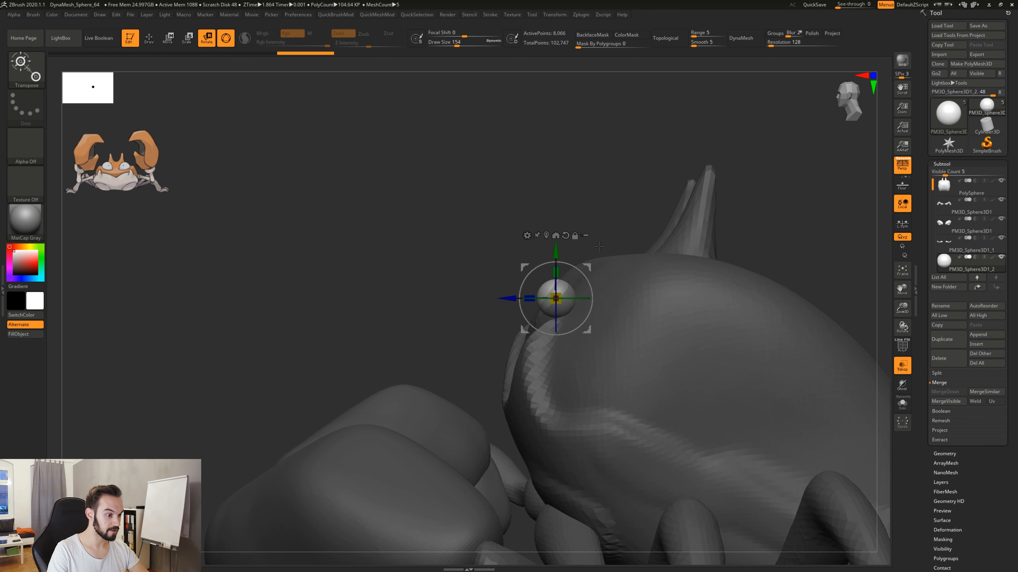
pyautogui.moveTo(573, 295); pyautogui.dragTo(524, 265)
pyautogui.moveTo(524, 266); pyautogui.dragTo(519, 269)
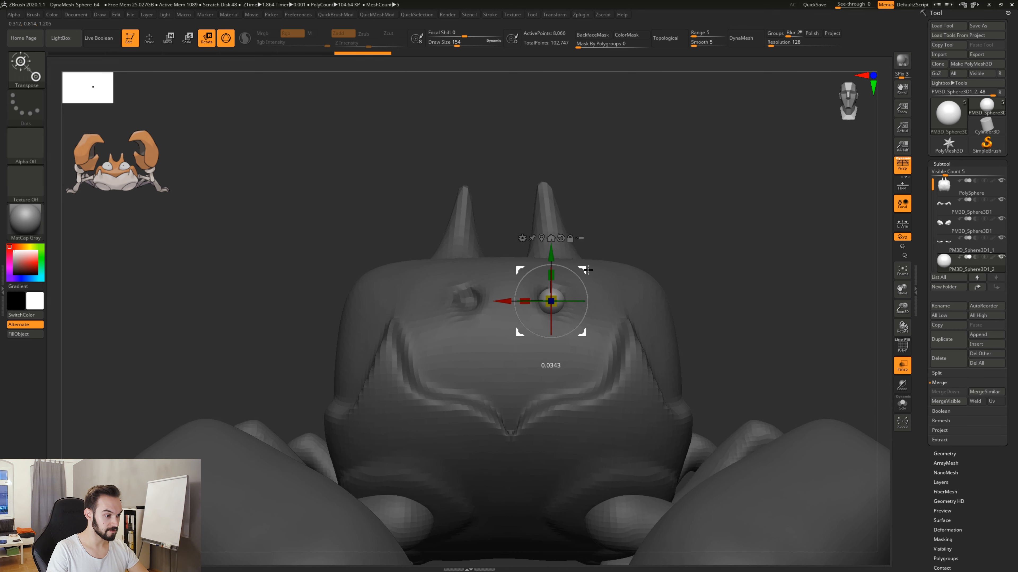
pyautogui.moveTo(677, 227); pyautogui.dragTo(551, 235)
pyautogui.moveTo(518, 267); pyautogui.dragTo(557, 235)
pyautogui.press('q')
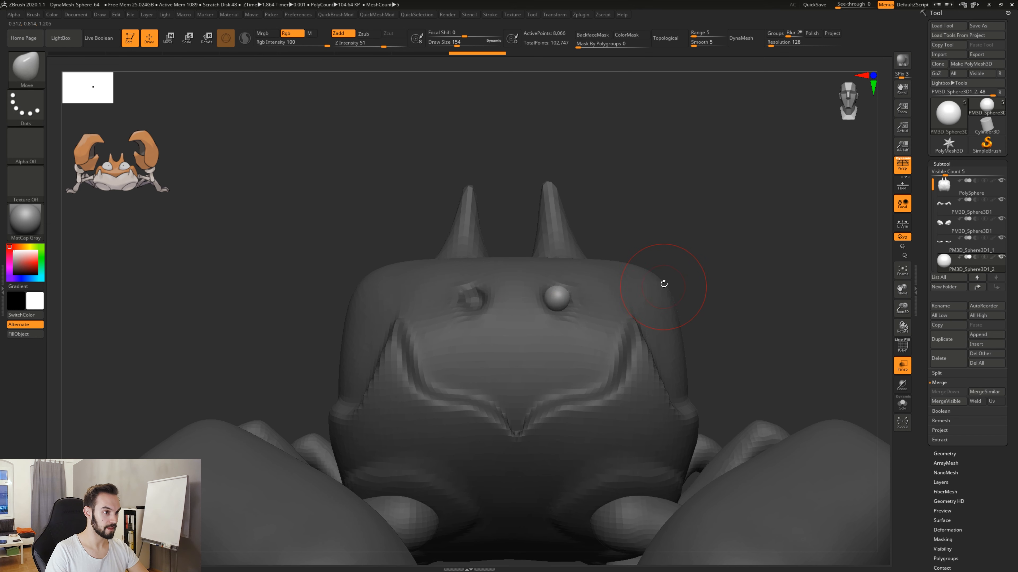
# Set the DynaMesh resolution to 64 and convert the eyeball sphere to DynaMesh.
pyautogui.click(776, 47)
pyautogui.write('480')
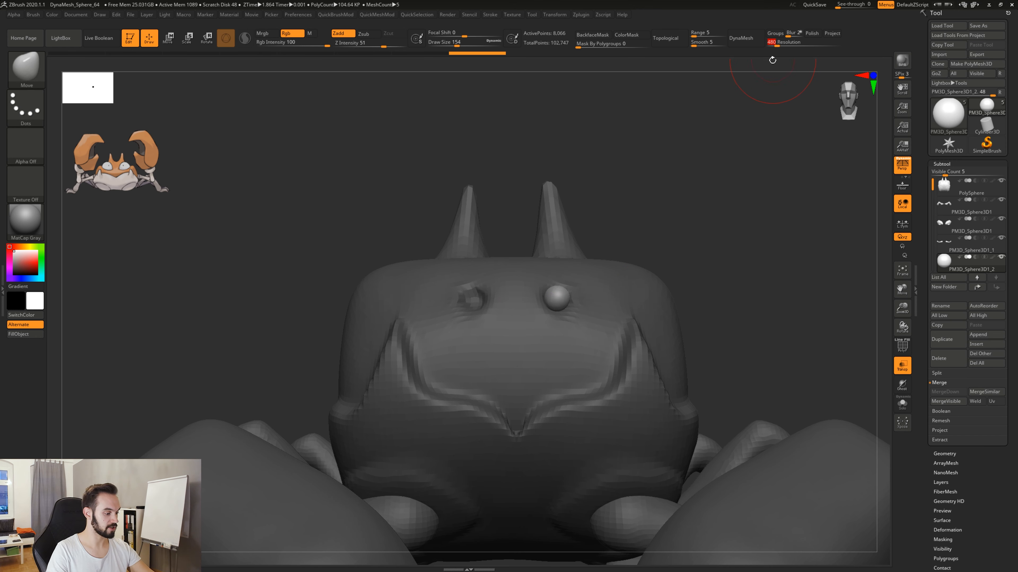
pyautogui.click(741, 39)
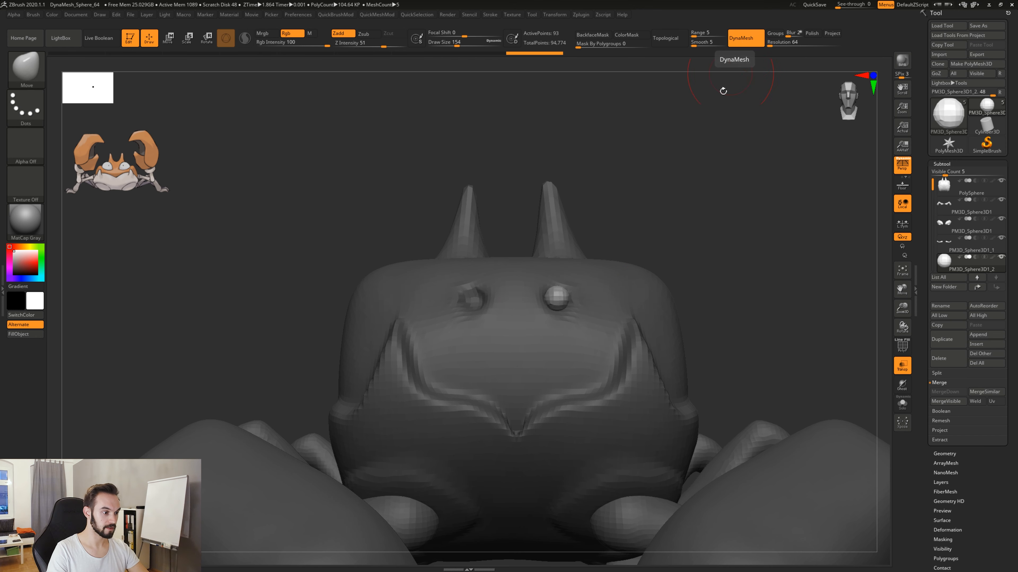
# Stretch the eyeball vertically into an elongated form with the Move brush at draw size 108, and turn off transparency.
pyautogui.keyDown('alt'); pyautogui.moveTo(641, 235); pyautogui.dragTo(643, 237); pyautogui.keyUp('alt')
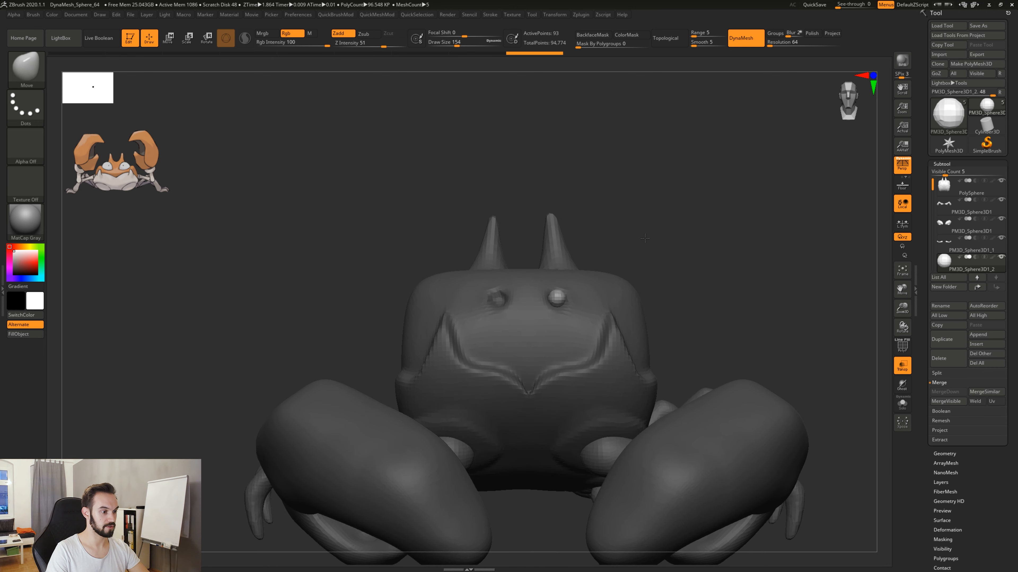
pyautogui.press('space')
pyautogui.moveTo(567, 279); pyautogui.dragTo(555, 246)
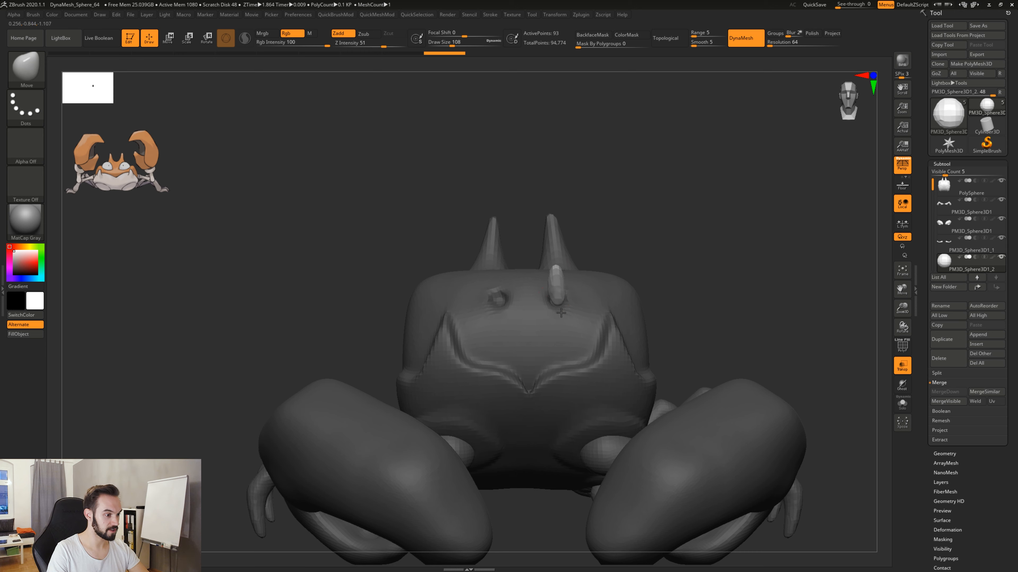
pyautogui.moveTo(561, 313); pyautogui.dragTo(562, 317)
pyautogui.click(899, 373)
# Remesh the elongated eye with DynaMesh, pull its tip further up into a thin stalk, and remesh it again.
pyautogui.moveTo(692, 268)
pyautogui.mouseDown()
pyautogui.moveTo(564, 296)
pyautogui.moveTo(555, 310)
pyautogui.mouseUp()
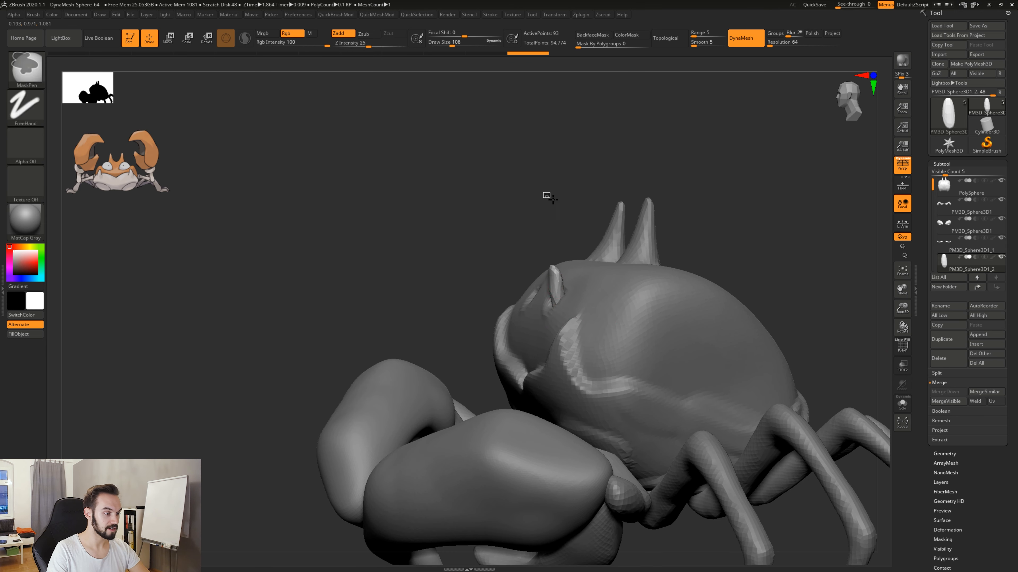
pyautogui.keyDown('ctrl'); pyautogui.moveTo(547, 196); pyautogui.dragTo(560, 210); pyautogui.keyUp('ctrl')
pyautogui.moveTo(553, 269); pyautogui.dragTo(560, 229)
pyautogui.moveTo(552, 267); pyautogui.dragTo(556, 265)
pyautogui.moveTo(491, 256); pyautogui.dragTo(601, 264)
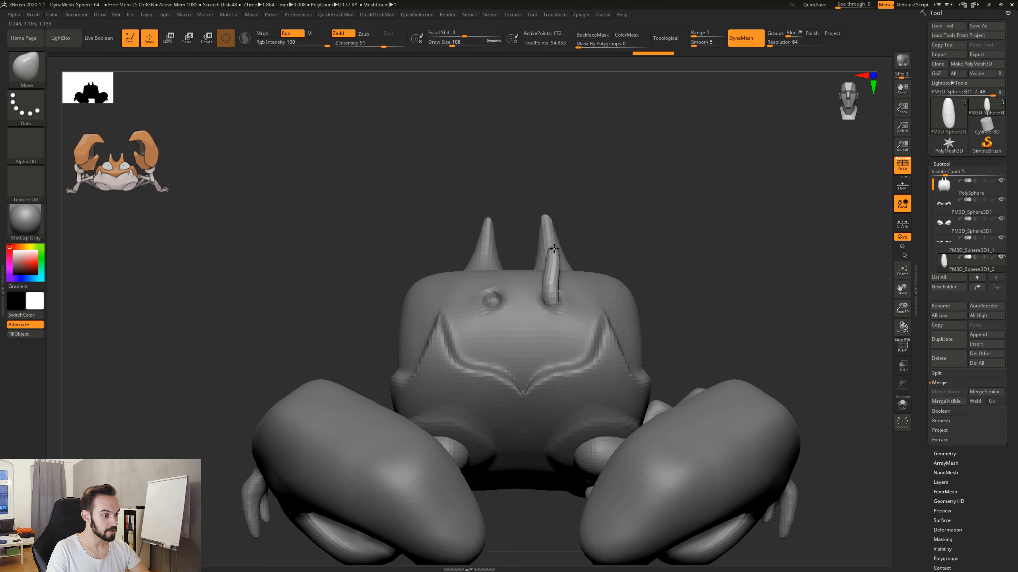
pyautogui.keyDown('ctrl'); pyautogui.moveTo(586, 193); pyautogui.dragTo(626, 234); pyautogui.keyUp('ctrl')
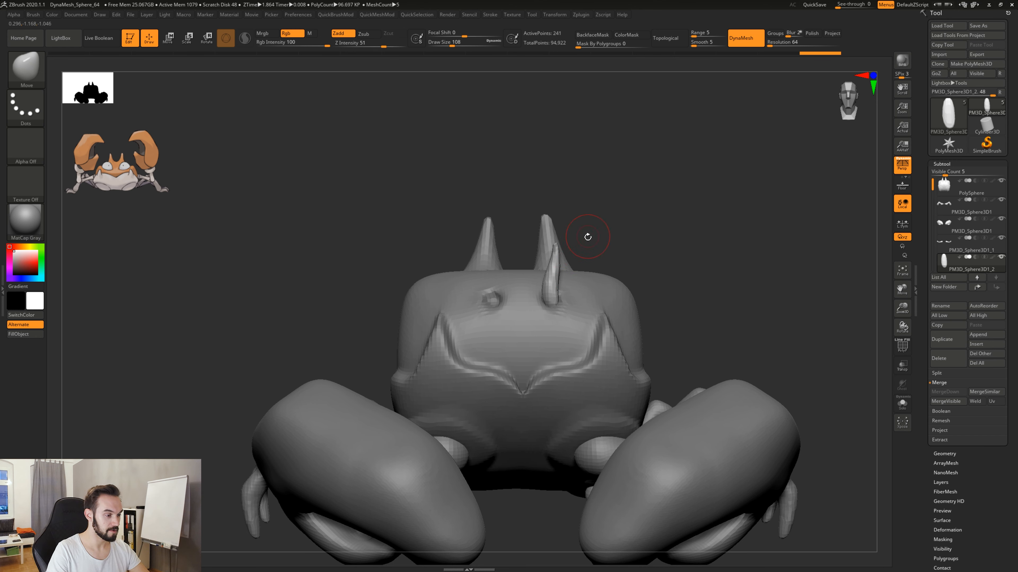
# Swell the stalk's tip with the Inflat brush at draw size 49 and remesh the stalk.
pyautogui.press('b')
pyautogui.press('i')
pyautogui.press('n')
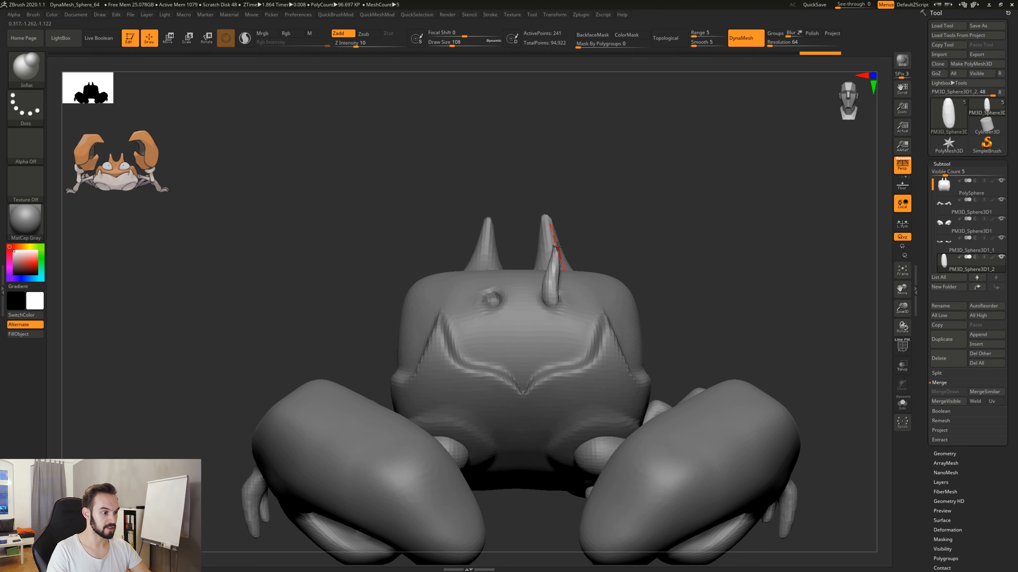
pyautogui.press('space')
pyautogui.moveTo(556, 246); pyautogui.dragTo(550, 247)
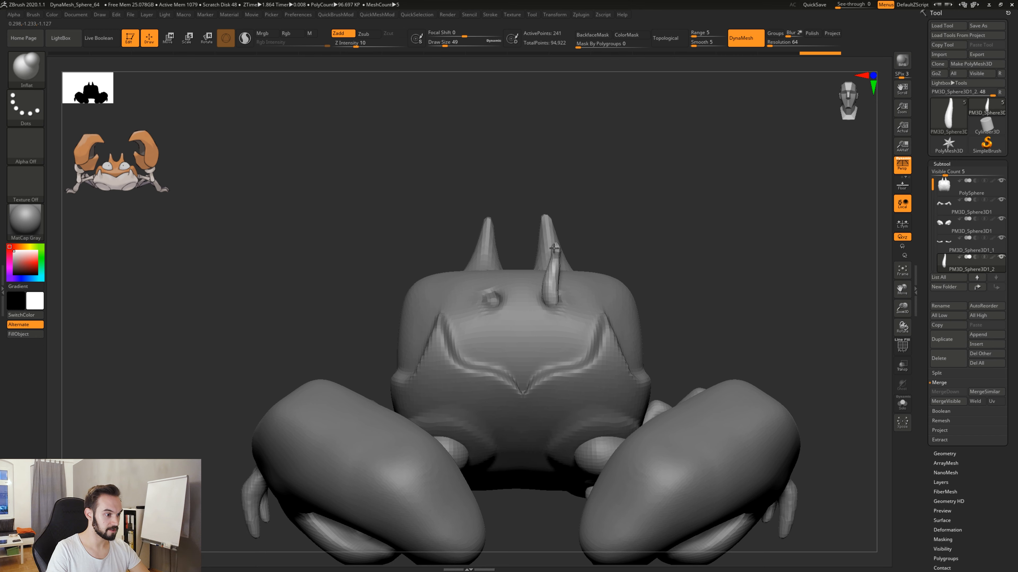
pyautogui.moveTo(558, 256); pyautogui.dragTo(558, 250)
pyautogui.keyDown('ctrl'); pyautogui.moveTo(604, 190); pyautogui.dragTo(629, 219); pyautogui.keyUp('ctrl')
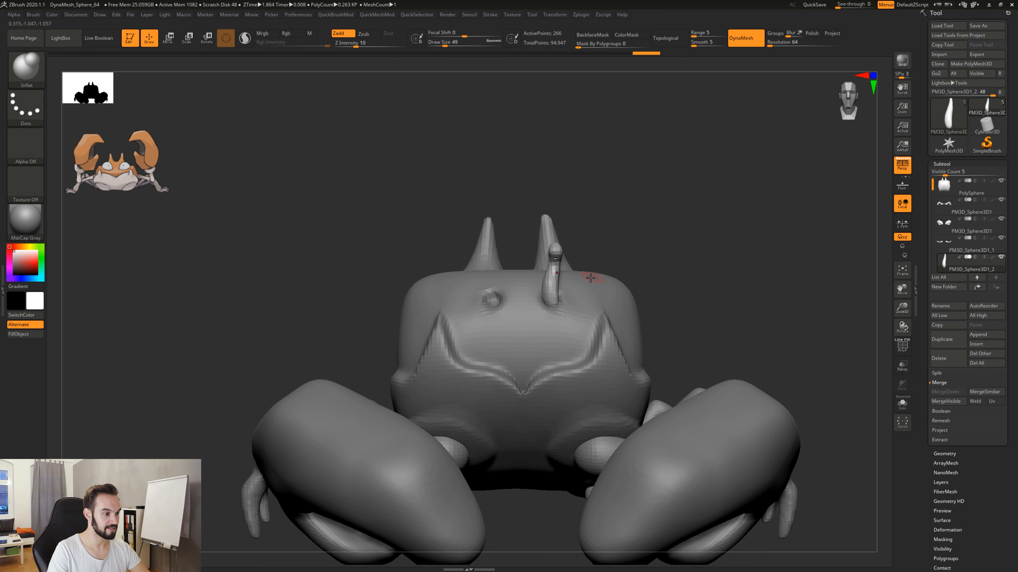
# Round the knob at the stalk's tip and smooth the stalk beneath it into a slimmer neck.
pyautogui.moveTo(525, 248); pyautogui.dragTo(548, 250)
pyautogui.moveTo(552, 252)
pyautogui.mouseDown(button='right')
pyautogui.moveTo(643, 224)
pyautogui.moveTo(561, 241)
pyautogui.mouseUp(button='right')
pyautogui.keyDown('shift'); pyautogui.moveTo(542, 261); pyautogui.dragTo(541, 255); pyautogui.keyUp('shift')
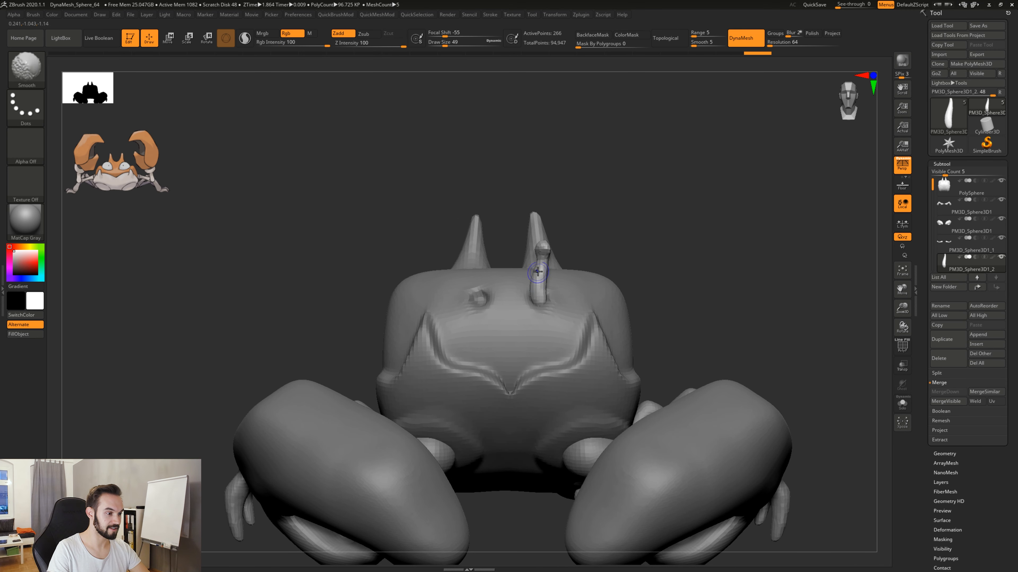
pyautogui.keyDown('shift'); pyautogui.moveTo(536, 297); pyautogui.dragTo(544, 266); pyautogui.keyUp('shift')
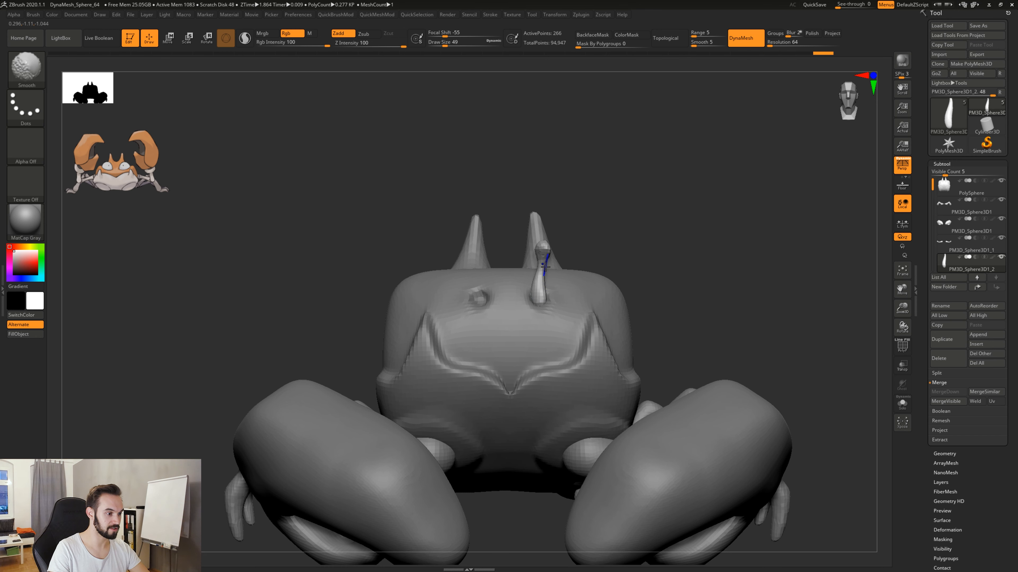
pyautogui.hotkey('ctrl', 'z')
pyautogui.keyDown('shift'); pyautogui.moveTo(531, 293); pyautogui.dragTo(576, 297); pyautogui.keyUp('shift')
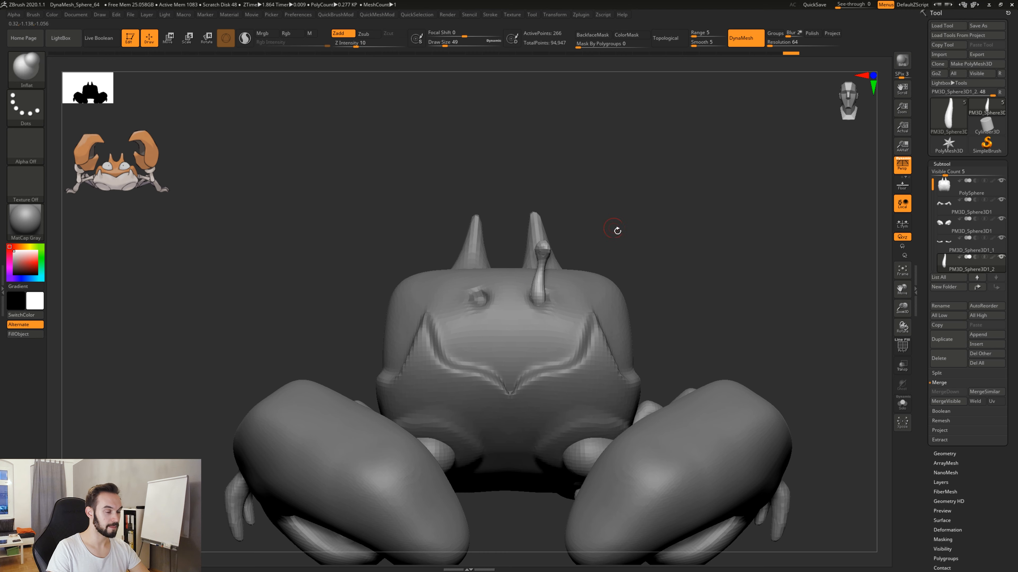
pyautogui.moveTo(616, 230)
pyautogui.mouseDown()
pyautogui.moveTo(481, 236)
pyautogui.moveTo(452, 257)
pyautogui.moveTo(627, 250)
pyautogui.moveTo(580, 273)
pyautogui.mouseUp()
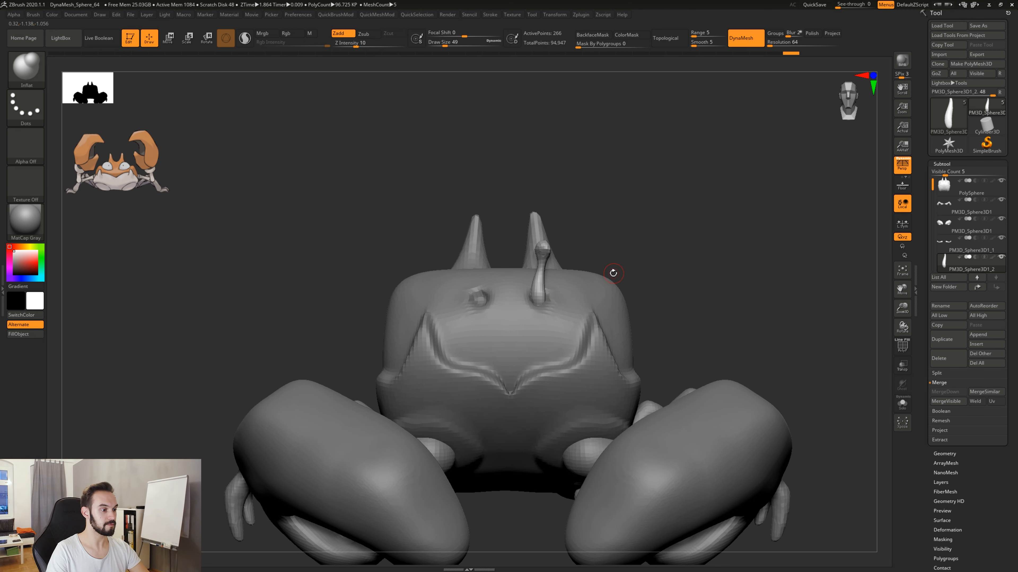
# Mirror the eye stalk to the other side with Mirror And Weld.
pyautogui.press('2')
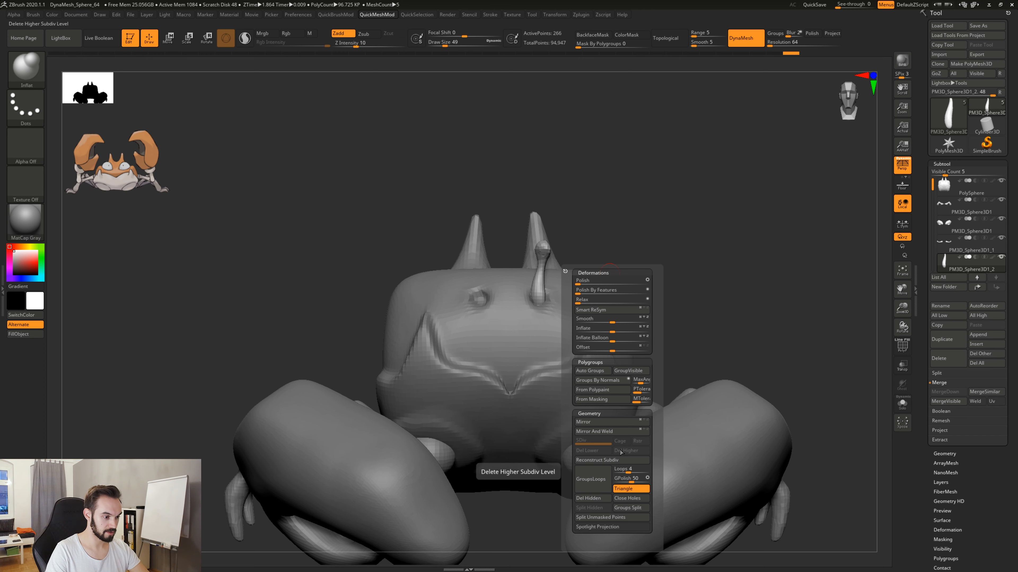
pyautogui.press('2')
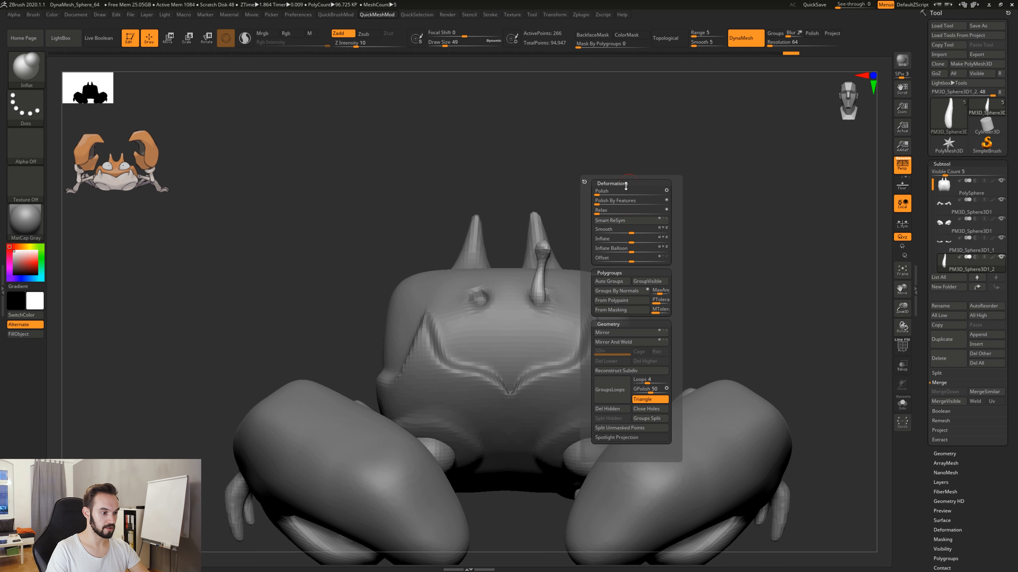
pyautogui.click(623, 344)
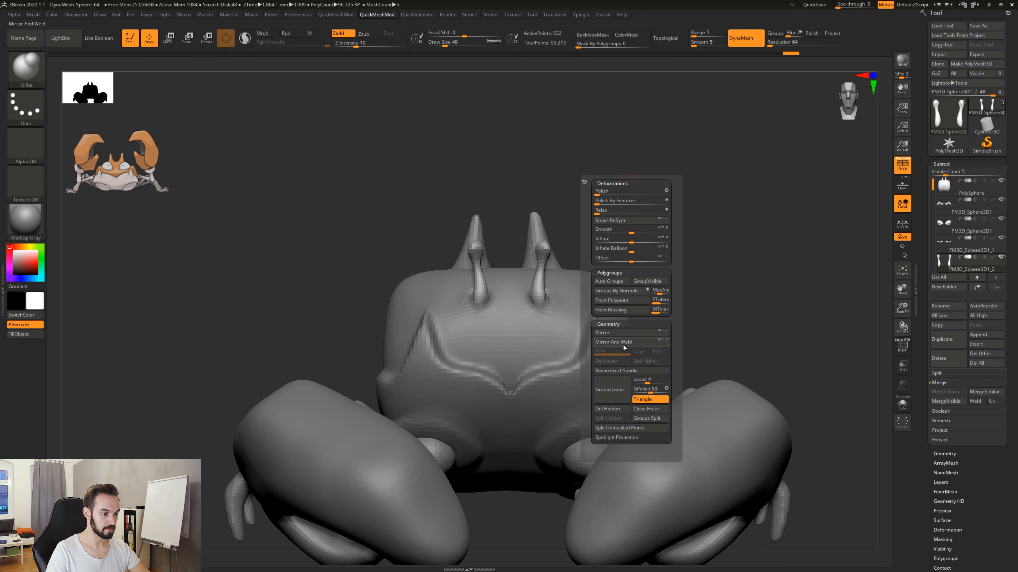
pyautogui.moveTo(663, 353)
pyautogui.keyDown('alt'); pyautogui.mouseDown()
pyautogui.moveTo(672, 306)
pyautogui.moveTo(678, 356)
pyautogui.moveTo(737, 357)
pyautogui.moveTo(681, 360)
pyautogui.mouseUp(); pyautogui.keyUp('alt')
pyautogui.moveTo(674, 360)
pyautogui.mouseDown()
pyautogui.moveTo(657, 324)
pyautogui.moveTo(703, 327)
pyautogui.moveTo(686, 327)
pyautogui.mouseUp()
# Select the body subtool and build up small ridges around the bases of the eye stalks with the Clay brush at draw size 62.
pyautogui.press('b')
pyautogui.press('c')
pyautogui.press('l')
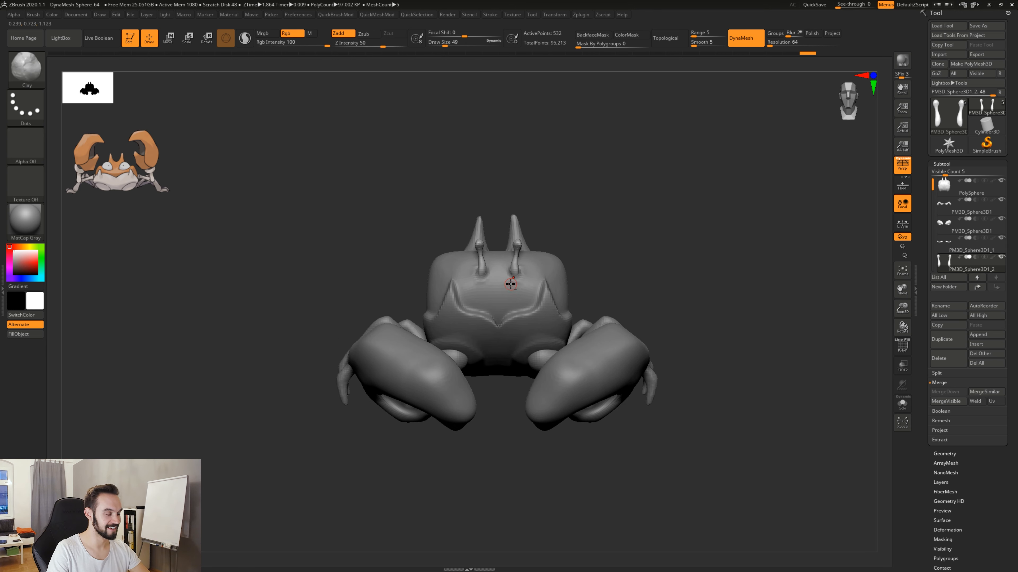
pyautogui.keyDown('alt'); pyautogui.click(508, 275); pyautogui.keyUp('alt')
pyautogui.press('space')
pyautogui.moveTo(500, 284); pyautogui.dragTo(502, 285)
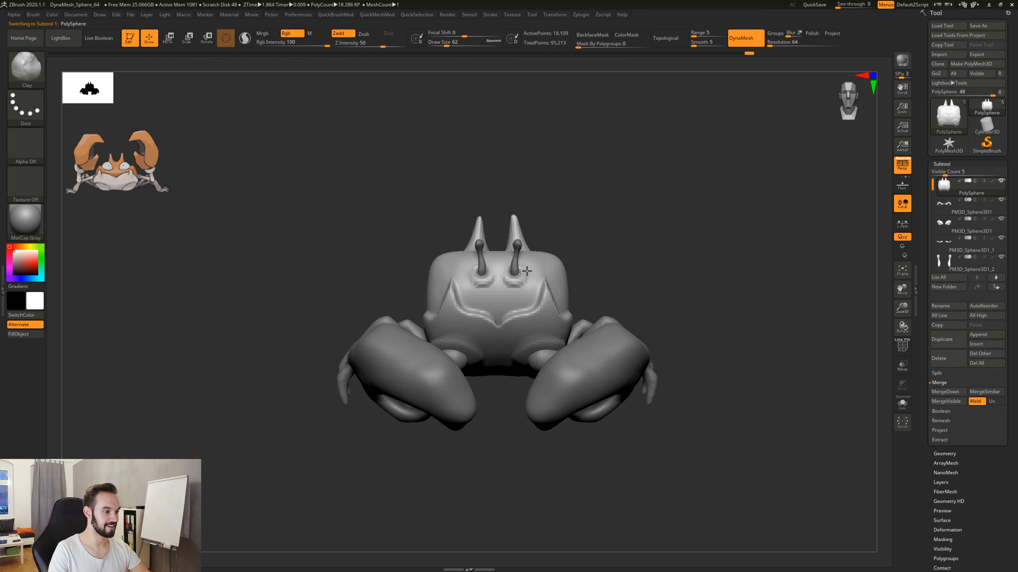
pyautogui.keyDown('shift'); pyautogui.moveTo(502, 283); pyautogui.dragTo(524, 282); pyautogui.keyUp('shift')
pyautogui.moveTo(593, 251)
pyautogui.mouseDown()
pyautogui.moveTo(543, 245)
pyautogui.moveTo(592, 242)
pyautogui.mouseUp()
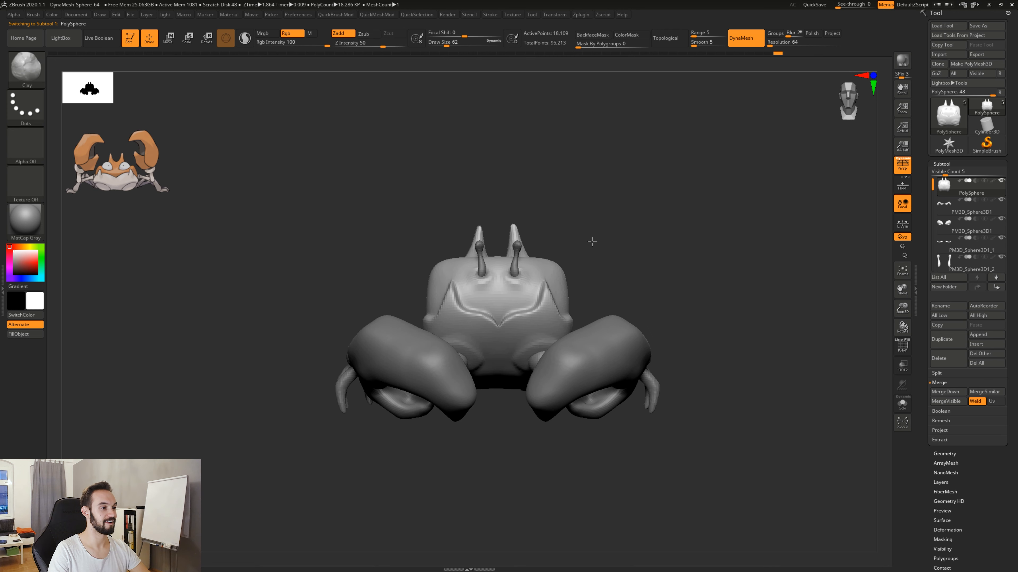
# Select the eye-stalk subtool and adjust the stalks' position and tilt with the Move brush at draw size 305, undoing unwanted strokes.
pyautogui.keyDown('alt'); pyautogui.click(516, 254); pyautogui.keyUp('alt')
pyautogui.press('space')
pyautogui.press('b')
pyautogui.press('m')
pyautogui.press('v')
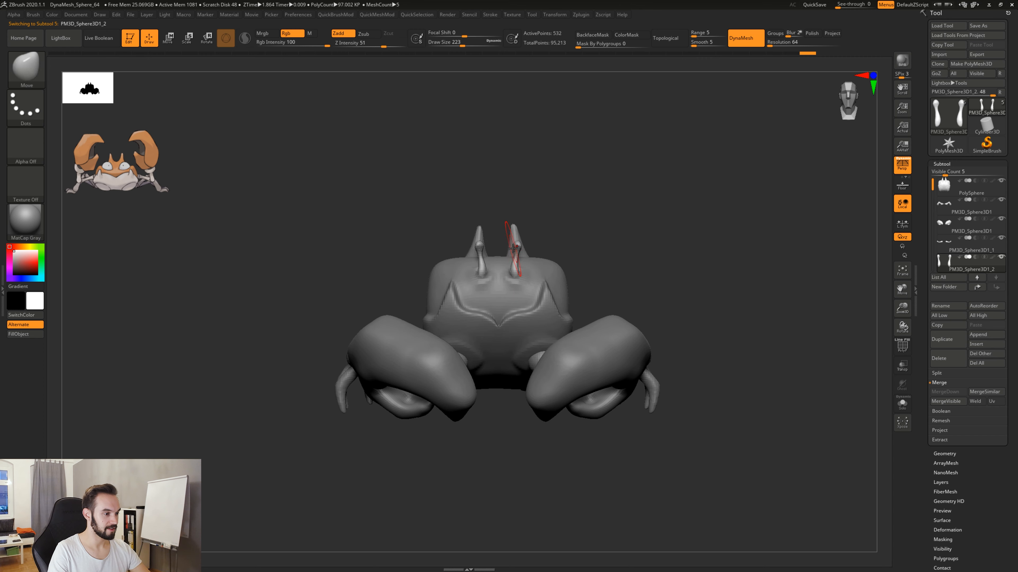
pyautogui.press('s')
pyautogui.moveTo(517, 251); pyautogui.dragTo(522, 250)
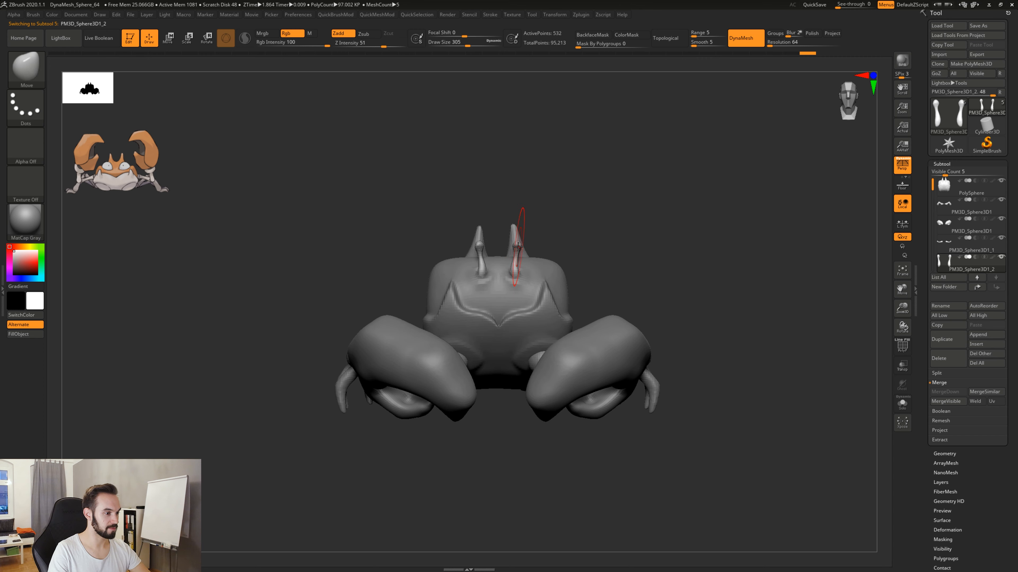
pyautogui.hotkey('ctrl', 'z')
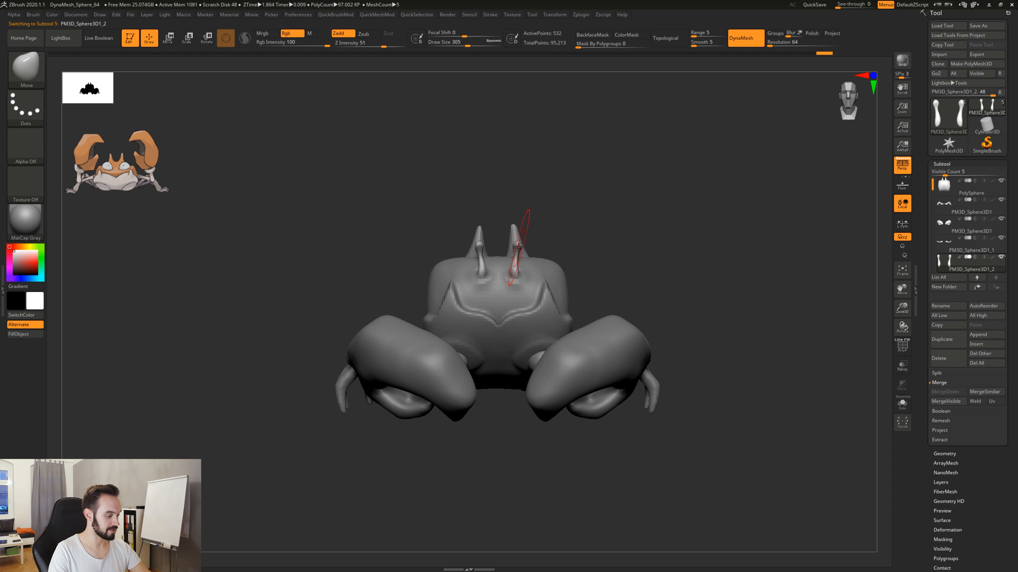
pyautogui.moveTo(516, 251); pyautogui.dragTo(506, 250)
pyautogui.moveTo(604, 263); pyautogui.dragTo(602, 268)
pyautogui.hotkey('ctrl', 'z')
pyautogui.moveTo(517, 249); pyautogui.dragTo(514, 250)
pyautogui.moveTo(578, 242); pyautogui.dragTo(572, 243)
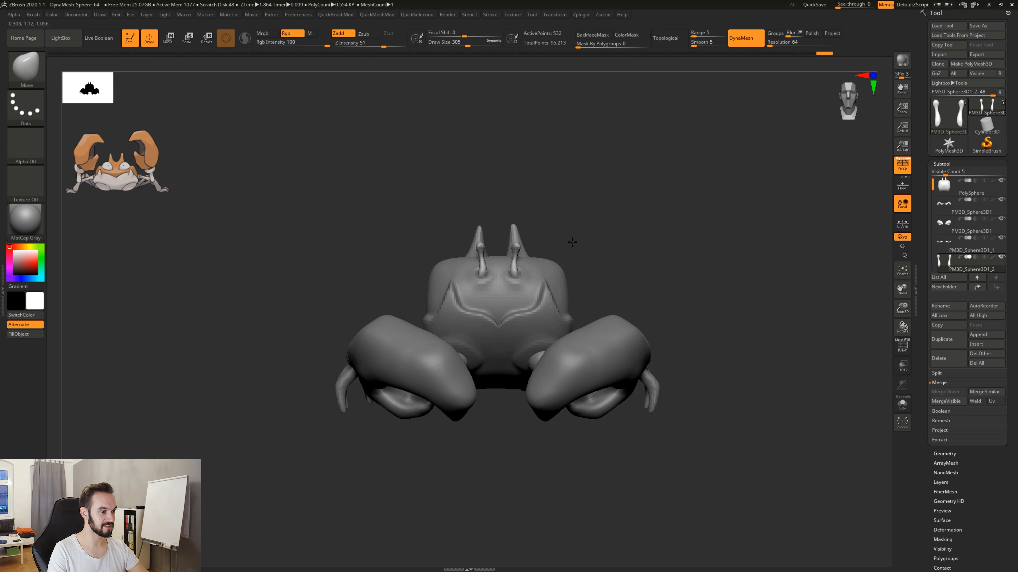
pyautogui.moveTo(516, 243); pyautogui.dragTo(510, 230, button='right')
# Select the body subtool and reshape the horns with the Move brush, spreading them apart and curving their tips inward.
pyautogui.keyDown('alt'); pyautogui.click(516, 221); pyautogui.keyUp('alt')
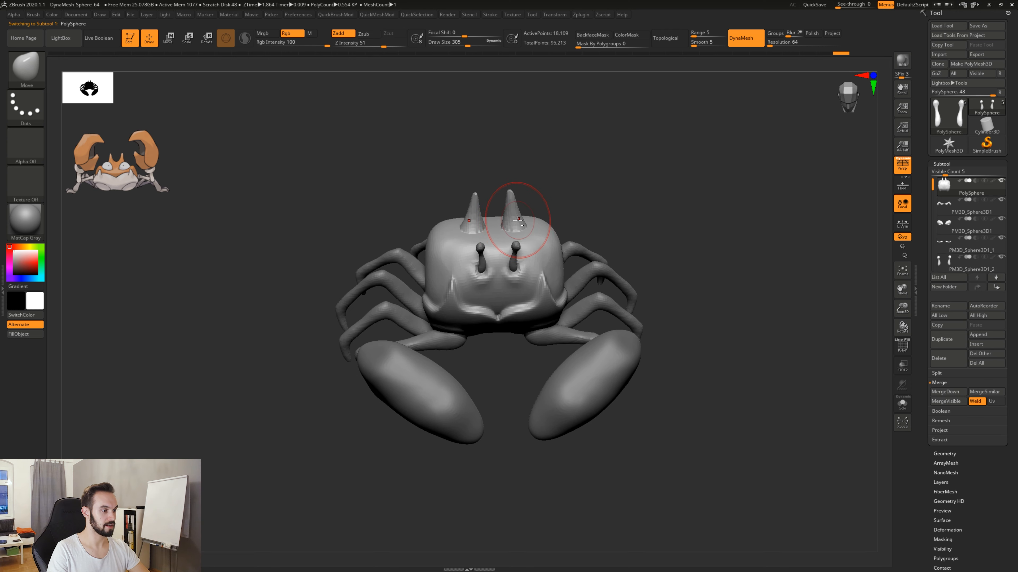
pyautogui.moveTo(514, 225); pyautogui.dragTo(503, 198)
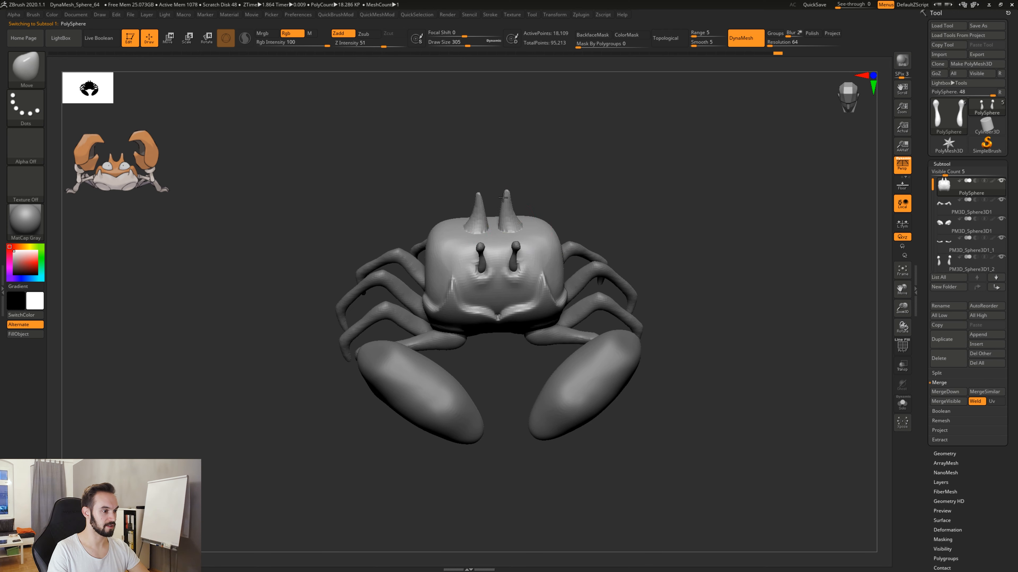
pyautogui.moveTo(546, 195); pyautogui.dragTo(540, 200, button='right')
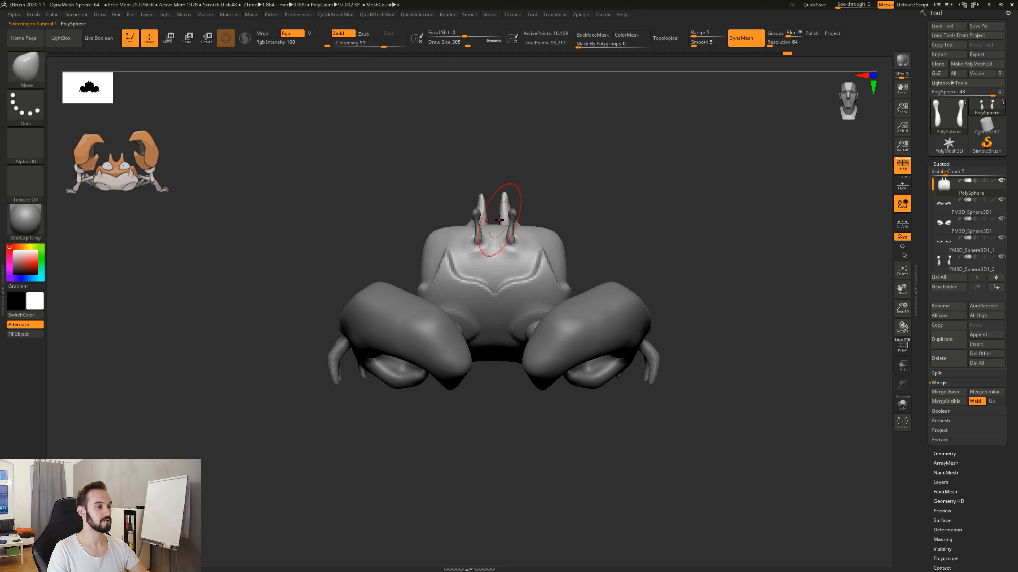
pyautogui.moveTo(511, 202); pyautogui.dragTo(529, 205)
pyautogui.hotkey('ctrl', 'z')
pyautogui.moveTo(545, 194); pyautogui.dragTo(530, 220, button='right')
pyautogui.moveTo(516, 223)
pyautogui.mouseDown()
pyautogui.moveTo(512, 216)
pyautogui.moveTo(519, 219)
pyautogui.mouseUp()
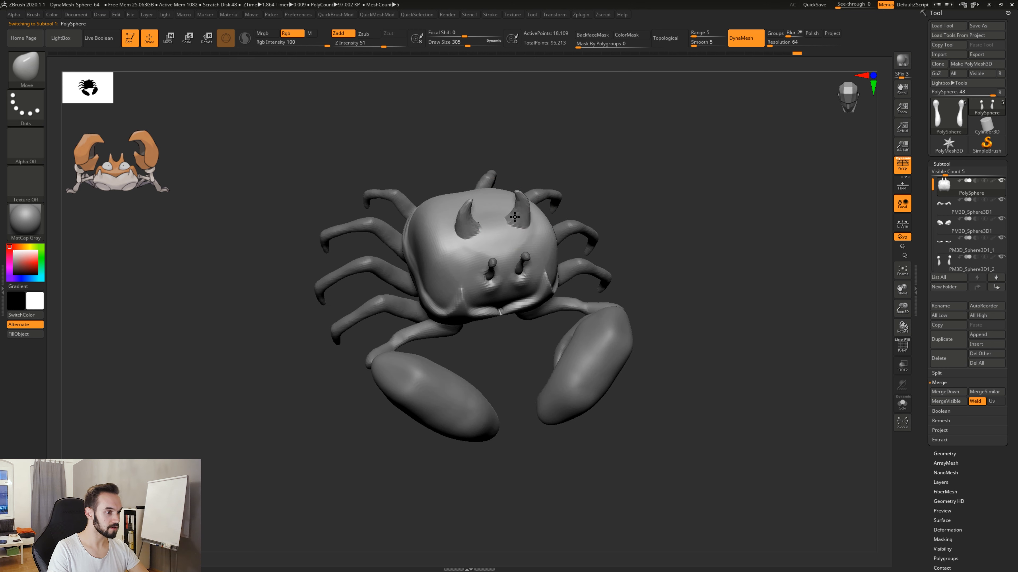
pyautogui.moveTo(520, 219); pyautogui.dragTo(535, 189, button='right')
pyautogui.moveTo(620, 225)
pyautogui.keyDown('shift'); pyautogui.mouseDown(button='right')
pyautogui.moveTo(617, 160)
pyautogui.moveTo(607, 200)
pyautogui.mouseUp(button='right'); pyautogui.keyUp('shift')
pyautogui.moveTo(516, 246)
pyautogui.mouseDown()
pyautogui.moveTo(522, 239)
pyautogui.moveTo(509, 261)
pyautogui.moveTo(522, 277)
pyautogui.mouseUp()
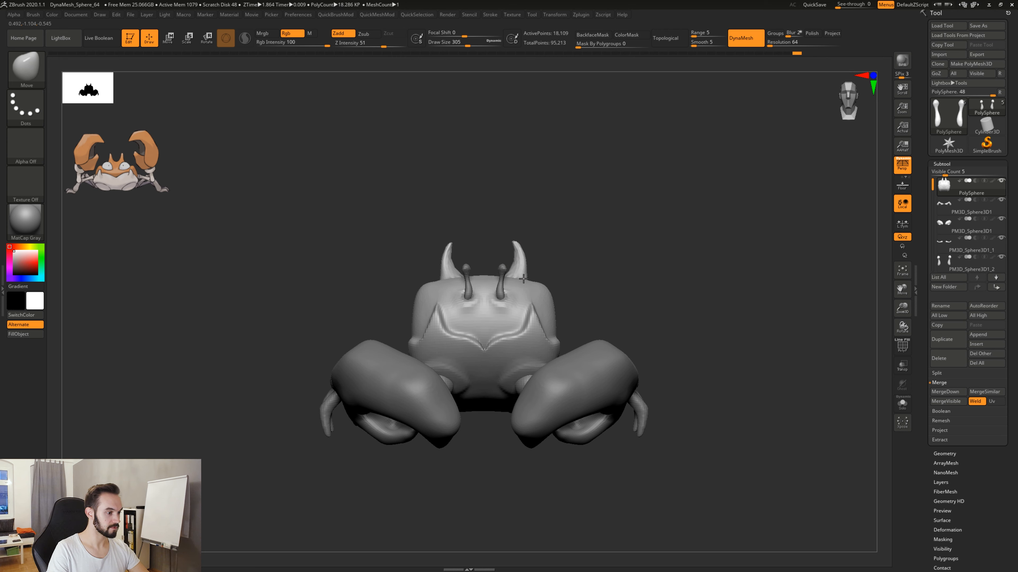
pyautogui.moveTo(523, 279); pyautogui.dragTo(521, 310, button='right')
# Refine the bases and curvature of the horns with the Move brush at draw size 202.
pyautogui.press('space')
pyautogui.click(504, 274)
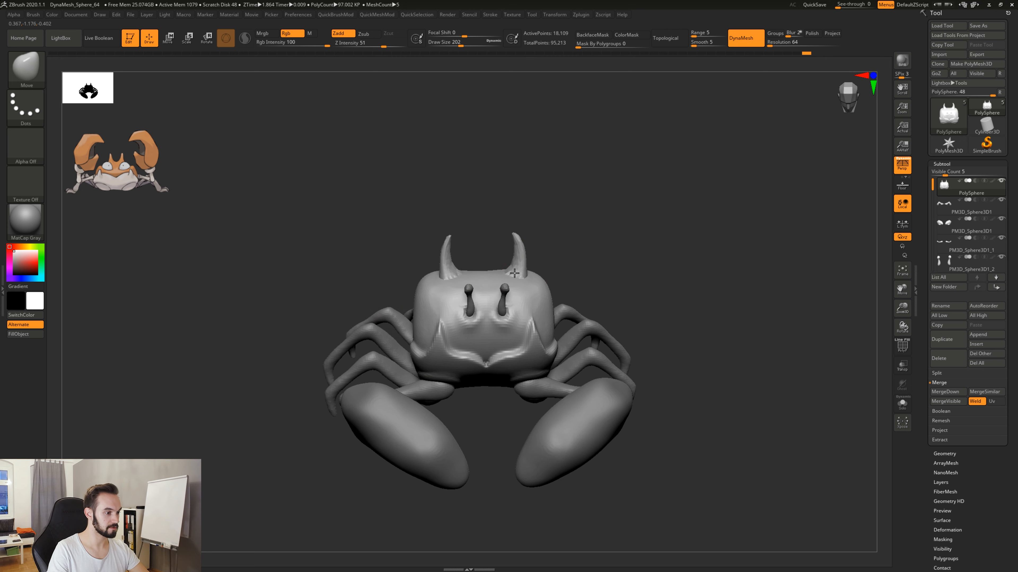
pyautogui.moveTo(514, 273); pyautogui.dragTo(510, 272)
pyautogui.keyDown('shift'); pyautogui.moveTo(552, 253); pyautogui.dragTo(536, 241, button='right'); pyautogui.keyUp('shift')
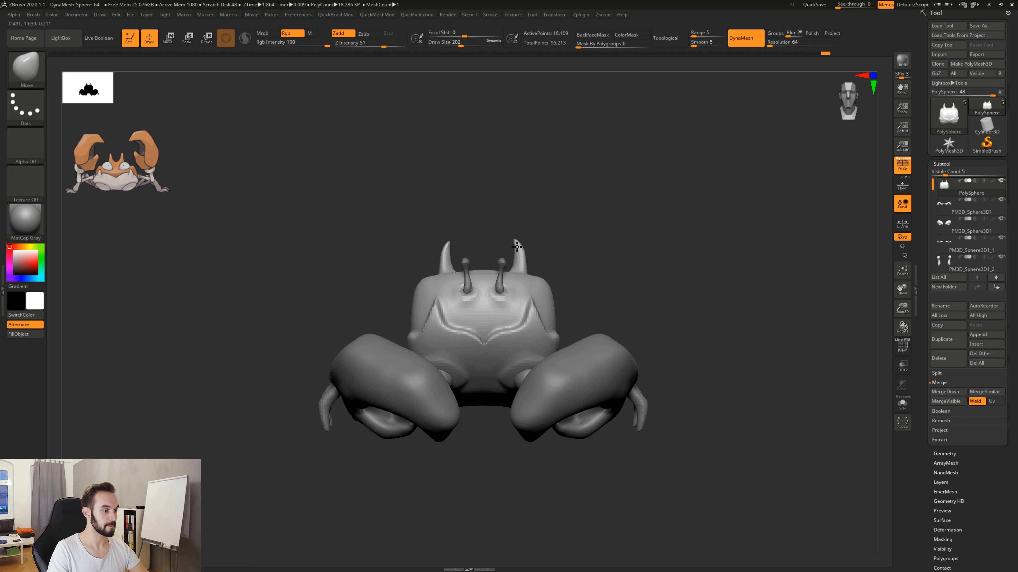
# Nudge the horn tips slightly inward with the Move brush at draw size 202.
pyautogui.moveTo(517, 245); pyautogui.dragTo(522, 259)
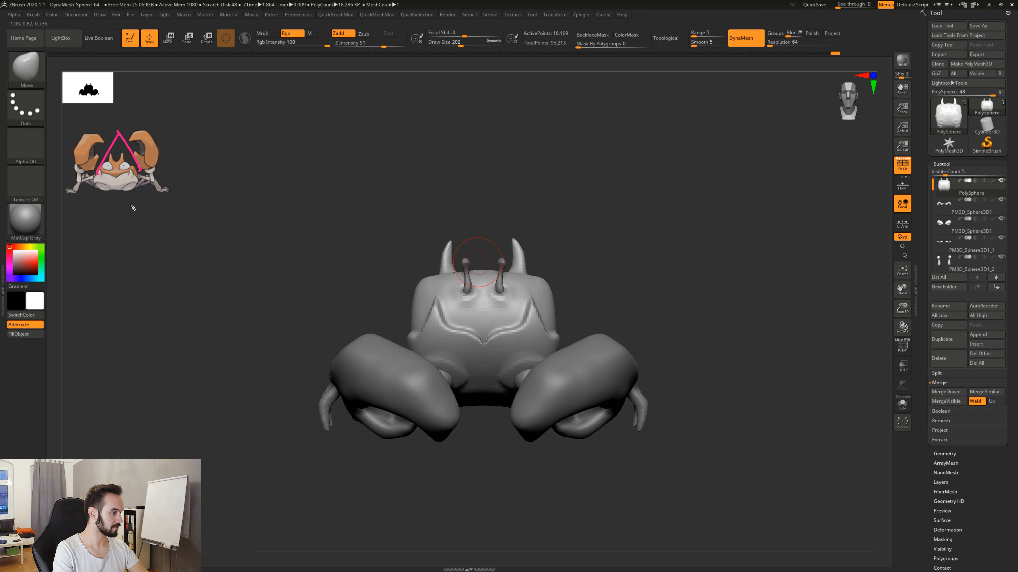
# Sketch pink guide lines over the horns, face and claws to compare their directions, and clear the annotations.
pyautogui.moveTo(424, 327)
pyautogui.mouseDown()
pyautogui.moveTo(459, 215)
pyautogui.moveTo(549, 330)
pyautogui.mouseUp()
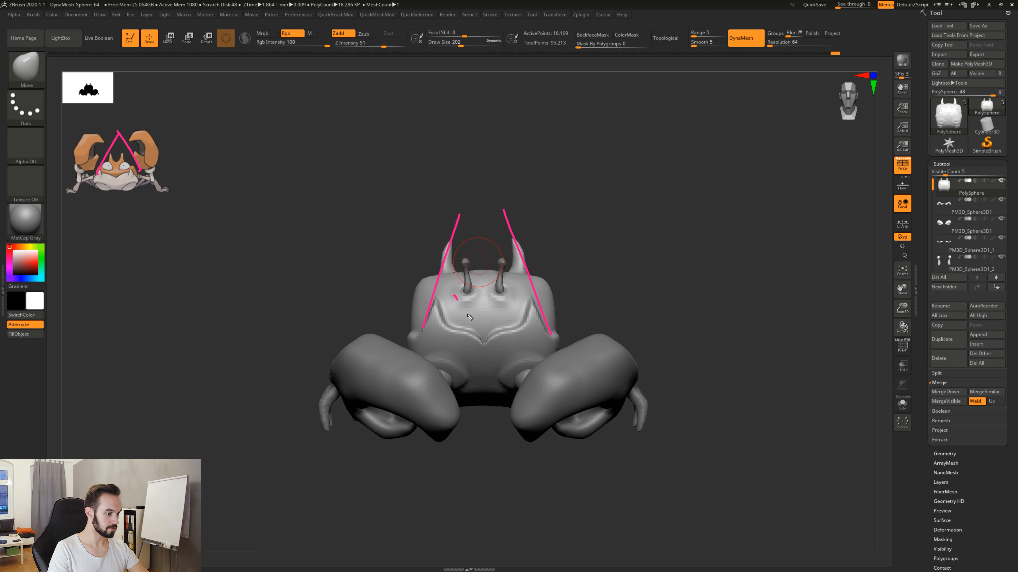
pyautogui.moveTo(487, 343); pyautogui.dragTo(524, 284)
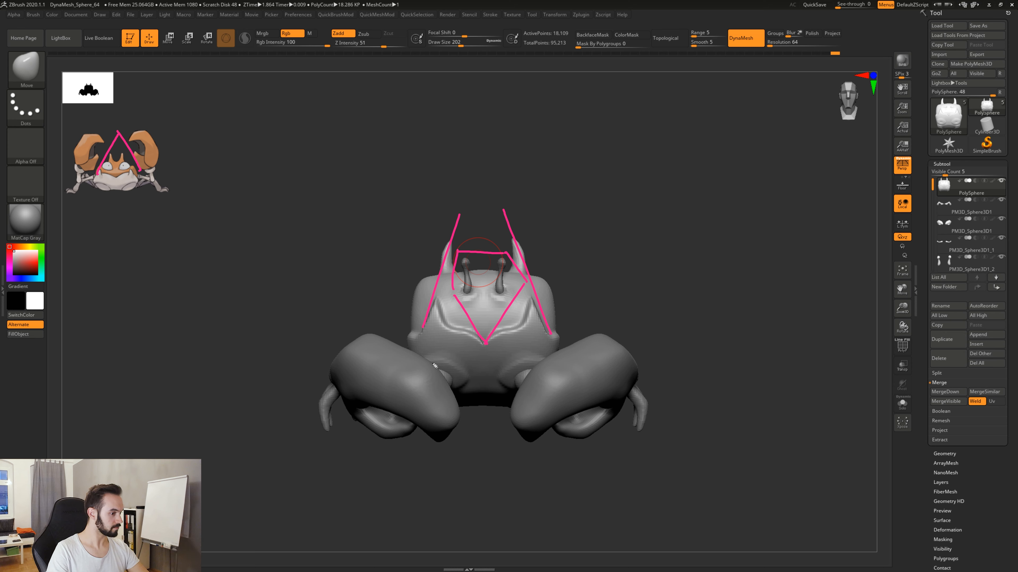
pyautogui.moveTo(365, 316)
pyautogui.mouseDown()
pyautogui.moveTo(476, 403)
pyautogui.moveTo(640, 289)
pyautogui.mouseUp()
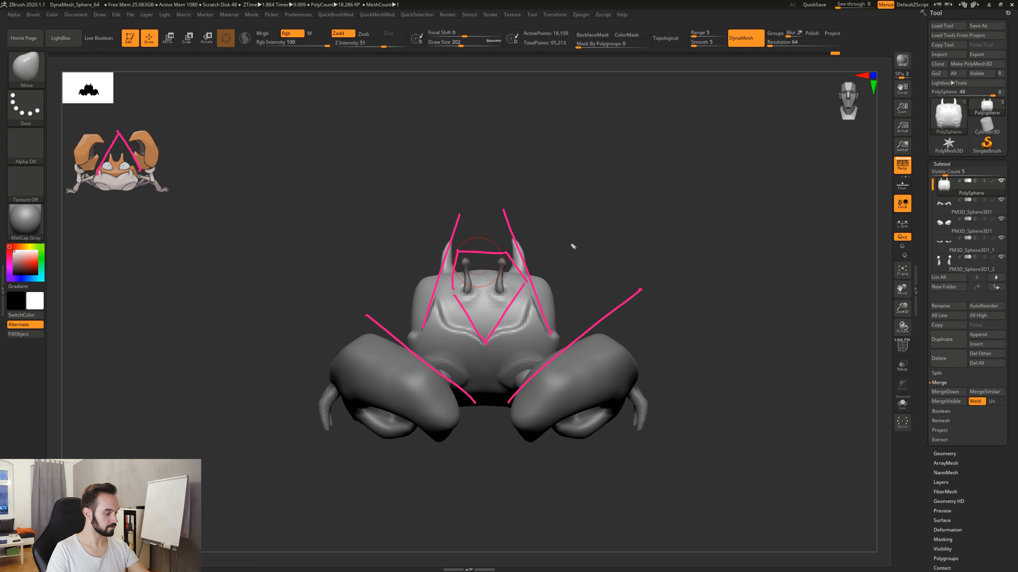
pyautogui.hotkey('ctrl', 'shift', '7')
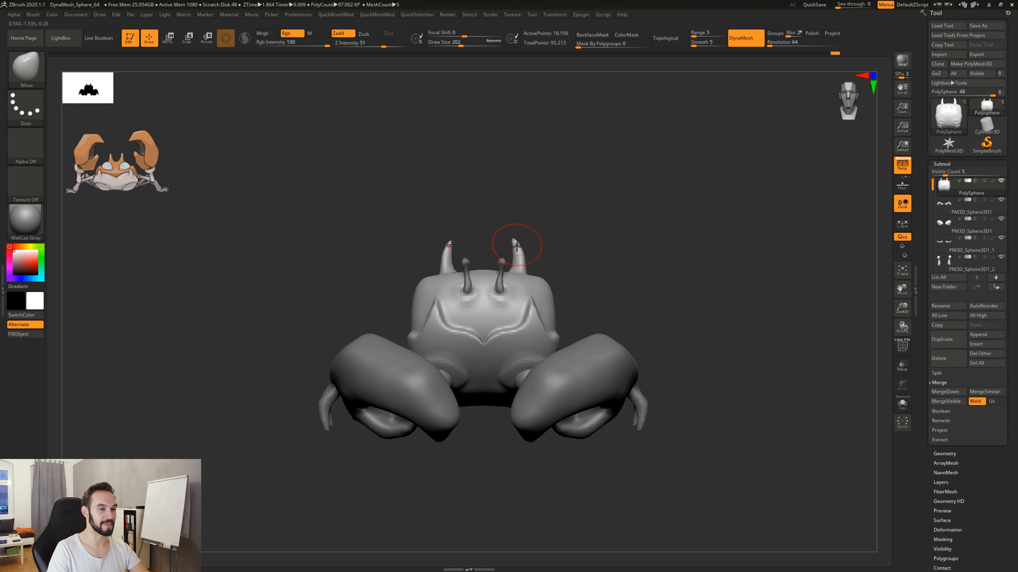
# Reshape the horns into slimmer, straighter upright spikes with the Move brush at draw size 202, smoothing their surface.
pyautogui.moveTo(514, 242); pyautogui.dragTo(517, 261)
pyautogui.press('shift')
pyautogui.moveTo(523, 263); pyautogui.dragTo(520, 266)
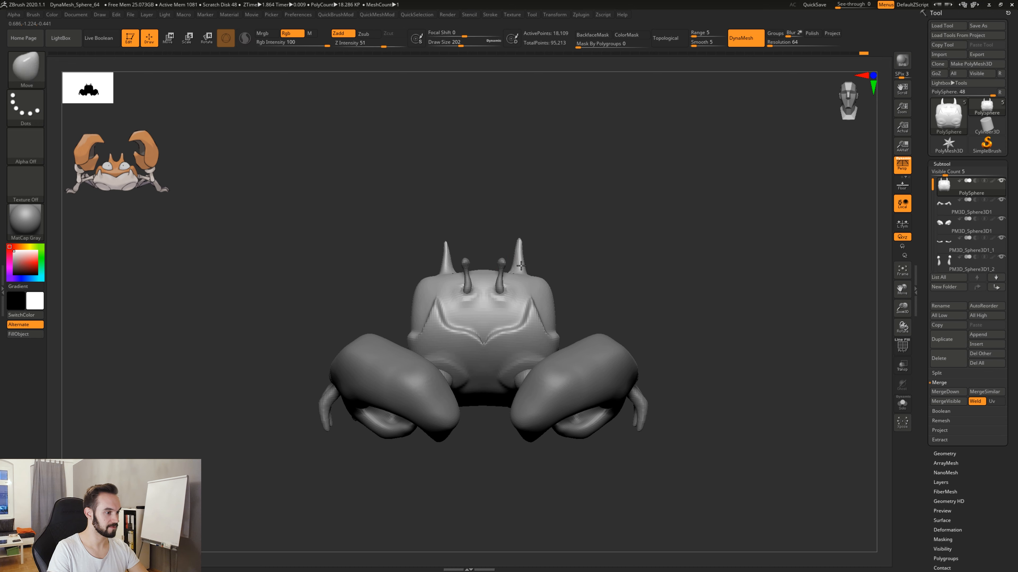
# Examine the crab's overall silhouette and proportions from front and three-quarter views, both close up and from far away.
pyautogui.moveTo(624, 291); pyautogui.dragTo(628, 349)
pyautogui.moveTo(540, 460); pyautogui.dragTo(607, 372)
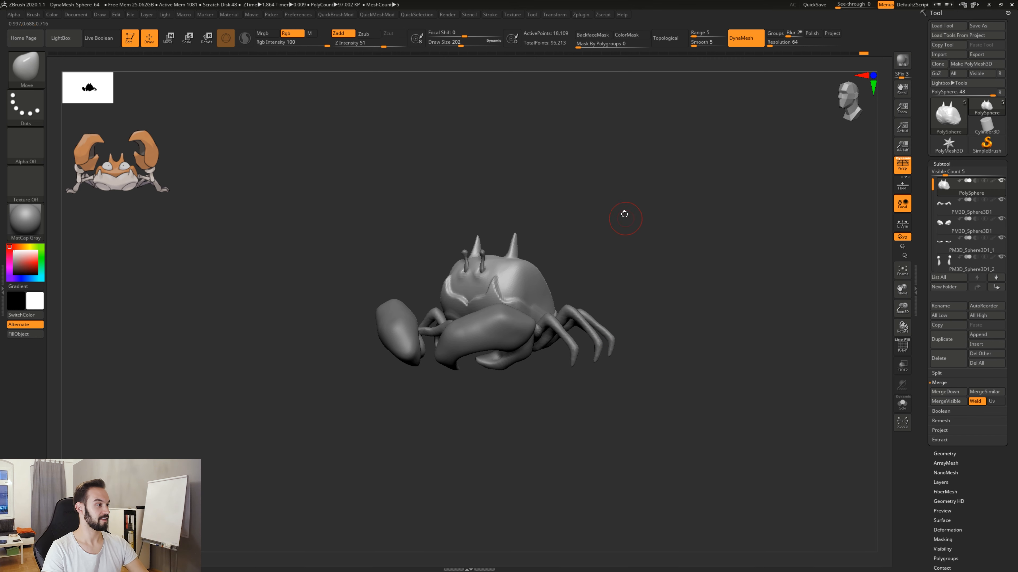
pyautogui.moveTo(617, 281); pyautogui.dragTo(642, 291)
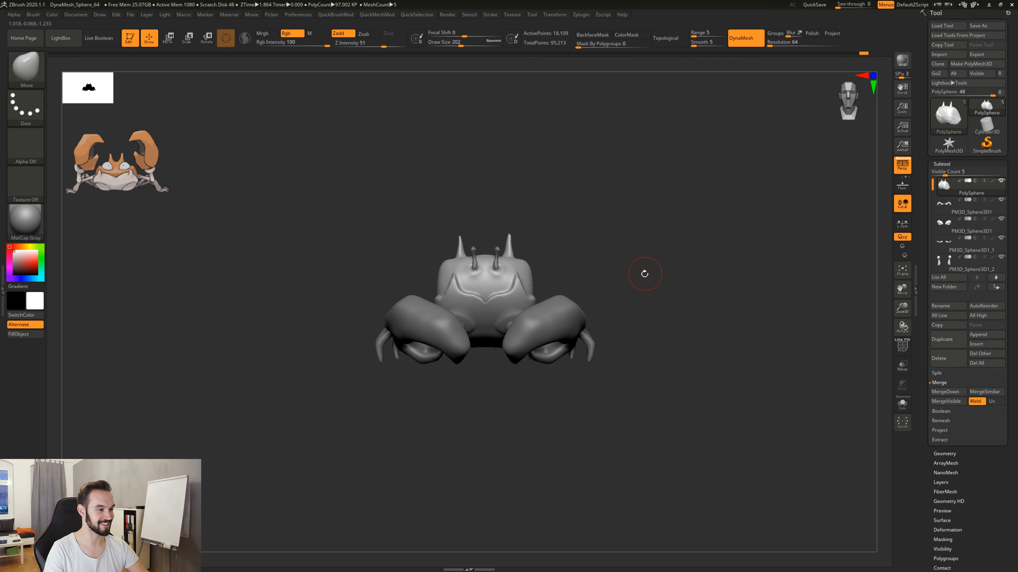
pyautogui.moveTo(645, 274); pyautogui.dragTo(650, 344)
pyautogui.keyDown('alt'); pyautogui.moveTo(637, 434); pyautogui.dragTo(537, 319); pyautogui.keyUp('alt')
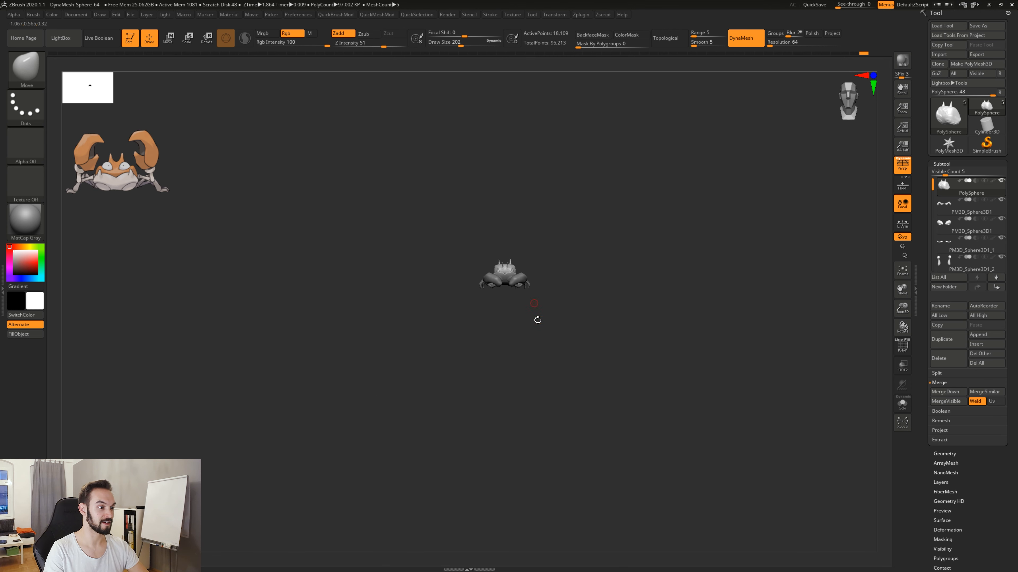
pyautogui.keyDown('alt'); pyautogui.moveTo(597, 328); pyautogui.dragTo(689, 332); pyautogui.keyUp('alt')
pyautogui.moveTo(689, 332); pyautogui.dragTo(598, 333)
pyautogui.moveTo(753, 334)
pyautogui.keyDown('alt'); pyautogui.mouseDown()
pyautogui.moveTo(720, 332)
pyautogui.moveTo(774, 288)
pyautogui.moveTo(736, 302)
pyautogui.moveTo(756, 318)
pyautogui.moveTo(711, 320)
pyautogui.moveTo(664, 369)
pyautogui.moveTo(677, 397)
pyautogui.moveTo(657, 390)
pyautogui.moveTo(664, 436)
pyautogui.mouseUp(); pyautogui.keyUp('alt')
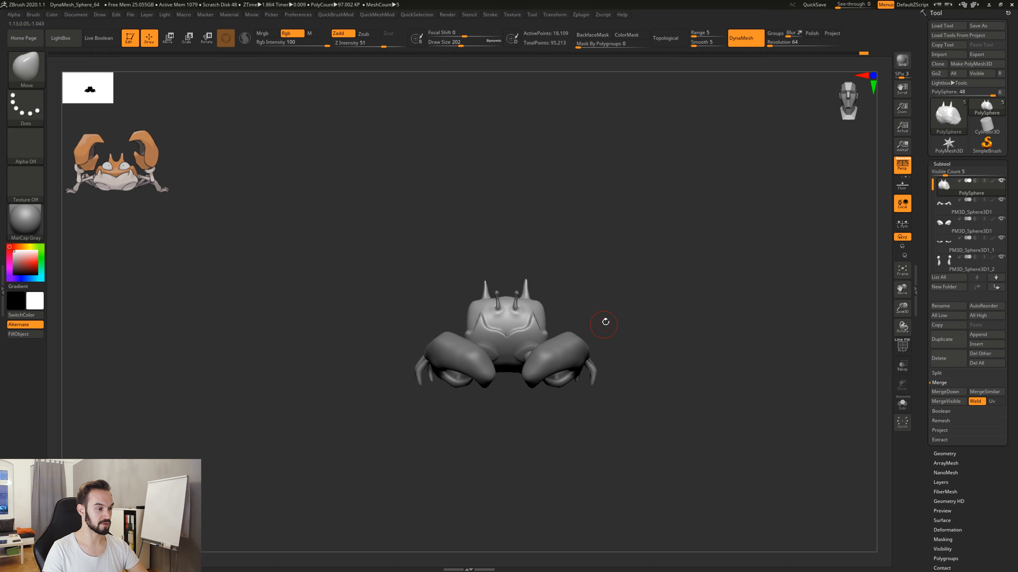
pyautogui.keyDown('alt'); pyautogui.moveTo(641, 405); pyautogui.dragTo(664, 341); pyautogui.keyUp('alt')
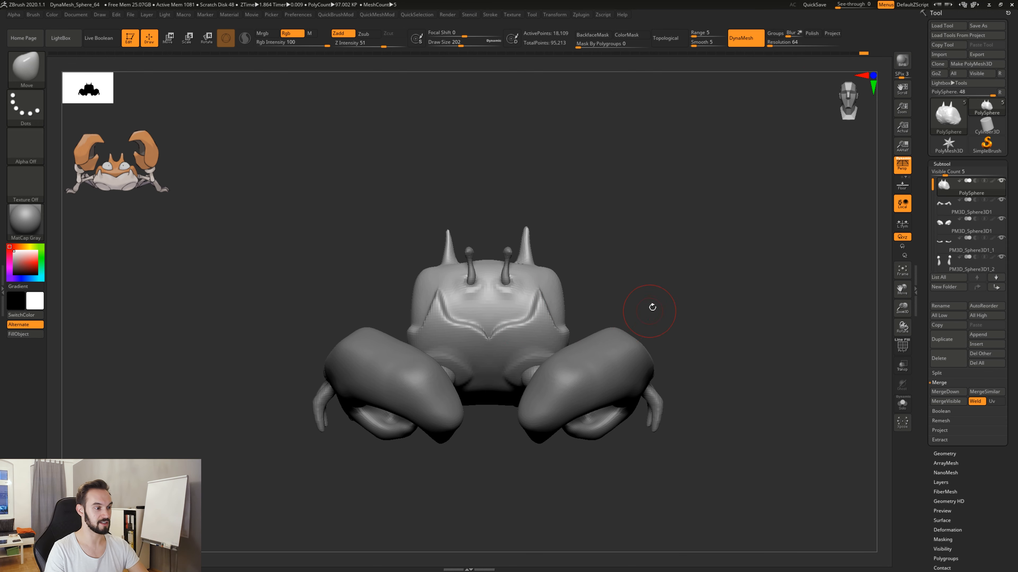
pyautogui.moveTo(652, 302); pyautogui.dragTo(702, 374)
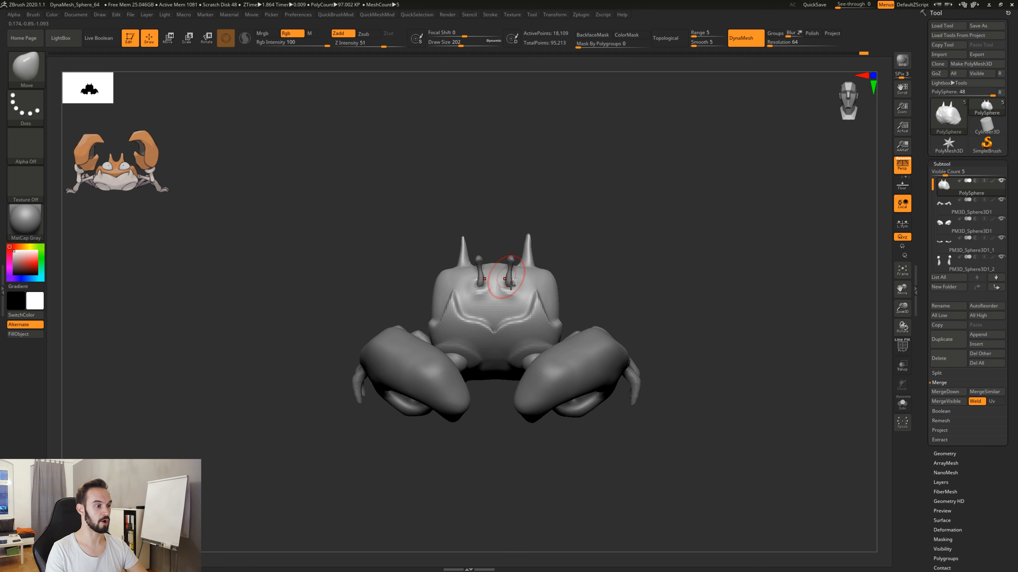
pyautogui.moveTo(598, 274); pyautogui.dragTo(618, 277)
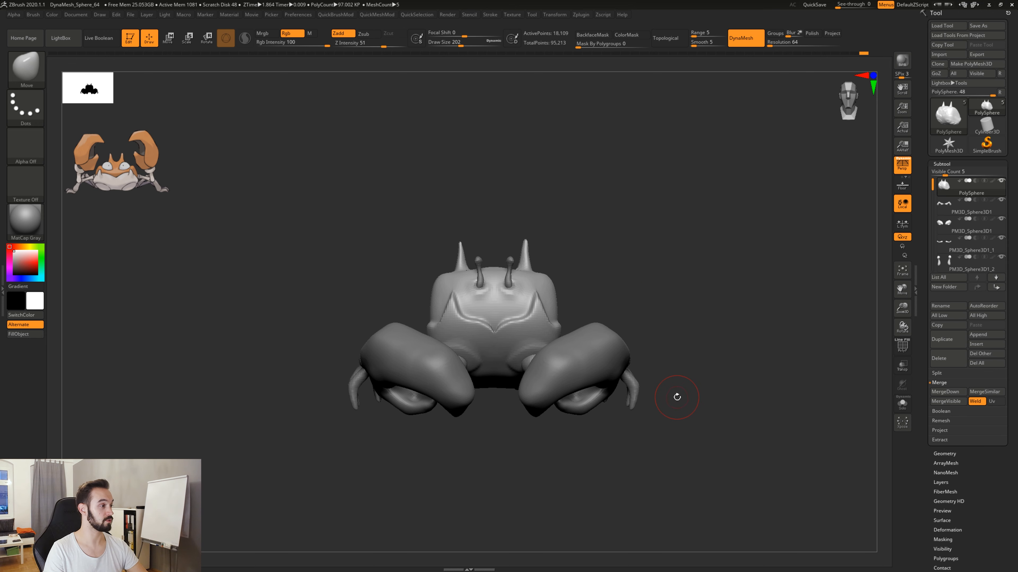
pyautogui.moveTo(687, 467)
pyautogui.mouseDown()
pyautogui.moveTo(725, 453)
pyautogui.moveTo(718, 461)
pyautogui.moveTo(631, 440)
pyautogui.moveTo(667, 447)
pyautogui.mouseUp()
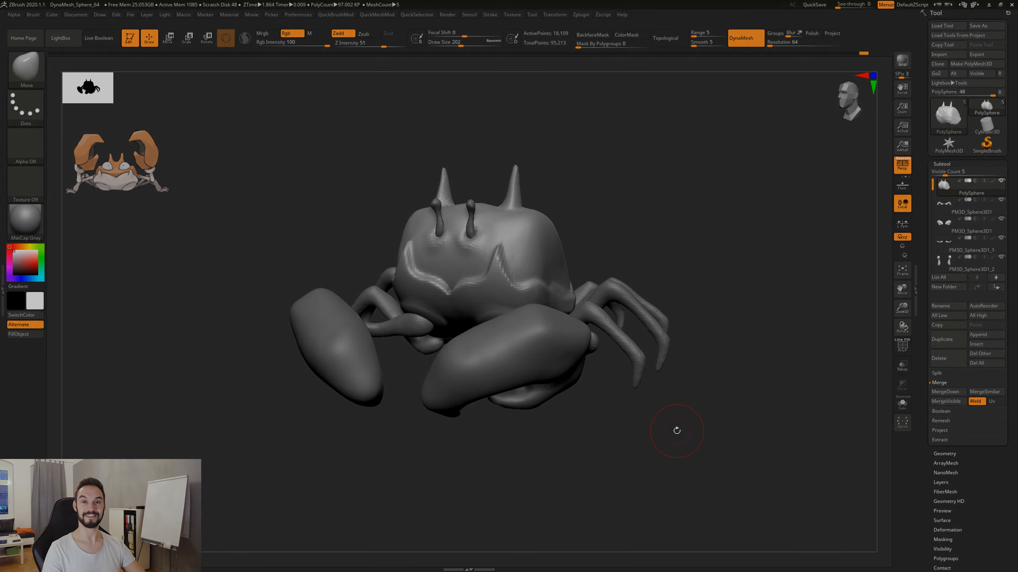